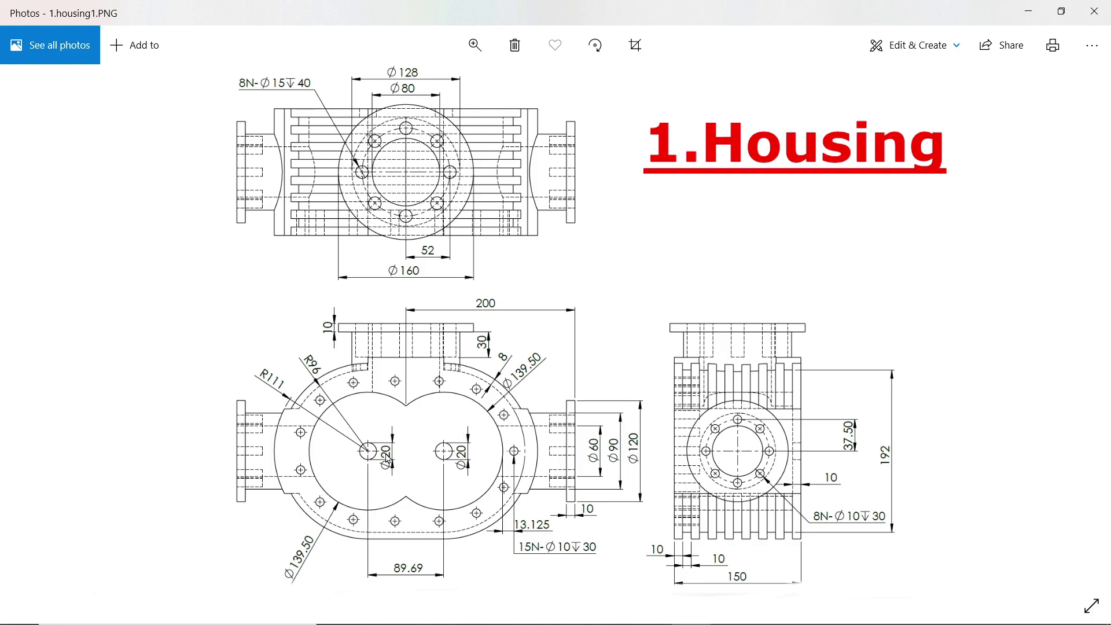
# Switch to SOLIDWORKS and sketch a horizontal straight slot on the Front Plane from the origin, about 65 mm between centres and 112 mm wide.
pyautogui.click(1028, 11)
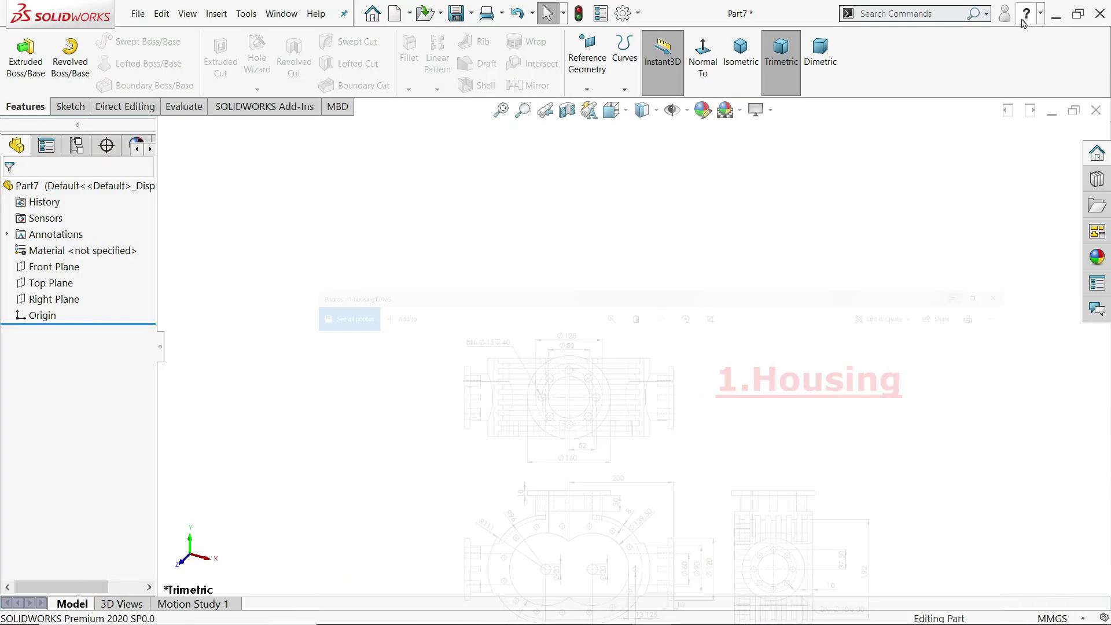
pyautogui.click(48, 272)
pyautogui.click(68, 249)
pyautogui.click(109, 85)
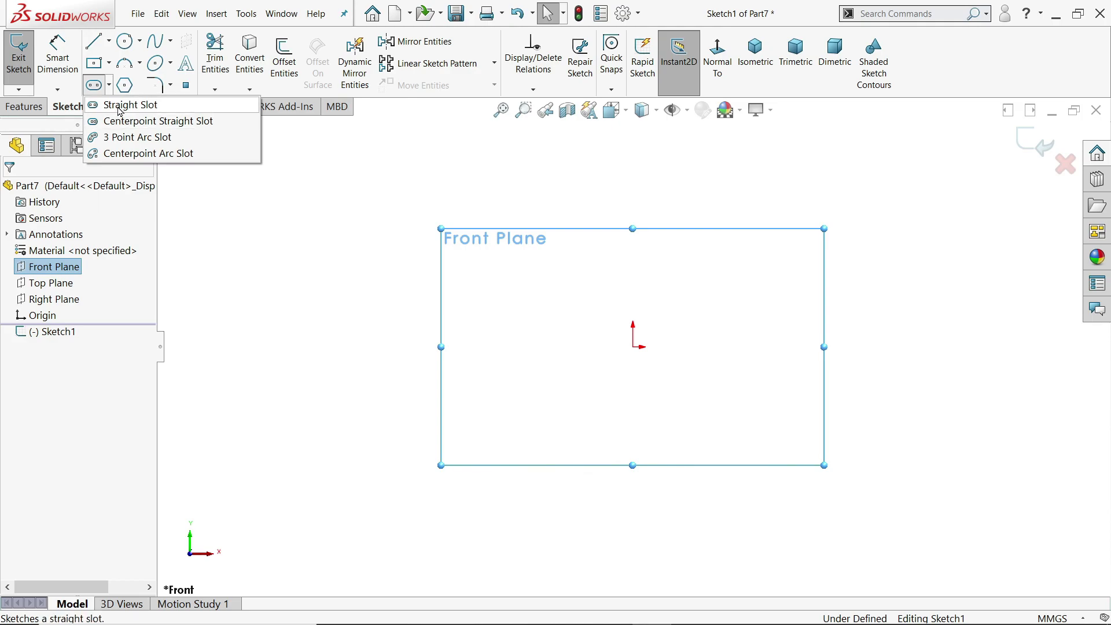
pyautogui.click(120, 105)
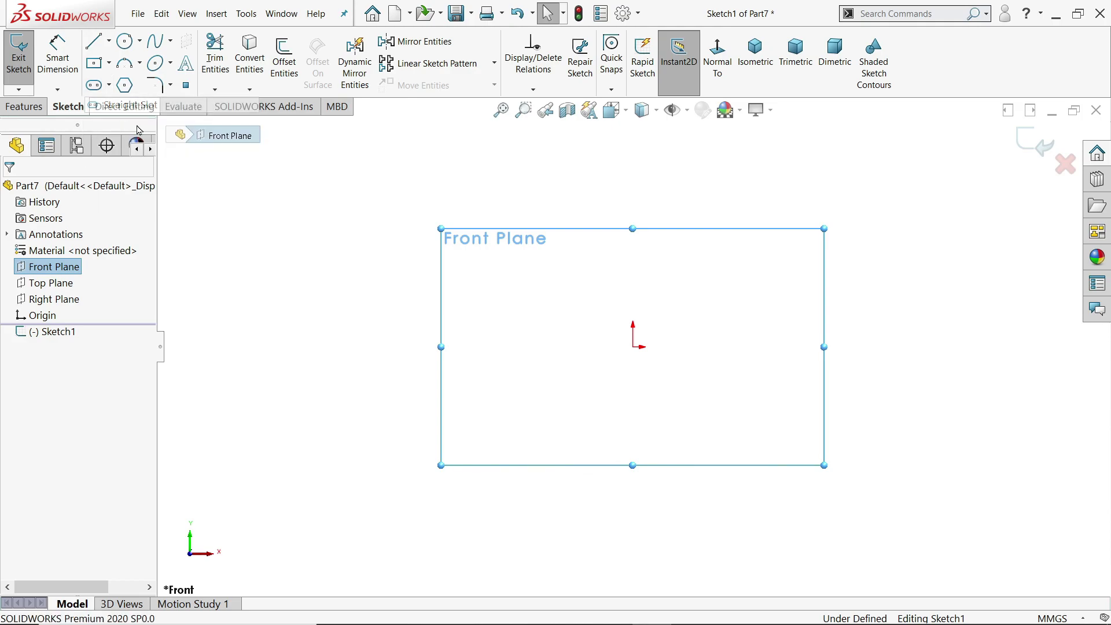
pyautogui.click(632, 347)
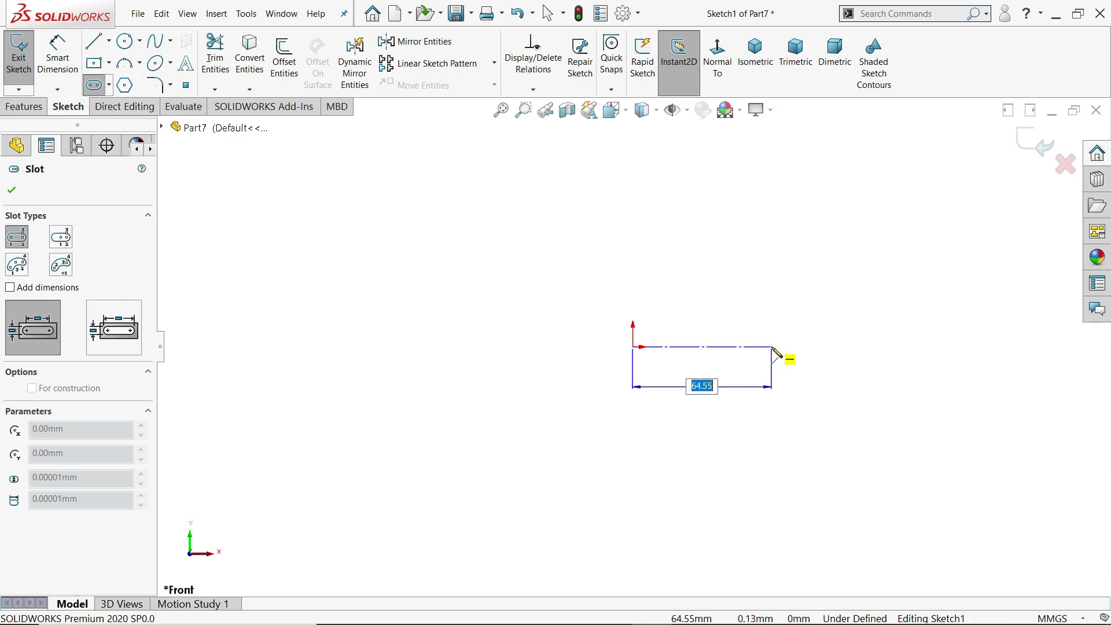
pyautogui.click(772, 347)
pyautogui.click(801, 230)
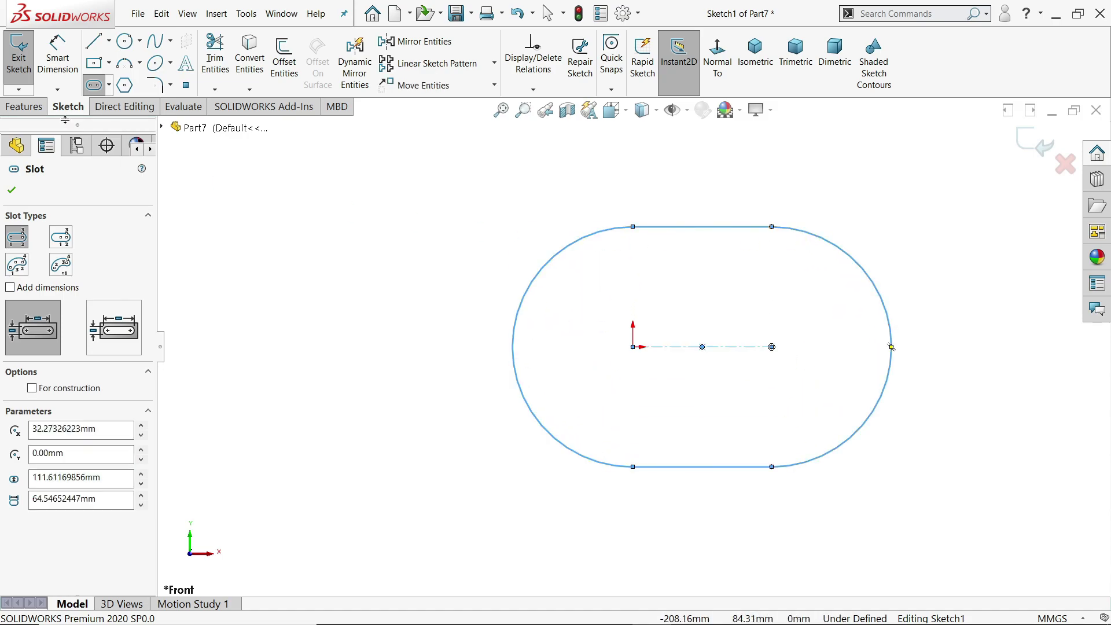
# Dimension the slot with an end radius of 96 mm and a centre-to-centre distance of 89.69 mm.
pyautogui.click(53, 61)
pyautogui.click(519, 313)
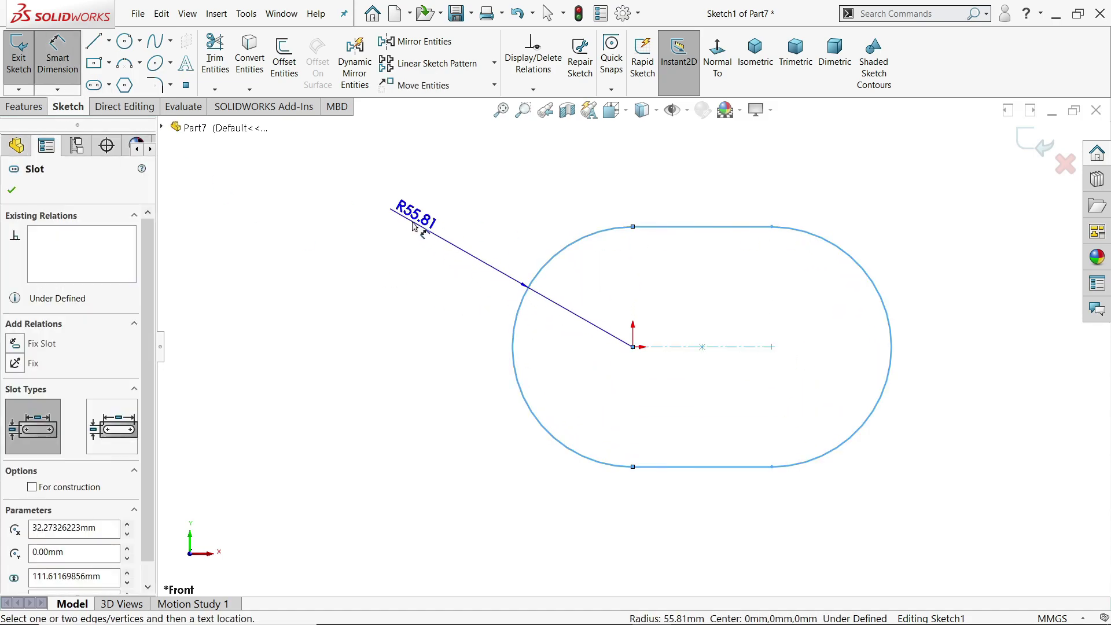
pyautogui.click(413, 225)
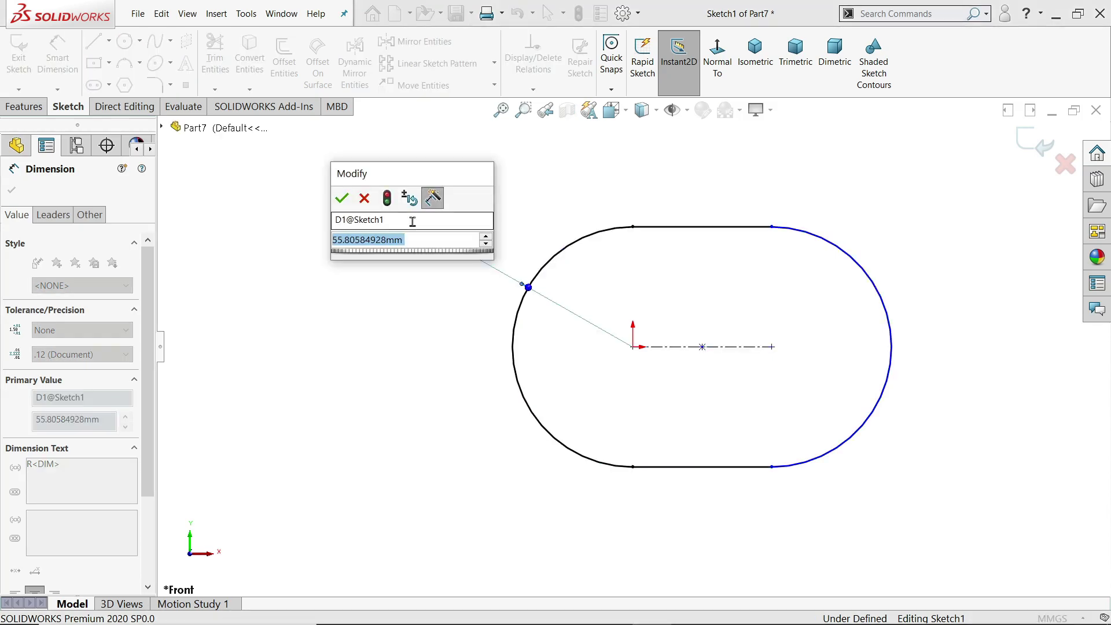
pyautogui.write('96')
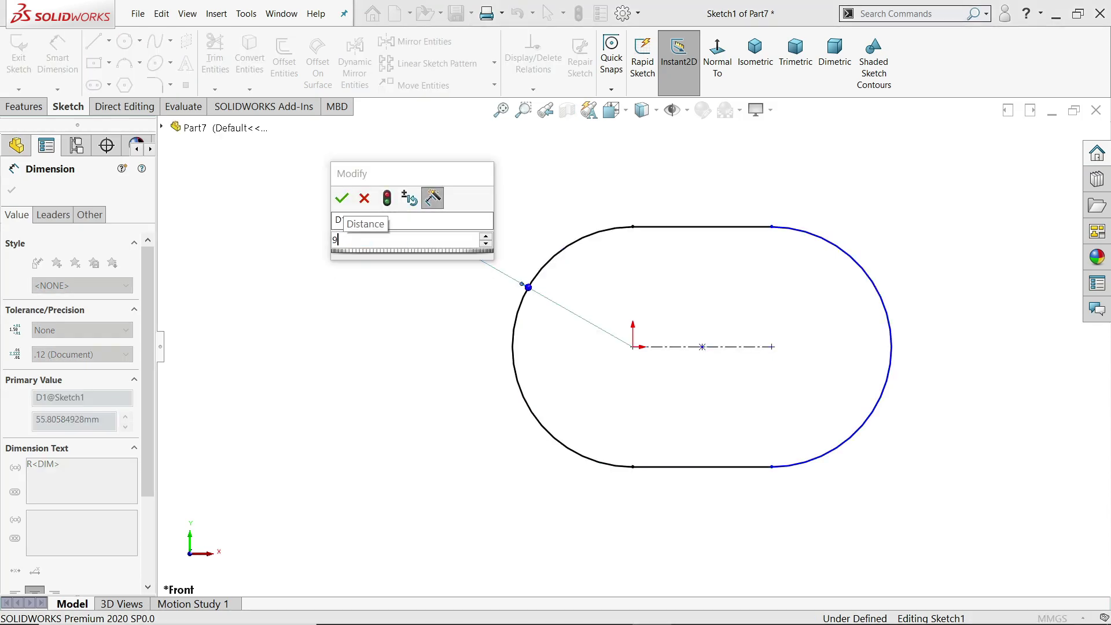
pyautogui.press('Return')
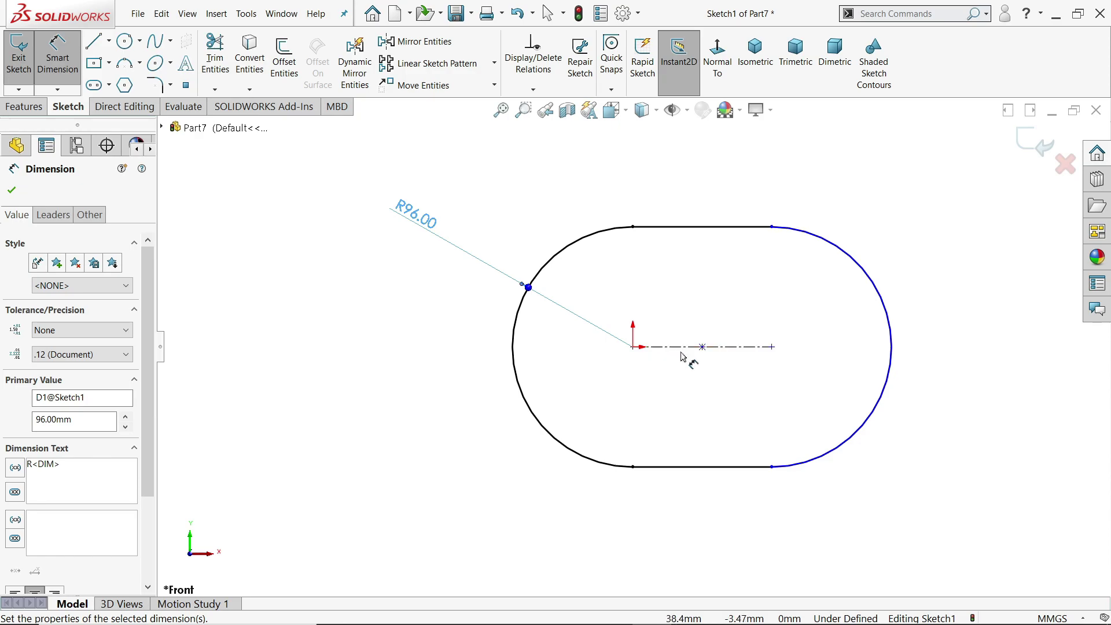
pyautogui.click(697, 347)
pyautogui.click(704, 196)
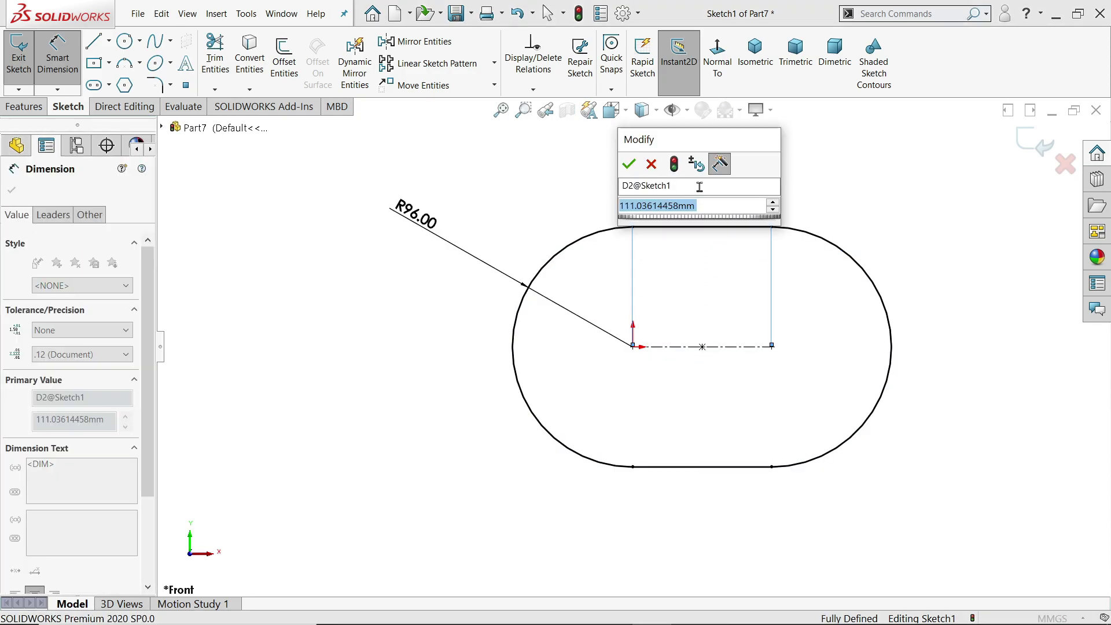
pyautogui.write('89.69')
pyautogui.press('Return')
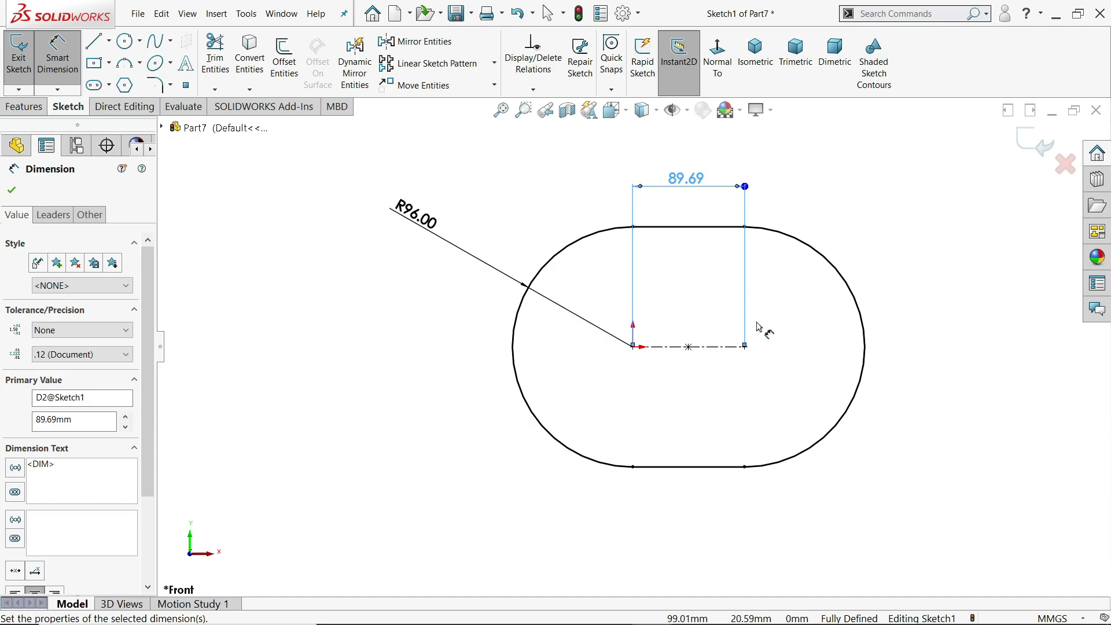
# Extrude the slot profile as a boss with a blind depth of 10 mm.
pyautogui.scroll(-1, 758, 327)
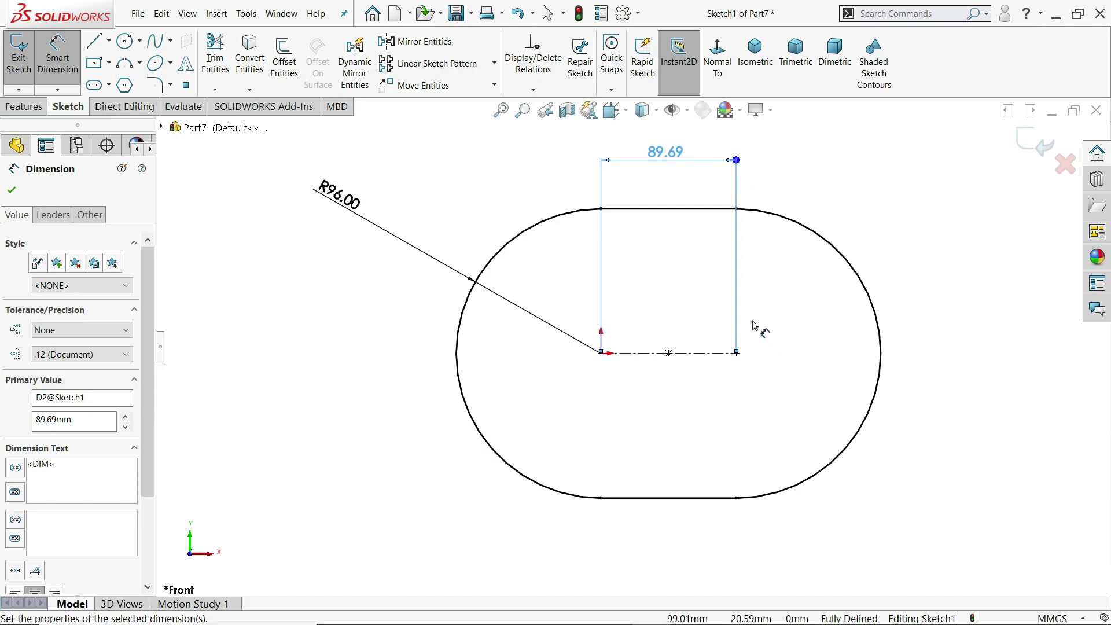
pyautogui.click(23, 107)
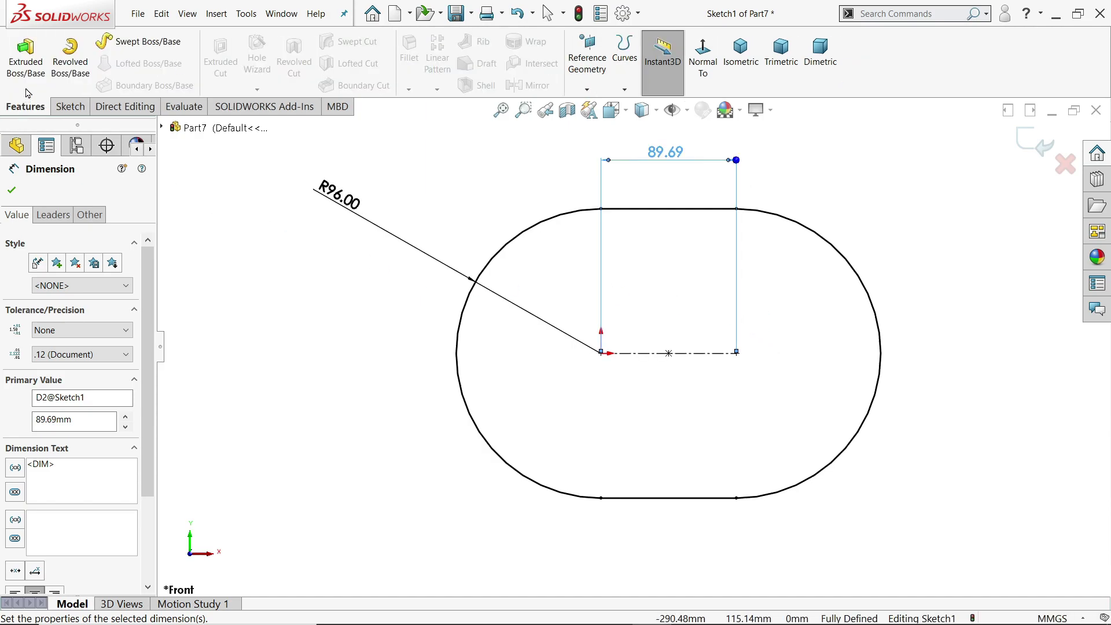
pyautogui.click(25, 58)
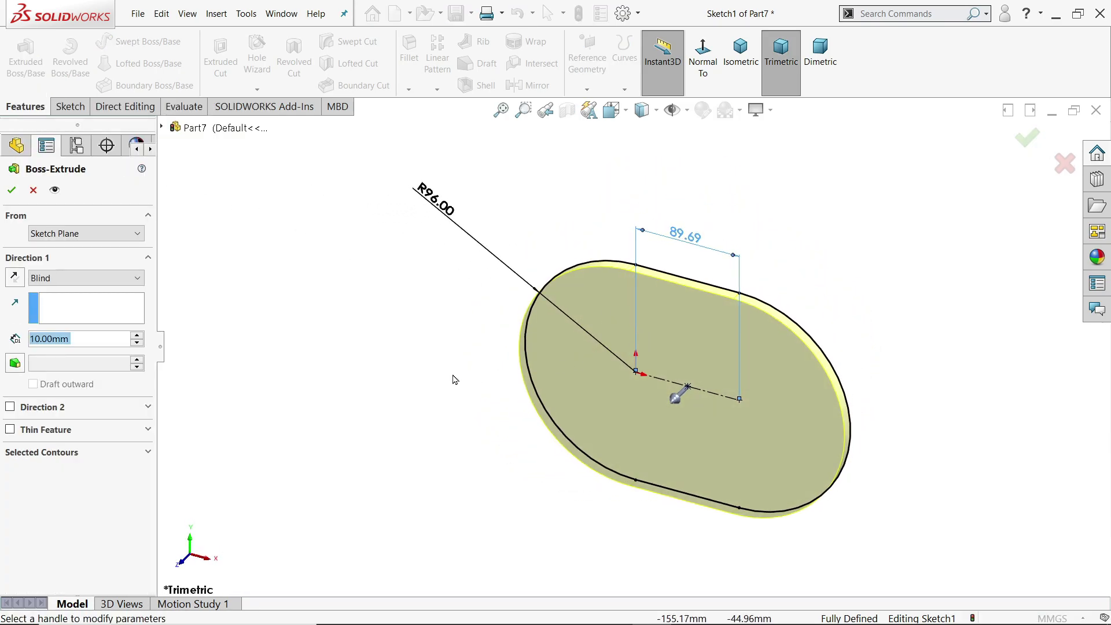
pyautogui.click(11, 190)
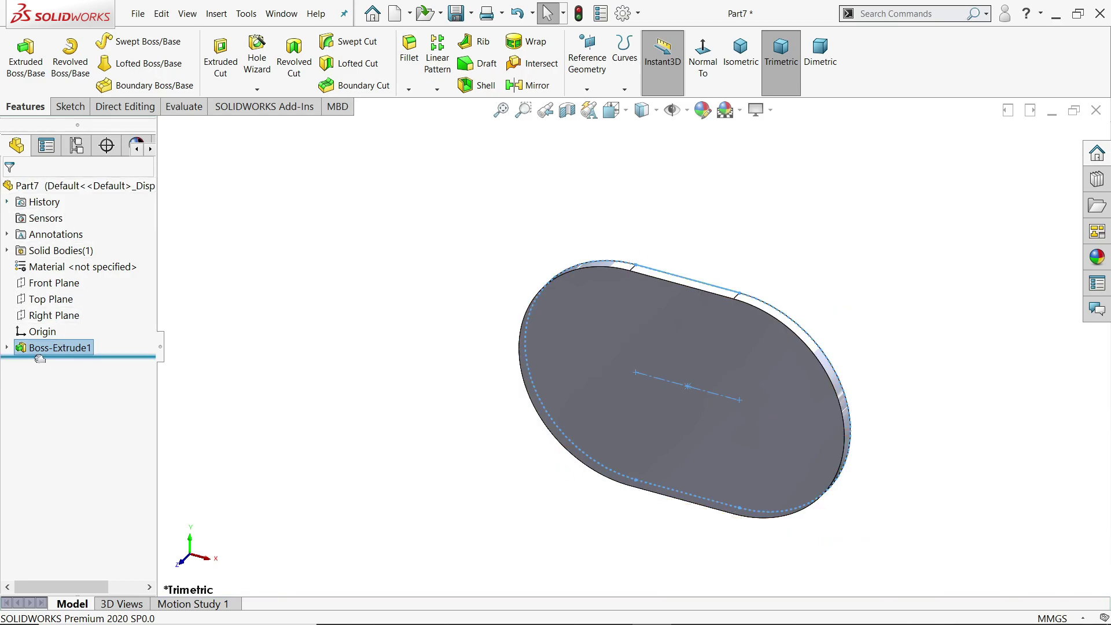
# Start a new sketch on the Front Plane and convert the slot outline of Sketch1 into it.
pyautogui.click(58, 283)
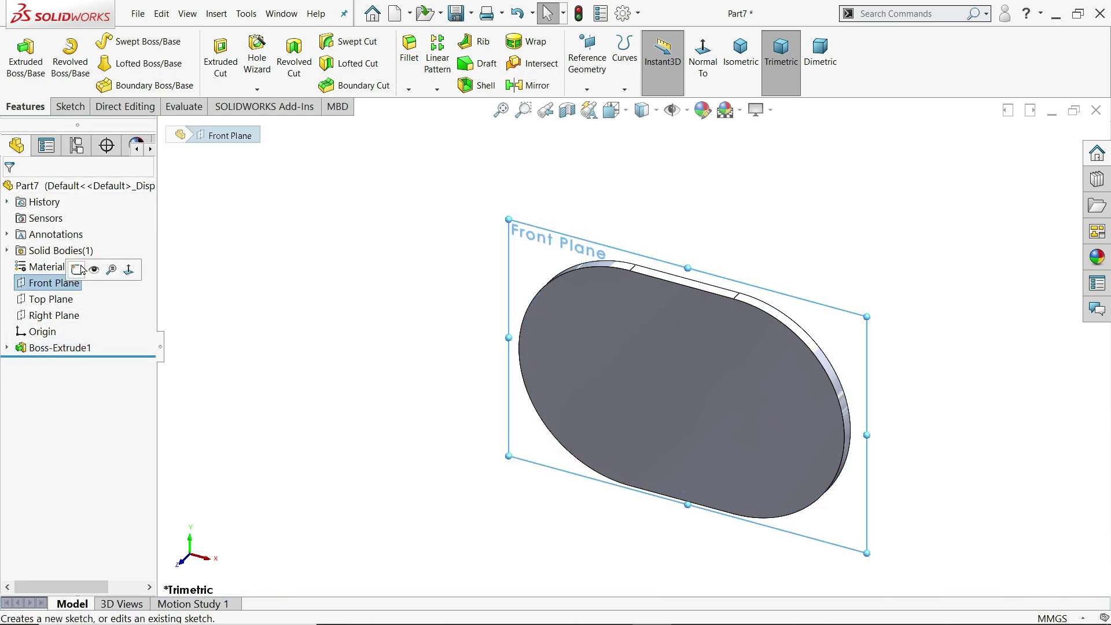
pyautogui.click(75, 271)
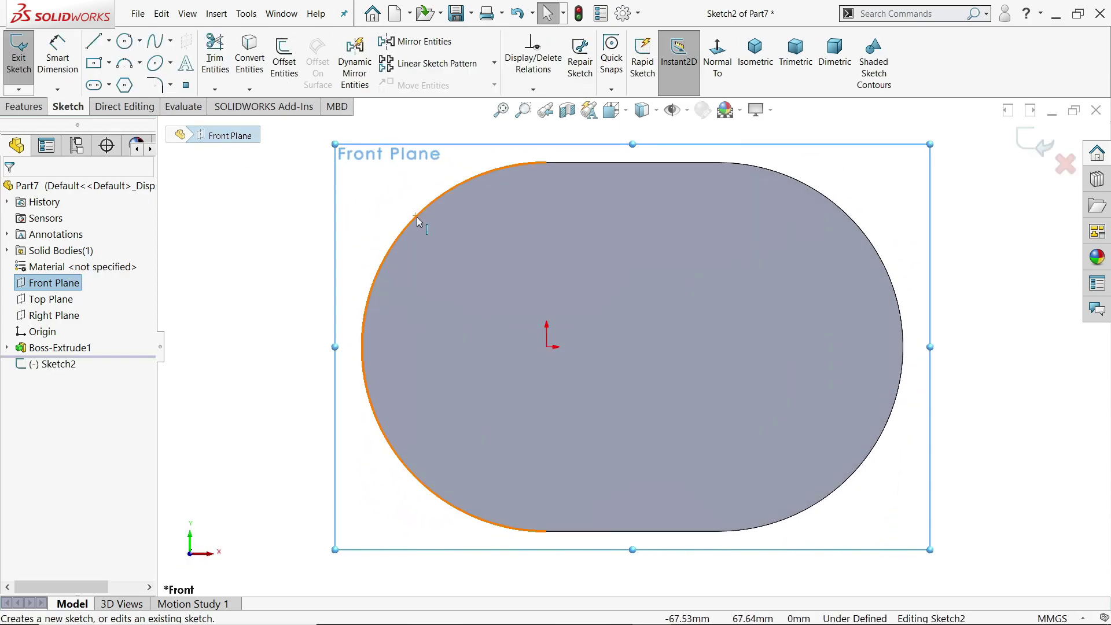
pyautogui.click(7, 347)
pyautogui.click(55, 364)
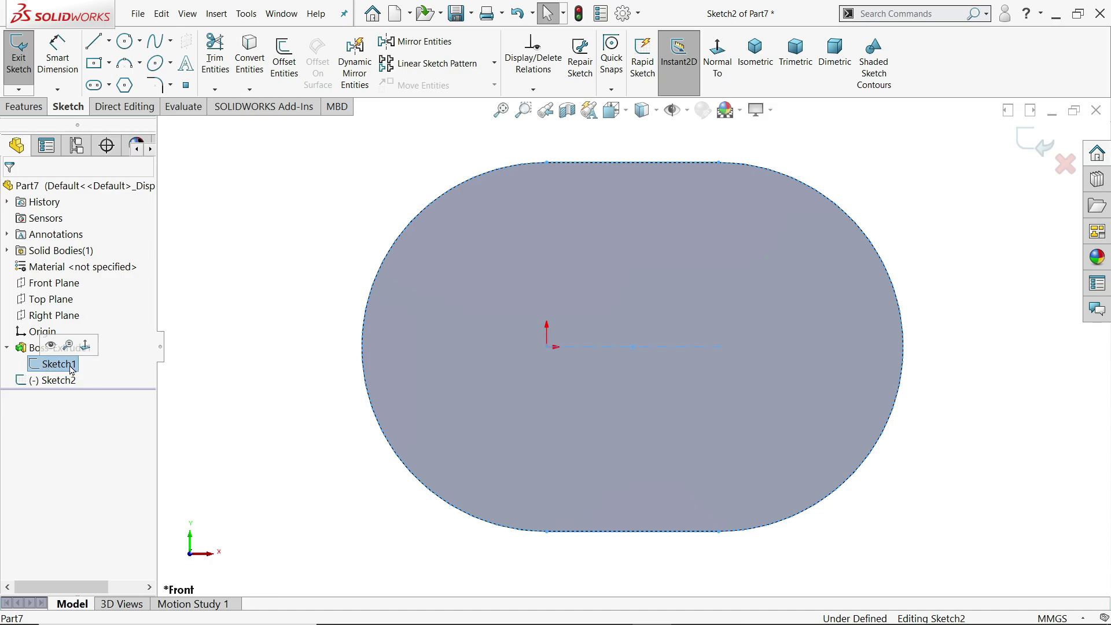
pyautogui.click(259, 59)
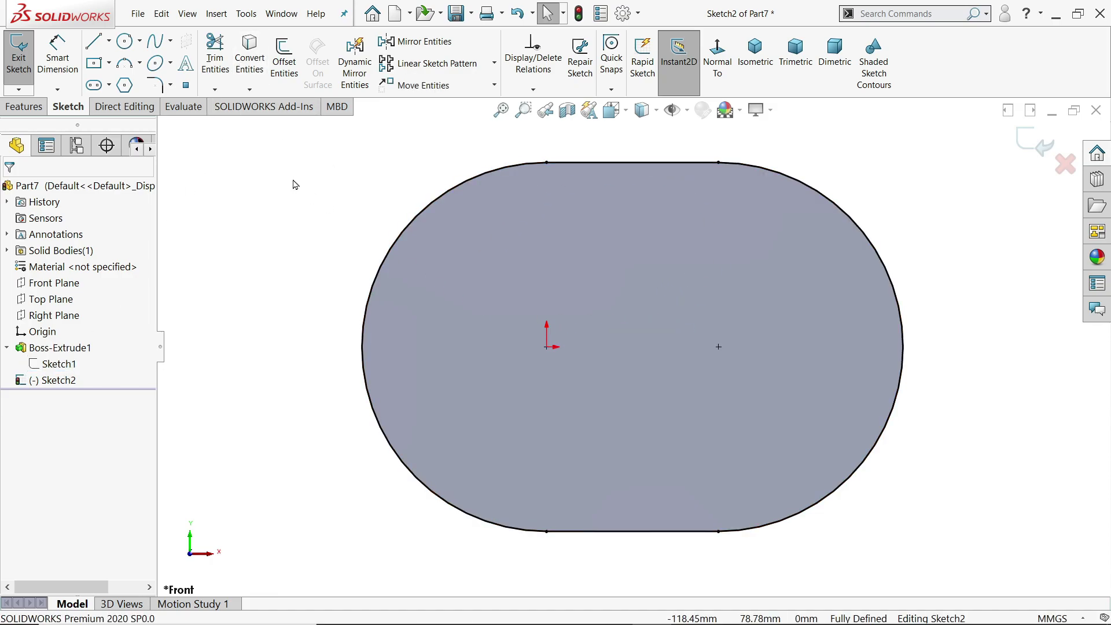
# Draw a 20 mm diameter circle at the origin and a 20.5 mm diameter circle at the slot's other arc centre.
pyautogui.click(124, 41)
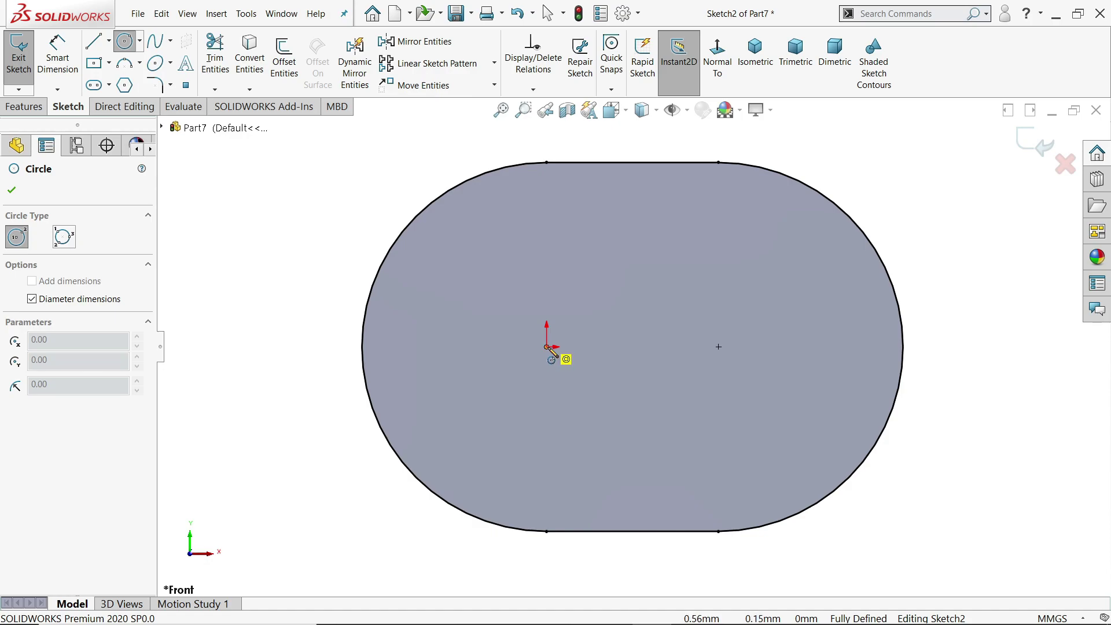
pyautogui.click(547, 347)
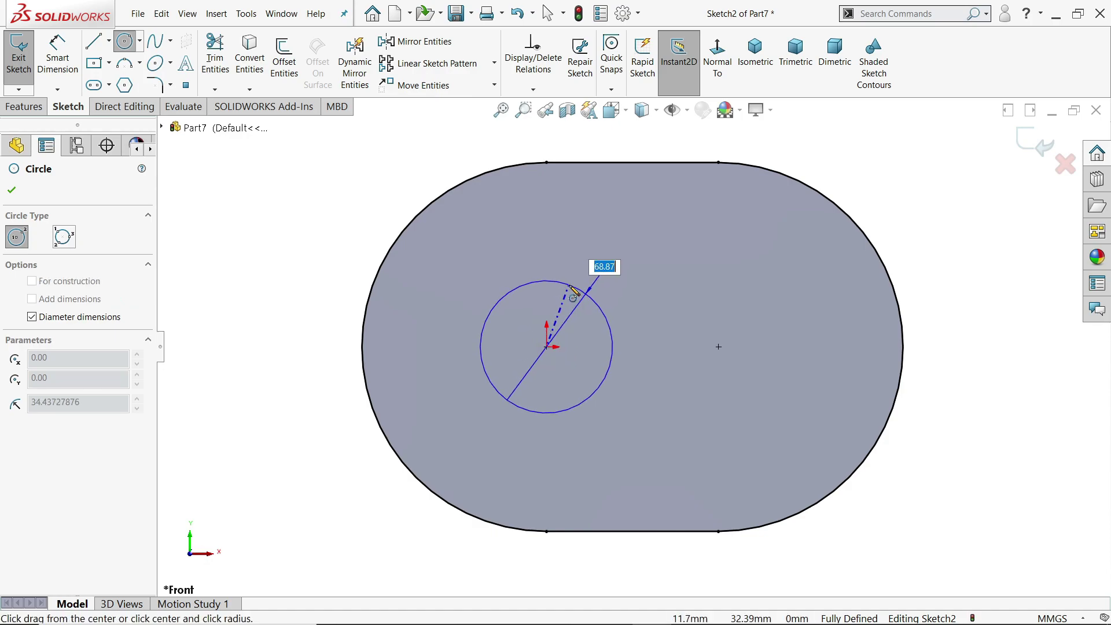
pyautogui.write('20')
pyautogui.press('Return')
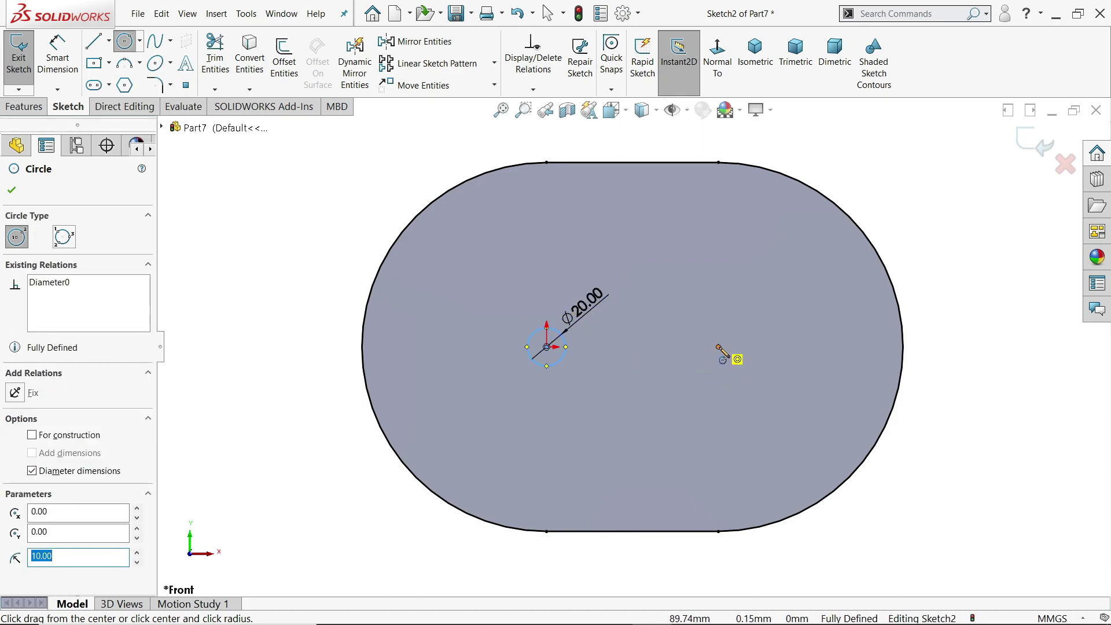
pyautogui.click(718, 348)
pyautogui.write('20.5')
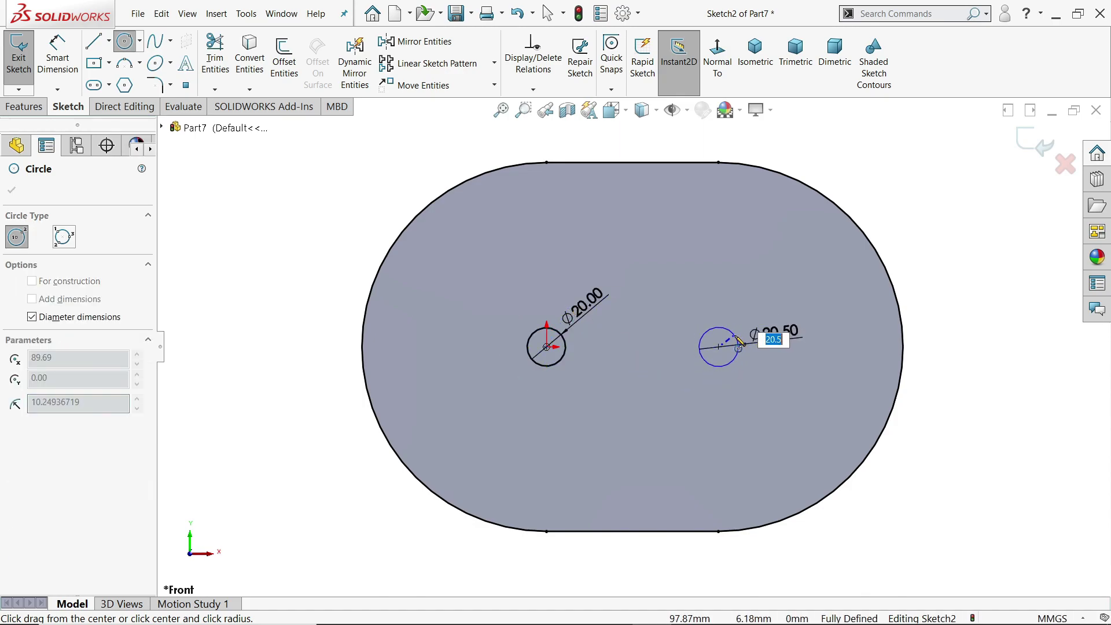
pyautogui.press('Return')
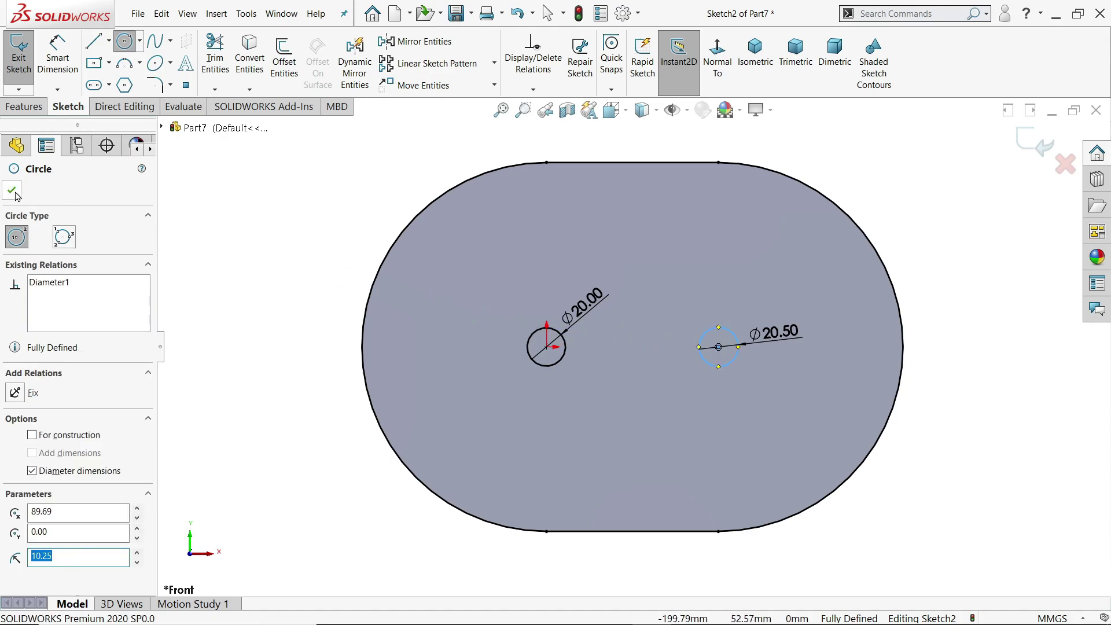
# Check the housing drawing in Photos, return to SOLIDWORKS and draw a 139.5 mm diameter circle centred on the origin.
pyautogui.hotkey('alt', 'Tab')
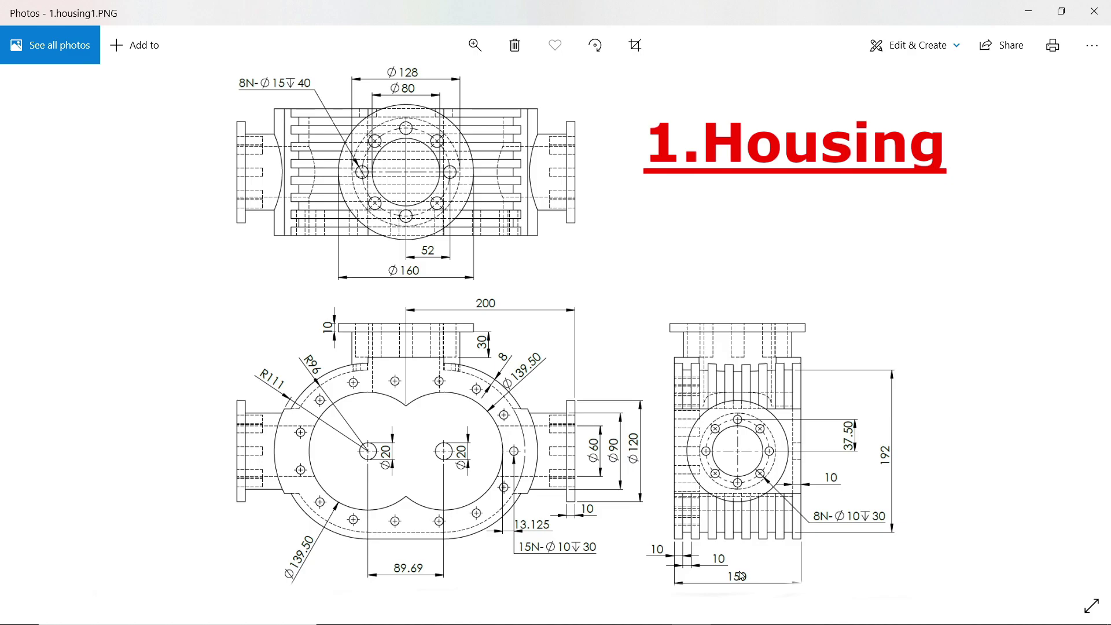
pyautogui.click(1027, 11)
pyautogui.click(125, 41)
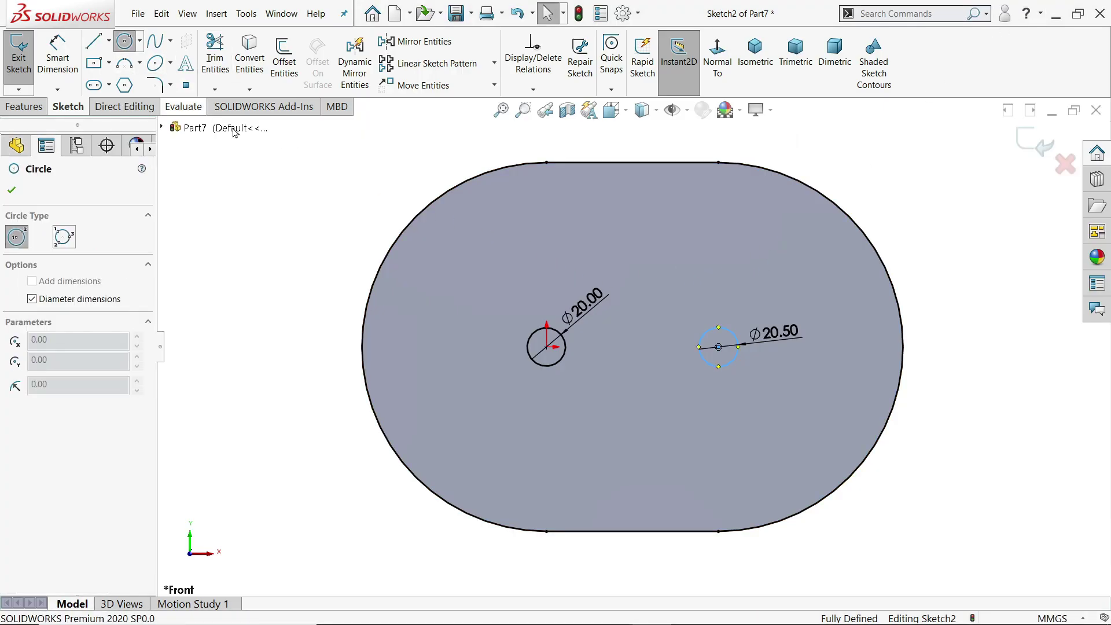
pyautogui.click(546, 347)
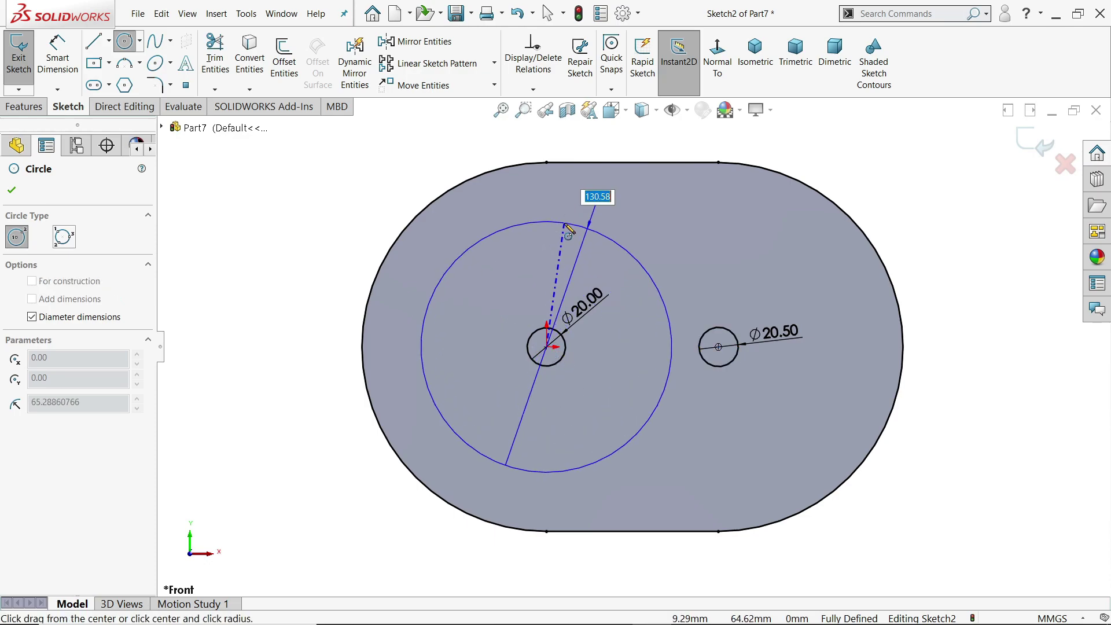
pyautogui.write('2')
pyautogui.write('39.5')
pyautogui.press('BackSpace')
pyautogui.press('BackSpace')
pyautogui.press('BackSpace')
pyautogui.press('BackSpace')
pyautogui.press('BackSpace')
pyautogui.write('239.8')
pyautogui.press('BackSpace')
pyautogui.write('5')
pyautogui.press('Return')
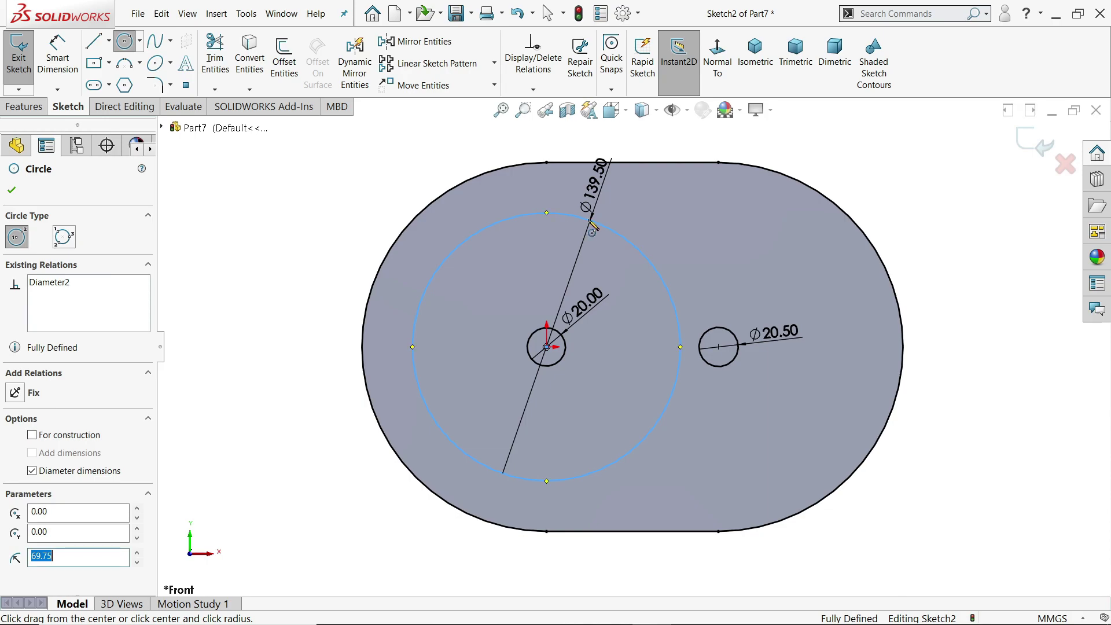
# Draw a second 139.5 mm diameter circle concentric with the 20.5 mm circle and exit the sketch.
pyautogui.click(717, 347)
pyautogui.write('139.5')
pyautogui.press('Return')
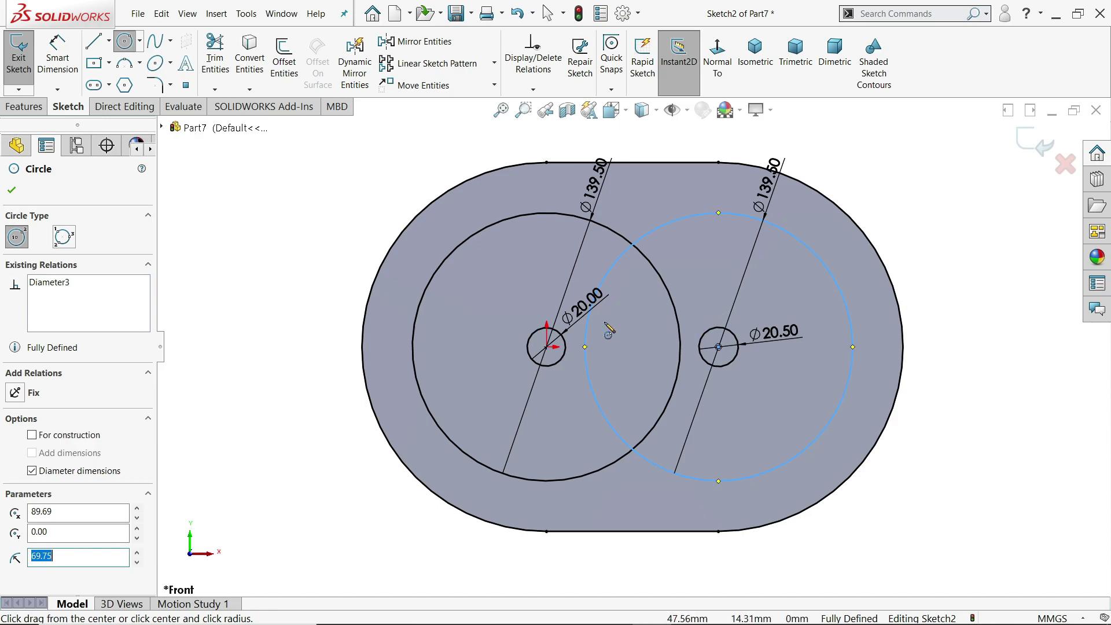
pyautogui.click(11, 193)
pyautogui.moveTo(445, 278); pyautogui.dragTo(433, 315, button='middle')
pyautogui.click(1037, 148)
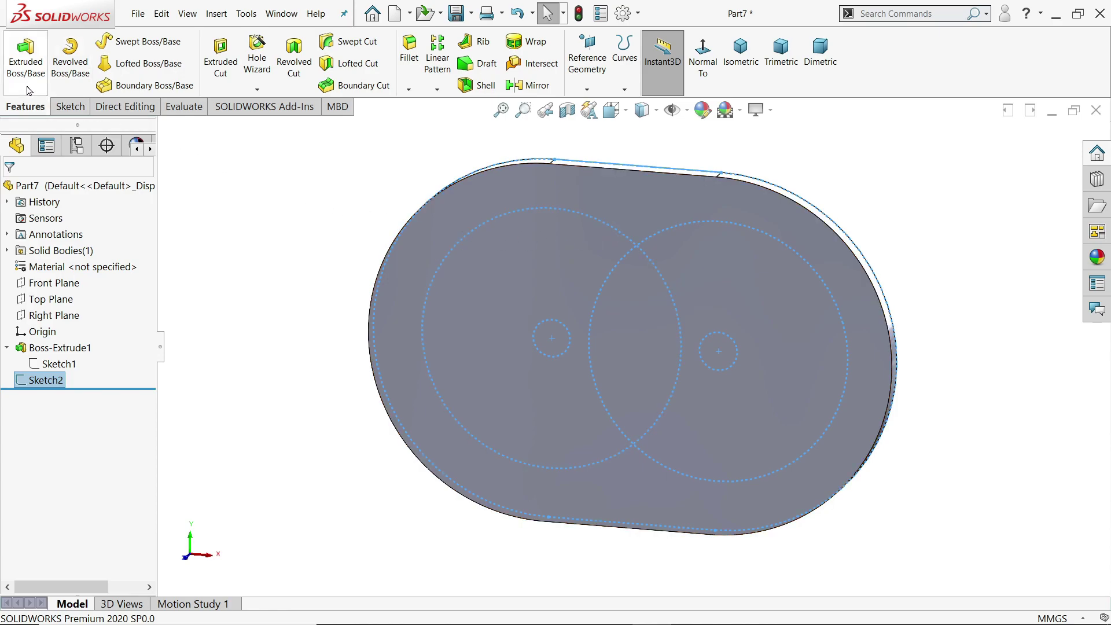
# Extrude the Sketch2 region between the slot outline and the two large circles 150 mm to form the outer wall.
pyautogui.click(25, 58)
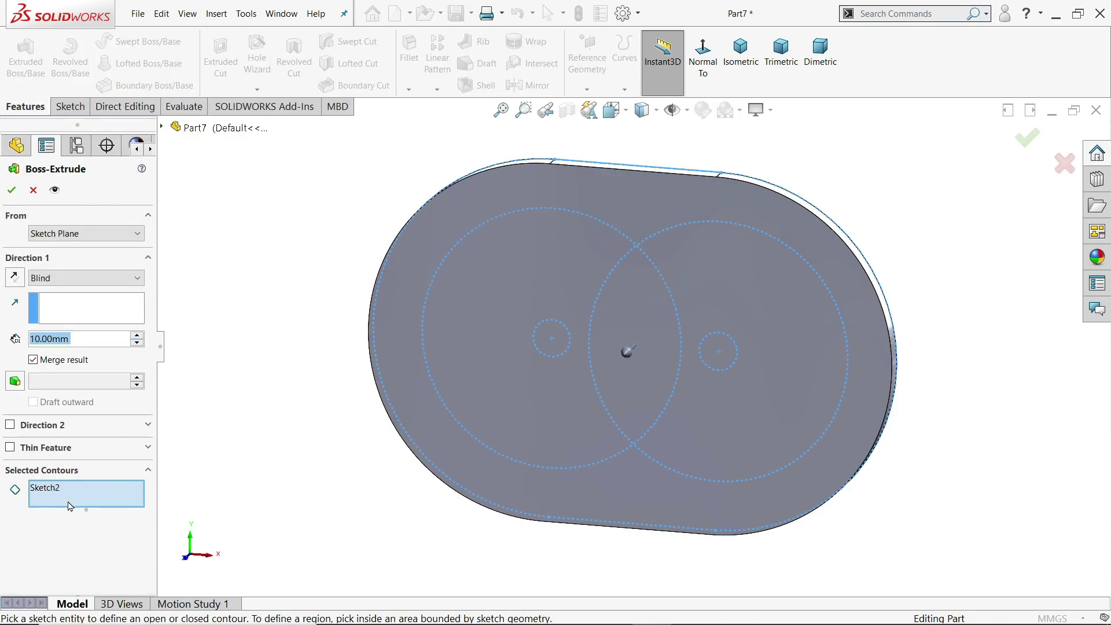
pyautogui.click(418, 248)
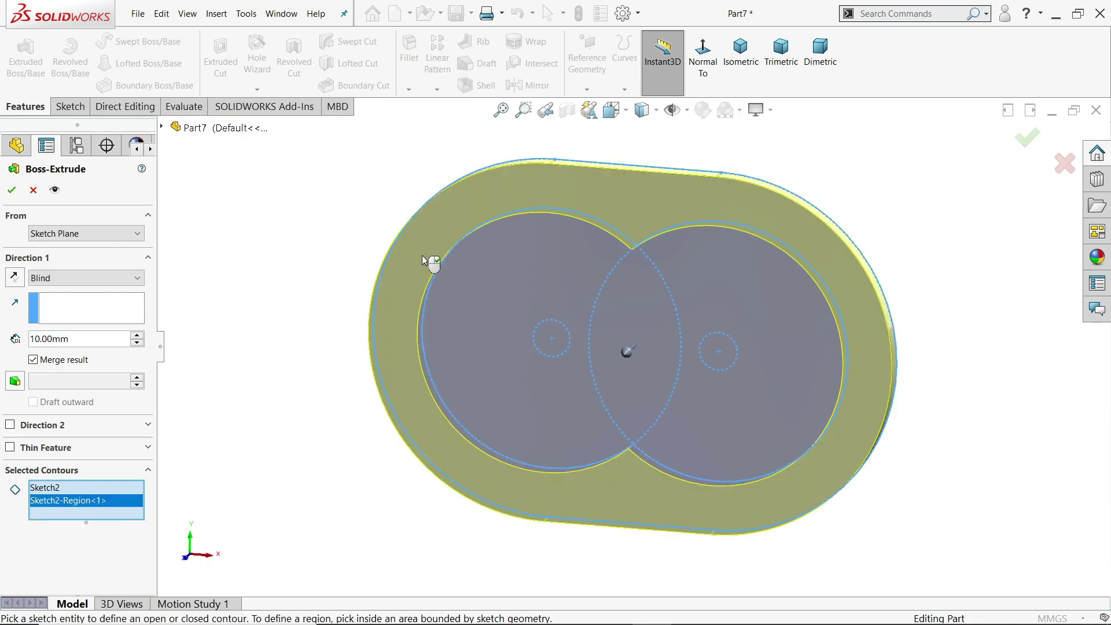
pyautogui.moveTo(327, 267); pyautogui.dragTo(310, 288, button='middle')
pyautogui.moveTo(74, 339); pyautogui.dragTo(12, 337)
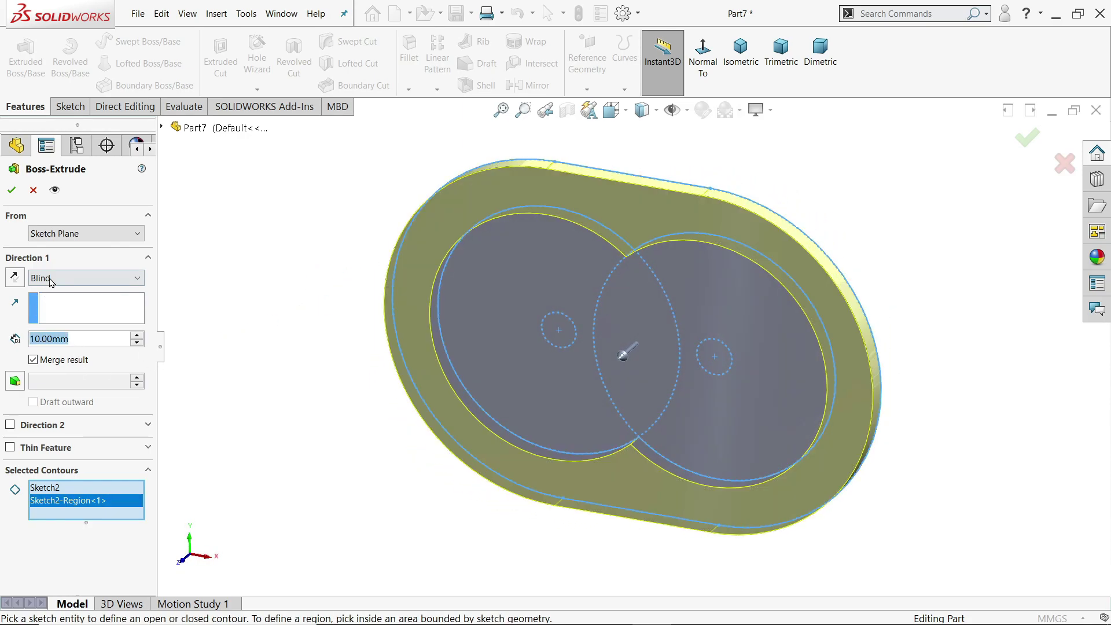
pyautogui.write('150')
pyautogui.press('Return')
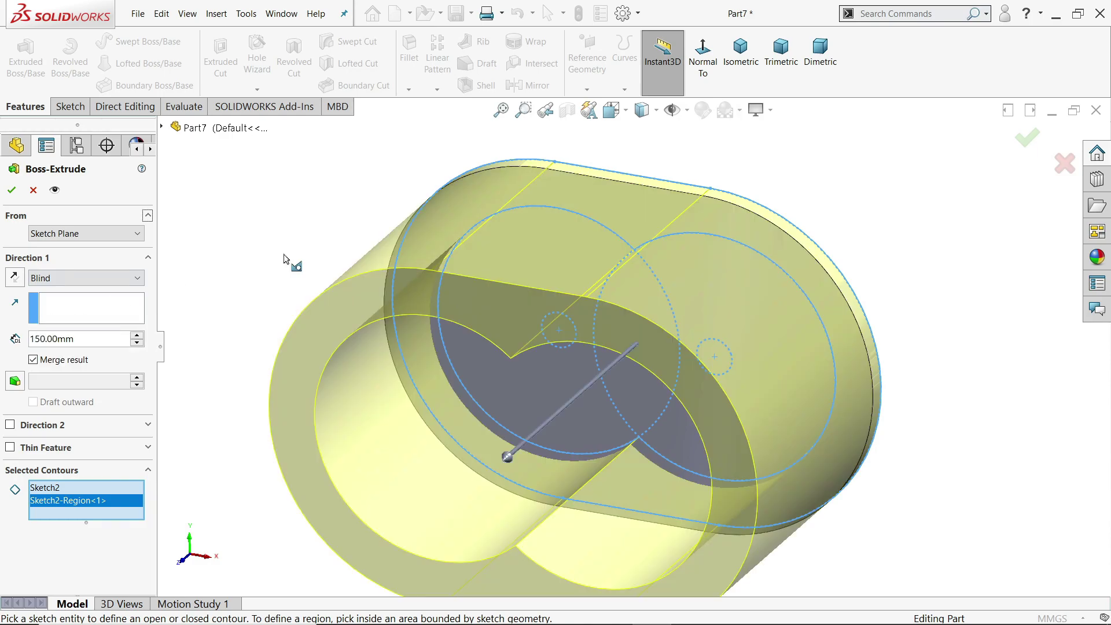
pyautogui.moveTo(286, 262)
pyautogui.mouseDown(button='middle')
pyautogui.moveTo(197, 250)
pyautogui.moveTo(283, 273)
pyautogui.mouseUp(button='middle')
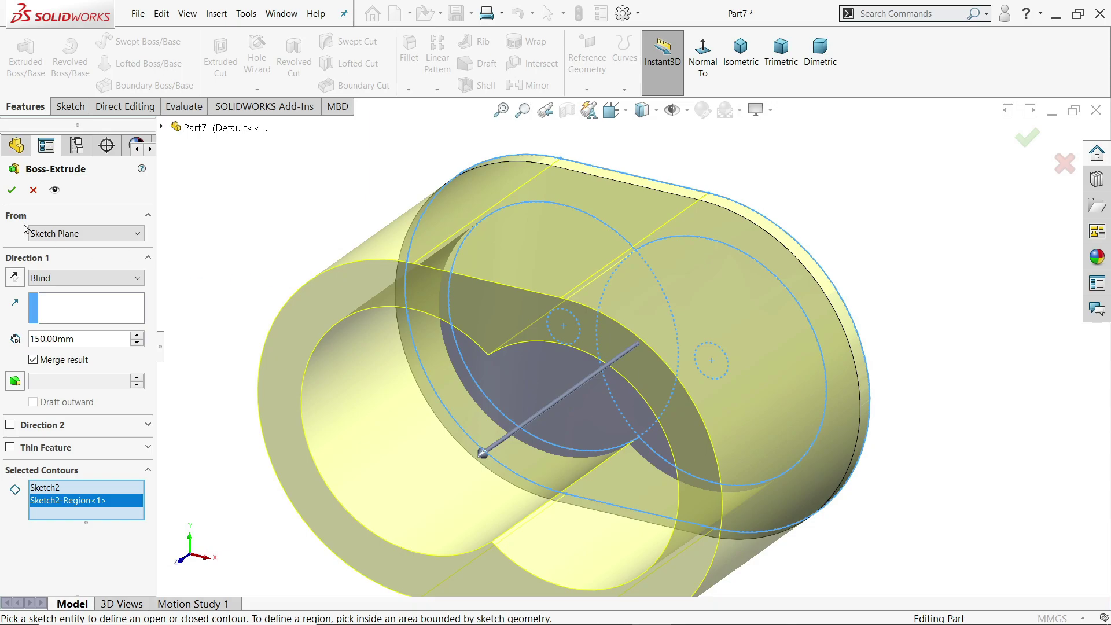
pyautogui.click(11, 190)
# Try an extruded cut from Sketch2 using the two small circle regions with the Through All end condition.
pyautogui.click(7, 380)
pyautogui.click(79, 397)
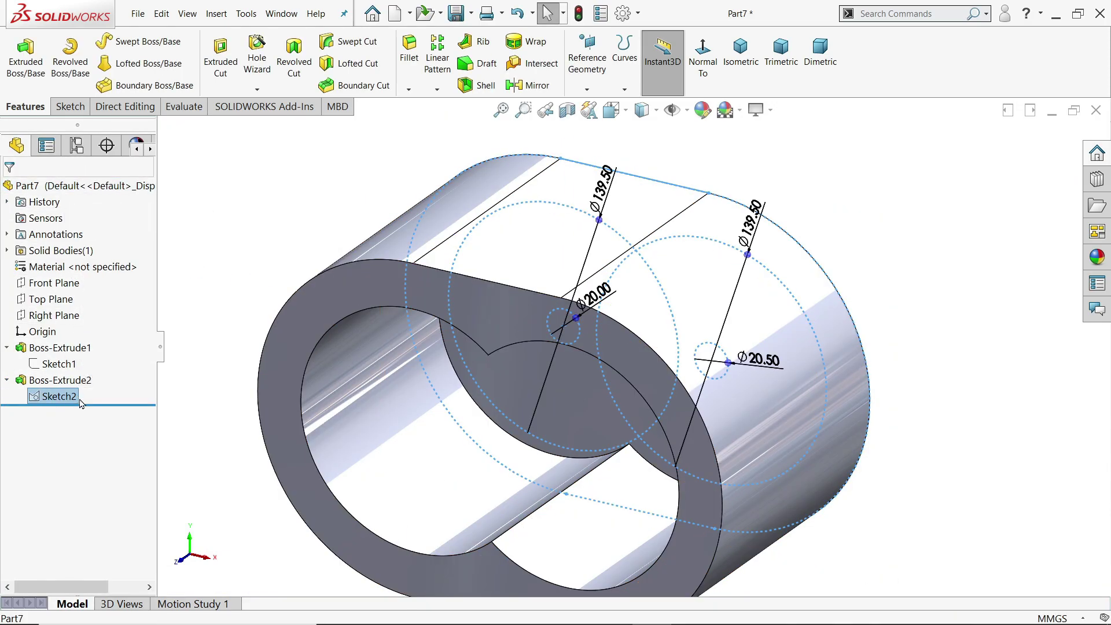
pyautogui.click(220, 62)
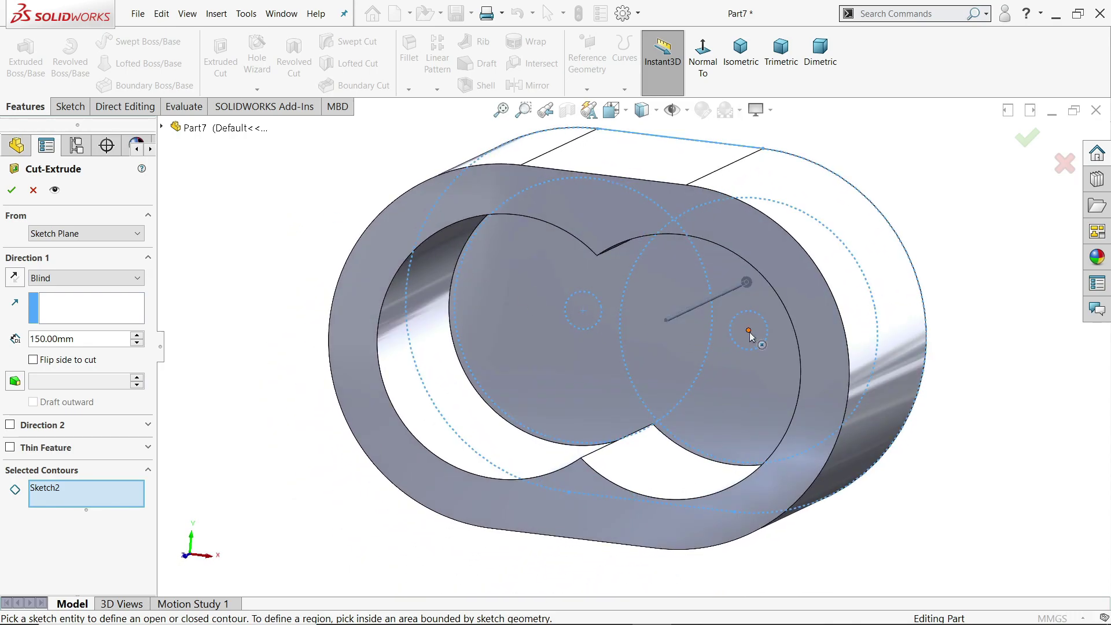
pyautogui.click(763, 346)
pyautogui.click(601, 320)
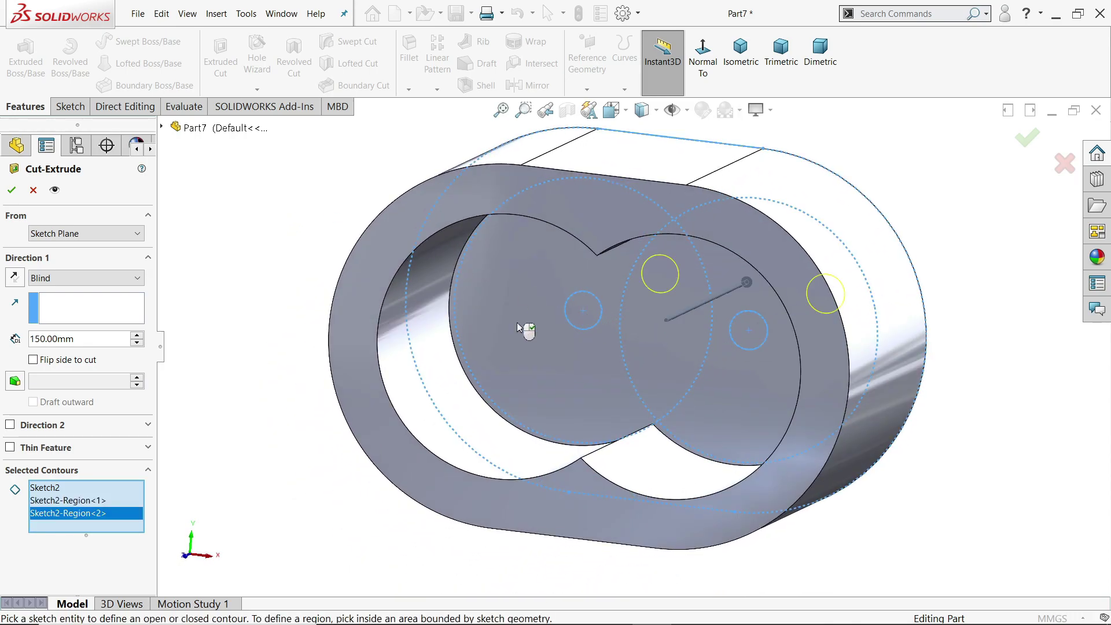
pyautogui.click(50, 282)
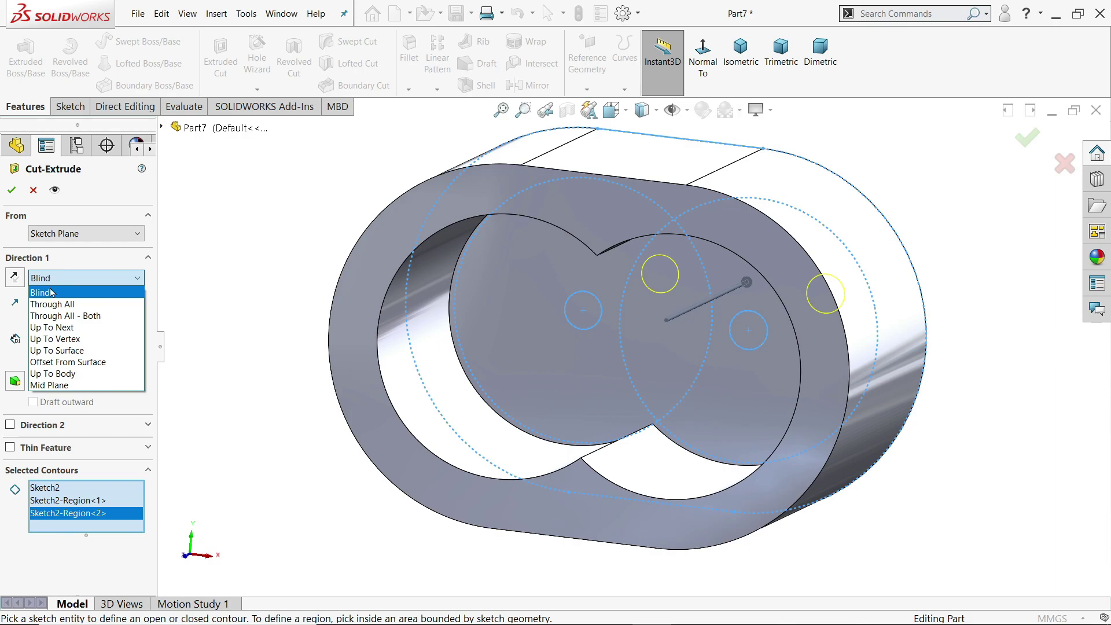
pyautogui.click(52, 303)
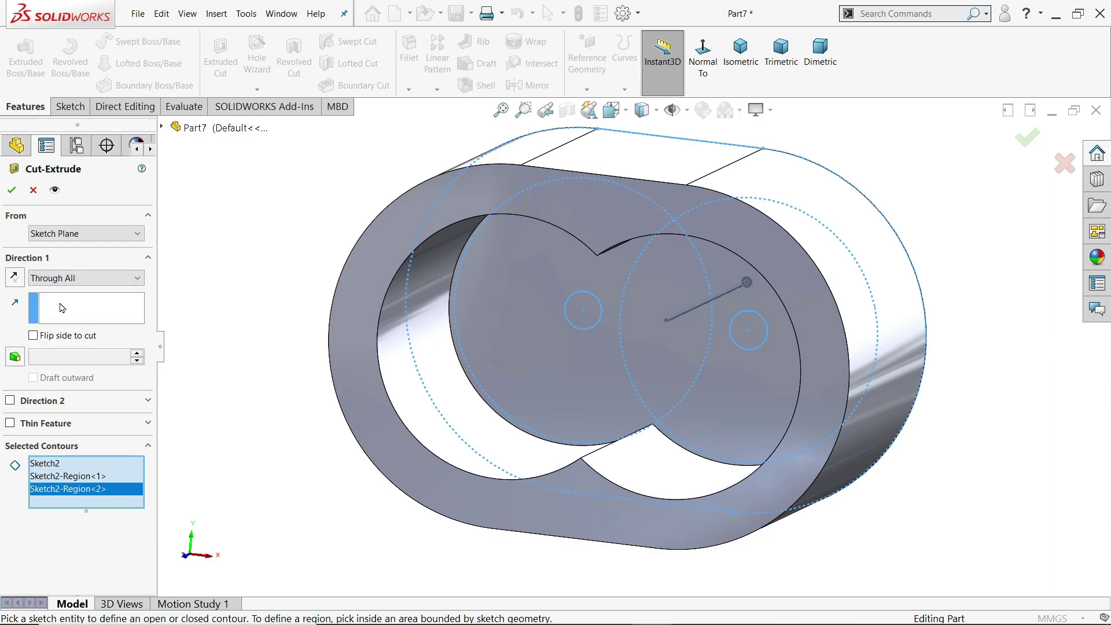
pyautogui.click(12, 191)
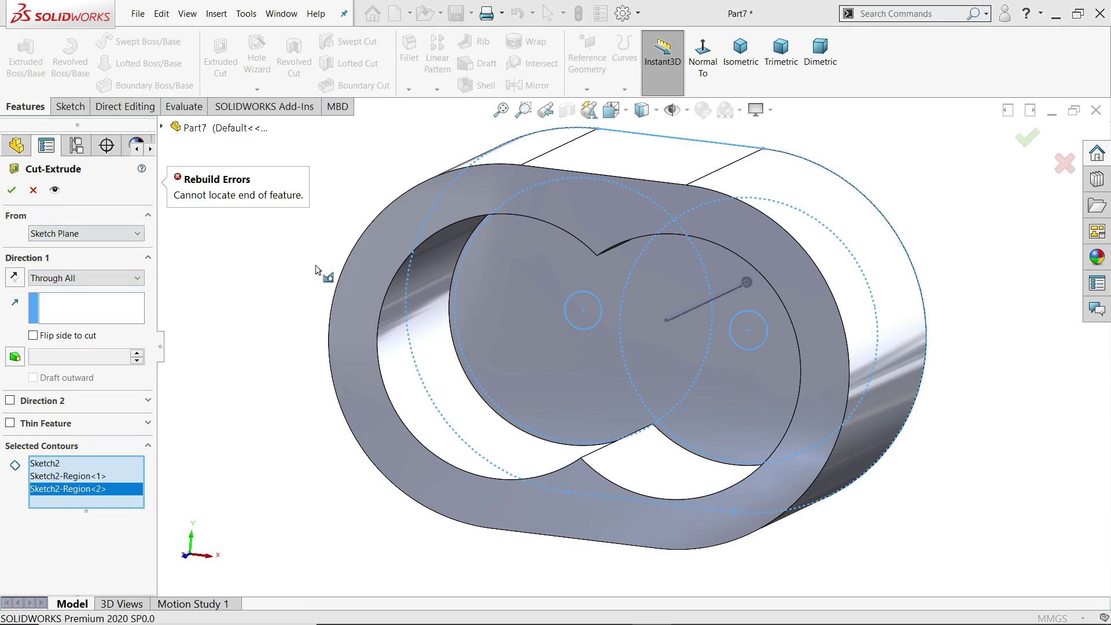
# Reverse the cut direction so both small circles cut through the base plate, and complete the cut.
pyautogui.moveTo(347, 297); pyautogui.dragTo(226, 339, button='middle')
pyautogui.scroll(-1, 658, 398)
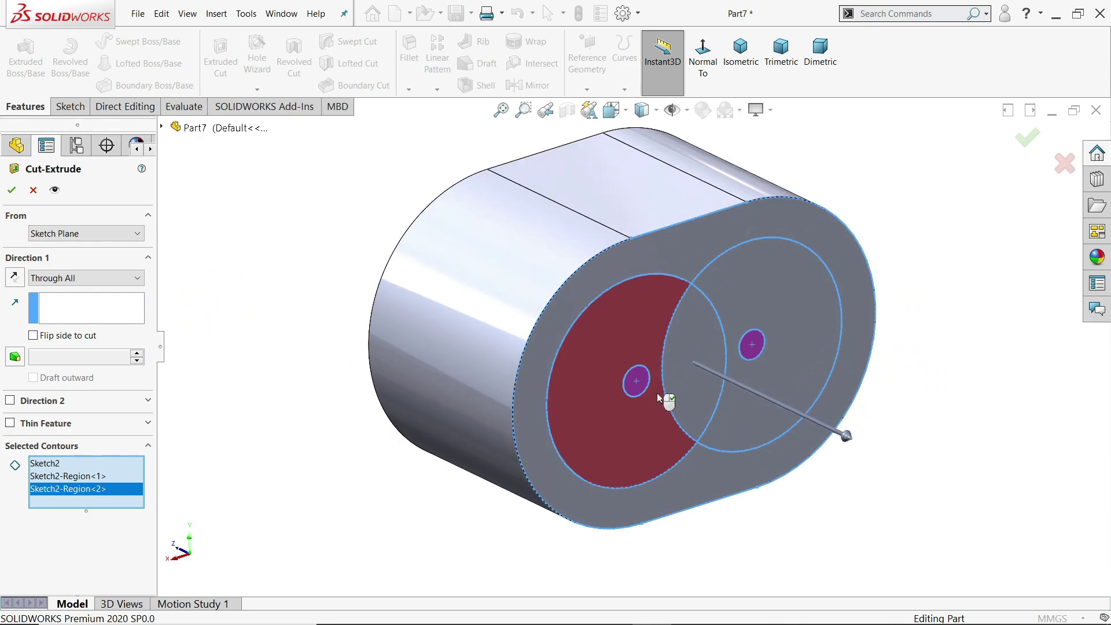
pyautogui.scroll(-1, 658, 398)
pyautogui.click(15, 278)
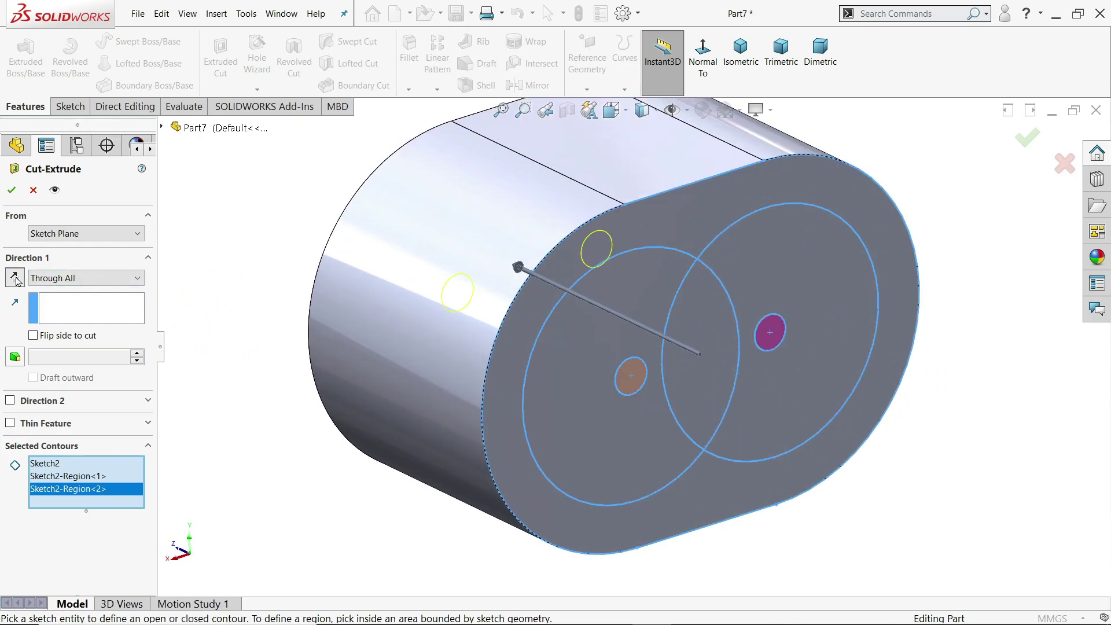
pyautogui.click(11, 189)
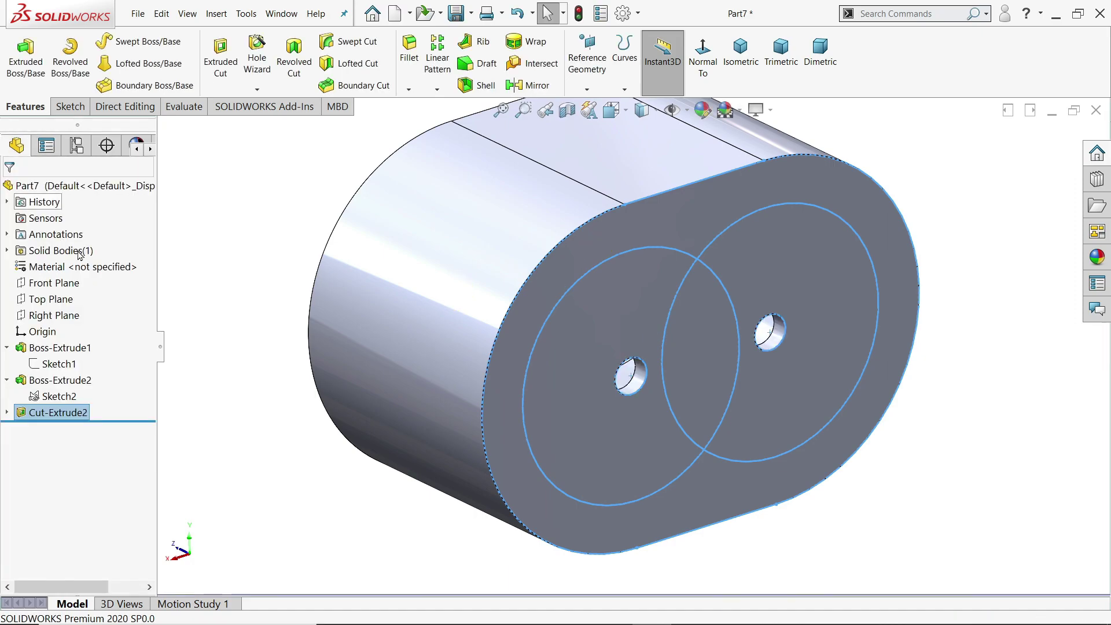
# Set the model to the isometric view, examine the views and dimensions of the housing drawing in Photos, and return to SOLIDWORKS.
pyautogui.moveTo(179, 309); pyautogui.dragTo(244, 318, button='middle')
pyautogui.scroll(5, 289, 302)
pyautogui.moveTo(325, 290); pyautogui.dragTo(431, 408, button='middle')
pyautogui.click(740, 49)
pyautogui.hotkey('alt', 'Tab')
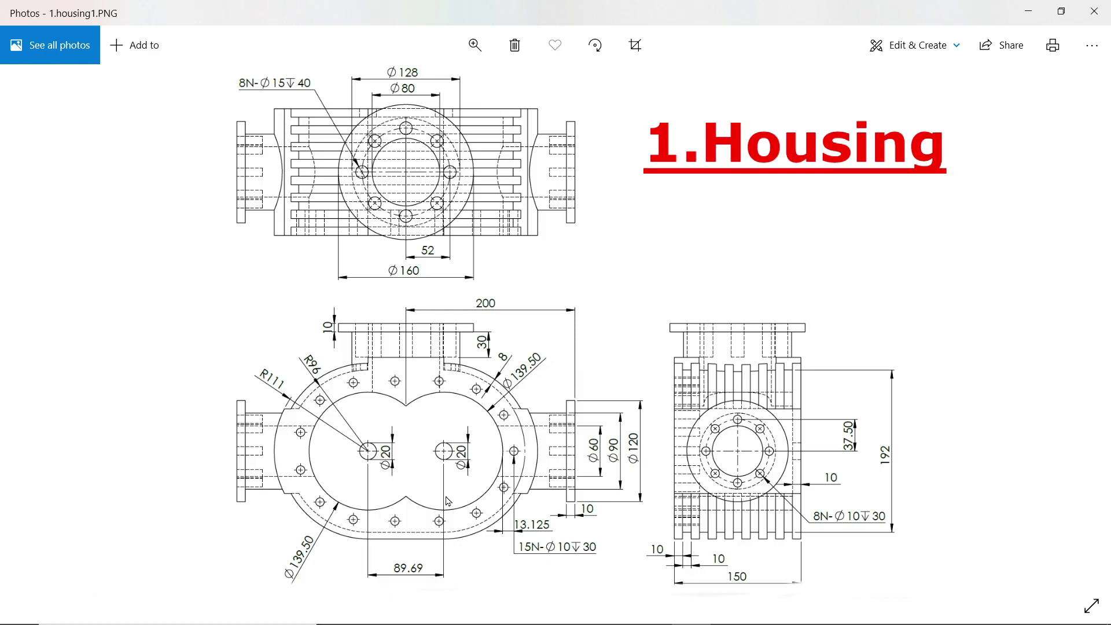
pyautogui.click(475, 45)
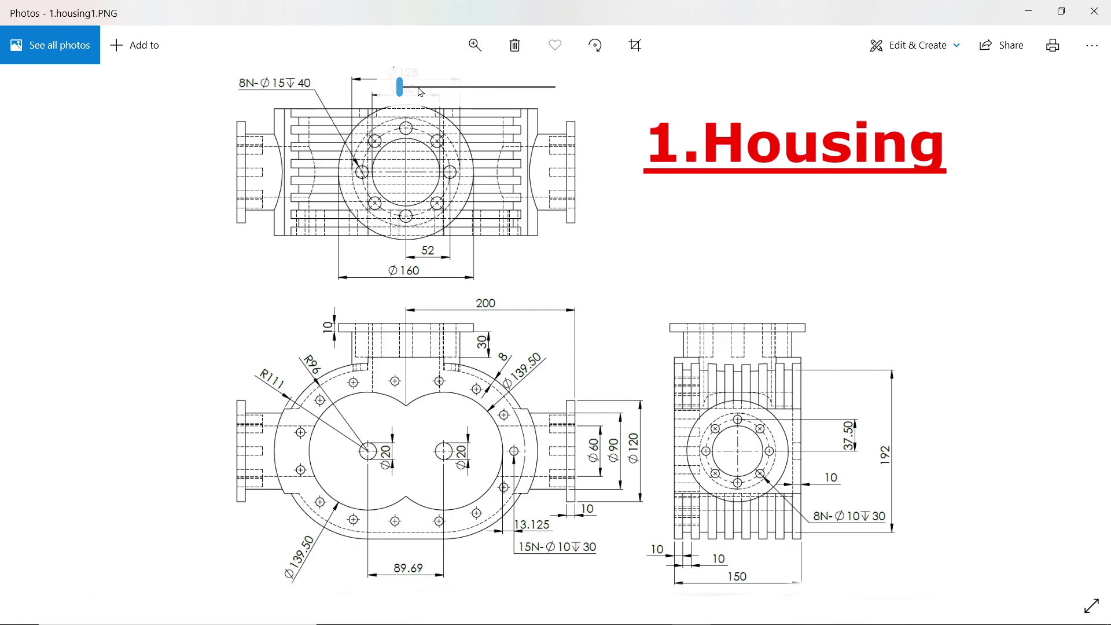
pyautogui.moveTo(396, 86); pyautogui.dragTo(428, 87)
pyautogui.moveTo(425, 508); pyautogui.dragTo(646, 318)
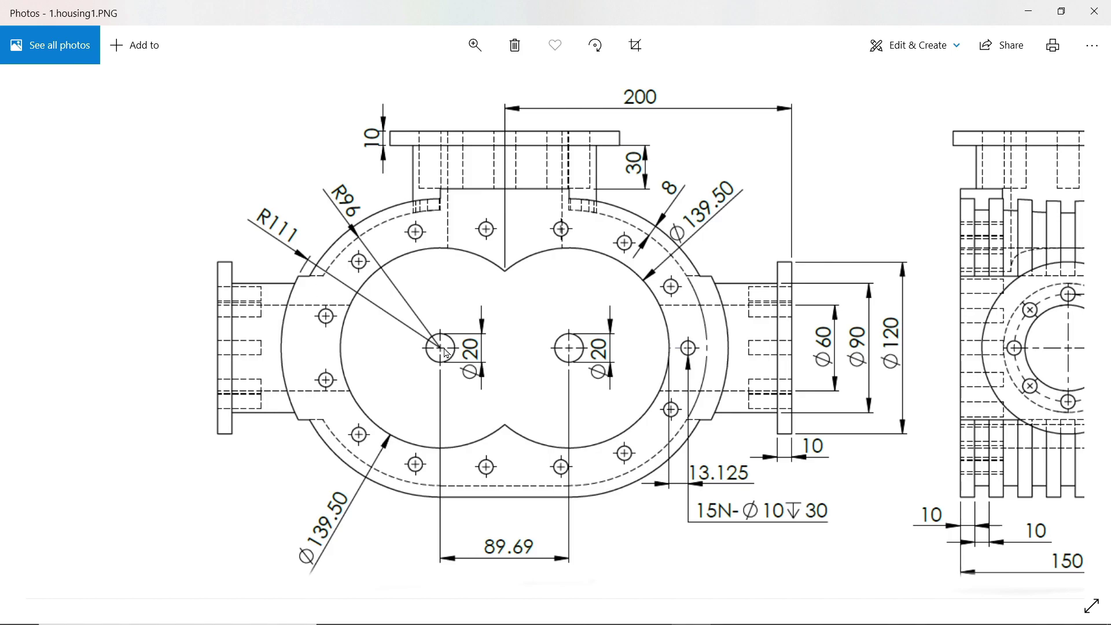
pyautogui.hscroll(5, 445, 351)
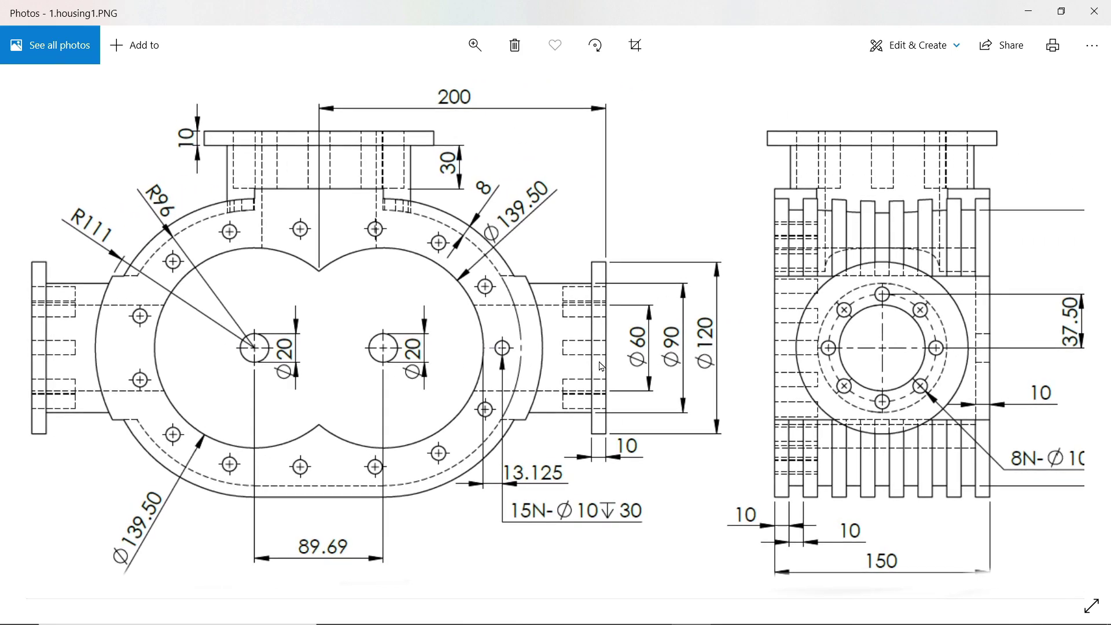
pyautogui.moveTo(602, 366); pyautogui.dragTo(573, 366)
pyautogui.scroll(2, 573, 366)
pyautogui.hscroll(-2, 572, 365)
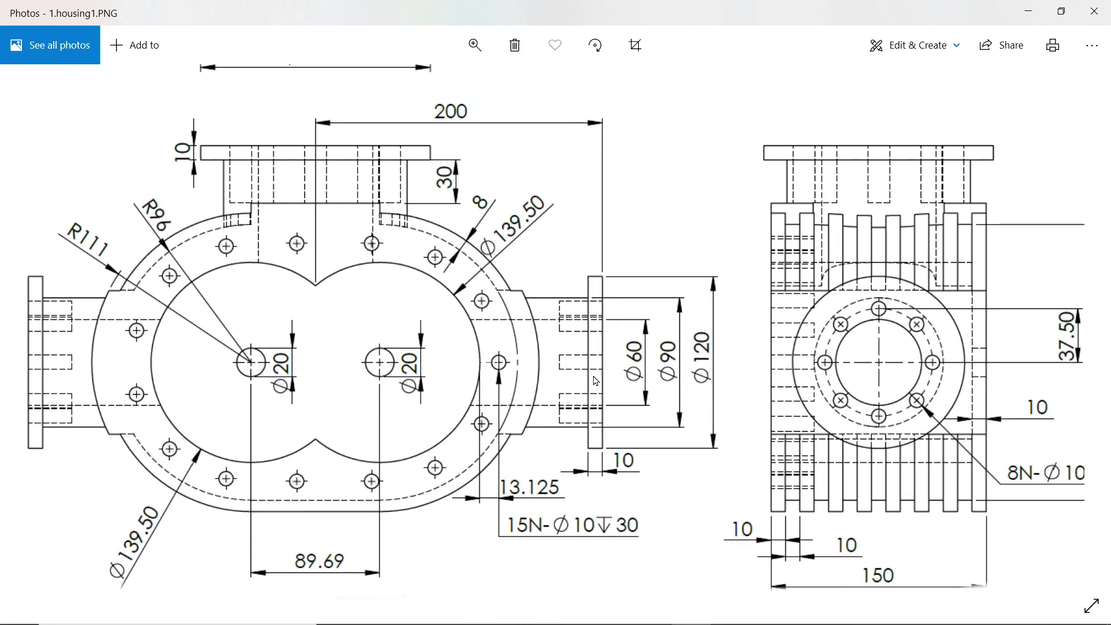
pyautogui.scroll(5, 582, 397)
pyautogui.hscroll(-1, 582, 396)
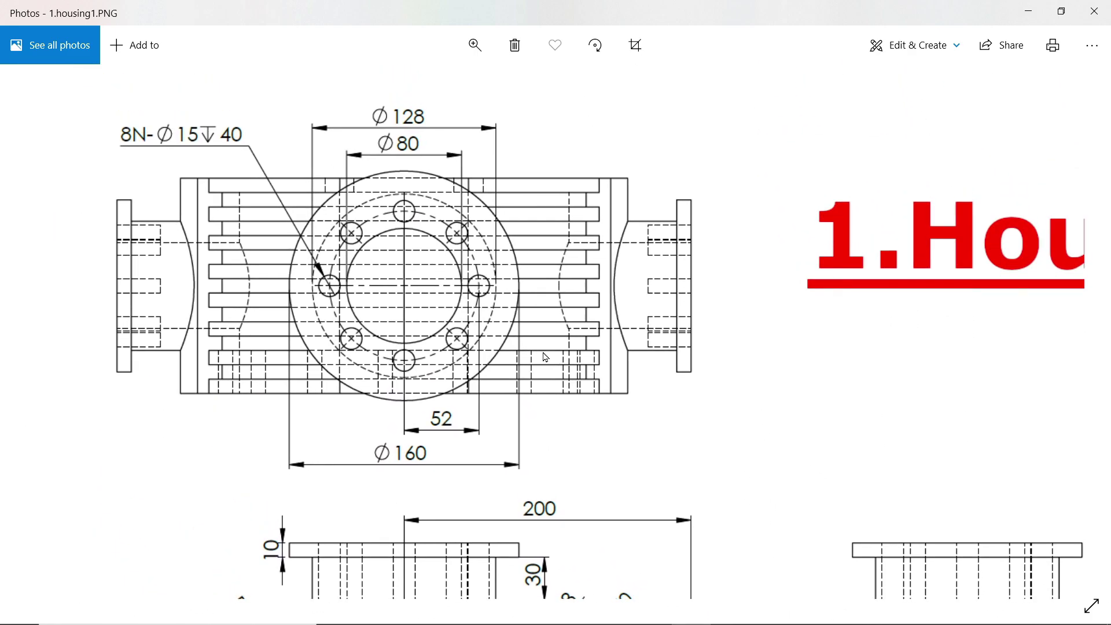
pyautogui.moveTo(545, 356); pyautogui.dragTo(505, 236)
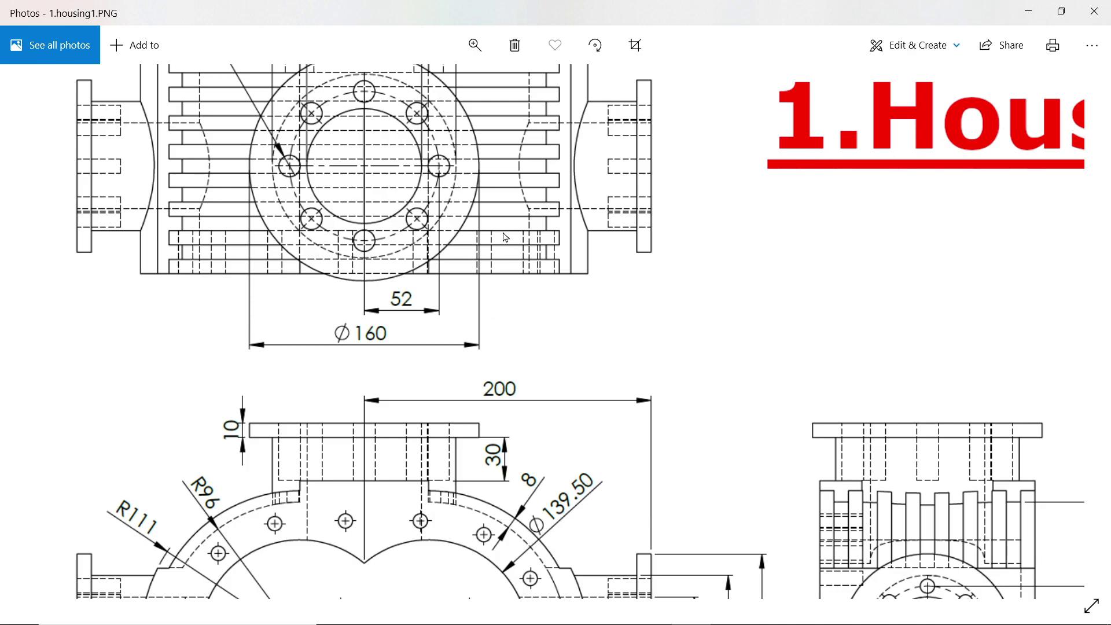
pyautogui.scroll(-4, 505, 236)
pyautogui.hscroll(-2, 505, 237)
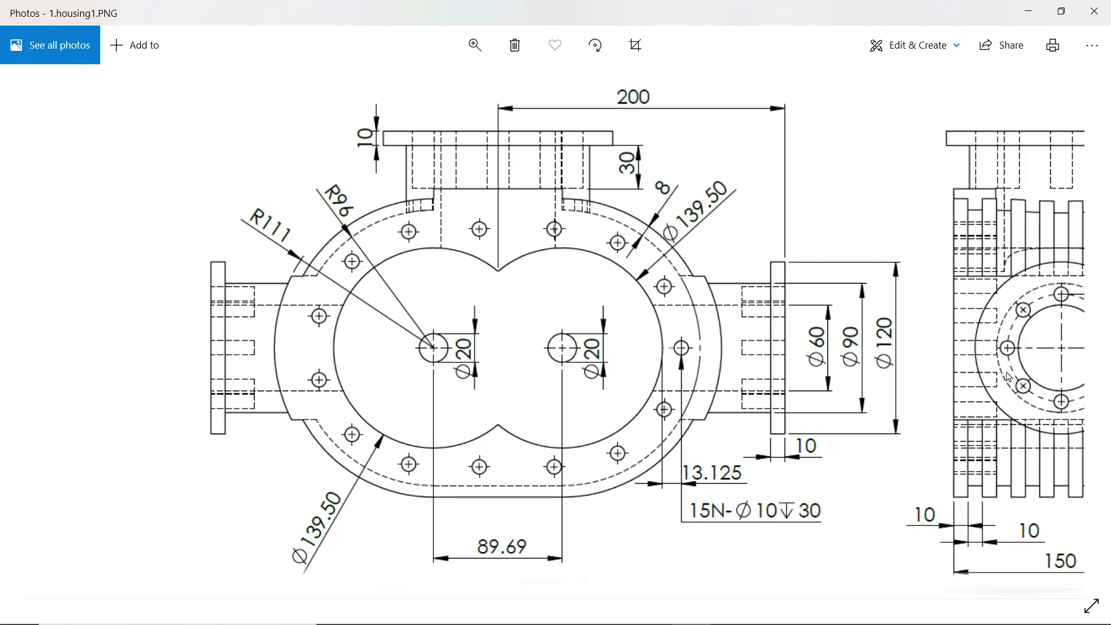
pyautogui.moveTo(888, 369); pyautogui.dragTo(783, 333)
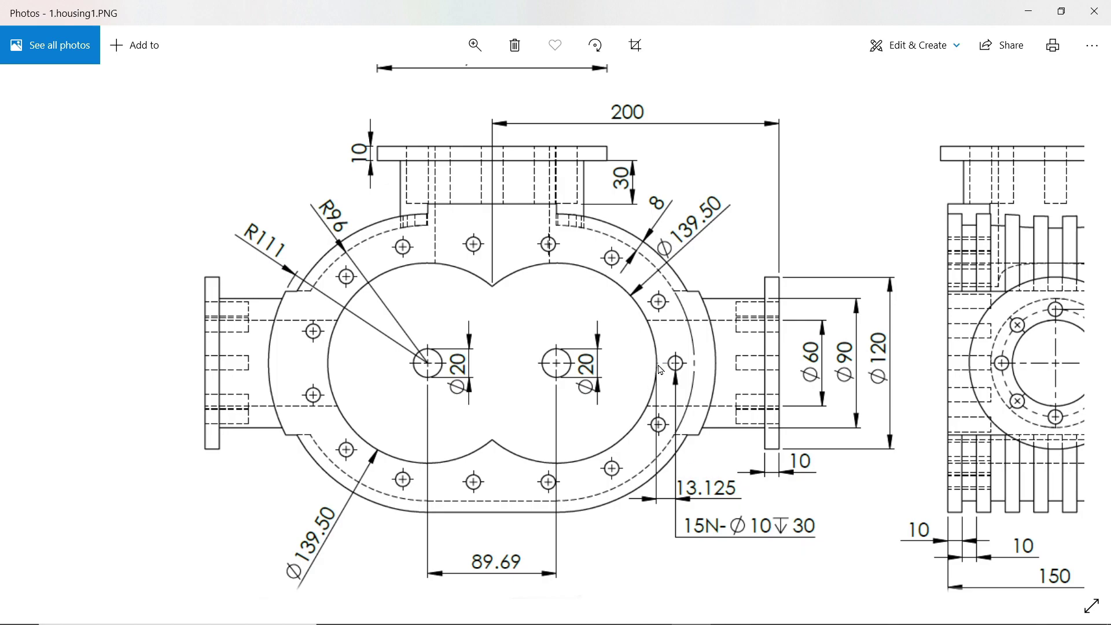
pyautogui.click(1033, 17)
# Start a sketch on the wall's open end face and draw a straight slot between the hole centres with end radii about 110 mm.
pyautogui.click(616, 281)
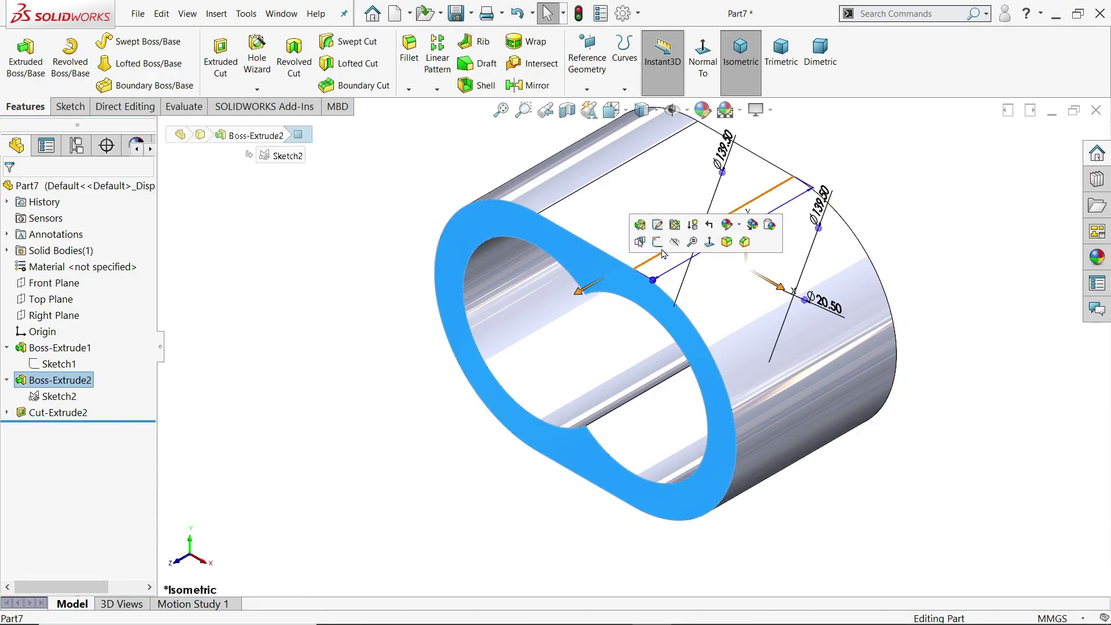
pyautogui.click(663, 252)
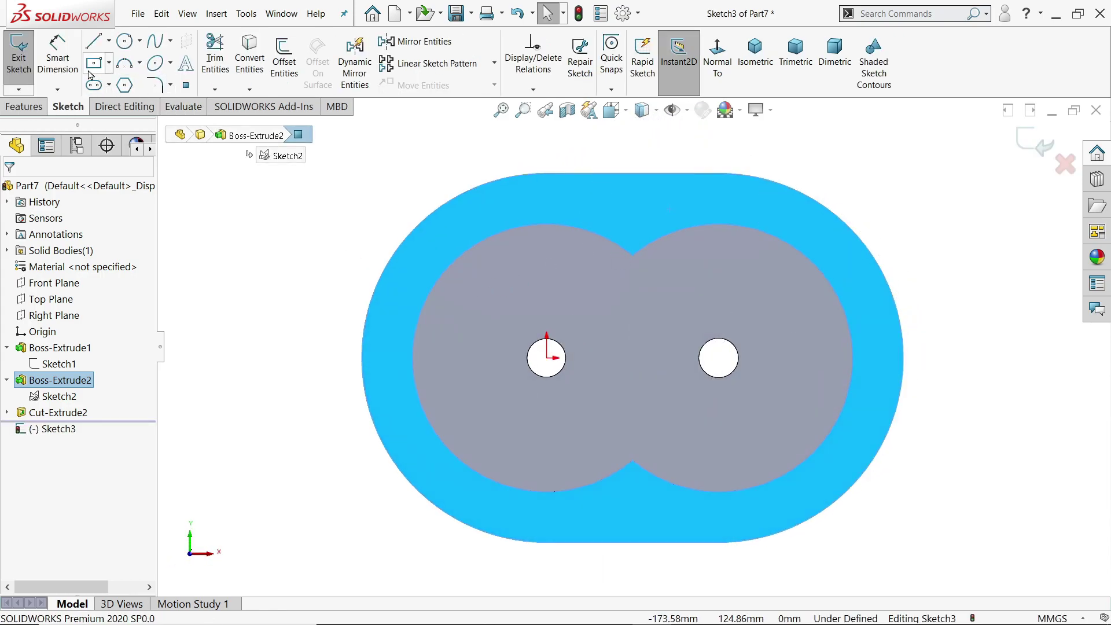
pyautogui.click(109, 86)
pyautogui.click(126, 105)
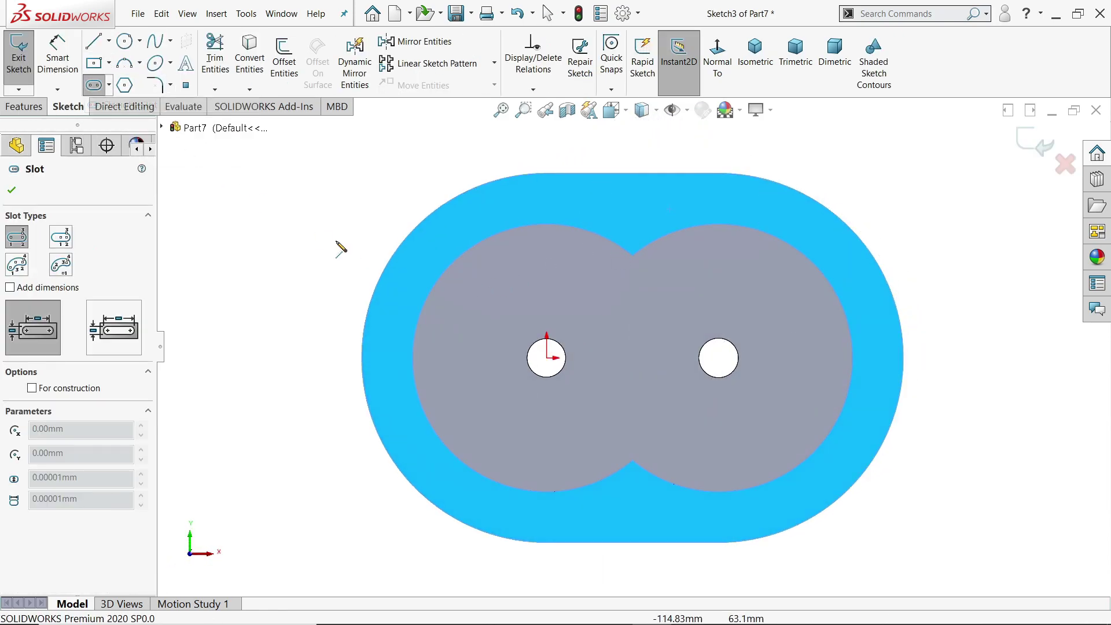
pyautogui.click(546, 357)
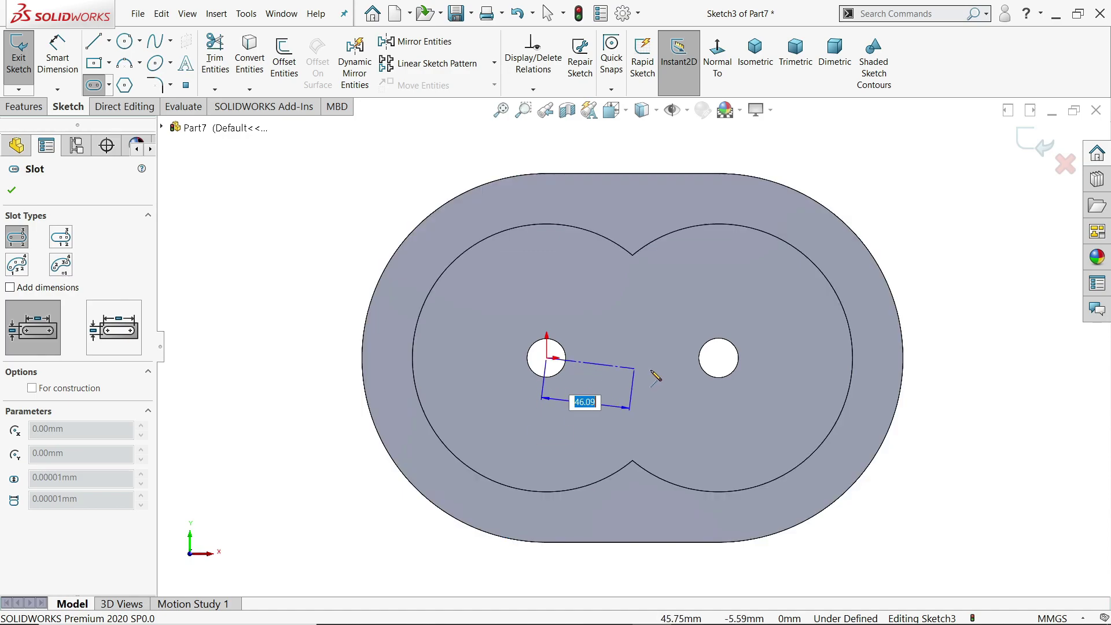
pyautogui.click(718, 357)
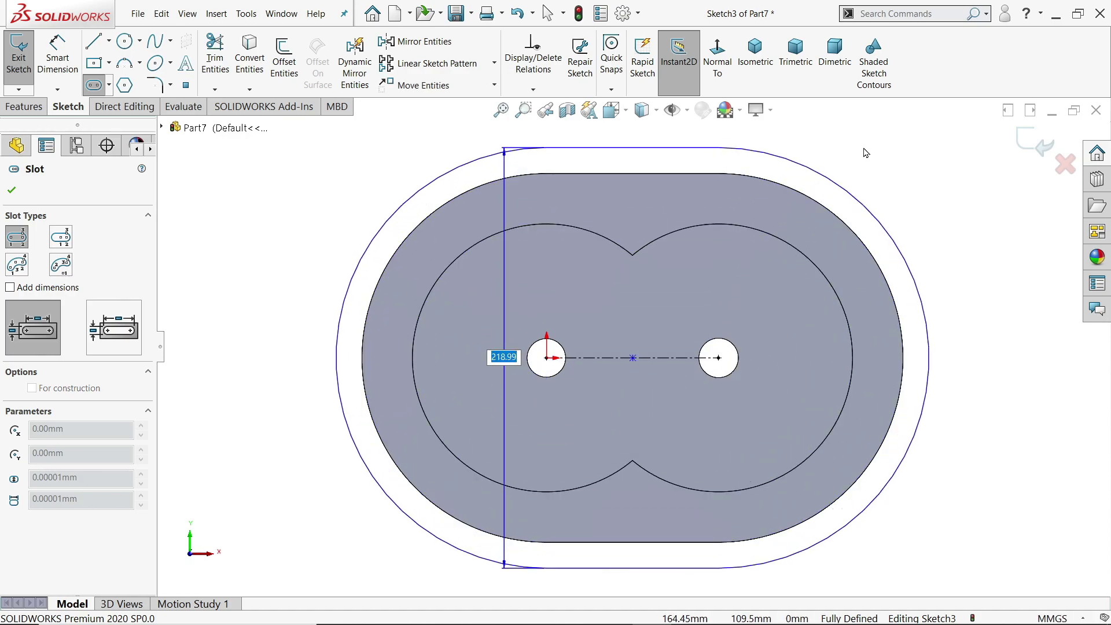
pyautogui.click(929, 356)
# Dimension the slot's end arc radius as 111 mm and leave the dimension command.
pyautogui.click(68, 46)
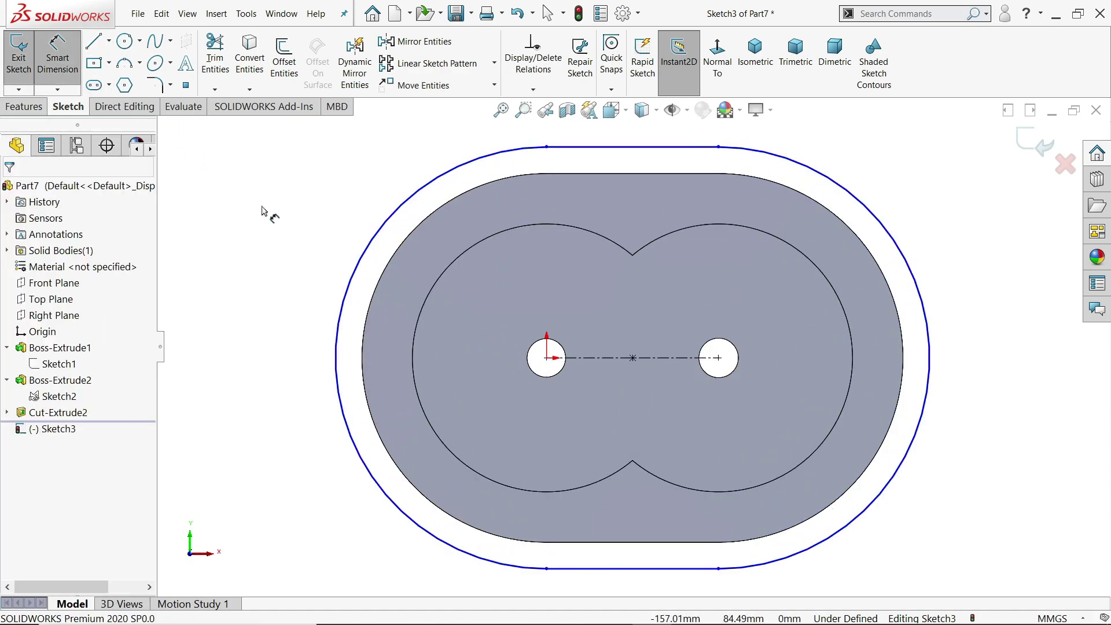
pyautogui.click(375, 237)
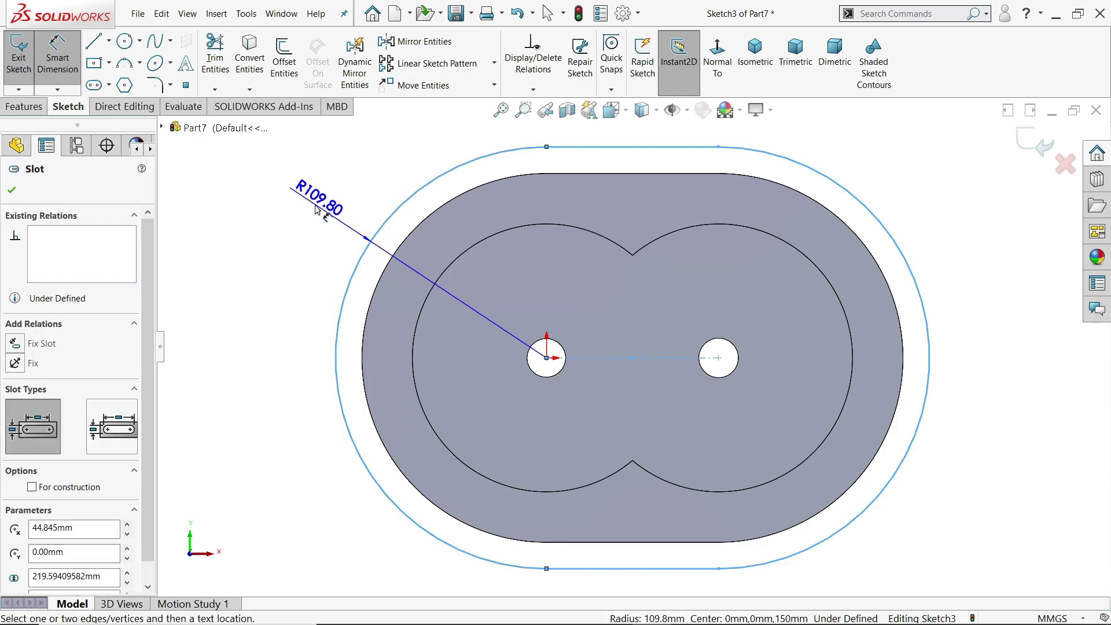
pyautogui.click(317, 208)
pyautogui.write('111')
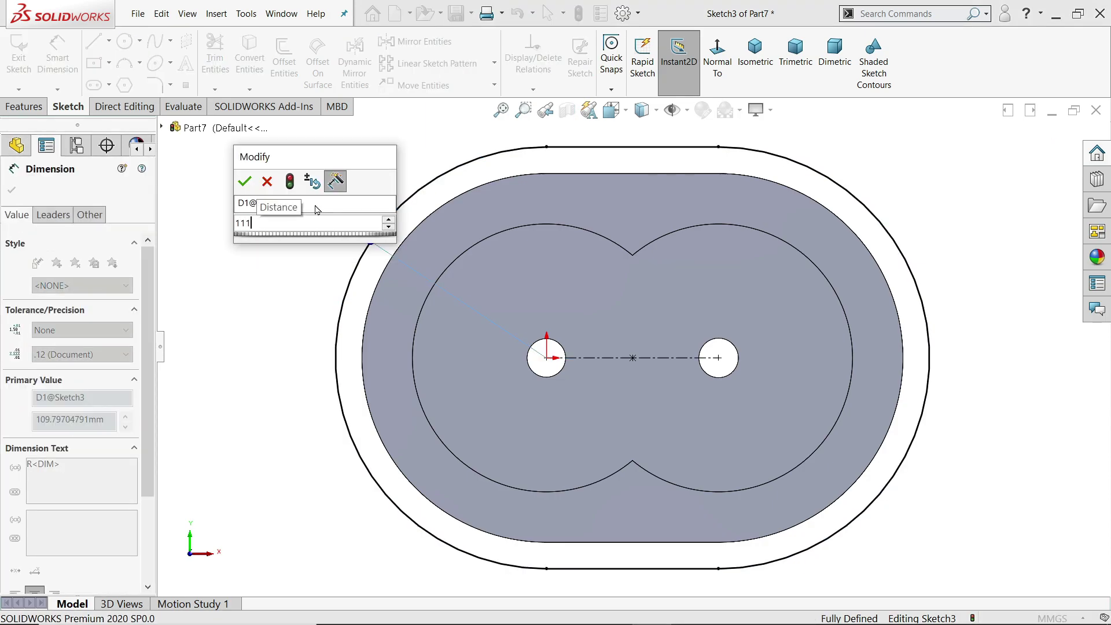
pyautogui.press('Return')
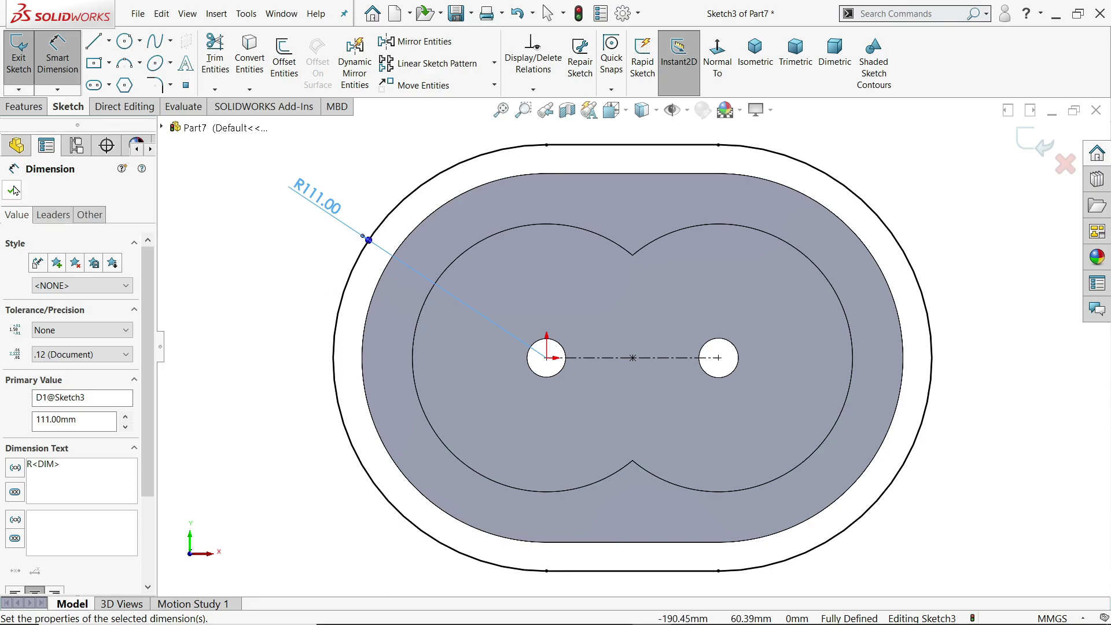
pyautogui.press('Escape')
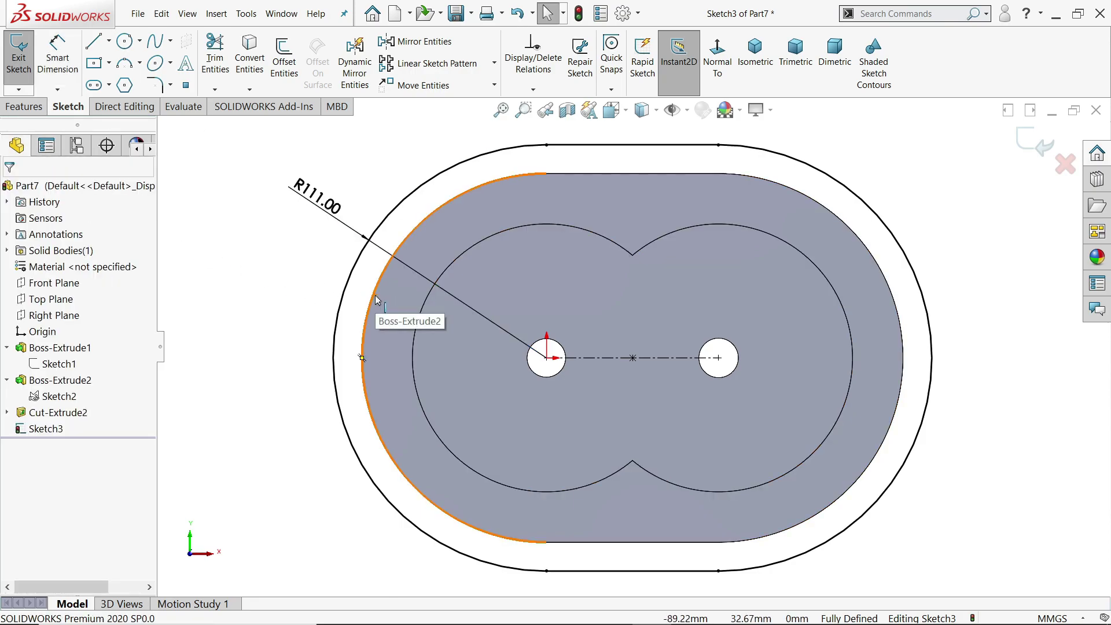
# Convert the full outer edge loop of the existing wall face into sketch entities inside the R111 slot.
pyautogui.click(375, 299)
pyautogui.rightClick(372, 297)
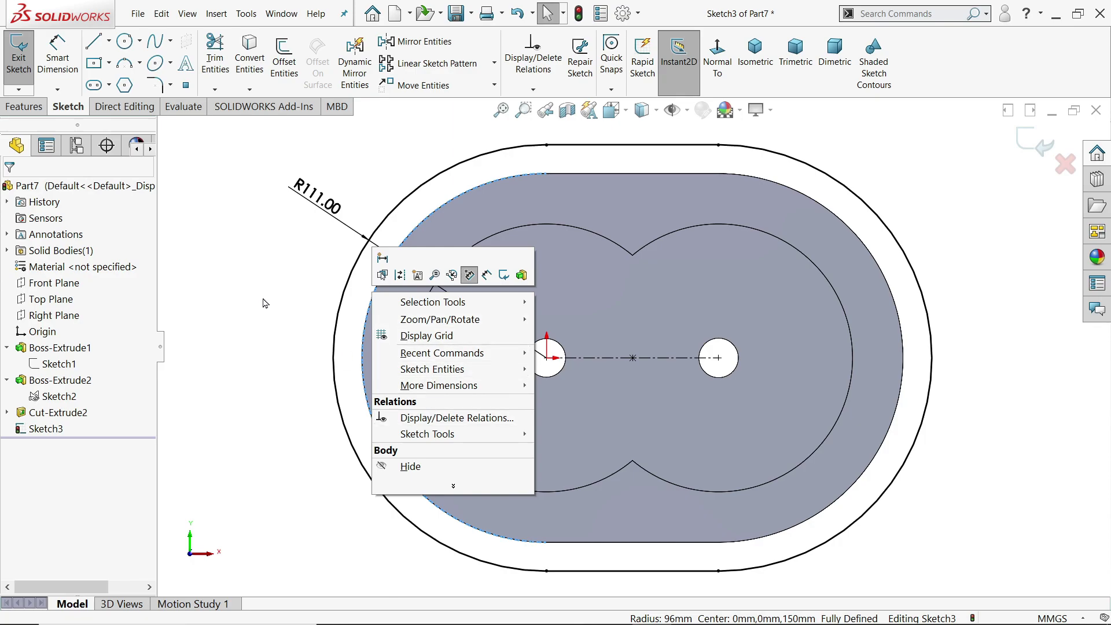
pyautogui.press('Escape')
pyautogui.rightClick(368, 321)
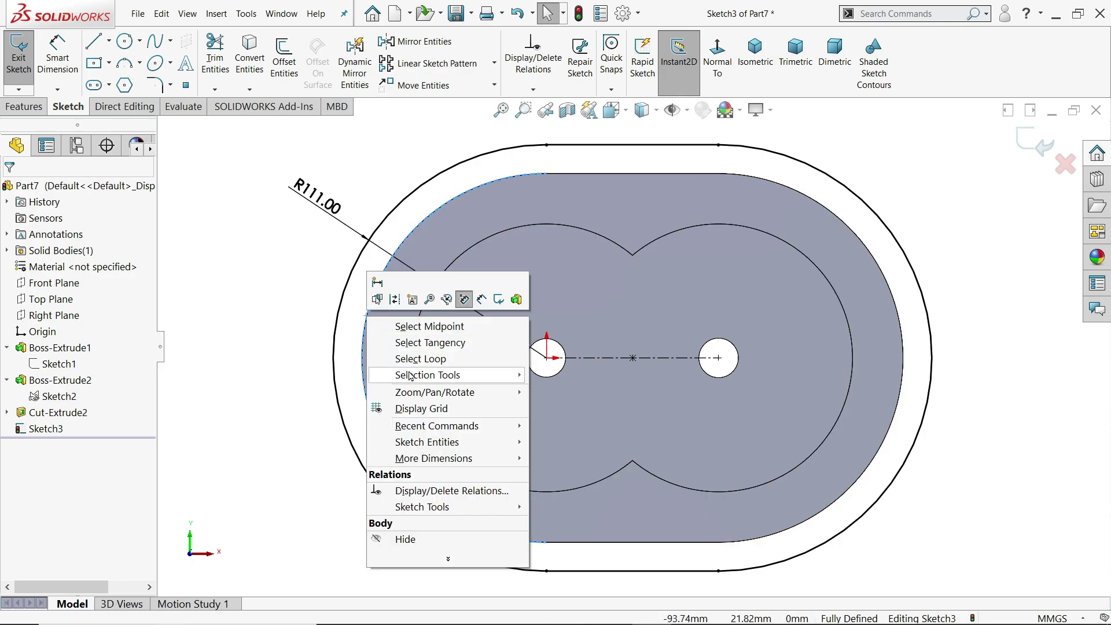
pyautogui.click(435, 361)
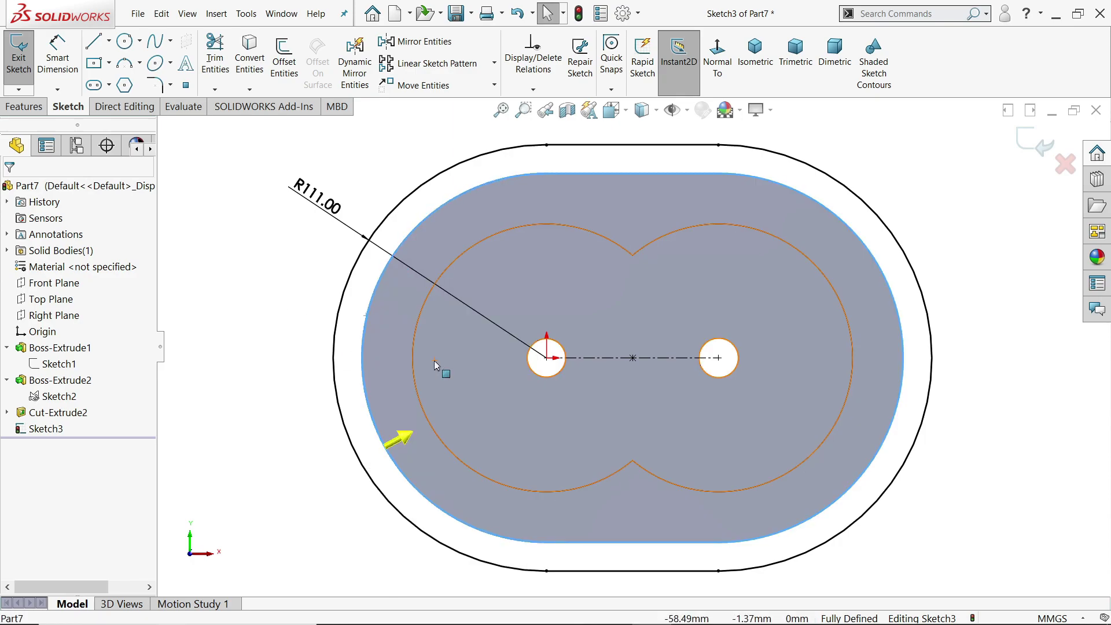
pyautogui.click(243, 64)
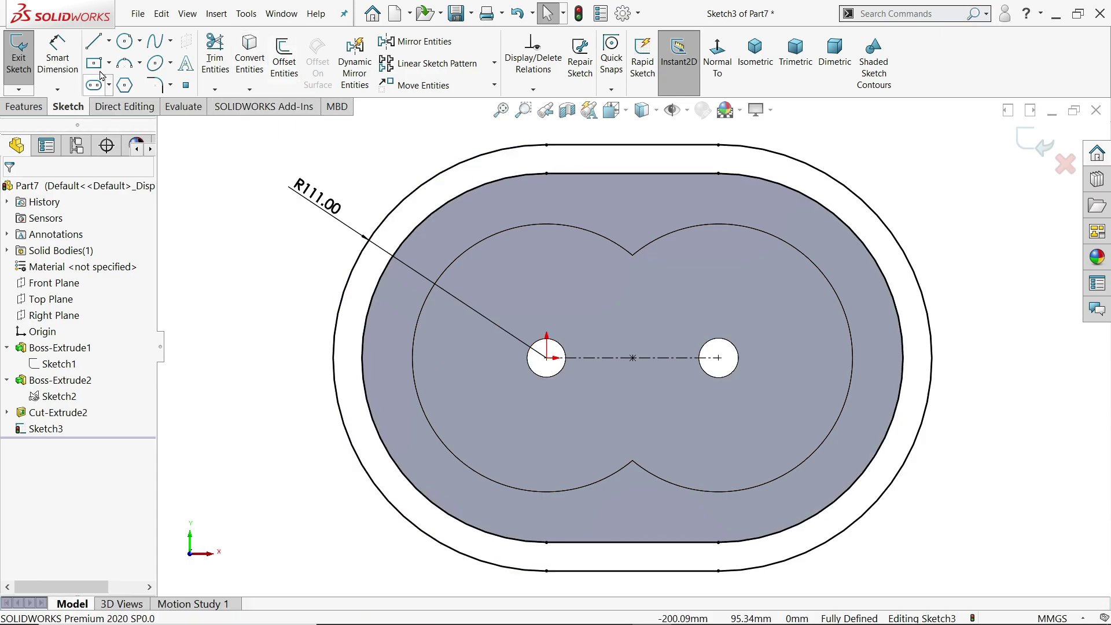
# Draw a vertical centerline from the midpoint of the converted profile's upper line to the midpoint between the two shaft holes.
pyautogui.click(110, 41)
pyautogui.click(124, 77)
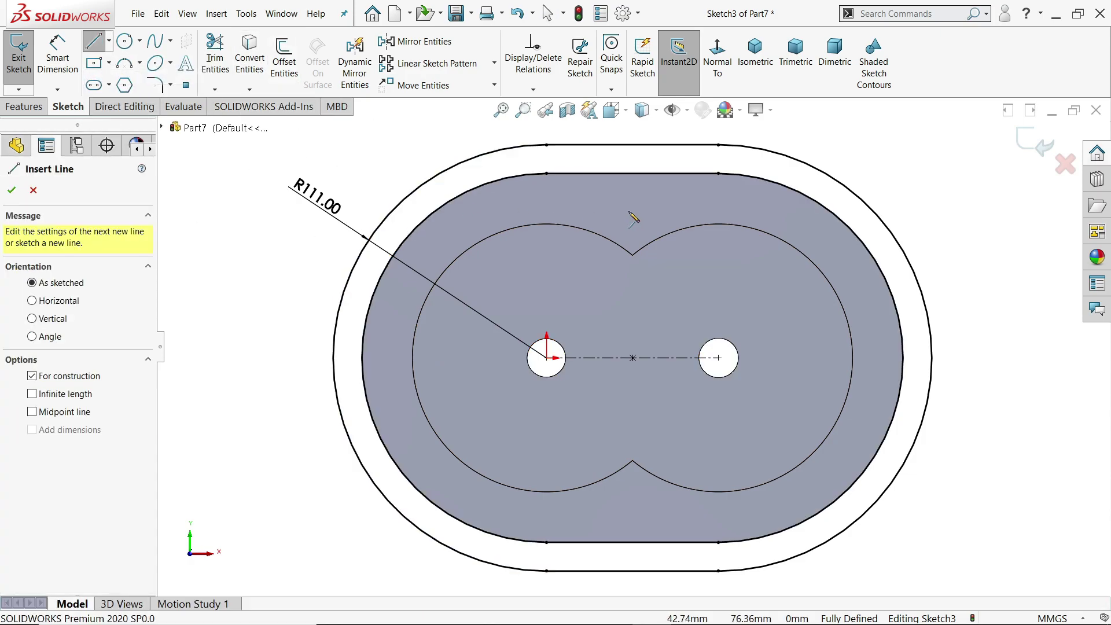
pyautogui.click(632, 172)
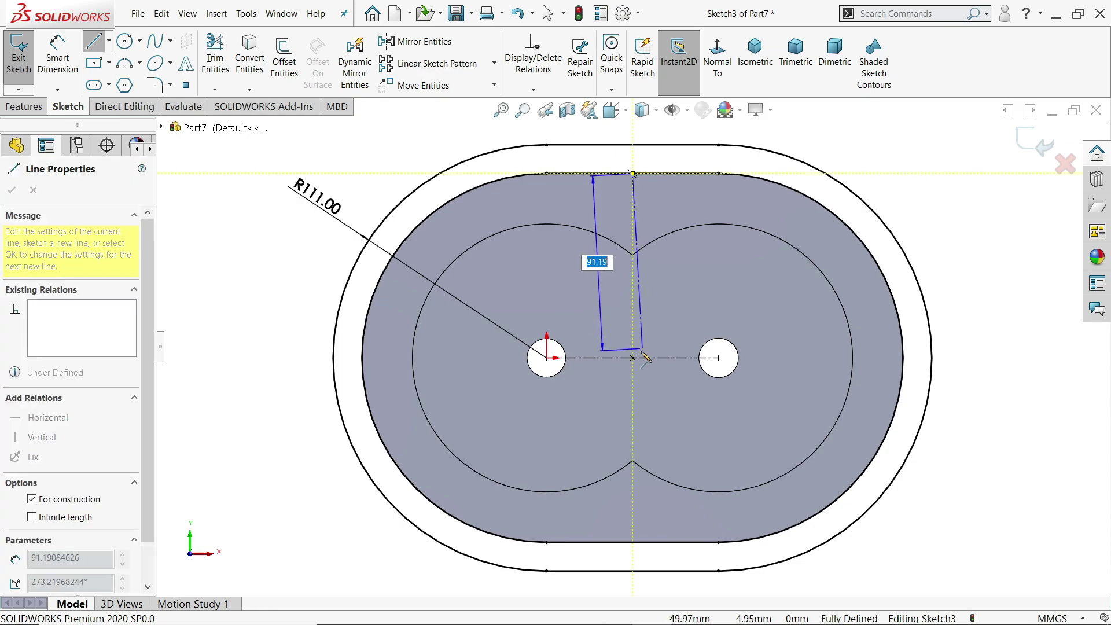
pyautogui.click(632, 357)
pyautogui.rightClick(701, 254)
pyautogui.click(731, 304)
pyautogui.press('f')
pyautogui.scroll(-2, 932, 428)
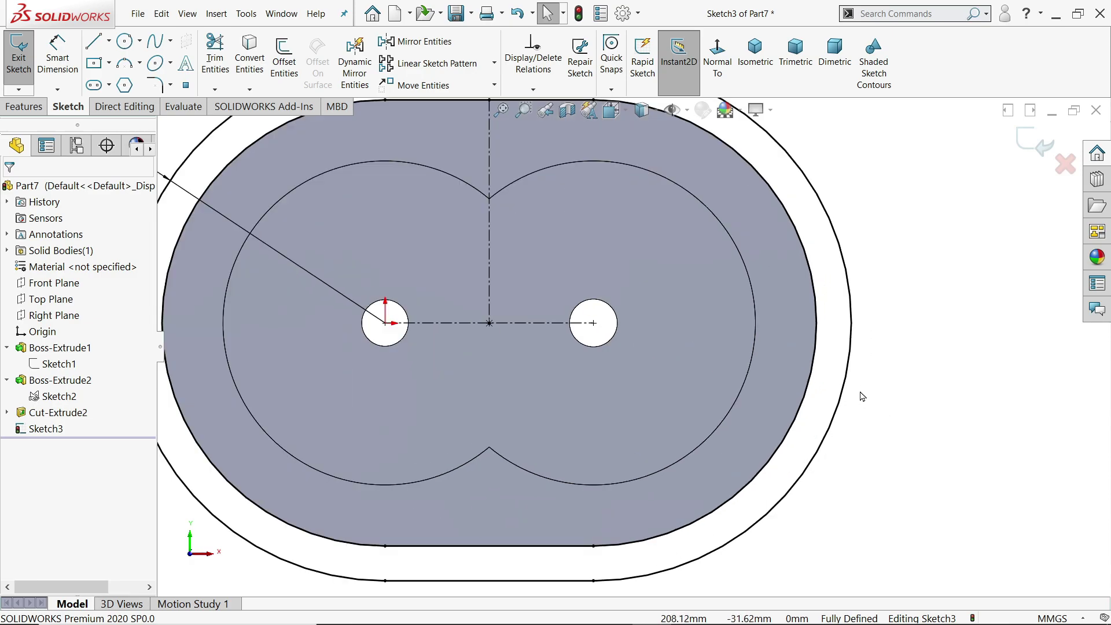
# Sketch a horizontal line about 37 mm long crossing both slot profiles on the upper part of the right-hand arcs.
pyautogui.click(93, 43)
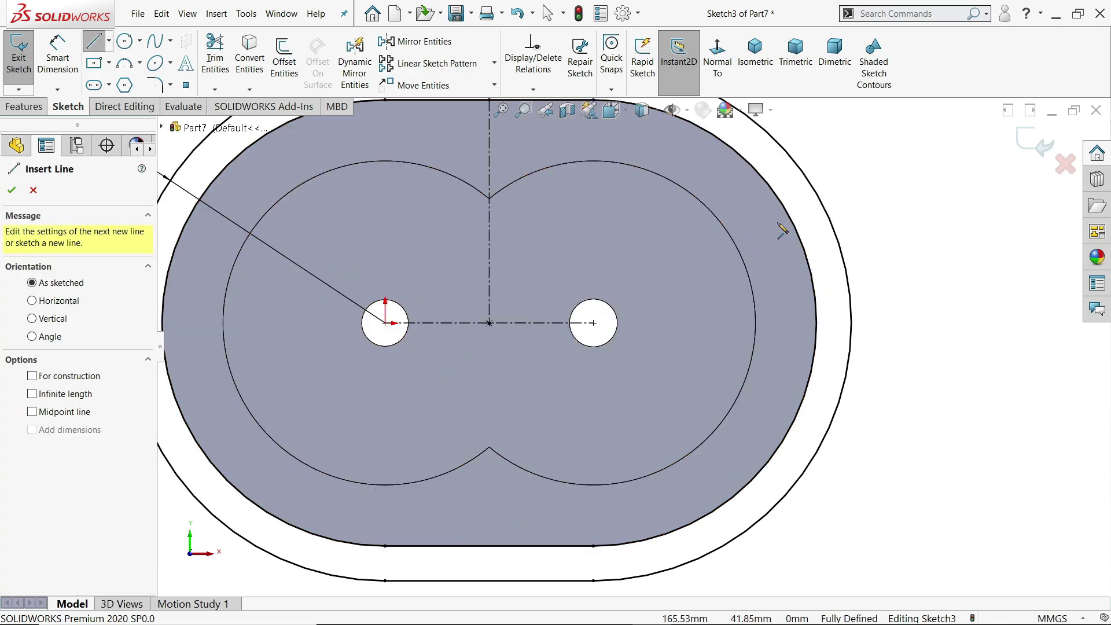
pyautogui.click(762, 207)
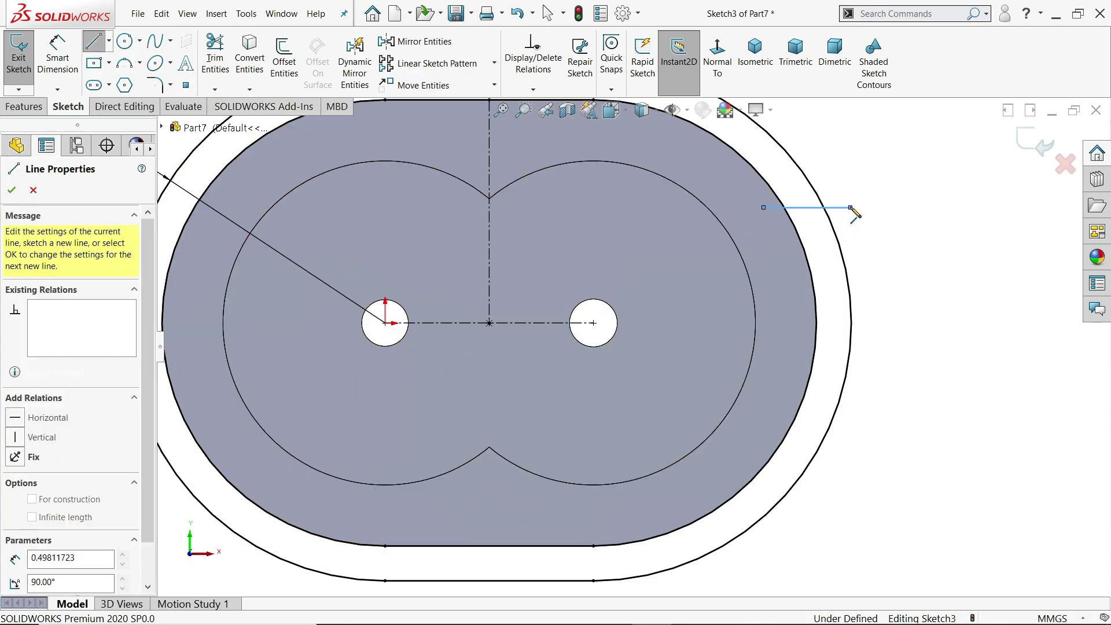
pyautogui.click(850, 207)
pyautogui.press('Escape')
# Draw a horizontal centerline from the right shaft hole's centre to the outer slot arc.
pyautogui.click(108, 40)
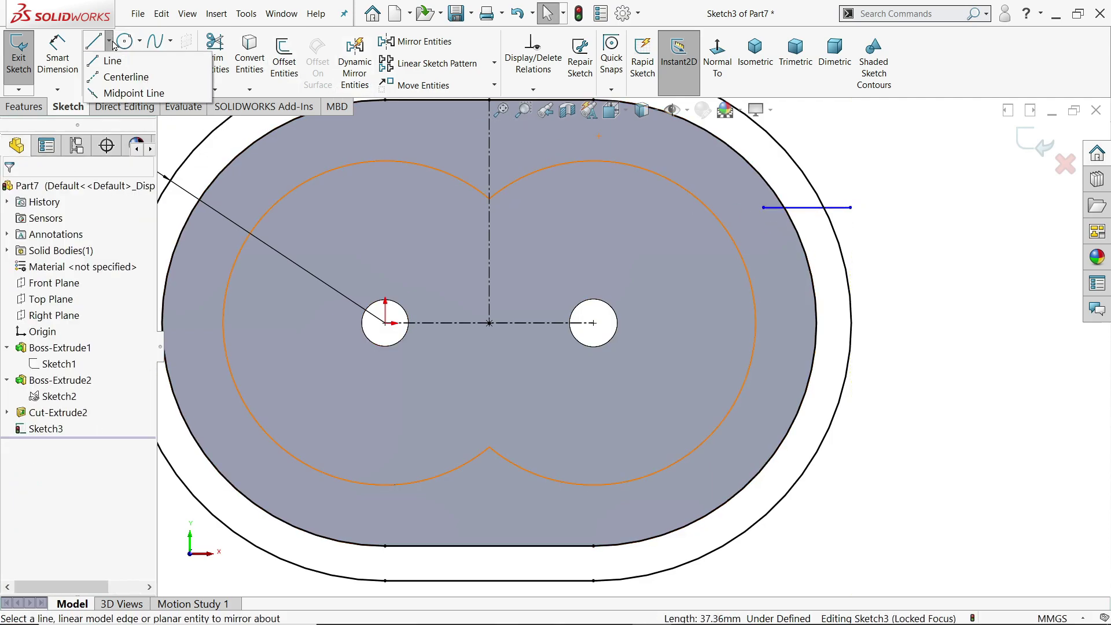
pyautogui.click(592, 322)
pyautogui.click(850, 322)
pyautogui.rightClick(909, 301)
pyautogui.click(952, 312)
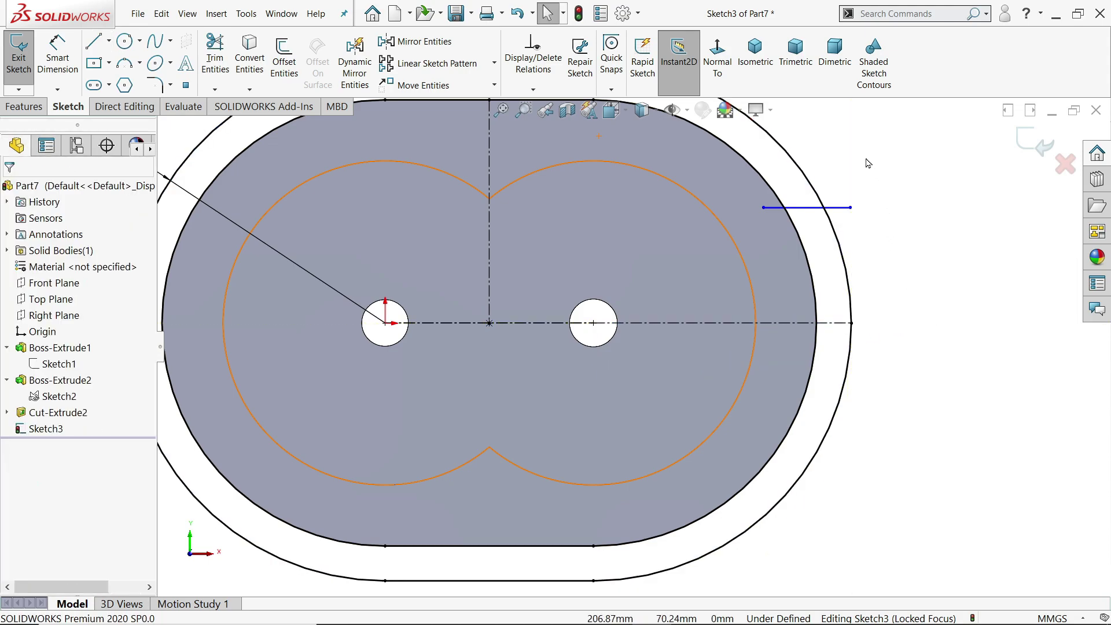
# Mirror the short horizontal line about the horizontal centerline.
pyautogui.click(808, 214)
pyautogui.keyDown('ctrl'); pyautogui.click(827, 330); pyautogui.keyUp('ctrl')
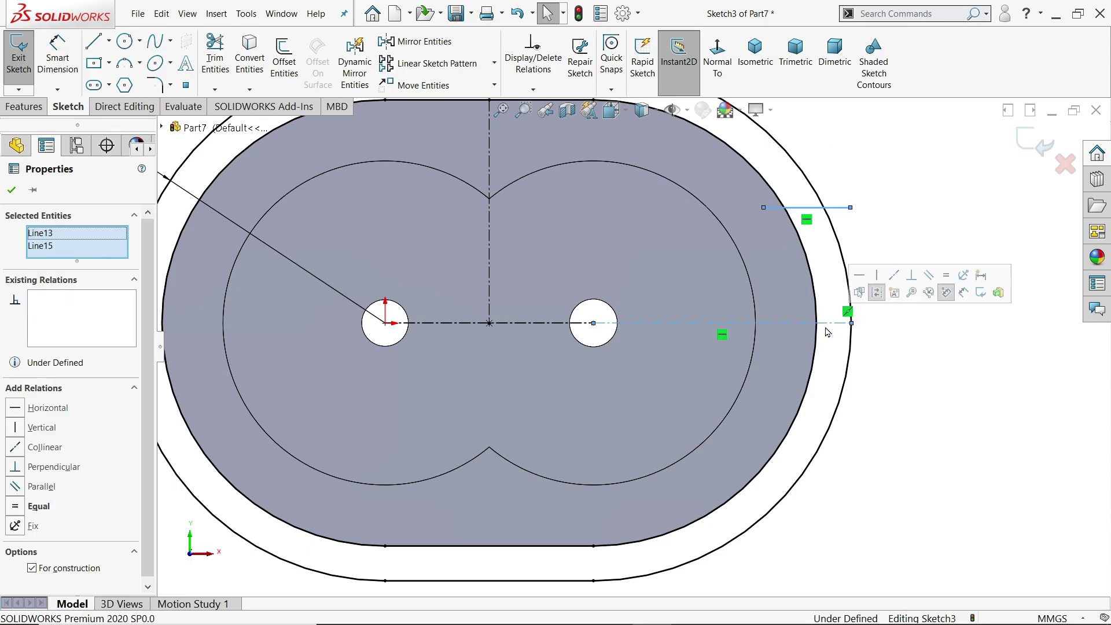
pyautogui.click(426, 47)
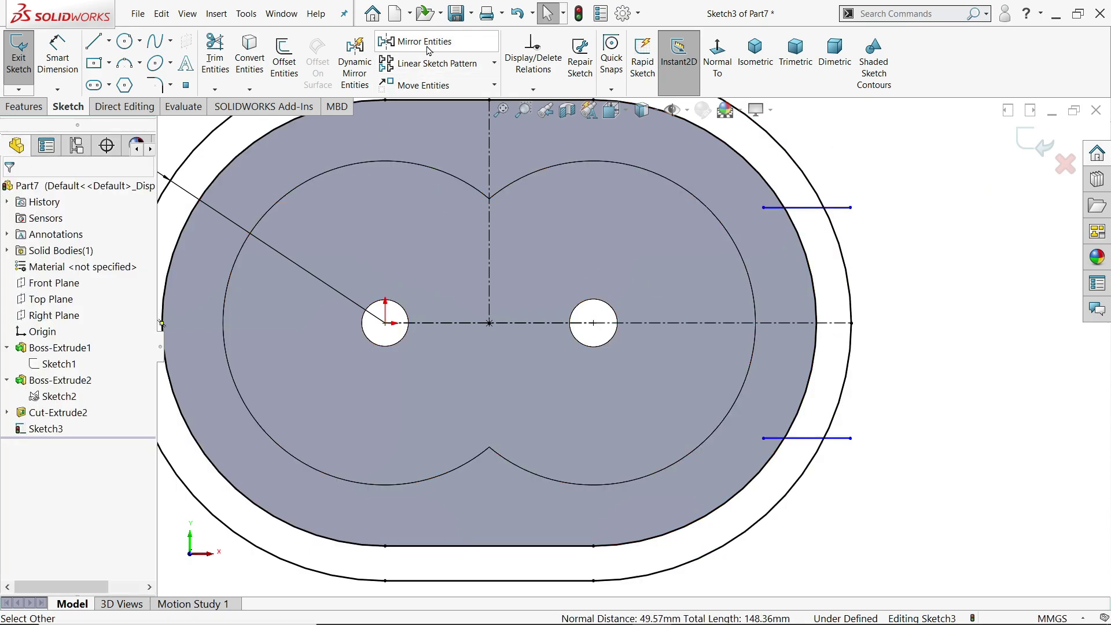
pyautogui.click(809, 207)
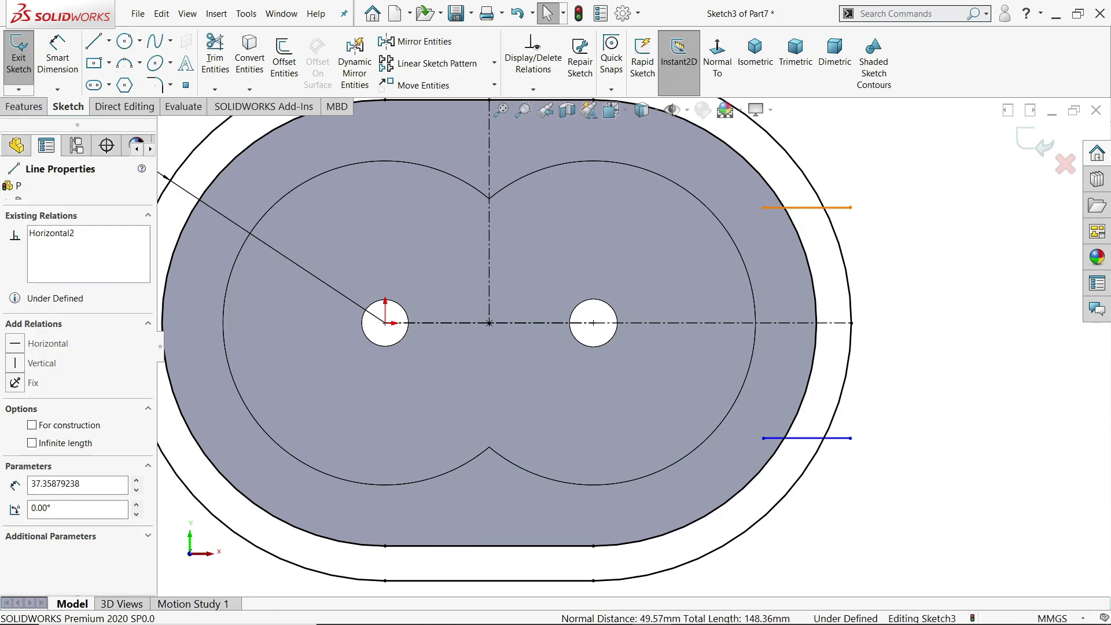
pyautogui.click(867, 254)
pyautogui.press('f')
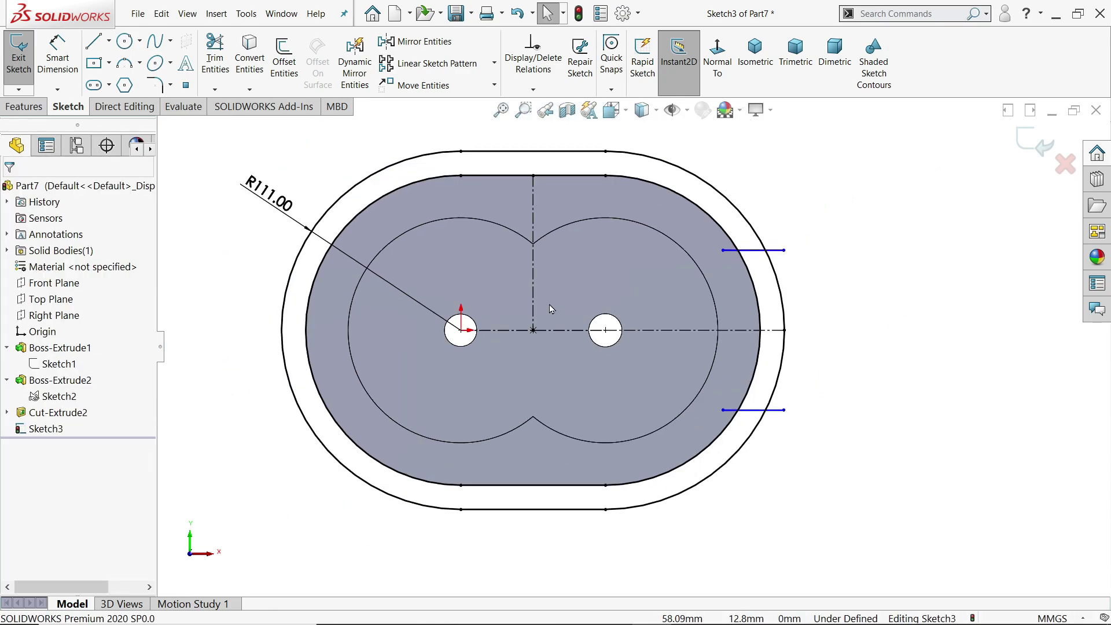
# Mirror both short horizontal lines about the vertical centerline to the left-hand arcs.
pyautogui.click(416, 41)
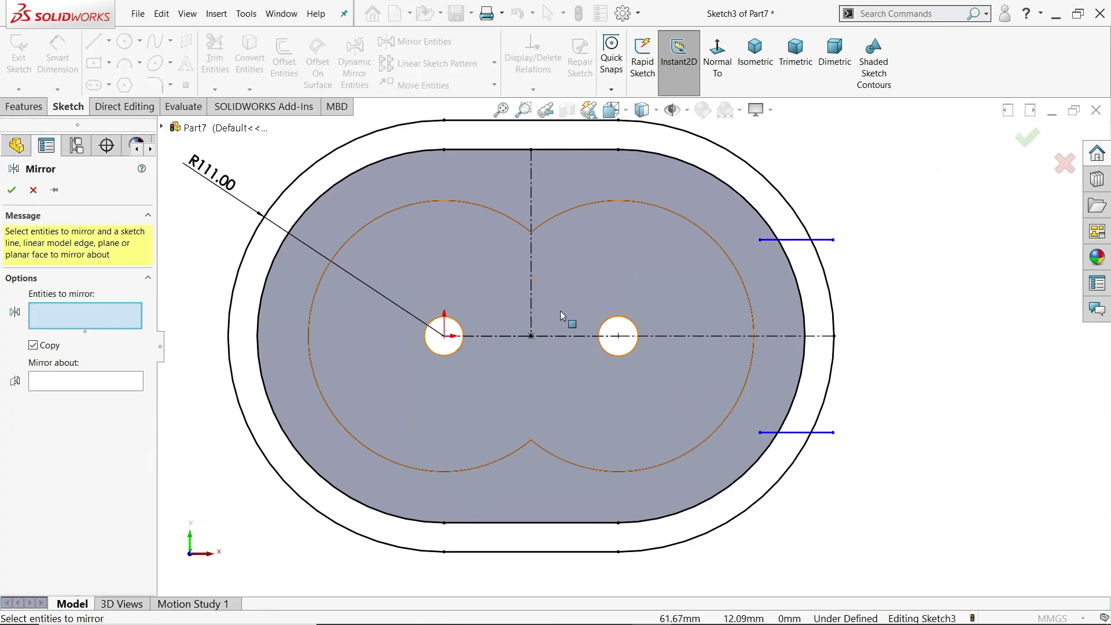
pyautogui.click(844, 227)
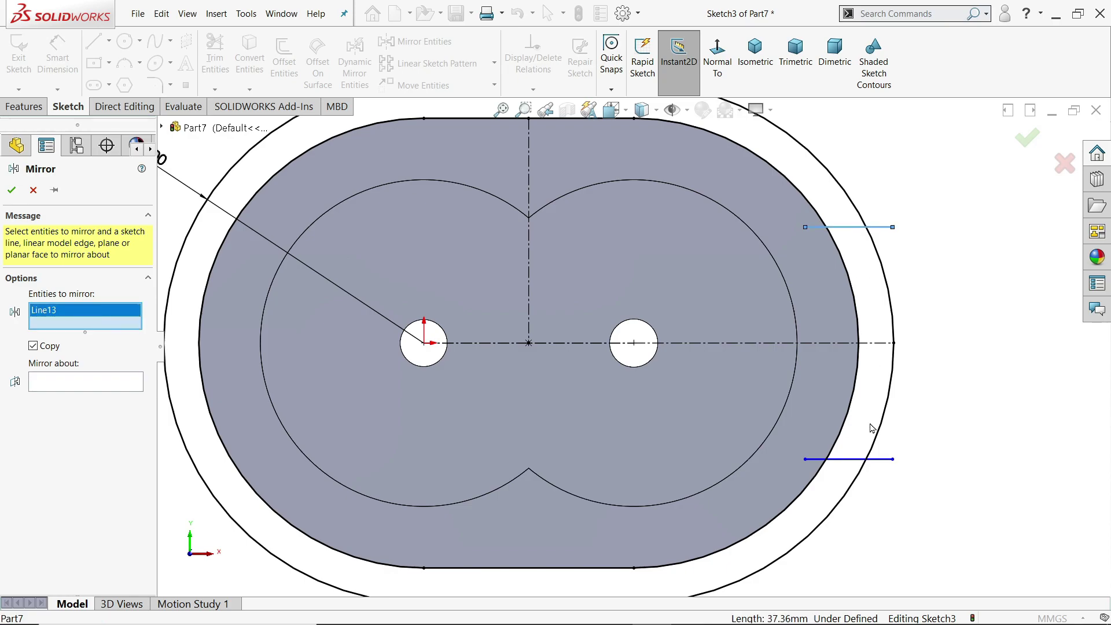
pyautogui.click(855, 459)
pyautogui.click(81, 395)
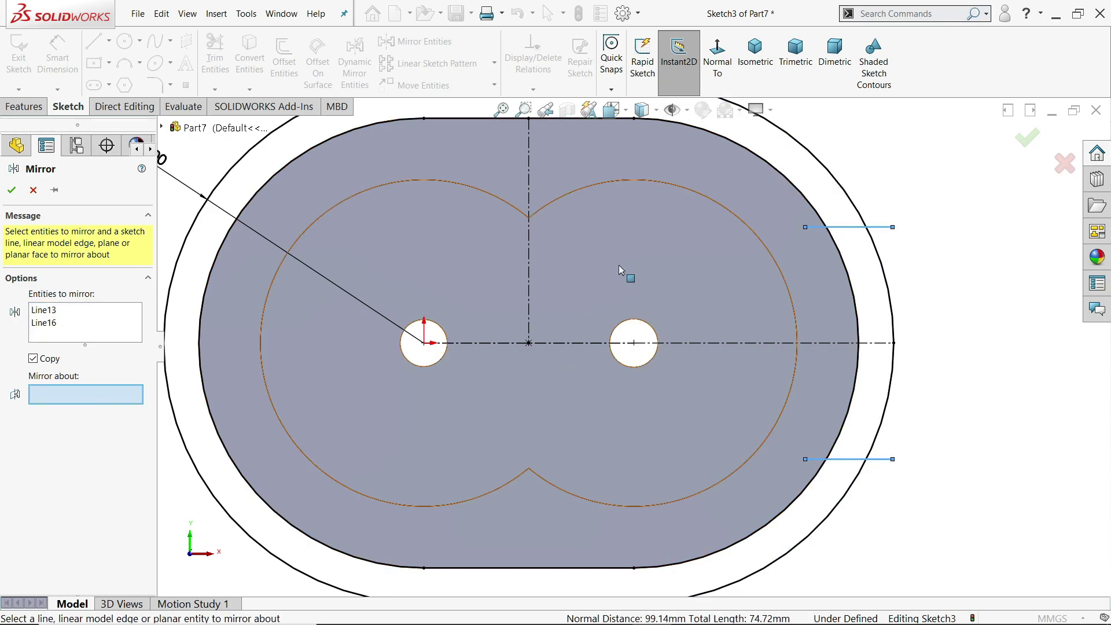
pyautogui.click(530, 262)
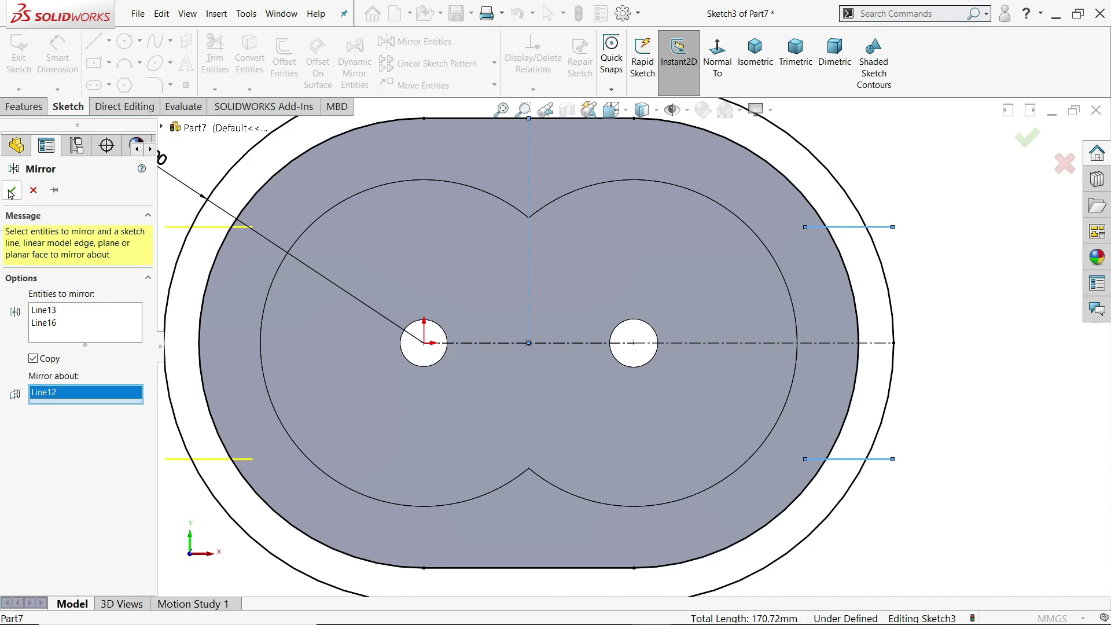
pyautogui.click(12, 190)
# Dimension the vertical distance between the two right-hand horizontal lines as 100 mm.
pyautogui.click(57, 58)
pyautogui.scroll(-2, 784, 297)
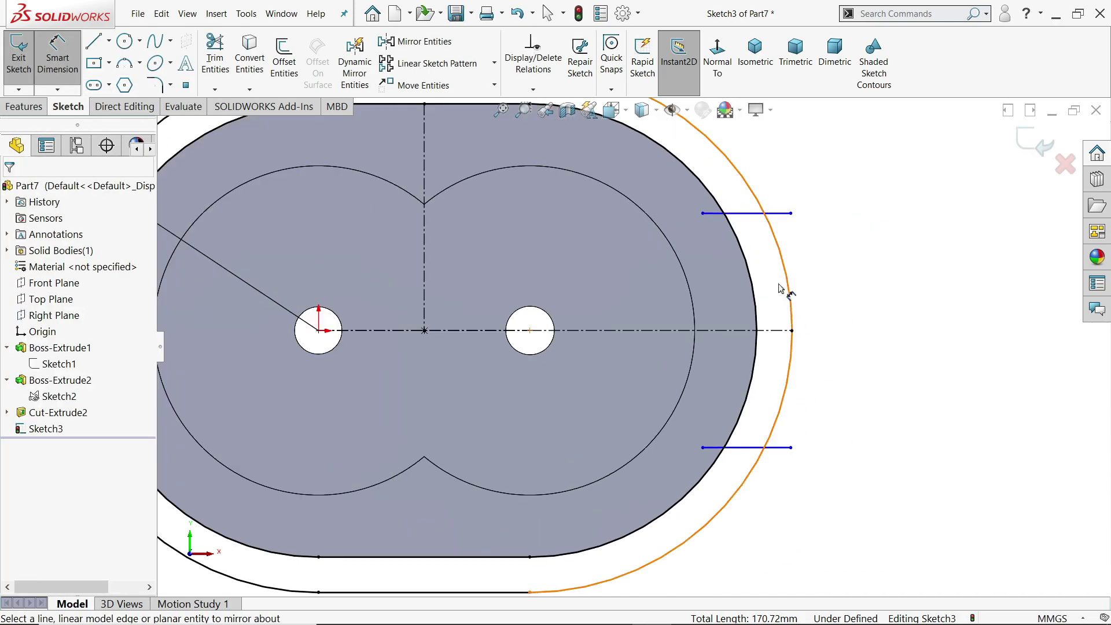
pyautogui.click(757, 214)
pyautogui.click(766, 447)
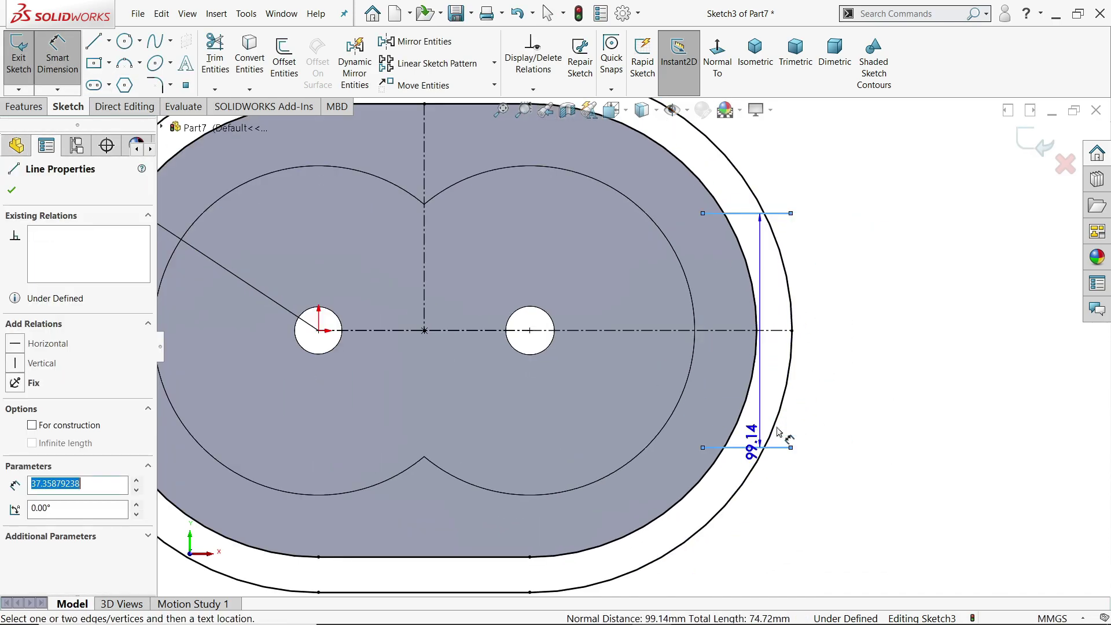
pyautogui.click(854, 343)
pyautogui.write('9')
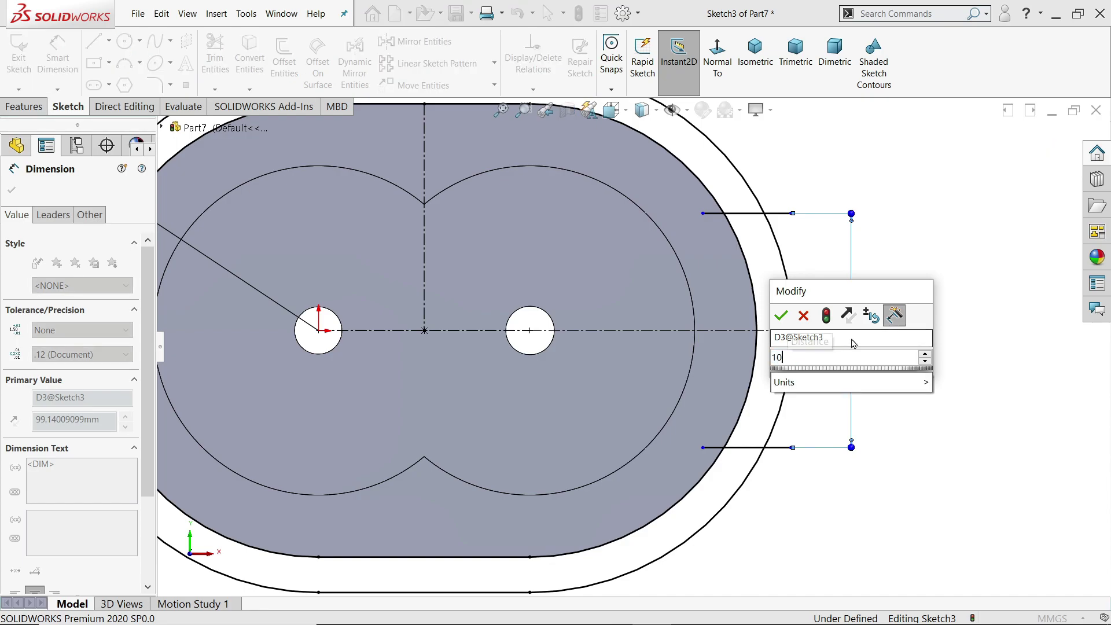
pyautogui.press('Escape')
pyautogui.scroll(1, 766, 323)
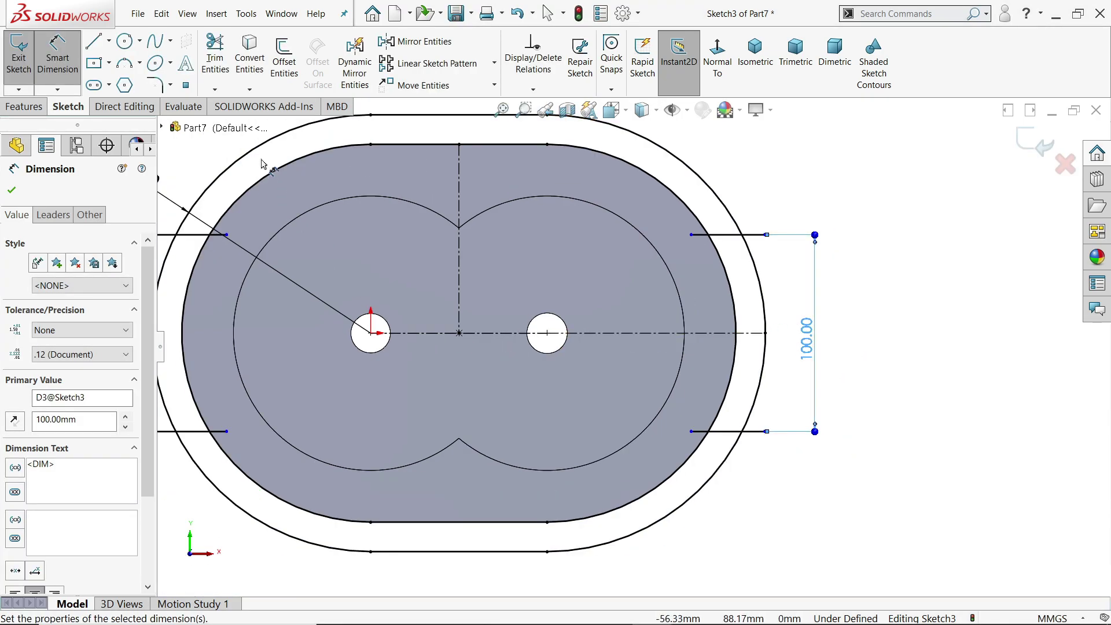
pyautogui.click(214, 58)
pyautogui.press('z')
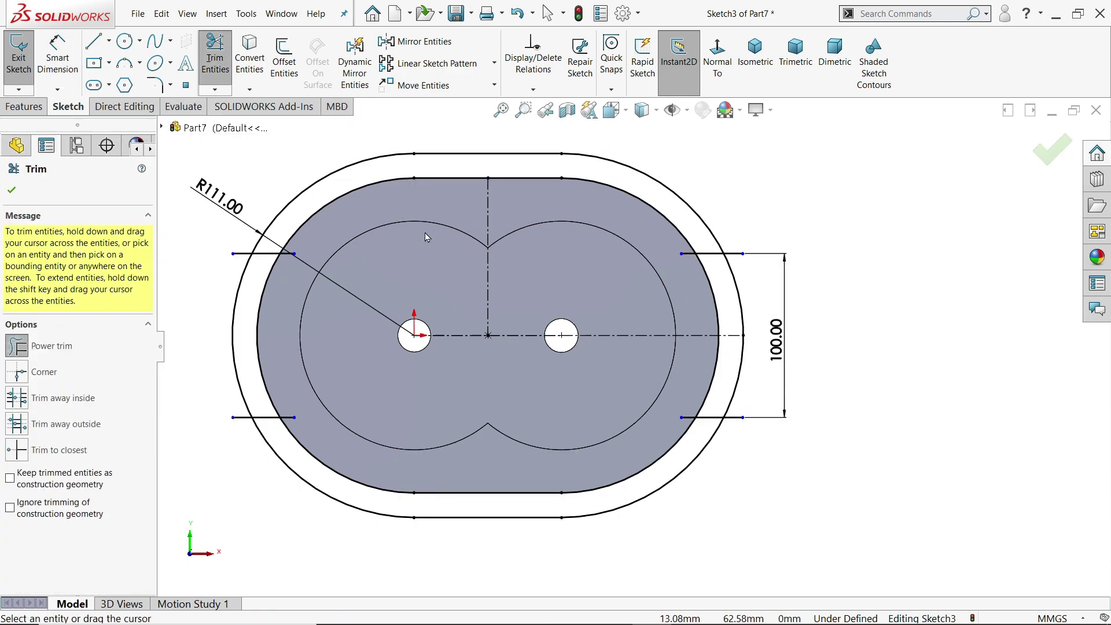
pyautogui.click(12, 190)
# Draw two vertical lines joining the outer and inner slot profiles at both ends of their upper straight segments.
pyautogui.click(93, 41)
pyautogui.scroll(-5, 439, 152)
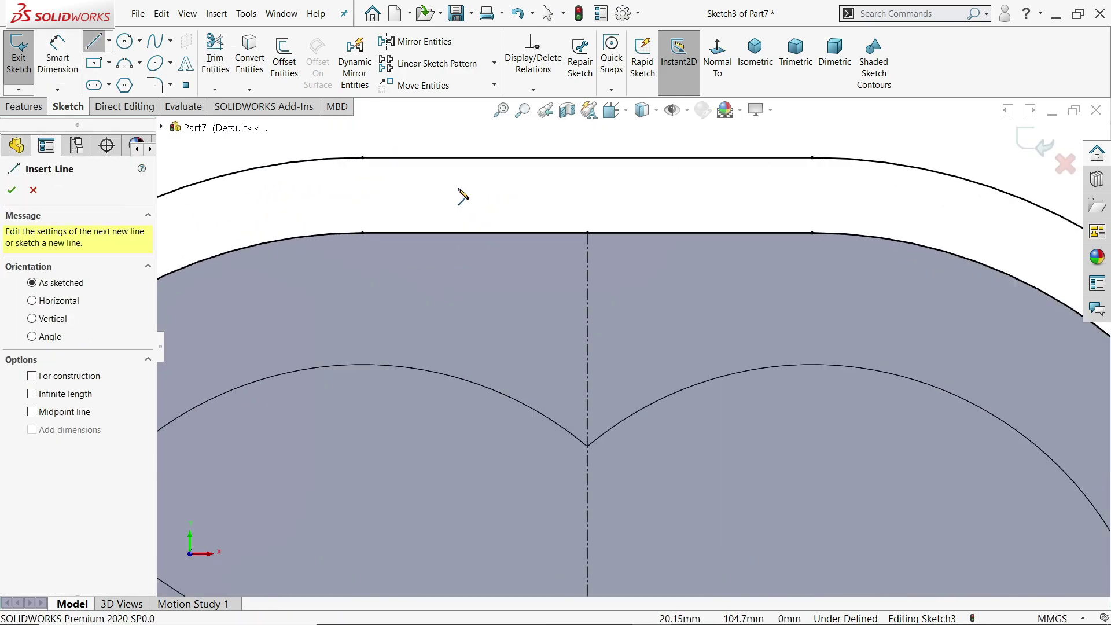
pyautogui.click(362, 158)
pyautogui.click(362, 232)
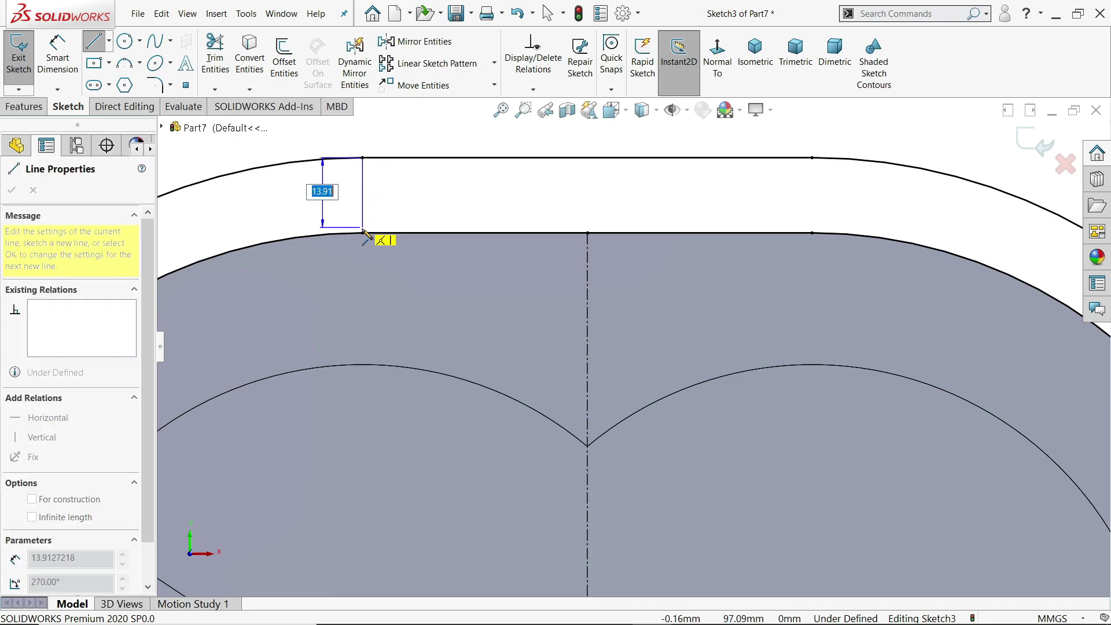
pyautogui.scroll(3, 631, 347)
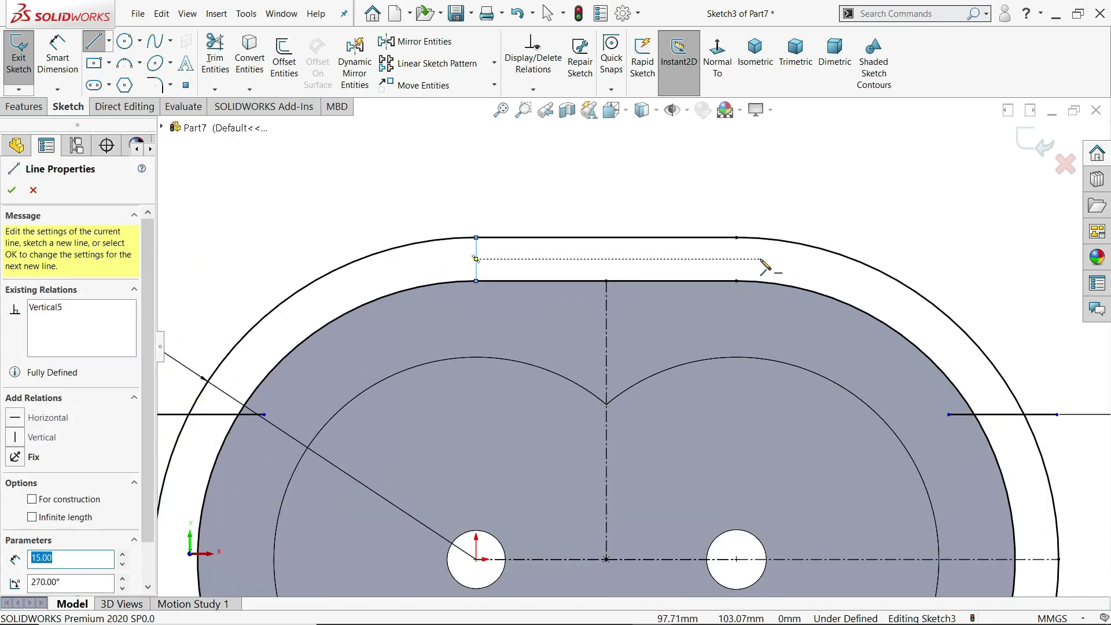
pyautogui.click(735, 237)
pyautogui.click(737, 281)
pyautogui.scroll(5, 758, 330)
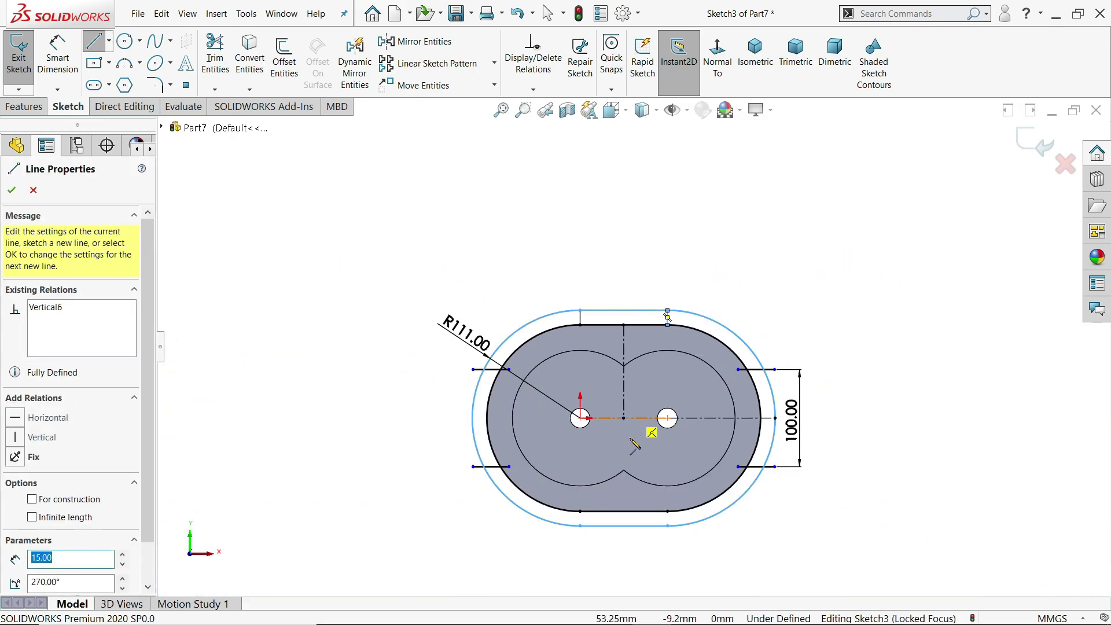
pyautogui.scroll(-3, 664, 514)
pyautogui.scroll(-3, 582, 558)
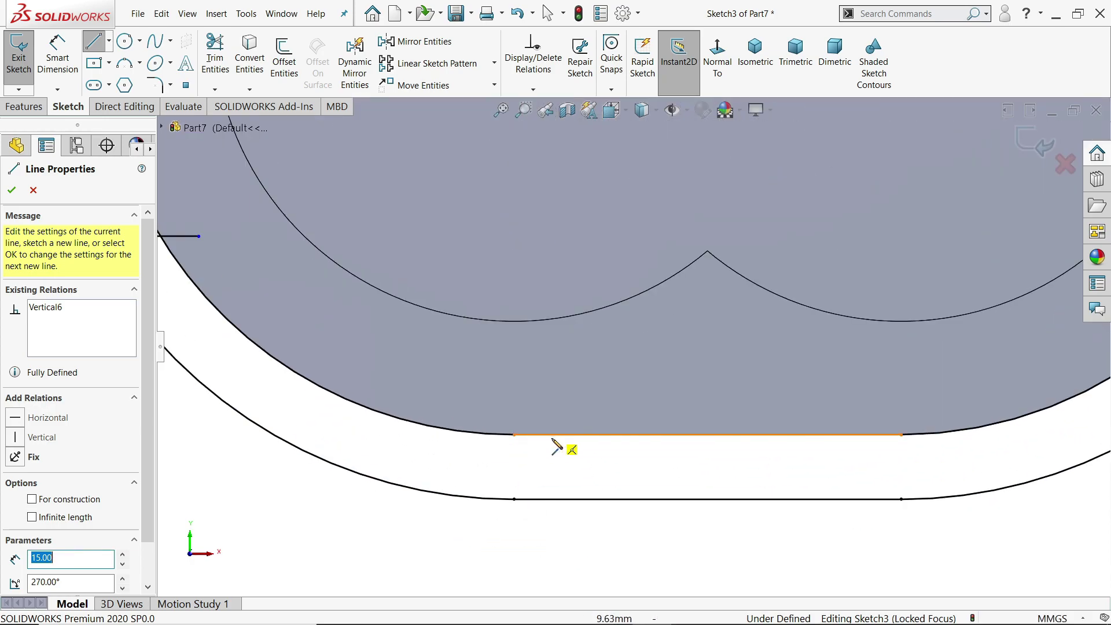
pyautogui.scroll(5, 729, 359)
pyautogui.press('f')
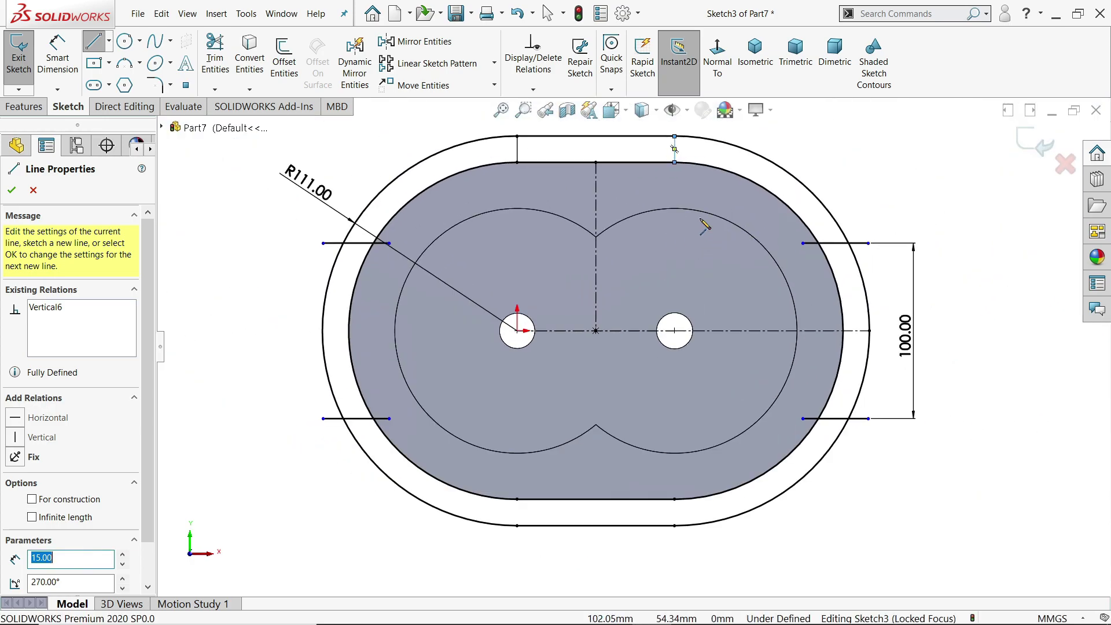
pyautogui.click(11, 190)
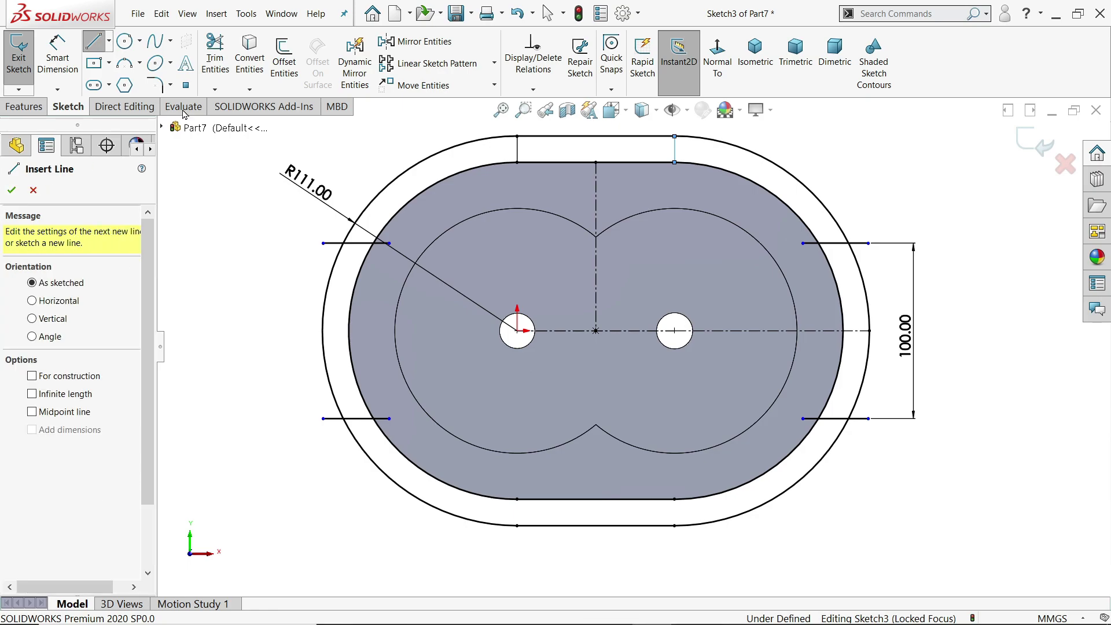
# Trim the ends of the four short horizontal lines that extend beyond the inner and outer slot profiles.
pyautogui.click(215, 57)
pyautogui.scroll(-2, 370, 261)
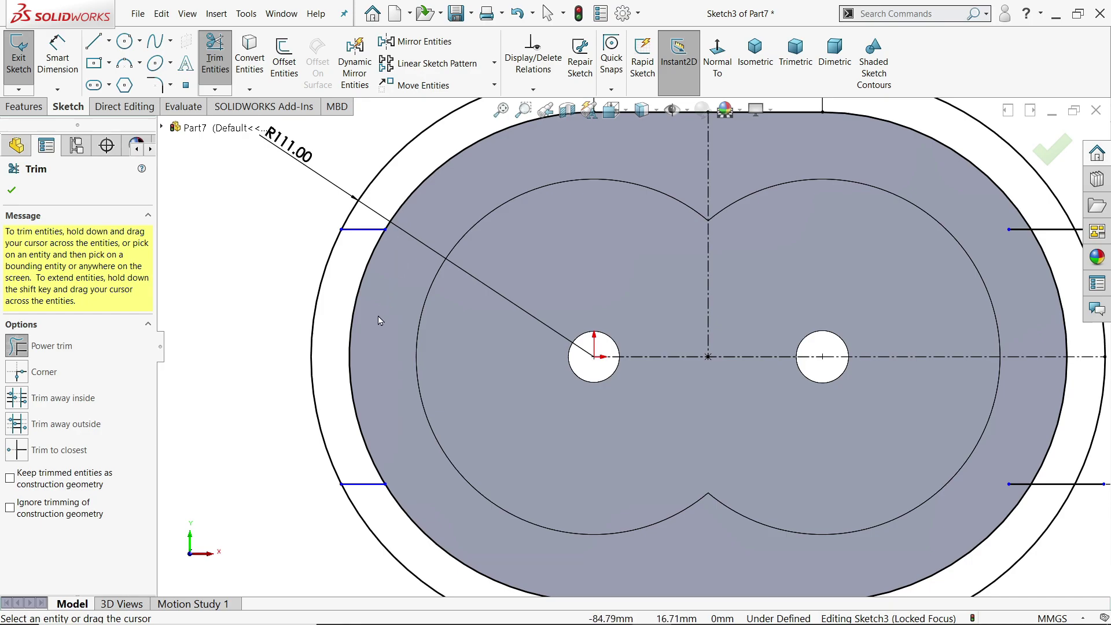
pyautogui.scroll(-5, 671, 369)
pyautogui.scroll(6, 812, 181)
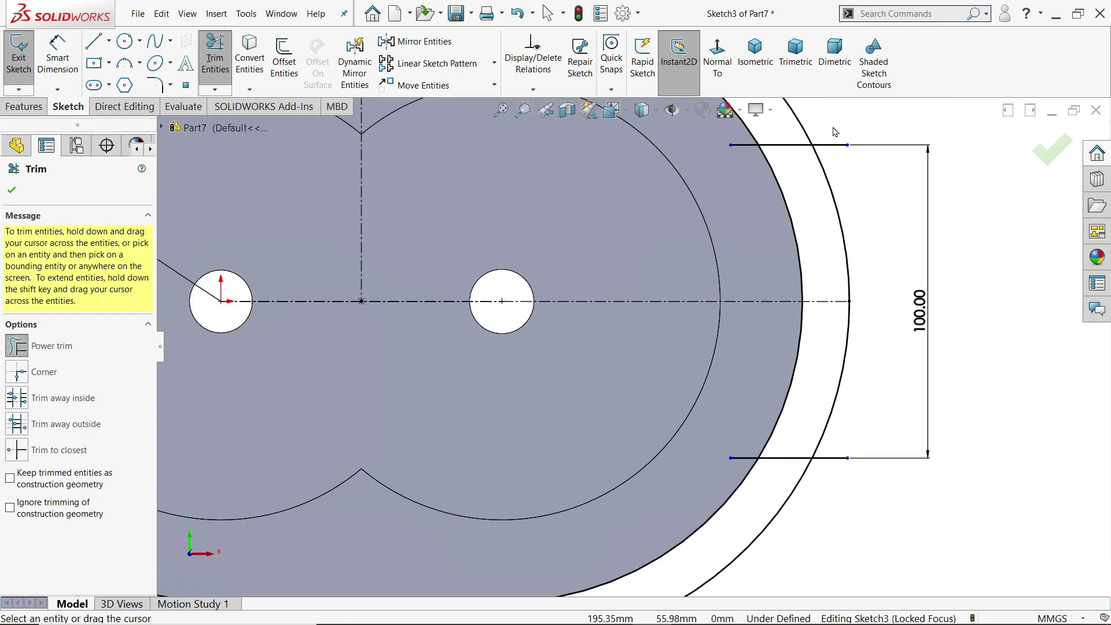
pyautogui.moveTo(832, 148); pyautogui.dragTo(832, 152)
pyautogui.moveTo(744, 159); pyautogui.dragTo(745, 163)
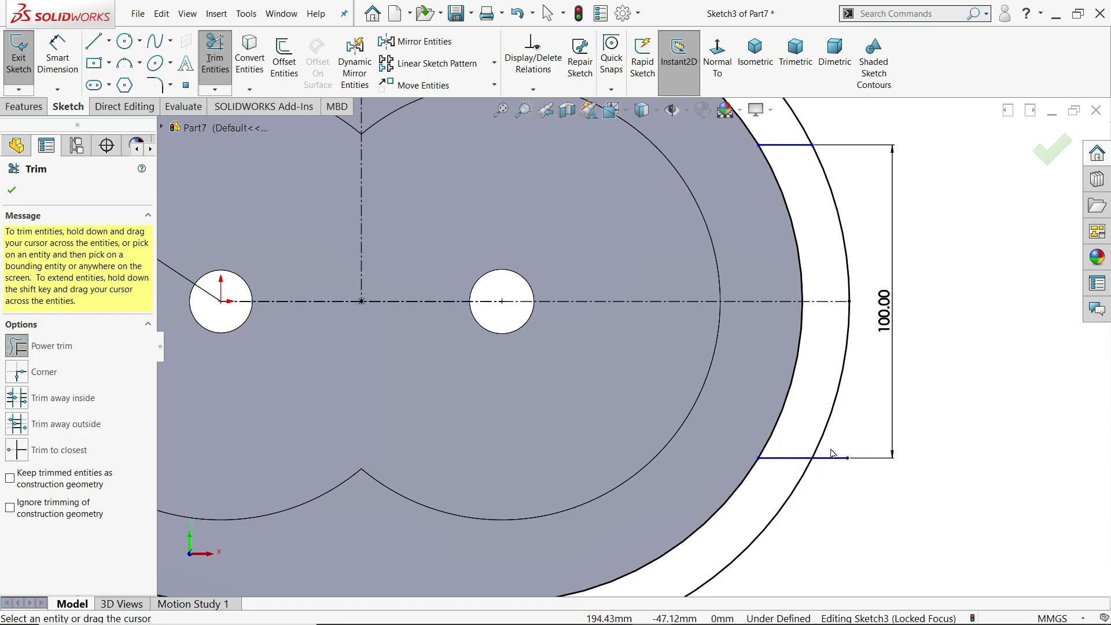
pyautogui.scroll(-2, 816, 465)
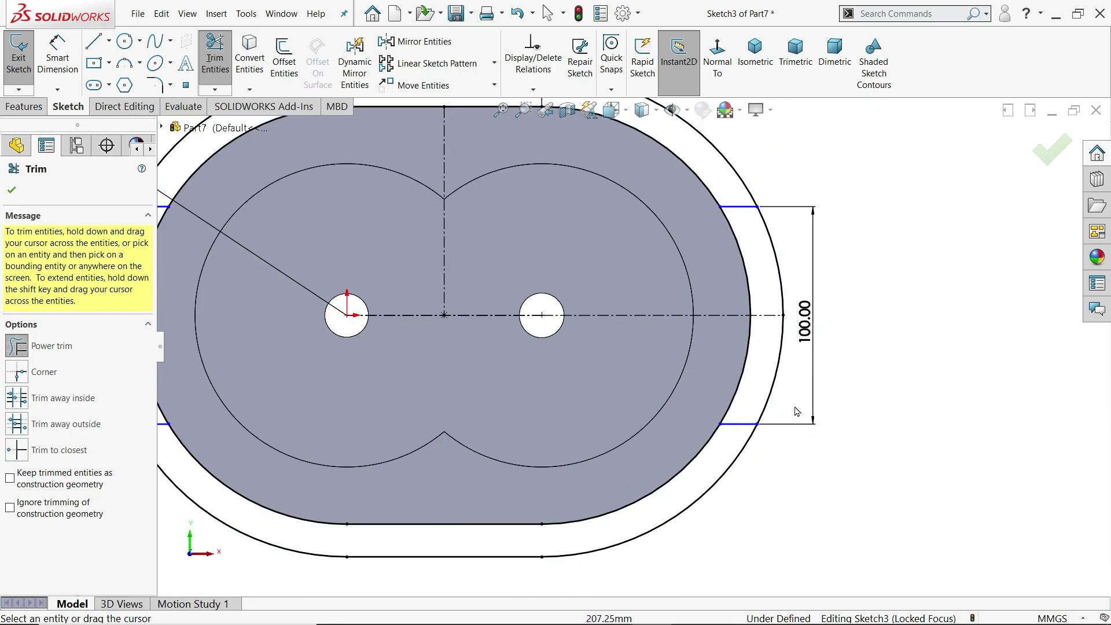
# Trim away the outer slot profile's lower straight segment and its lower-left arc below the short horizontal line.
pyautogui.scroll(3, 637, 346)
pyautogui.scroll(-2, 393, 388)
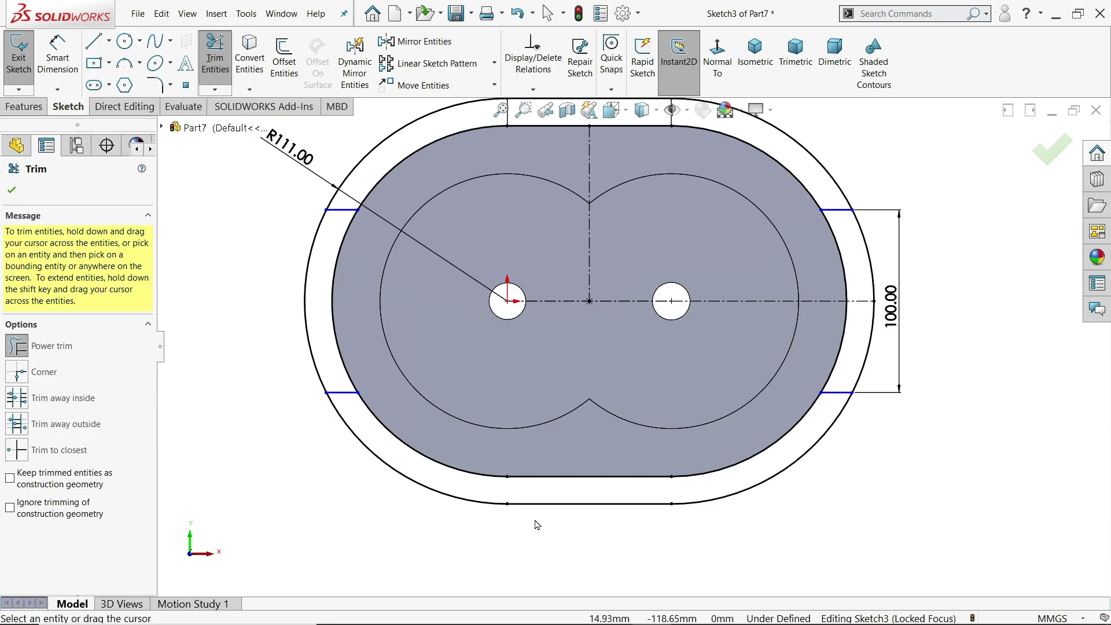
pyautogui.moveTo(565, 526); pyautogui.dragTo(570, 506)
pyautogui.click(591, 327)
pyautogui.moveTo(472, 526); pyautogui.dragTo(473, 490)
pyautogui.press('Escape')
# Dimension the vertical distance from the upper-right short horizontal line to the horizontal centerline.
pyautogui.scroll(2, 646, 524)
pyautogui.scroll(-2, 688, 300)
pyautogui.click(57, 57)
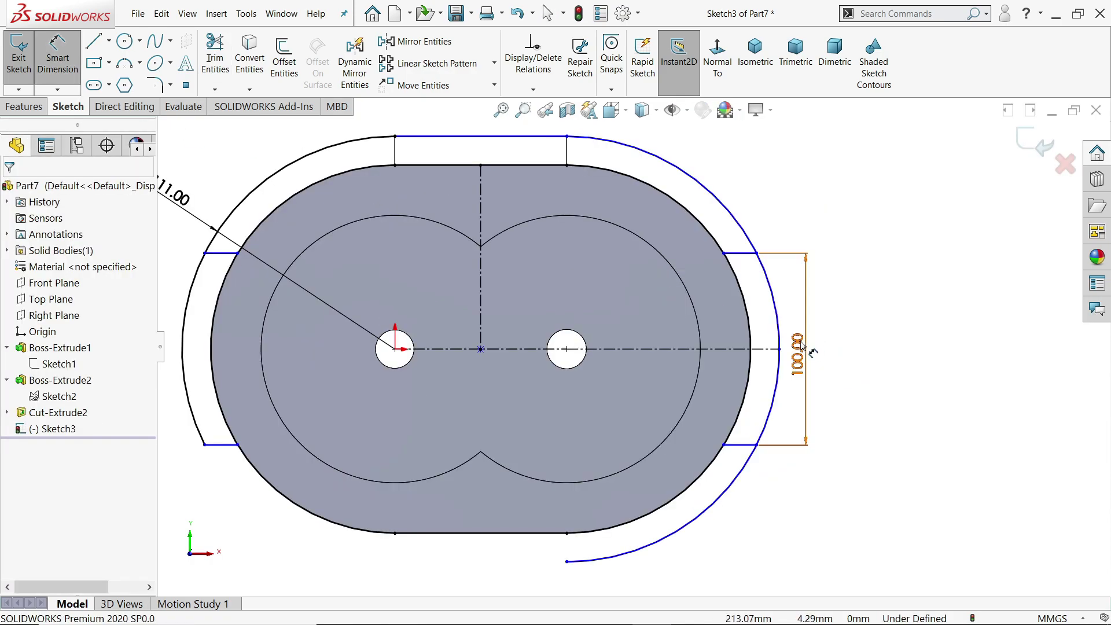
pyautogui.scroll(-3, 821, 342)
pyautogui.click(680, 196)
pyautogui.click(715, 358)
pyautogui.click(723, 310)
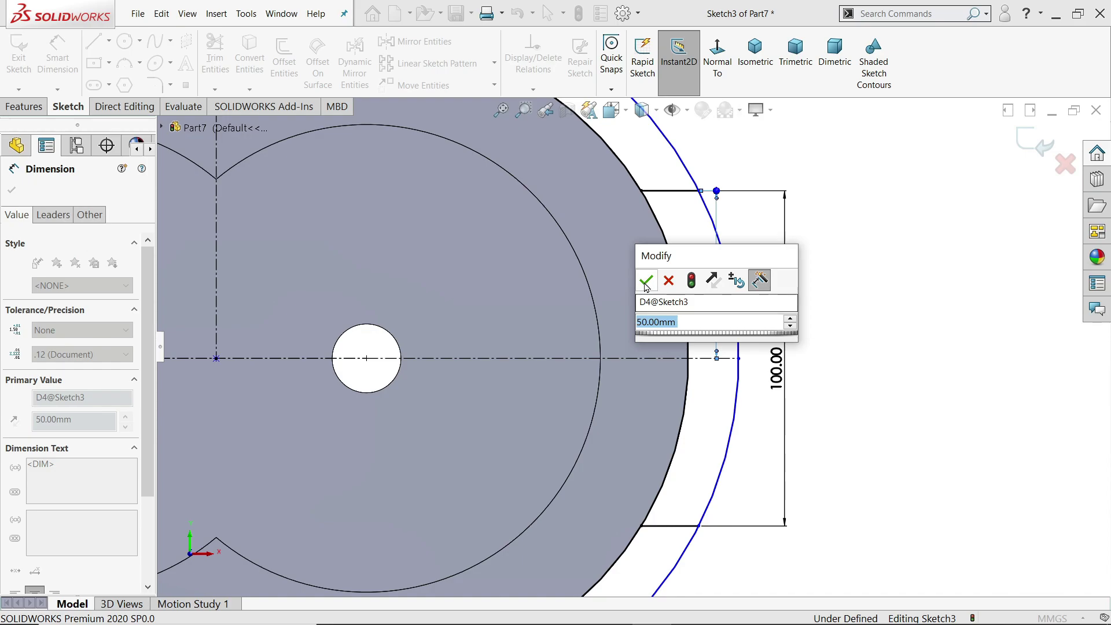
pyautogui.press('Return')
# Dimension the right outer arc's radius and the length of the outer profile's upper straight segment.
pyautogui.scroll(1, 761, 364)
pyautogui.scroll(3, 761, 364)
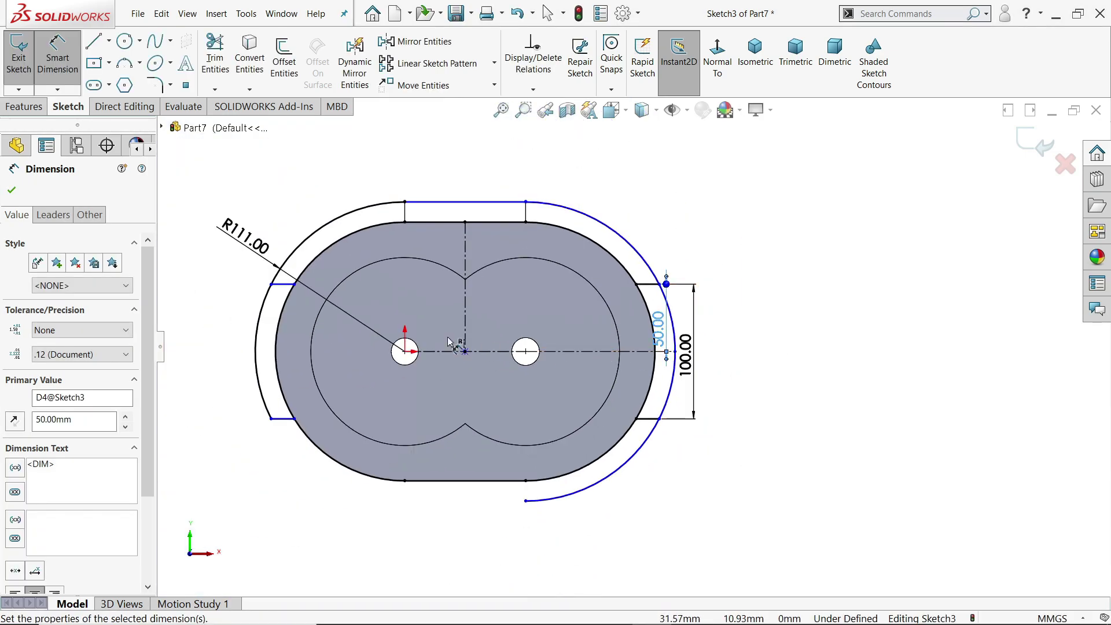
pyautogui.scroll(-1, 446, 344)
pyautogui.click(680, 227)
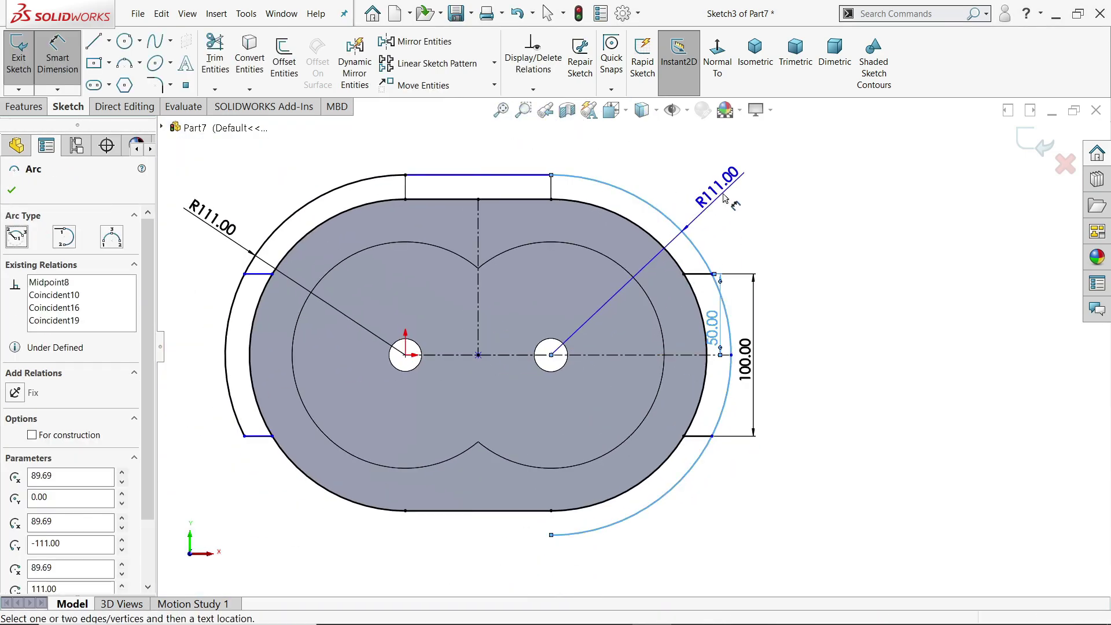
pyautogui.click(661, 181)
pyautogui.click(661, 179)
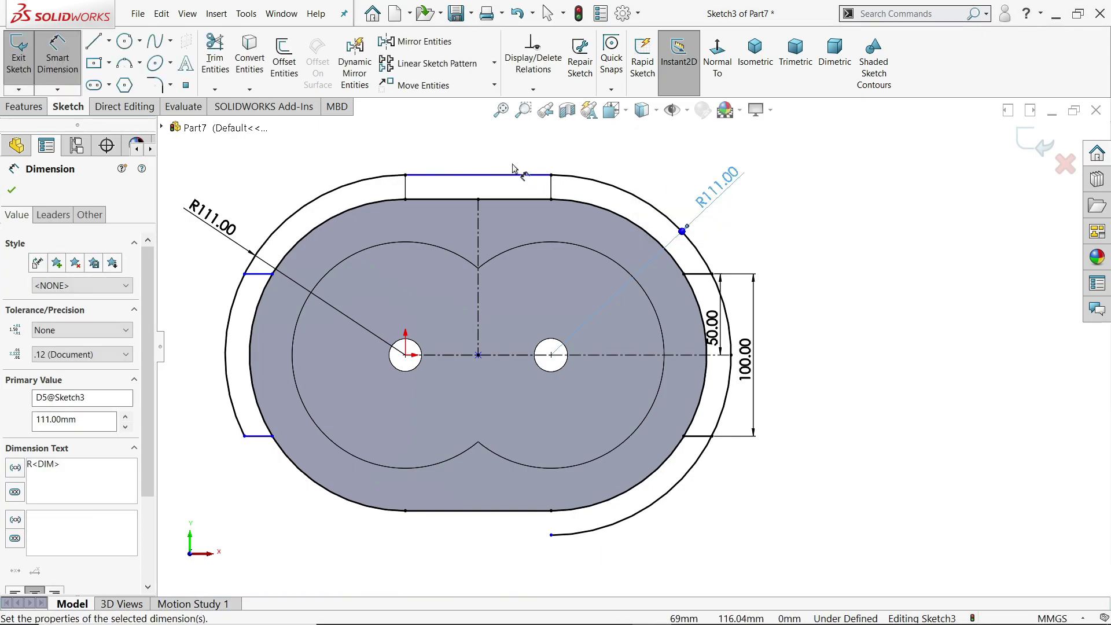
pyautogui.click(486, 175)
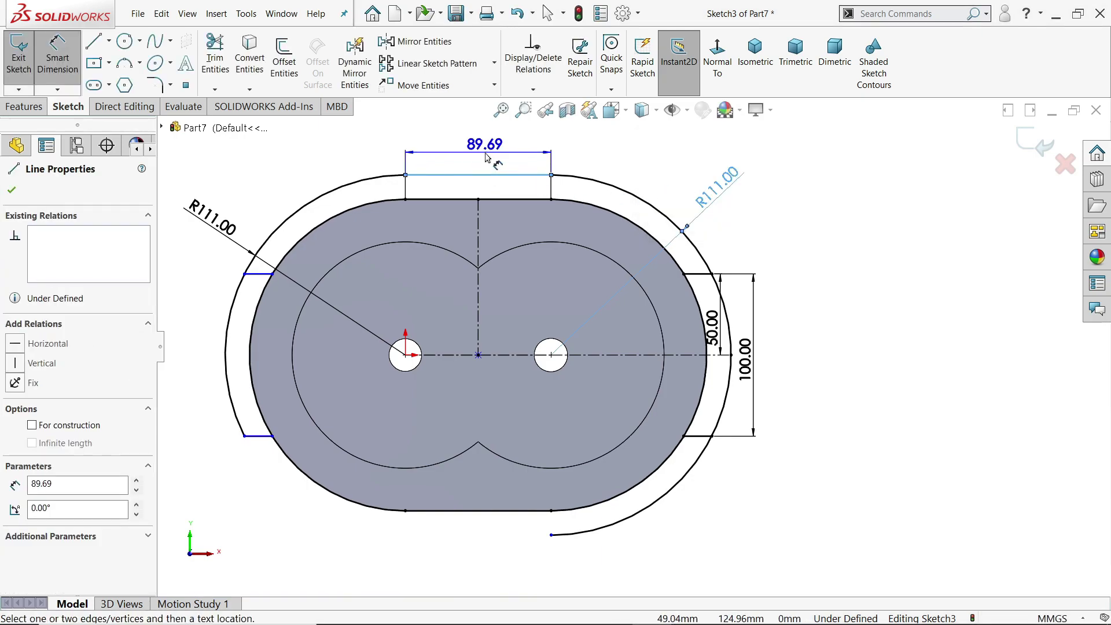
pyautogui.click(486, 156)
pyautogui.click(414, 129)
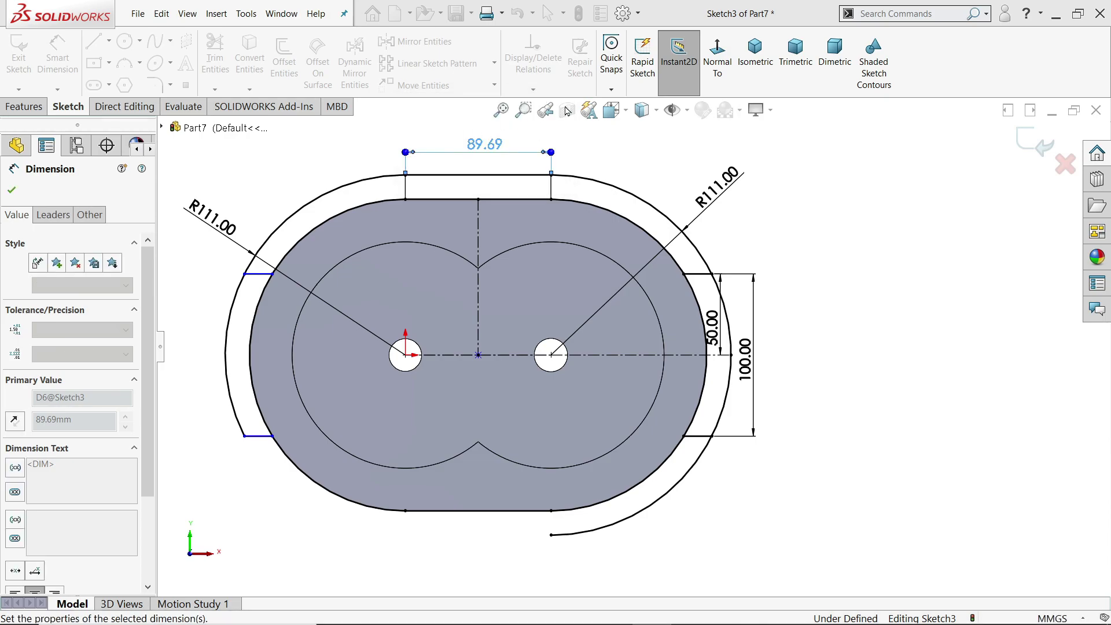
pyautogui.press('Escape')
# Dimension the vertical distance from the upper-left short horizontal line to the sketch origin.
pyautogui.scroll(-1, 244, 250)
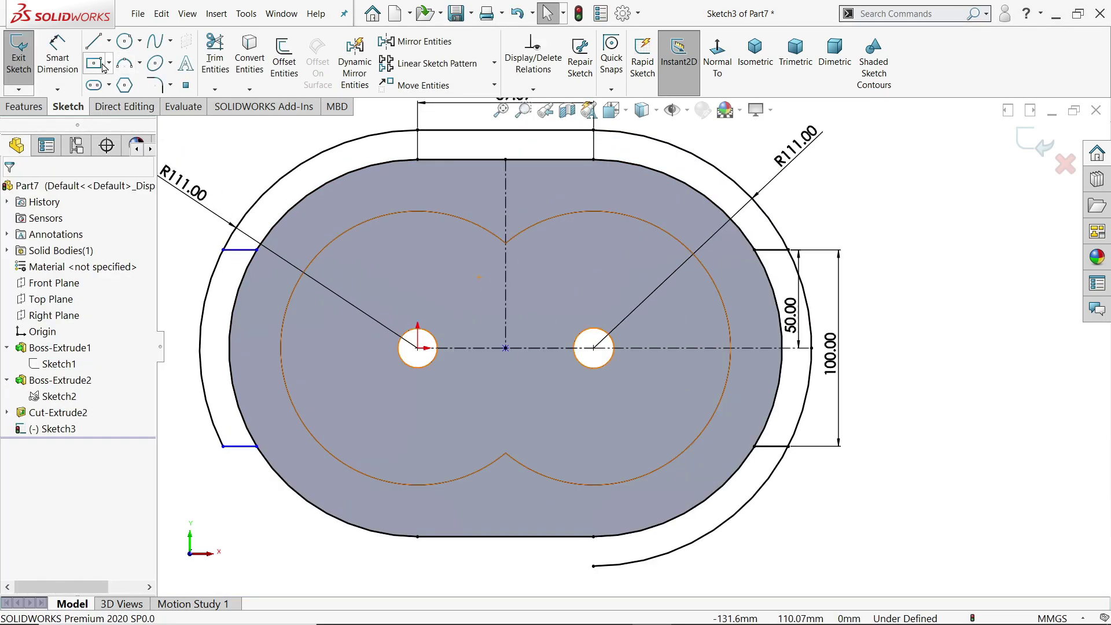
pyautogui.click(57, 58)
pyautogui.scroll(-3, 290, 282)
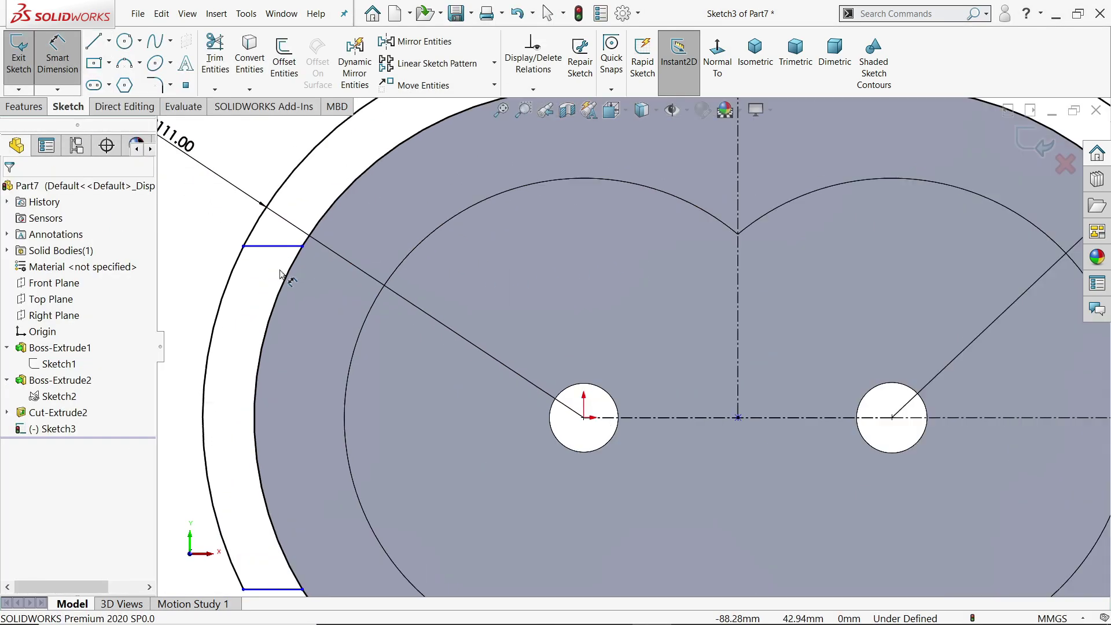
pyautogui.click(289, 247)
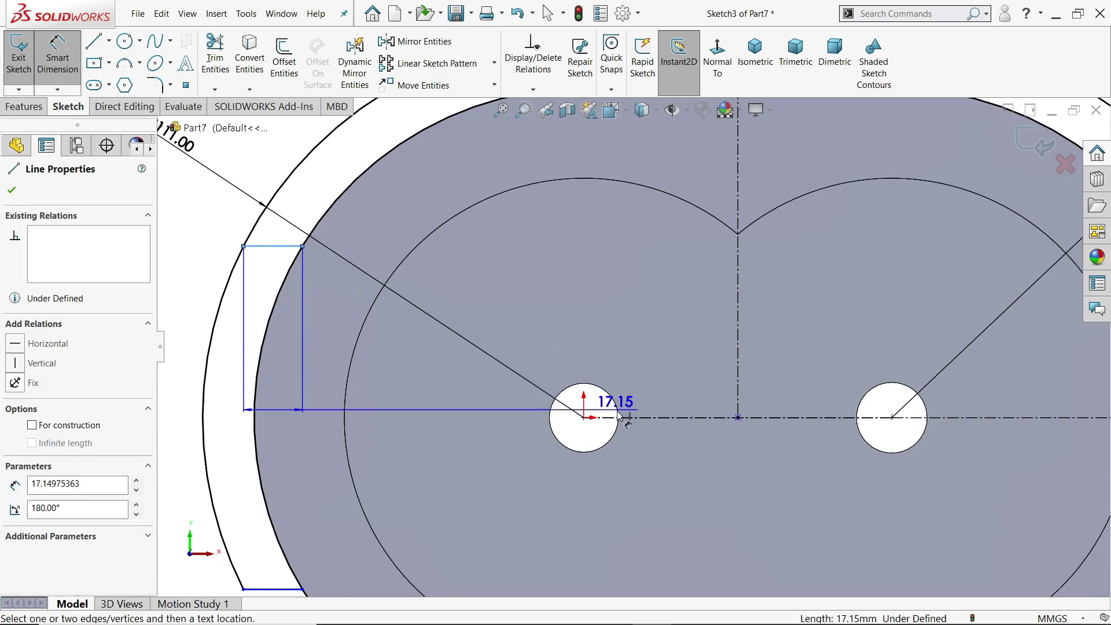
pyautogui.click(601, 417)
pyautogui.click(408, 354)
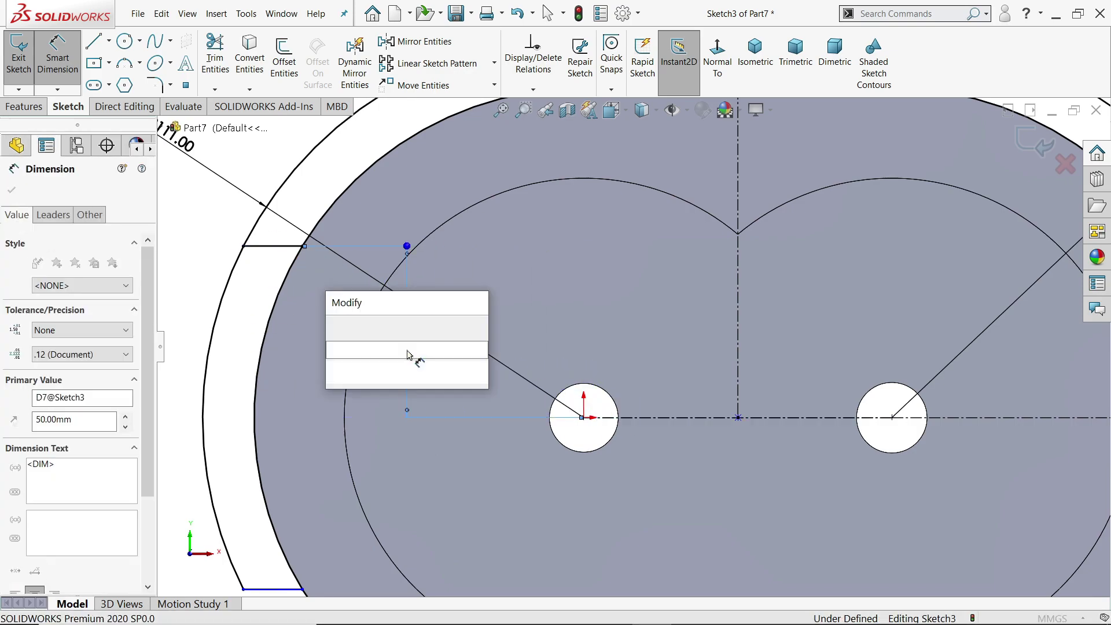
pyautogui.press('Return')
# Dimension the vertical distance from the lower-left short horizontal line to the horizontal centerline.
pyautogui.scroll(2, 517, 407)
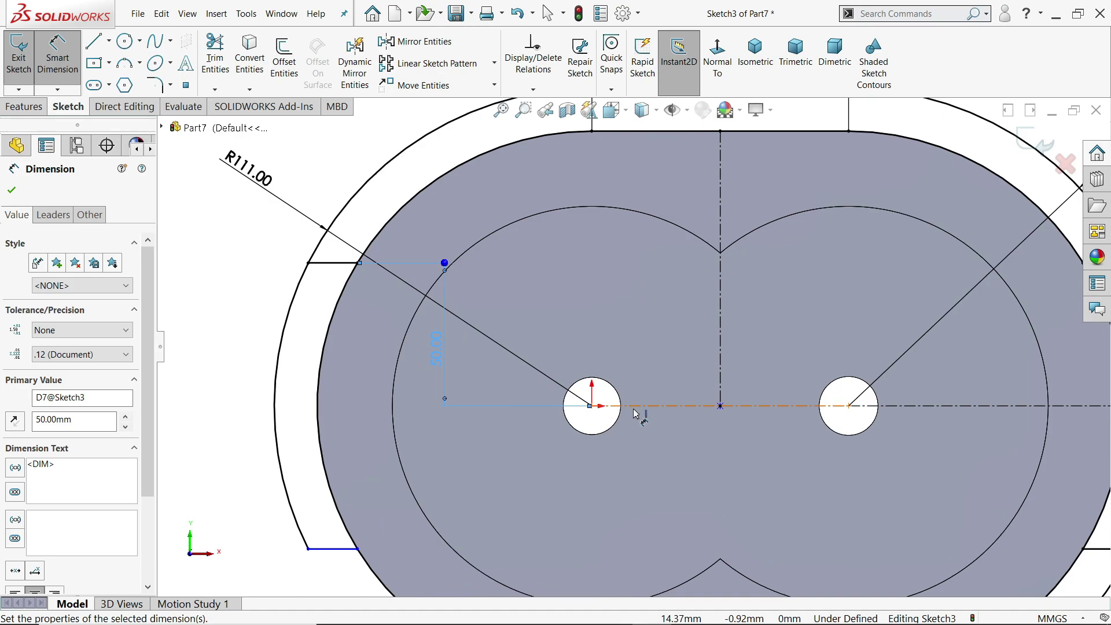
pyautogui.click(632, 408)
pyautogui.click(340, 550)
pyautogui.click(341, 550)
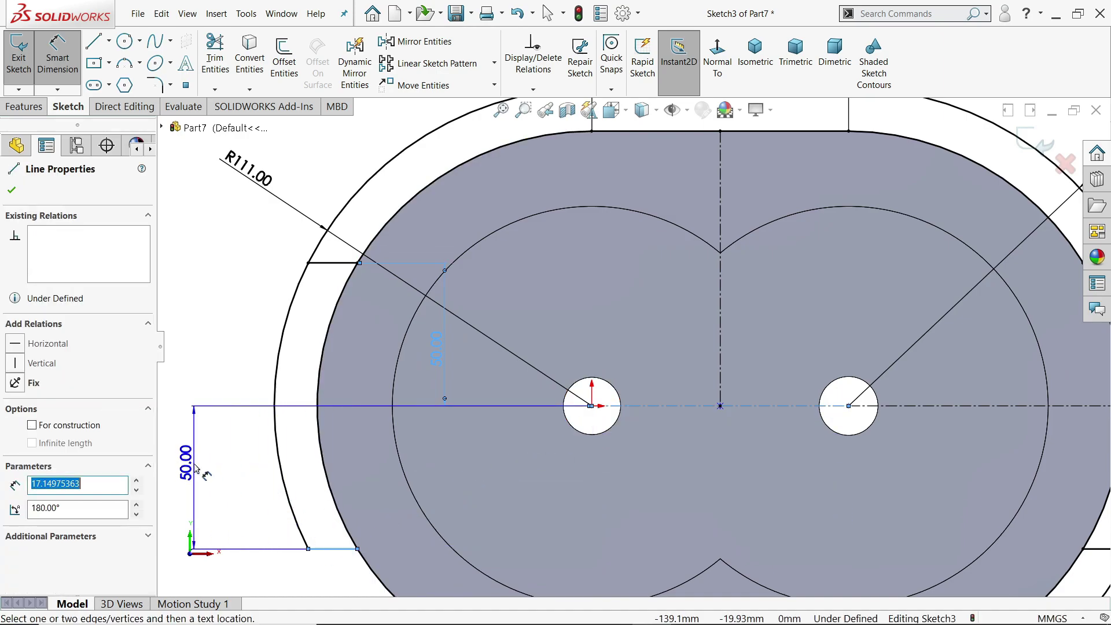
pyautogui.click(188, 472)
pyautogui.click(123, 442)
pyautogui.scroll(3, 749, 318)
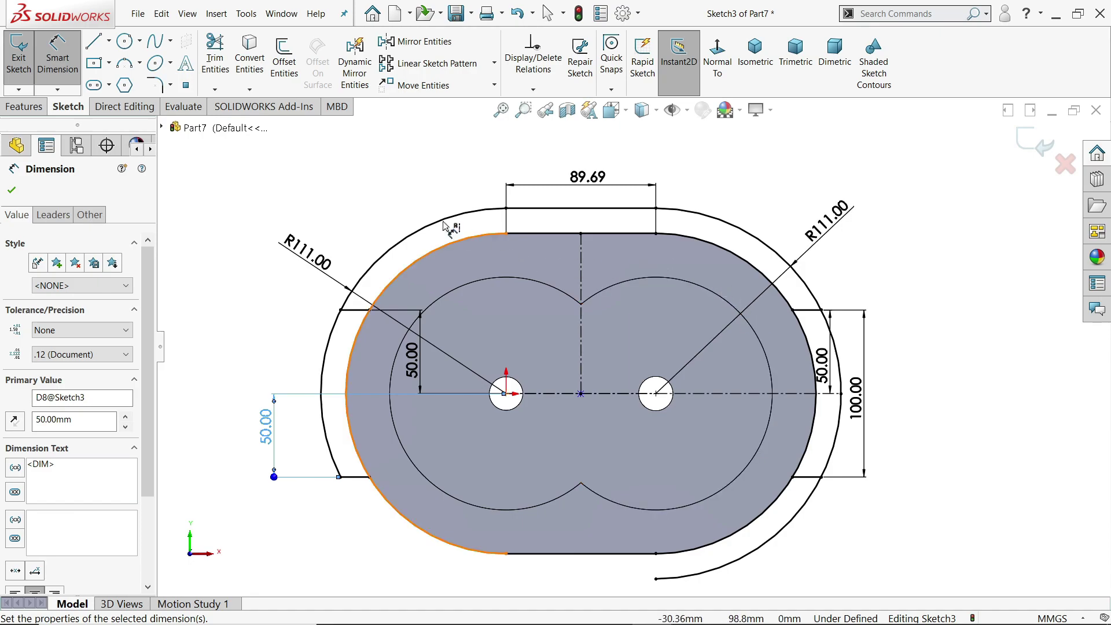
# Extrude the left, upper and right closed flange regions Through All in the reversed direction, merged with the housing body.
pyautogui.click(28, 110)
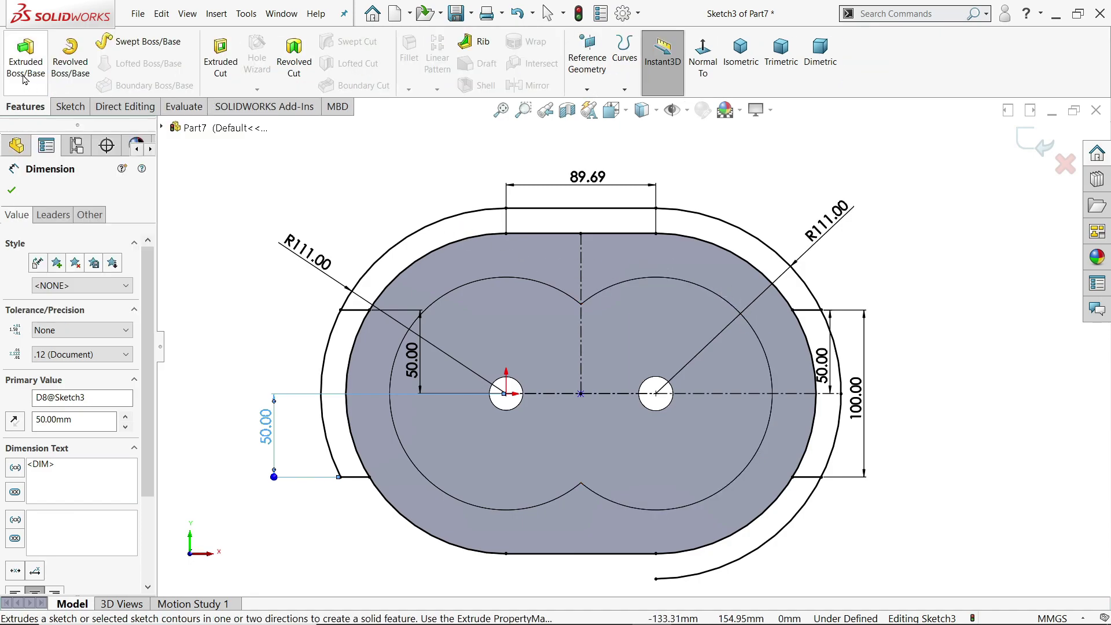
pyautogui.click(26, 58)
pyautogui.click(435, 264)
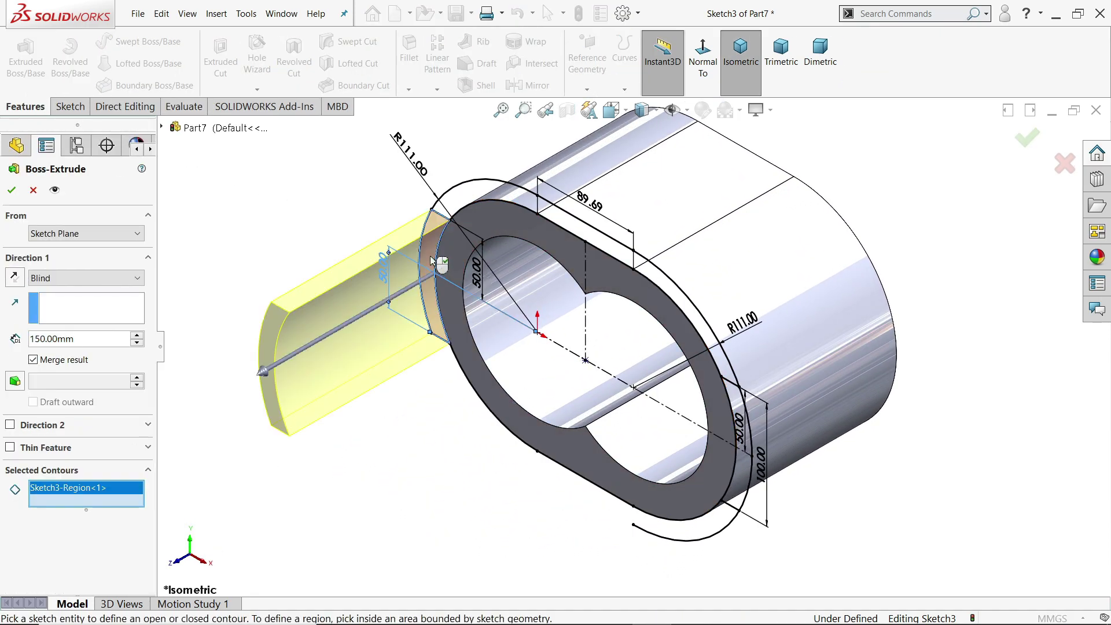
pyautogui.click(649, 326)
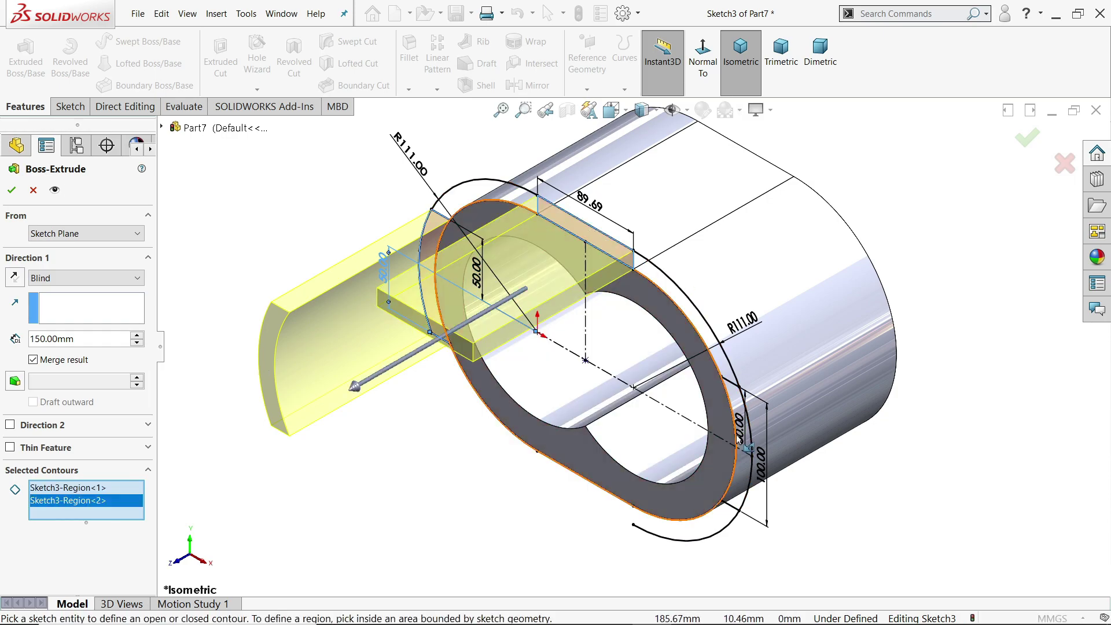
pyautogui.click(753, 461)
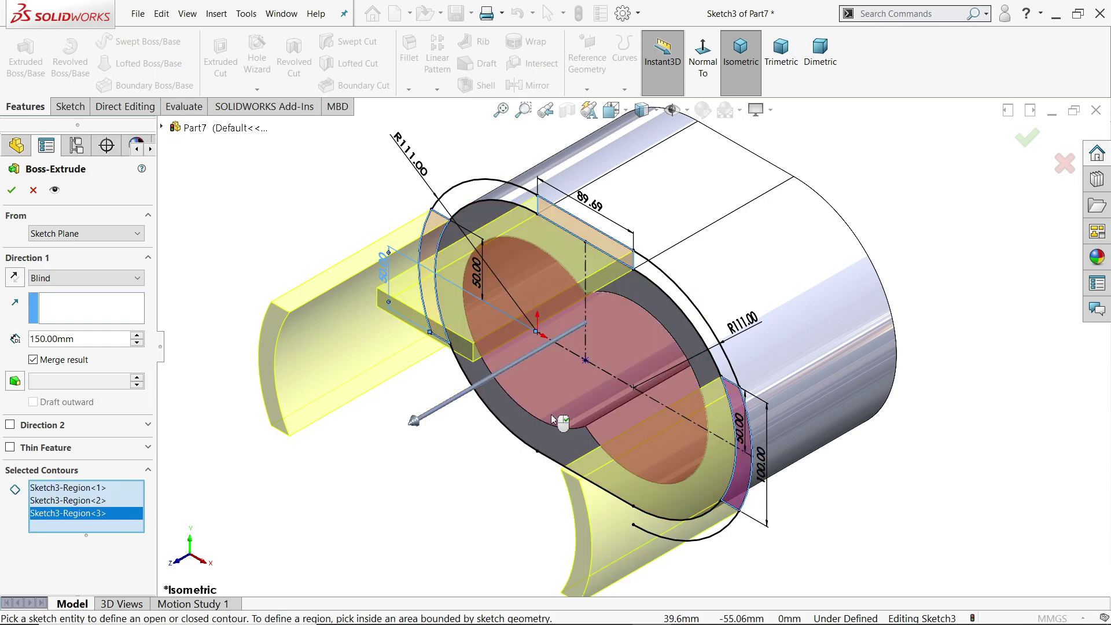
pyautogui.click(14, 279)
pyautogui.click(48, 278)
pyautogui.click(66, 301)
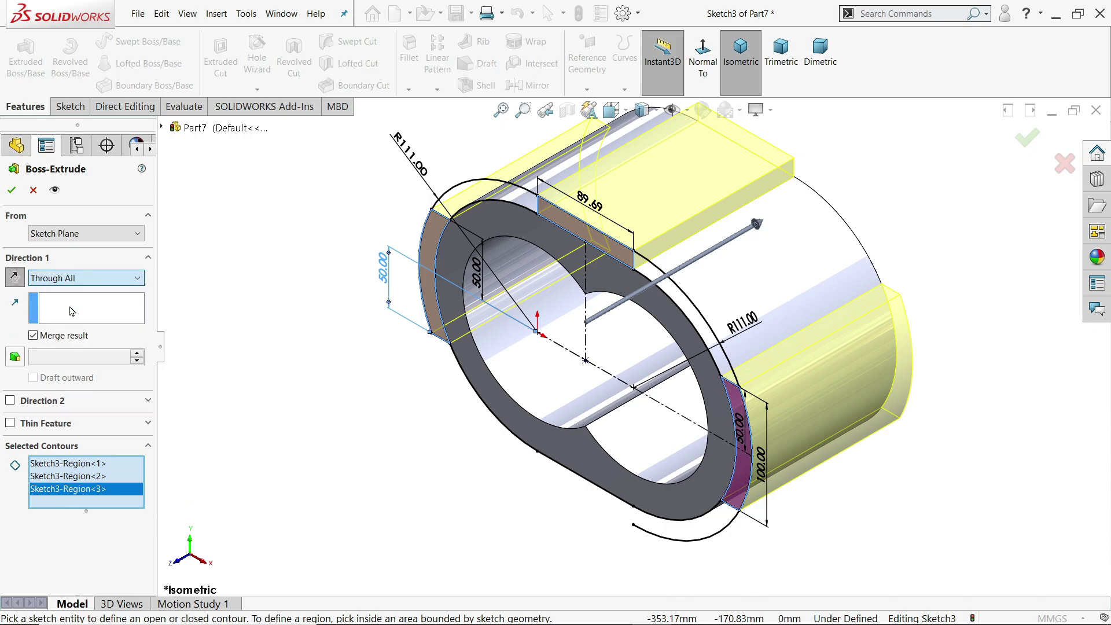
pyautogui.moveTo(325, 344); pyautogui.dragTo(264, 339, button='middle')
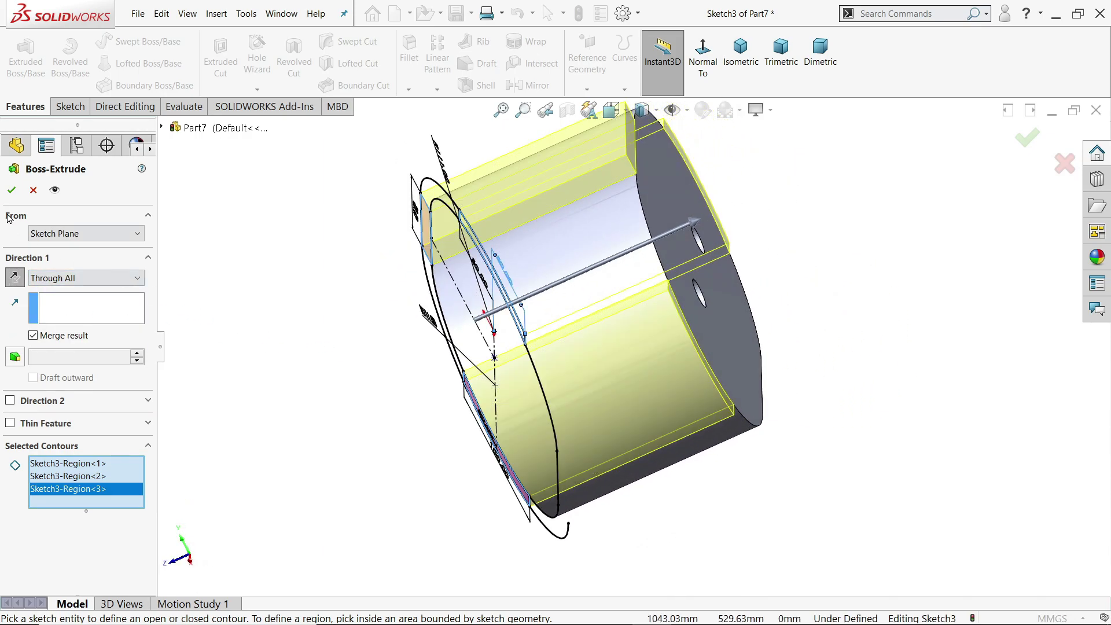
pyautogui.click(10, 189)
# Start a sketch on the housing's open front face and convert the right-hand cavity arc edge into it.
pyautogui.moveTo(203, 355); pyautogui.dragTo(378, 331, button='middle')
pyautogui.scroll(6, 378, 331)
pyautogui.click(674, 389)
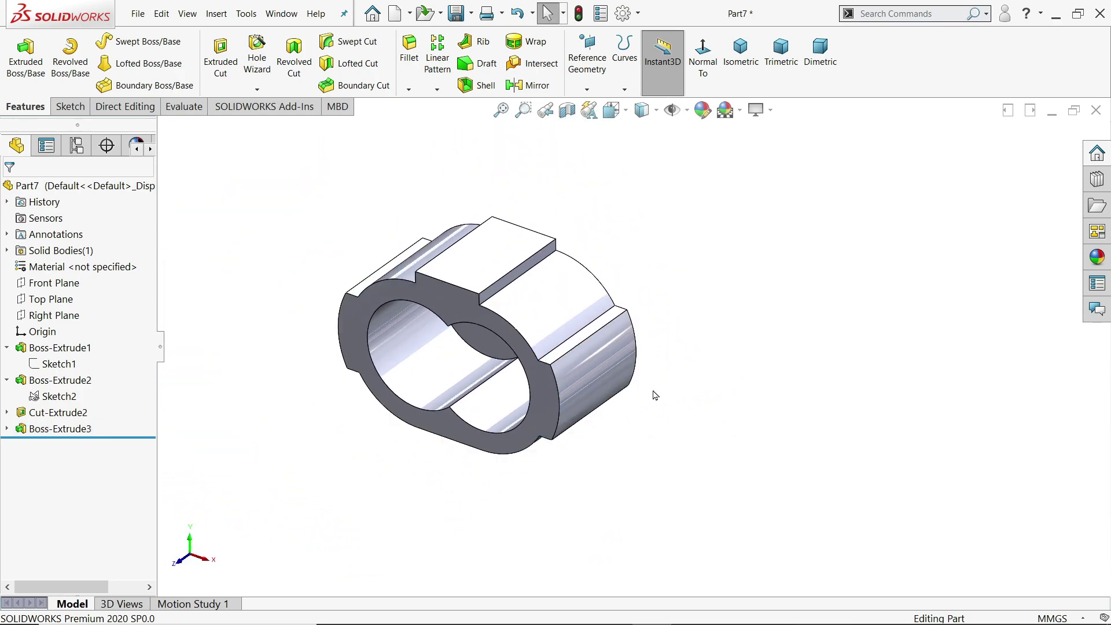
pyautogui.scroll(-8, 550, 391)
pyautogui.click(564, 379)
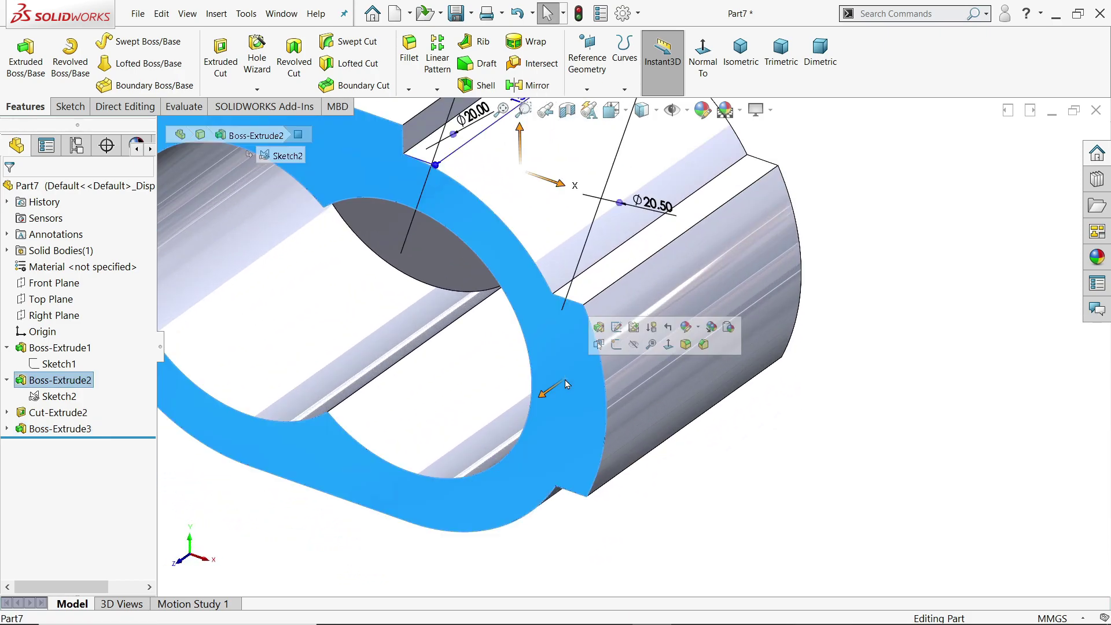
pyautogui.click(616, 346)
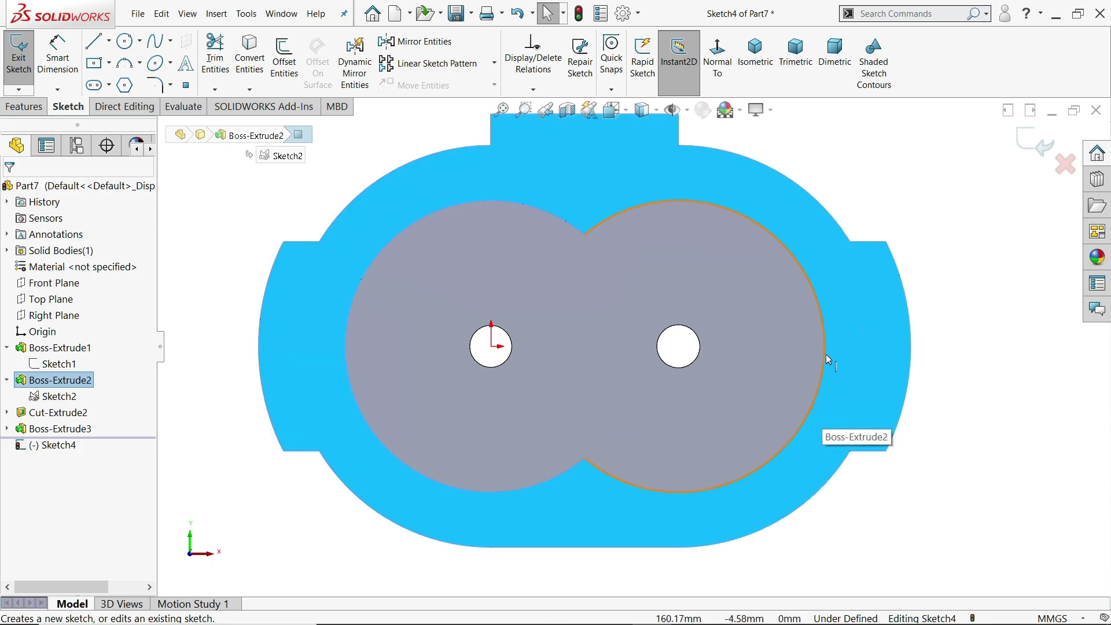
pyautogui.click(823, 353)
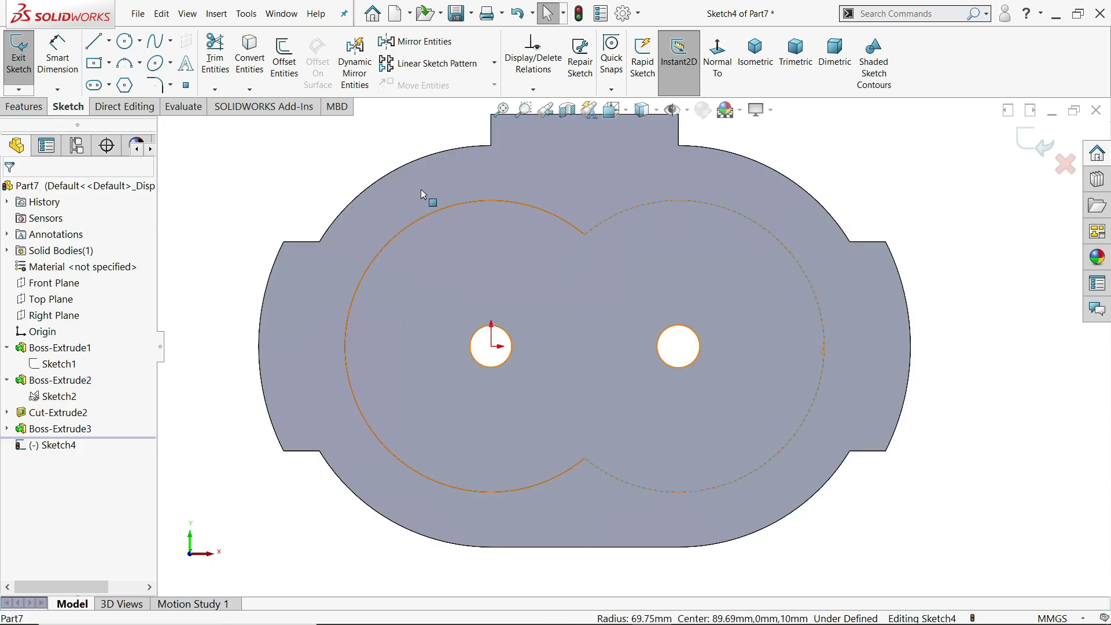
pyautogui.click(249, 56)
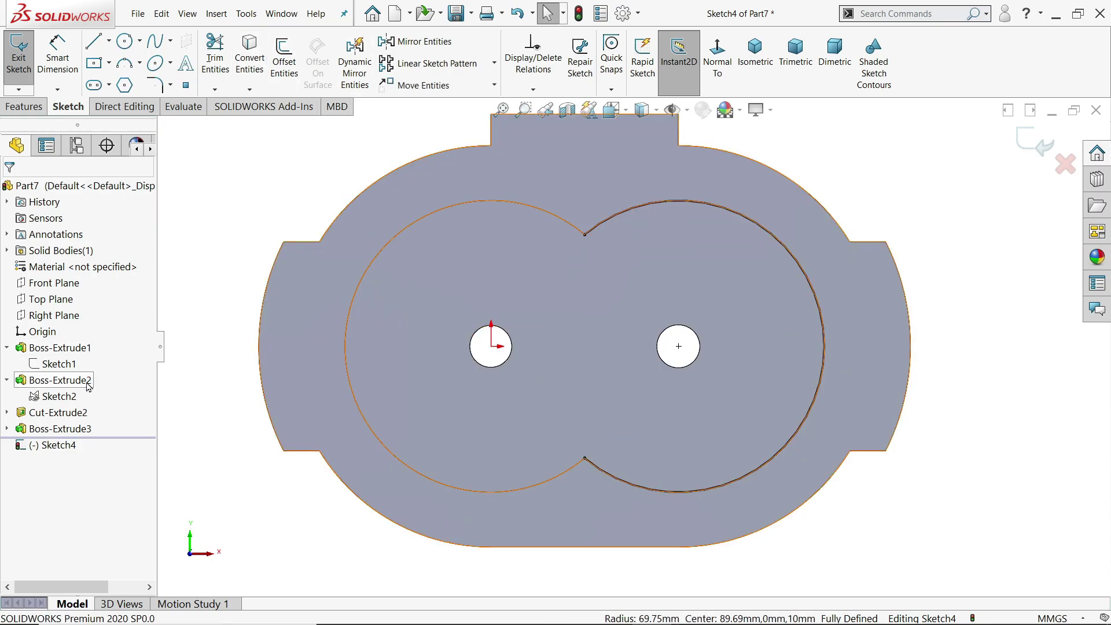
# Show Sketch2 of Boss-Extrude2 as a visible reference for the new sketch.
pyautogui.scroll(-3, 855, 384)
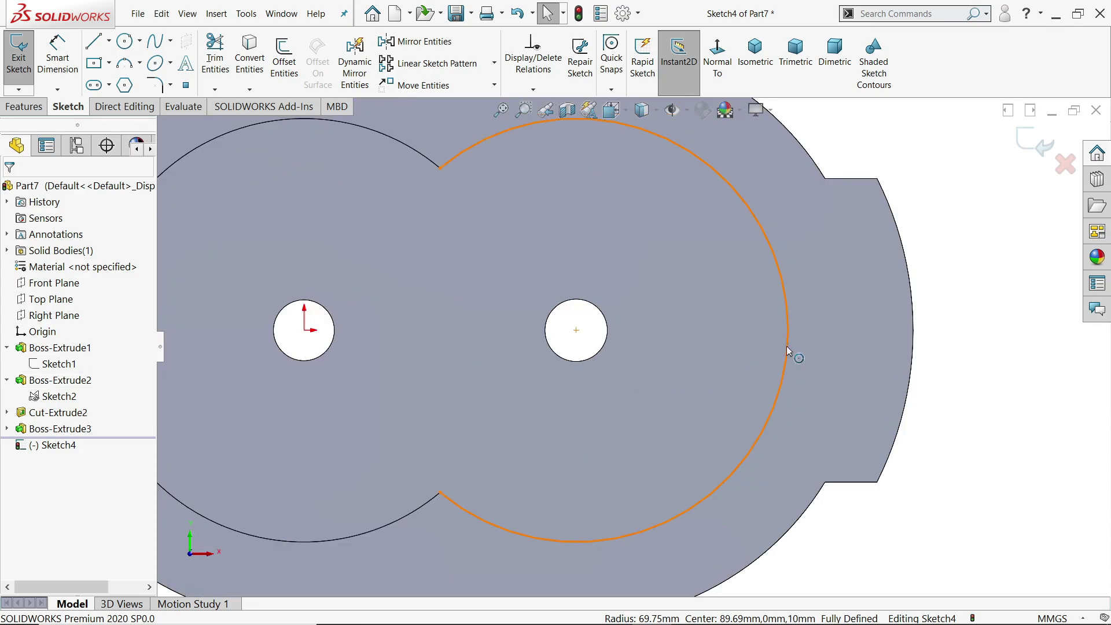
pyautogui.click(58, 364)
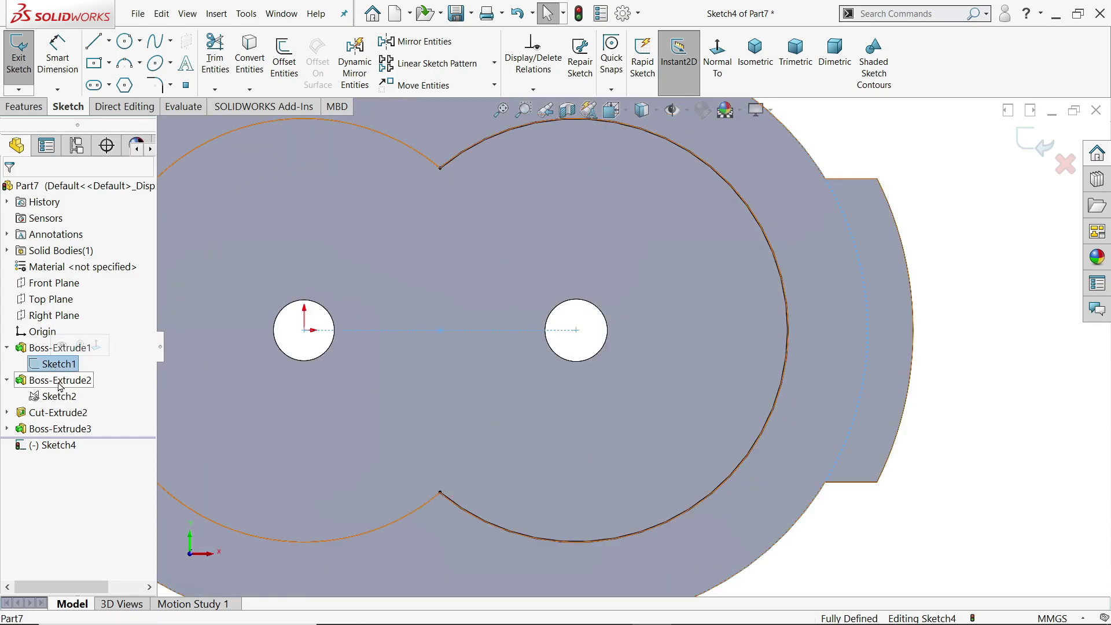
pyautogui.click(58, 396)
pyautogui.press('z')
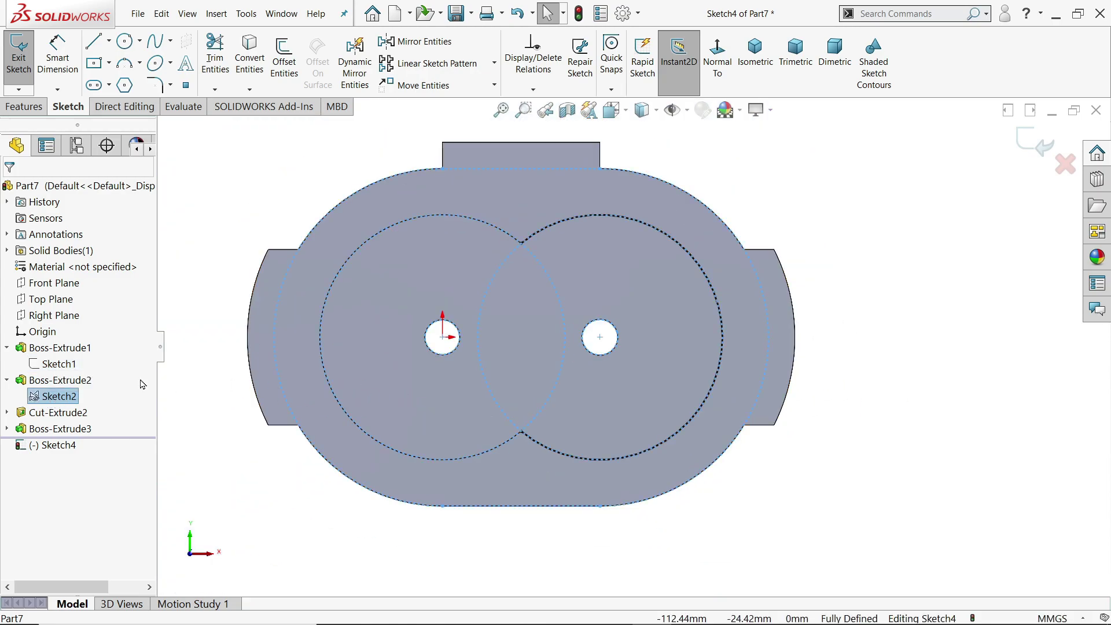
pyautogui.scroll(-2, 732, 341)
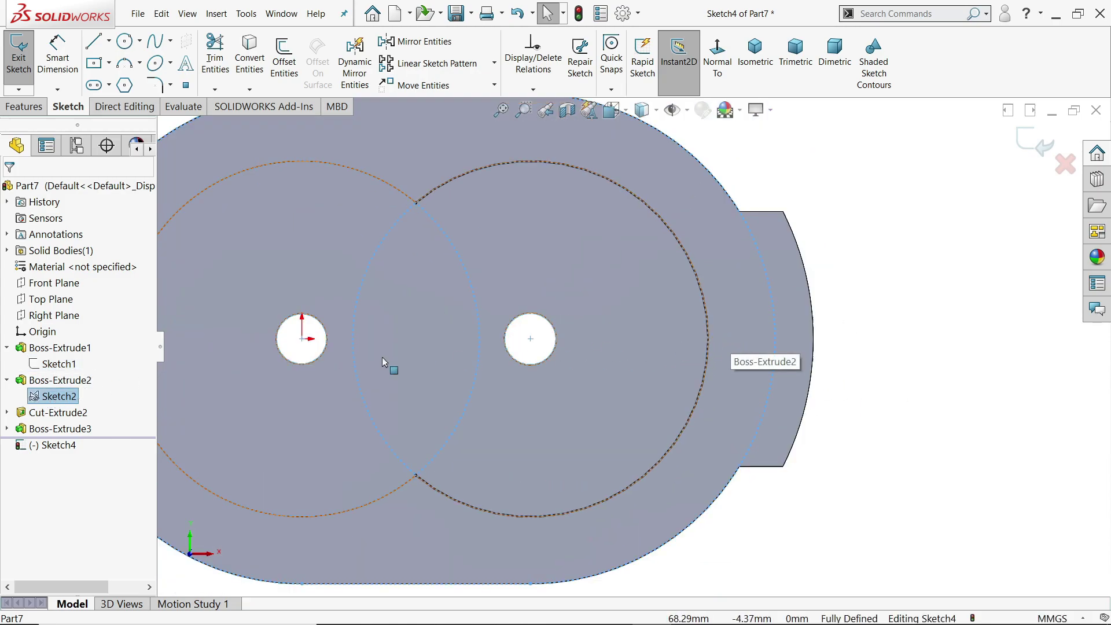
pyautogui.click(58, 395)
pyautogui.click(68, 381)
pyautogui.click(273, 174)
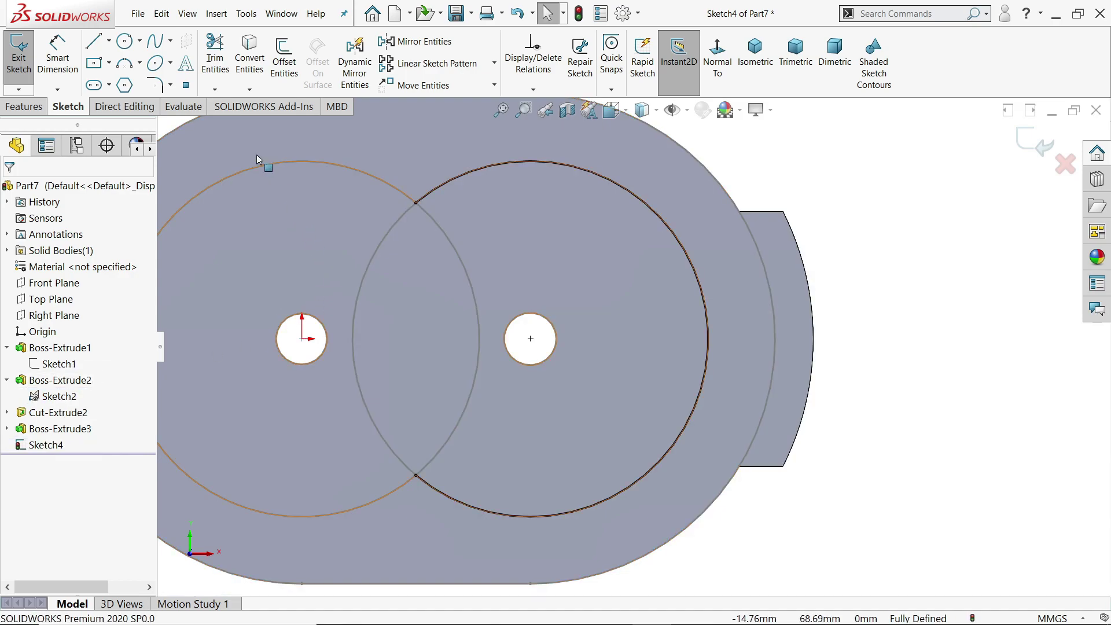
# Draw a horizontal centerline across the right-hand wall from the cavity arc's midpoint to the outer slot arc of Sketch2.
pyautogui.click(109, 41)
pyautogui.click(126, 77)
pyautogui.scroll(-2, 757, 283)
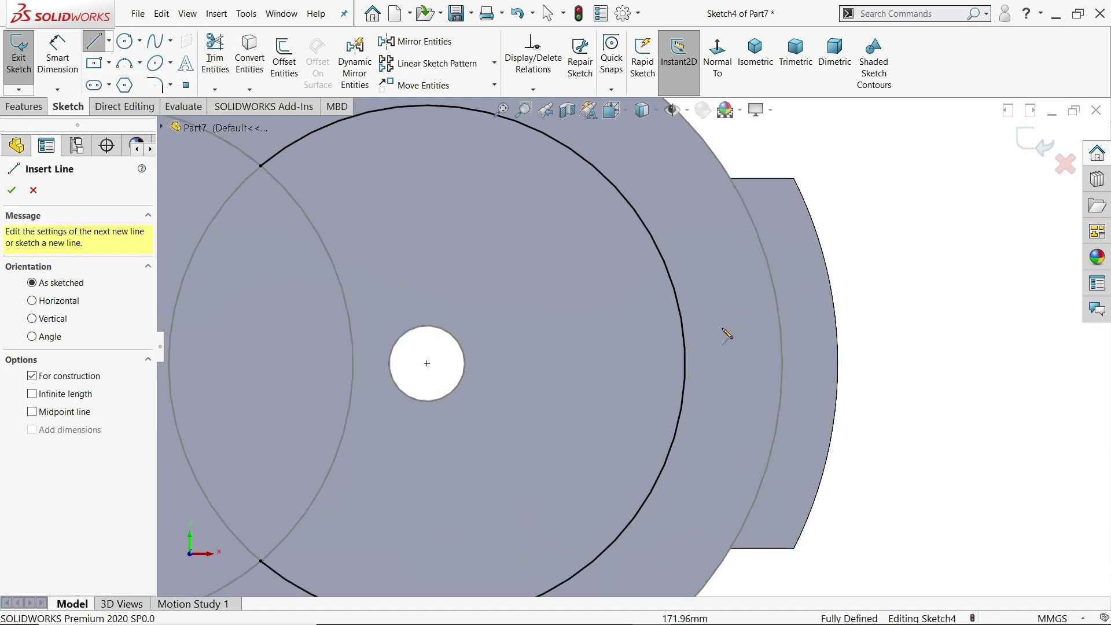
pyautogui.click(685, 363)
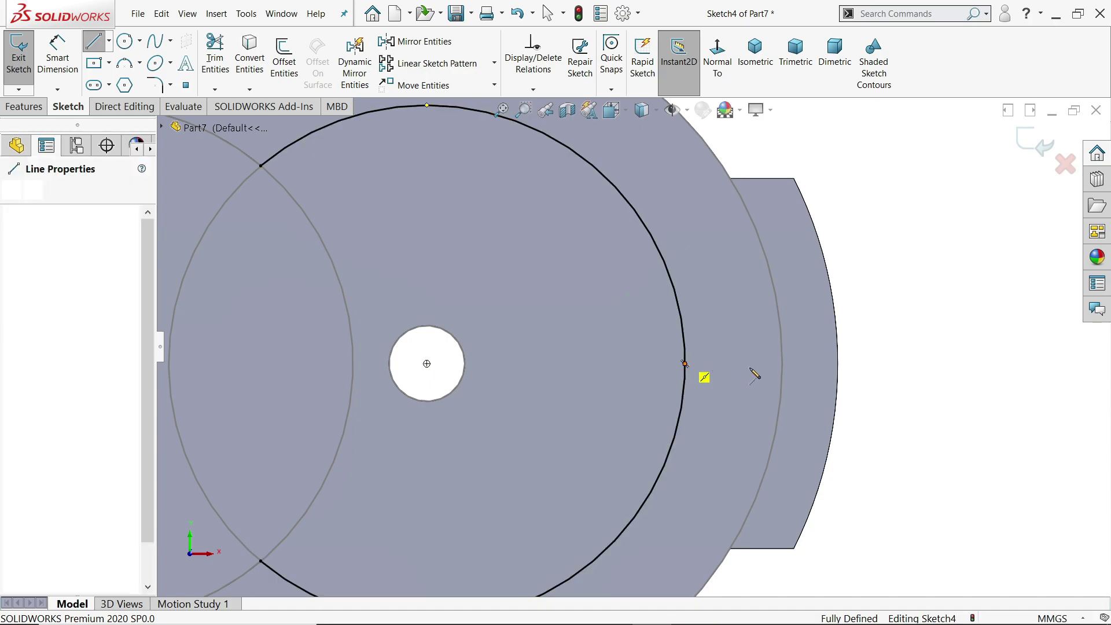
pyautogui.click(782, 363)
pyautogui.rightClick(880, 253)
pyautogui.click(905, 303)
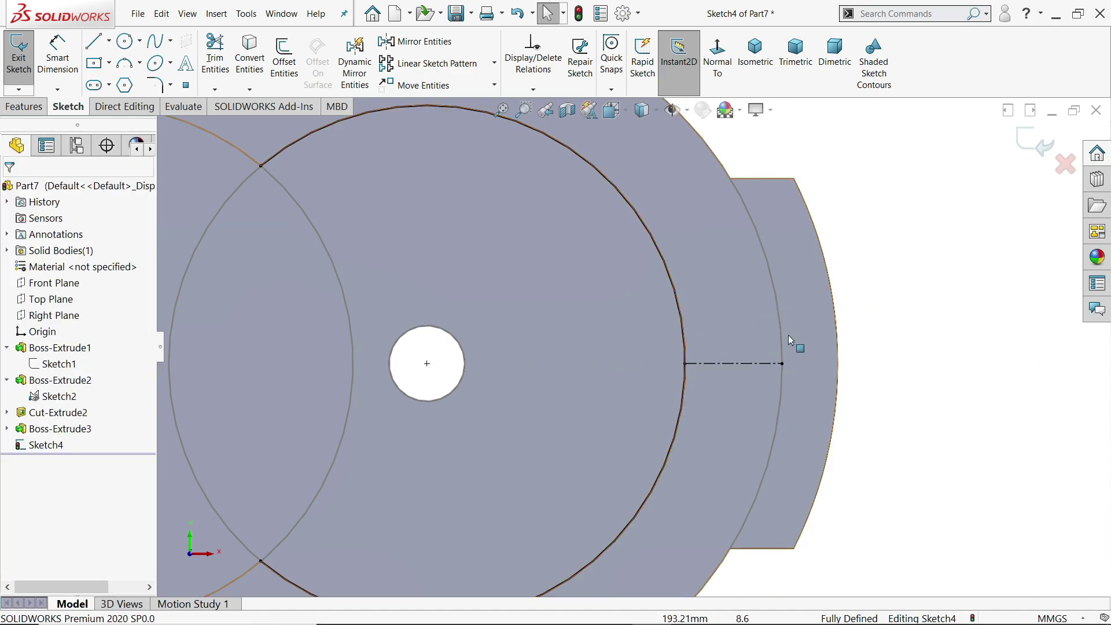
# Draw a 10 mm diameter circle centred on the midpoint of the wall's horizontal centerline.
pyautogui.click(125, 40)
pyautogui.click(733, 364)
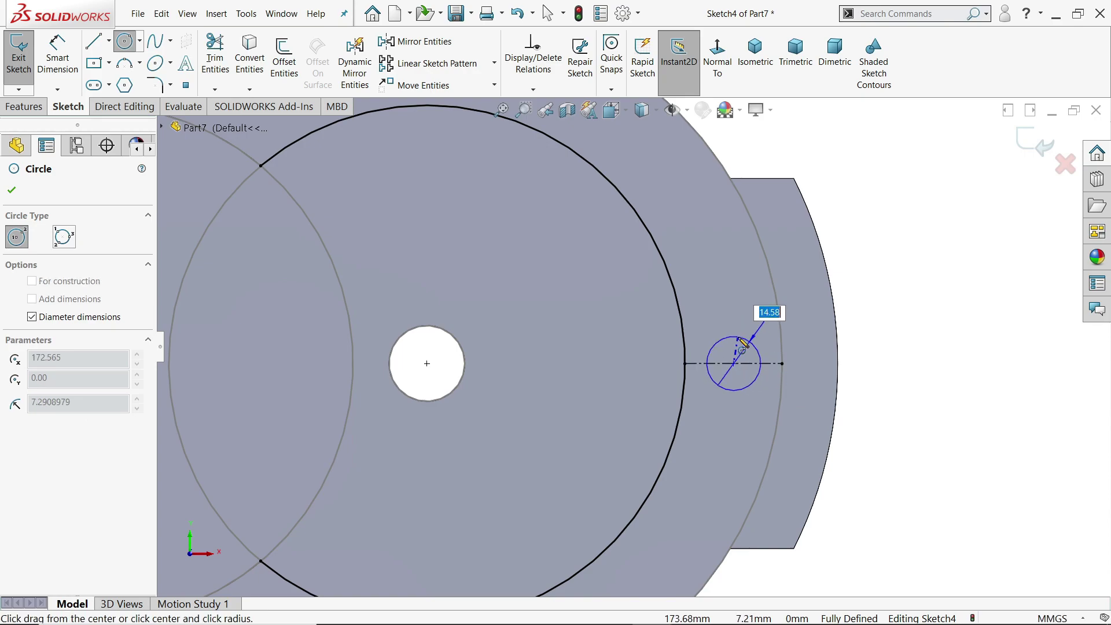
pyautogui.press('Return')
# Add a driven horizontal dimension from the right-hand cavity arc's midpoint to the hole circle's centre.
pyautogui.press('d')
pyautogui.scroll(-3, 628, 366)
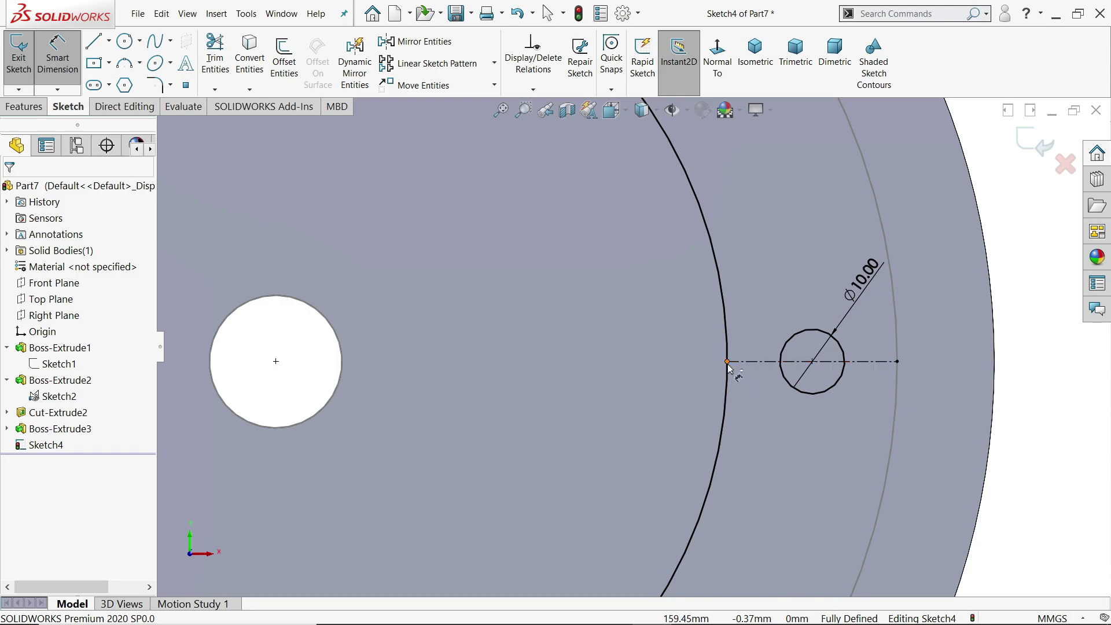
pyautogui.click(728, 363)
pyautogui.click(813, 362)
pyautogui.click(771, 450)
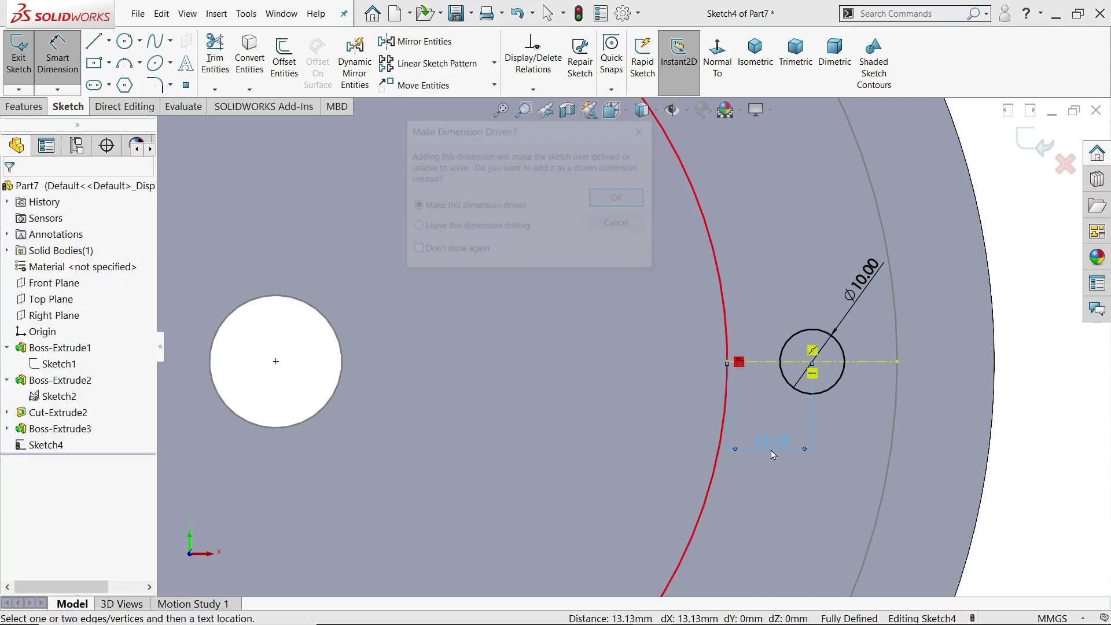
pyautogui.click(619, 199)
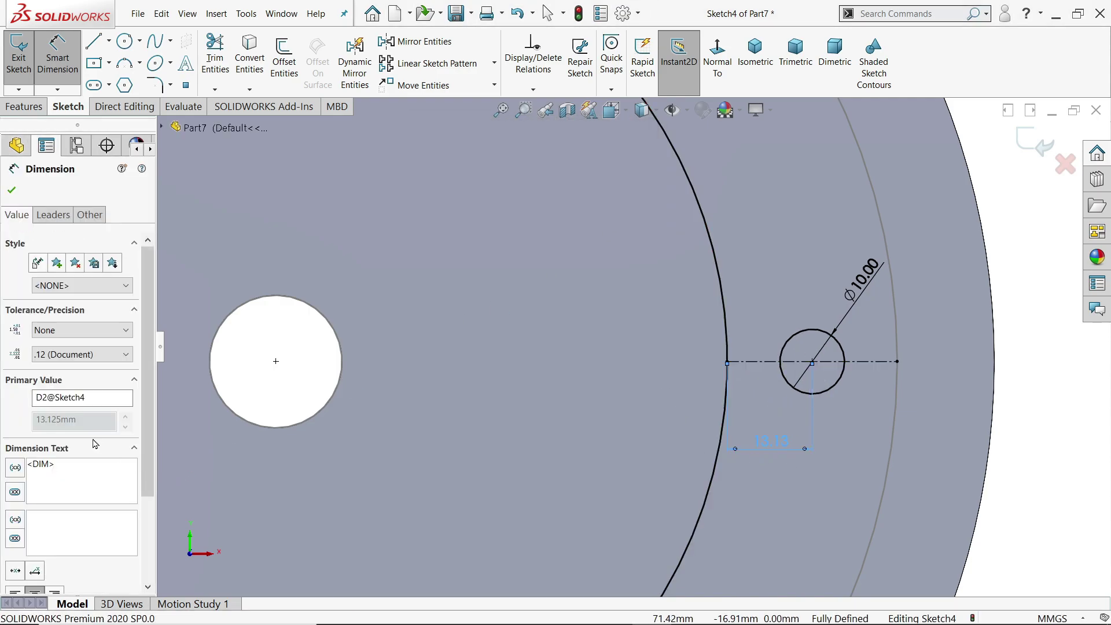
pyautogui.click(12, 190)
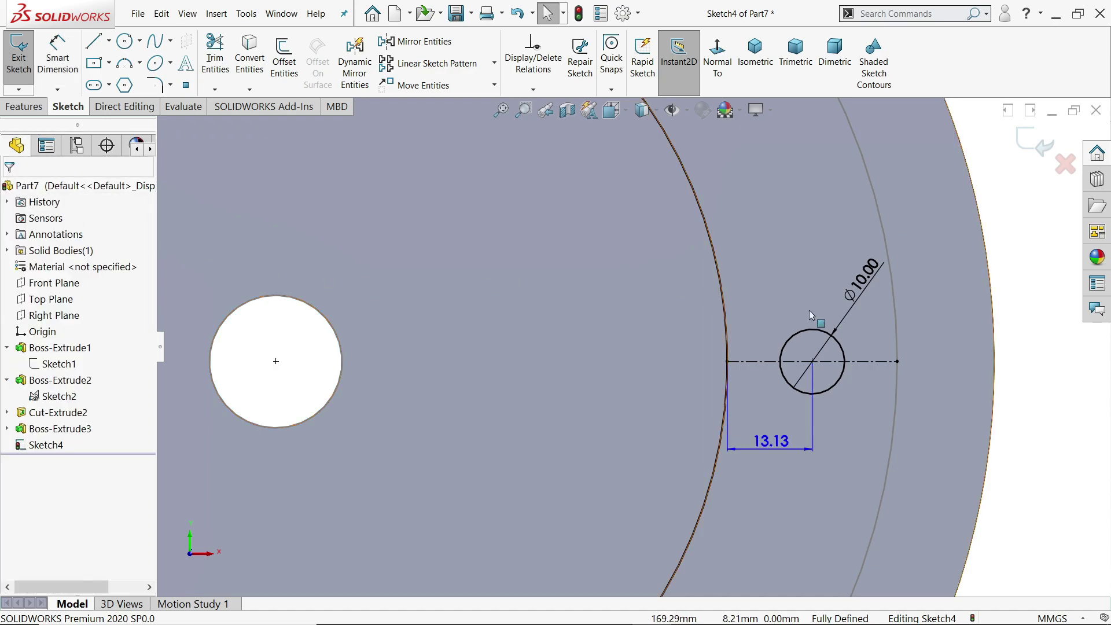
# Turn the converted right-hand cavity arc into construction geometry.
pyautogui.press('f')
pyautogui.scroll(-3, 636, 358)
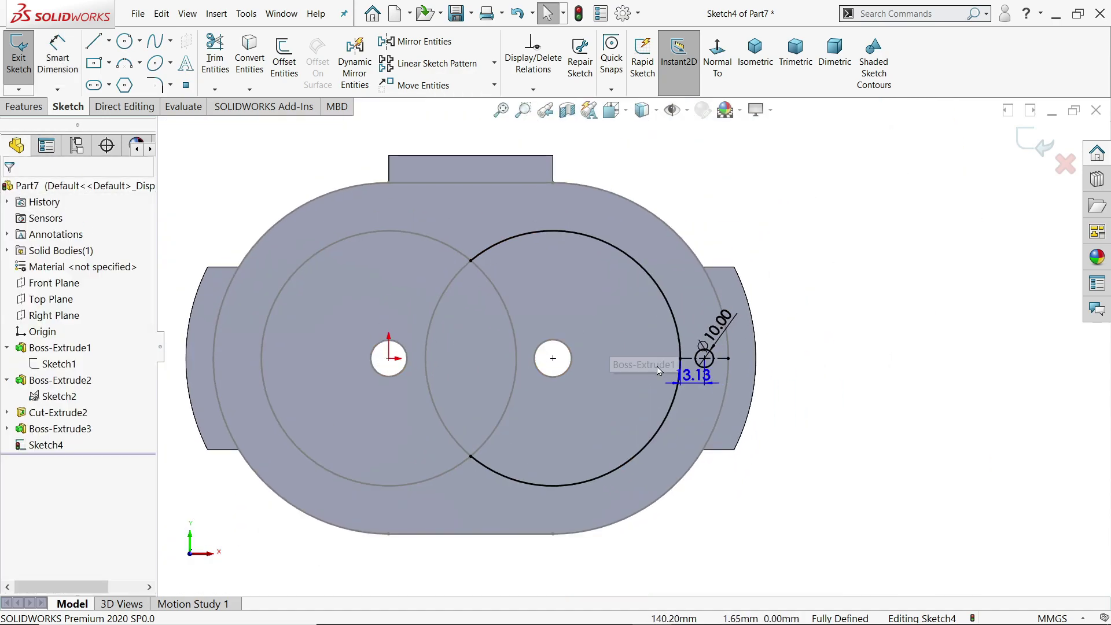
pyautogui.click(669, 410)
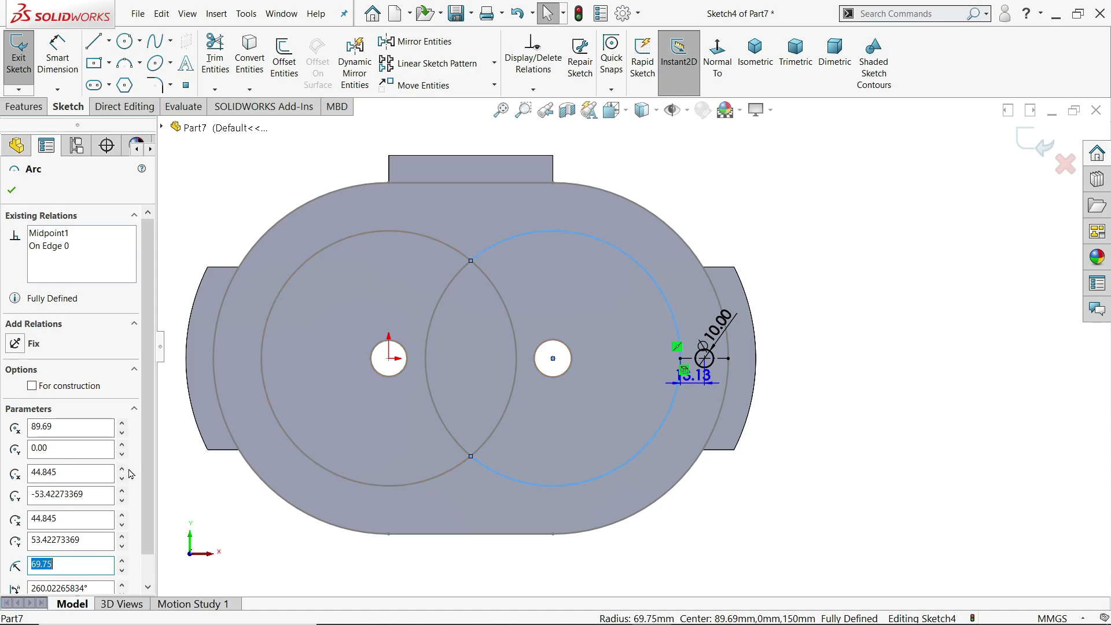
pyautogui.click(62, 388)
pyautogui.click(12, 191)
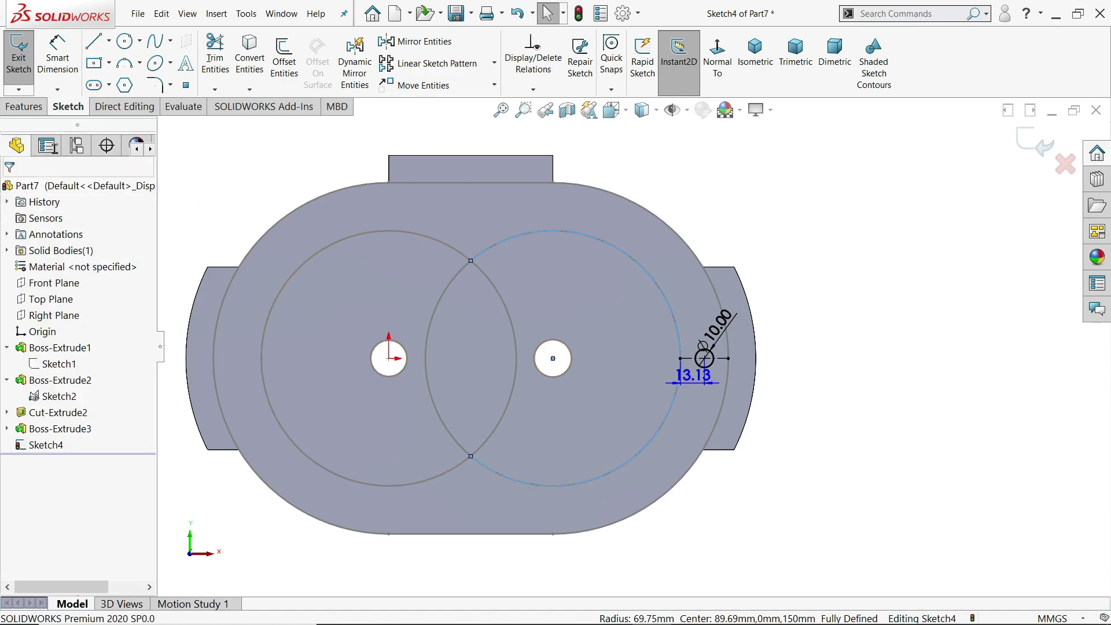
# Cut the hole circle Blind 30 mm deep into the front wall and hide Sketch2.
pyautogui.click(24, 107)
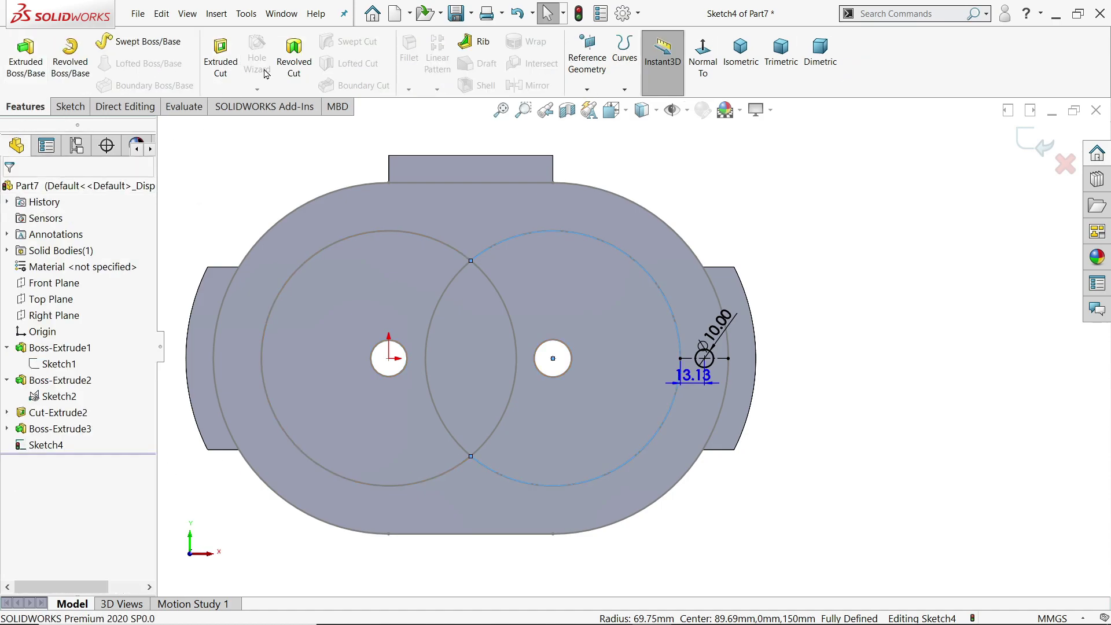
pyautogui.click(222, 61)
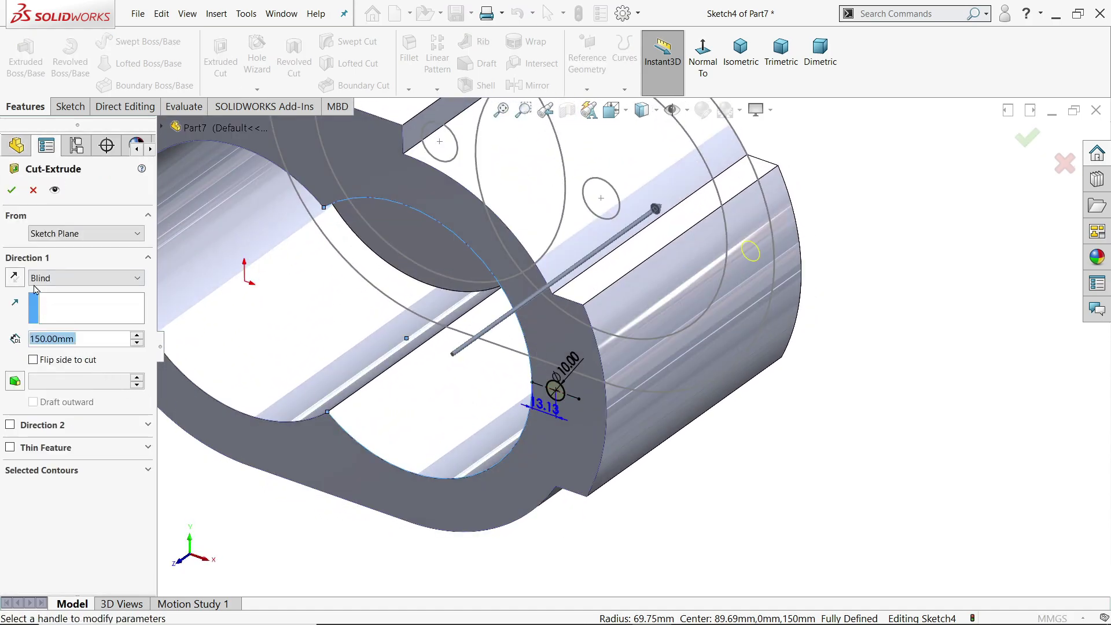
pyautogui.write('30')
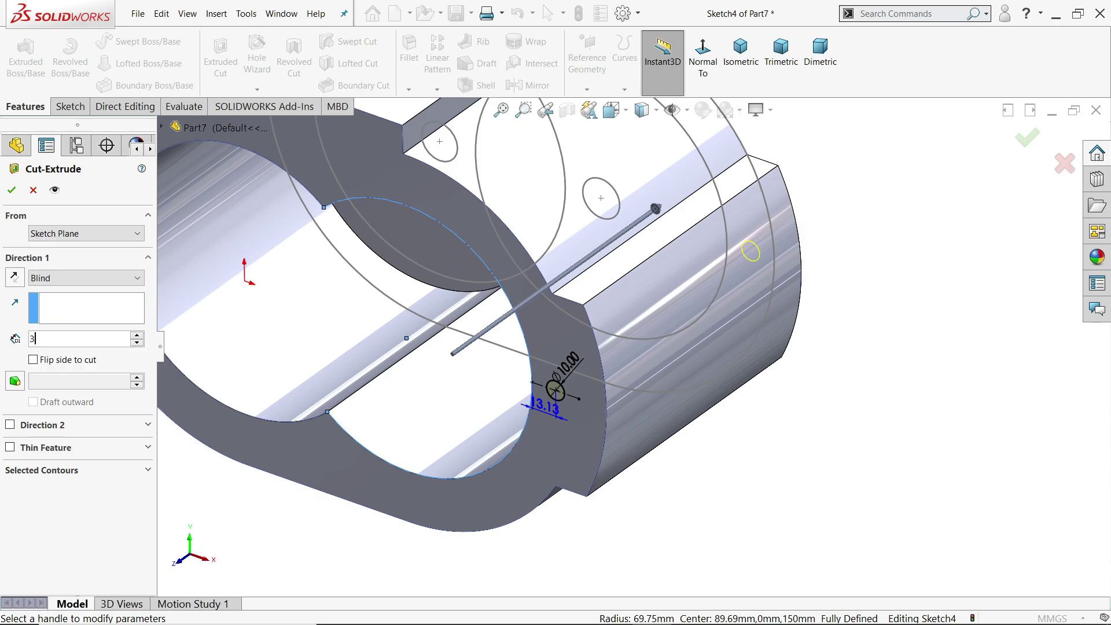
pyautogui.press('Return')
pyautogui.press('Left')
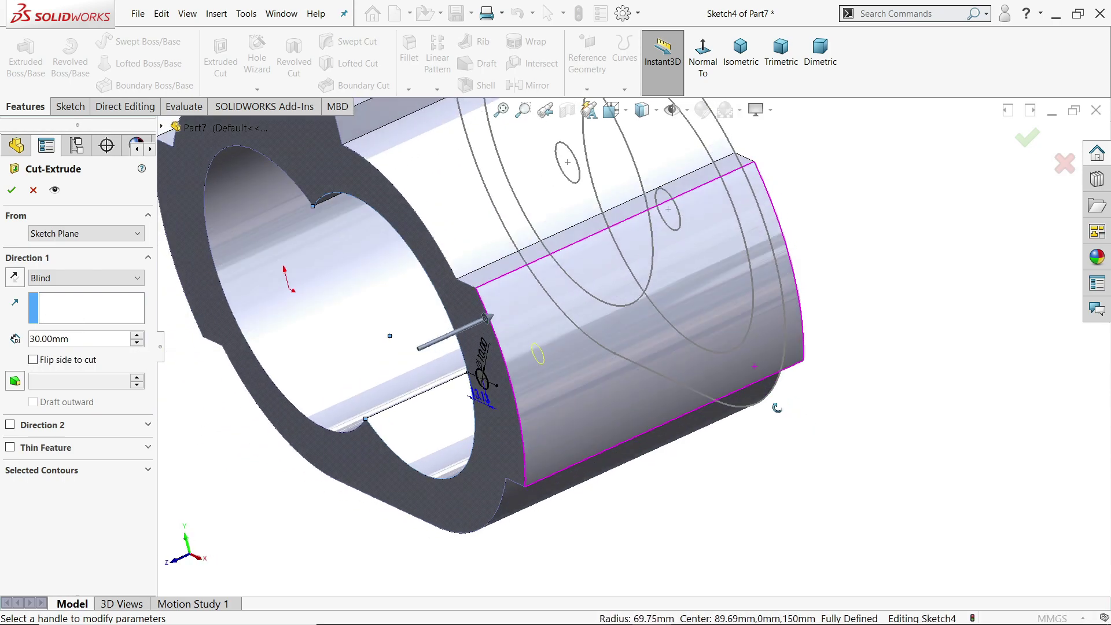
pyautogui.press('Right')
pyautogui.click(11, 191)
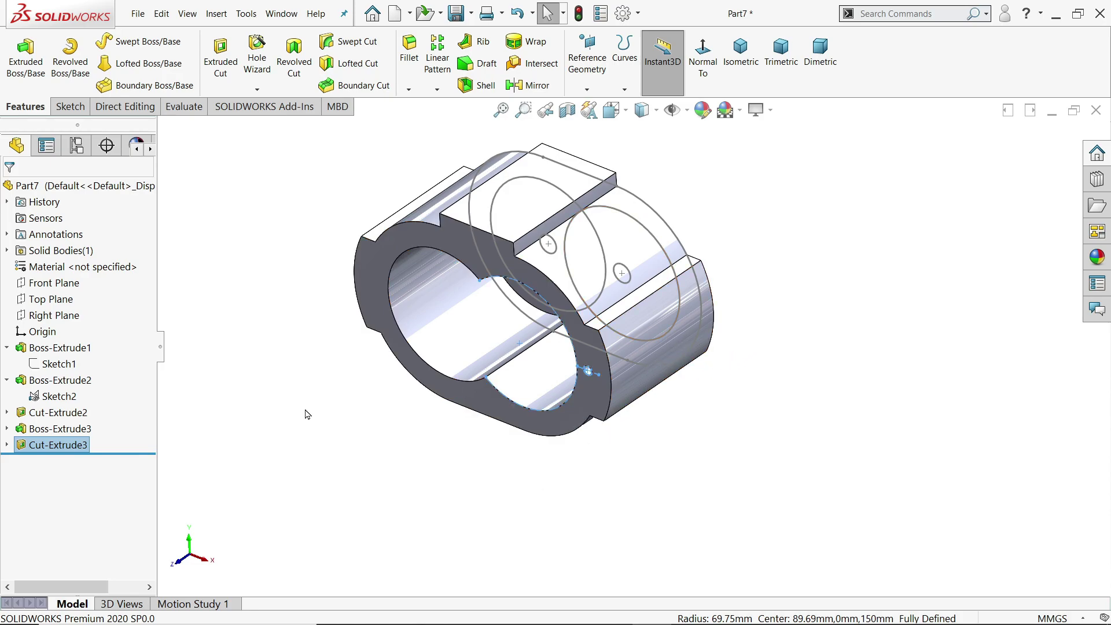
pyautogui.click(58, 396)
pyautogui.click(63, 385)
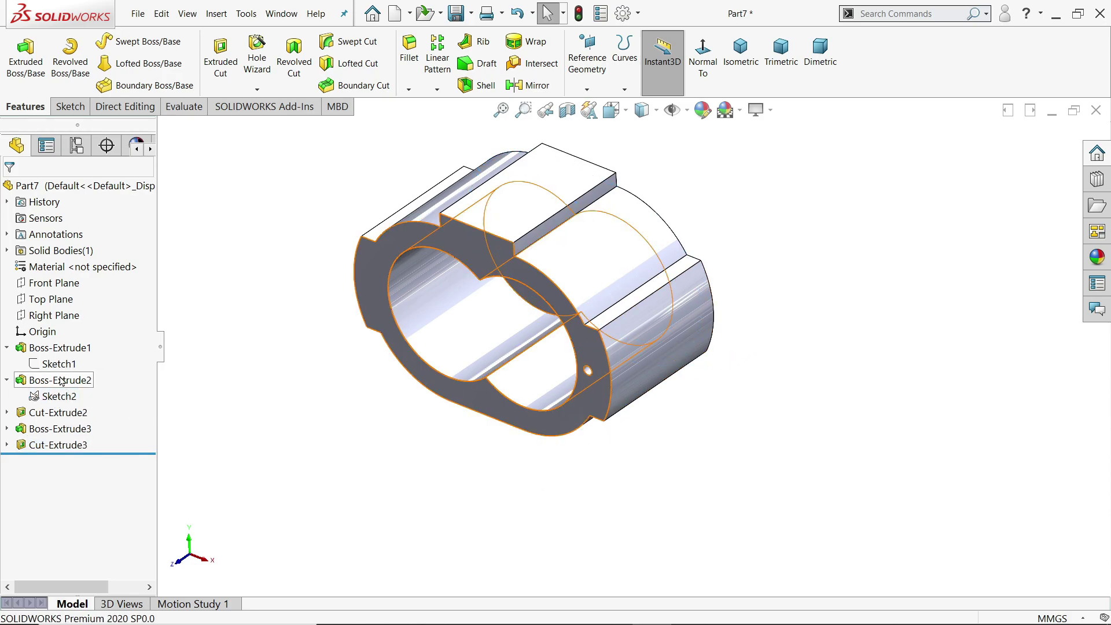
# Set up a Curve Driven Pattern of the hole cut along Sketch1 with 15 equally spaced instances.
pyautogui.click(437, 90)
pyautogui.click(473, 154)
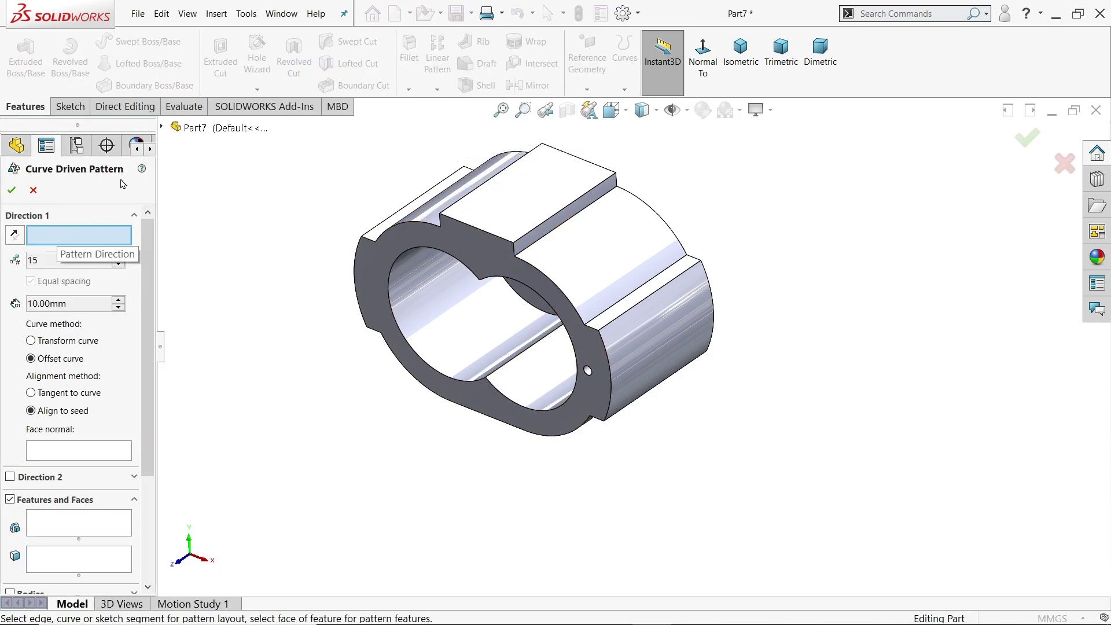
pyautogui.click(162, 126)
pyautogui.click(225, 306)
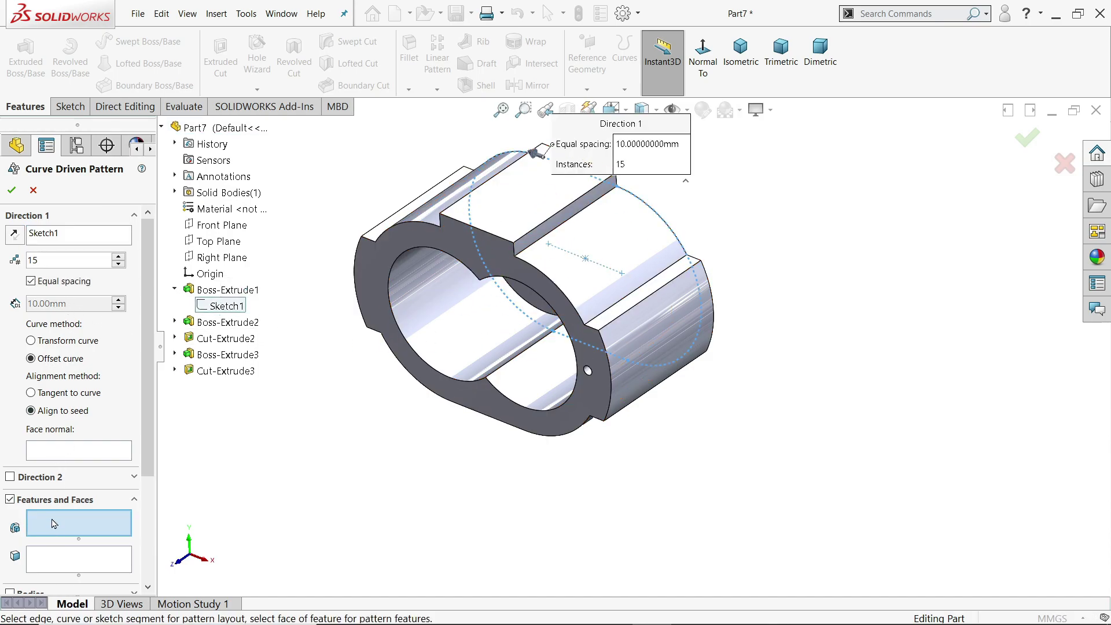
pyautogui.scroll(4, 600, 419)
pyautogui.click(588, 370)
pyautogui.scroll(2, 606, 409)
pyautogui.scroll(-2, 480, 283)
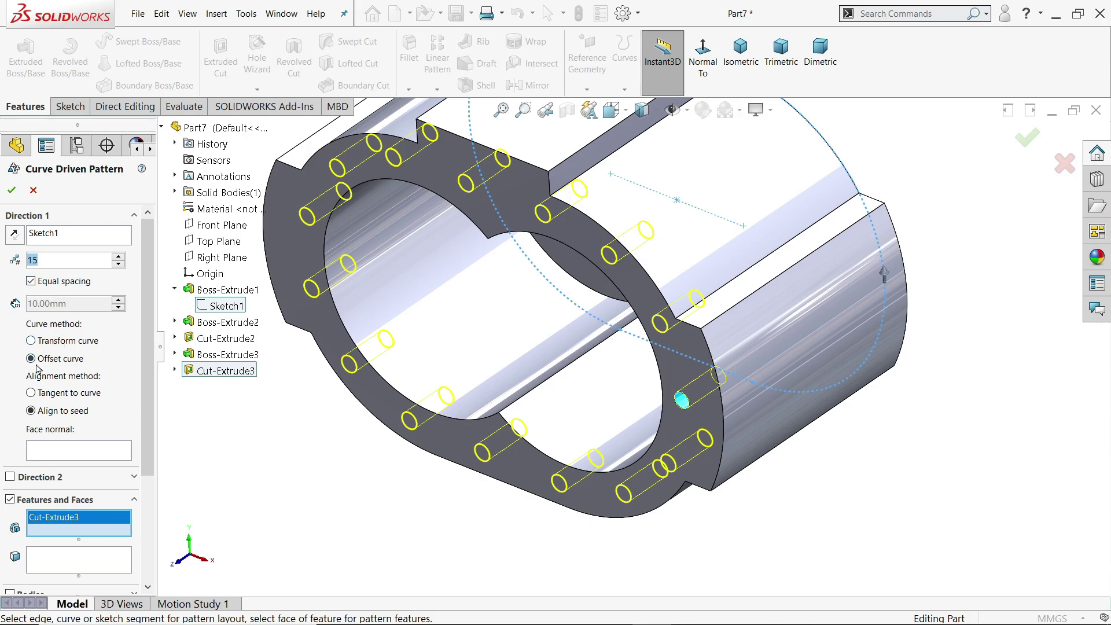
# Preview the Transform curve method, then complete the hole pattern with Offset curve and Align to seed.
pyautogui.click(57, 344)
pyautogui.moveTo(565, 327); pyautogui.dragTo(571, 274, button='middle')
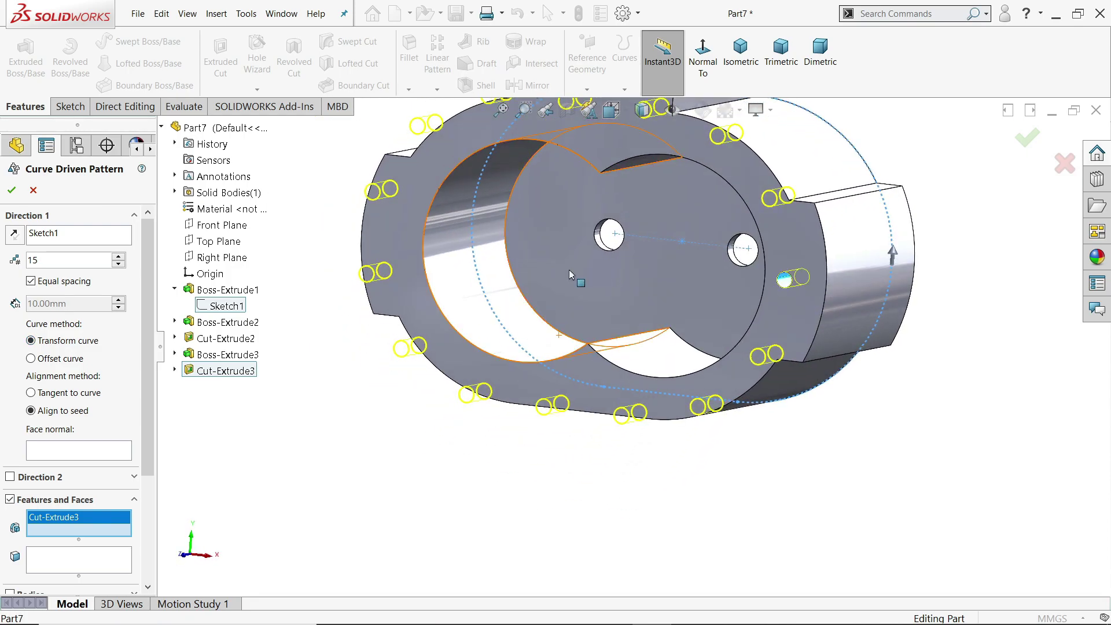
pyautogui.scroll(-2, 451, 301)
pyautogui.click(30, 359)
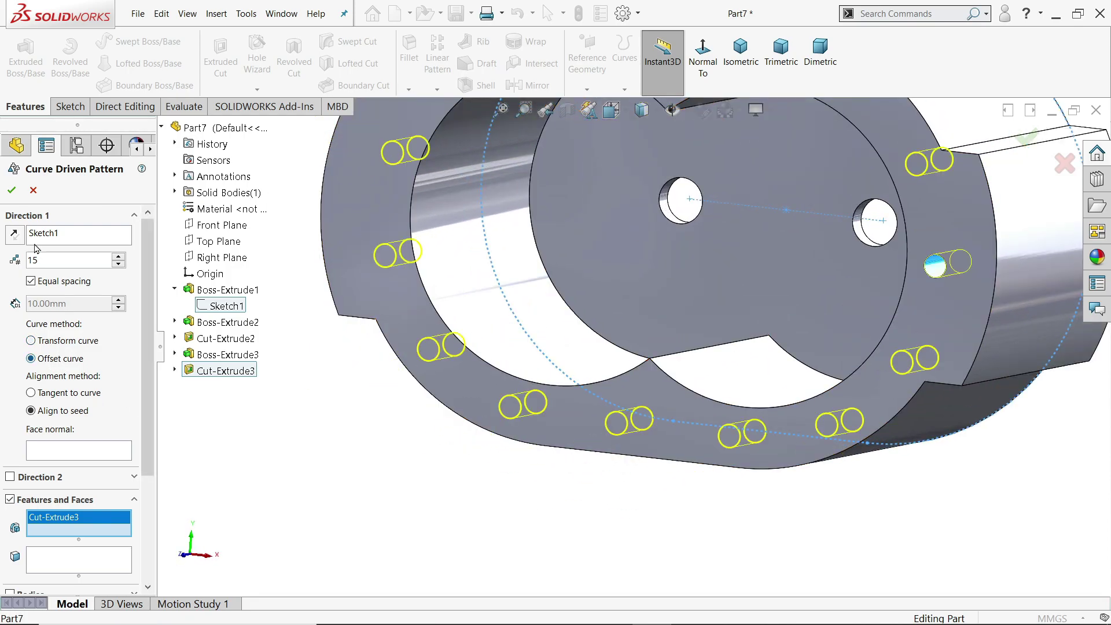
pyautogui.click(12, 190)
pyautogui.moveTo(578, 382); pyautogui.dragTo(598, 428, button='middle')
pyautogui.scroll(4, 602, 431)
pyautogui.scroll(-2, 687, 269)
# Switch to the housing drawing in Photos, examine the upper round flange's dimensions, and return to SOLIDWORKS.
pyautogui.hotkey('alt', 'Tab')
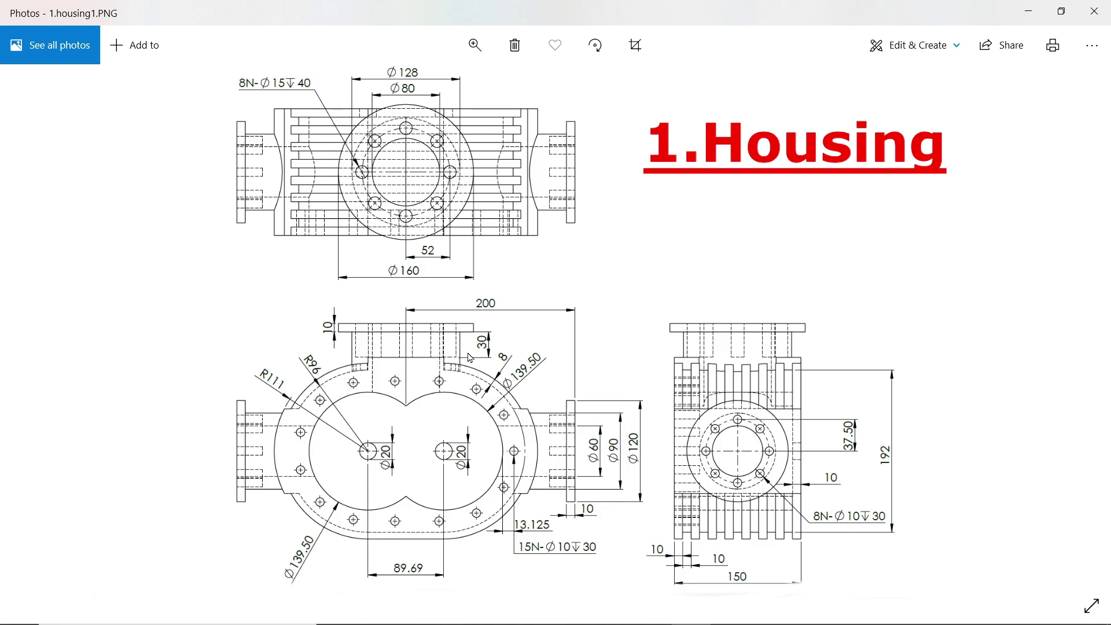
pyautogui.click(474, 45)
pyautogui.moveTo(405, 88); pyautogui.dragTo(435, 102)
pyautogui.moveTo(524, 290); pyautogui.dragTo(689, 368)
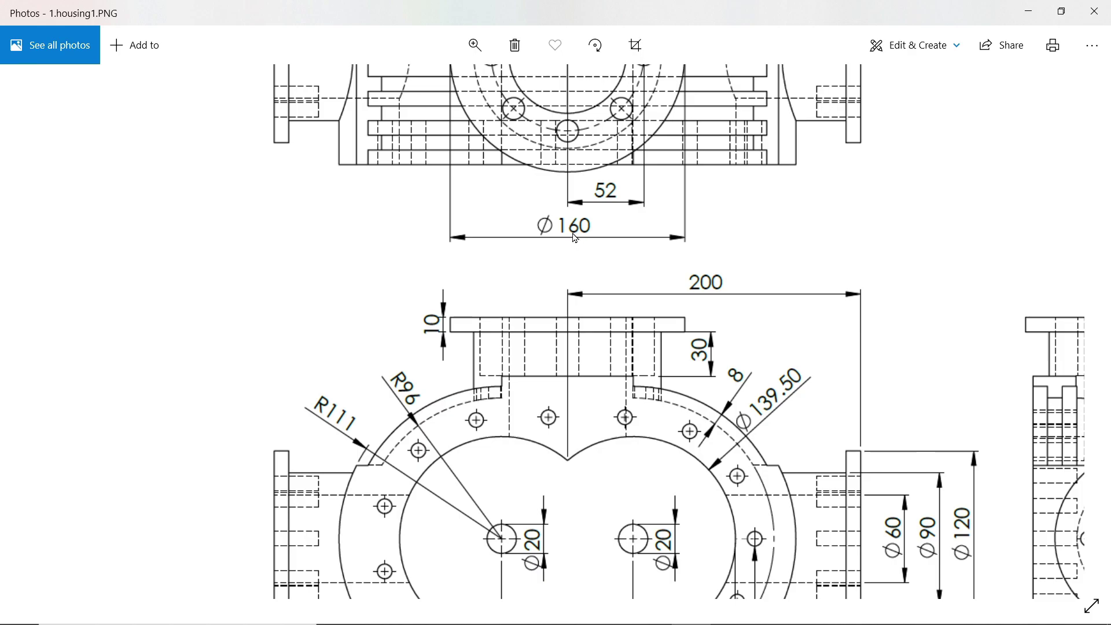
pyautogui.moveTo(533, 258); pyautogui.dragTo(528, 457)
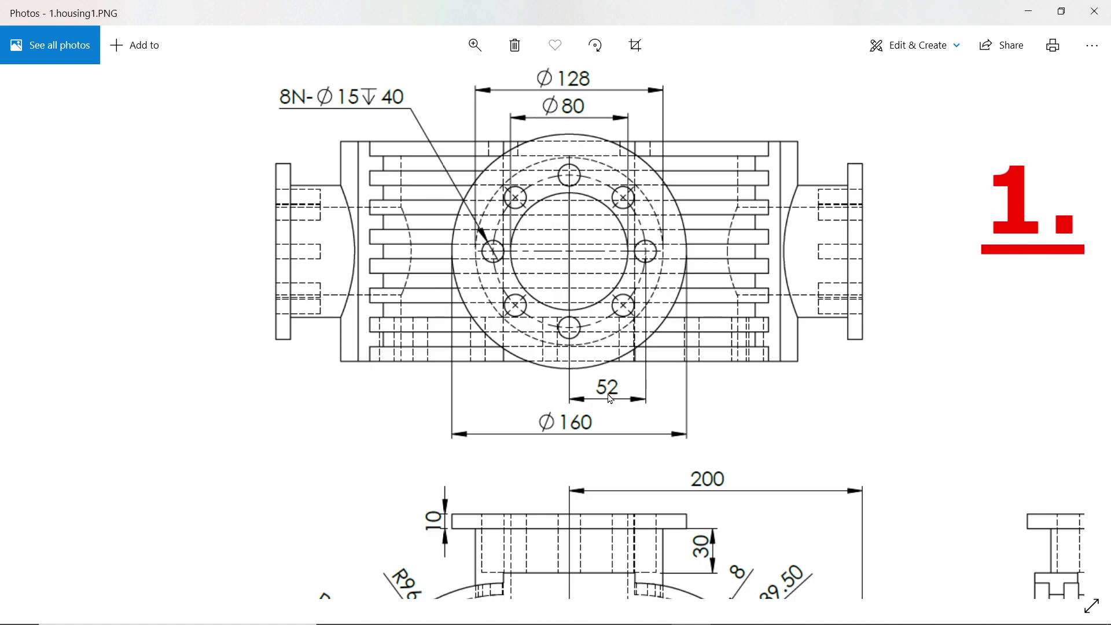
pyautogui.click(1025, 20)
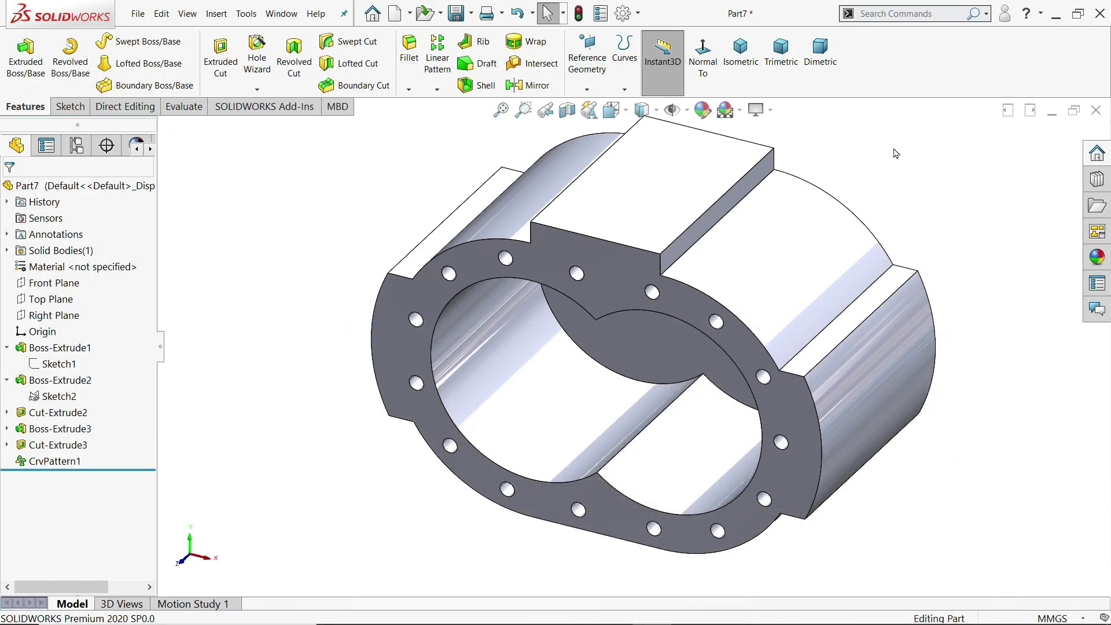
# Start a sketch on the upper flange's flat outer face and draw a diagonal centerline between its opposite corners.
pyautogui.click(660, 226)
pyautogui.click(699, 182)
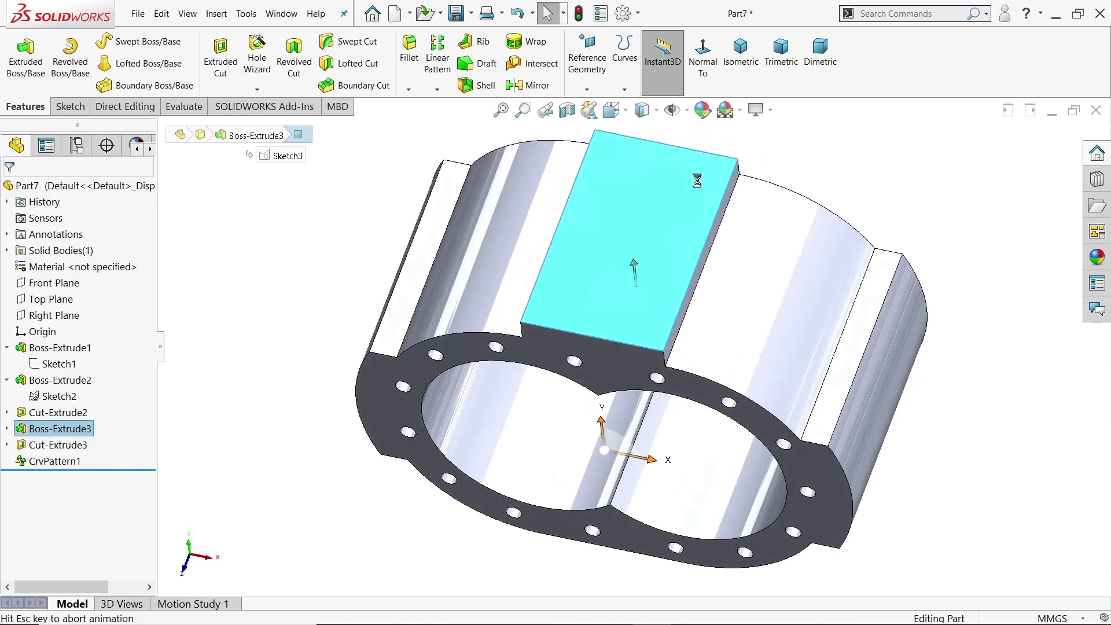
pyautogui.click(127, 46)
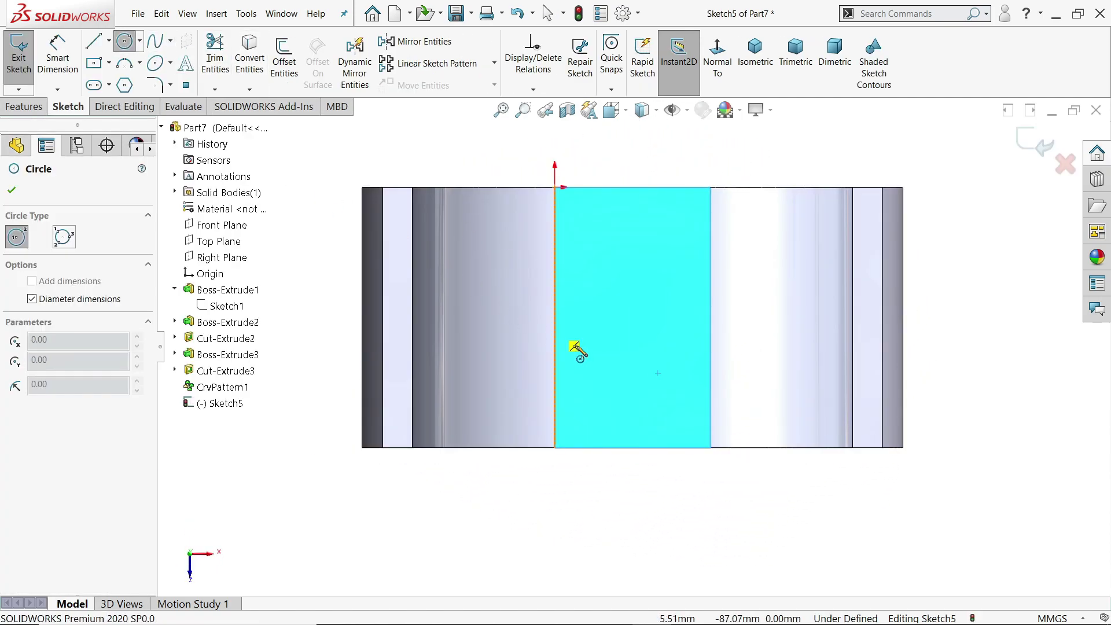
pyautogui.click(110, 43)
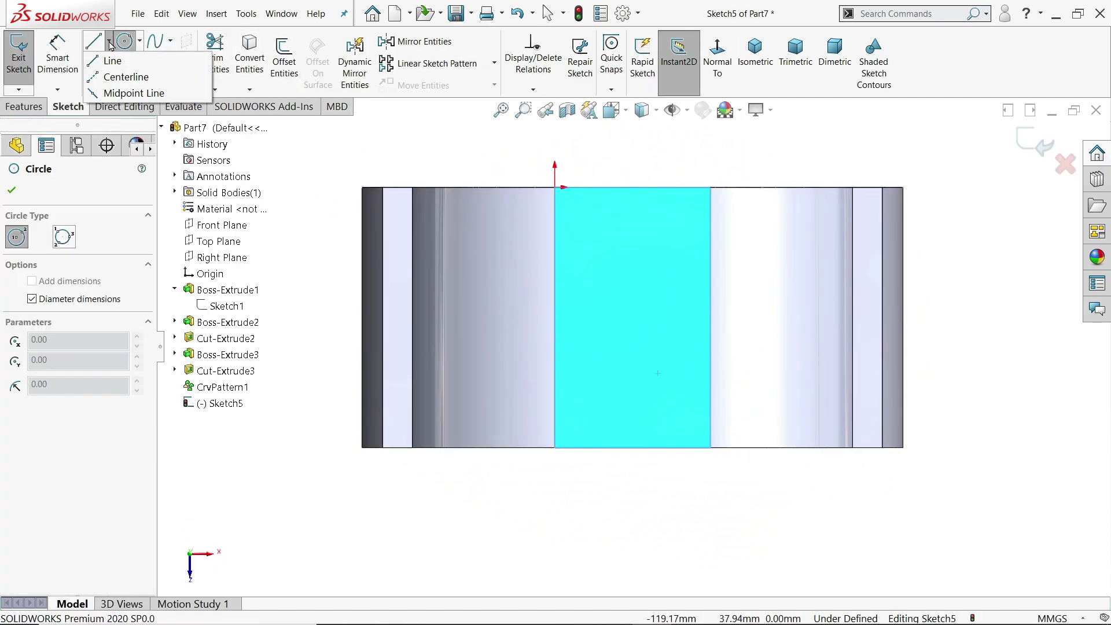
pyautogui.click(126, 77)
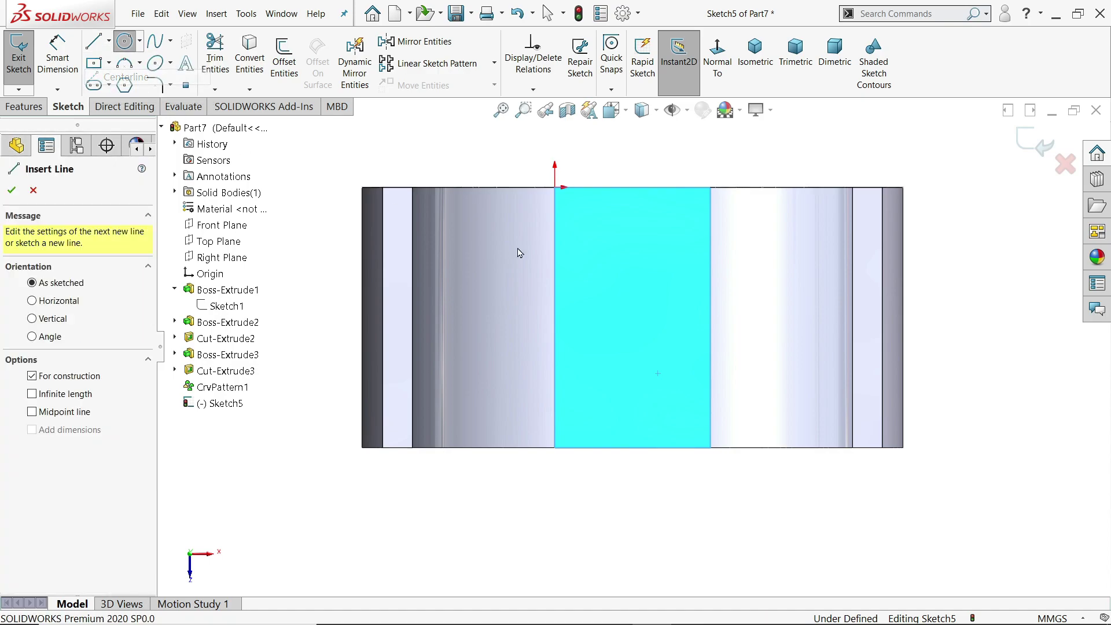
pyautogui.click(710, 187)
pyautogui.click(555, 448)
pyautogui.rightClick(607, 371)
pyautogui.click(643, 382)
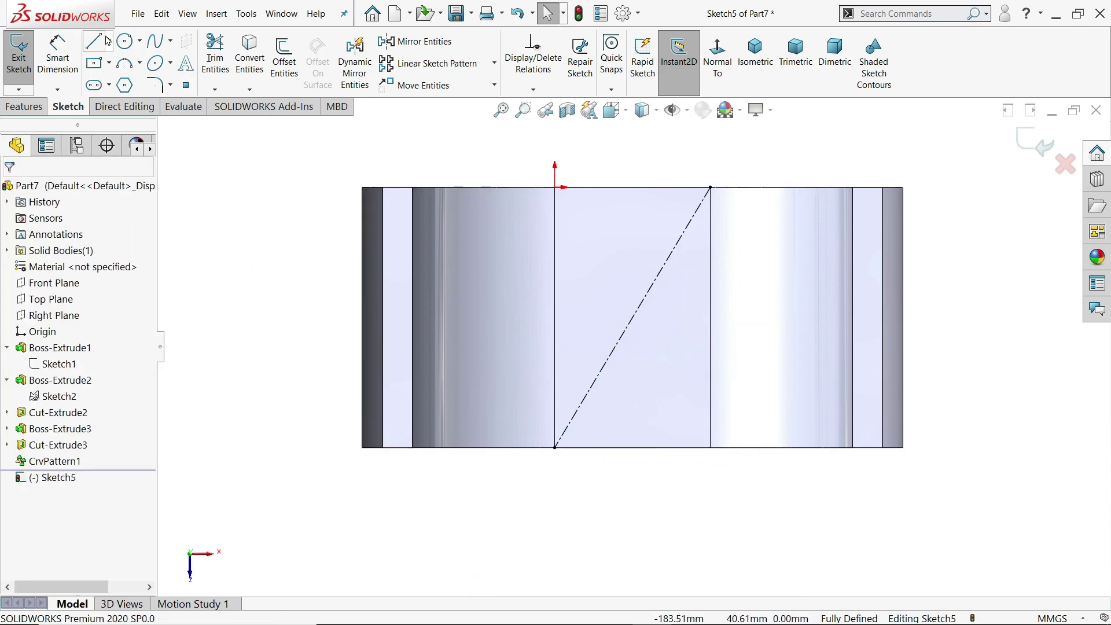
# Draw two concentric circles of 80 mm and 128 mm diameter centred on the diagonal centerline's midpoint.
pyautogui.click(125, 41)
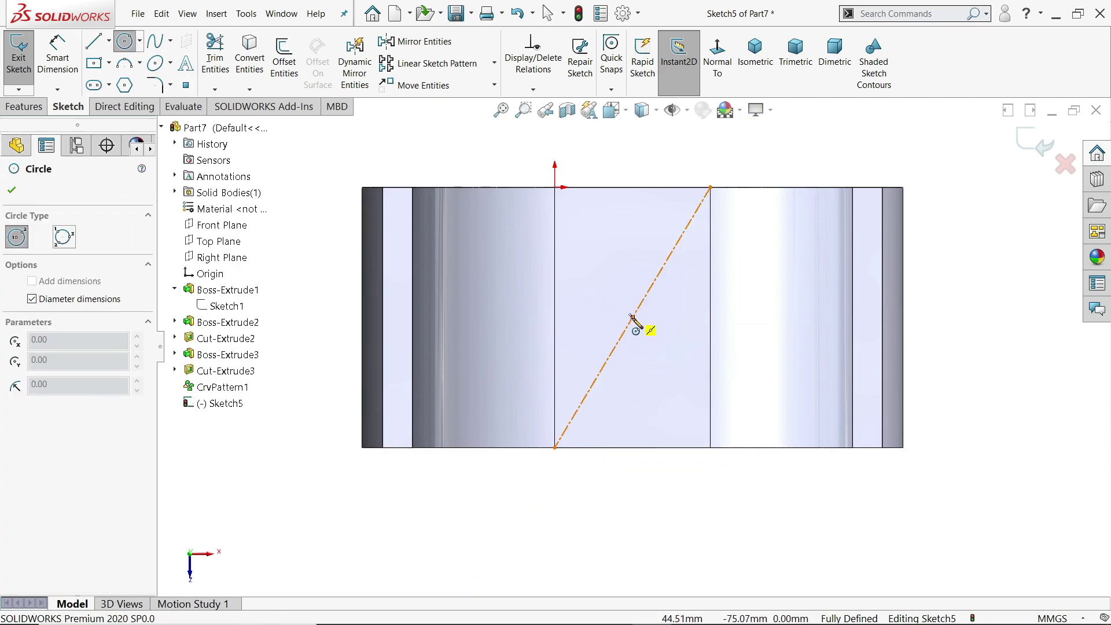
pyautogui.click(632, 319)
pyautogui.write('80')
pyautogui.press('Return')
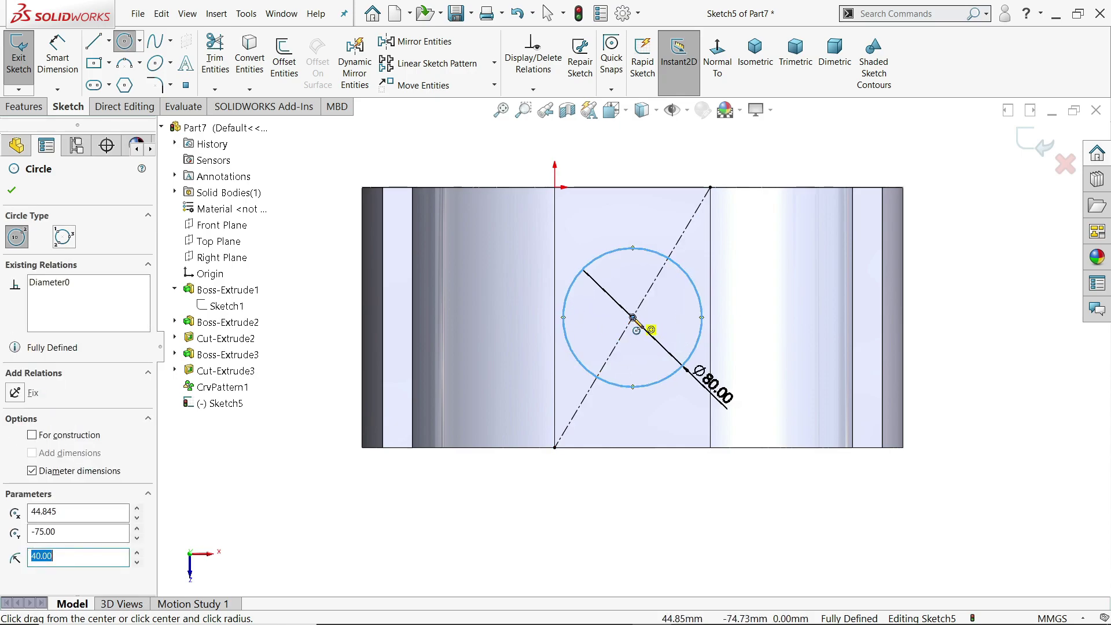
pyautogui.click(633, 318)
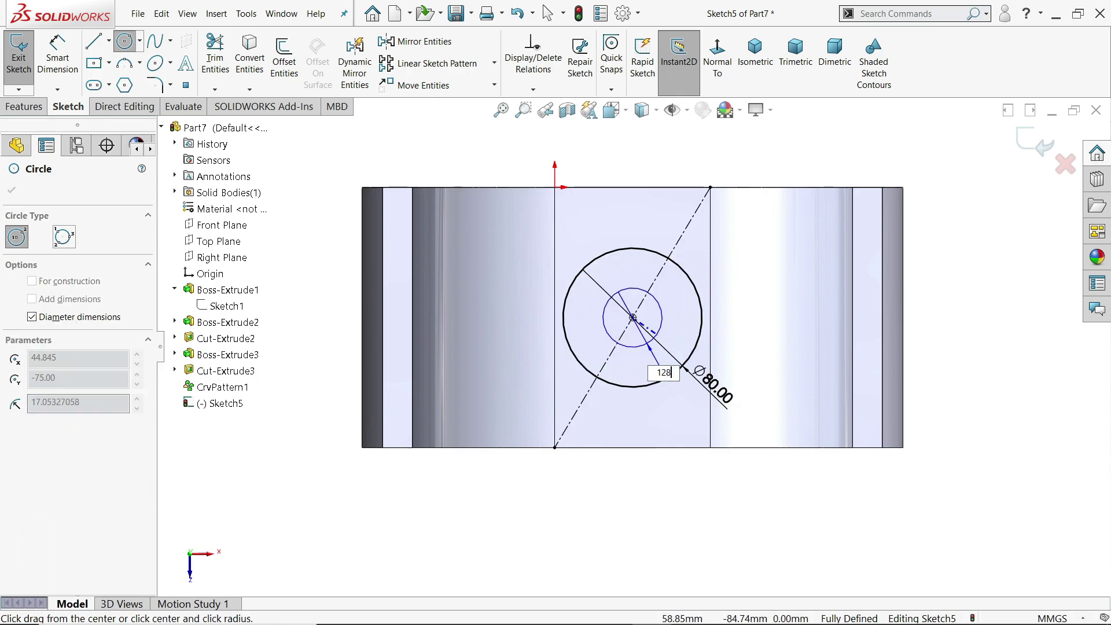
pyautogui.write('128')
pyautogui.press('Return')
pyautogui.click(11, 190)
pyautogui.press('Escape')
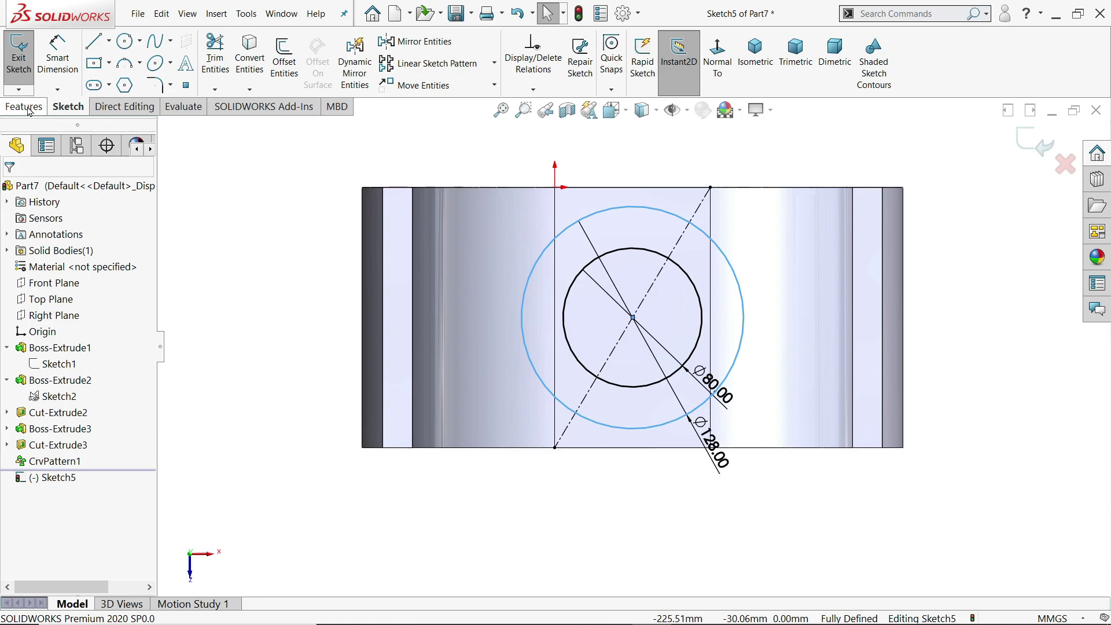
# Extrude the ring between the two circles Blind 30 mm outward, merged with the housing body.
pyautogui.click(25, 106)
pyautogui.click(26, 62)
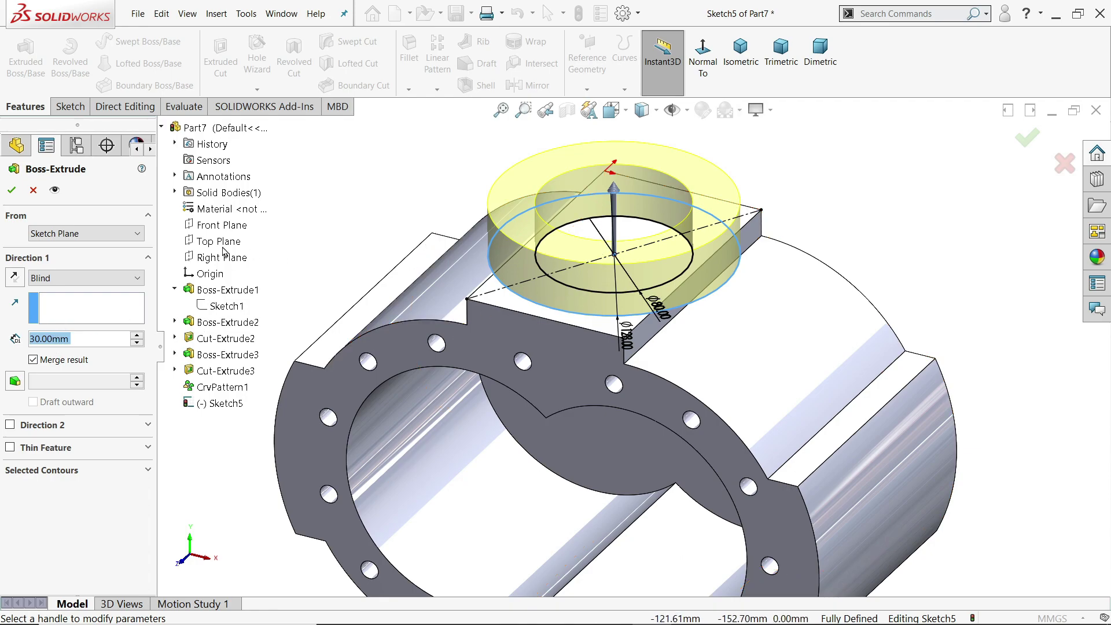
pyautogui.click(11, 189)
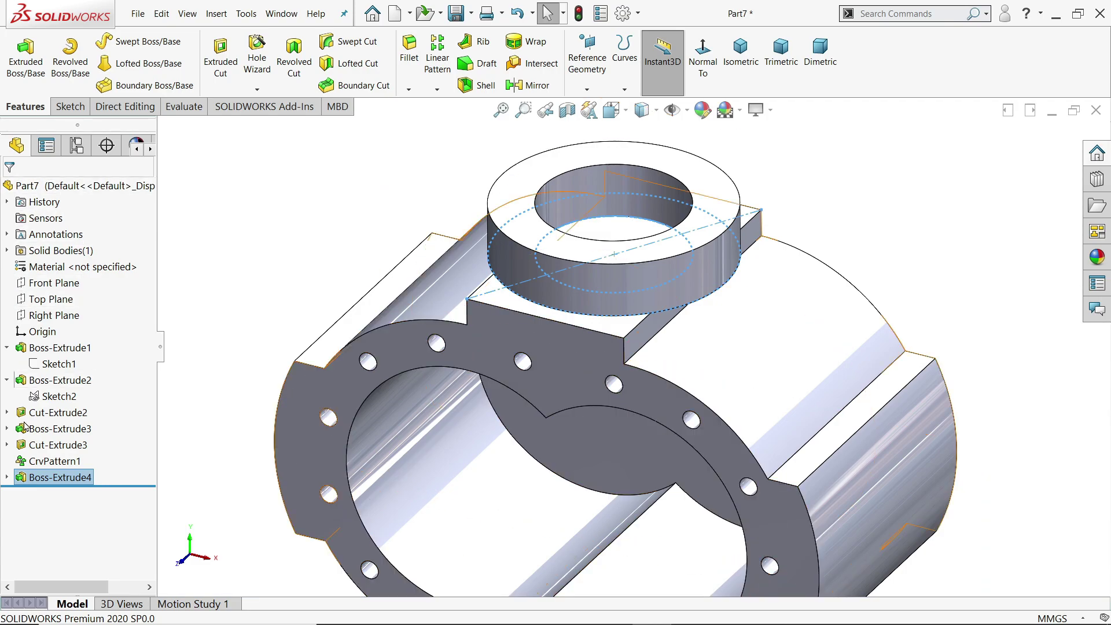
# Start an Extruded Cut from the ring's existing sketch, picking one half of the 80 mm circle as the contour.
pyautogui.click(6, 477)
pyautogui.click(58, 493)
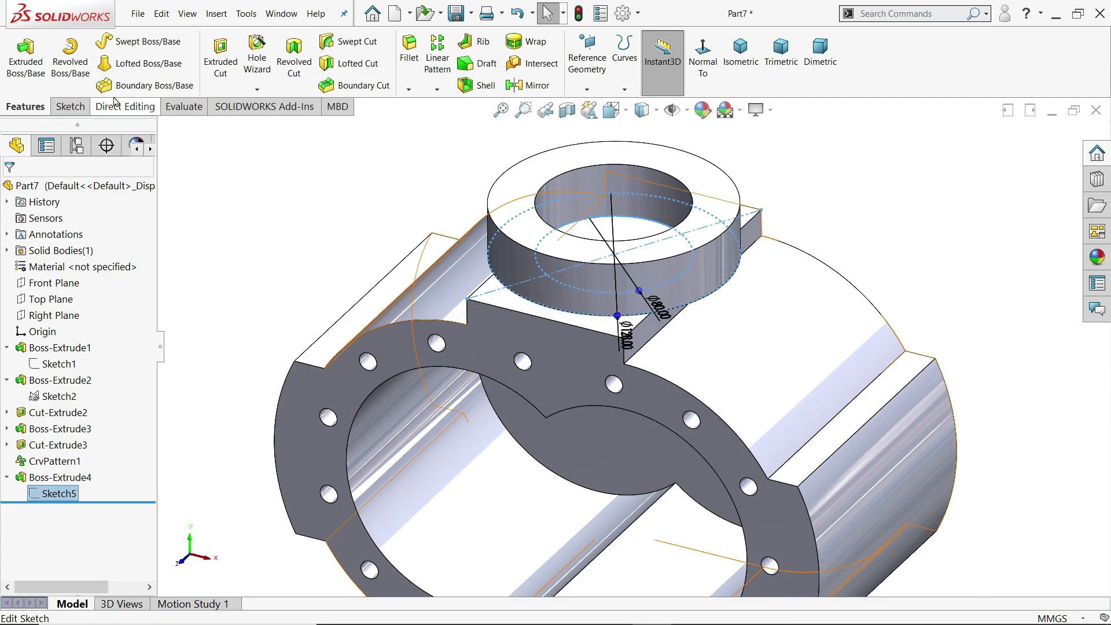
pyautogui.click(234, 61)
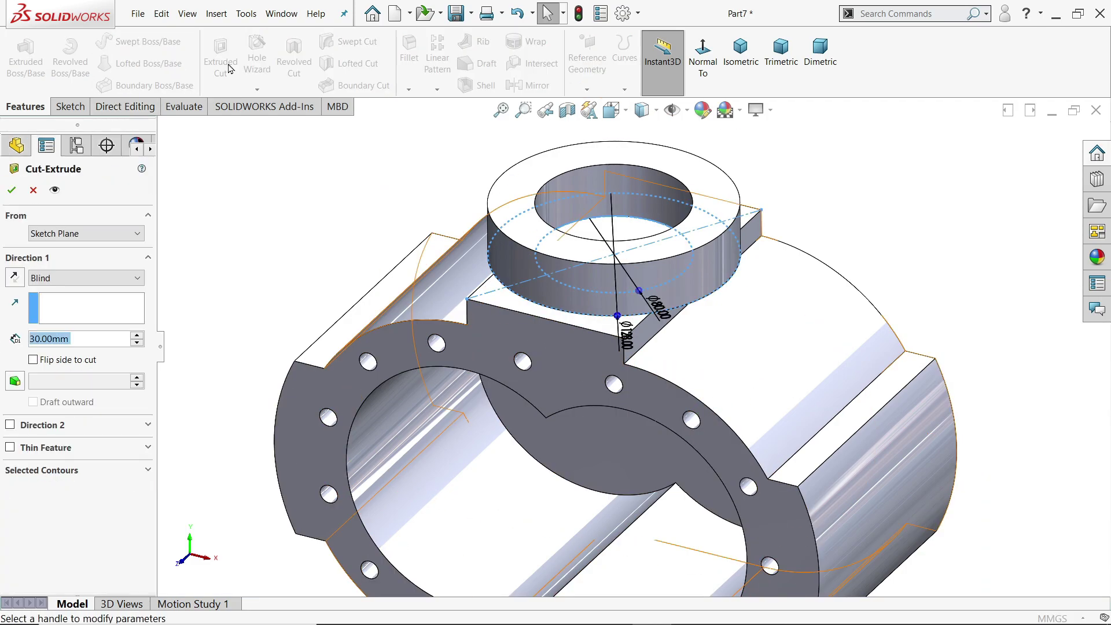
pyautogui.click(34, 471)
pyautogui.moveTo(436, 173); pyautogui.dragTo(462, 208, button='middle')
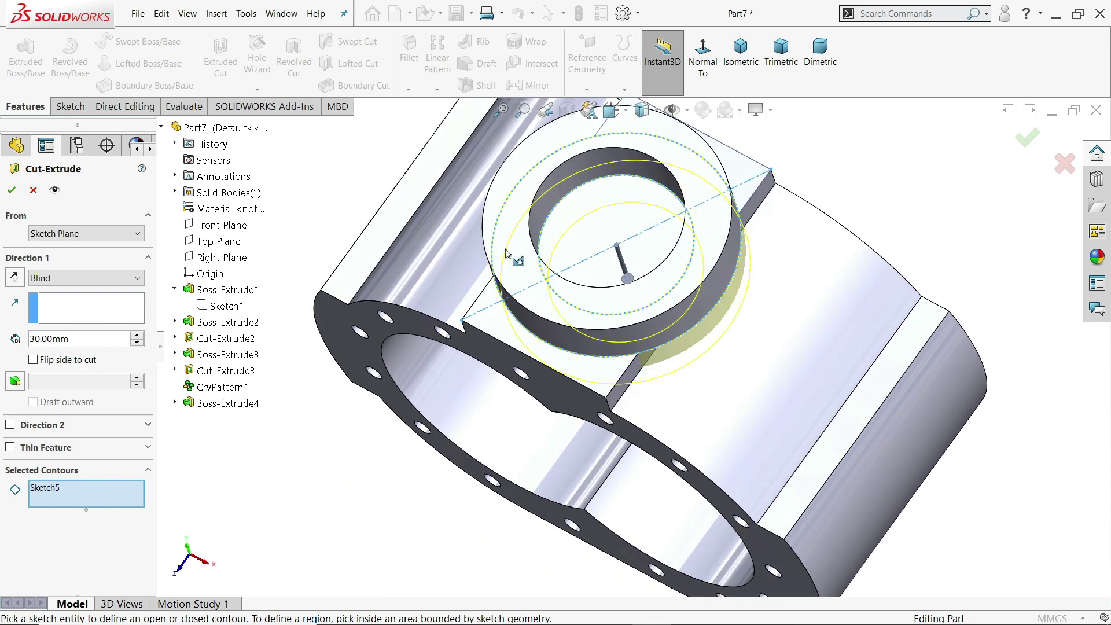
pyautogui.click(607, 278)
pyautogui.moveTo(608, 277); pyautogui.dragTo(573, 214, button='middle')
# Set the cut's end condition to Up To Next and create the cut into the housing cavity.
pyautogui.click(80, 278)
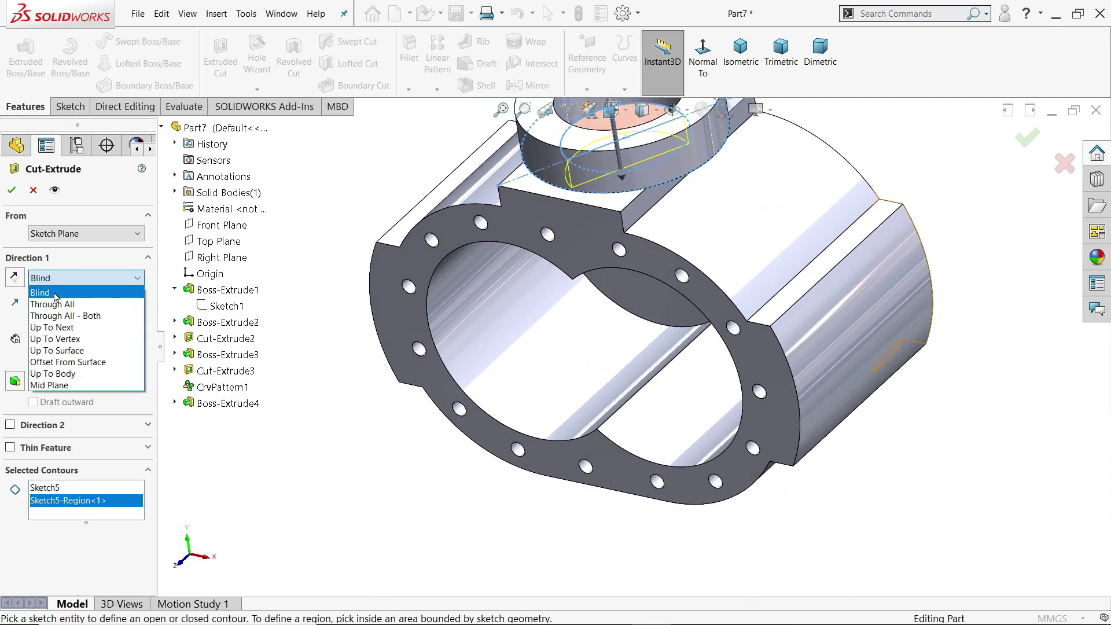
pyautogui.click(70, 331)
pyautogui.hotkey('ctrl', '1')
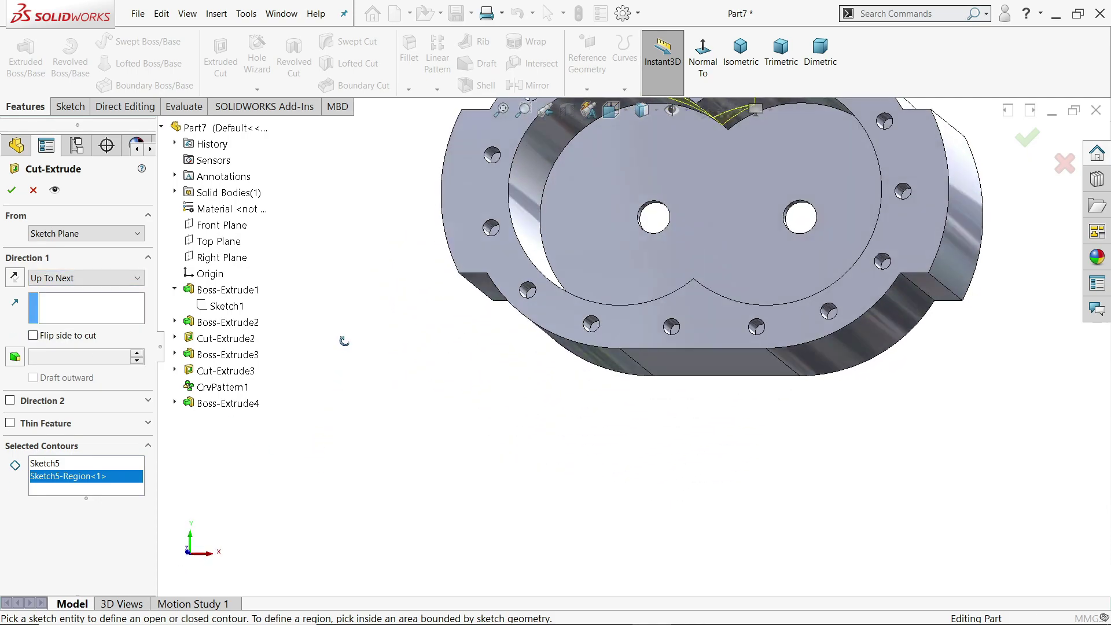
pyautogui.scroll(-6, 668, 248)
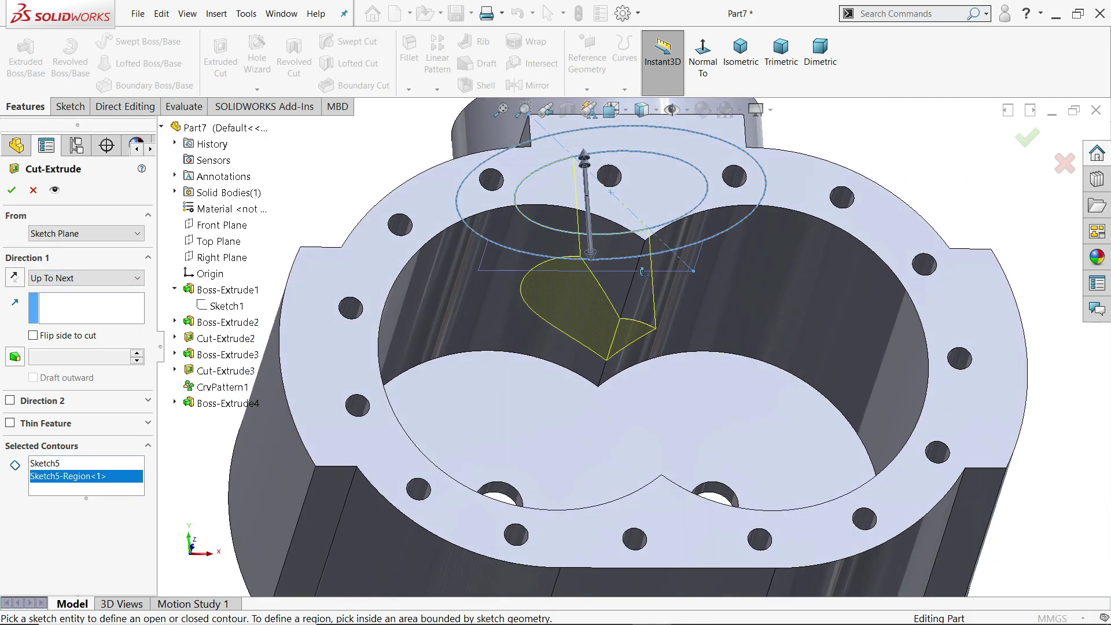
pyautogui.moveTo(648, 315); pyautogui.dragTo(643, 332, button='middle')
pyautogui.click(11, 189)
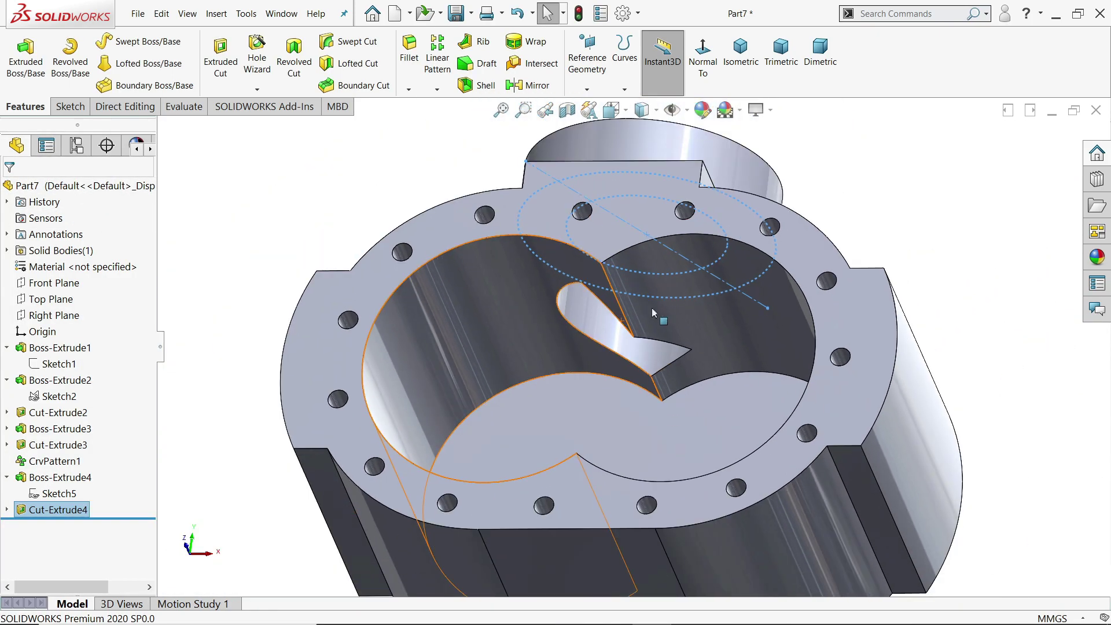
# Edit the bore cut and add the other half of the 80 mm circle to its contours.
pyautogui.hotkey('ctrl', 'shift', 'z')
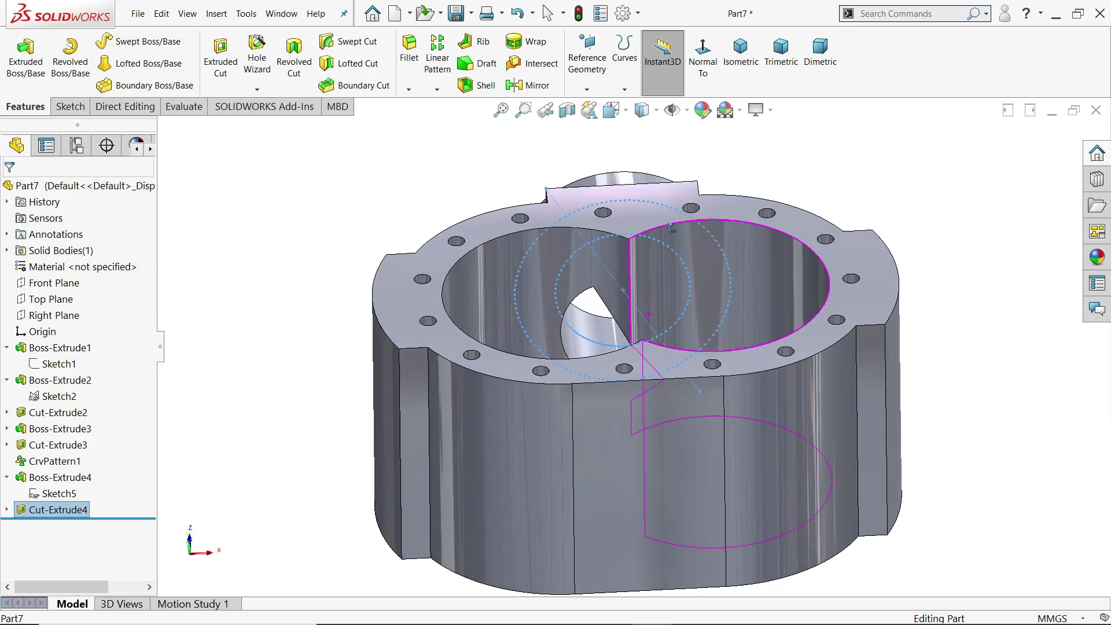
pyautogui.click(70, 507)
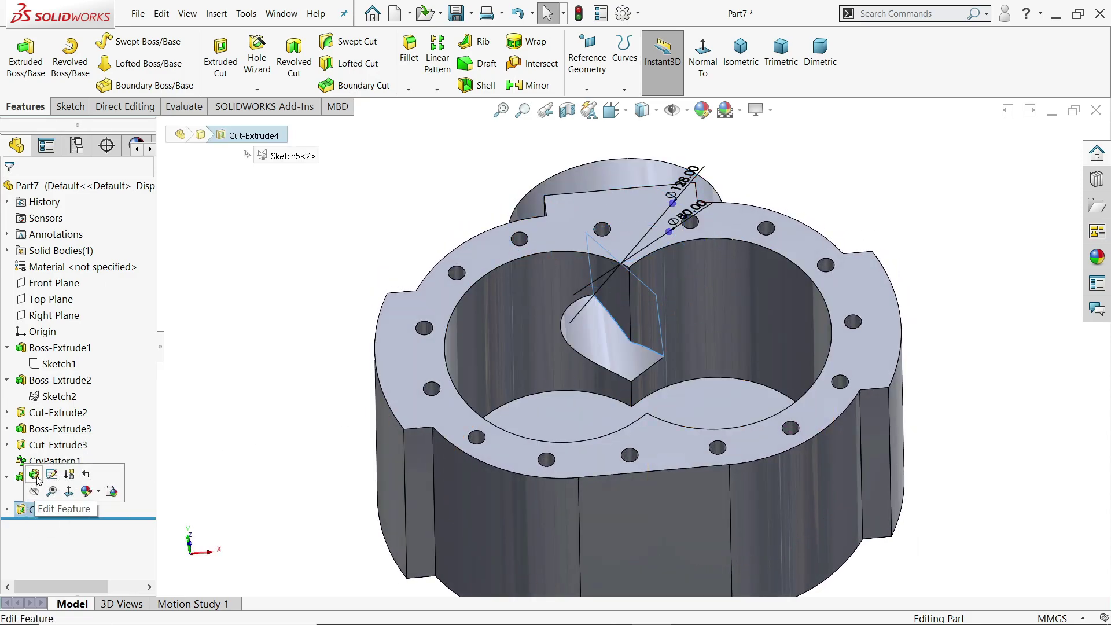
pyautogui.click(36, 478)
pyautogui.moveTo(440, 370); pyautogui.dragTo(373, 485, button='middle')
pyautogui.click(87, 446)
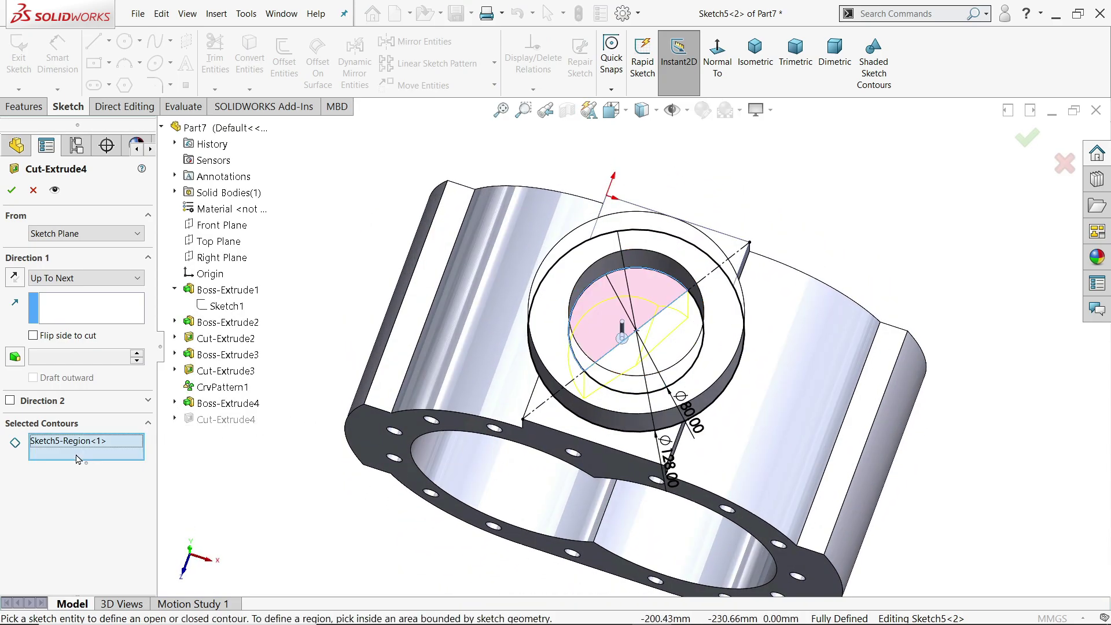
pyautogui.click(676, 363)
pyautogui.moveTo(730, 472)
pyautogui.mouseDown(button='middle')
pyautogui.moveTo(776, 204)
pyautogui.moveTo(708, 219)
pyautogui.mouseUp(button='middle')
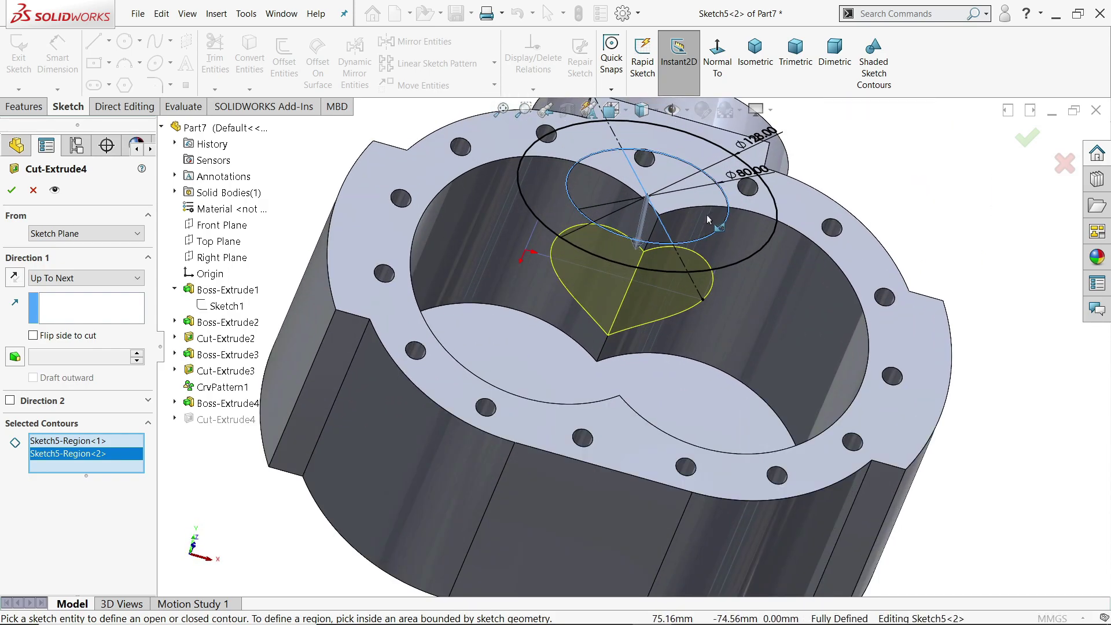
pyautogui.click(12, 191)
# Start a sketch on the ring's flat outer face and draw a 160 mm diameter circle centred on the bore.
pyautogui.moveTo(588, 268); pyautogui.dragTo(698, 284, button='middle')
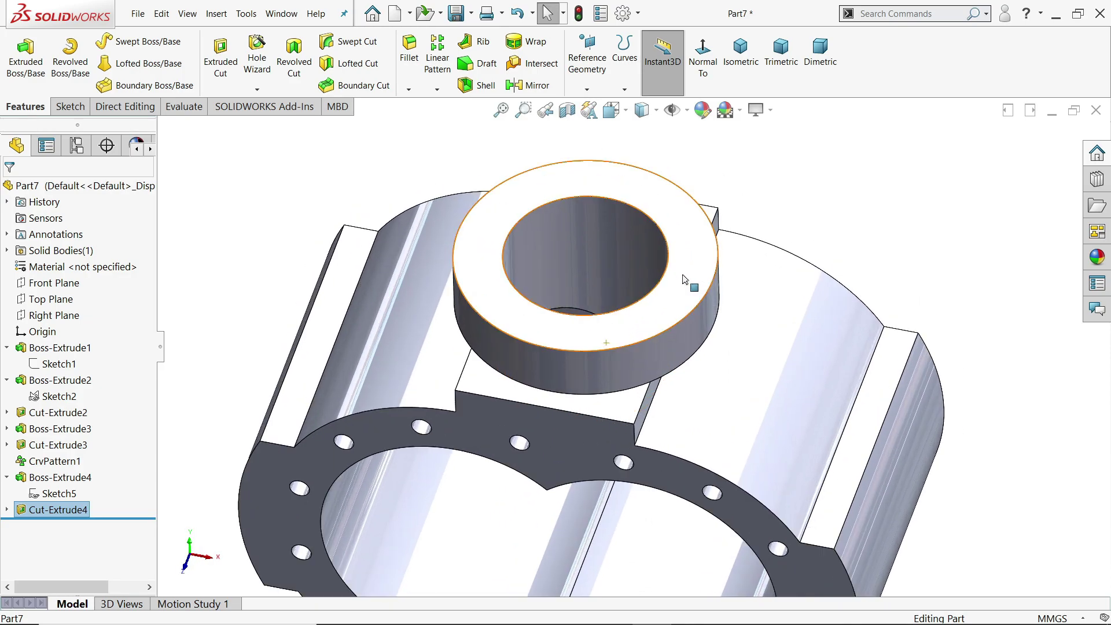
pyautogui.click(685, 280)
pyautogui.click(739, 246)
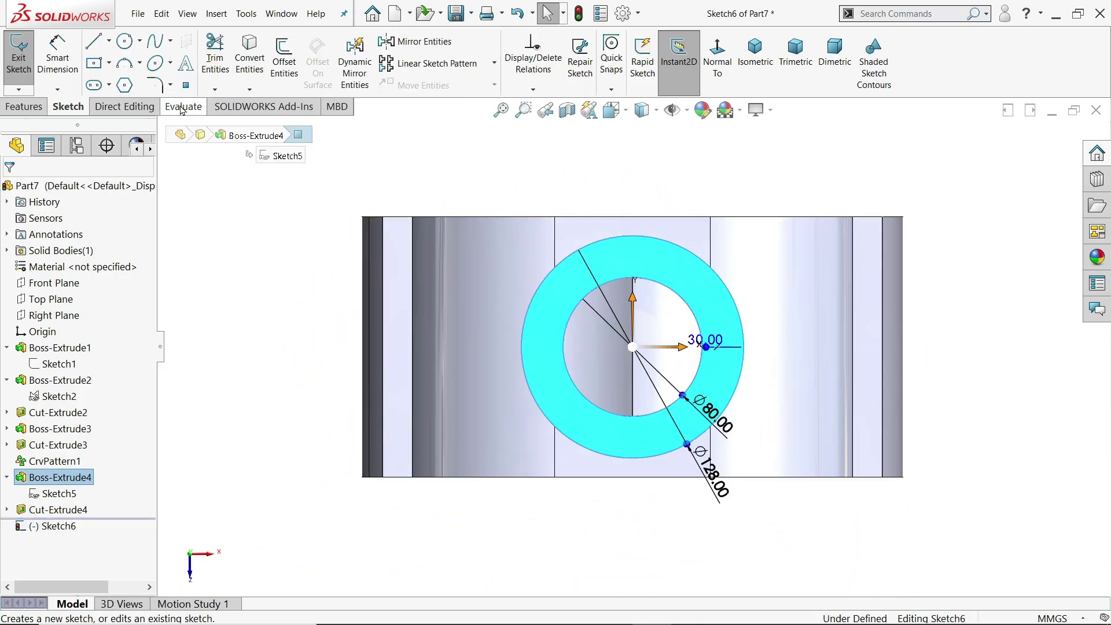
pyautogui.click(126, 42)
pyautogui.scroll(-3, 694, 395)
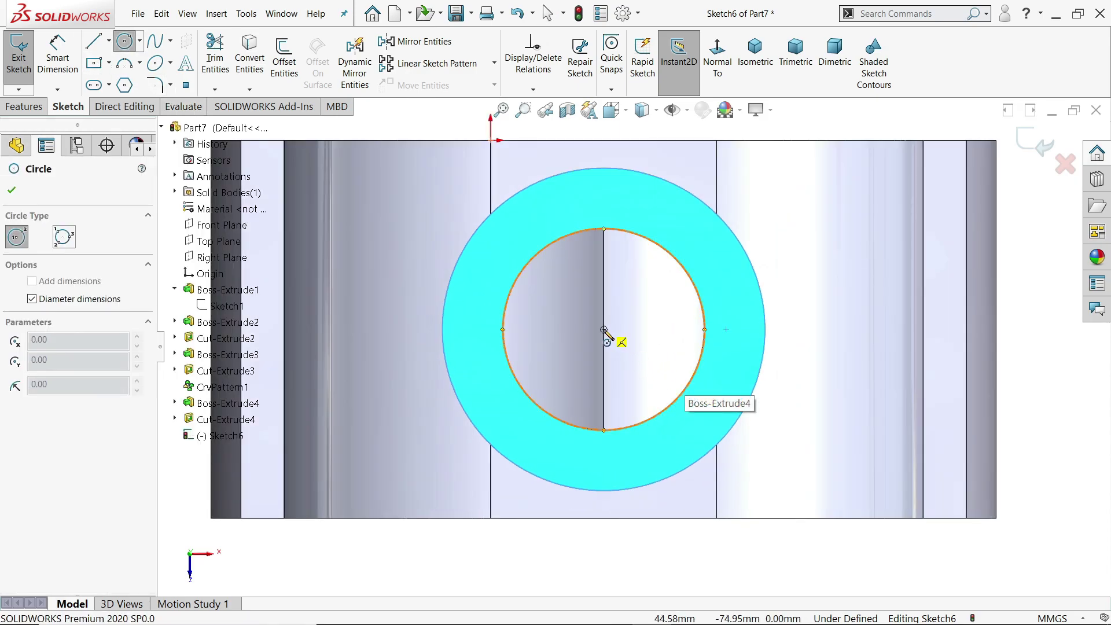
pyautogui.click(603, 329)
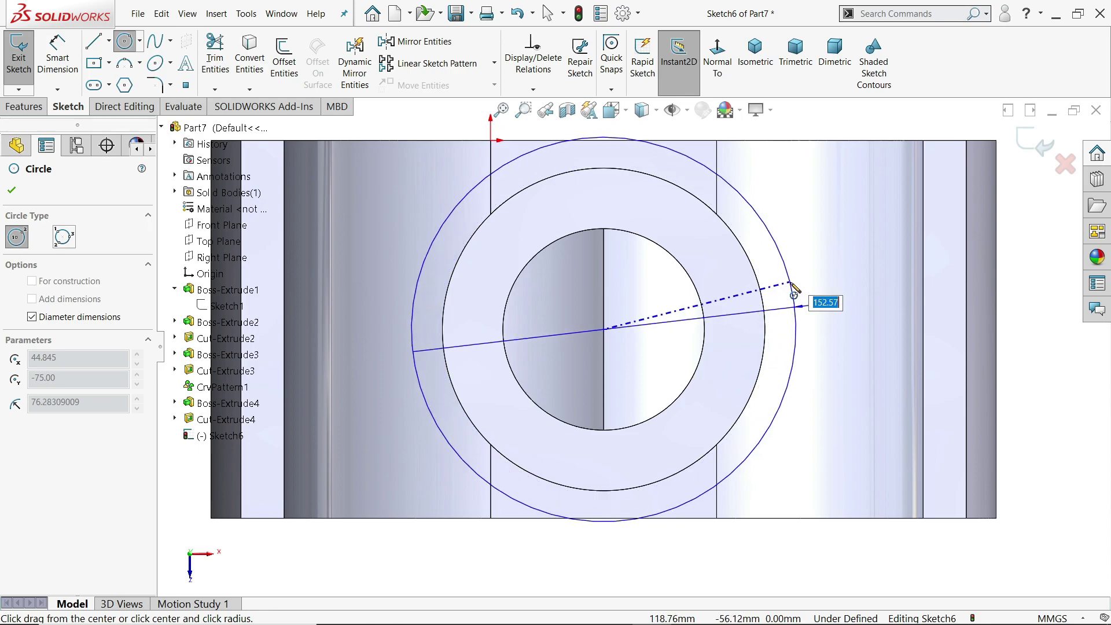
pyautogui.write('160')
pyautogui.press('Return')
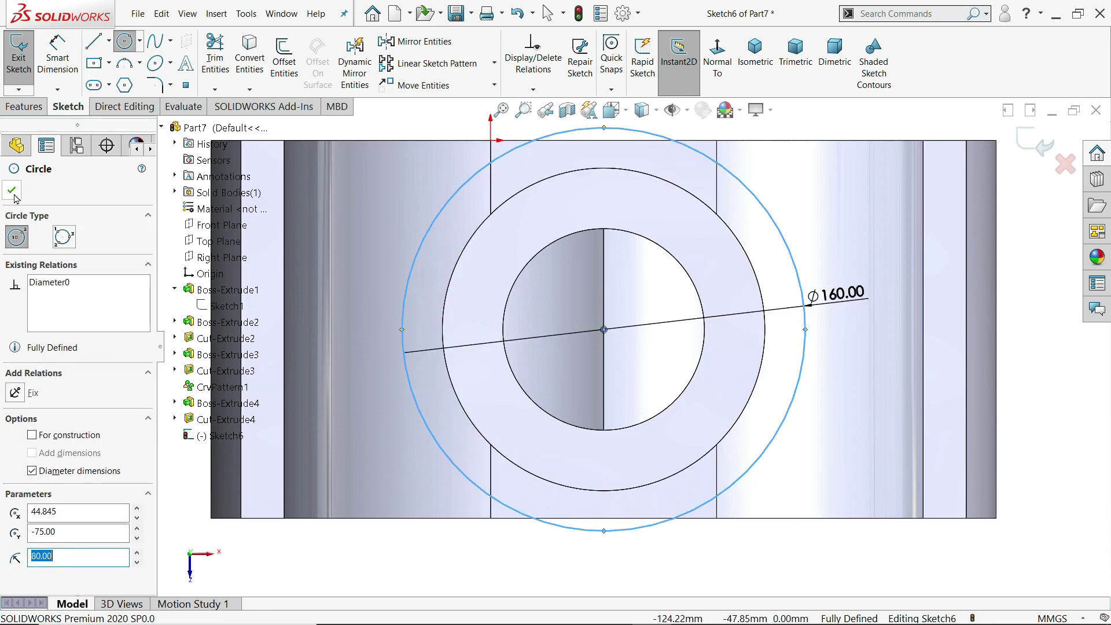
pyautogui.click(13, 192)
# Convert the bore's edge into the sketch and extrude the resulting ring Blind 10 mm outward, merged with the housing body.
pyautogui.click(699, 375)
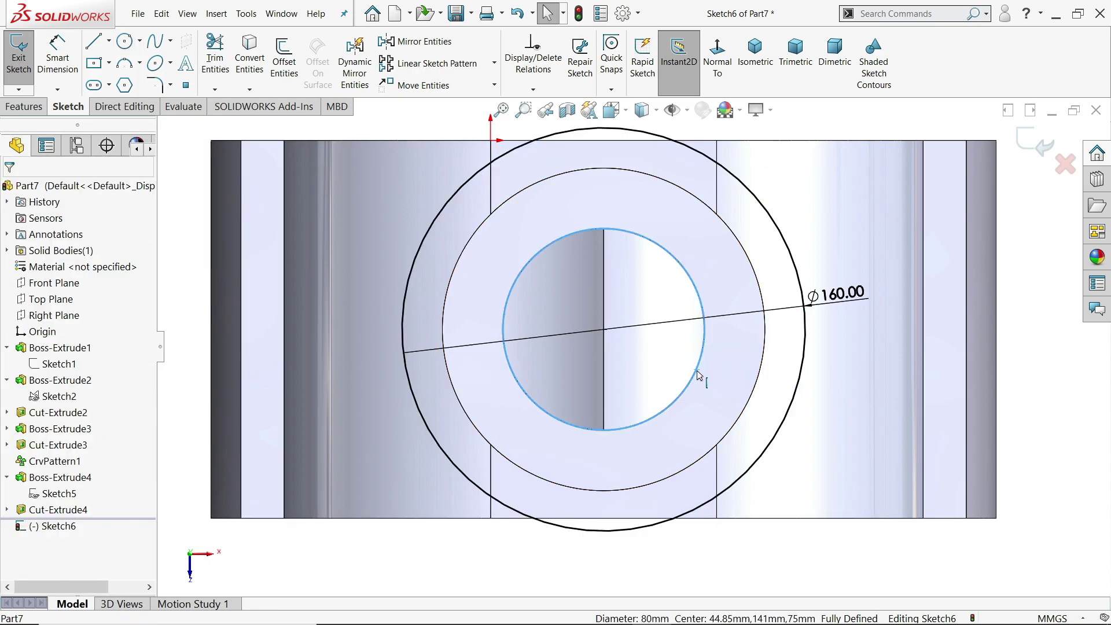
pyautogui.click(253, 65)
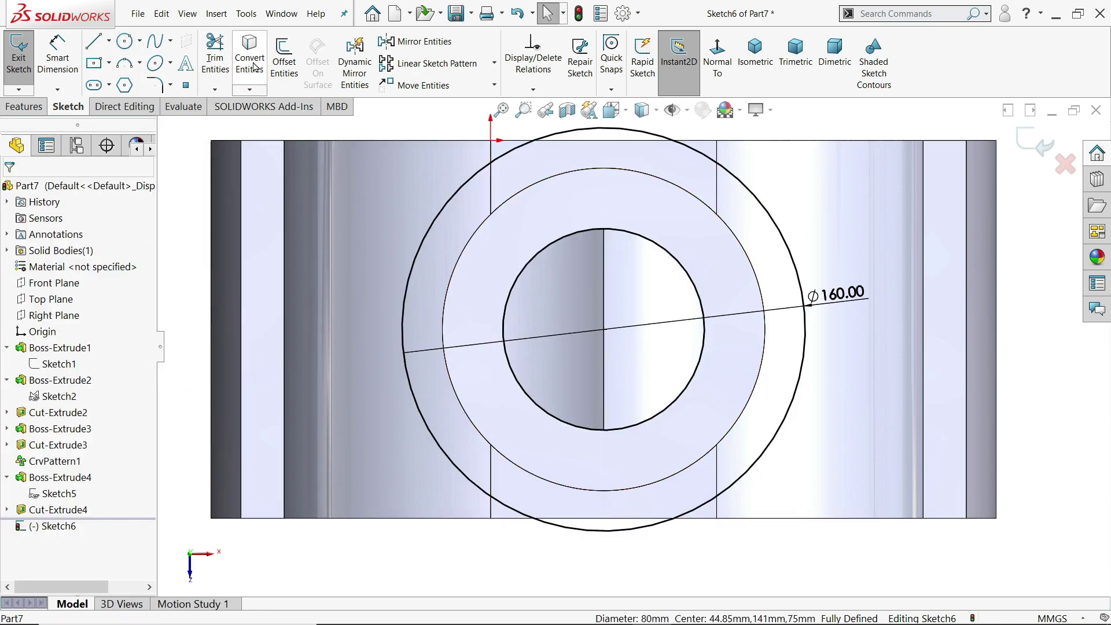
pyautogui.moveTo(693, 356); pyautogui.dragTo(681, 310, button='middle')
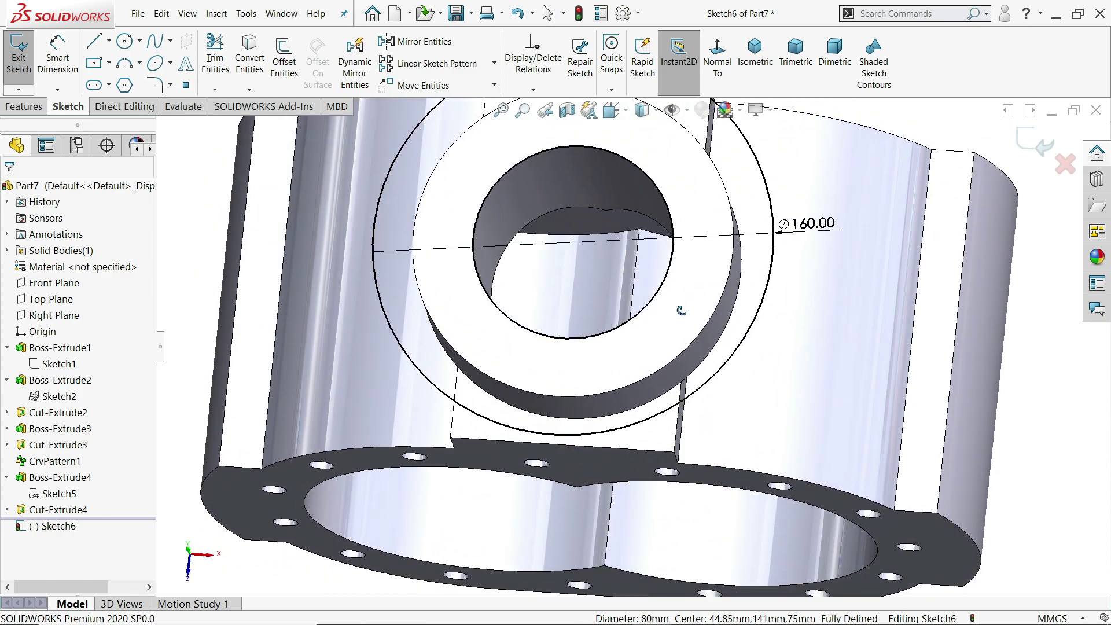
pyautogui.click(25, 109)
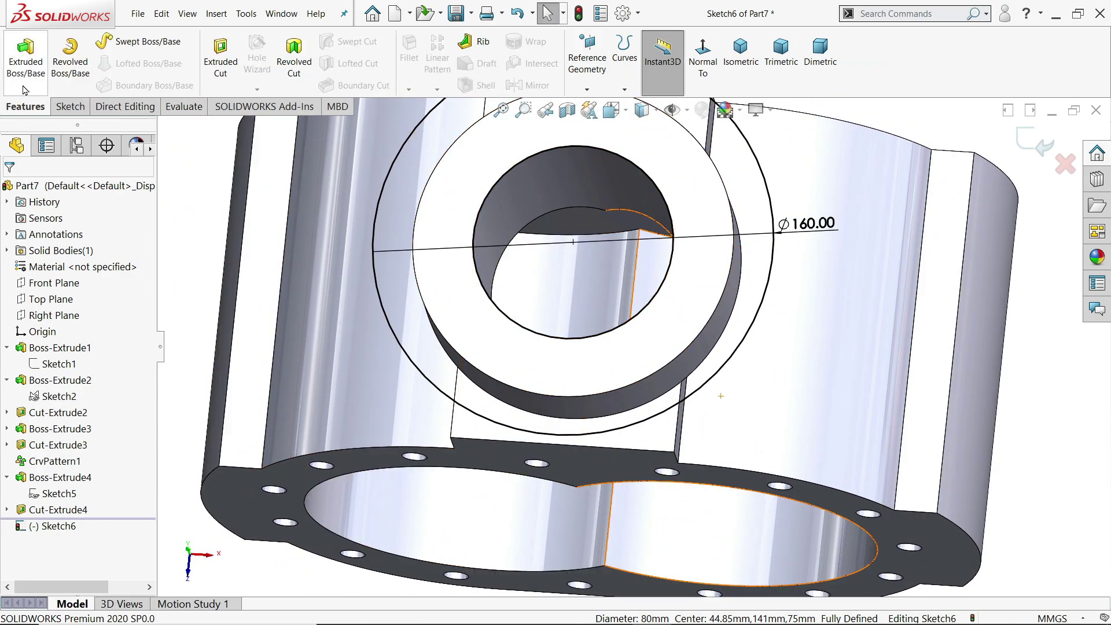
pyautogui.click(25, 60)
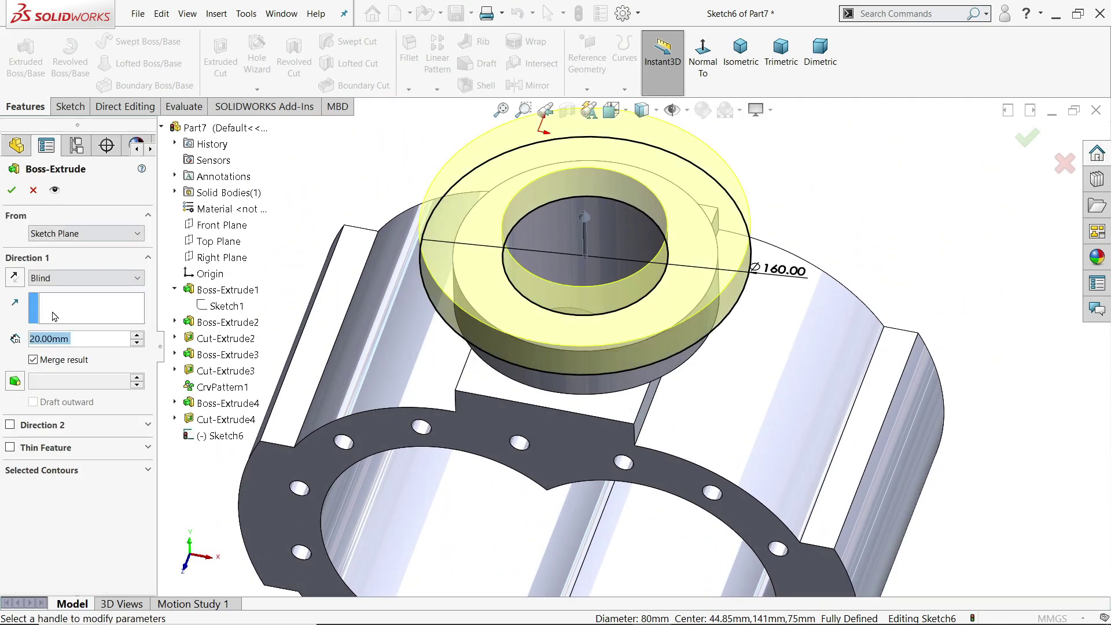
pyautogui.write('10')
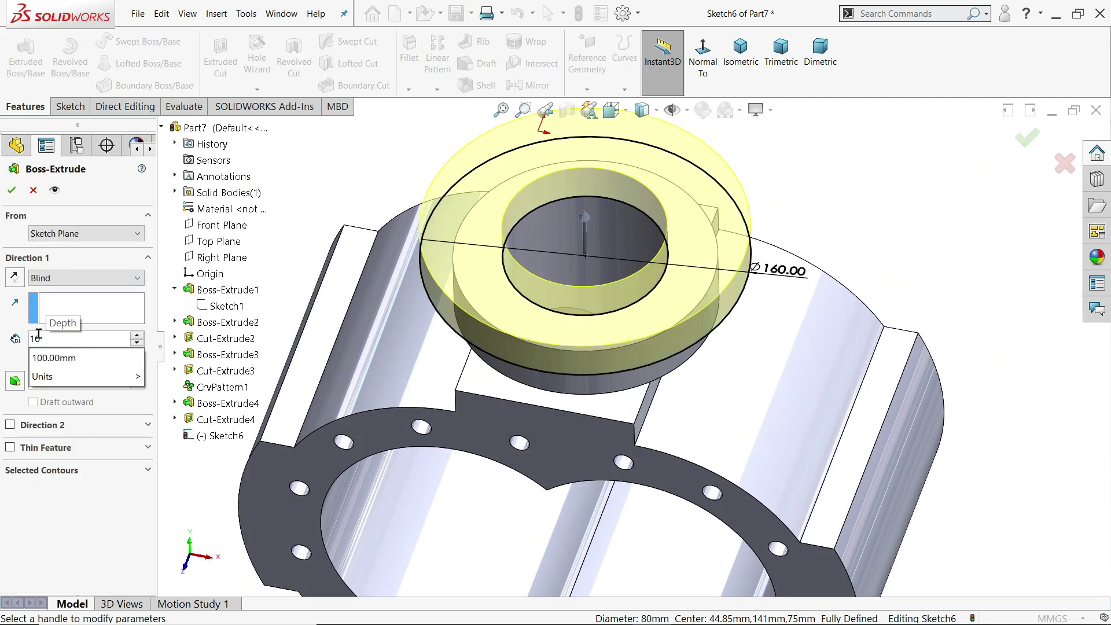
pyautogui.press('Return')
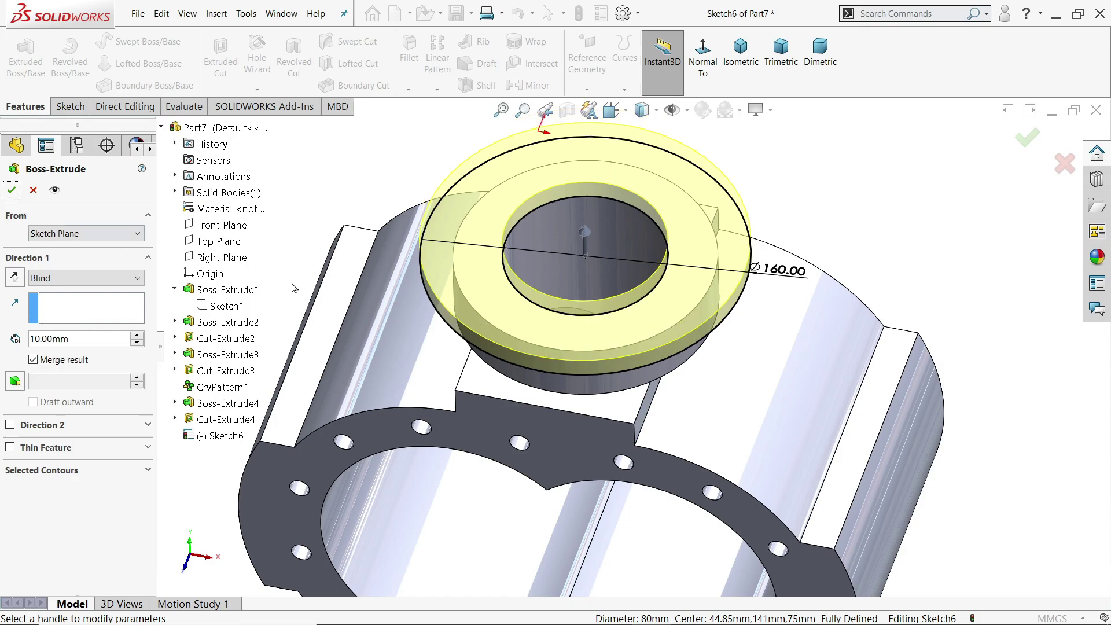
pyautogui.hotkey('ctrl', '1')
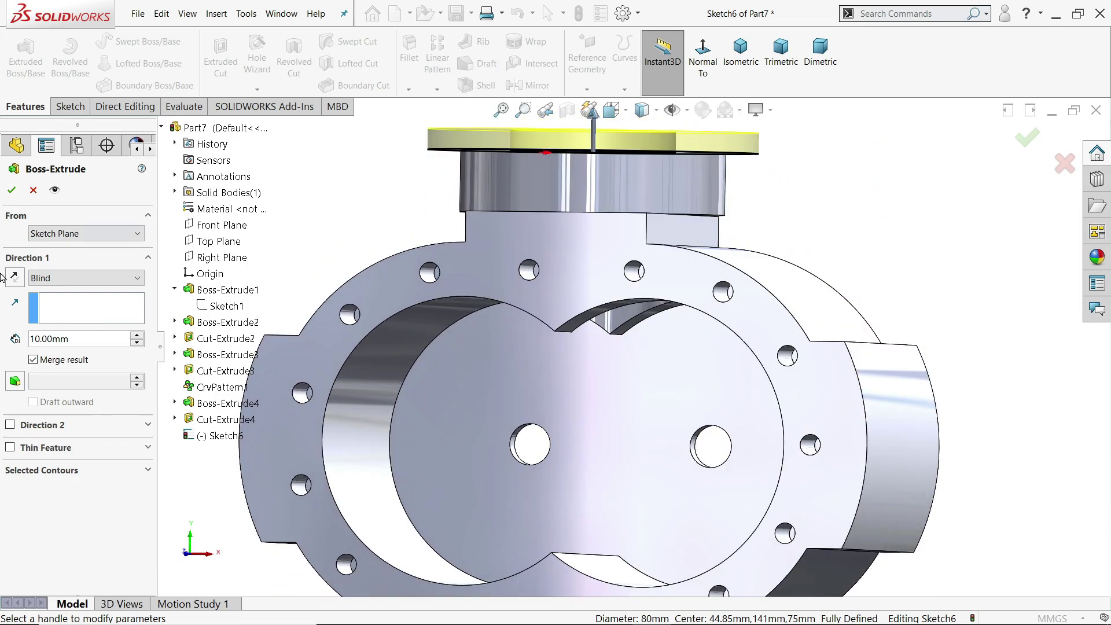
pyautogui.click(12, 191)
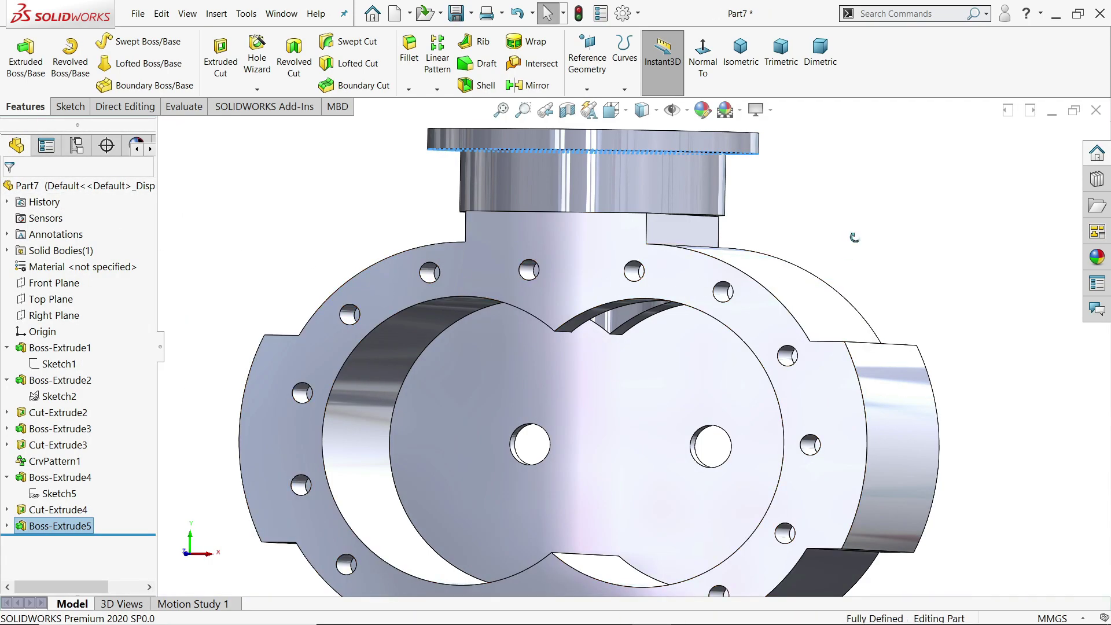
# Start a sketch on the 160 mm flange's outer face and draw a 15 mm diameter circle between the bore and the rim.
pyautogui.moveTo(856, 235); pyautogui.dragTo(858, 363, button='middle')
pyautogui.click(723, 231)
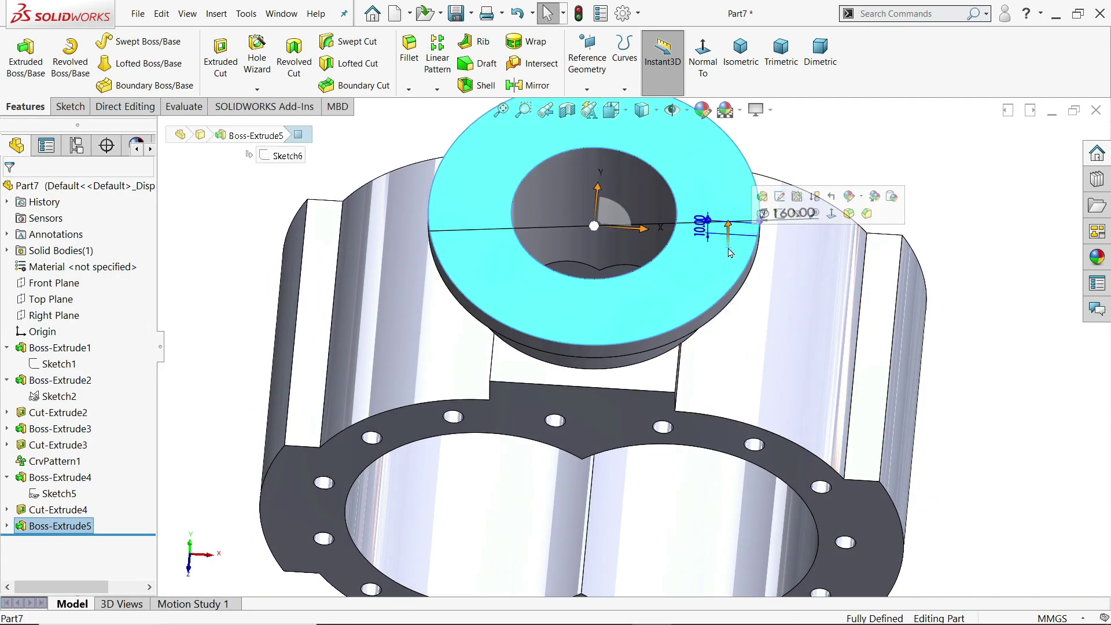
pyautogui.click(783, 217)
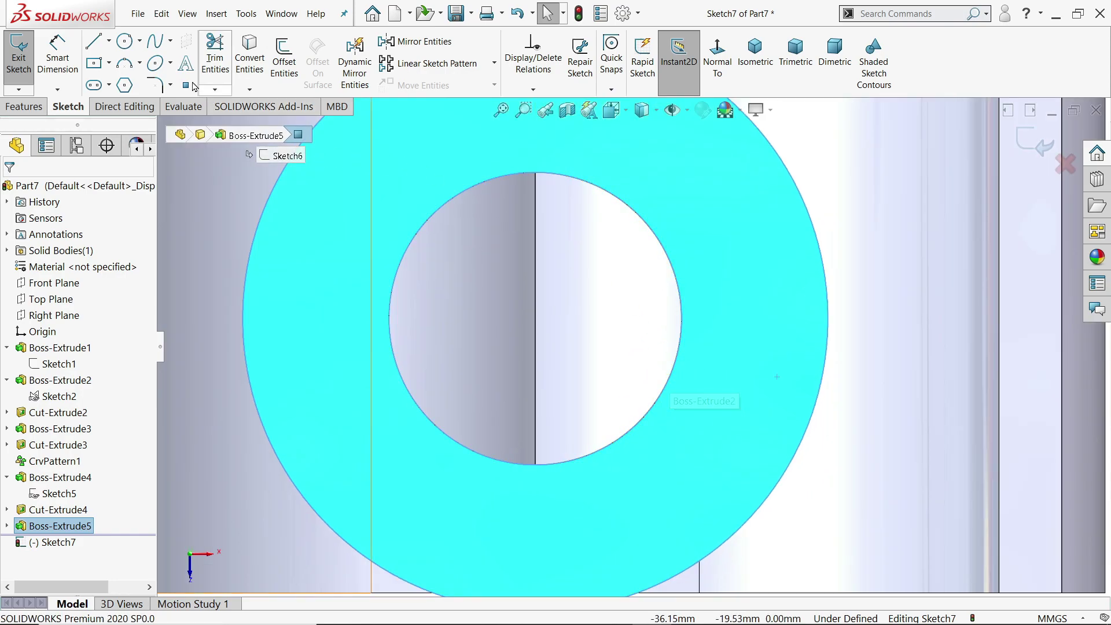
pyautogui.click(124, 40)
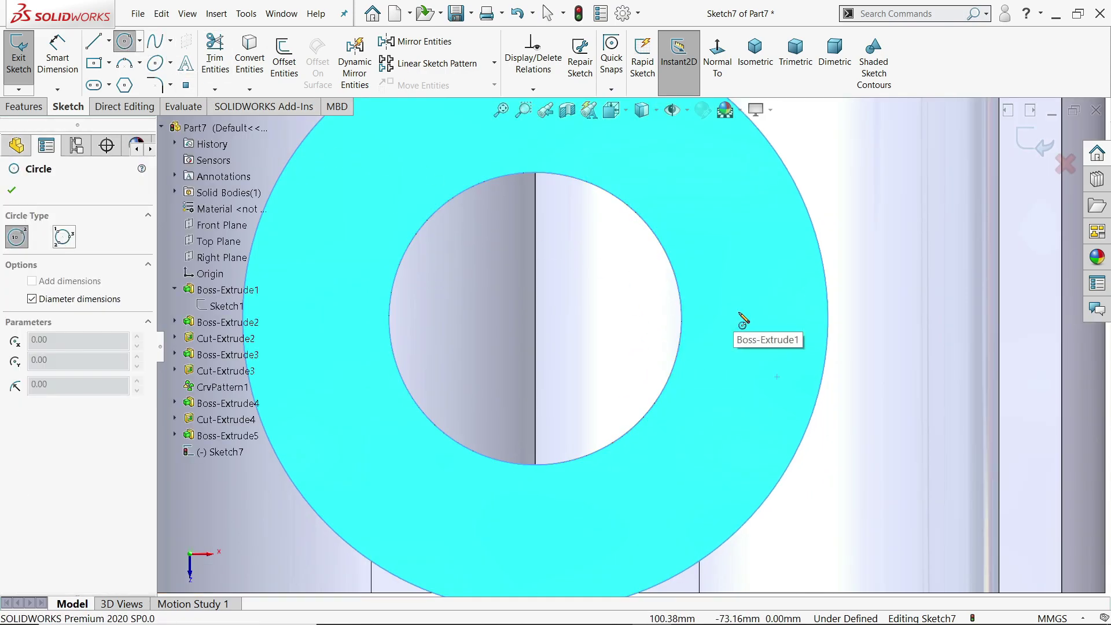
pyautogui.moveTo(738, 313); pyautogui.dragTo(750, 333)
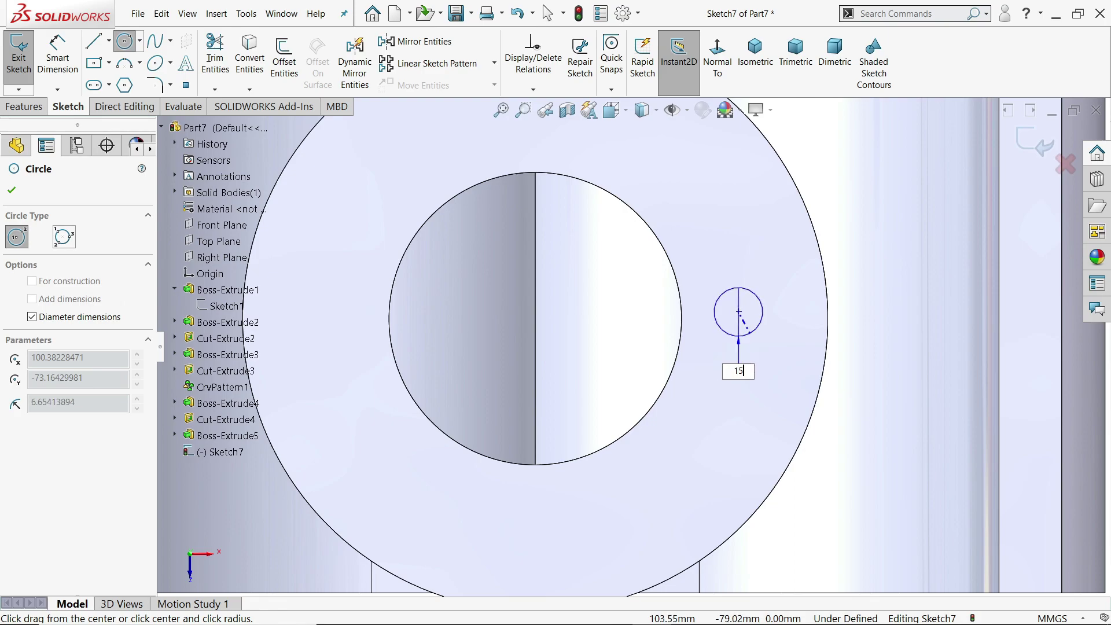
pyautogui.write('15')
pyautogui.press('Return')
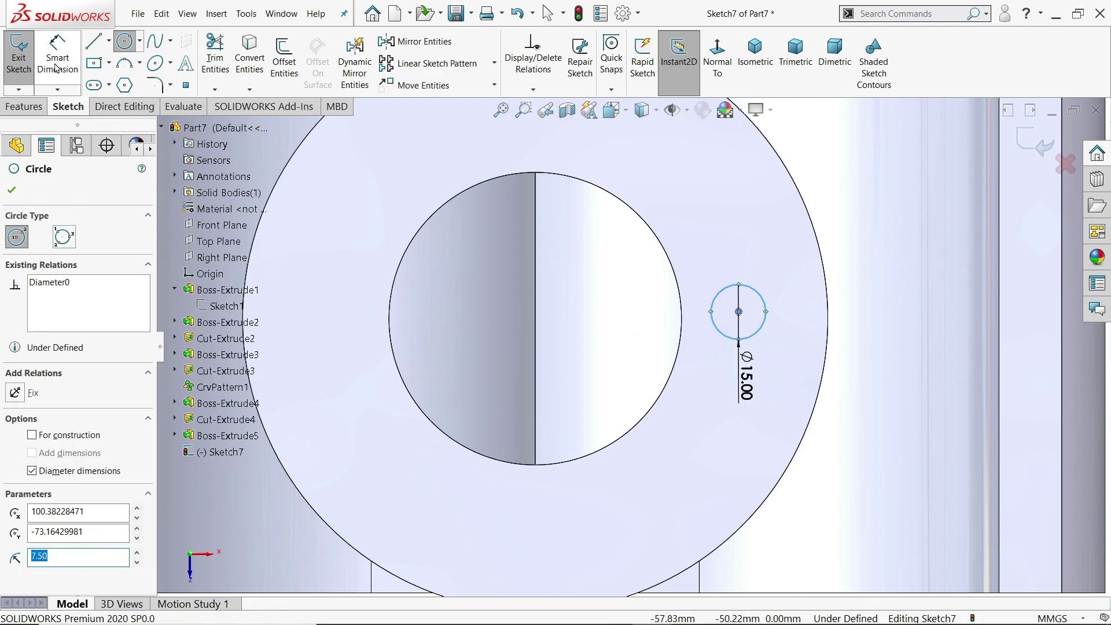
# Dimension the small circle's centre horizontally from the bore's centre edge and set the distance to 52 mm.
pyautogui.click(57, 68)
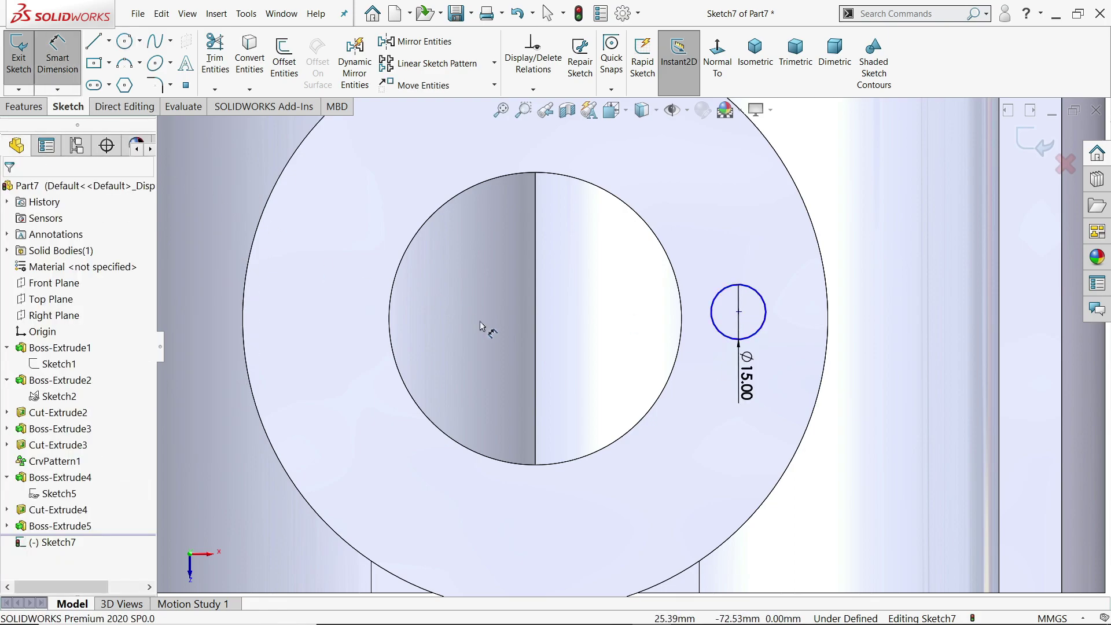
pyautogui.click(739, 312)
pyautogui.click(678, 365)
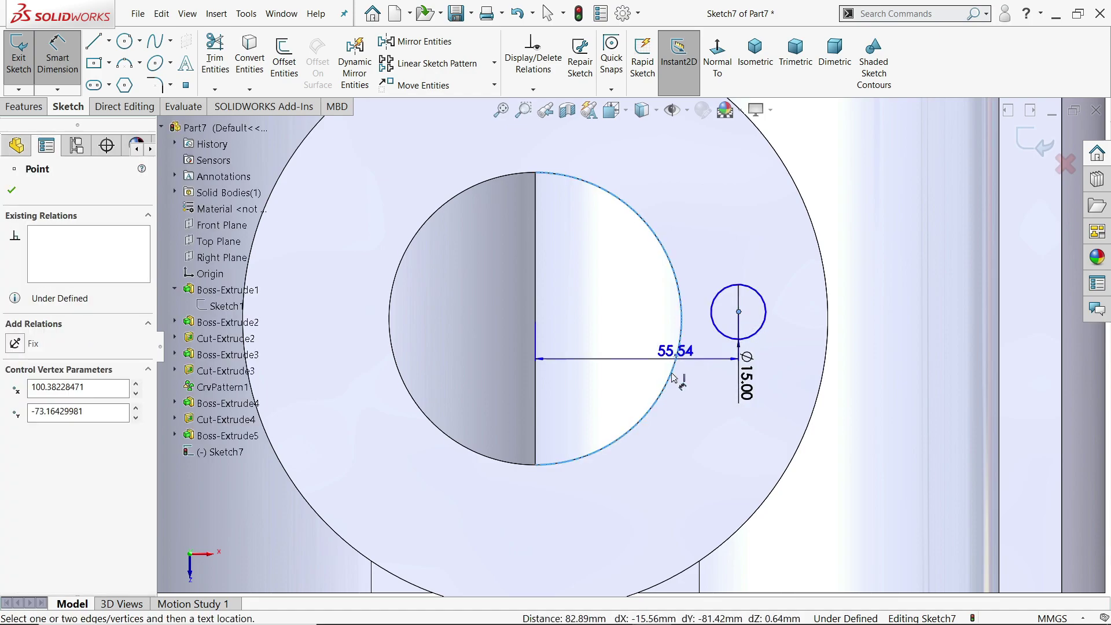
pyautogui.click(634, 492)
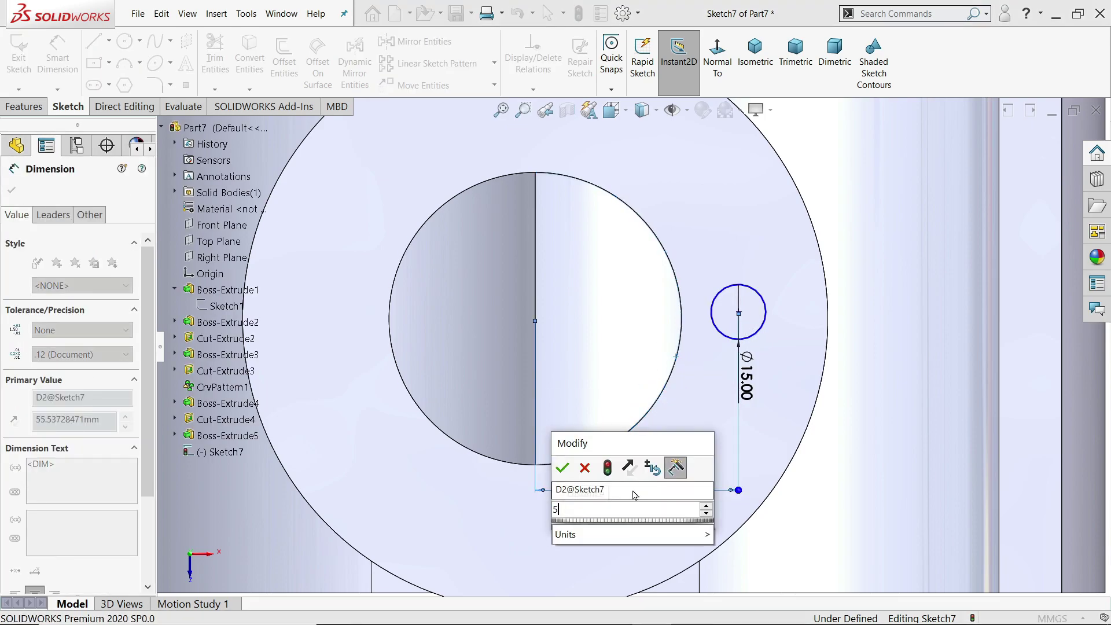
pyautogui.press('Return')
pyautogui.click(12, 190)
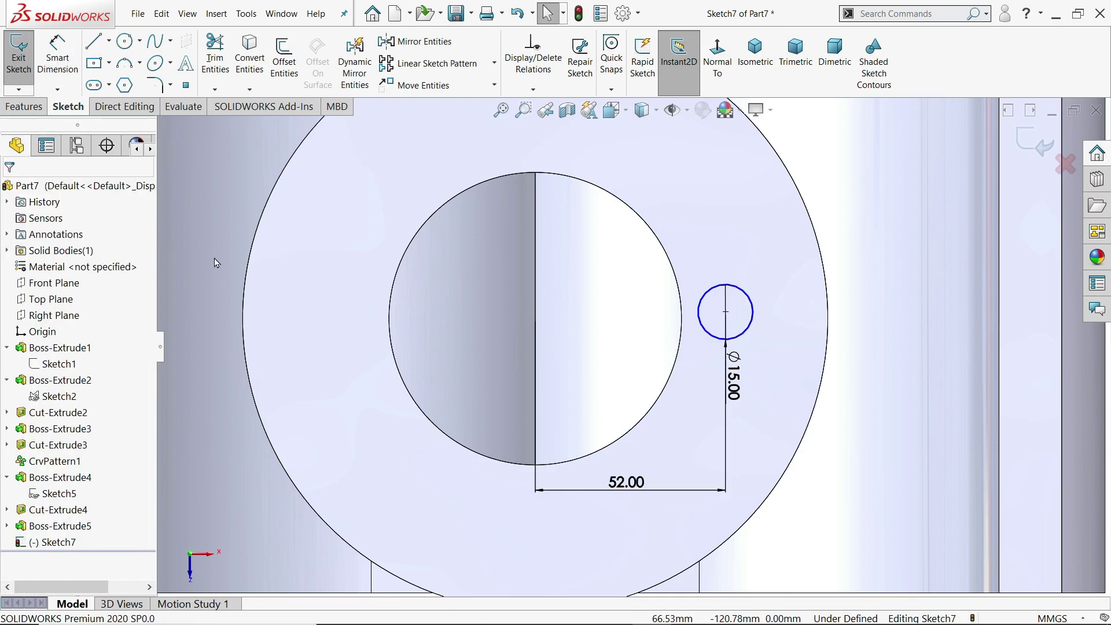
pyautogui.scroll(4, 451, 326)
pyautogui.scroll(-2, 627, 347)
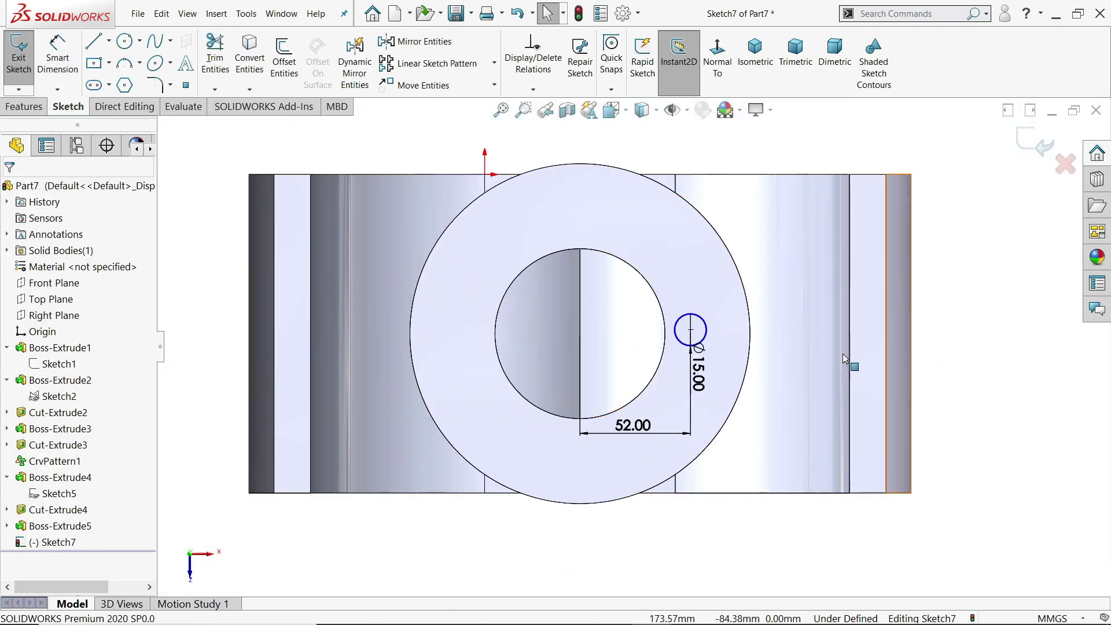
# Draw a centerline from the 15 mm circle's centre to the midpoint of the bore's centre edge and make it horizontal.
pyautogui.scroll(-2, 636, 344)
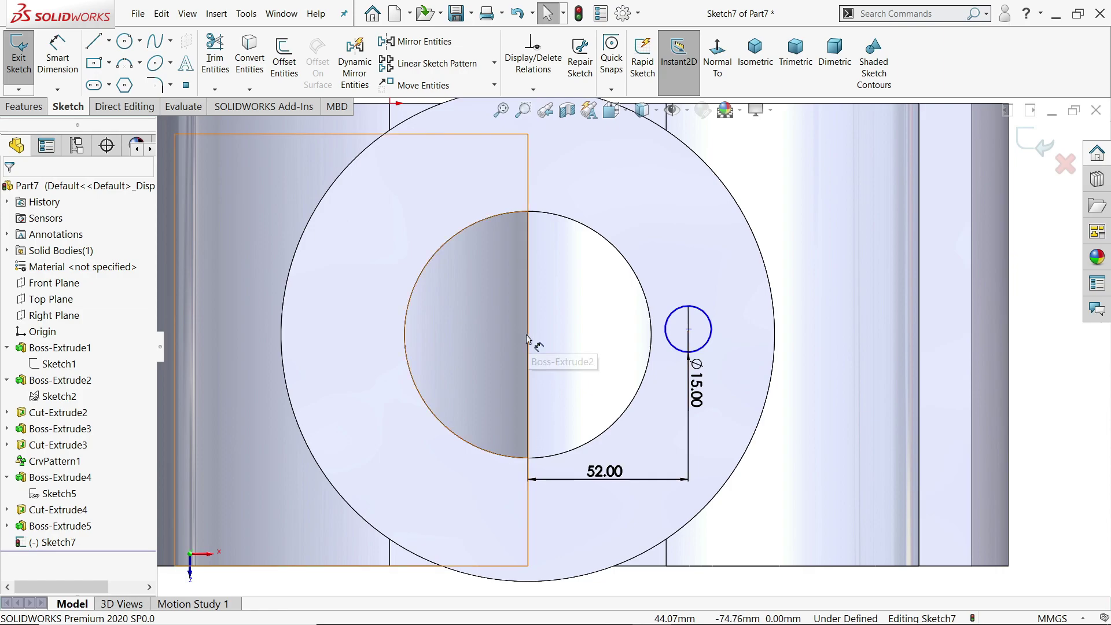
pyautogui.click(109, 41)
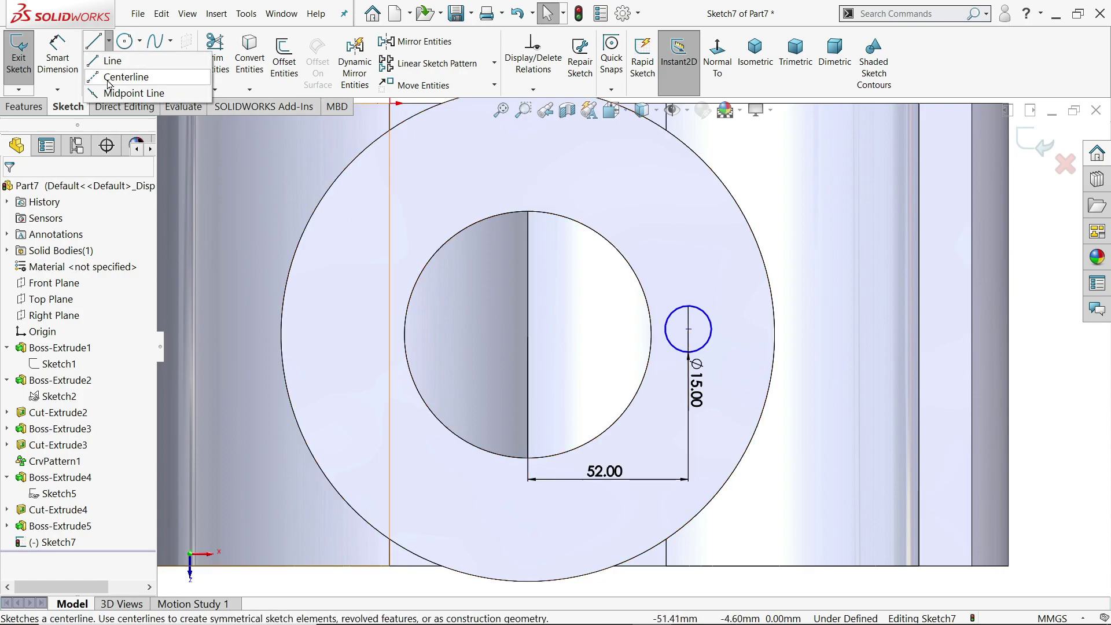
pyautogui.click(124, 77)
pyautogui.click(688, 329)
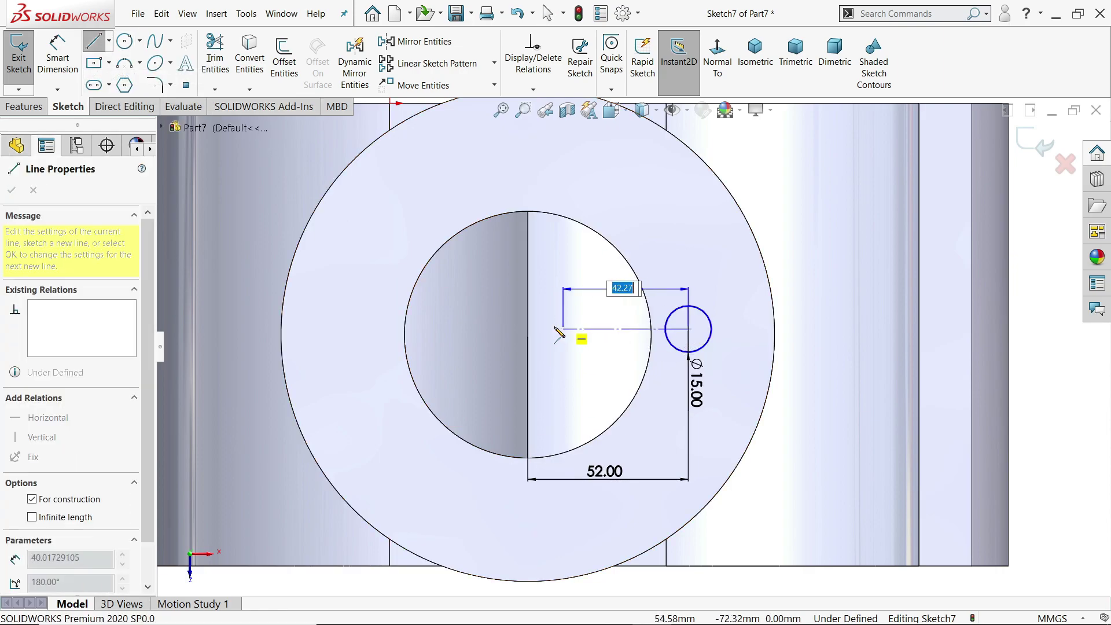
pyautogui.click(529, 339)
pyautogui.rightClick(556, 287)
pyautogui.click(596, 299)
pyautogui.click(599, 337)
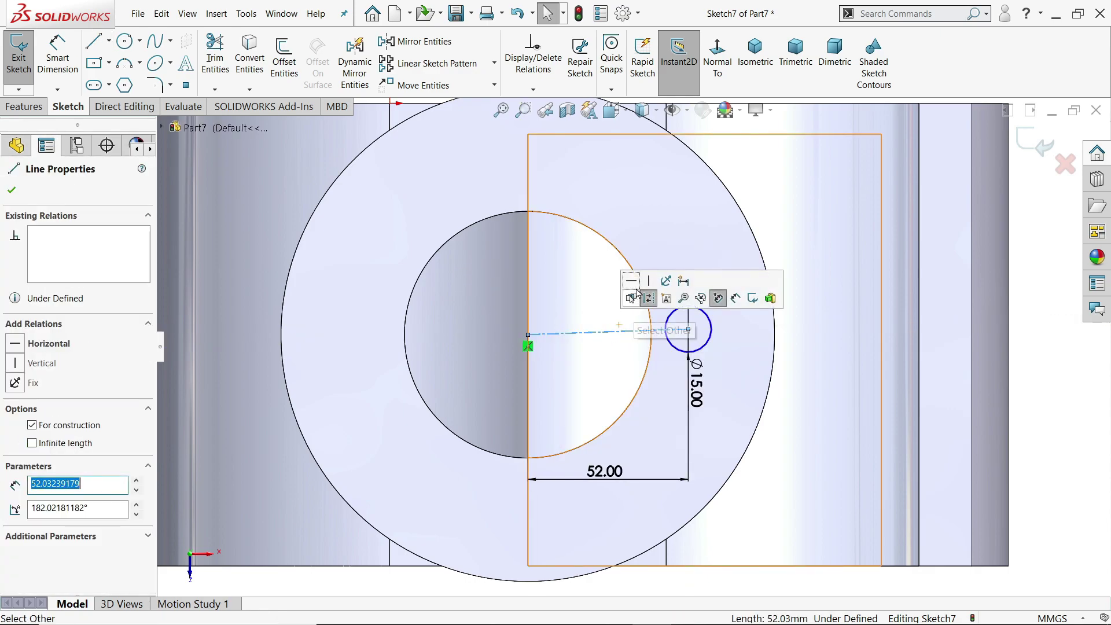
pyautogui.click(631, 287)
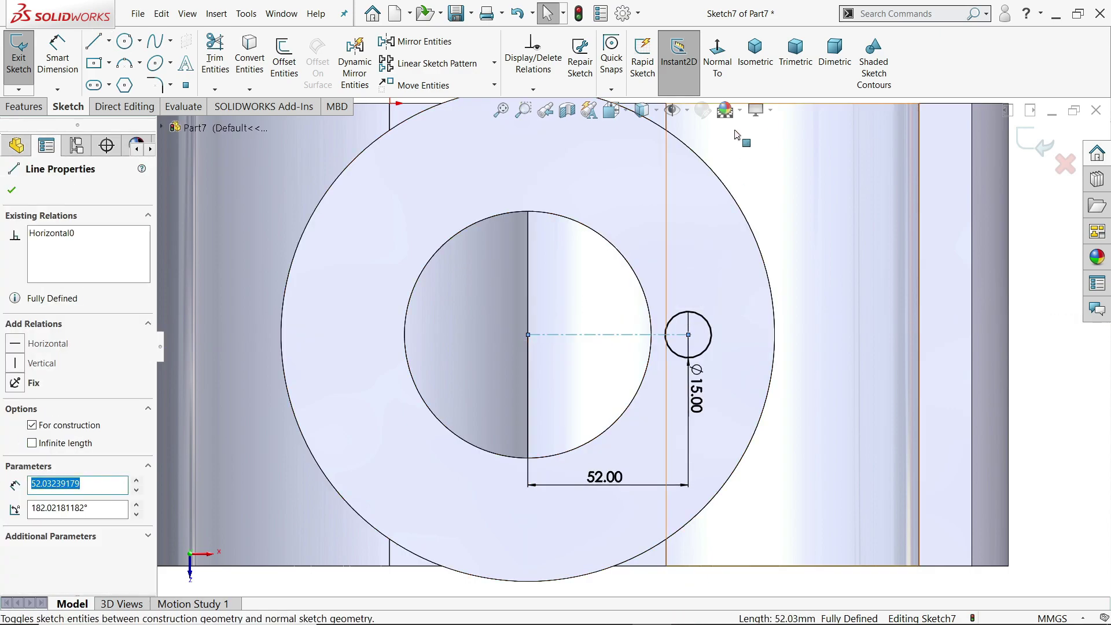
# Cut-extrude the 15 mm circle Blind 40 mm down through the round flange into the boss.
pyautogui.click(754, 55)
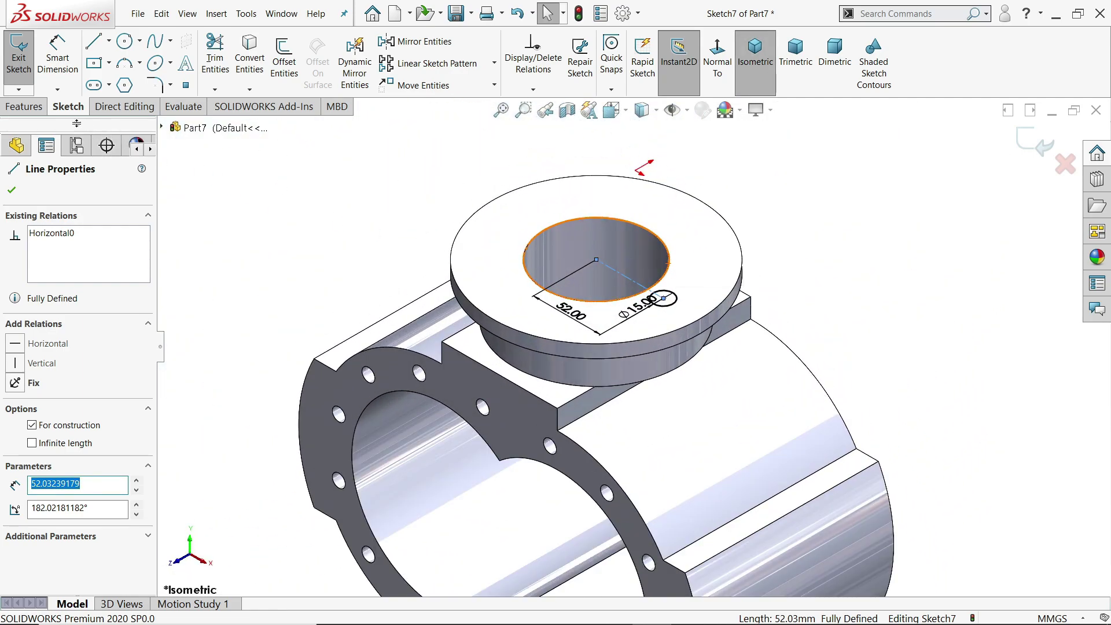
pyautogui.click(24, 108)
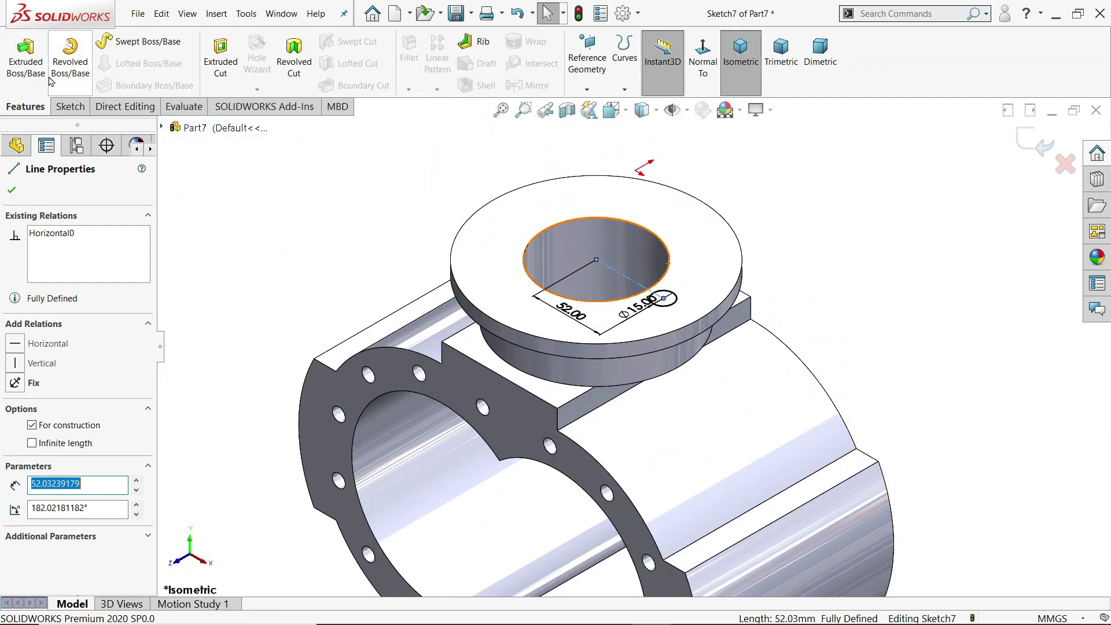
pyautogui.click(220, 58)
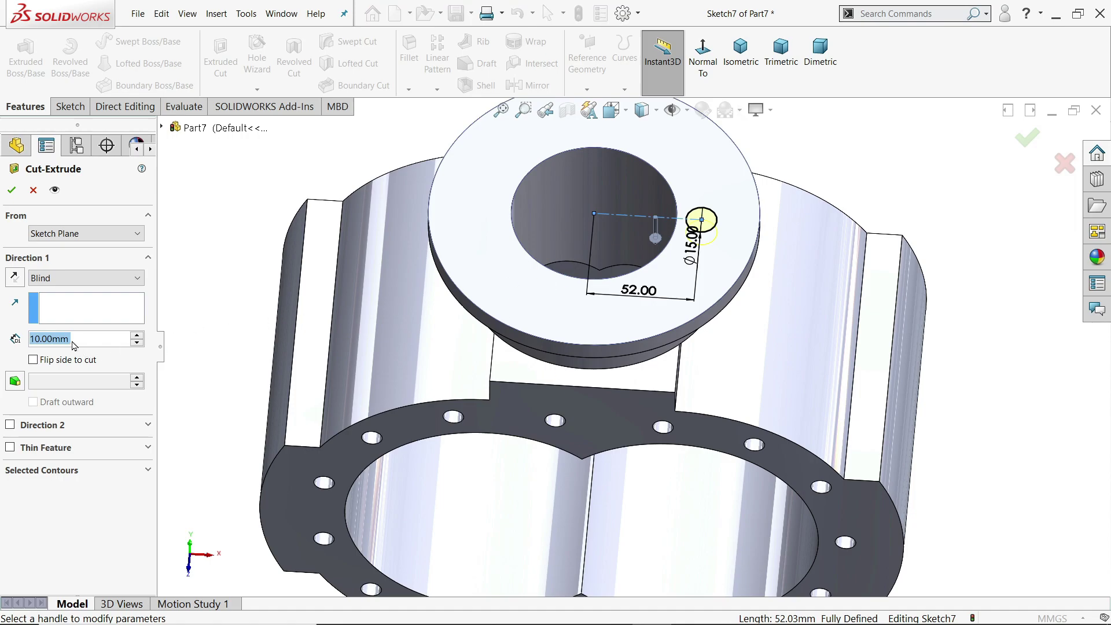
pyautogui.write('10')
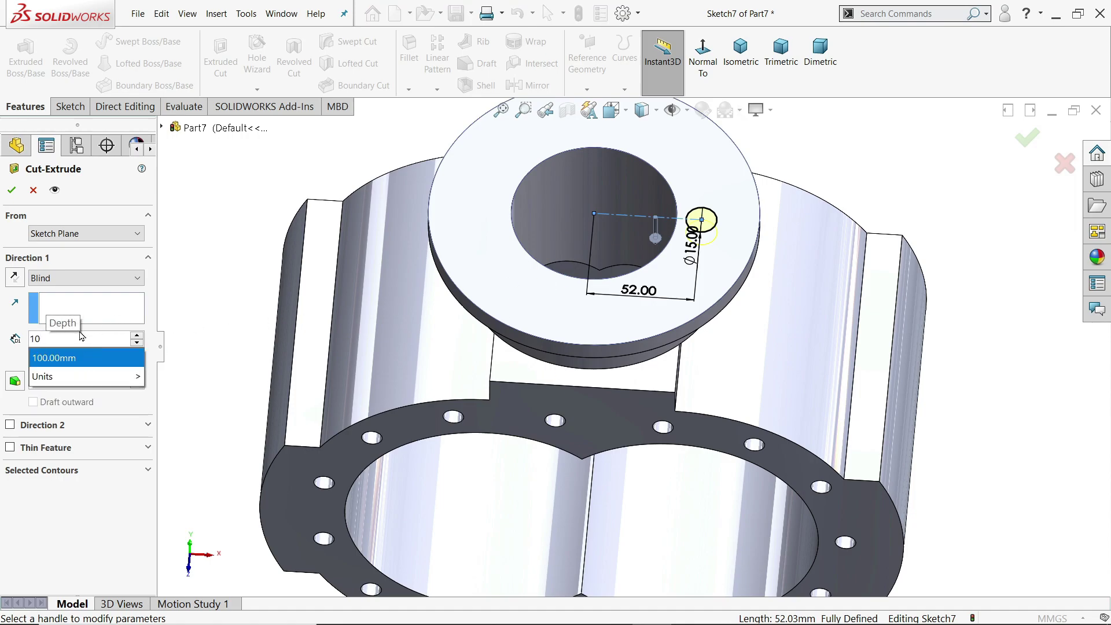
pyautogui.press('BackSpace')
pyautogui.press('BackSpace')
pyautogui.write('40')
pyautogui.press('Return')
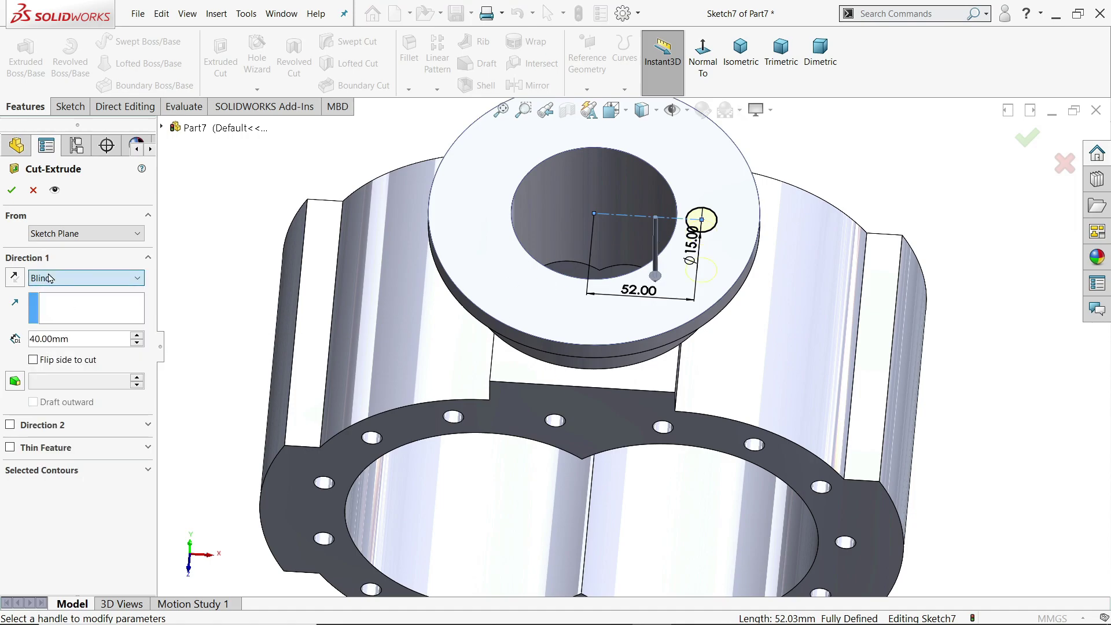
pyautogui.moveTo(255, 347); pyautogui.dragTo(256, 256, button='middle')
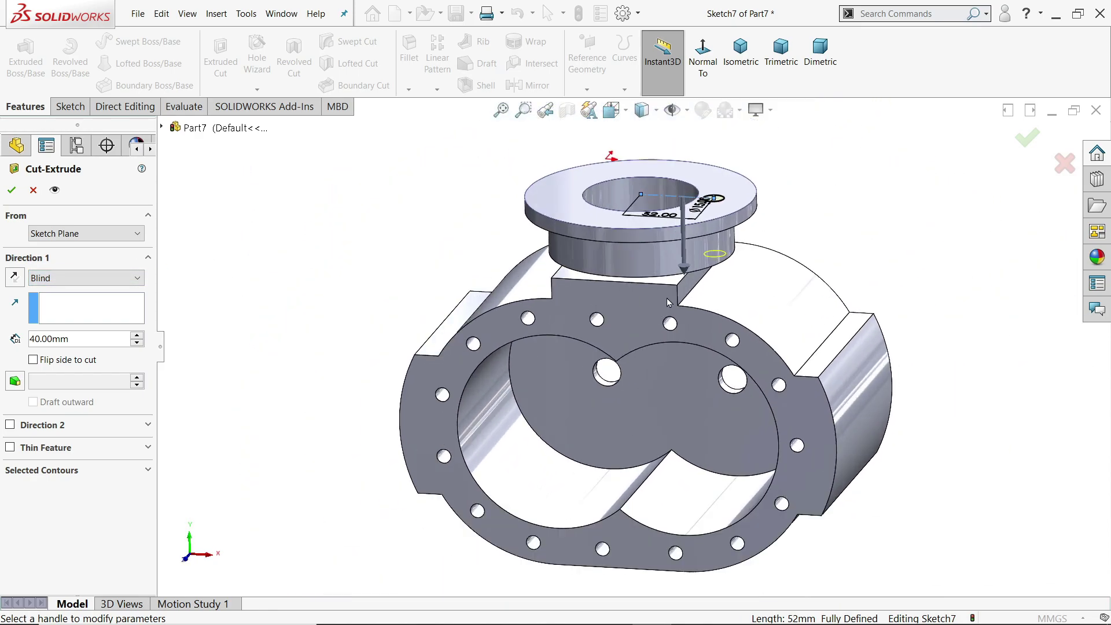
pyautogui.scroll(-2, 688, 255)
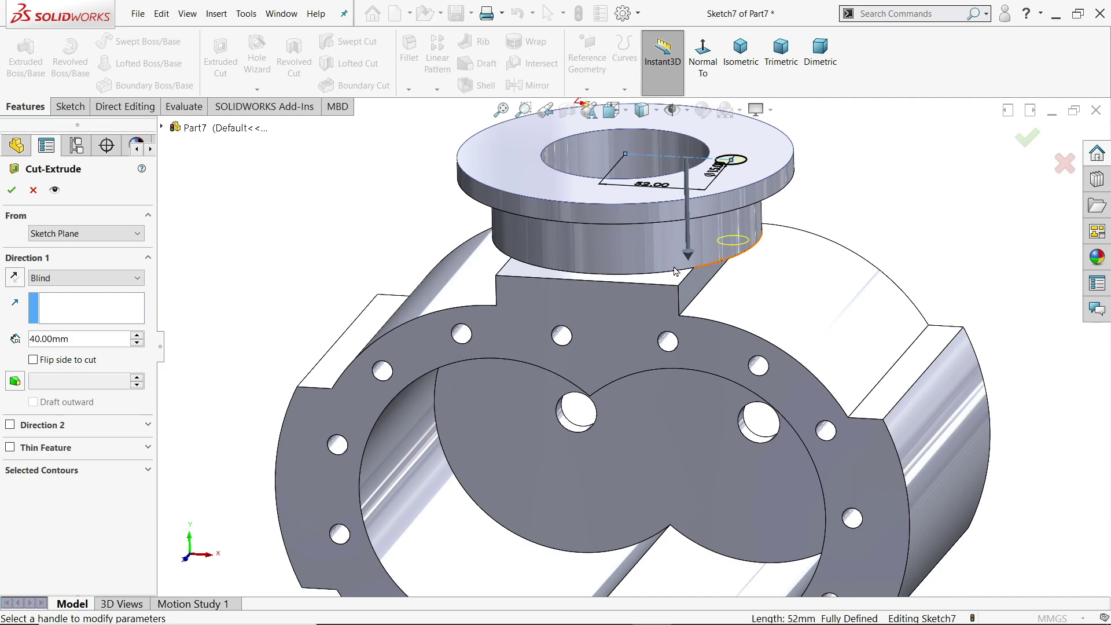
pyautogui.click(11, 194)
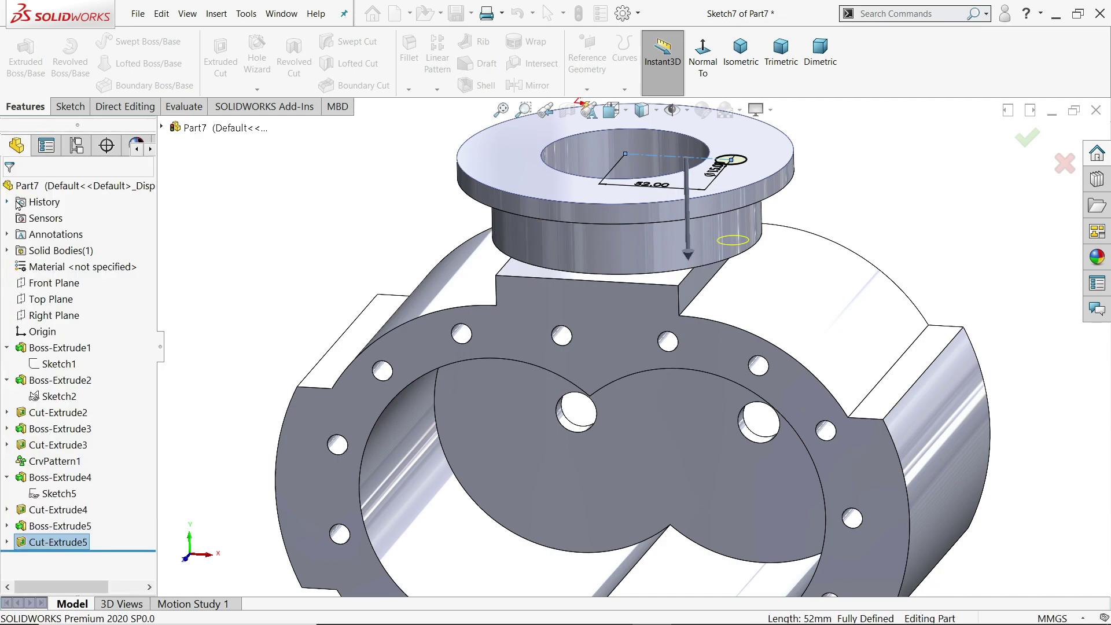
pyautogui.moveTo(344, 279); pyautogui.dragTo(347, 315, button='middle')
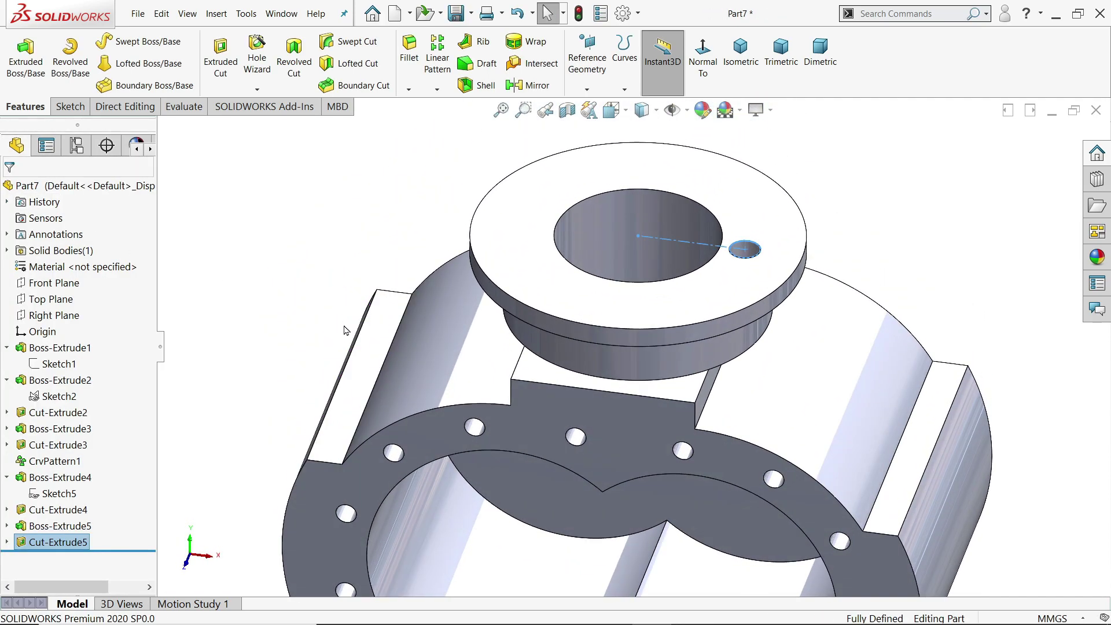
# Edit the 128 mm round boss's extrusion and add a second direction that extends it down to the curved housing body.
pyautogui.click(60, 477)
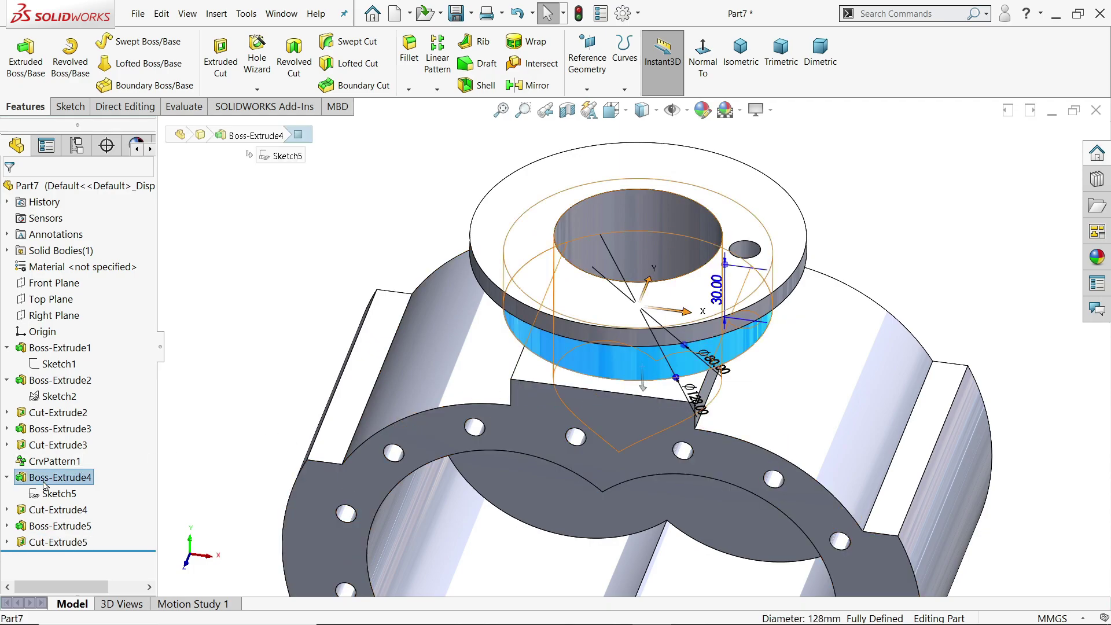
pyautogui.click(59, 477)
pyautogui.click(55, 452)
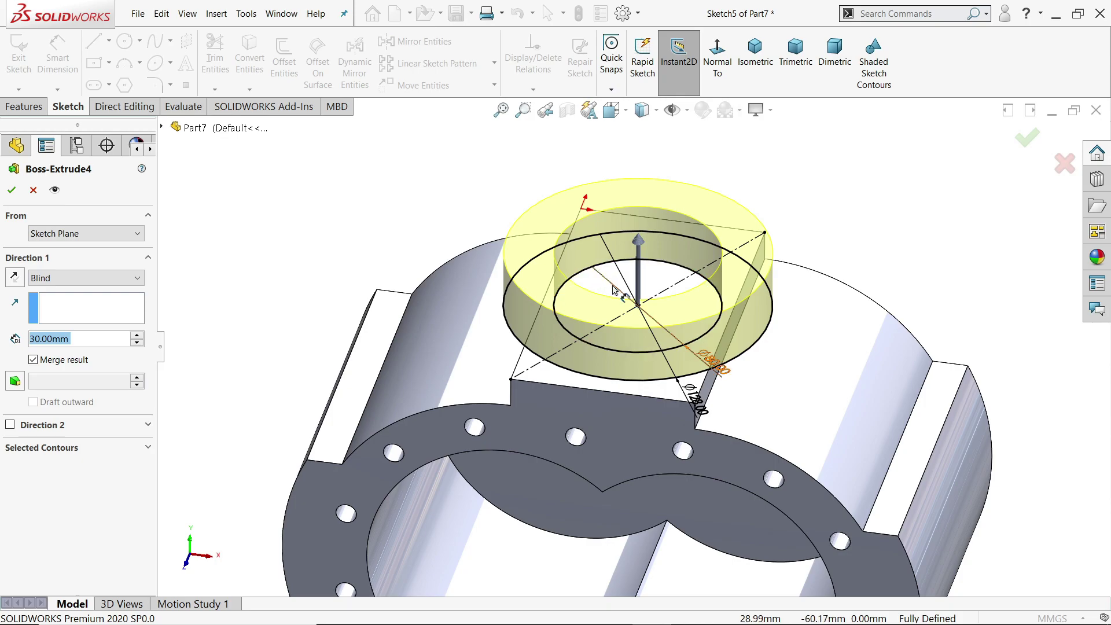
pyautogui.click(10, 425)
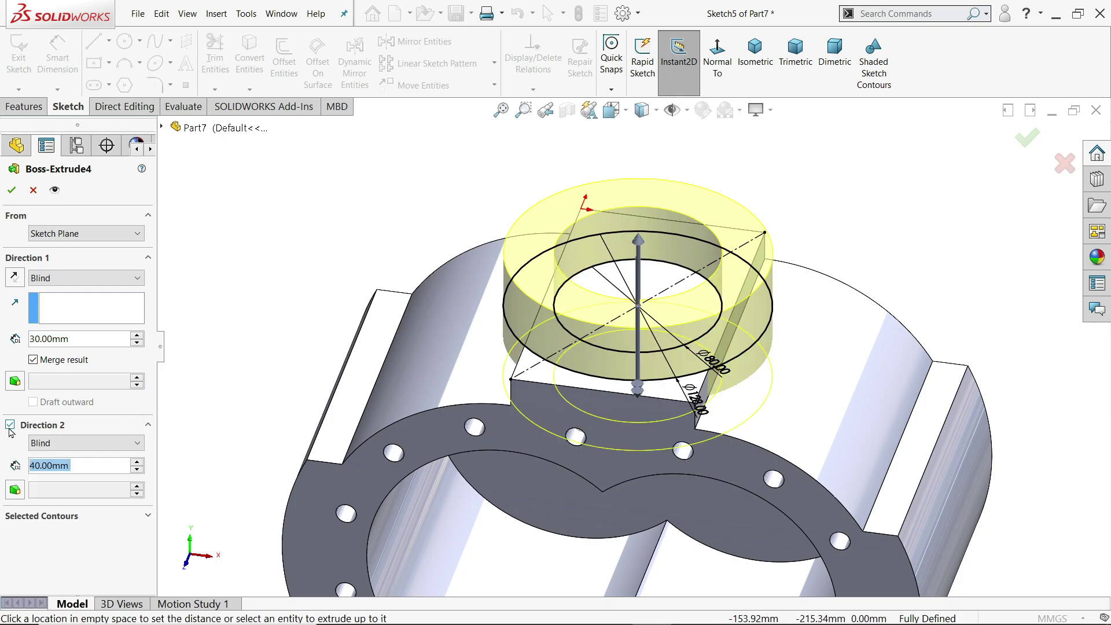
pyautogui.moveTo(219, 393); pyautogui.dragTo(241, 300, button='middle')
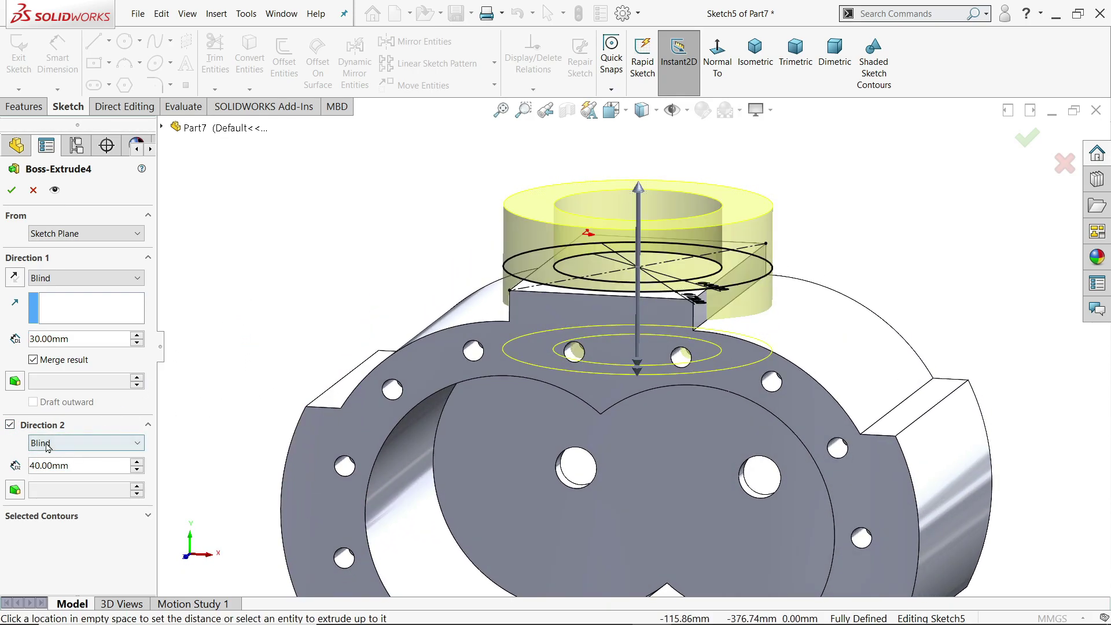
pyautogui.click(48, 447)
pyautogui.click(64, 483)
pyautogui.moveTo(242, 335); pyautogui.dragTo(188, 352, button='middle')
pyautogui.click(11, 189)
pyautogui.moveTo(292, 321); pyautogui.dragTo(540, 314, button='middle')
pyautogui.scroll(-3, 756, 317)
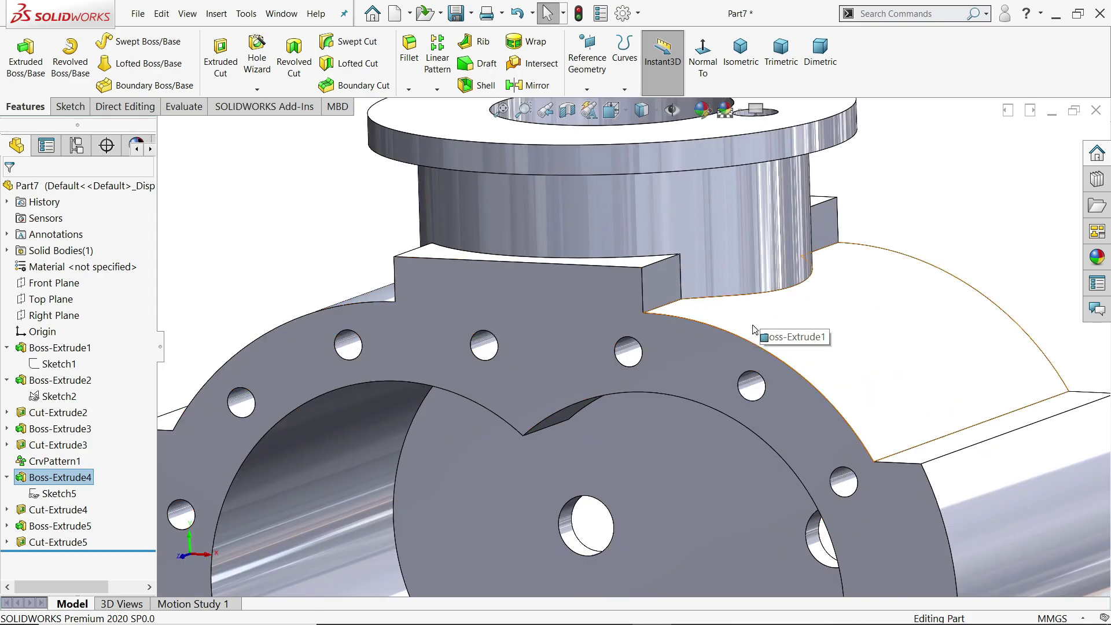
# Turn off RealView Graphics for the model display.
pyautogui.scroll(3, 754, 329)
pyautogui.click(756, 109)
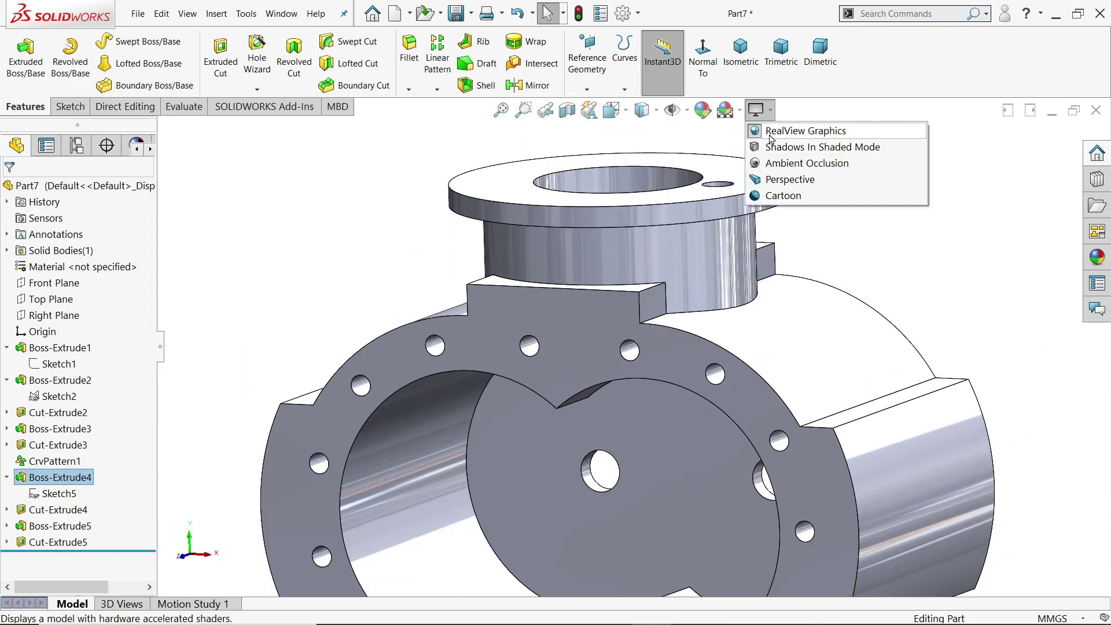
pyautogui.click(770, 132)
# Circular-pattern the 15 mm hole cut around the round flange's rim face, with 8 equally spaced instances over 360 degrees.
pyautogui.moveTo(790, 282)
pyautogui.mouseDown(button='middle')
pyautogui.moveTo(798, 265)
pyautogui.moveTo(816, 289)
pyautogui.moveTo(818, 374)
pyautogui.mouseUp(button='middle')
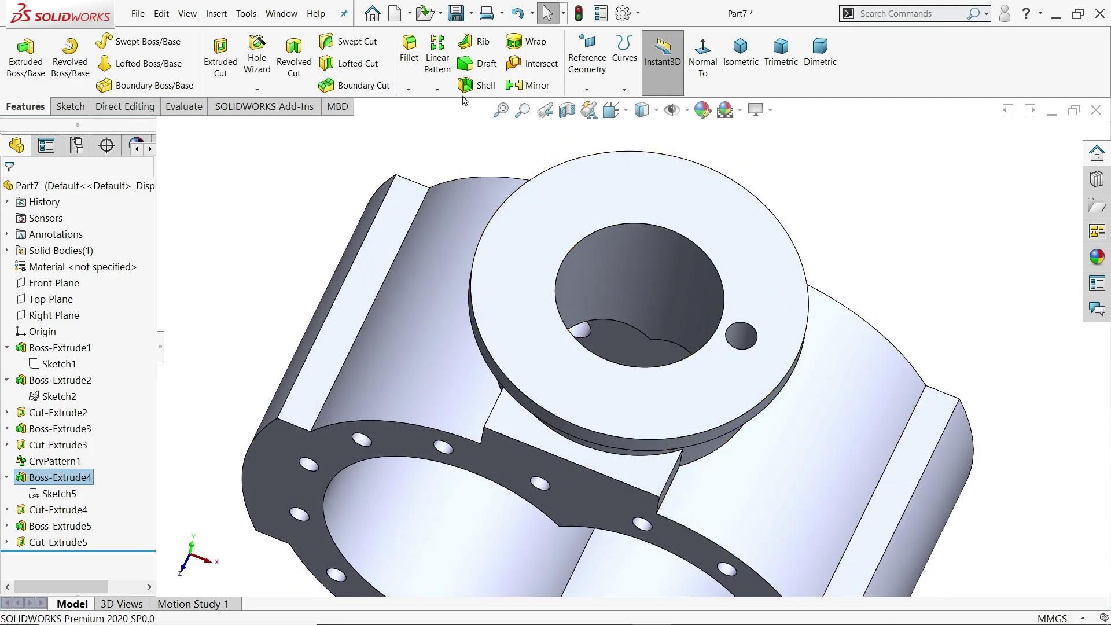
pyautogui.click(436, 89)
pyautogui.click(453, 118)
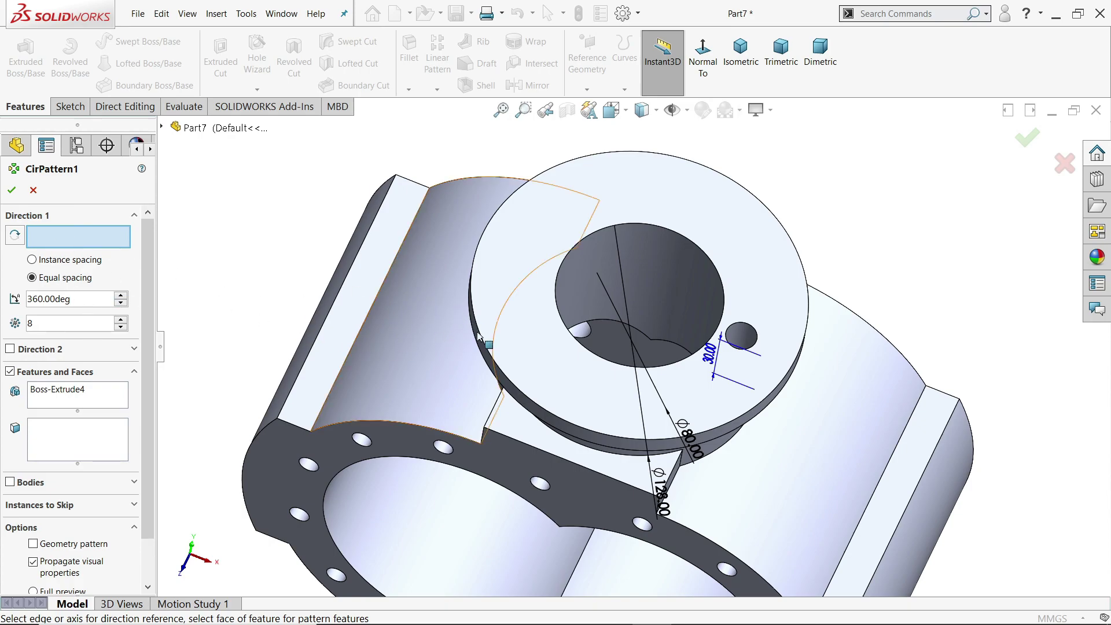
pyautogui.click(496, 369)
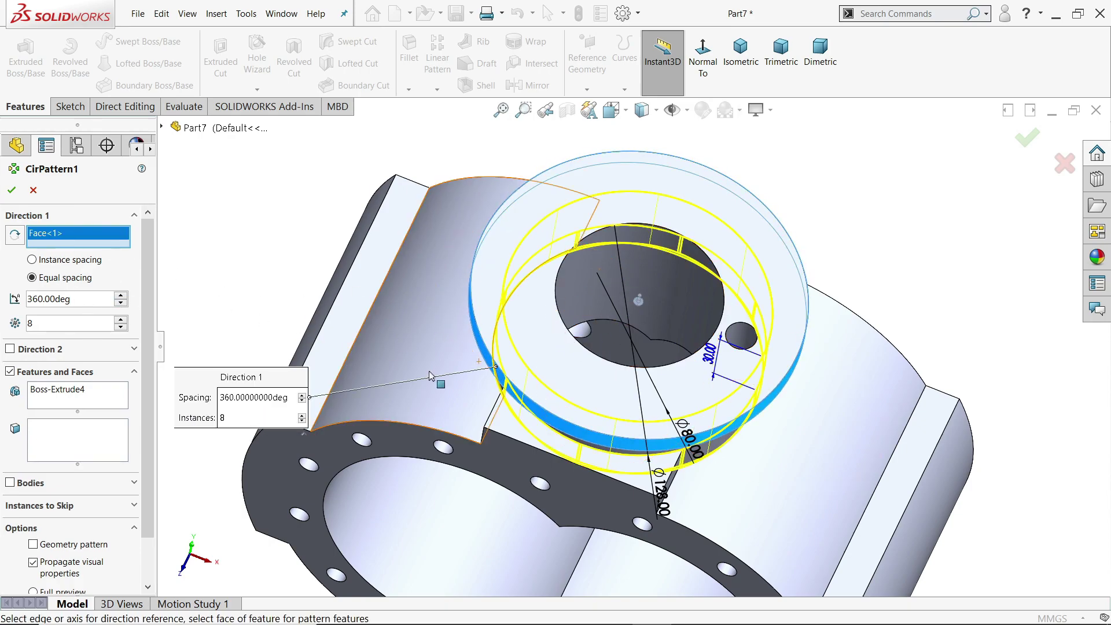
pyautogui.rightClick(68, 406)
pyautogui.click(92, 413)
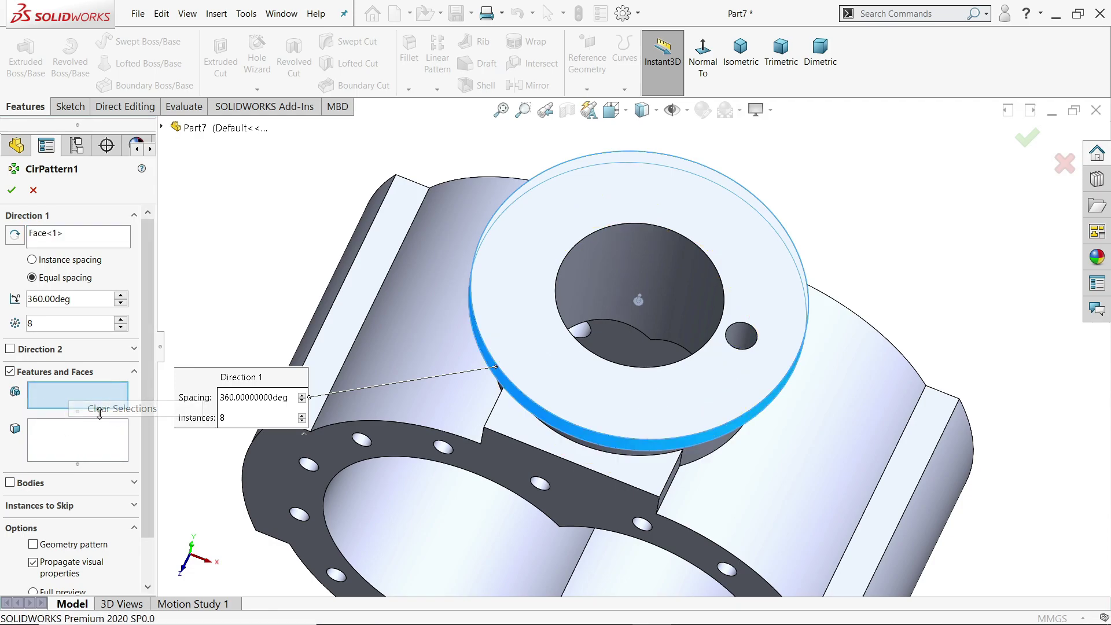
pyautogui.click(754, 342)
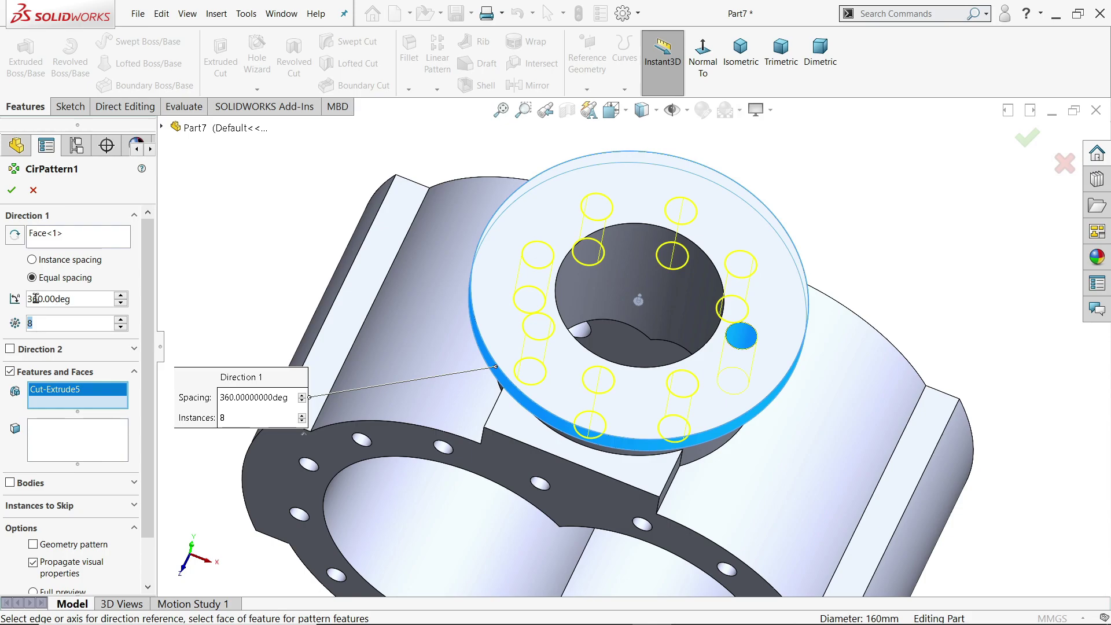
pyautogui.click(11, 189)
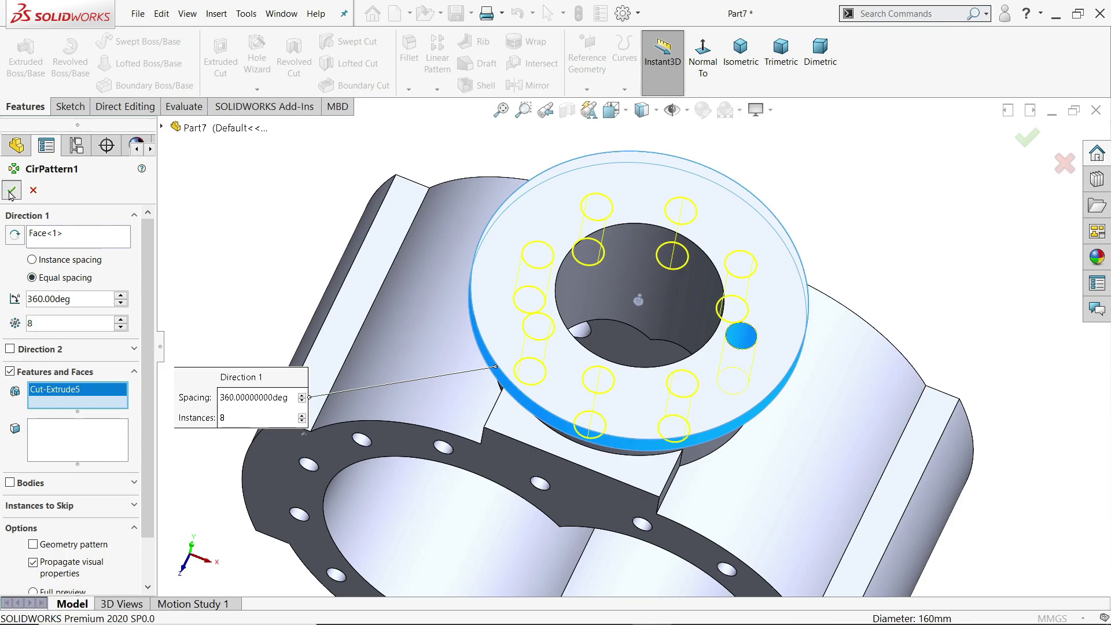
pyautogui.moveTo(342, 351); pyautogui.dragTo(345, 243, button='middle')
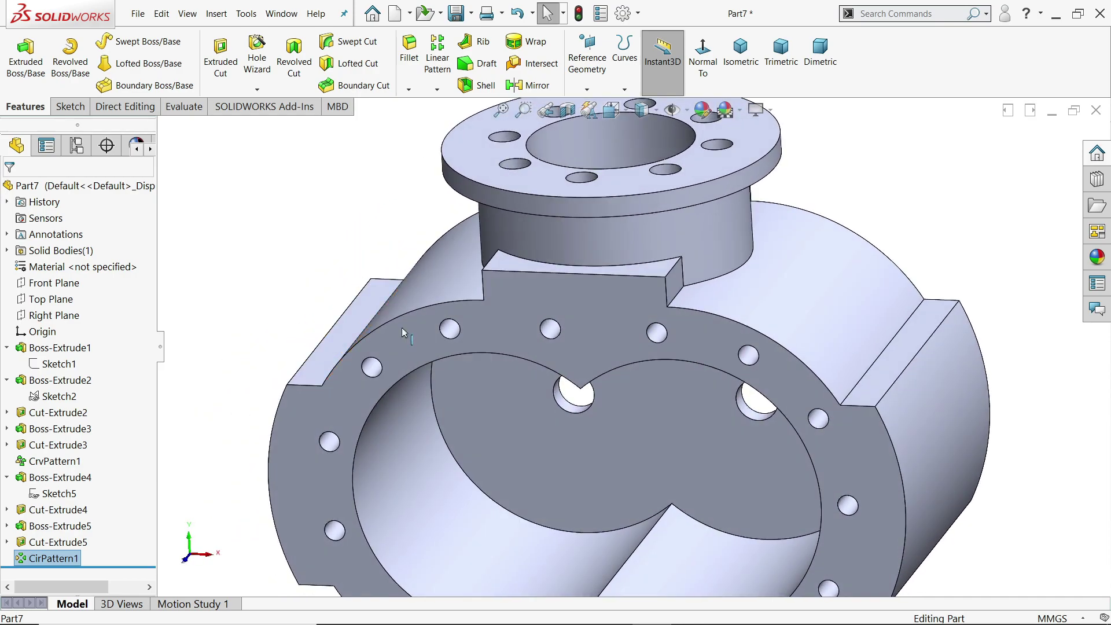
pyautogui.scroll(4, 455, 384)
pyautogui.moveTo(538, 440); pyautogui.dragTo(574, 477, button='middle')
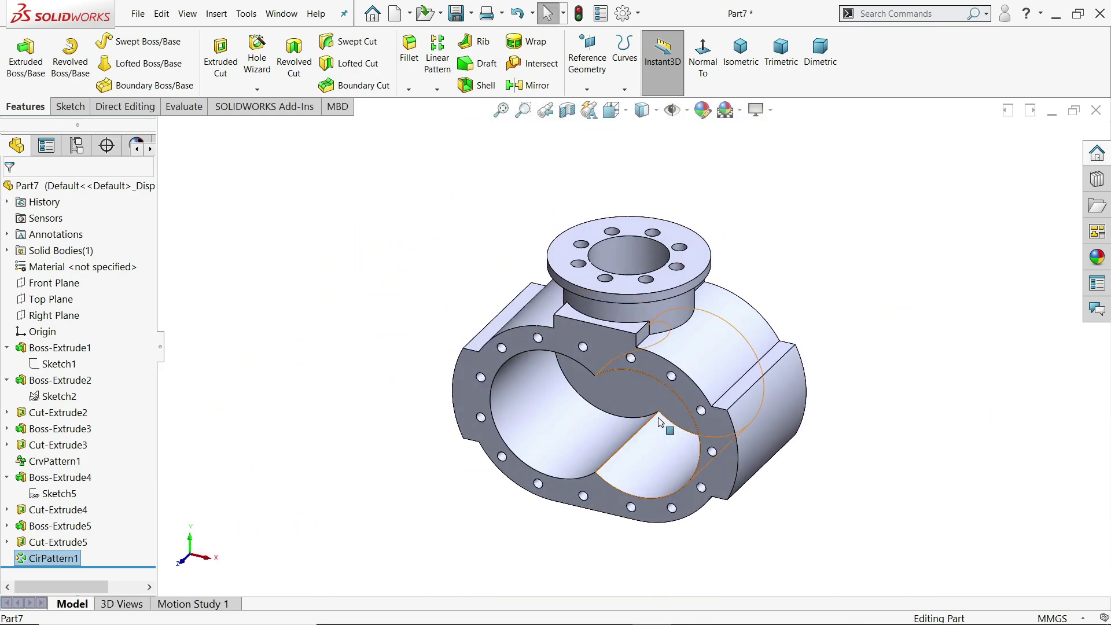
pyautogui.scroll(-1, 664, 420)
# Switch to the housing drawing in Photos and examine the side flange, bolt hole and rib dimensions in the front and side views.
pyautogui.hotkey('alt', 'Tab')
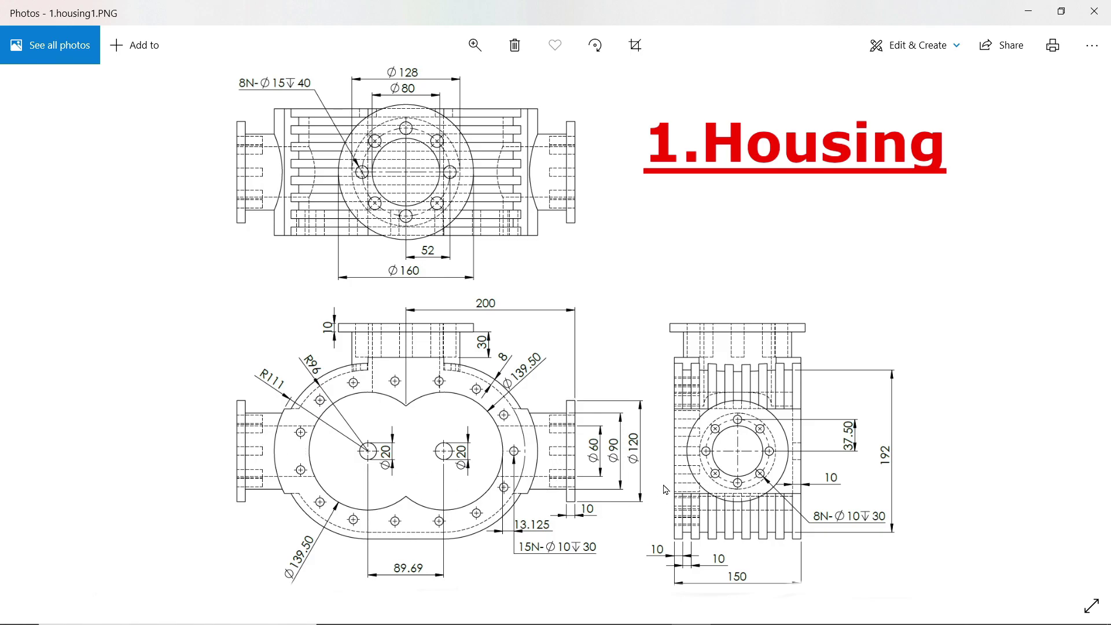
pyautogui.click(474, 46)
pyautogui.moveTo(405, 90); pyautogui.dragTo(447, 88)
pyautogui.moveTo(593, 311); pyautogui.dragTo(583, 180)
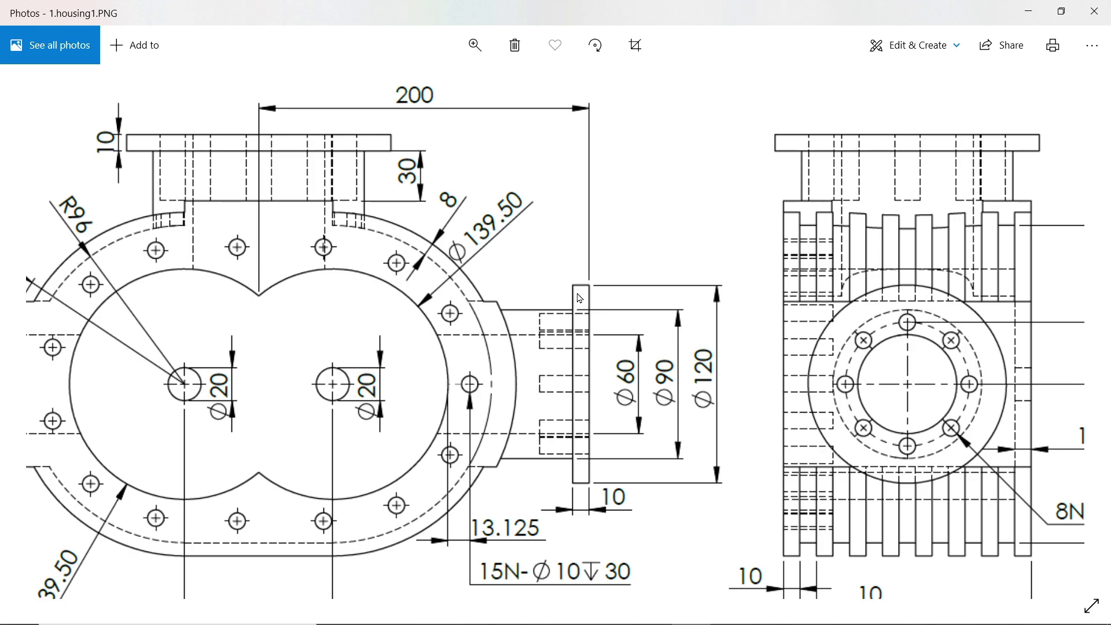
pyautogui.moveTo(419, 123); pyautogui.dragTo(426, 141)
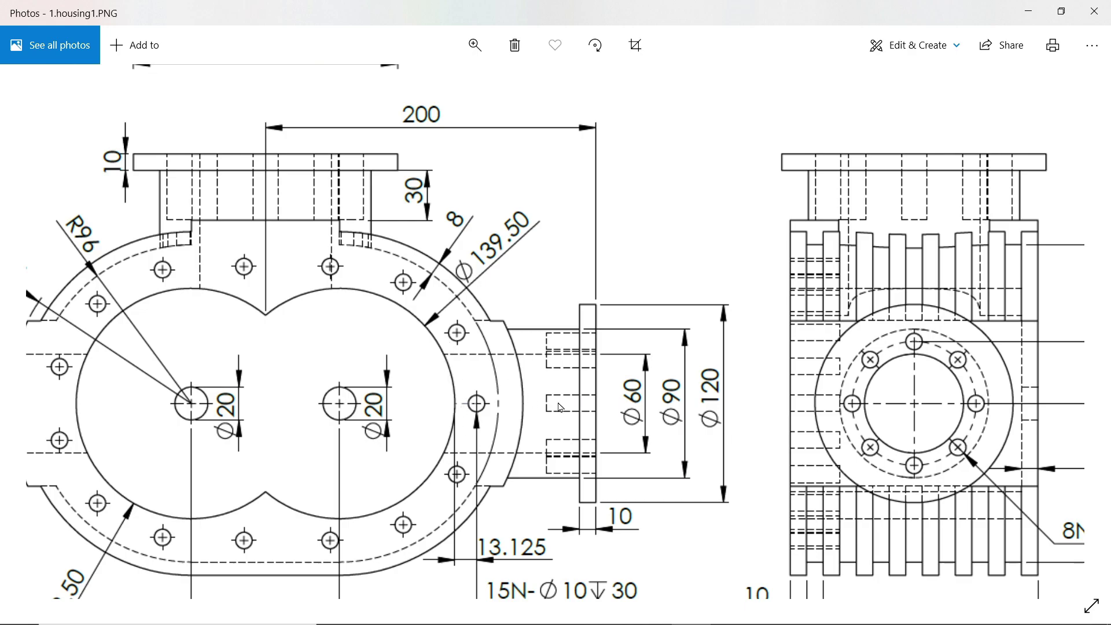
pyautogui.moveTo(620, 473)
pyautogui.mouseDown()
pyautogui.moveTo(630, 371)
pyautogui.moveTo(417, 374)
pyautogui.mouseUp()
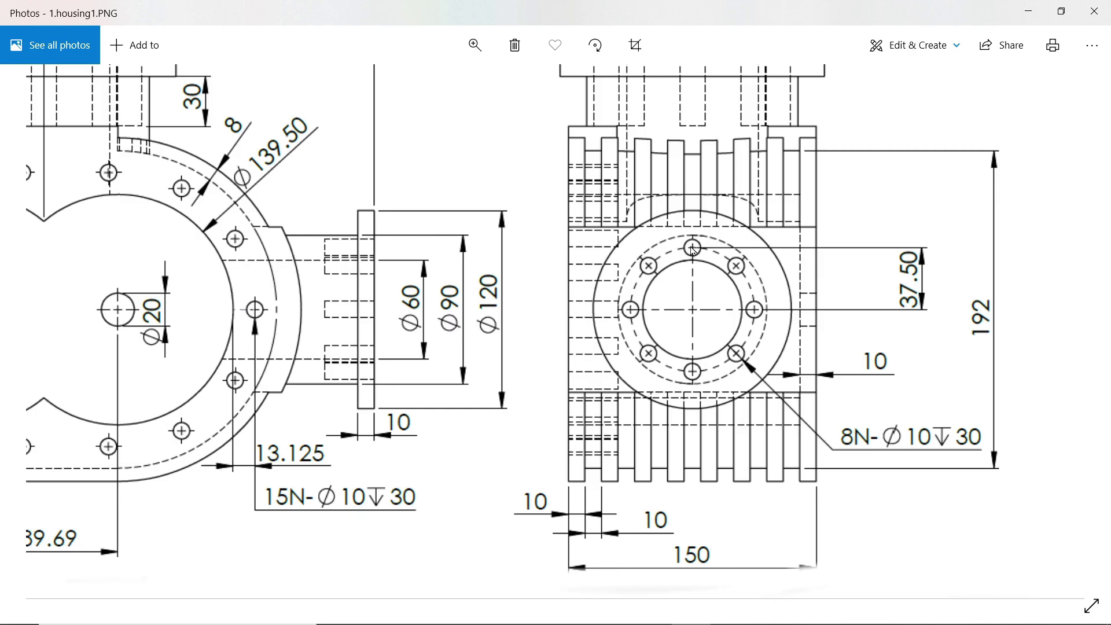
pyautogui.moveTo(696, 304); pyautogui.dragTo(719, 303)
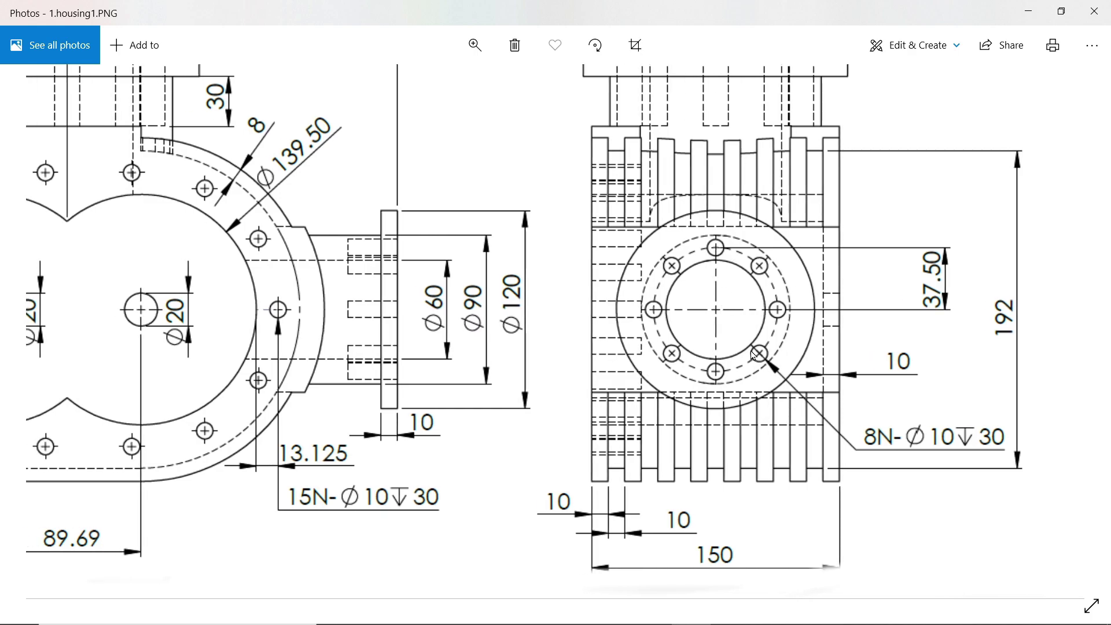
pyautogui.moveTo(730, 350); pyautogui.dragTo(961, 370)
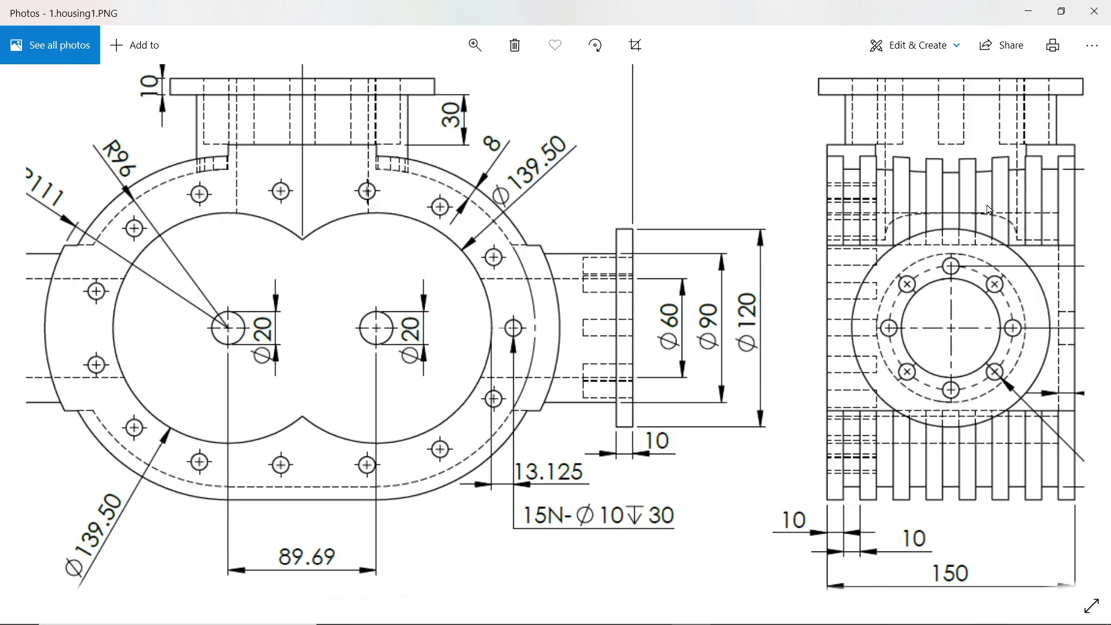
pyautogui.click(1027, 11)
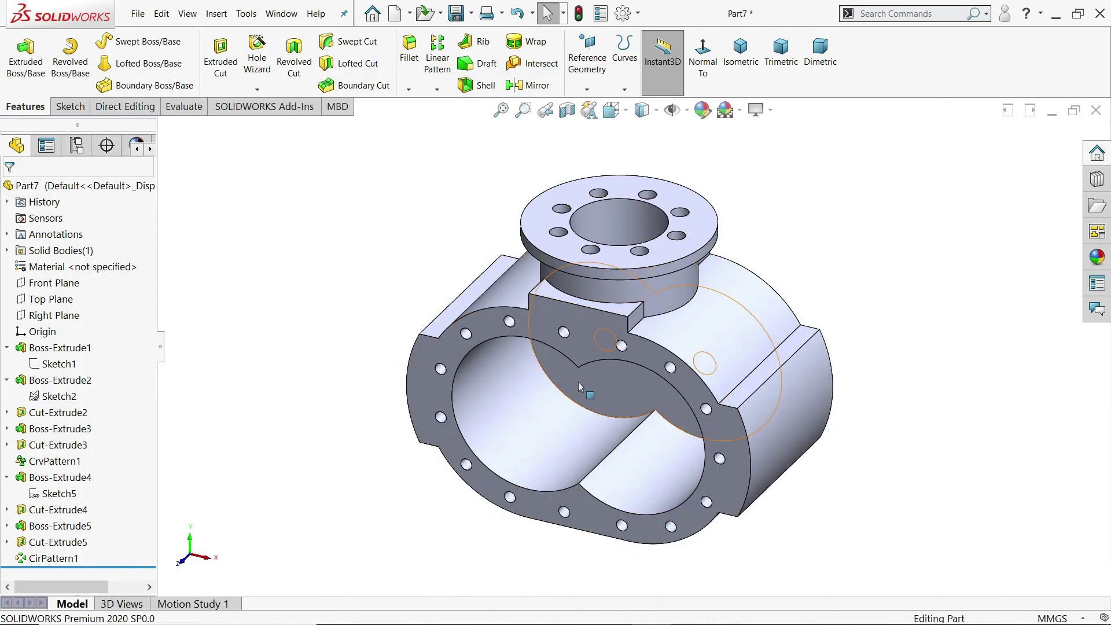
# Create a reference plane midway between the two end faces of the raised pad below the round top flange.
pyautogui.scroll(-3, 665, 342)
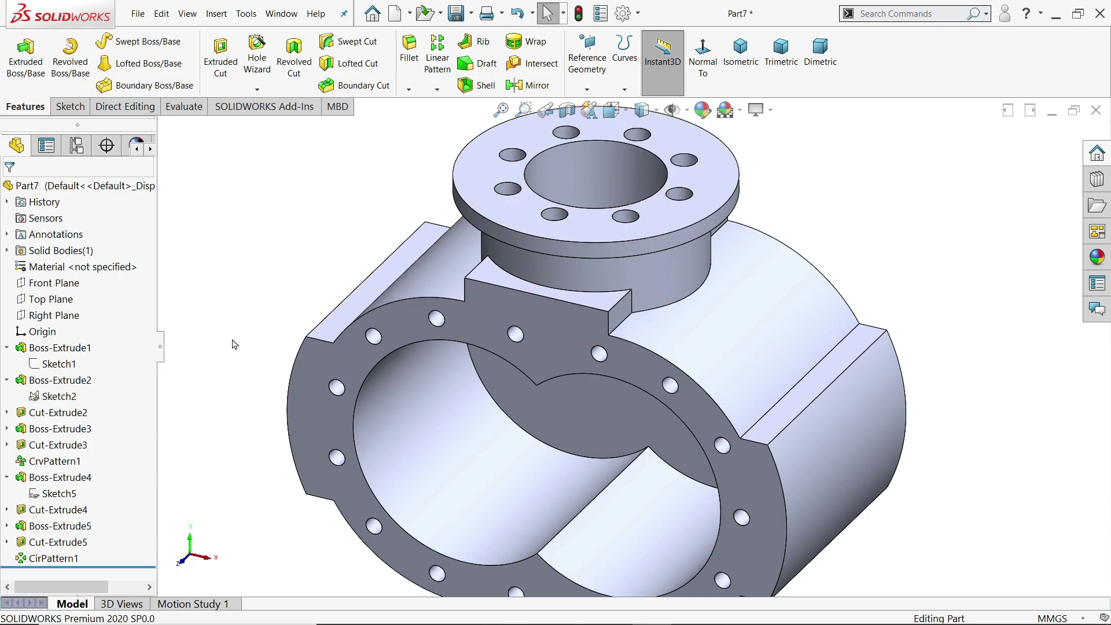
pyautogui.click(55, 314)
pyautogui.moveTo(313, 231); pyautogui.dragTo(254, 272, button='middle')
pyautogui.press('Escape')
pyautogui.click(586, 88)
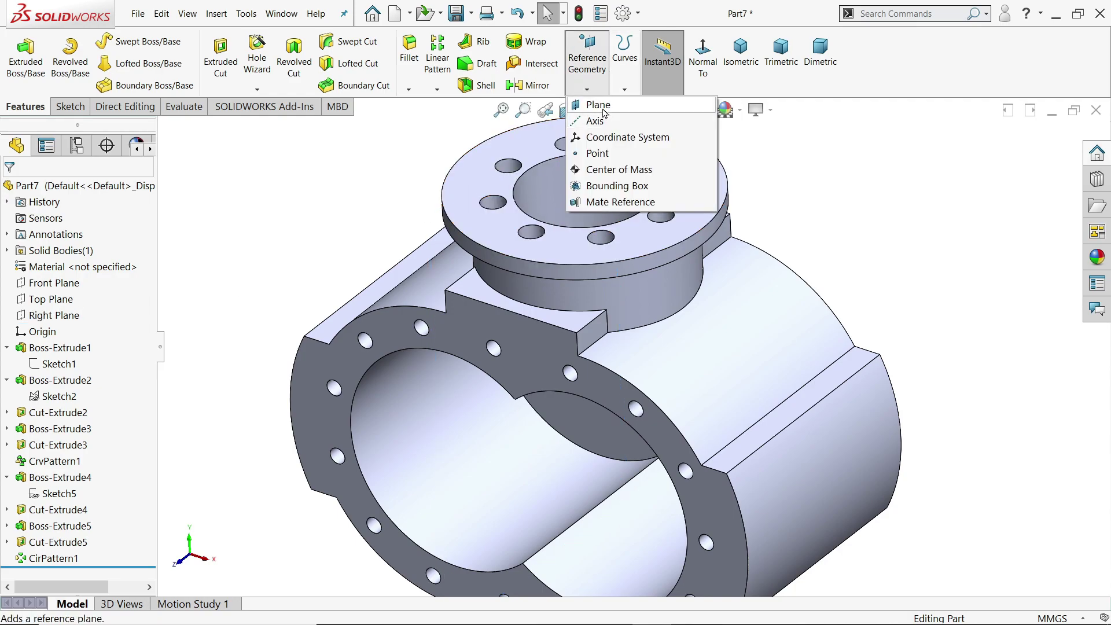
pyautogui.click(604, 113)
pyautogui.scroll(-3, 554, 293)
pyautogui.click(641, 367)
pyautogui.scroll(-2, 593, 359)
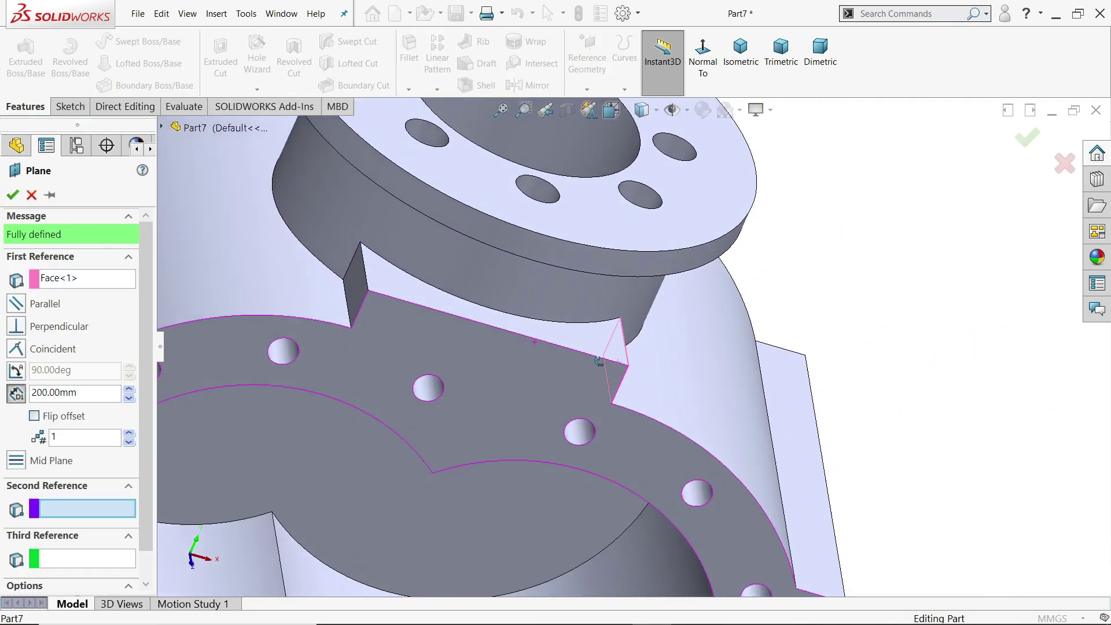
pyautogui.moveTo(592, 360); pyautogui.dragTo(521, 341, button='middle')
pyautogui.click(366, 295)
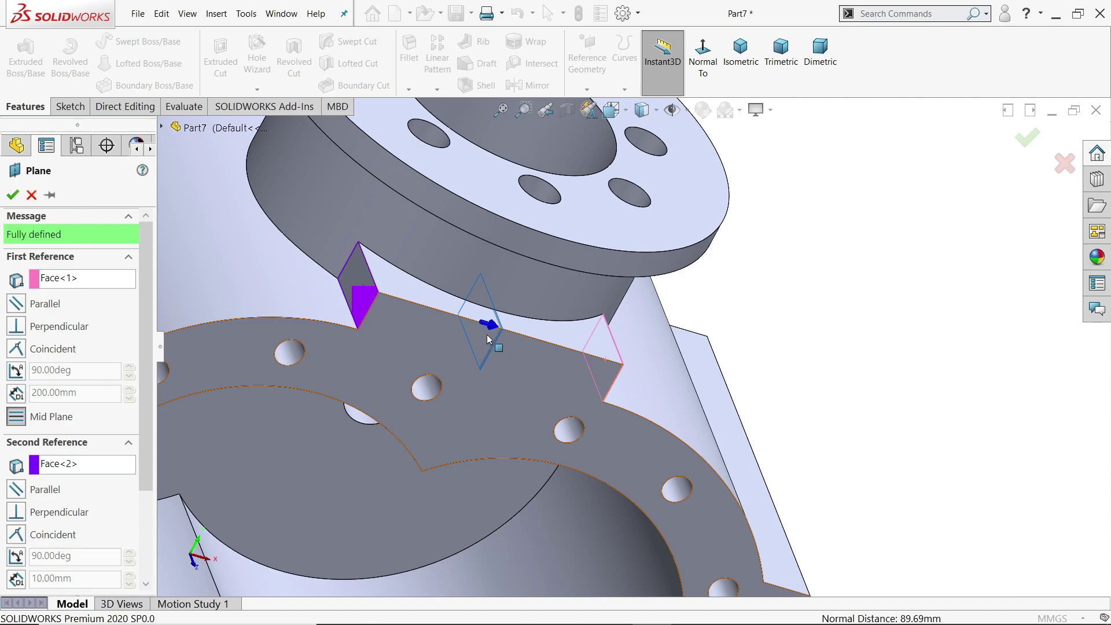
pyautogui.click(12, 194)
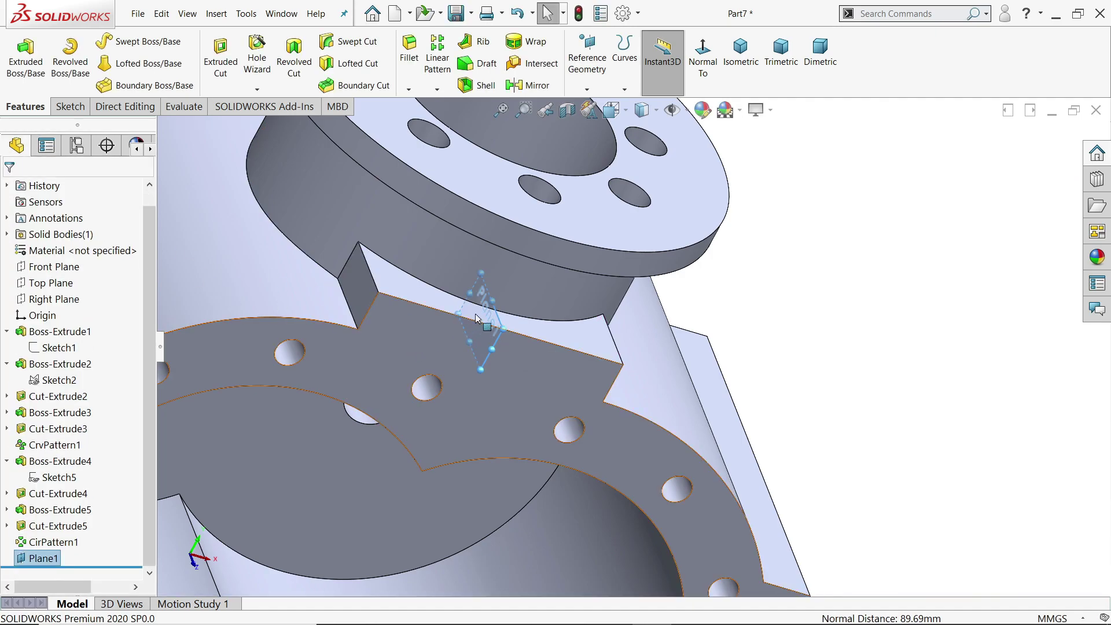
# Create a second reference plane offset 200 mm from the pad's mid plane, towards the side of the housing.
pyautogui.click(587, 89)
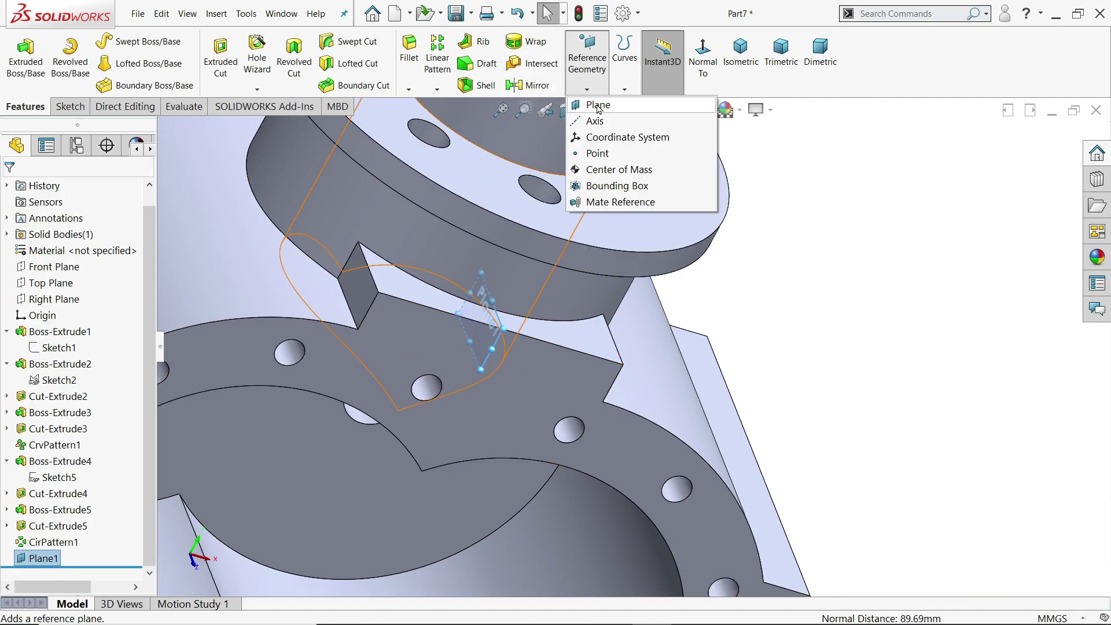
pyautogui.click(598, 106)
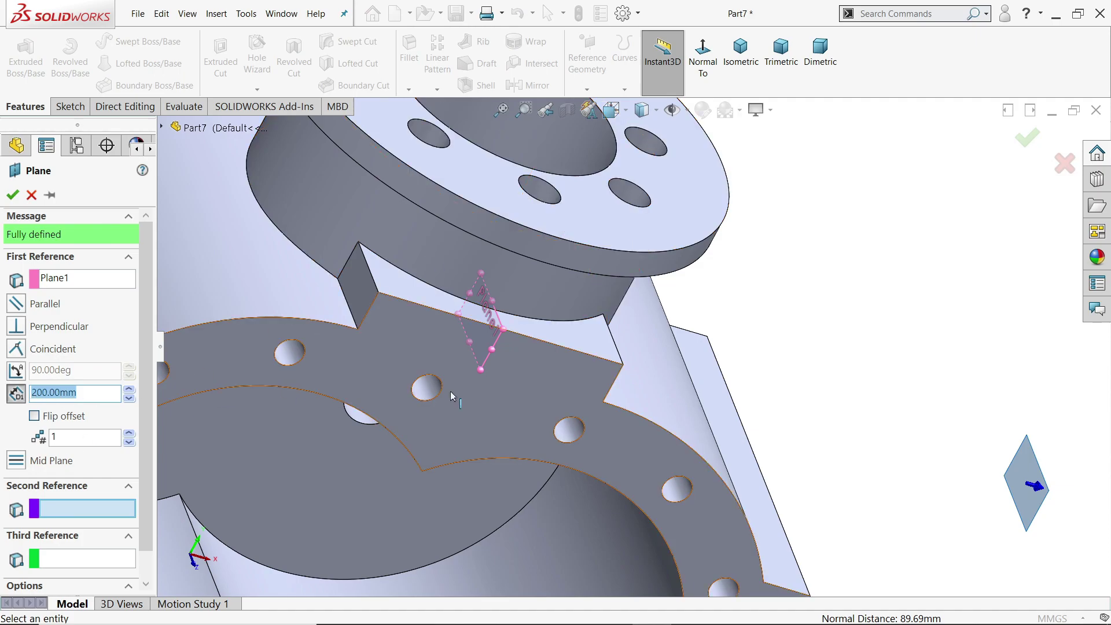
pyautogui.scroll(3, 856, 445)
pyautogui.scroll(-3, 856, 445)
pyautogui.moveTo(856, 445); pyautogui.dragTo(763, 399, button='middle')
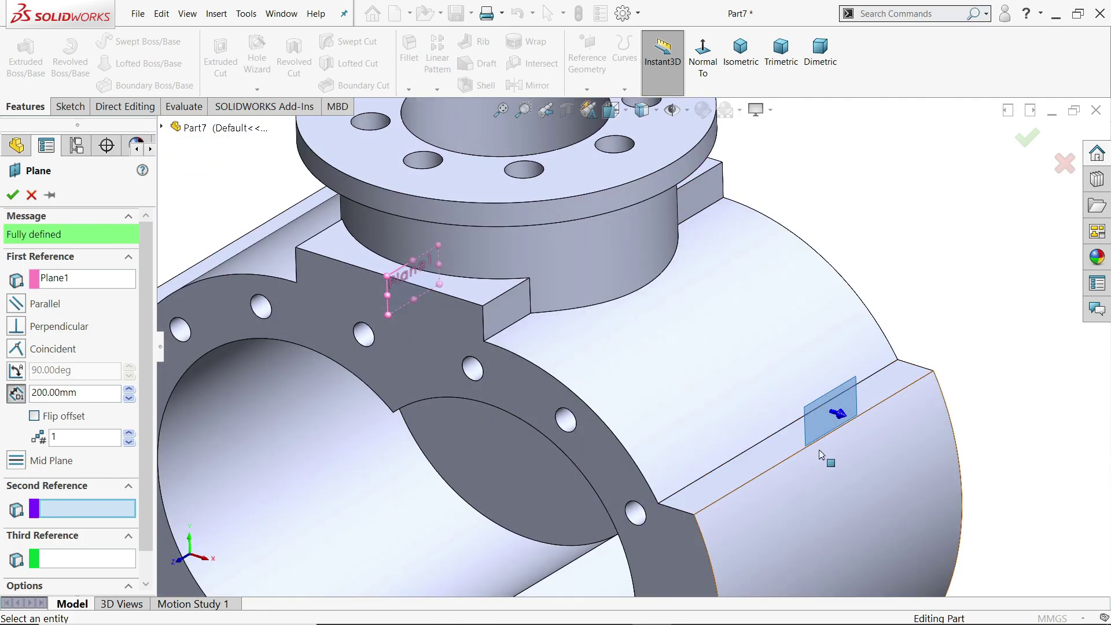
pyautogui.scroll(3, 763, 393)
pyautogui.click(13, 195)
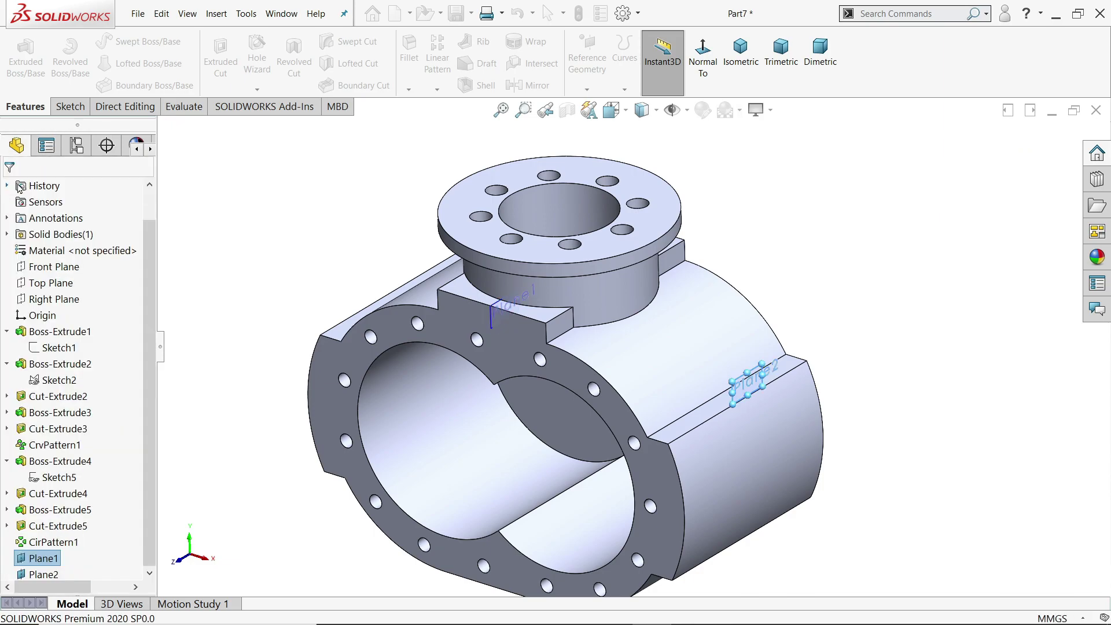
# Start a sketch on the 200 mm offset plane and draw a horizontal centerline from the origin to the housing's opposite edge.
pyautogui.click(69, 106)
pyautogui.click(19, 52)
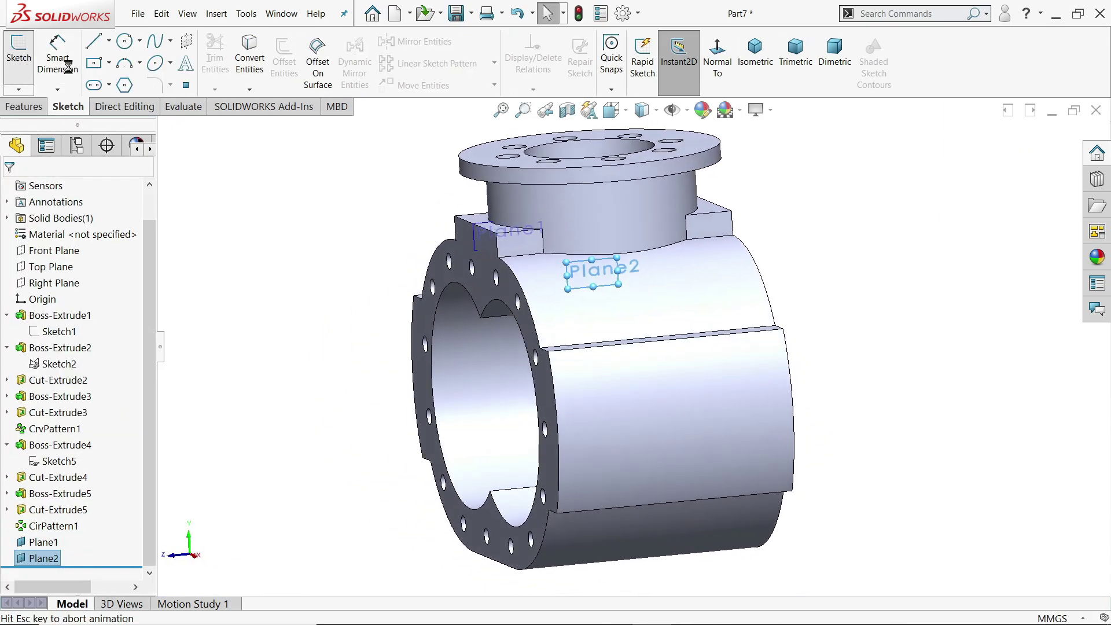
pyautogui.click(108, 41)
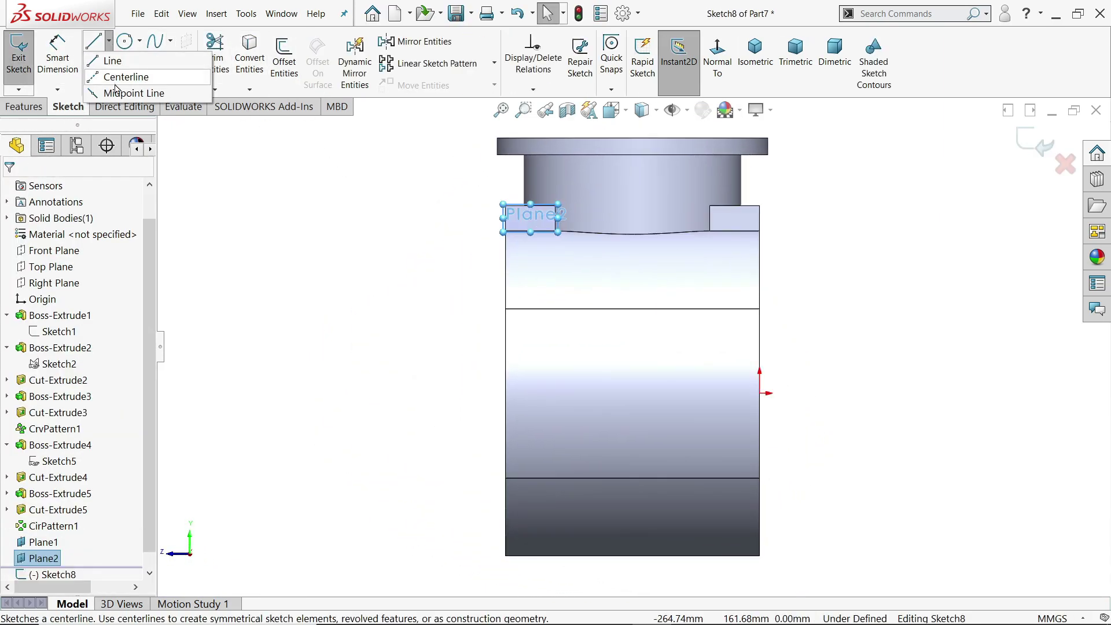
pyautogui.click(116, 75)
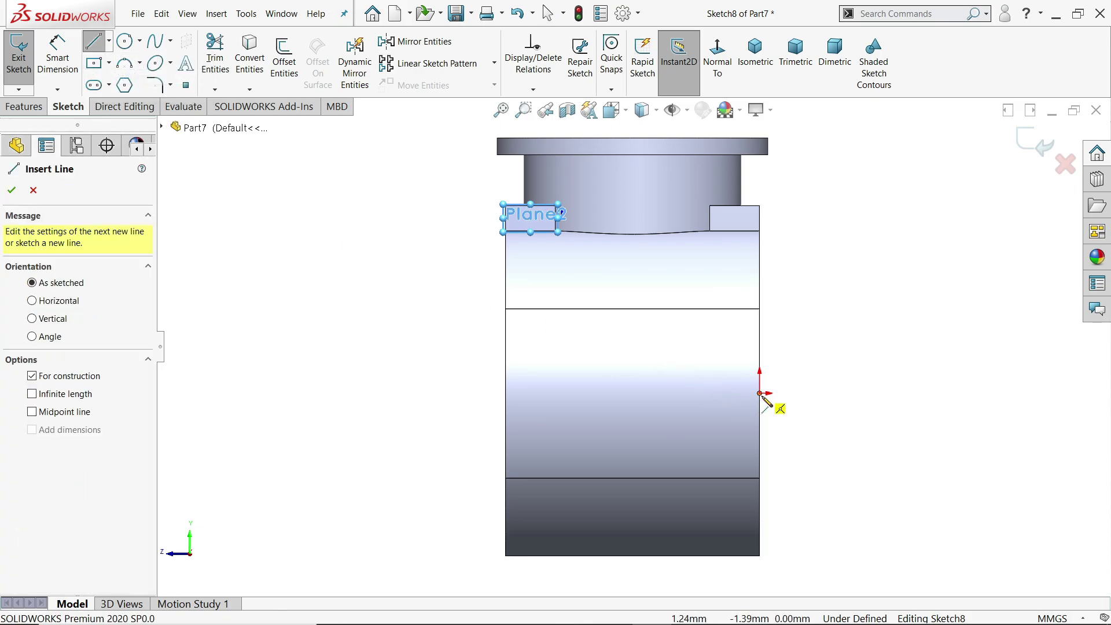
pyautogui.click(759, 393)
pyautogui.click(506, 393)
pyautogui.rightClick(448, 345)
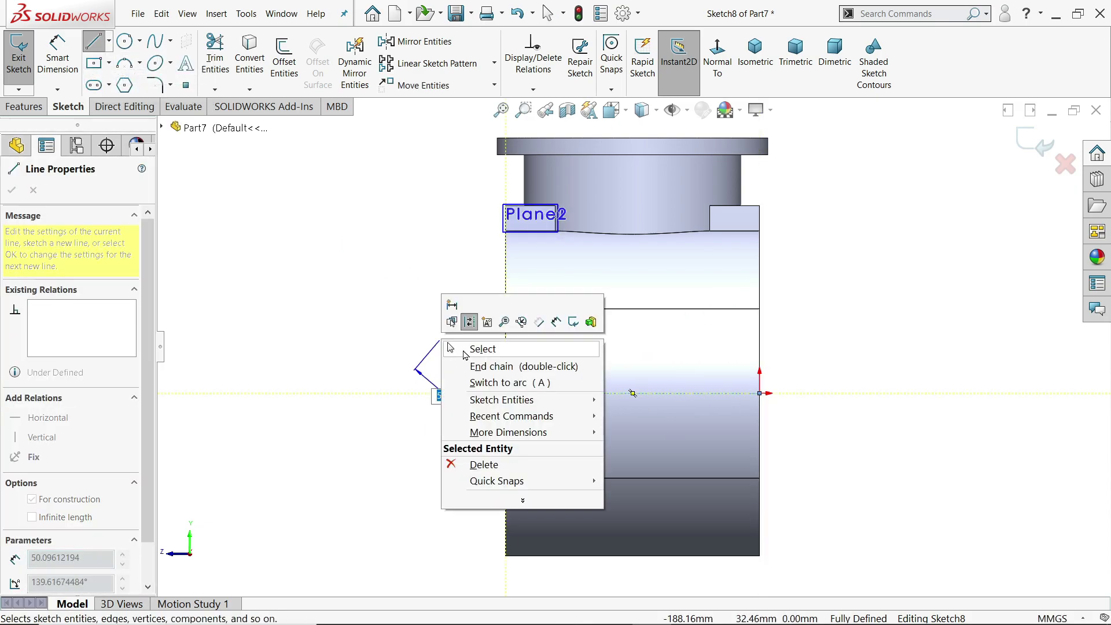
pyautogui.click(464, 350)
# Draw three concentric circles of 60, 90 and 120 mm diameter centred on the centerline's midpoint.
pyautogui.click(124, 41)
pyautogui.scroll(-3, 646, 420)
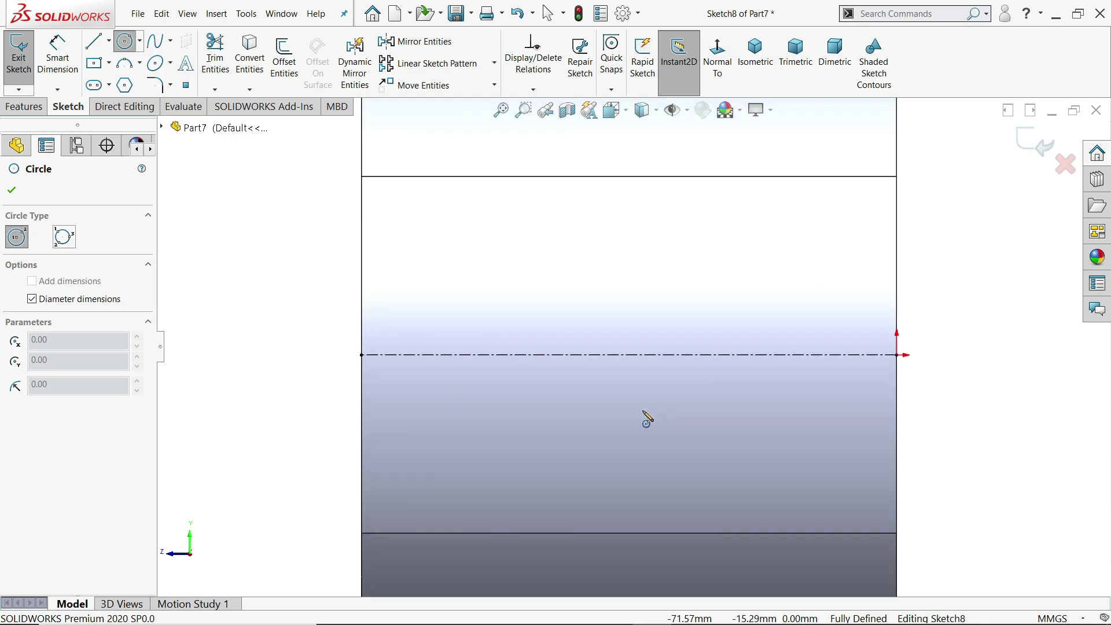
pyautogui.click(630, 354)
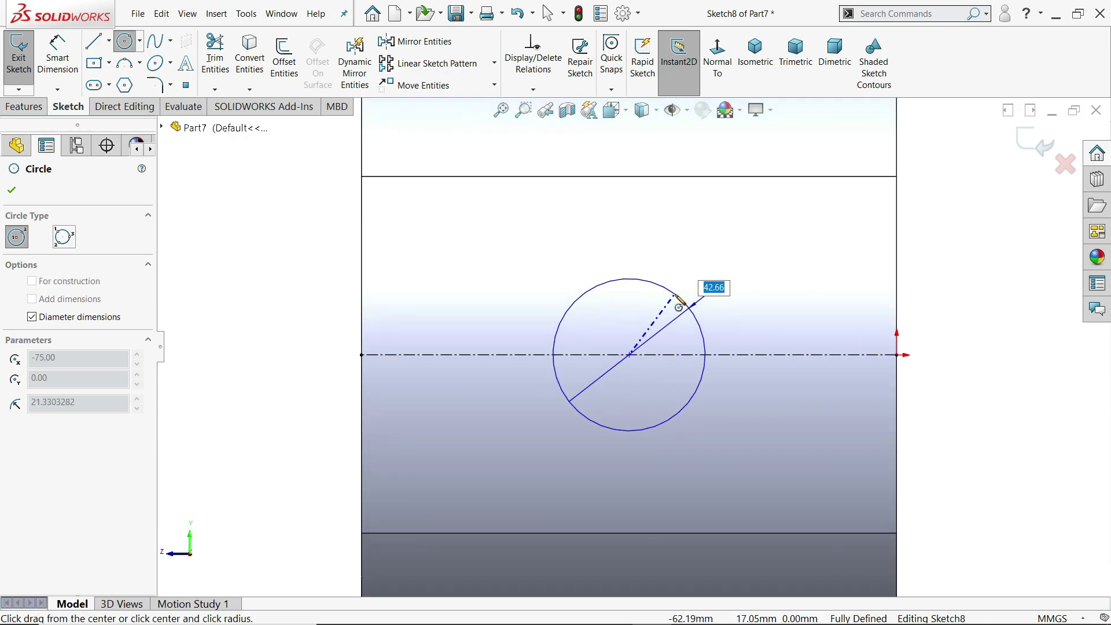
pyautogui.press('Return')
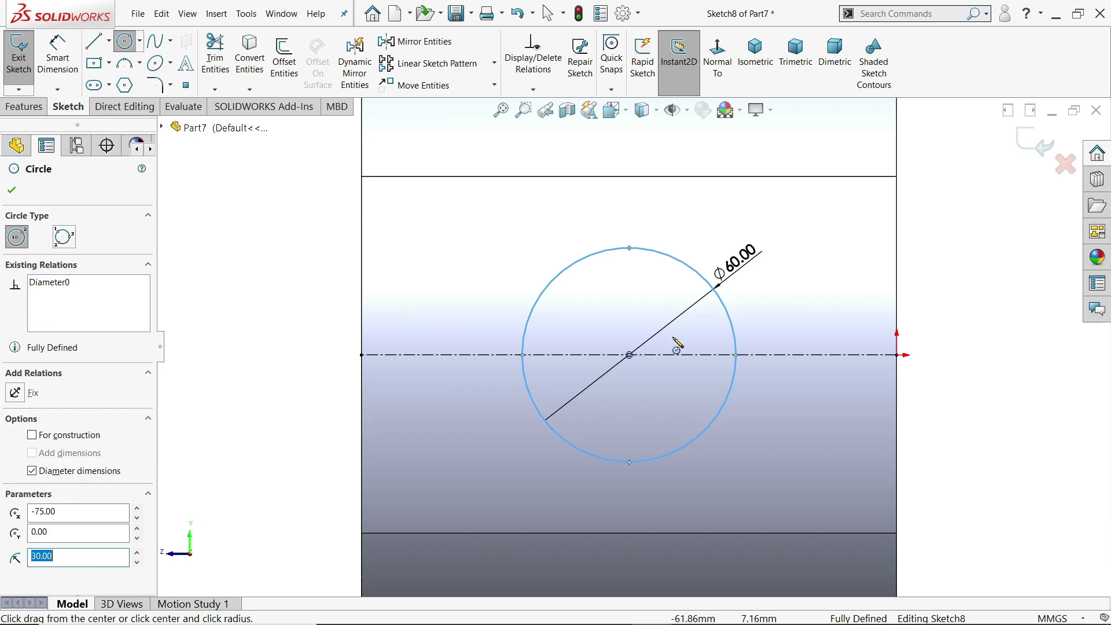
pyautogui.click(629, 354)
pyautogui.write('90')
pyautogui.press('Return')
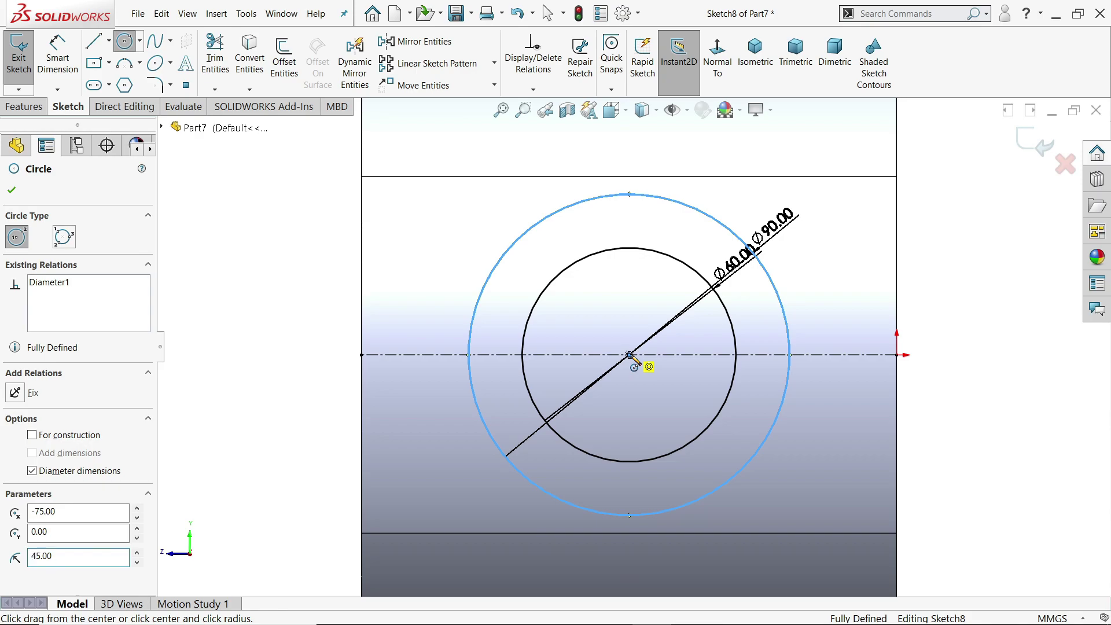
pyautogui.click(630, 354)
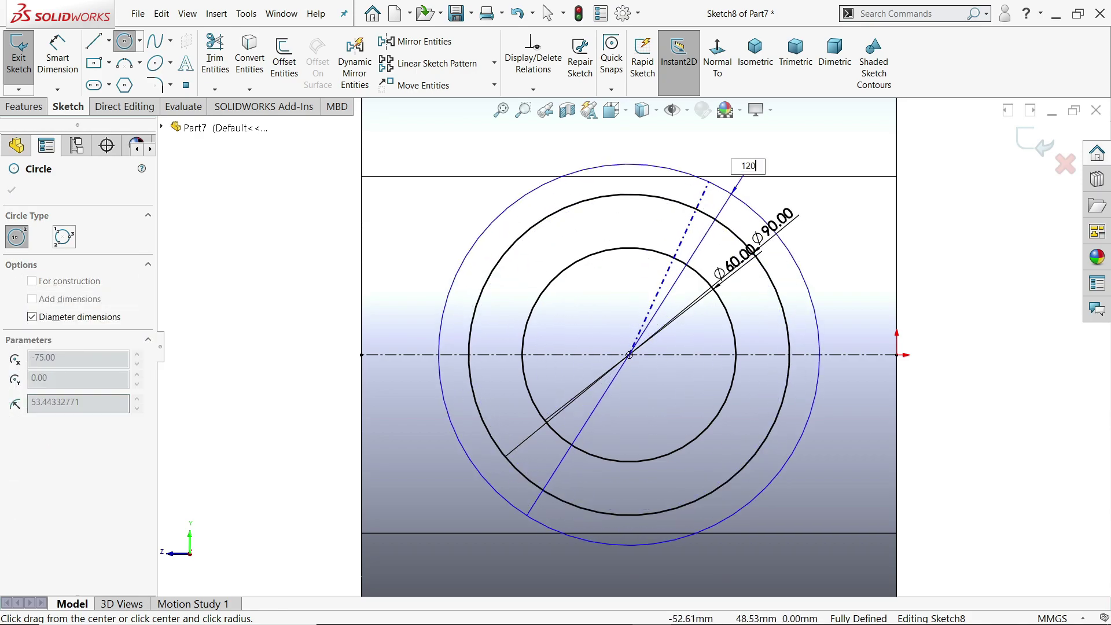
pyautogui.write('120')
pyautogui.press('Return')
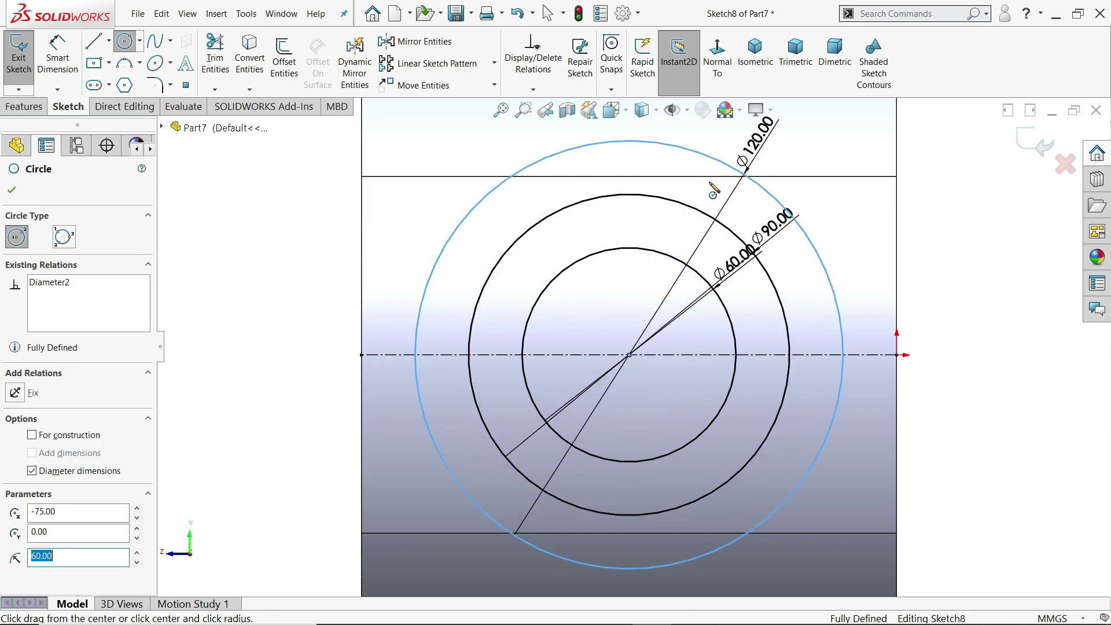
pyautogui.click(12, 190)
# Extrude the ring between the 60 and 90 mm circles towards the housing, with the end condition Up To Next.
pyautogui.scroll(-3, 466, 261)
pyautogui.moveTo(461, 296)
pyautogui.mouseDown(button='middle')
pyautogui.moveTo(509, 313)
pyautogui.moveTo(496, 325)
pyautogui.moveTo(516, 319)
pyautogui.mouseUp(button='middle')
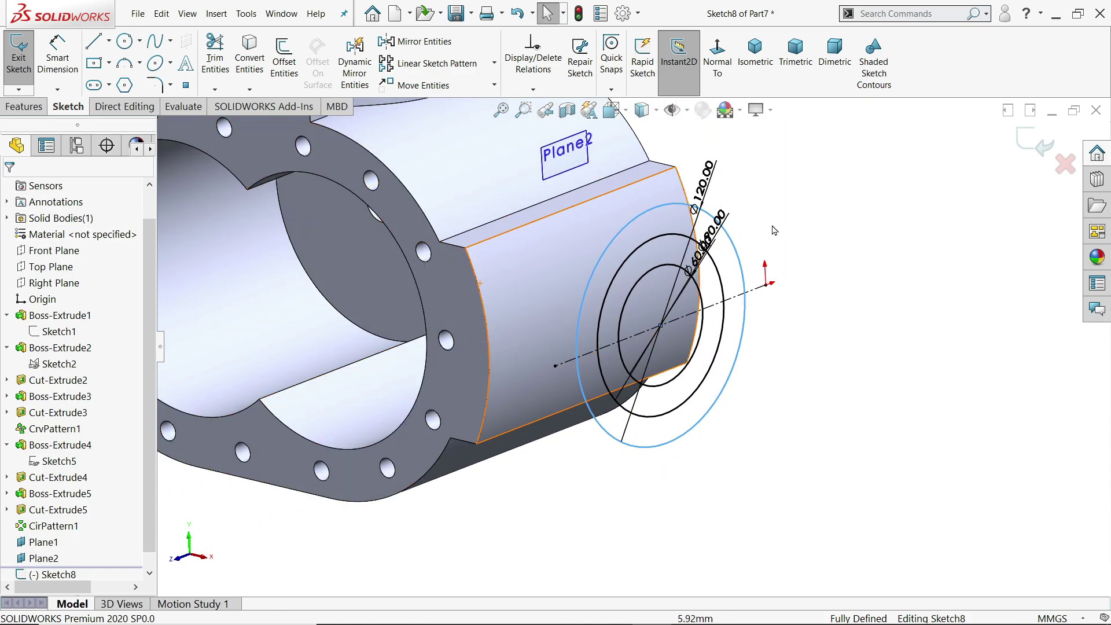
pyautogui.click(19, 58)
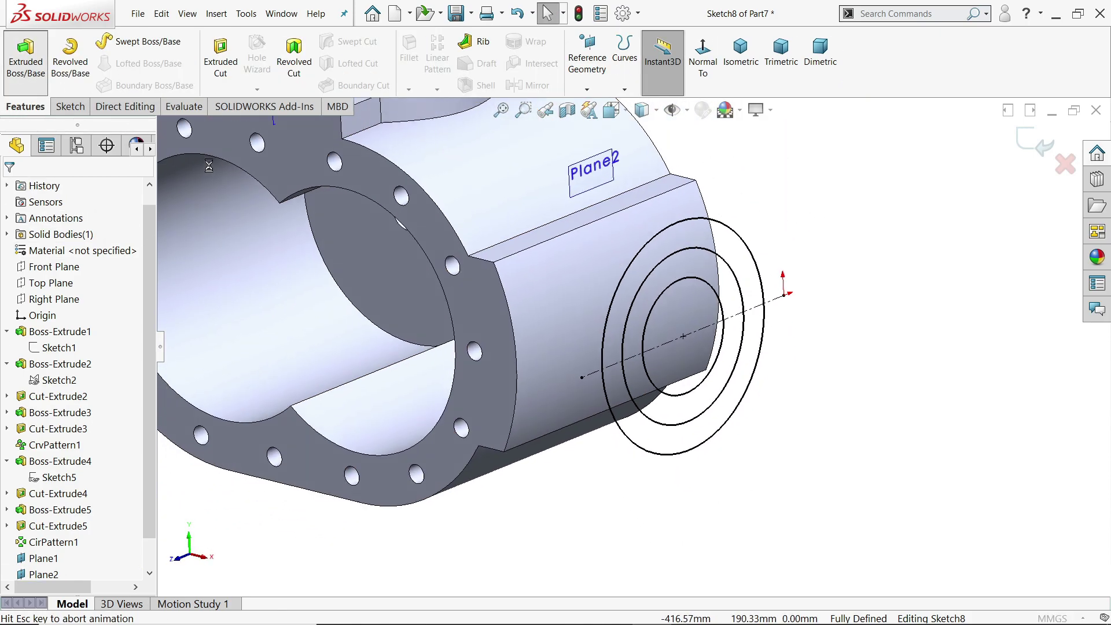
pyautogui.scroll(2, 694, 492)
pyautogui.scroll(-4, 727, 476)
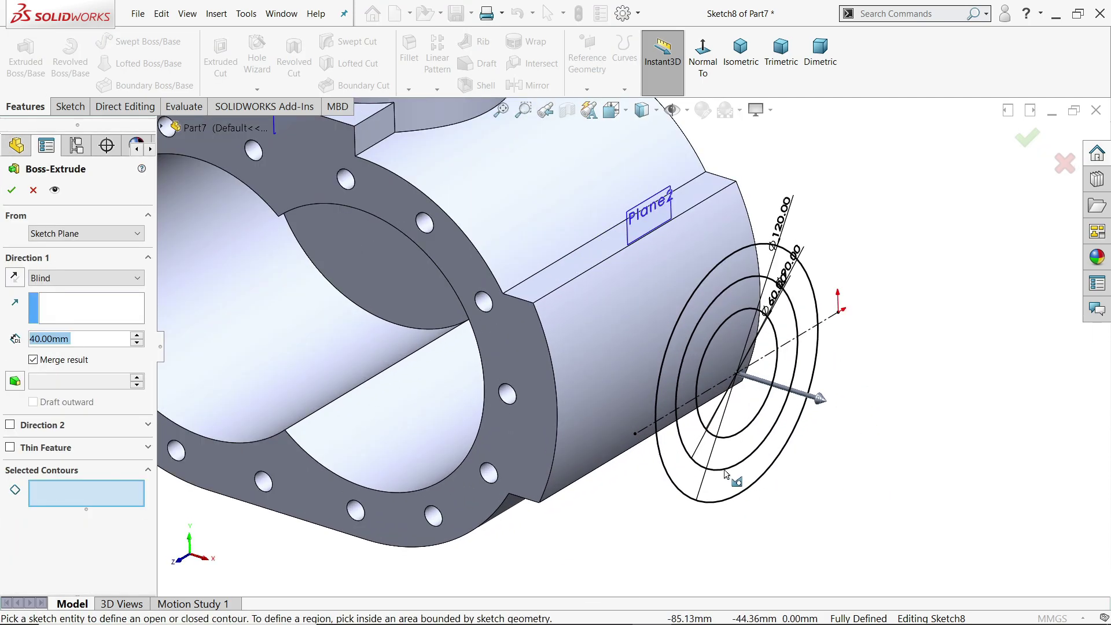
pyautogui.scroll(-2, 728, 475)
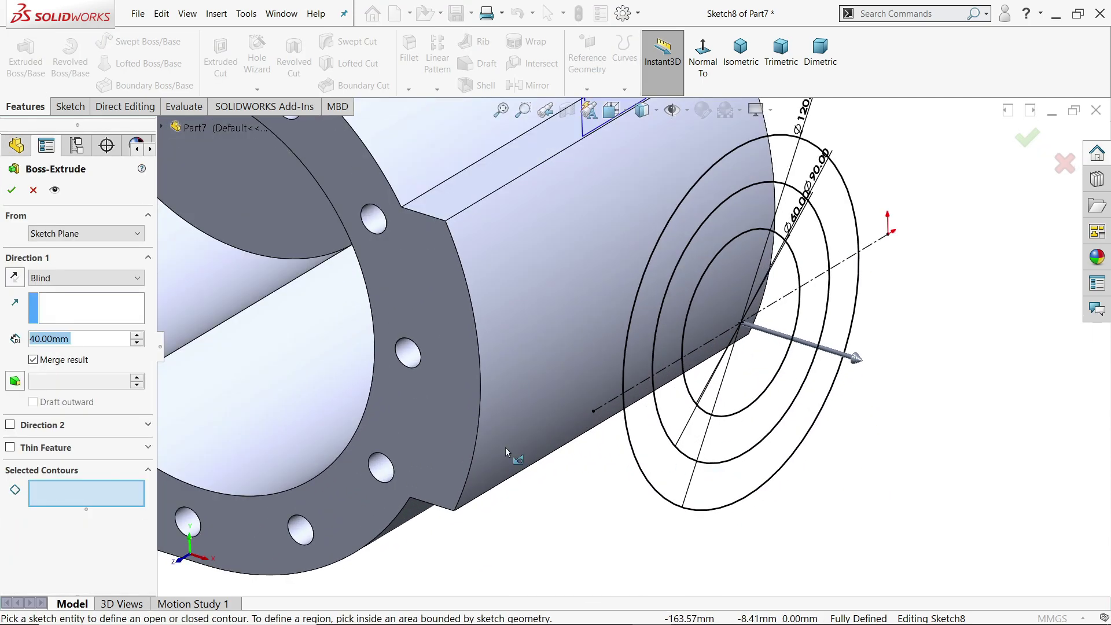
pyautogui.click(721, 430)
pyautogui.click(674, 336)
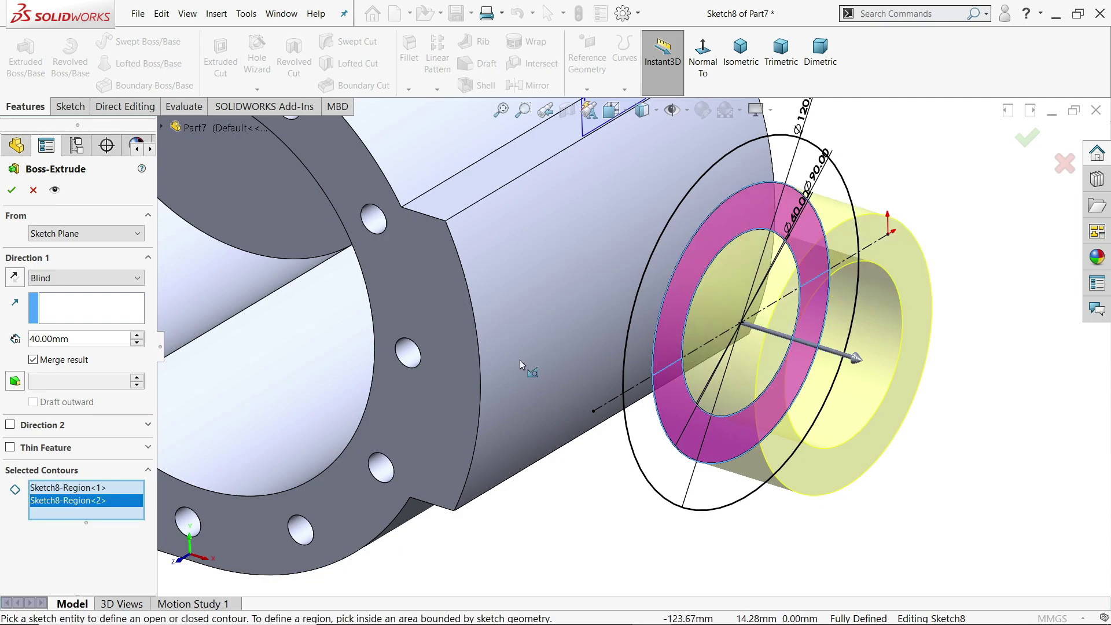
pyautogui.click(14, 277)
pyautogui.click(86, 278)
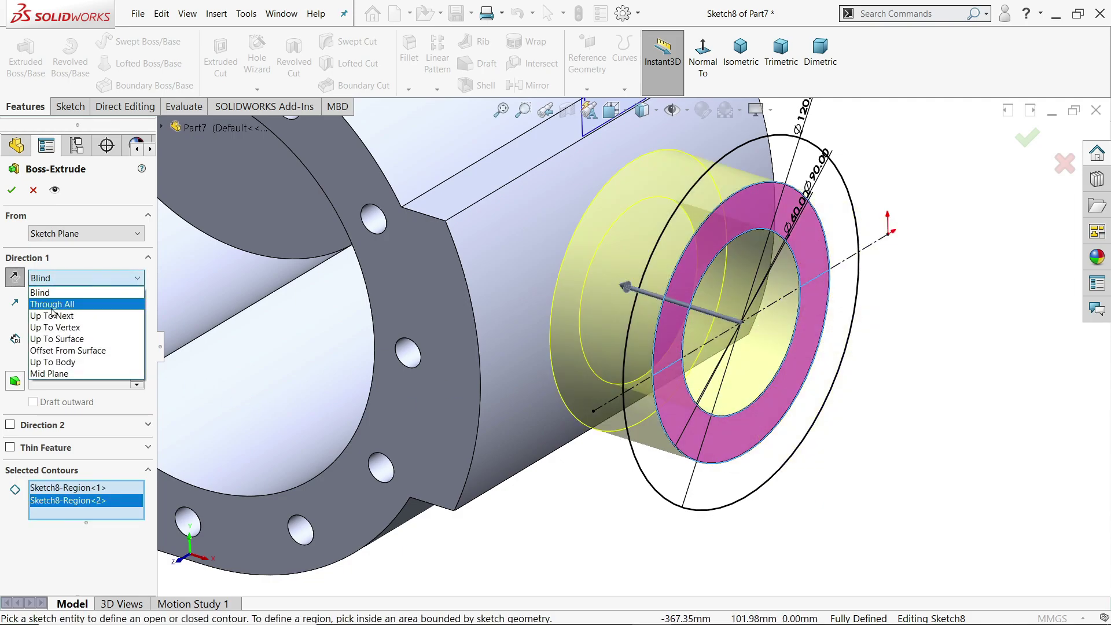
pyautogui.click(53, 315)
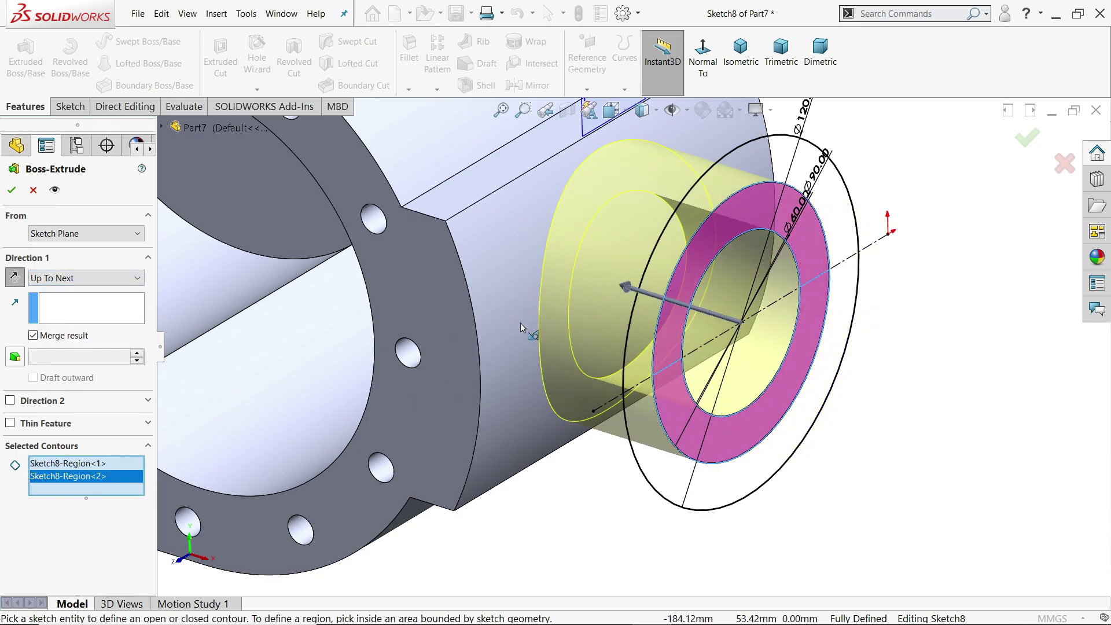
pyautogui.click(11, 191)
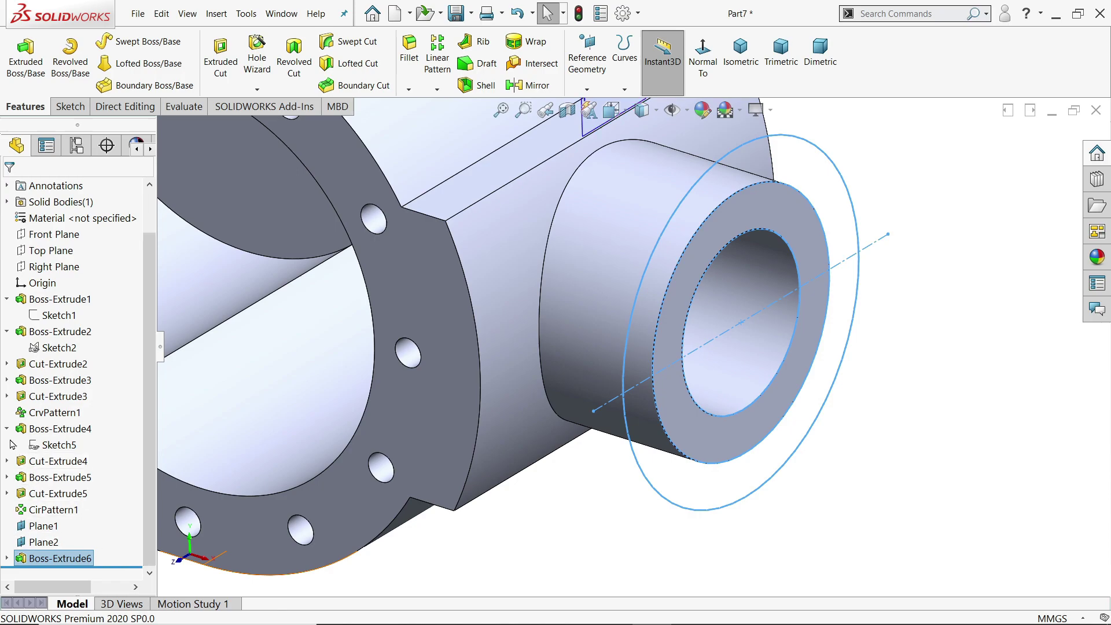
# Reuse the circle sketch to extrude the ring between the 90 and 120 mm circles 10 mm towards the housing as a flange.
pyautogui.click(7, 429)
pyautogui.click(7, 348)
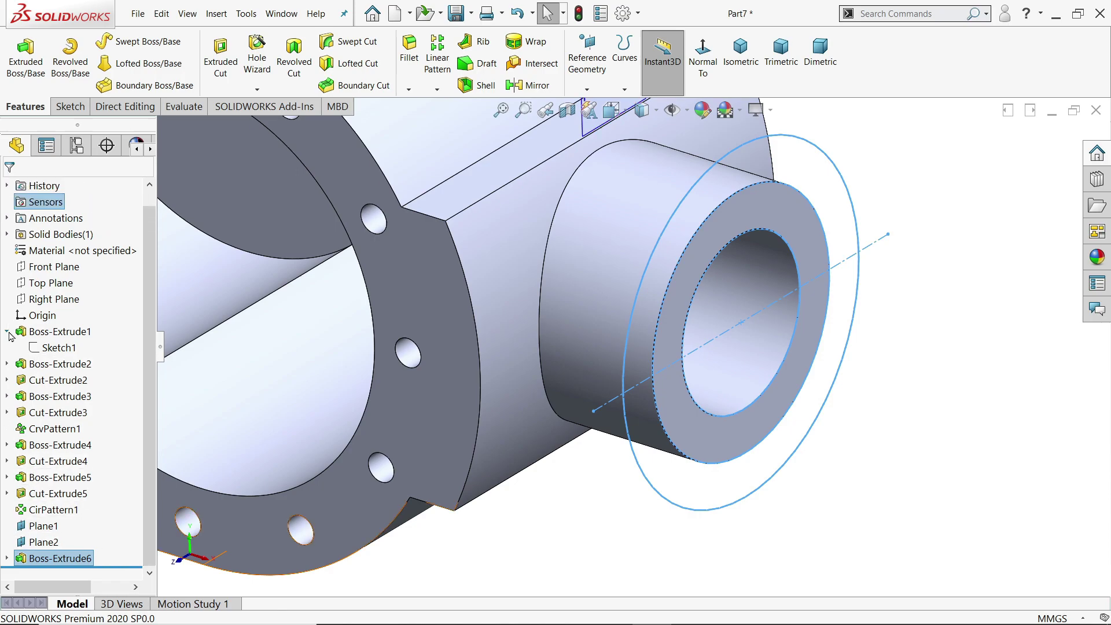
pyautogui.click(7, 332)
pyautogui.click(7, 558)
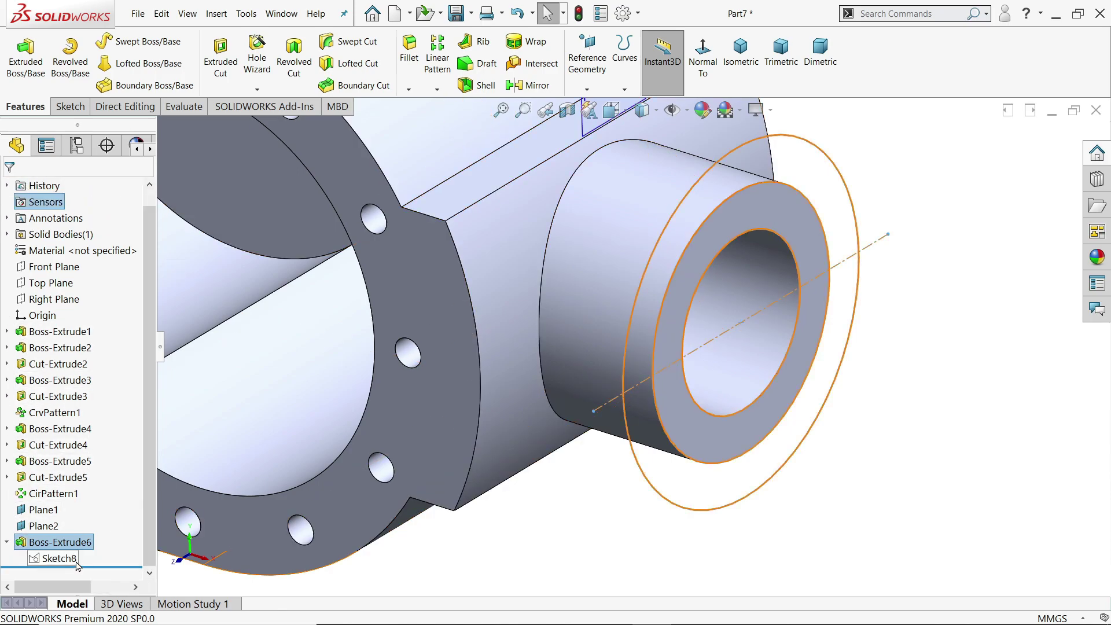
pyautogui.click(58, 557)
pyautogui.click(23, 523)
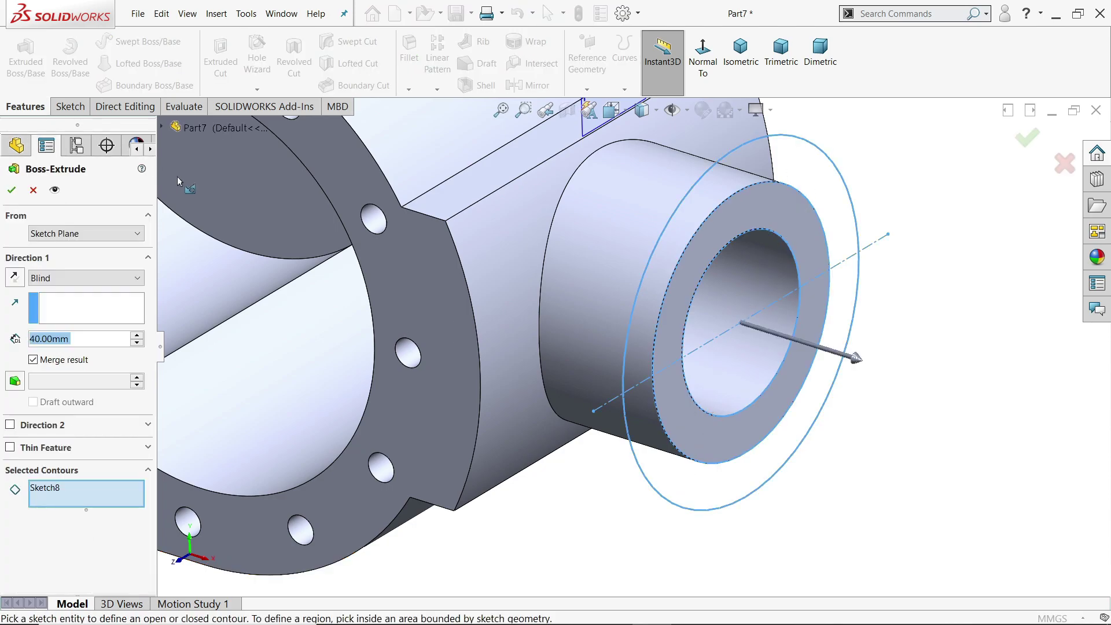
pyautogui.click(646, 440)
pyautogui.click(635, 371)
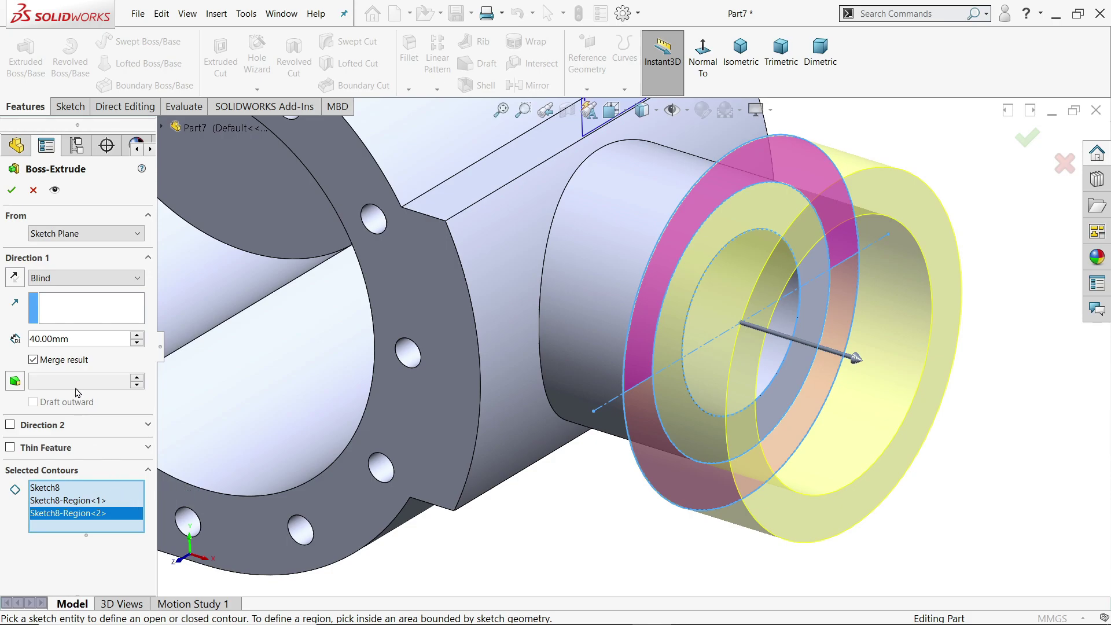
pyautogui.write('10')
pyautogui.press('Return')
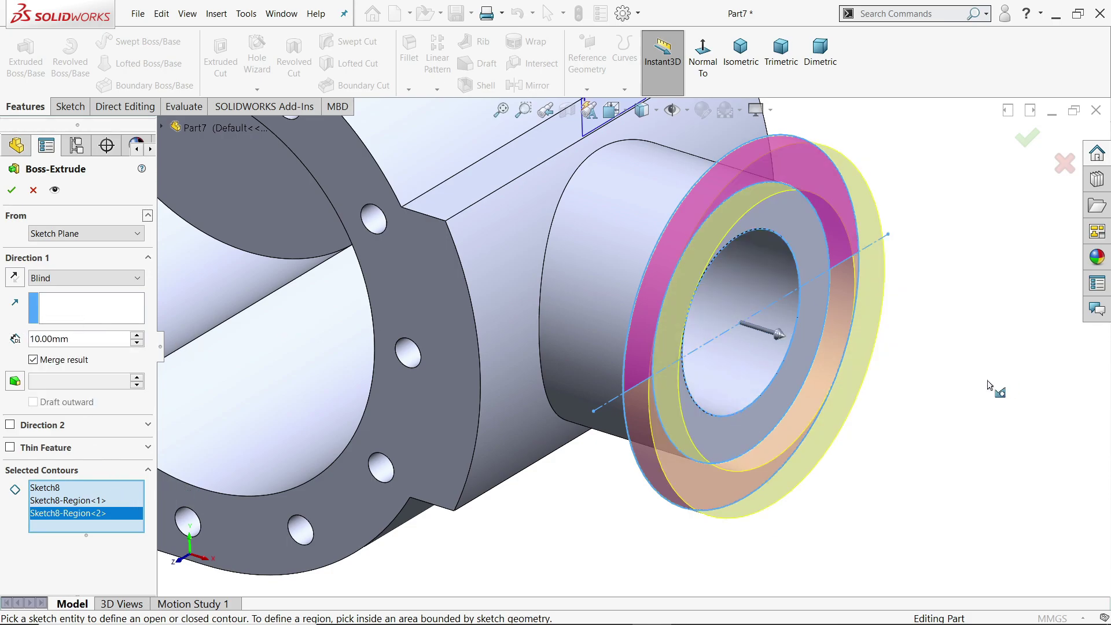
pyautogui.click(15, 279)
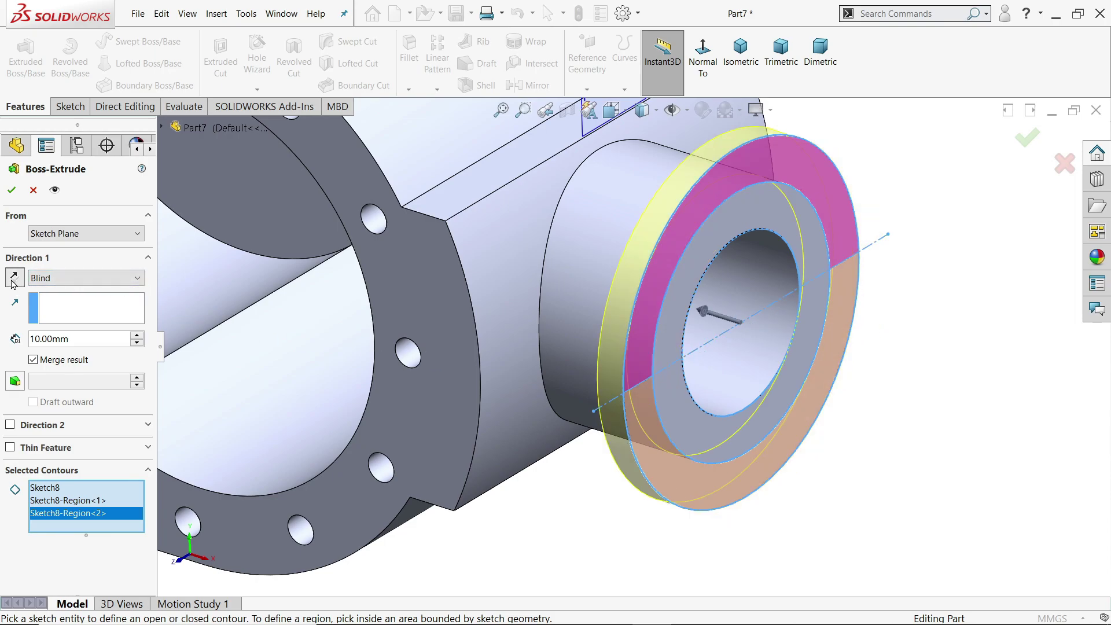
pyautogui.click(12, 192)
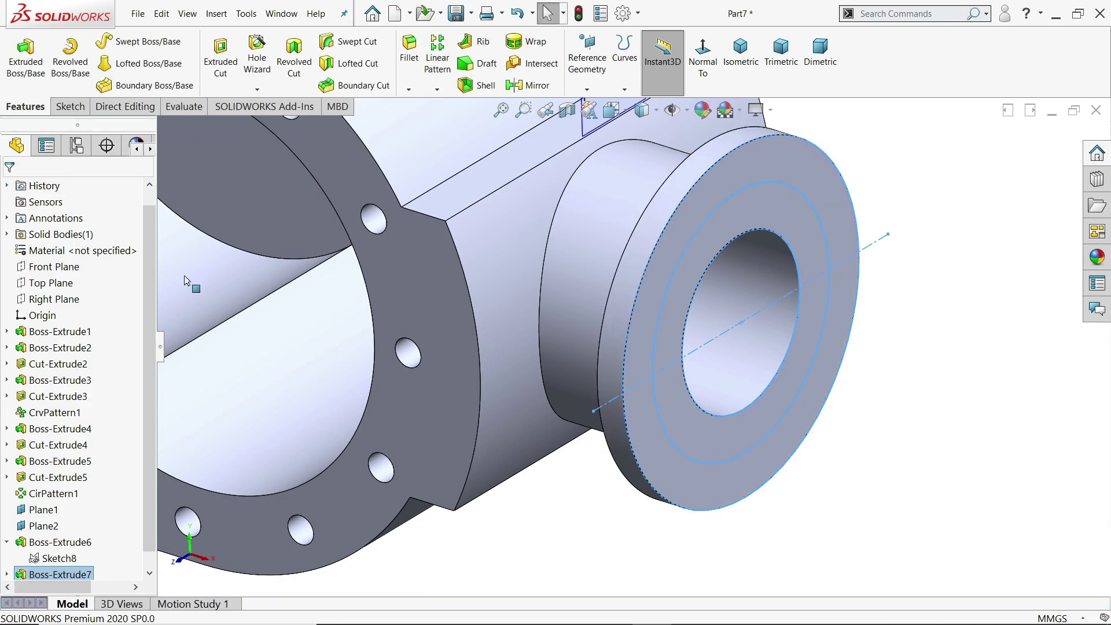
# Cut-extrude the inner 60 mm circle region of Sketch8 through the side flange into the housing using Up To Next.
pyautogui.moveTo(629, 377); pyautogui.dragTo(168, 521, button='middle')
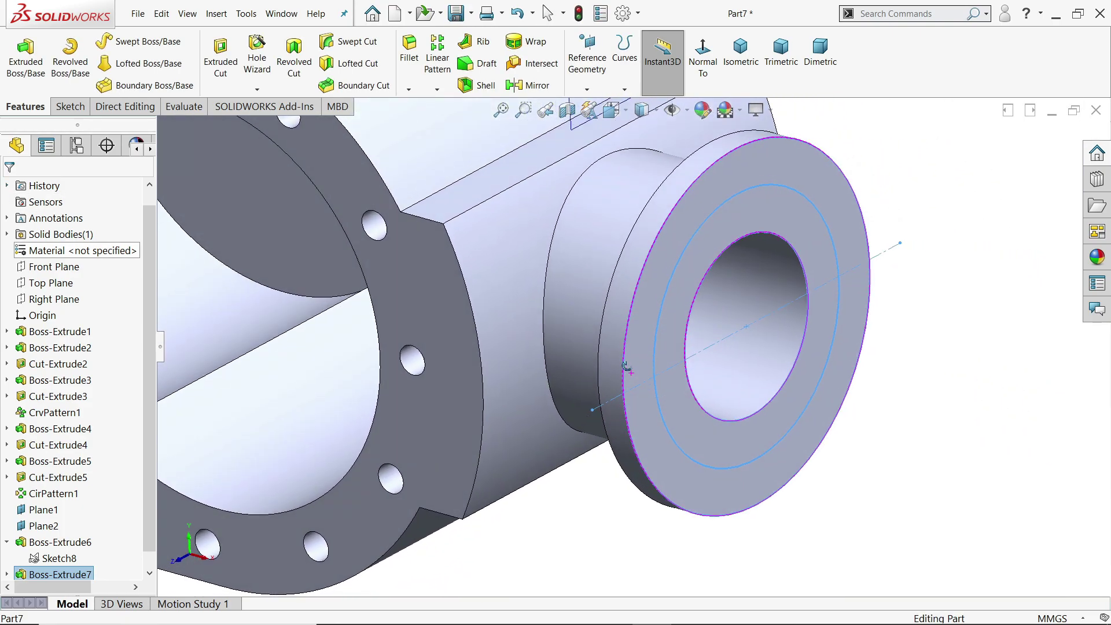
pyautogui.scroll(-1, 150, 529)
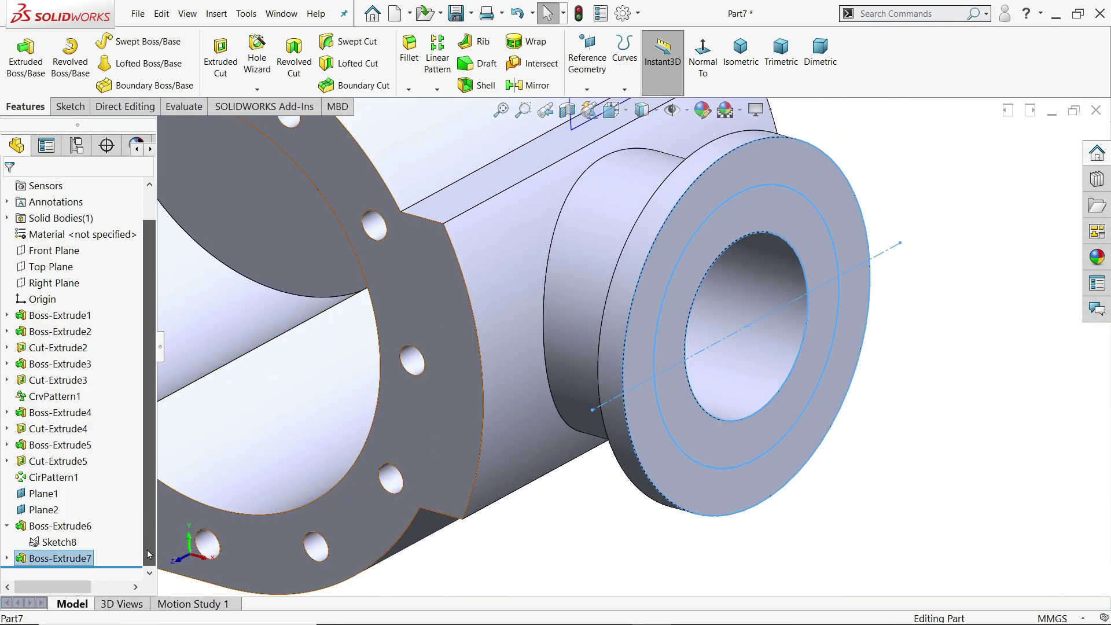
pyautogui.click(41, 543)
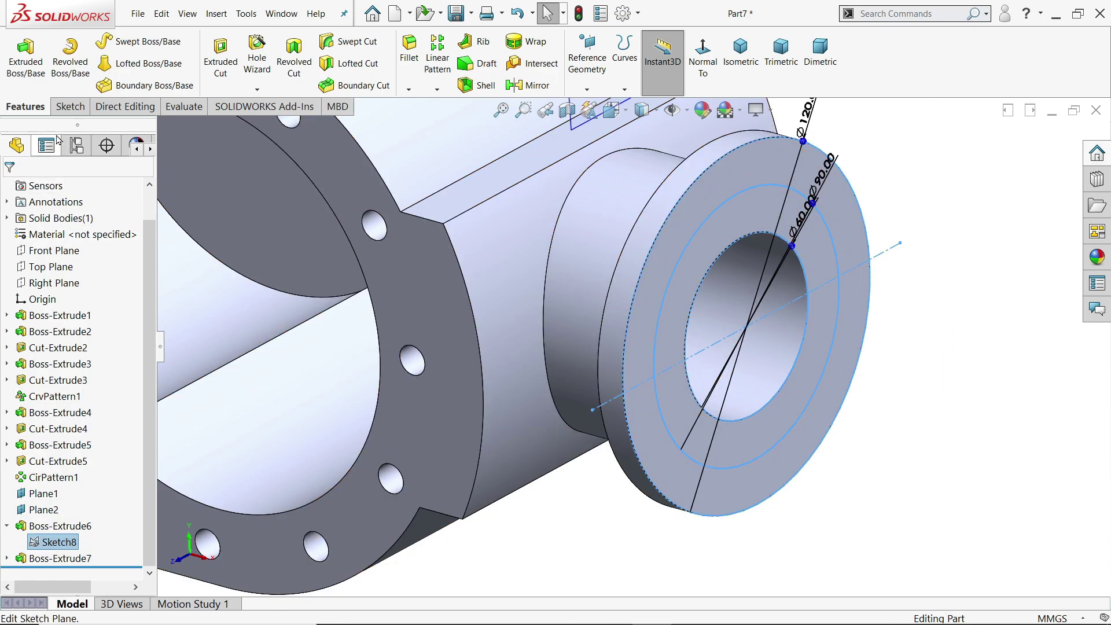
pyautogui.click(234, 81)
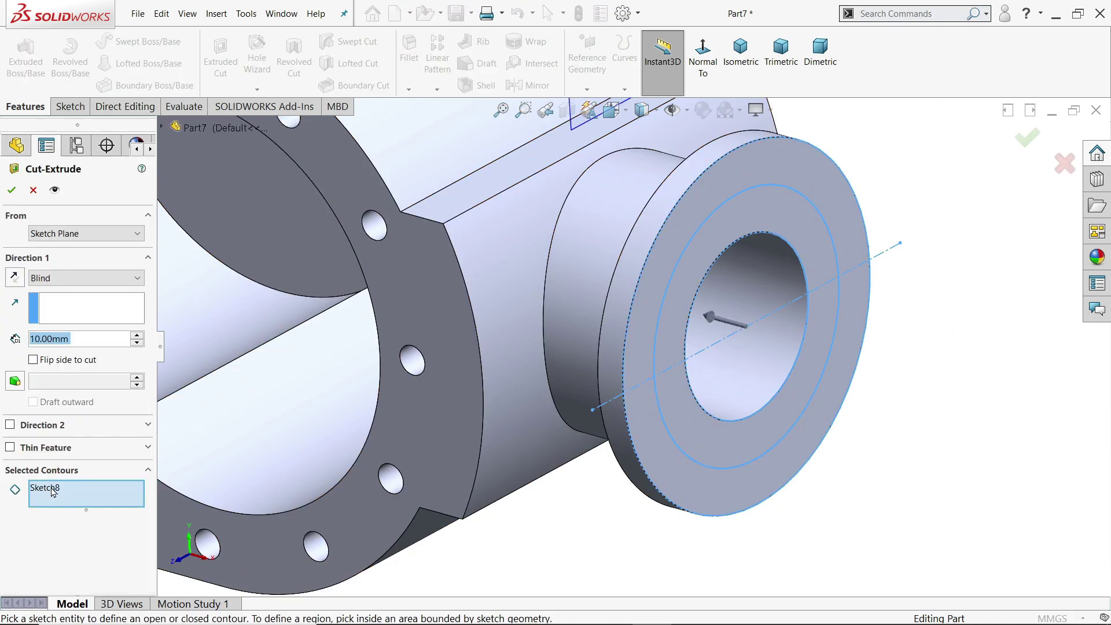
pyautogui.click(739, 385)
pyautogui.click(749, 296)
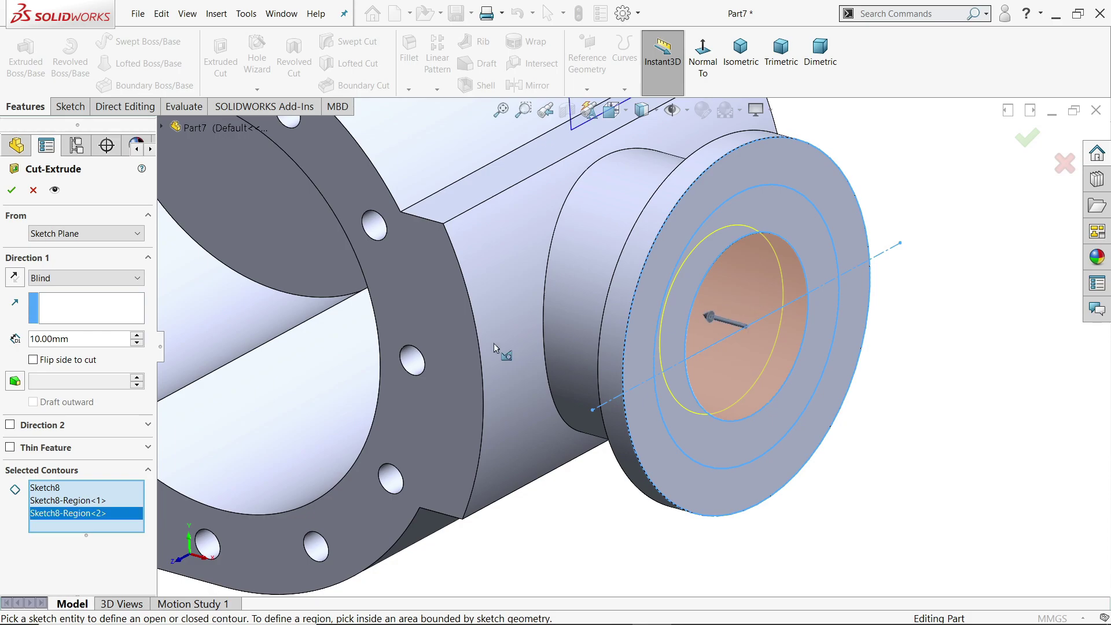
pyautogui.click(63, 278)
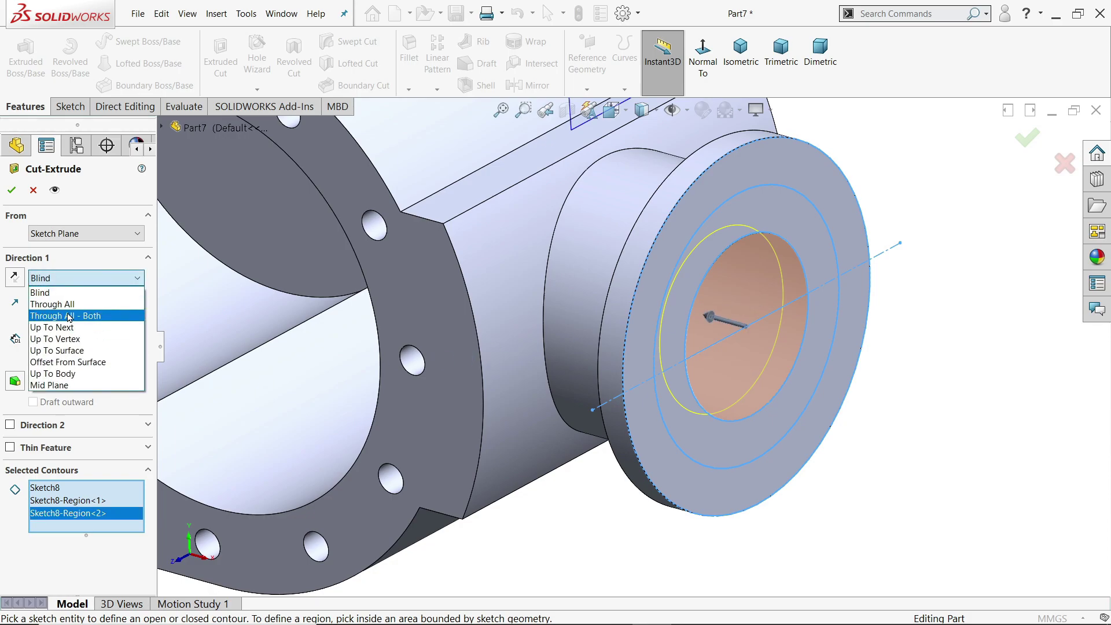
pyautogui.click(52, 327)
pyautogui.scroll(3, 645, 367)
pyautogui.scroll(1, 634, 477)
pyautogui.moveTo(634, 477); pyautogui.dragTo(742, 450, button='middle')
pyautogui.scroll(-3, 584, 343)
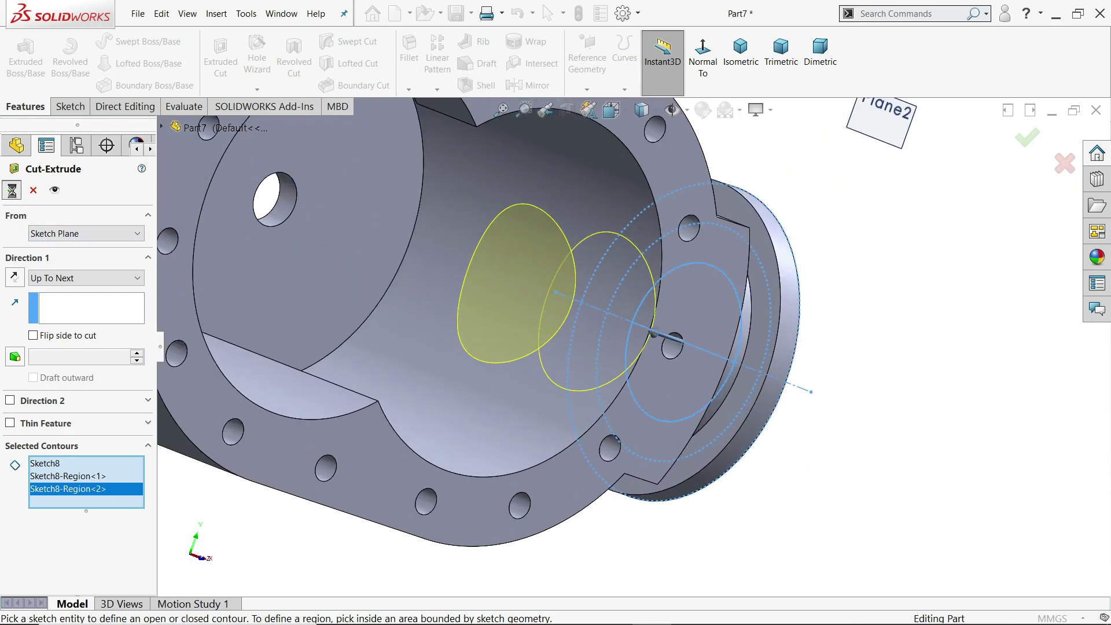
pyautogui.click(13, 194)
# Start a sketch on the side flange's outer face and draw a 10 mm diameter circle beside the bore.
pyautogui.moveTo(340, 351); pyautogui.dragTo(827, 422, button='middle')
pyautogui.click(805, 412)
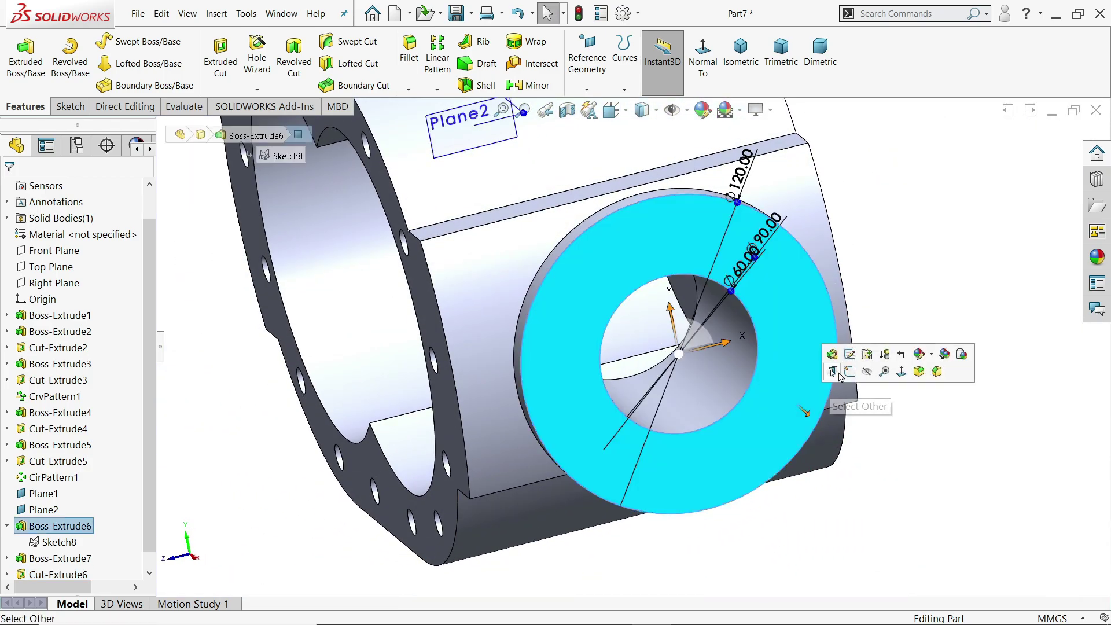
pyautogui.click(833, 372)
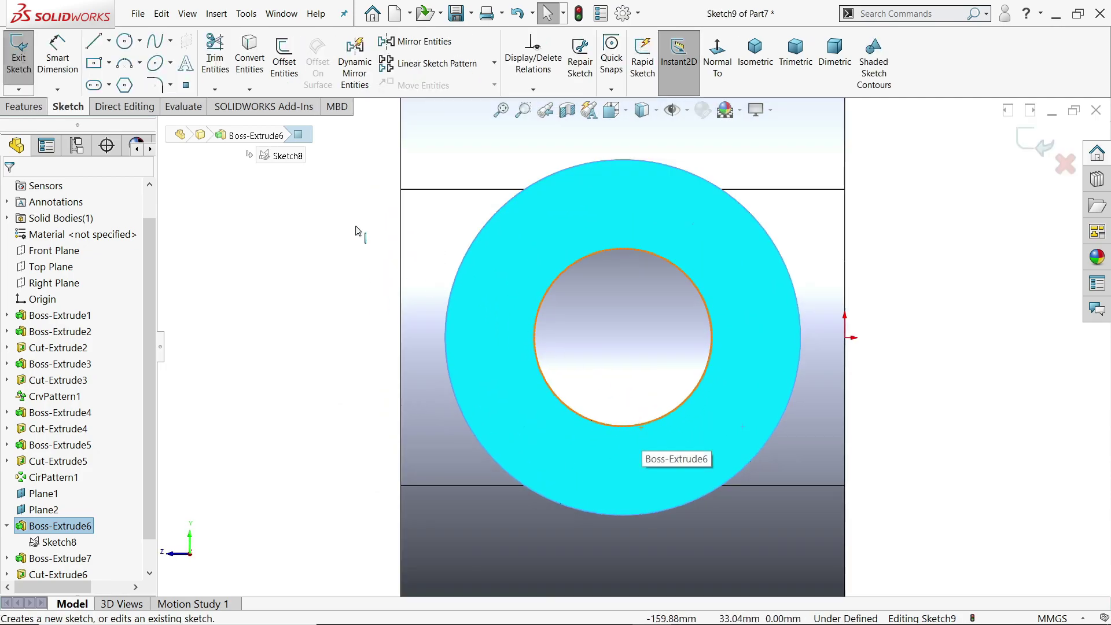
pyautogui.click(125, 41)
pyautogui.scroll(3, 681, 405)
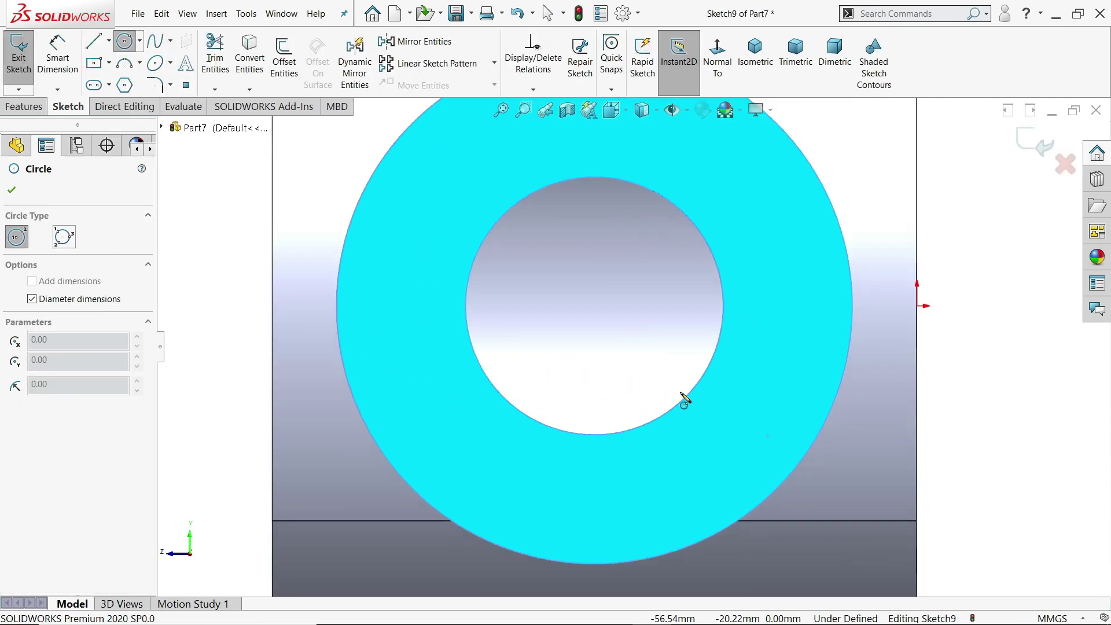
pyautogui.click(781, 306)
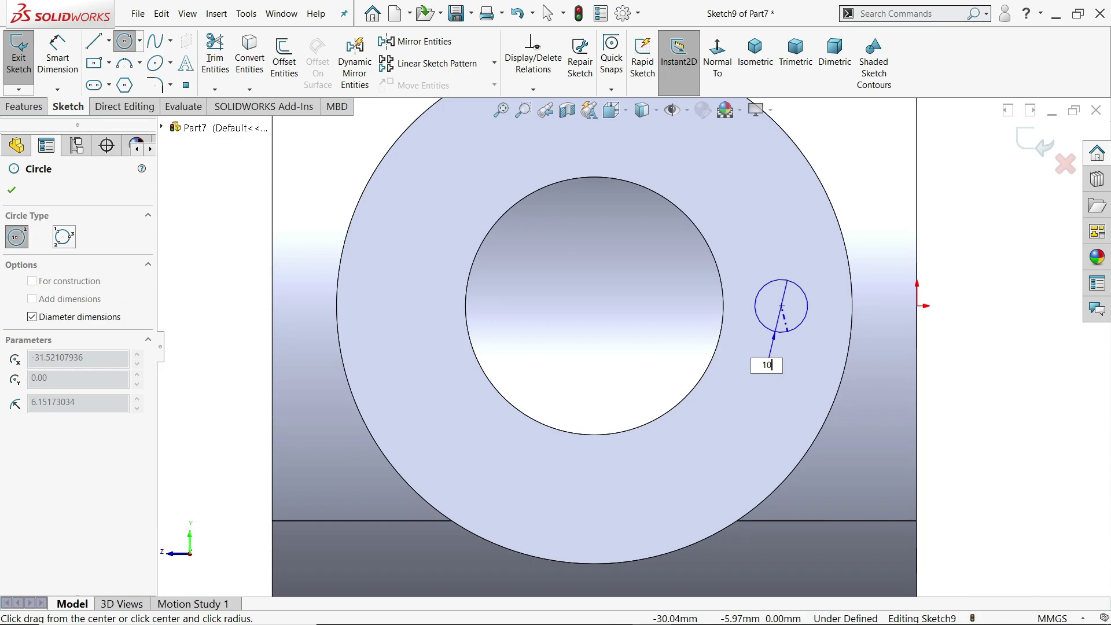
pyautogui.write('10')
pyautogui.press('Return')
pyautogui.press('Escape')
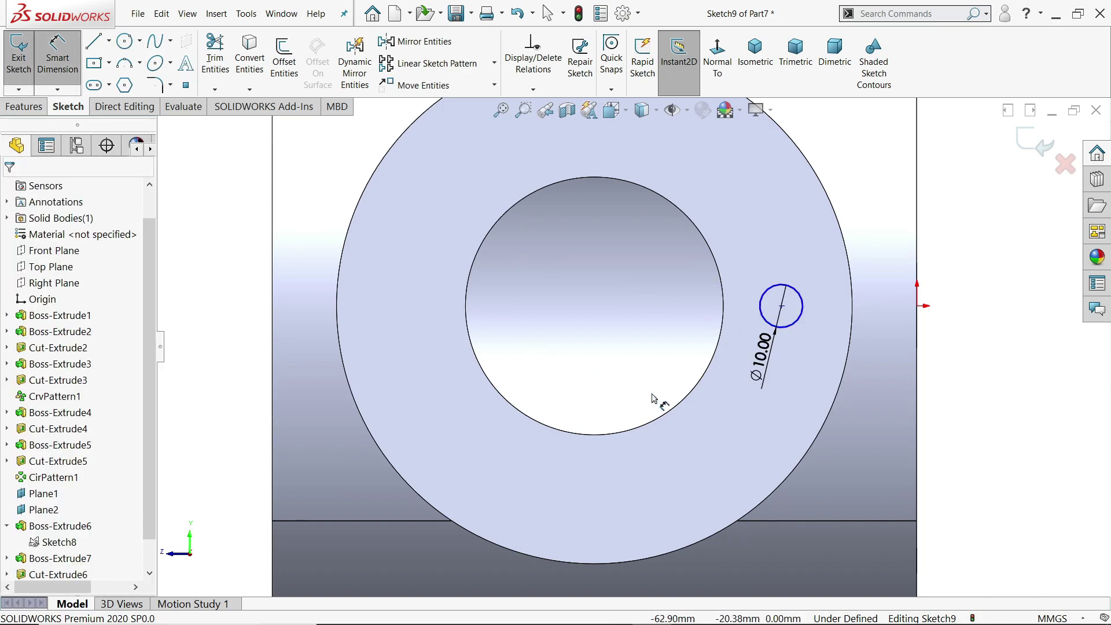
# Dimension the small circle's centre 37.5 mm from the centre of the flange bore.
pyautogui.click(722, 339)
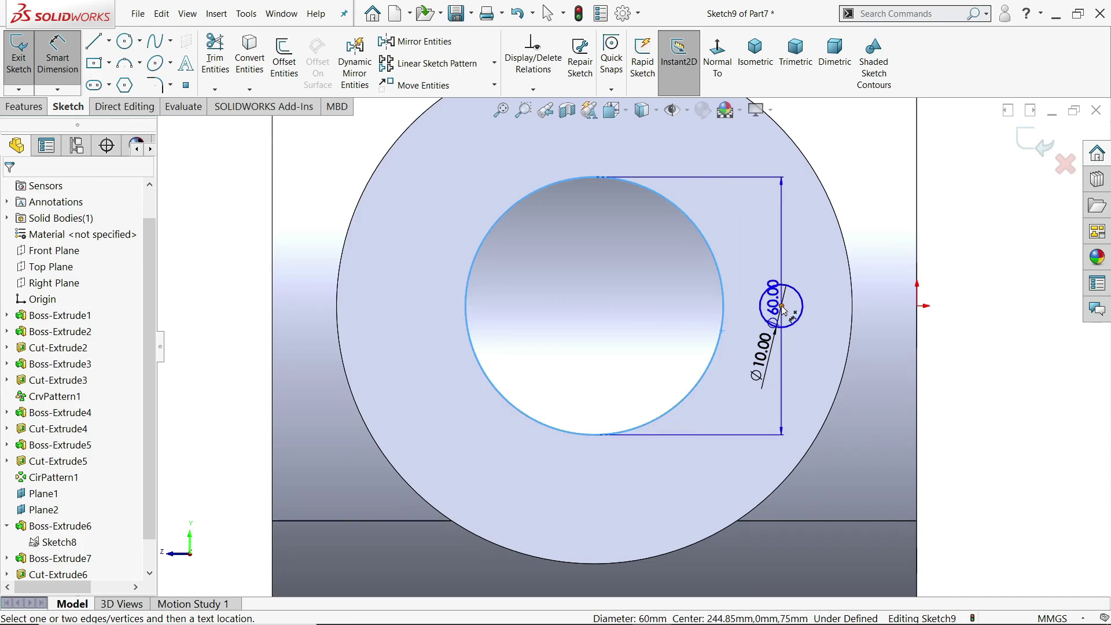
pyautogui.click(781, 305)
pyautogui.click(692, 435)
pyautogui.write('3')
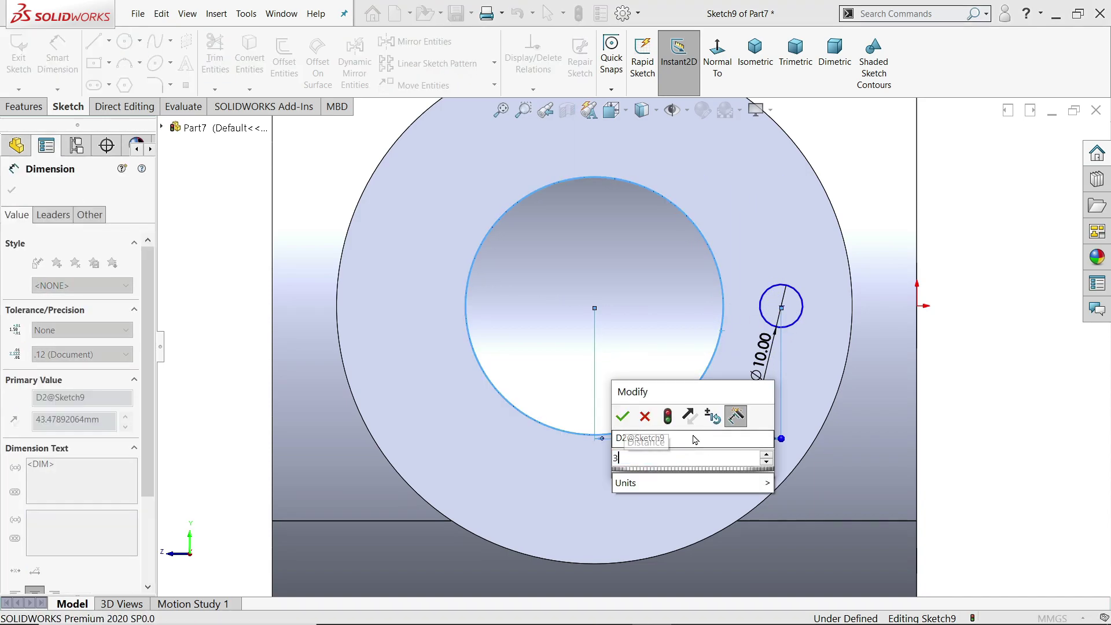
pyautogui.write('7.5')
pyautogui.press('Return')
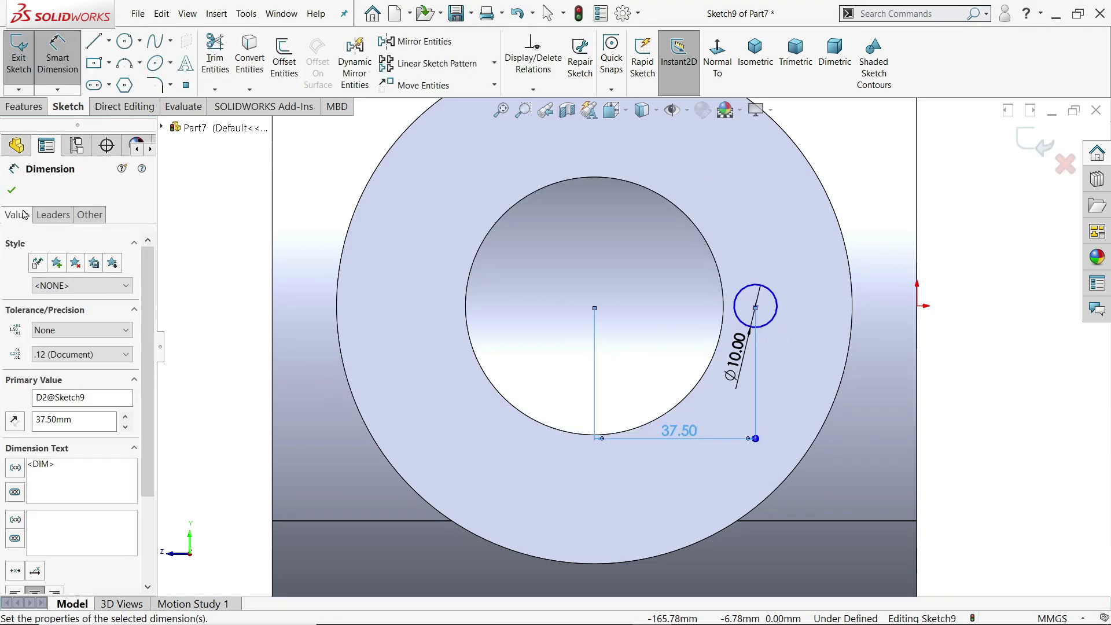
pyautogui.press('Escape')
# Add a horizontal relation between the small circle's centre and the sketch origin.
pyautogui.scroll(-3, 531, 345)
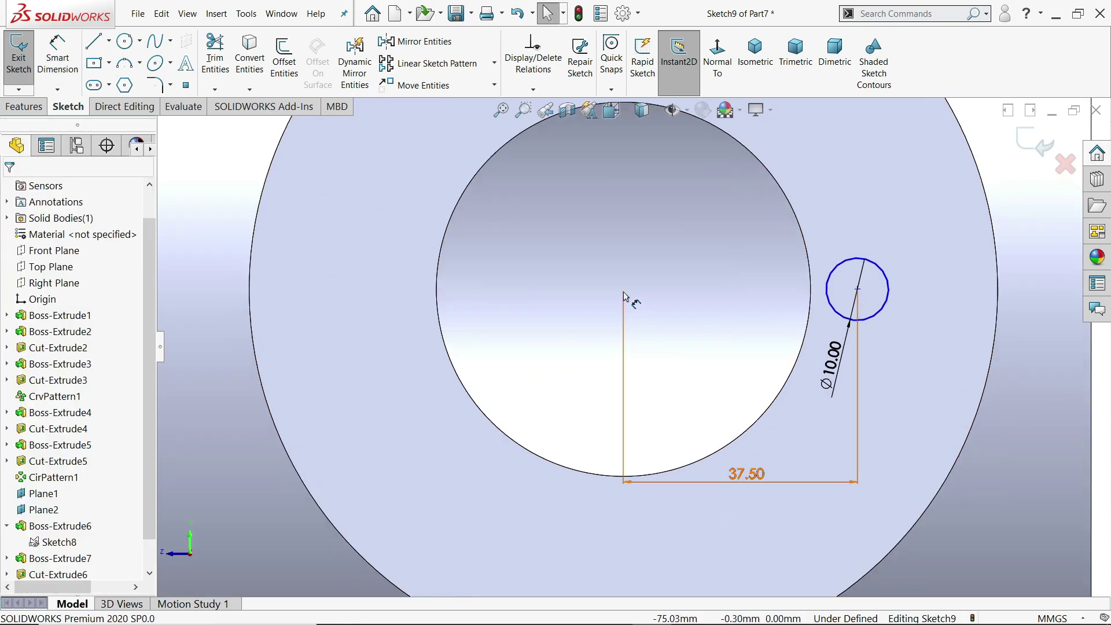
pyautogui.click(857, 289)
pyautogui.press('z')
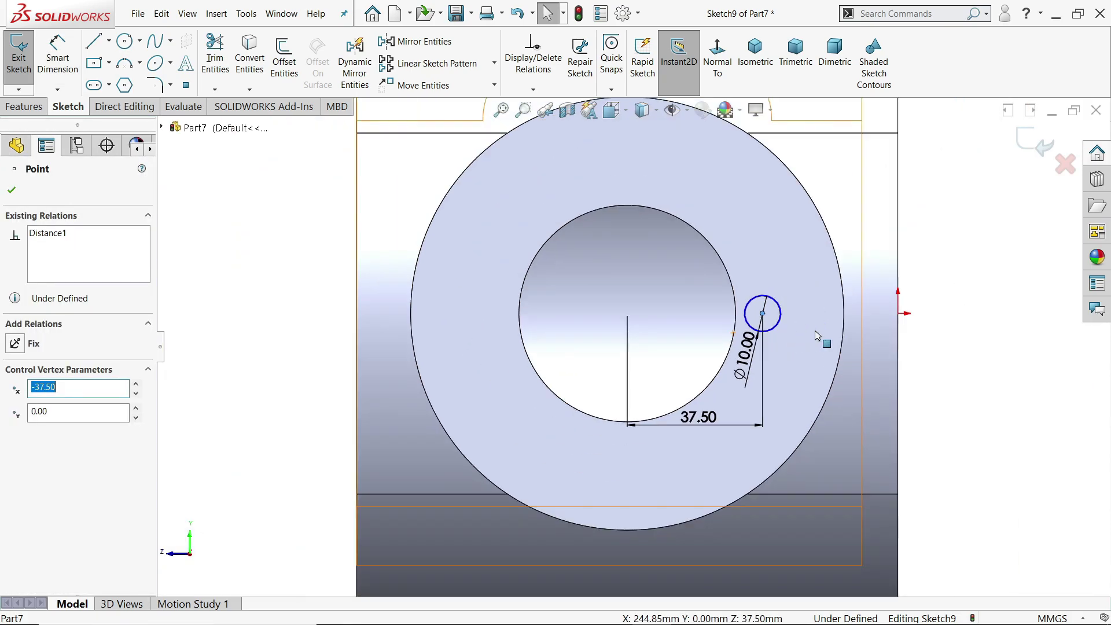
pyautogui.keyDown('ctrl'); pyautogui.click(897, 313); pyautogui.keyUp('ctrl')
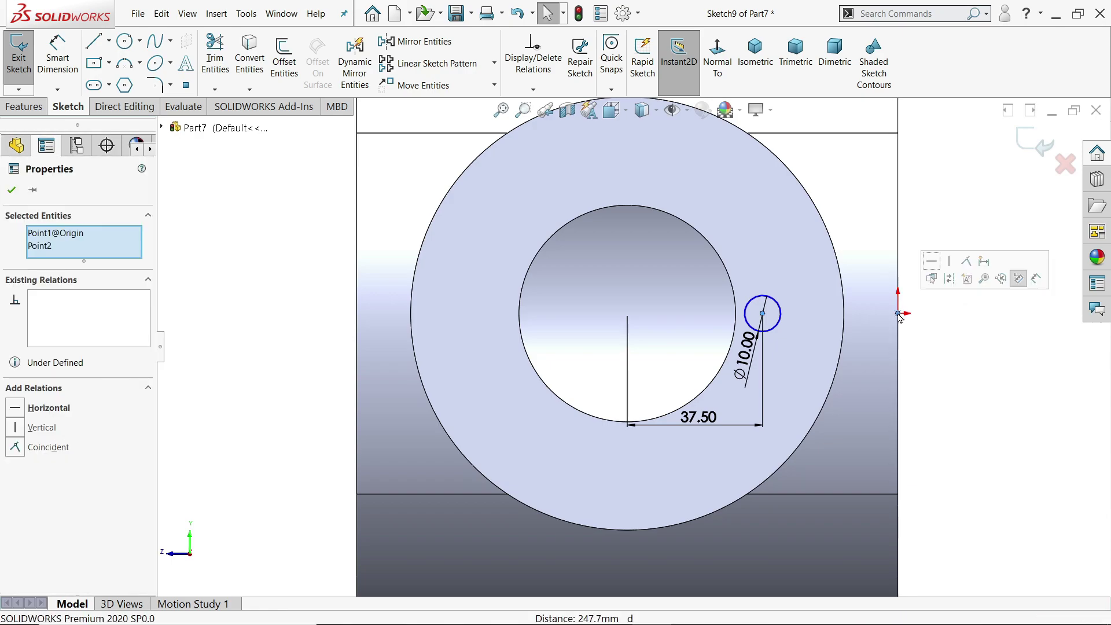
pyautogui.click(984, 263)
pyautogui.press('Escape')
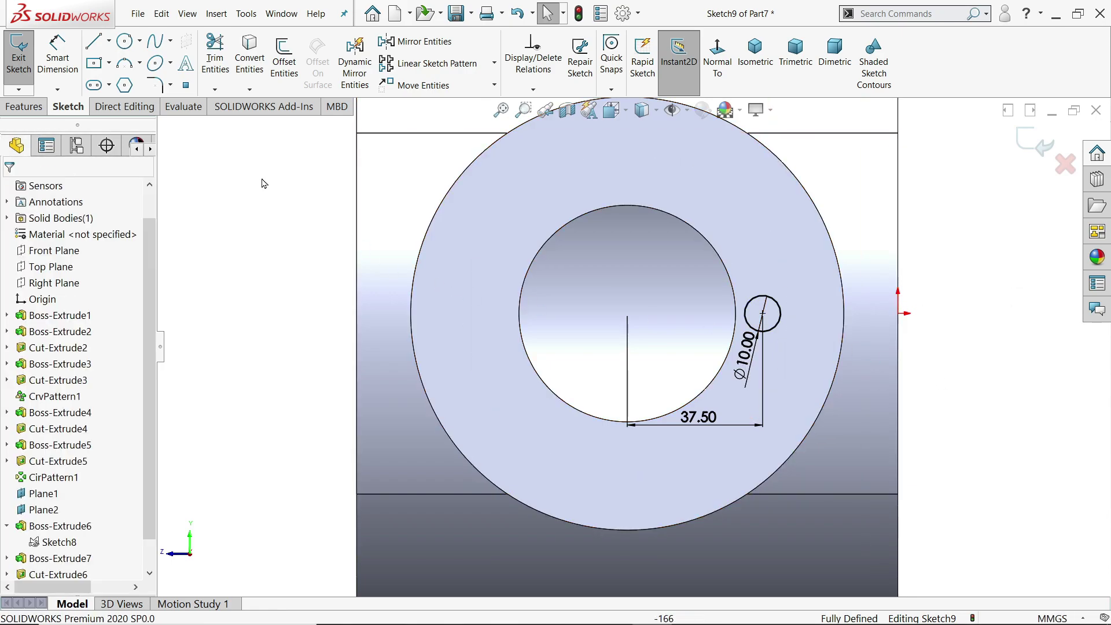
# Extrude-cut the 10 mm circle 30 mm deep as a blind cut through the side flange.
pyautogui.click(23, 107)
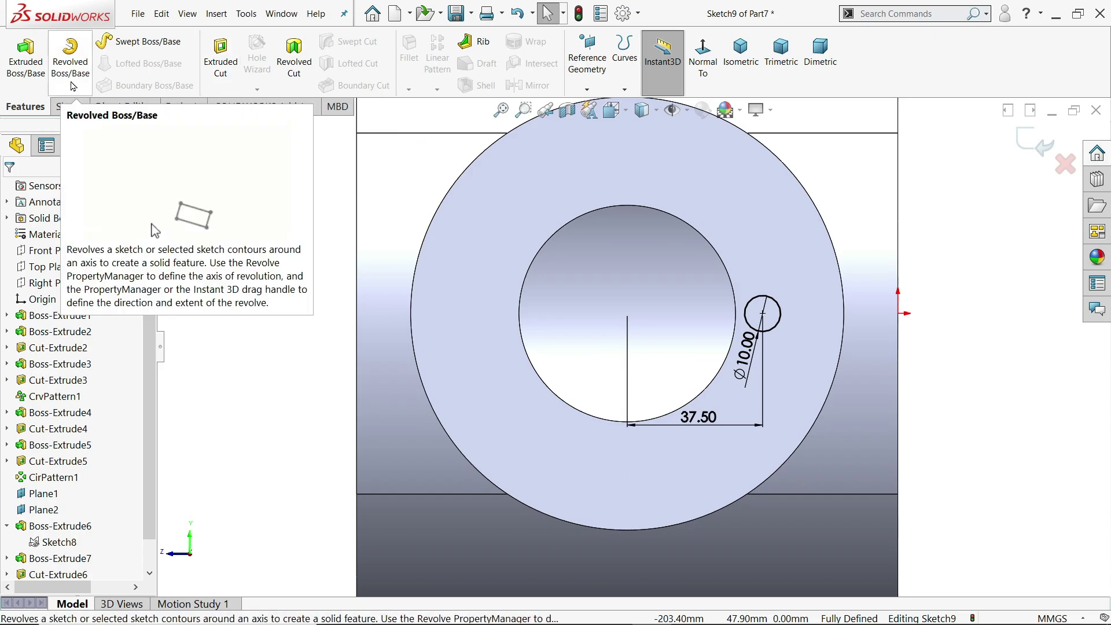
pyautogui.click(221, 67)
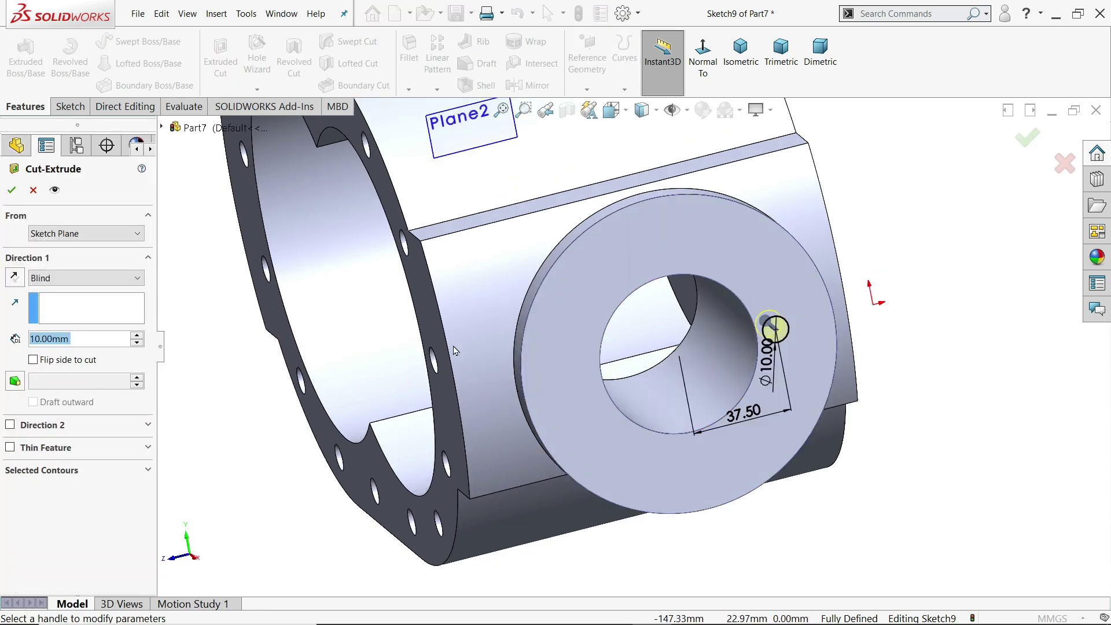
pyautogui.write('30')
pyautogui.press('Return')
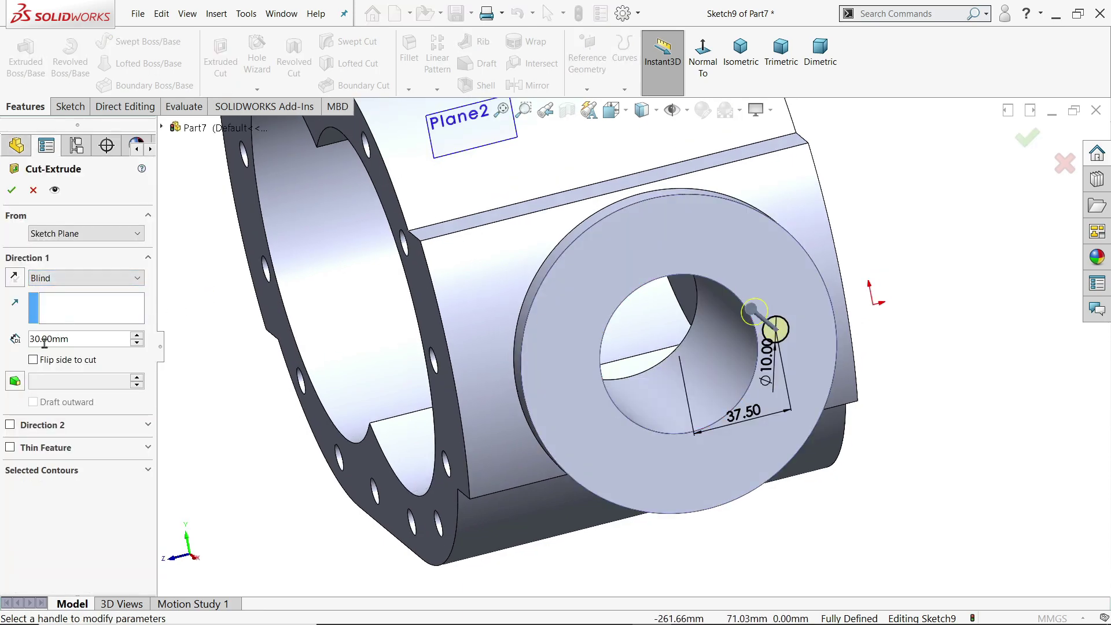
pyautogui.click(12, 191)
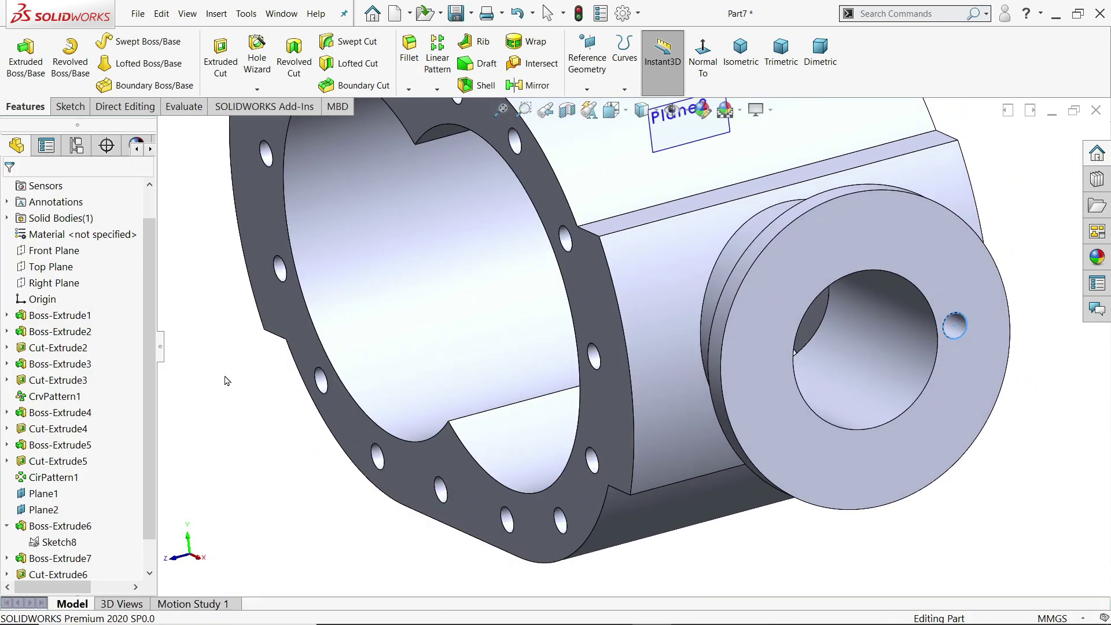
# Circular-pattern the 10 mm hole around the side flange's cylindrical rim with 8 equally spaced instances over 360 degrees.
pyautogui.scroll(3, 358, 374)
pyautogui.moveTo(846, 306); pyautogui.dragTo(879, 331, button='middle')
pyautogui.scroll(-3, 763, 370)
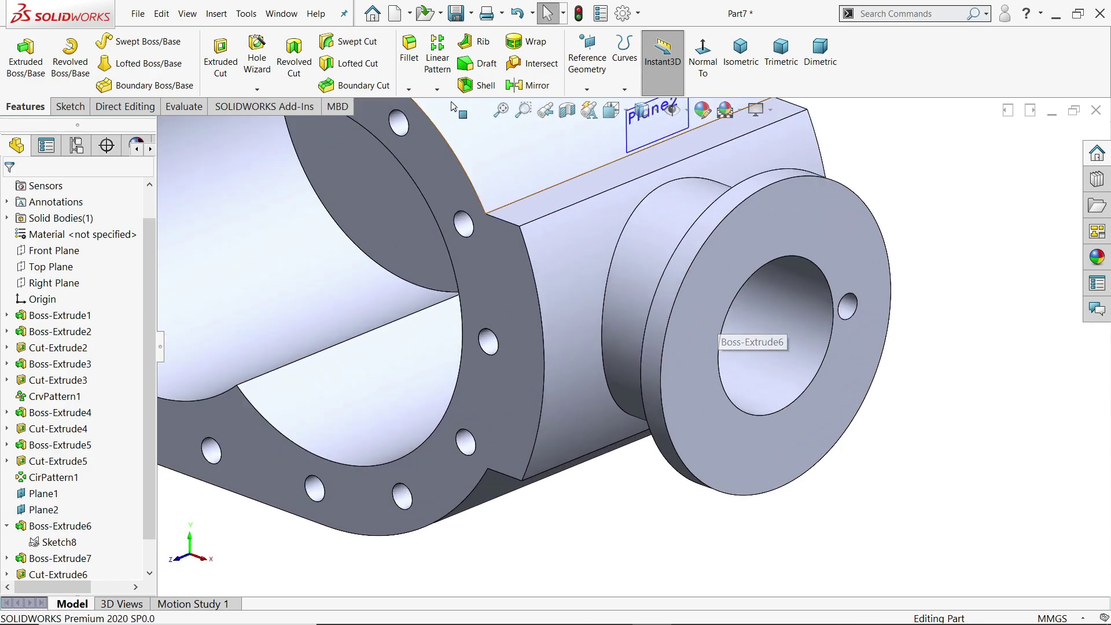
pyautogui.click(436, 89)
pyautogui.click(475, 121)
pyautogui.scroll(-4, 810, 342)
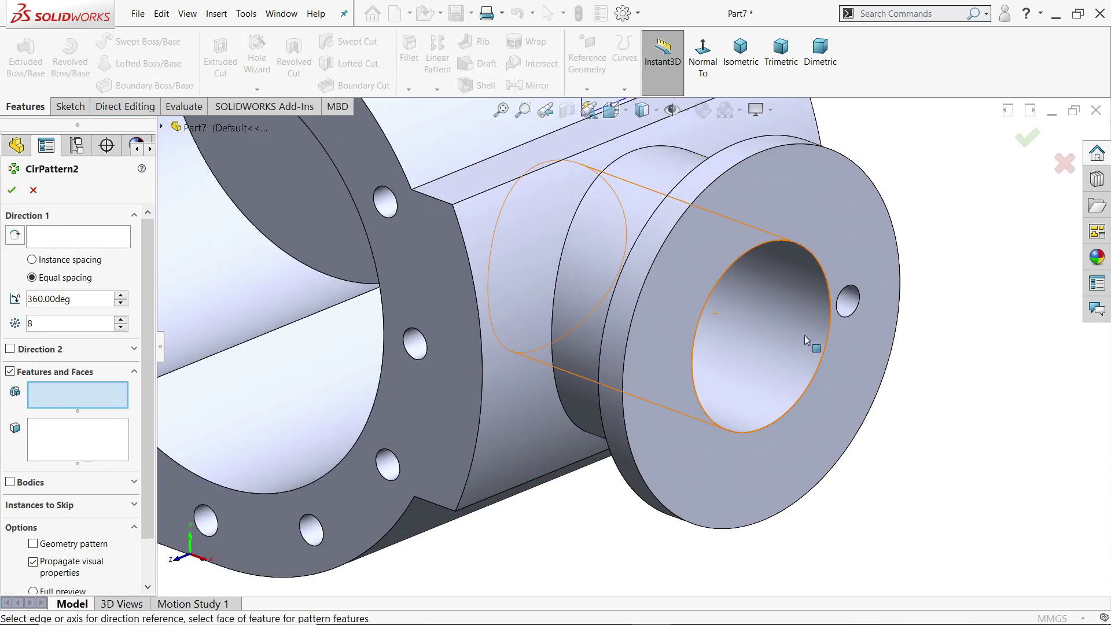
pyautogui.click(848, 292)
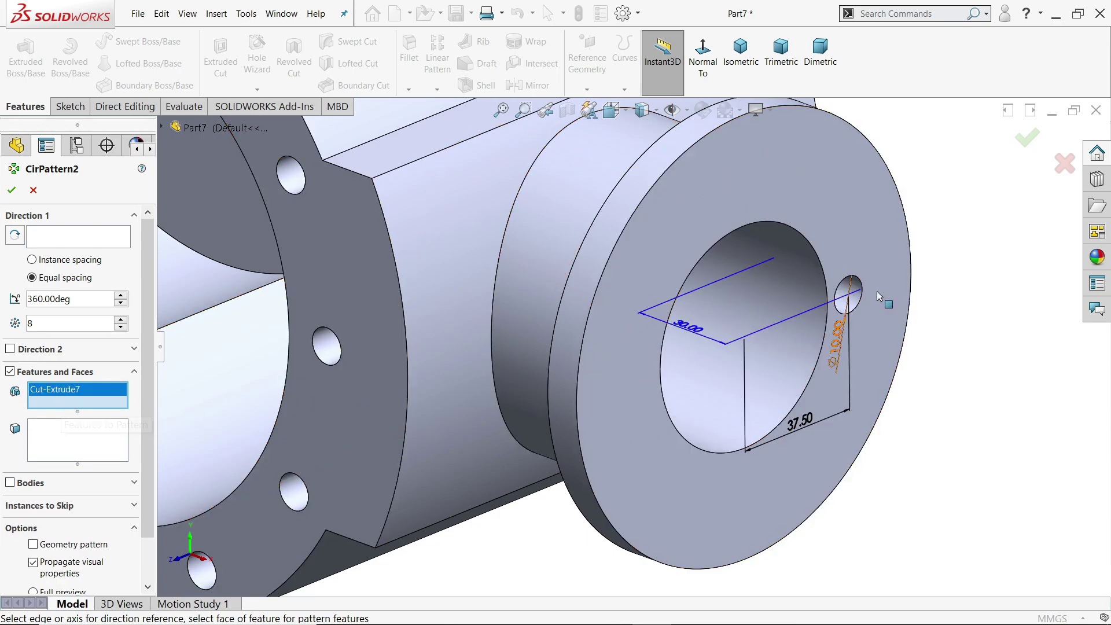
pyautogui.click(64, 241)
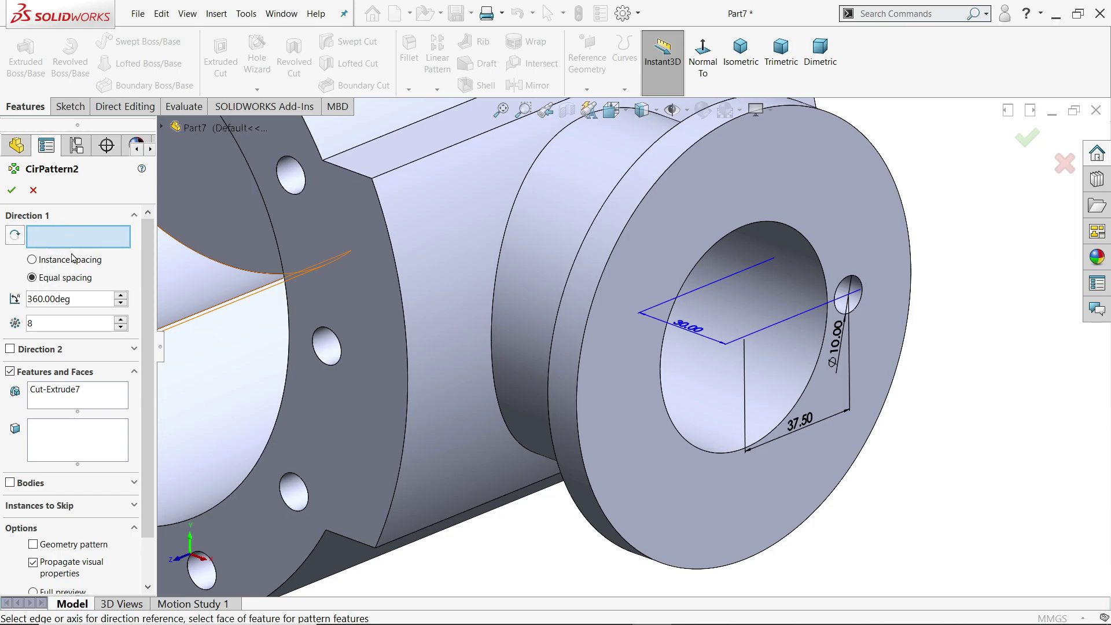
pyautogui.scroll(3, 485, 304)
pyautogui.scroll(-3, 605, 303)
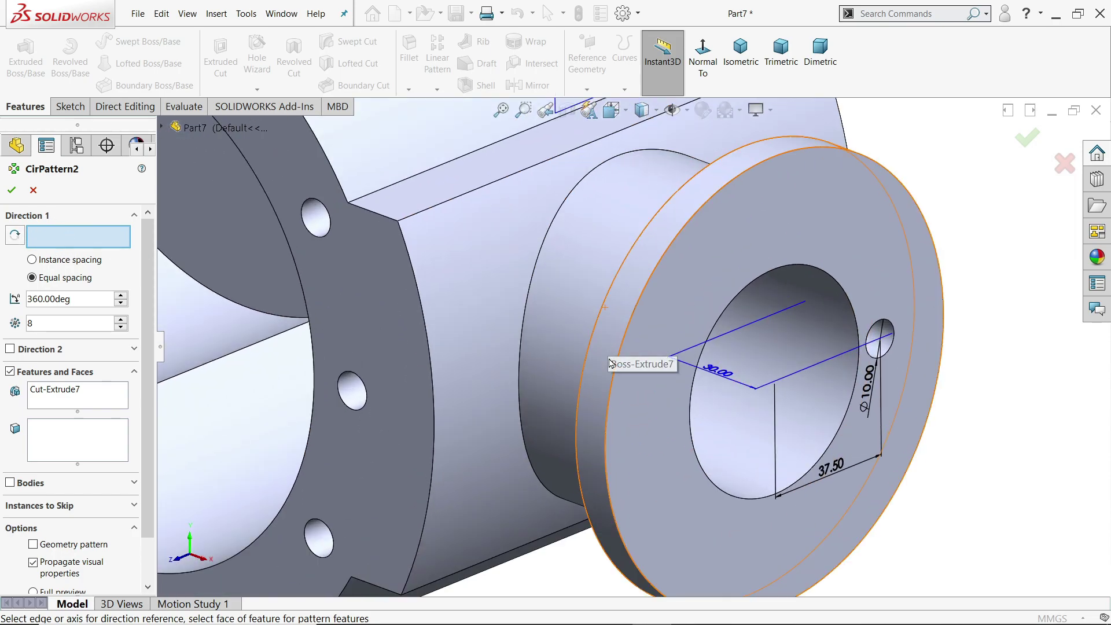
pyautogui.click(609, 356)
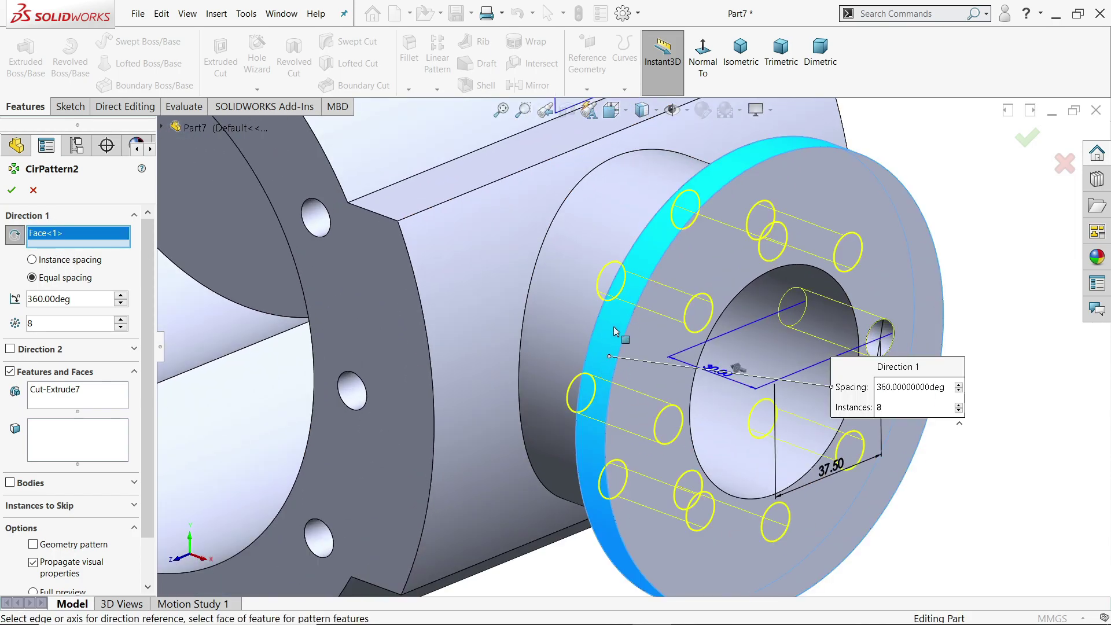
pyautogui.scroll(1, 615, 330)
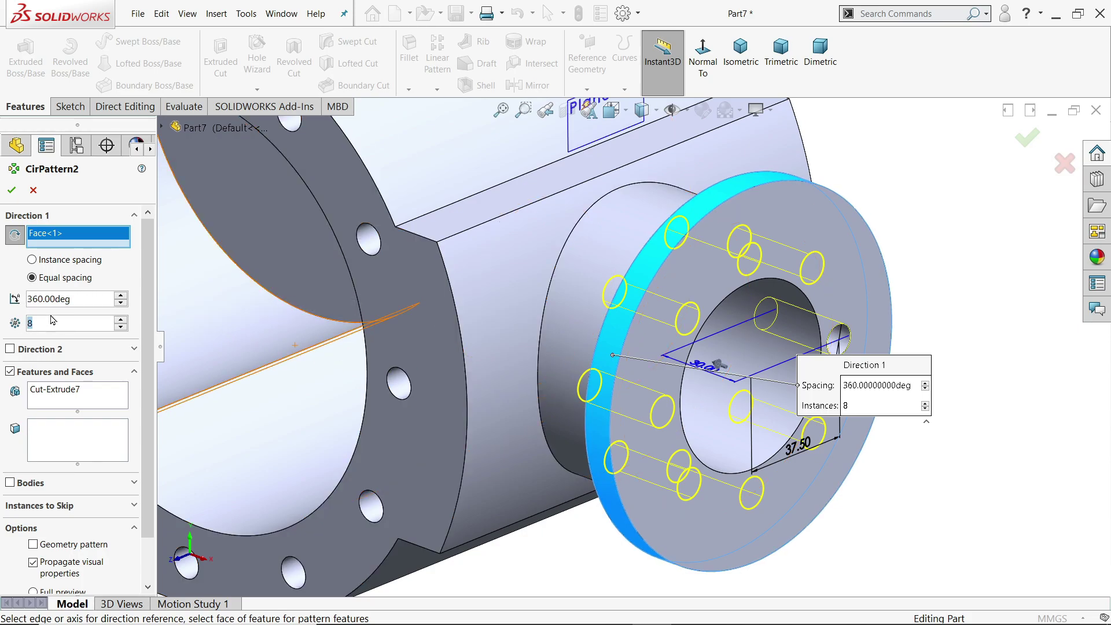
pyautogui.click(12, 191)
# Hide the reference plane Plane2 above the side flange.
pyautogui.moveTo(752, 416); pyautogui.dragTo(655, 328, button='middle')
pyautogui.moveTo(759, 352); pyautogui.dragTo(704, 369, button='middle')
pyautogui.scroll(6, 705, 369)
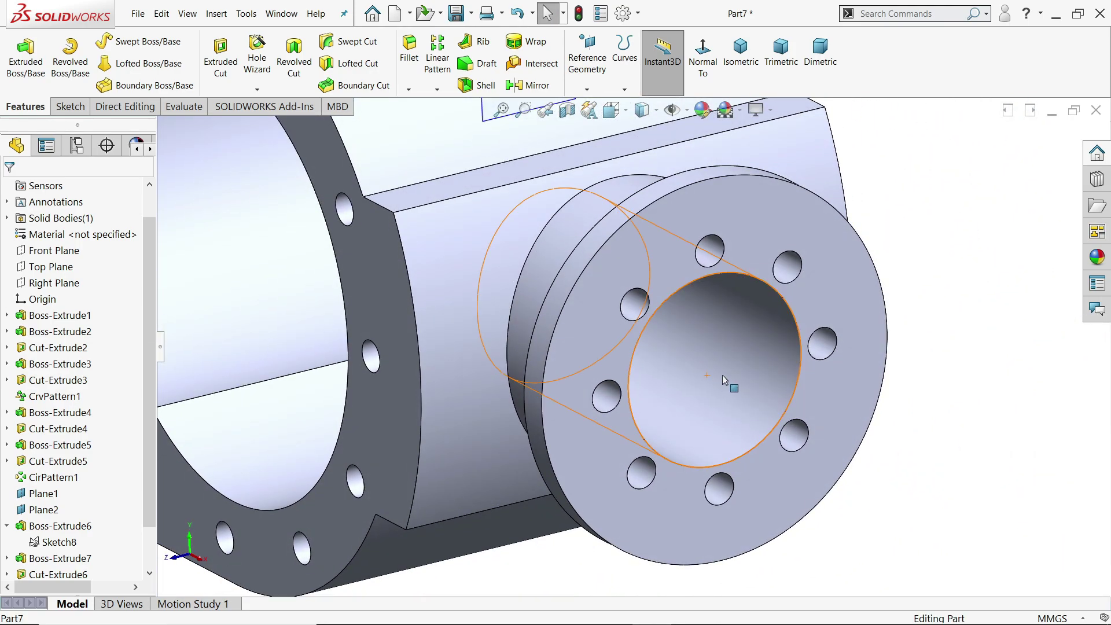
pyautogui.scroll(1, 856, 358)
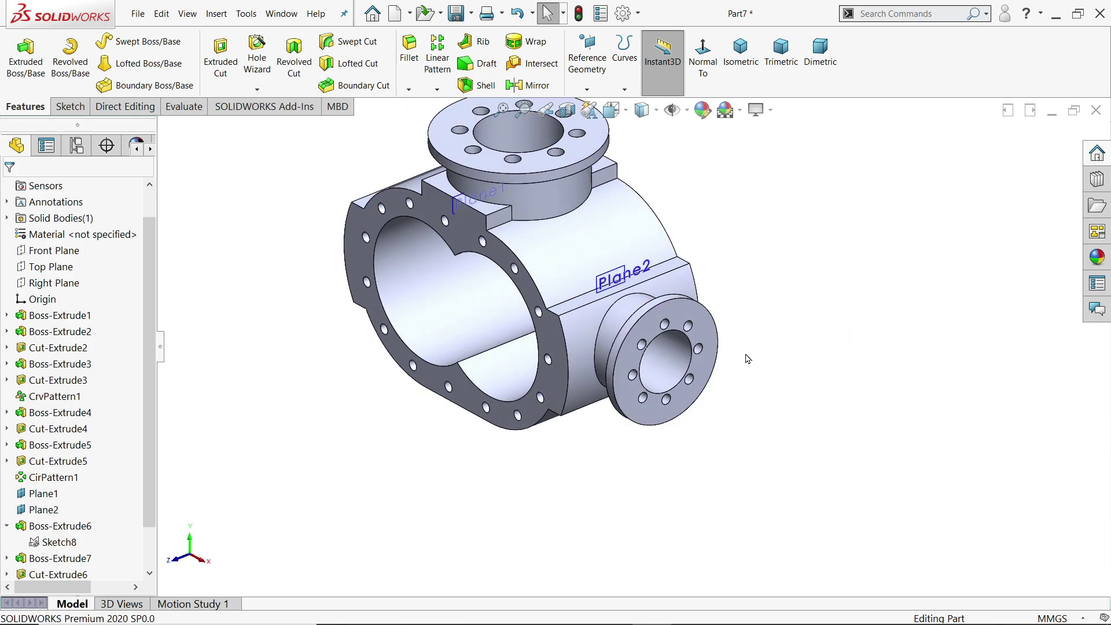
pyautogui.scroll(-5, 637, 282)
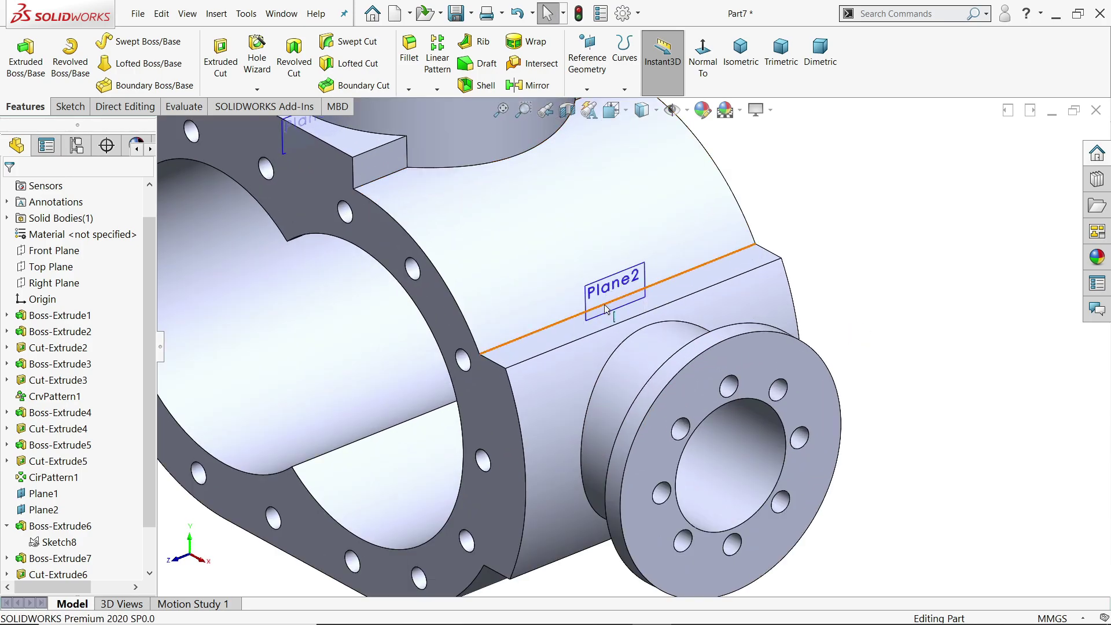
pyautogui.click(615, 290)
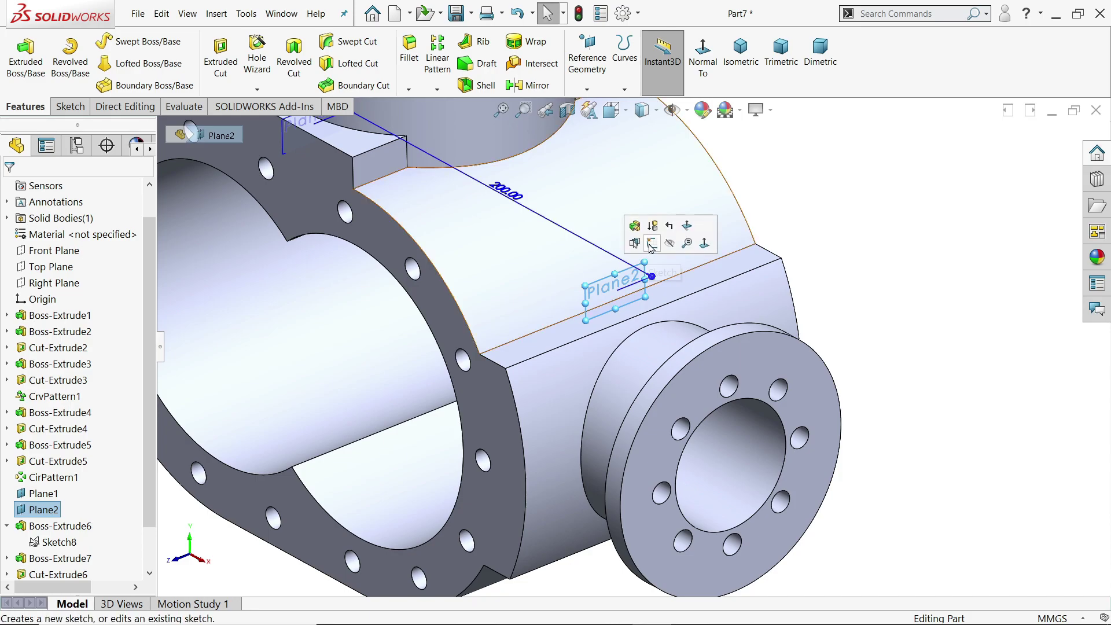
pyautogui.click(674, 245)
pyautogui.scroll(5, 816, 253)
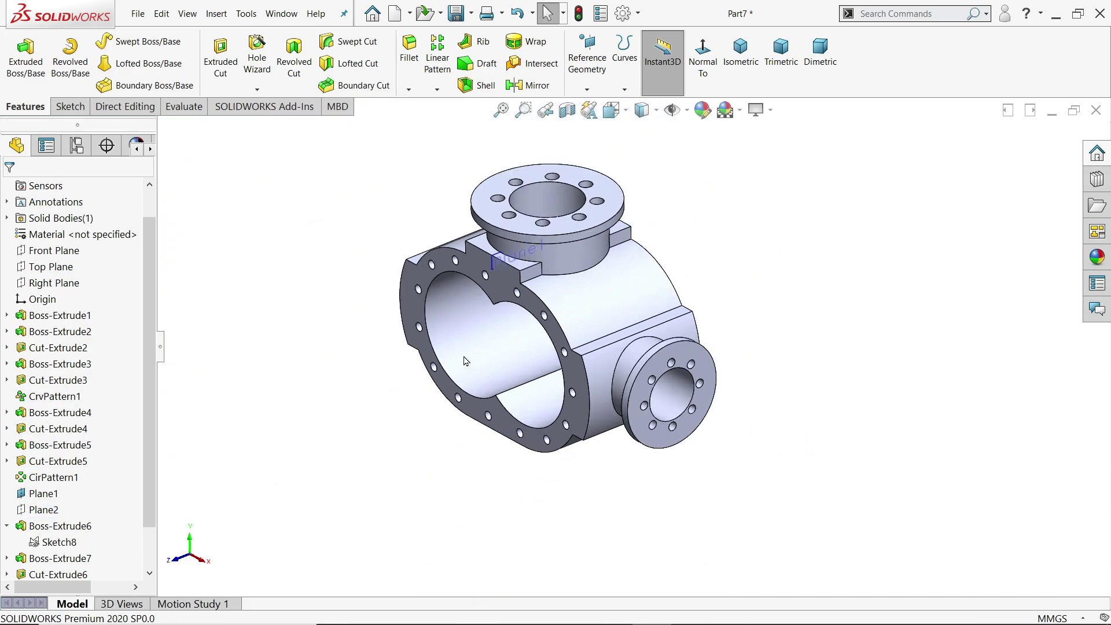
# Mirror Boss-Extrude6, Boss-Extrude7, Cut-Extrude6, Cut-Extrude7 and CirPattern2 of the side flange about Plane1.
pyautogui.scroll(-3, 573, 367)
pyautogui.moveTo(584, 371); pyautogui.dragTo(592, 363, button='middle')
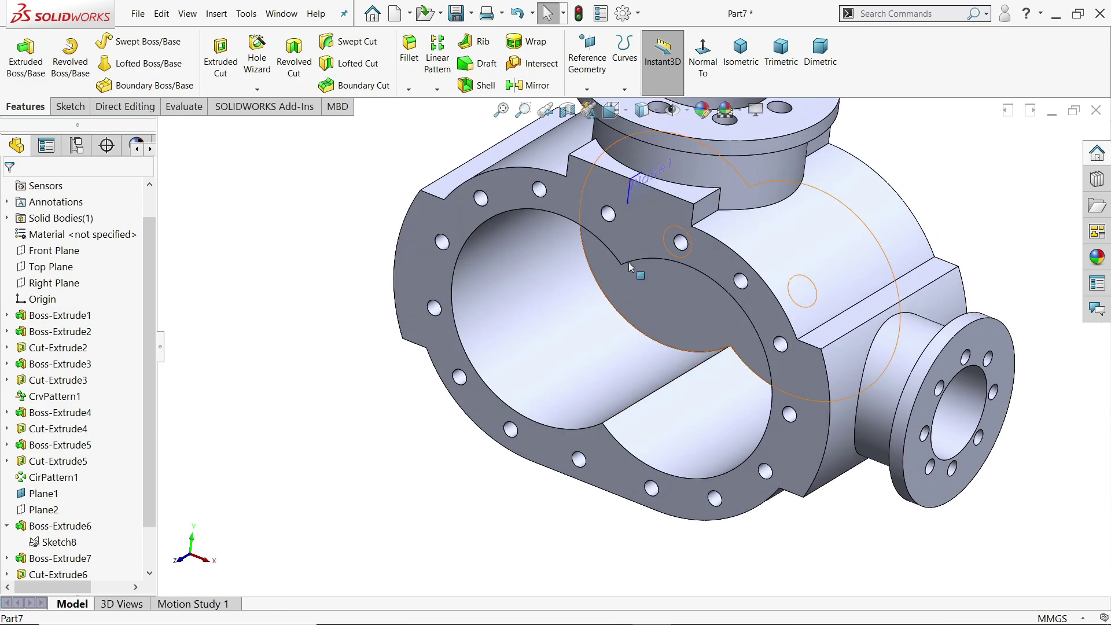
pyautogui.click(632, 188)
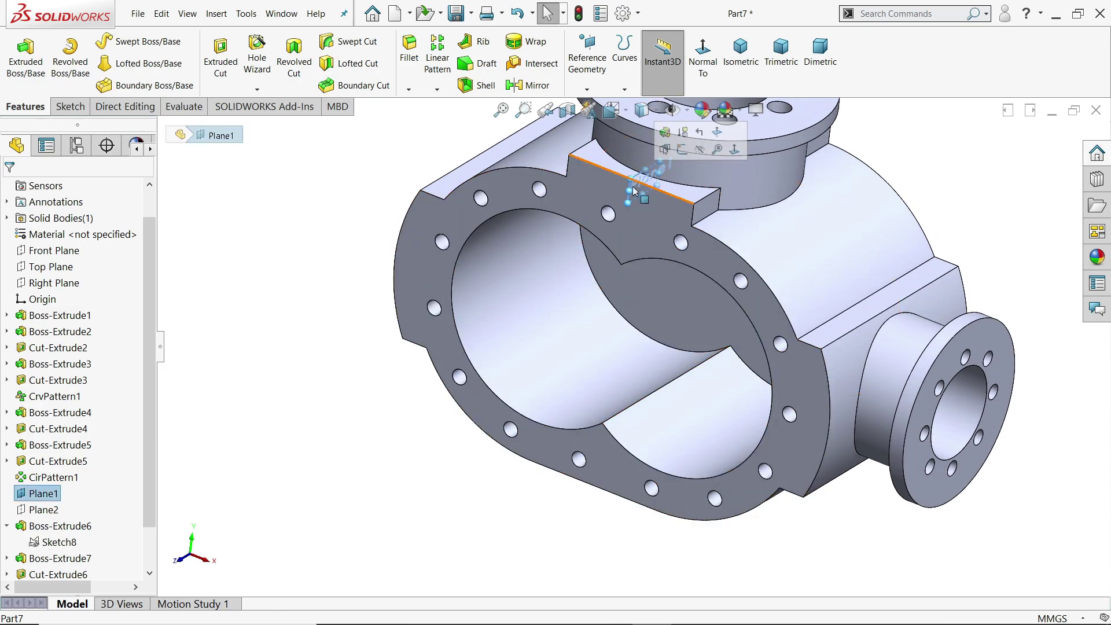
pyautogui.click(531, 86)
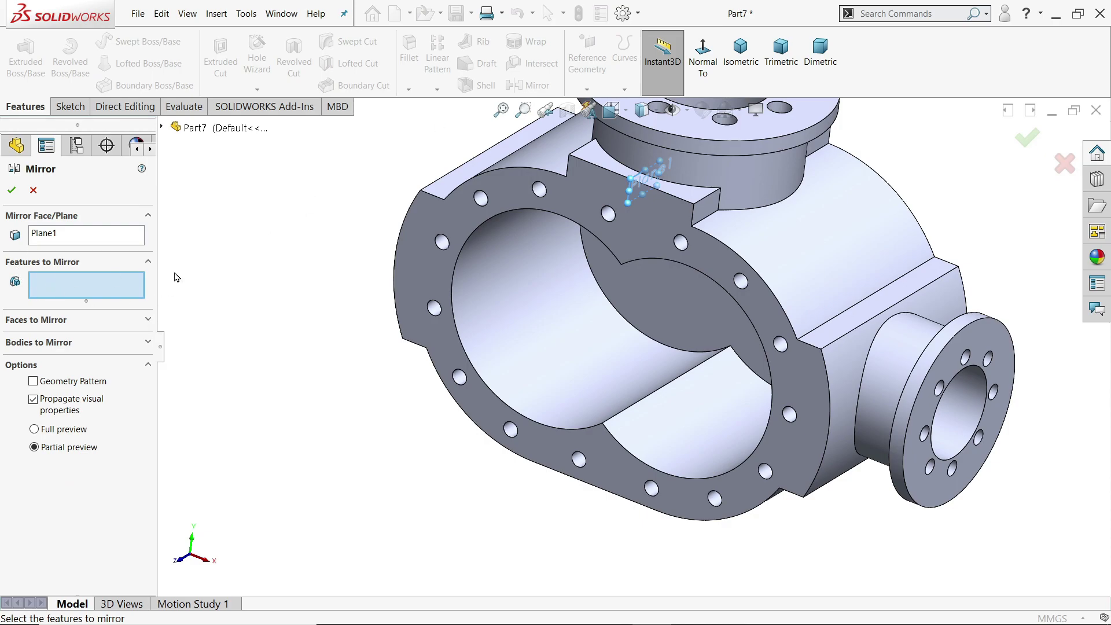
pyautogui.click(162, 128)
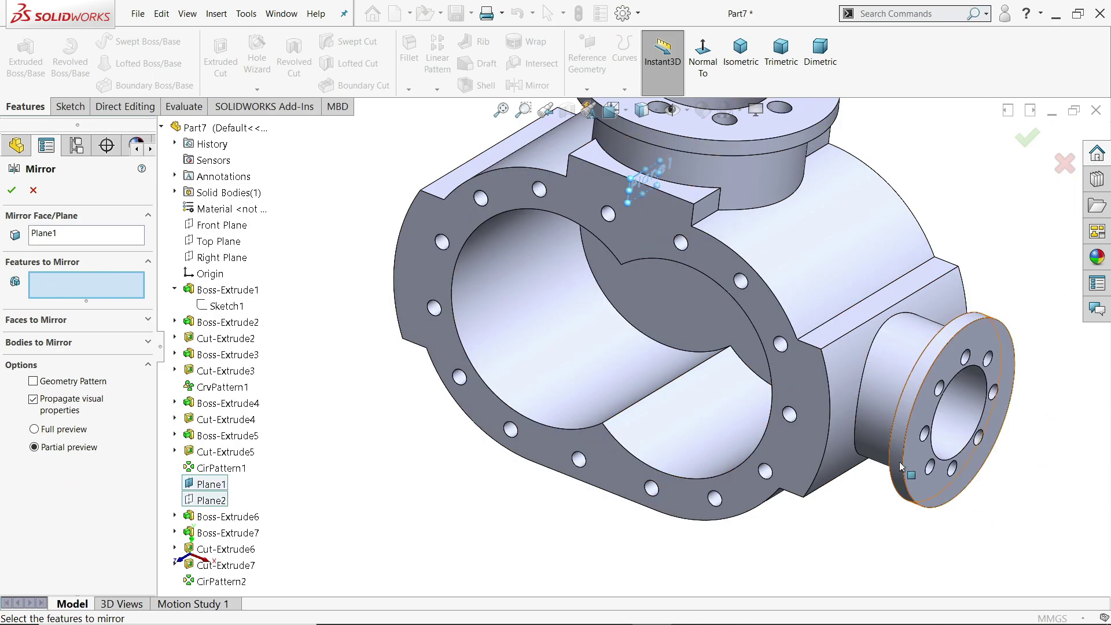
pyautogui.click(915, 471)
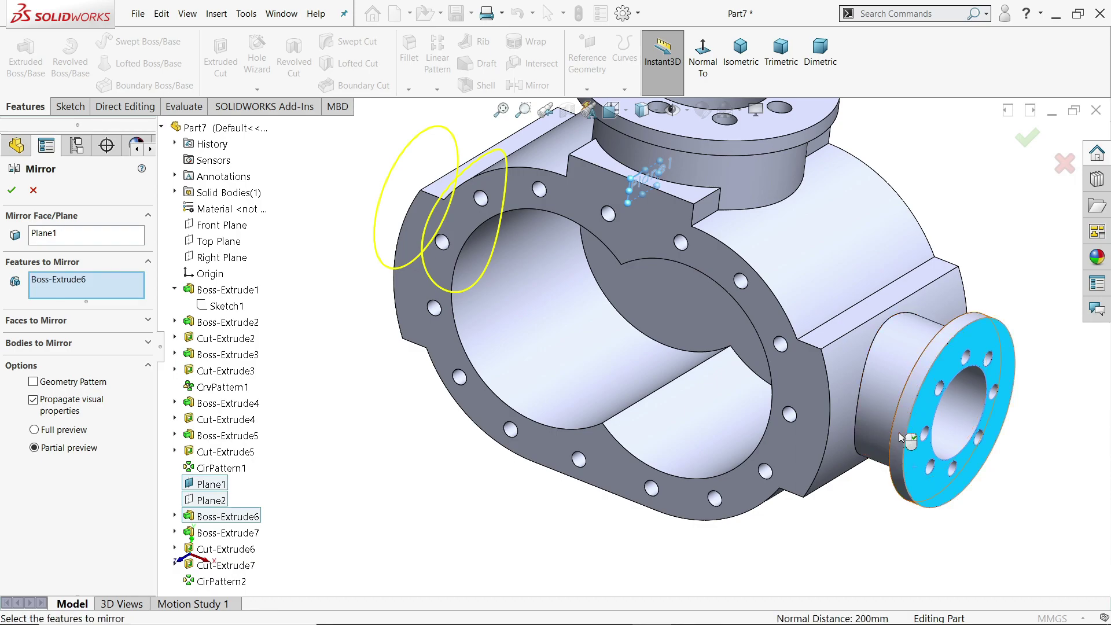
pyautogui.click(227, 533)
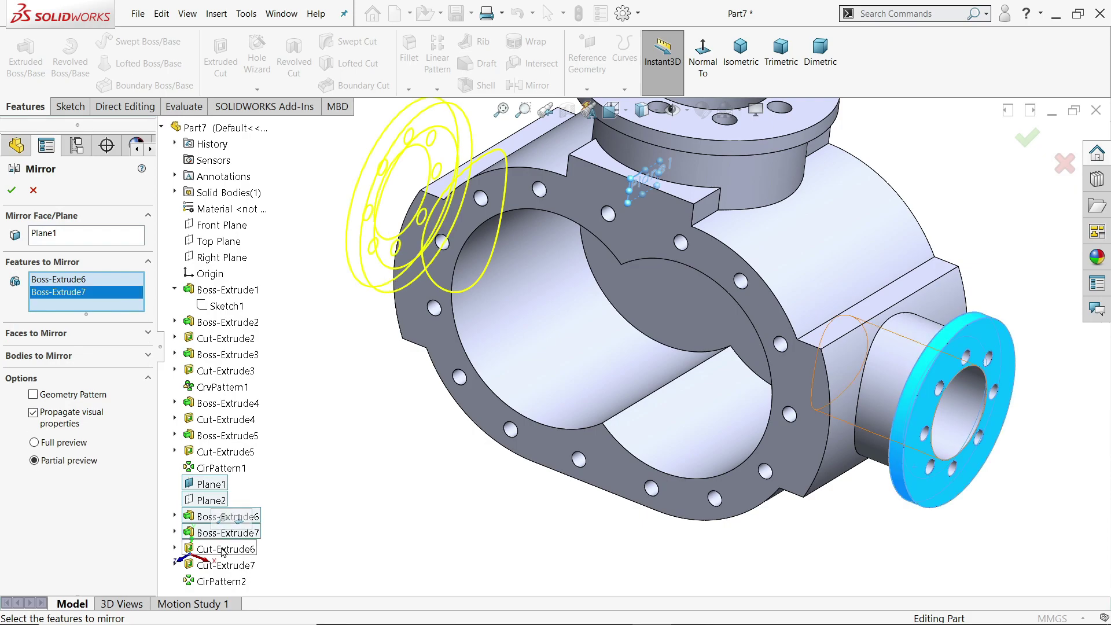
pyautogui.click(226, 551)
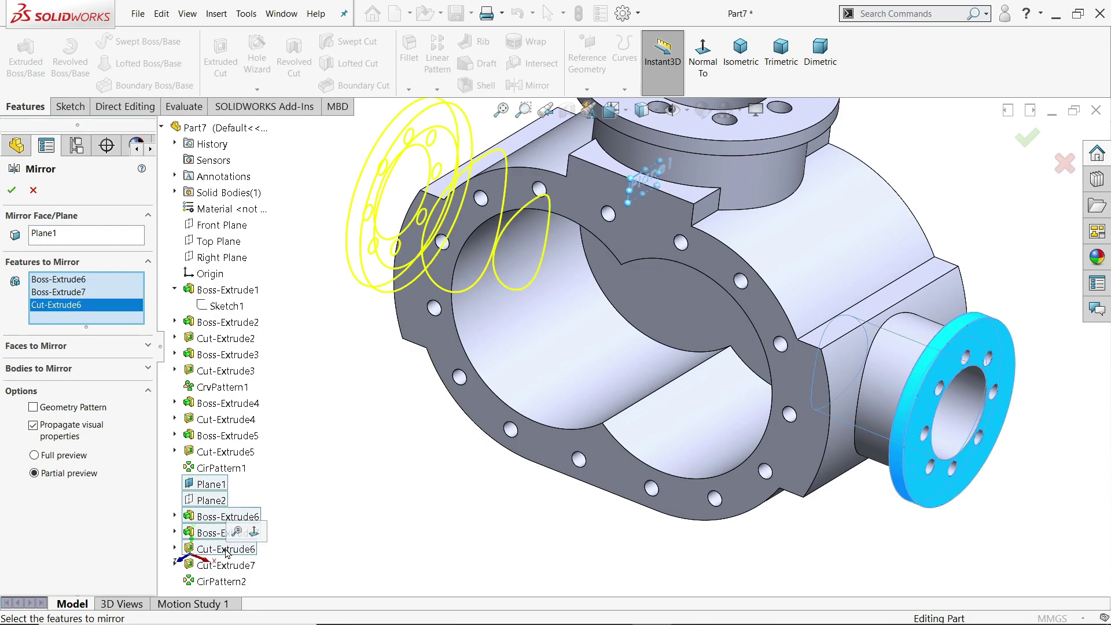
pyautogui.click(226, 565)
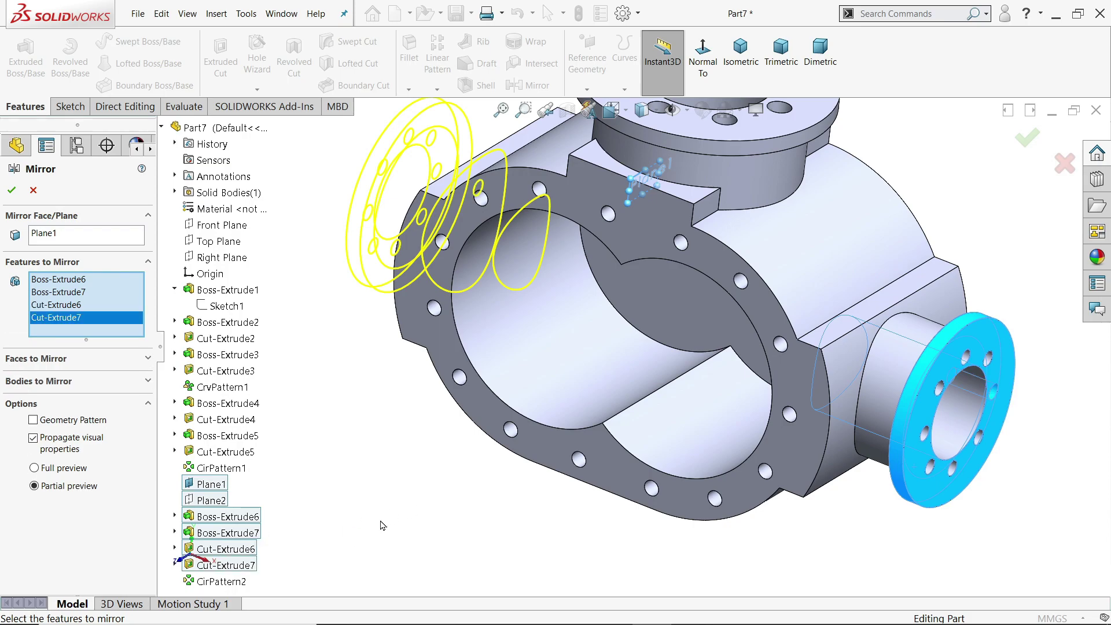
pyautogui.click(222, 582)
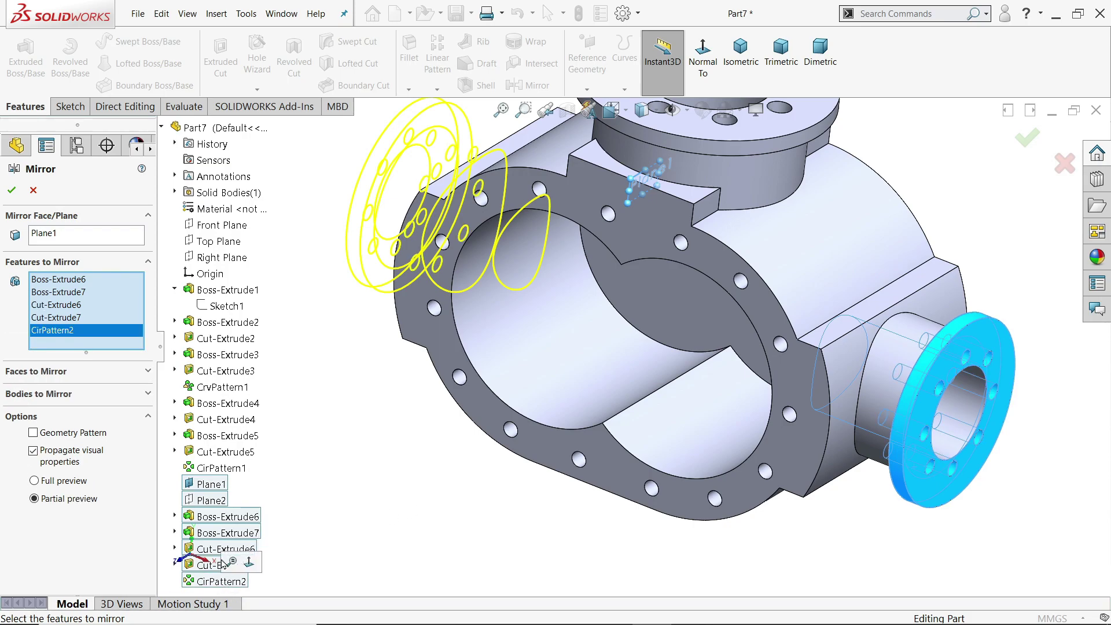
pyautogui.press('Return')
# Hide the reference plane Plane1 and set the part to the trimetric view.
pyautogui.moveTo(301, 359); pyautogui.dragTo(315, 389, button='middle')
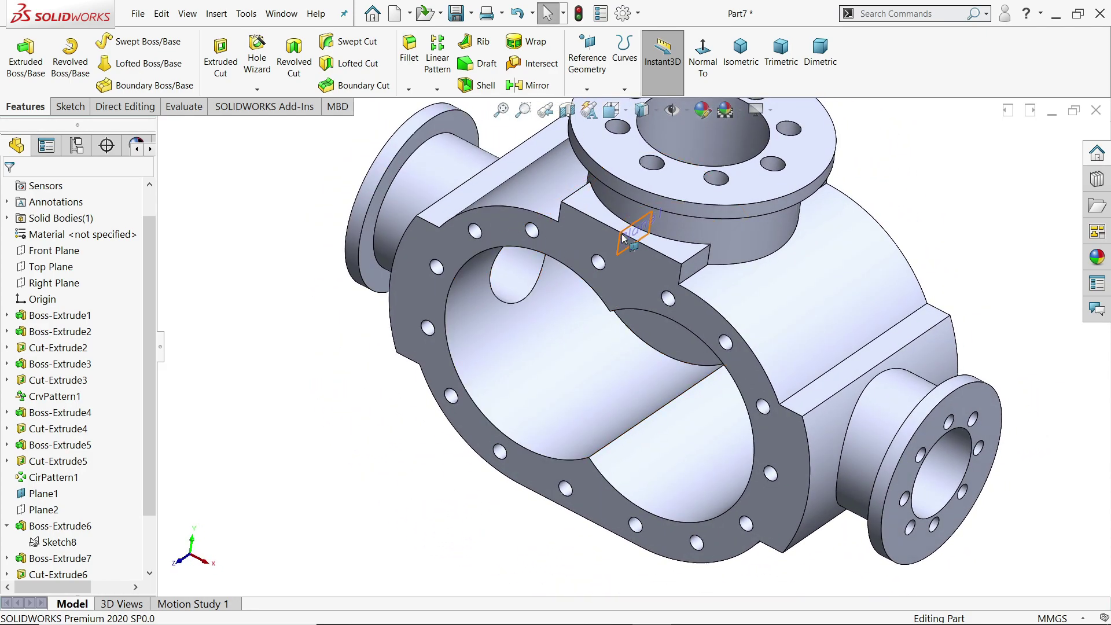
pyautogui.scroll(-5, 622, 249)
pyautogui.click(625, 261)
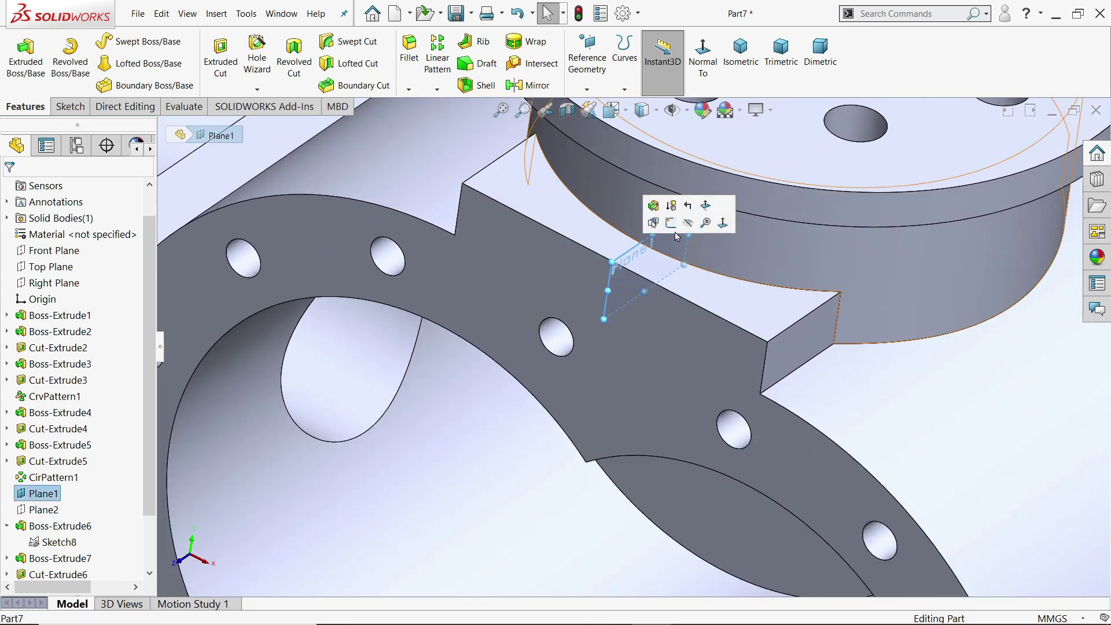
pyautogui.click(684, 228)
pyautogui.click(740, 53)
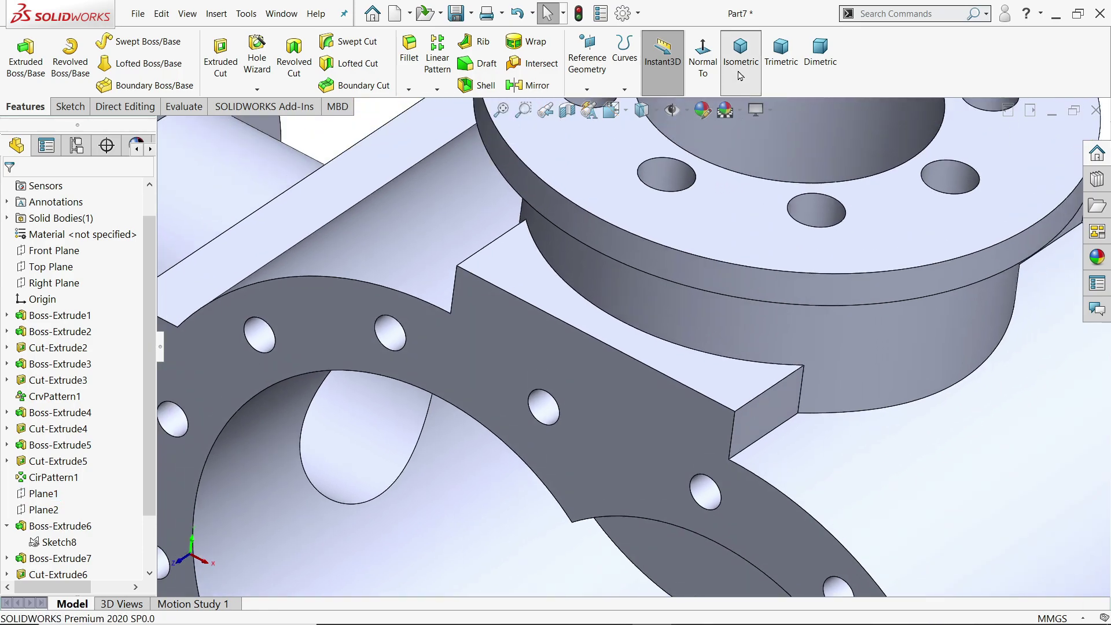
pyautogui.click(781, 53)
pyautogui.scroll(-5, 637, 358)
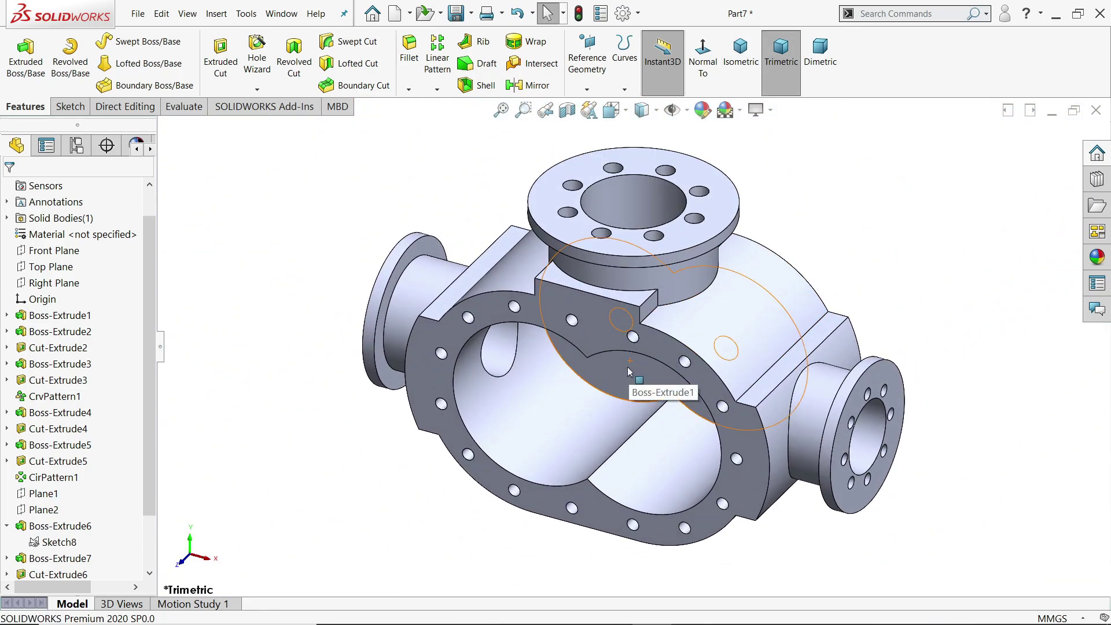
# Switch to the housing drawing in Photos and examine the fin thickness, fin spacing and outer wall dimensions, returning to SOLIDWORKS when done.
pyautogui.hotkey('alt', 'Tab')
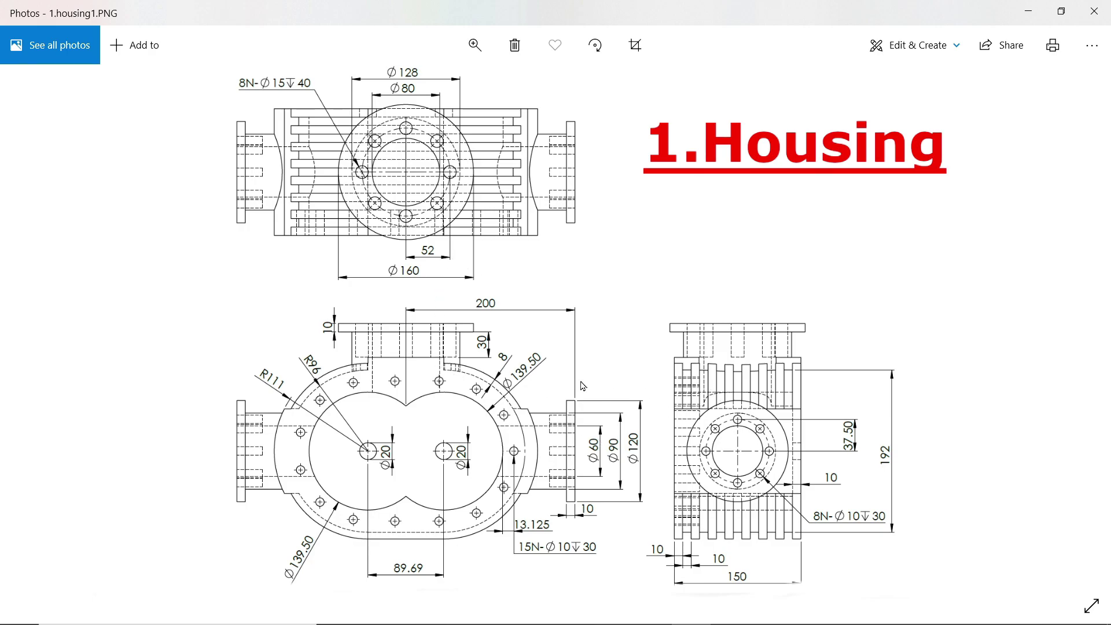
pyautogui.click(474, 45)
pyautogui.moveTo(405, 90); pyautogui.dragTo(450, 86)
pyautogui.hscroll(5, 562, 377)
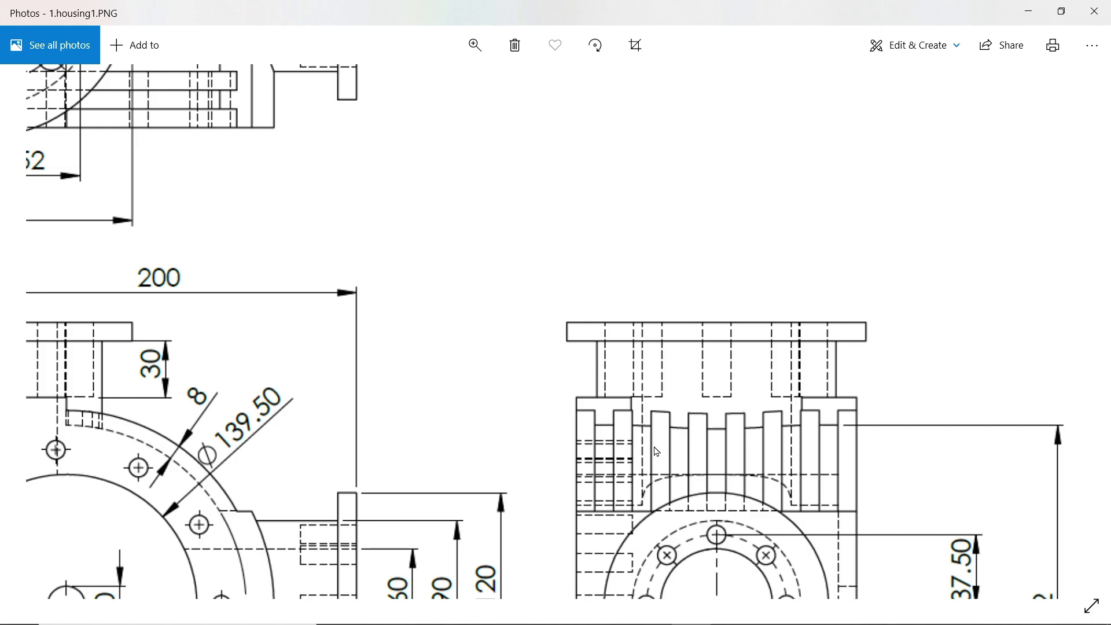
pyautogui.scroll(-5, 657, 451)
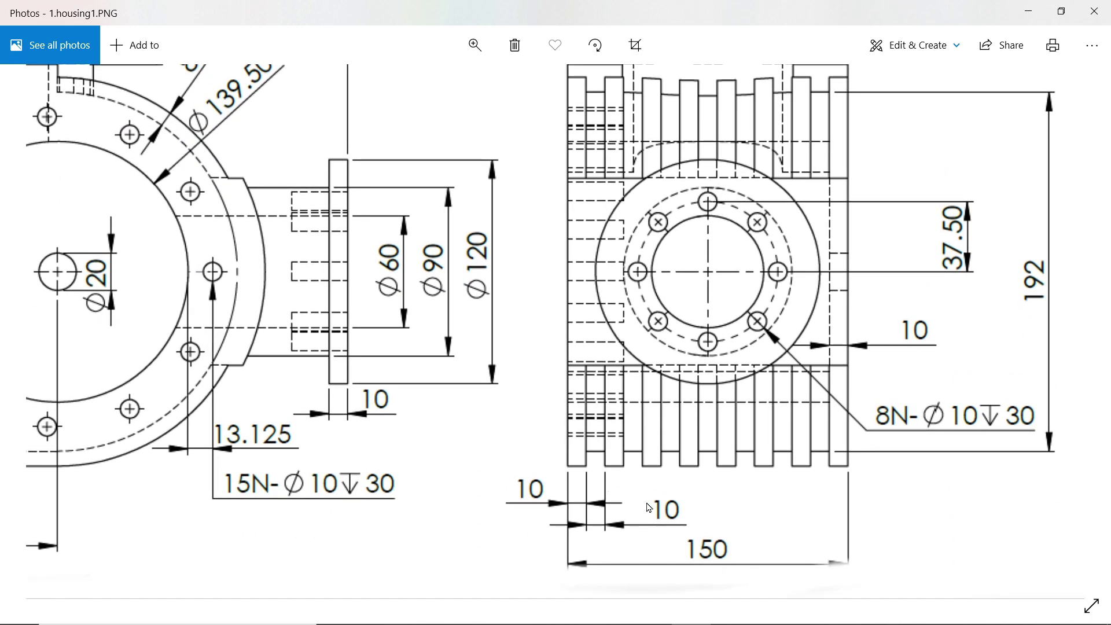
pyautogui.hscroll(-4, 752, 445)
pyautogui.scroll(3, 694, 405)
pyautogui.scroll(1, 646, 419)
pyautogui.hscroll(-1, 645, 419)
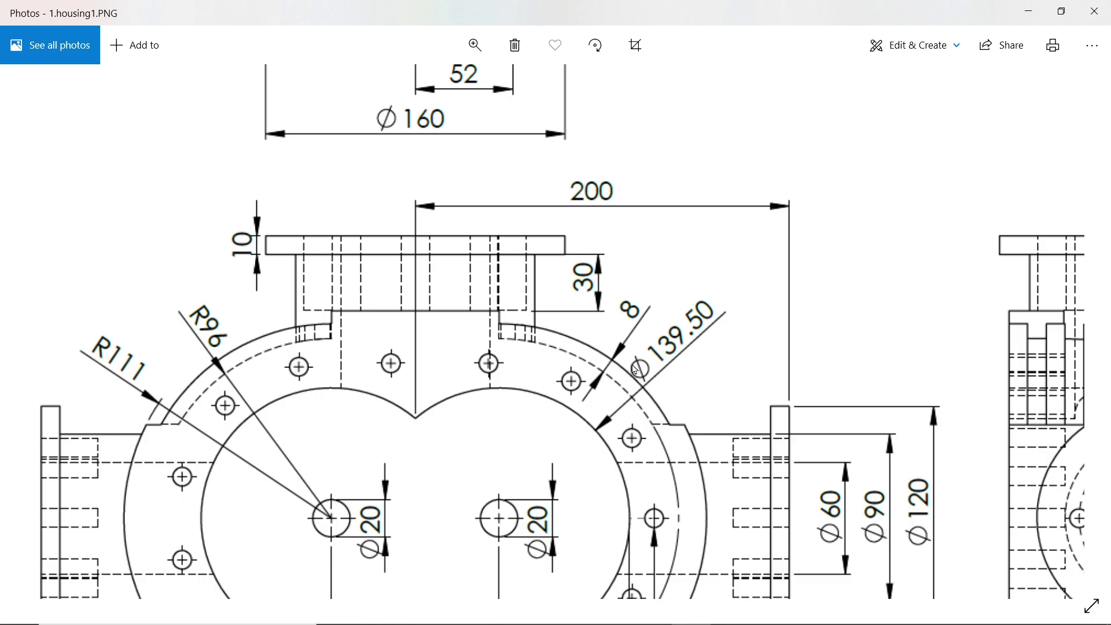
pyautogui.moveTo(635, 420); pyautogui.dragTo(590, 333)
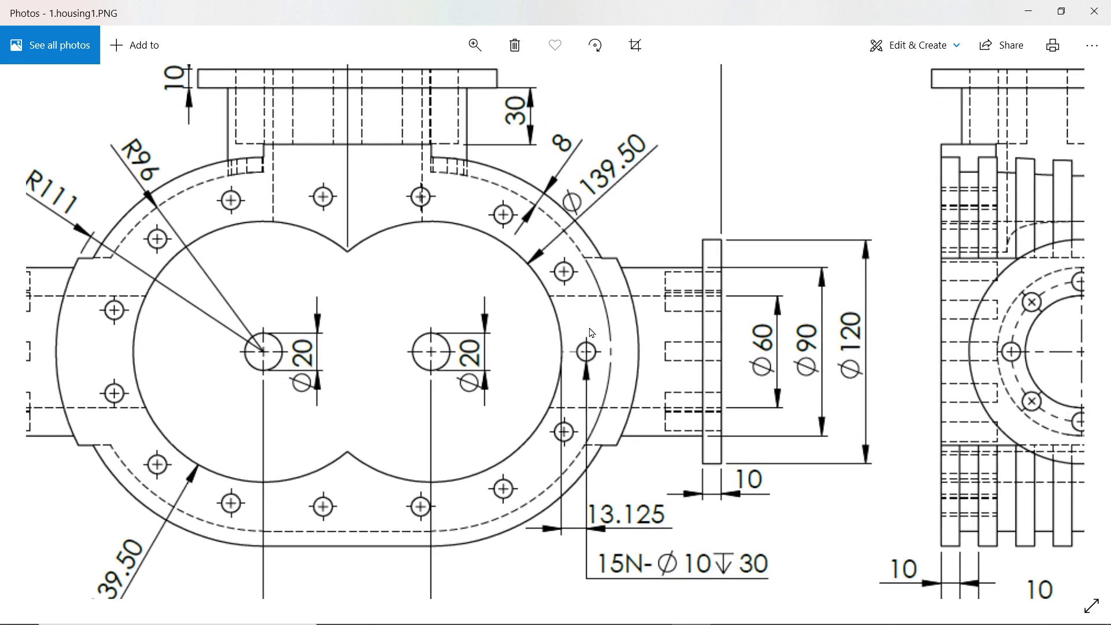
pyautogui.moveTo(680, 376); pyautogui.dragTo(420, 316)
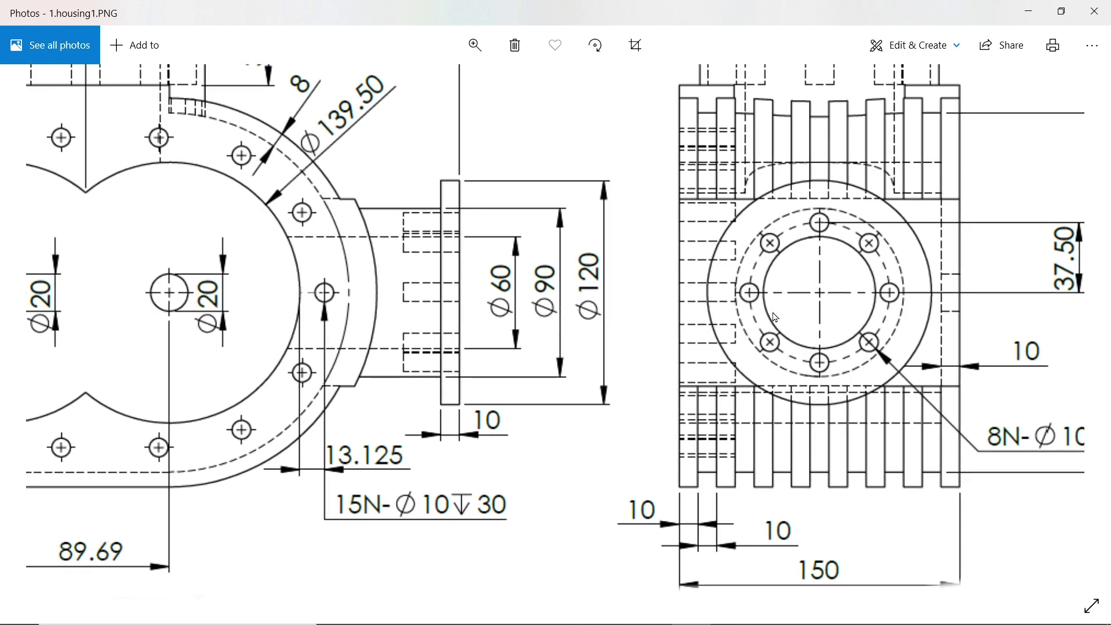
pyautogui.click(1029, 11)
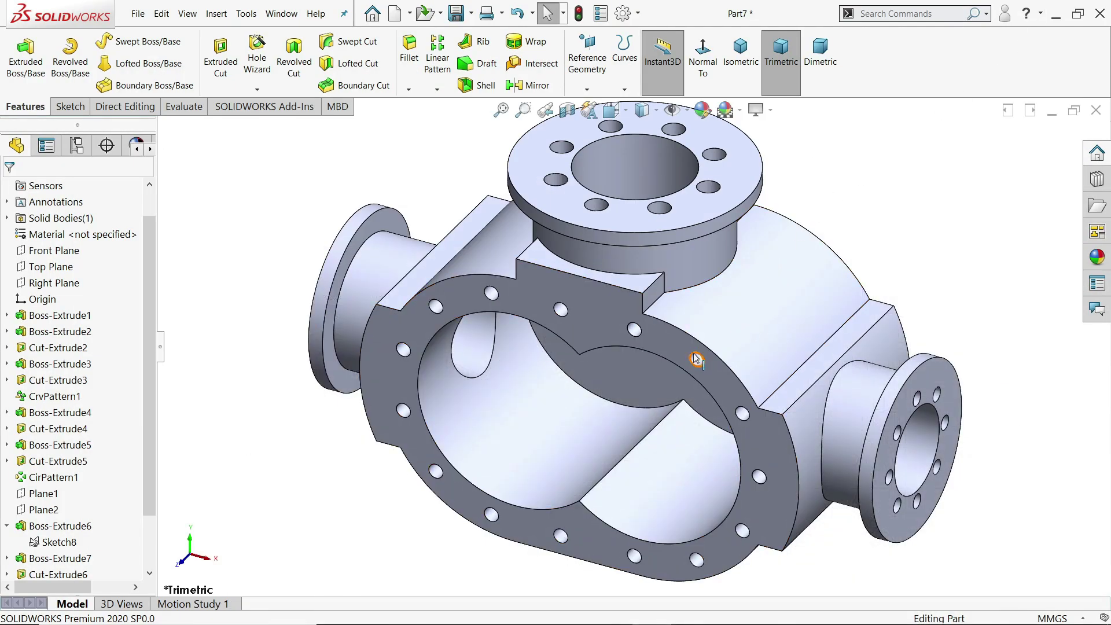
# Start a sketch on the housing's front face and draw a straight slot from the origin to the other 20 mm hole's centre, extending beyond the body's curved outline.
pyautogui.click(678, 341)
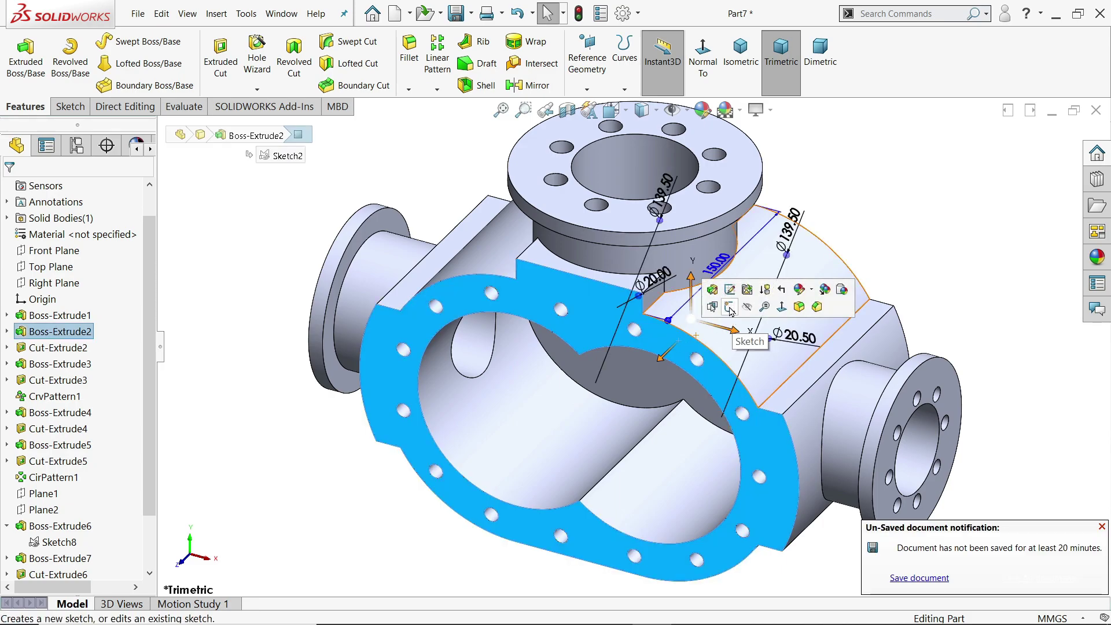
pyautogui.click(730, 311)
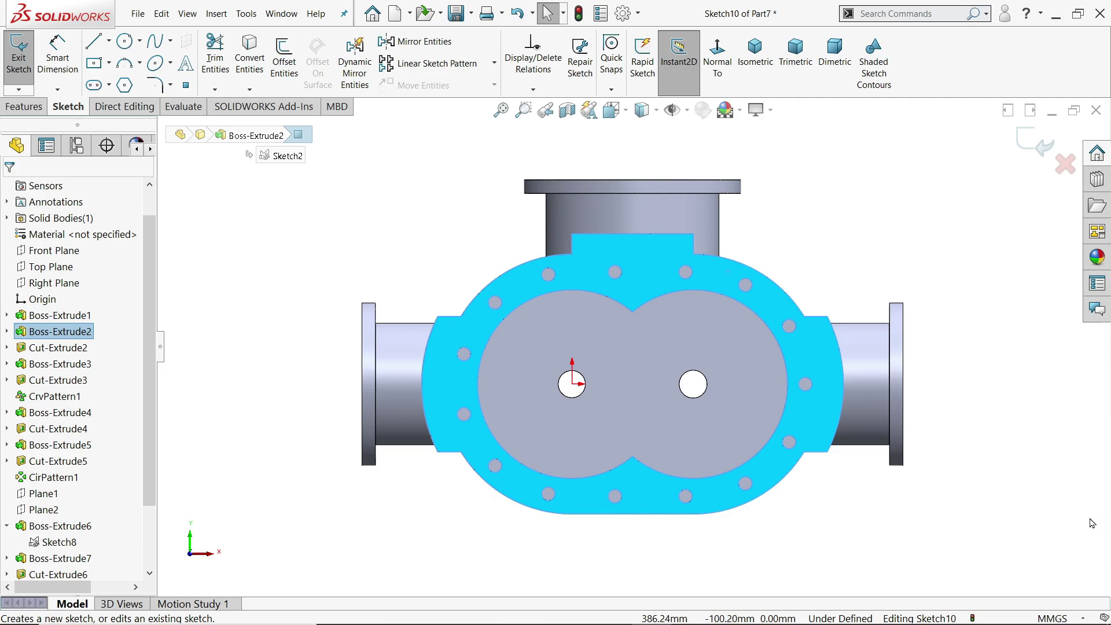
pyautogui.scroll(-2, 752, 324)
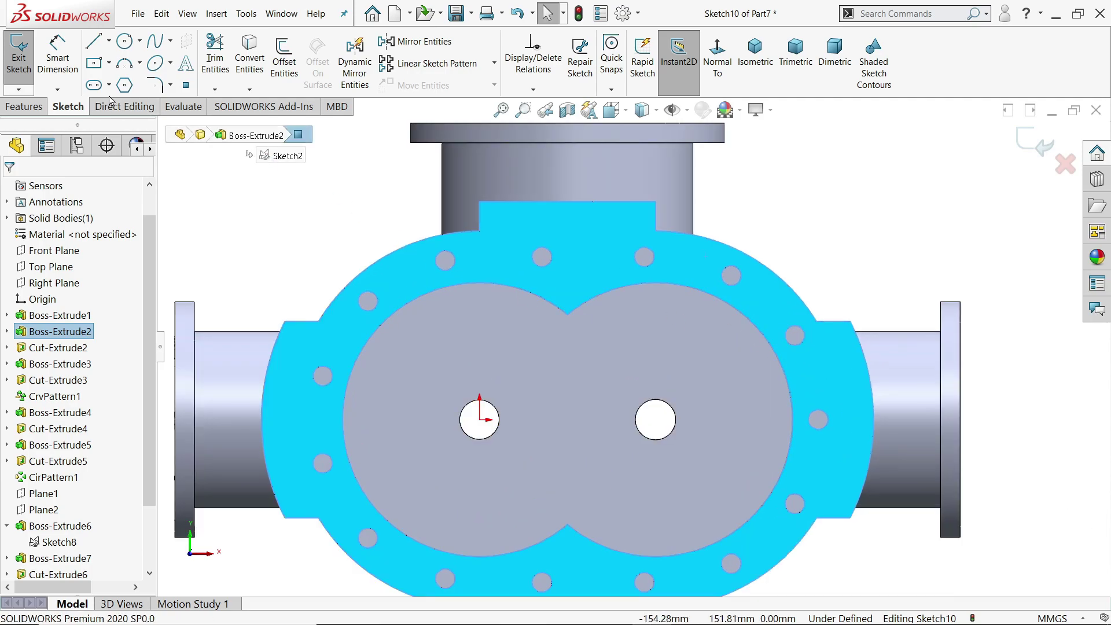
pyautogui.click(95, 86)
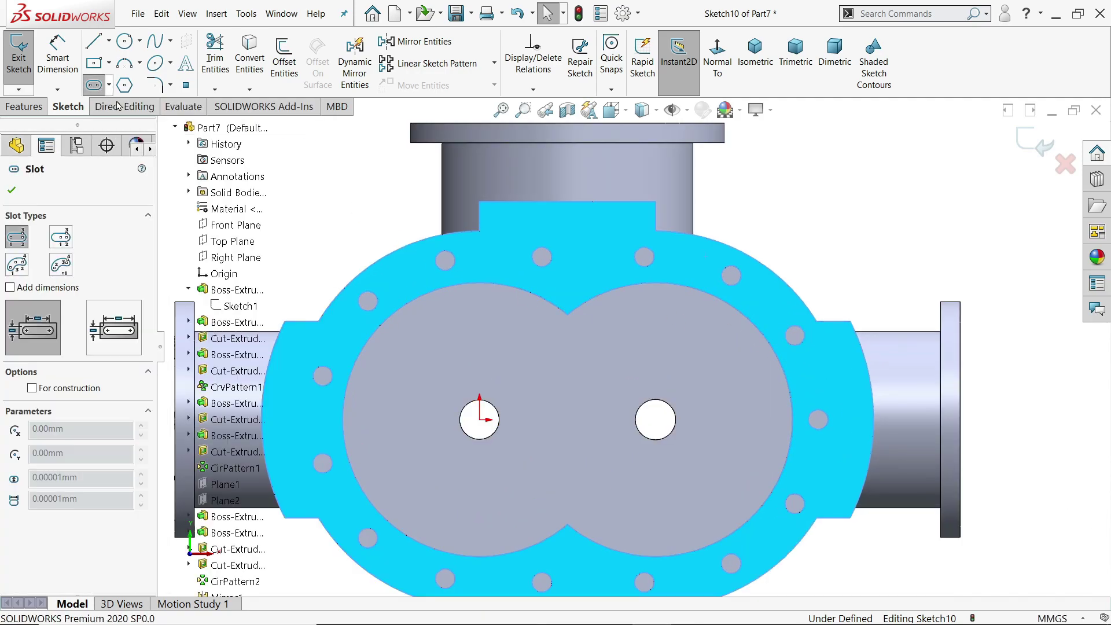
pyautogui.click(480, 419)
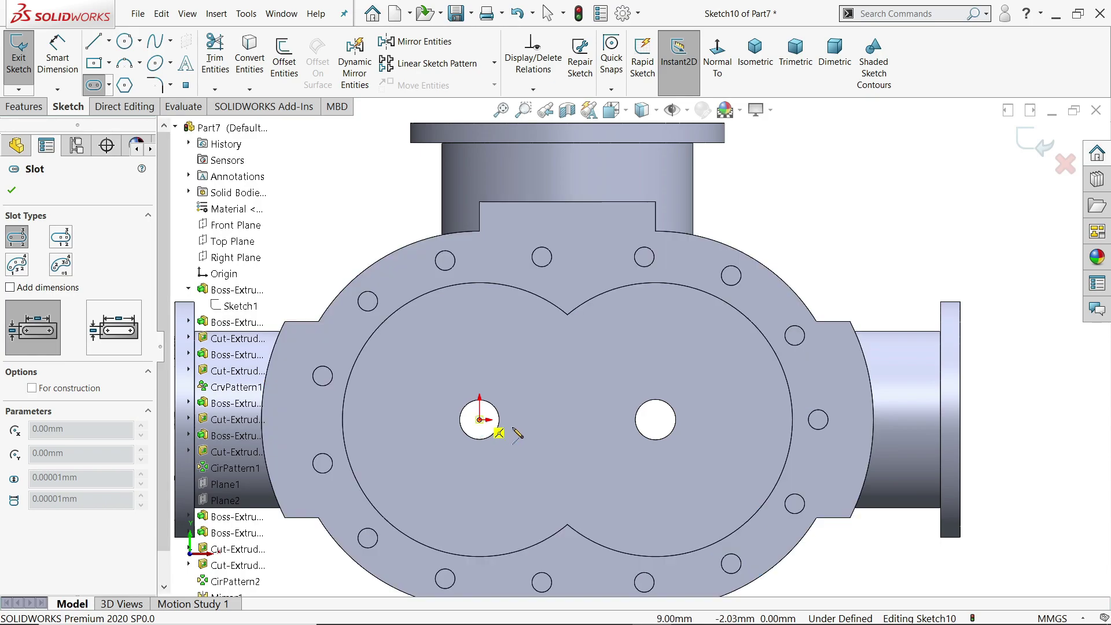
pyautogui.click(656, 419)
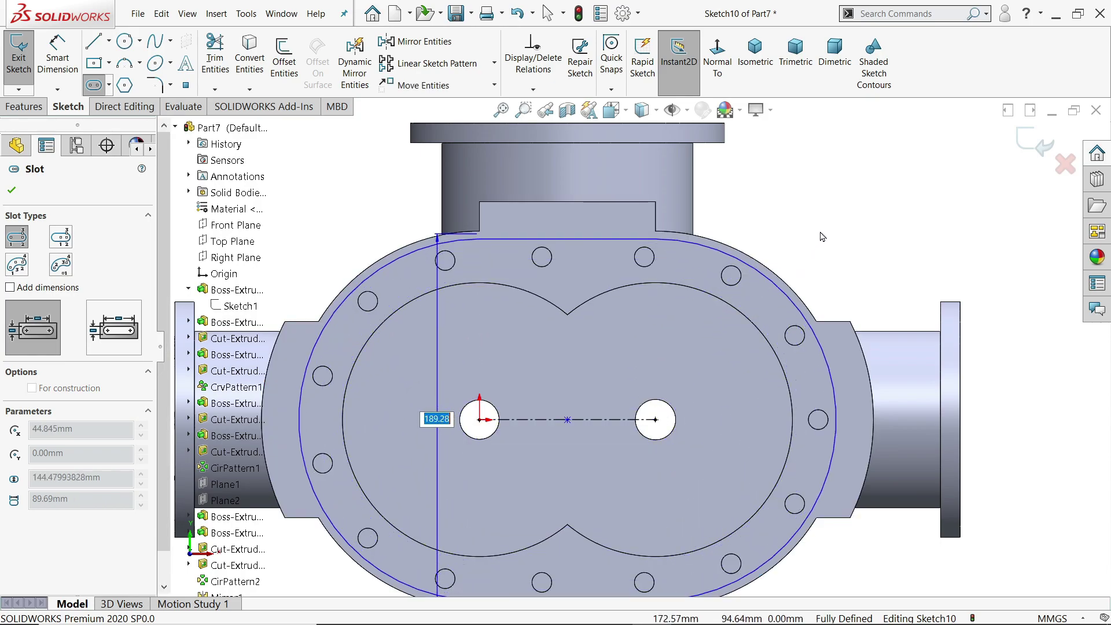
pyautogui.click(804, 272)
pyautogui.rightClick(927, 195)
pyautogui.click(945, 193)
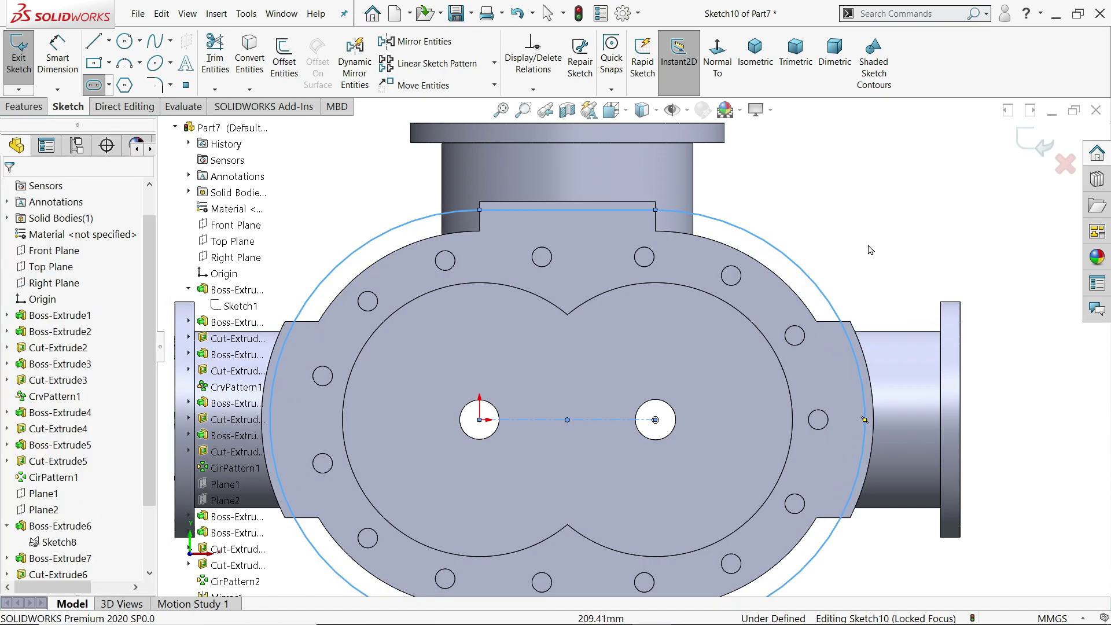
# Add a coradial relation between the slot's arc and the housing's curved outer edge.
pyautogui.scroll(-2, 775, 280)
pyautogui.click(759, 286)
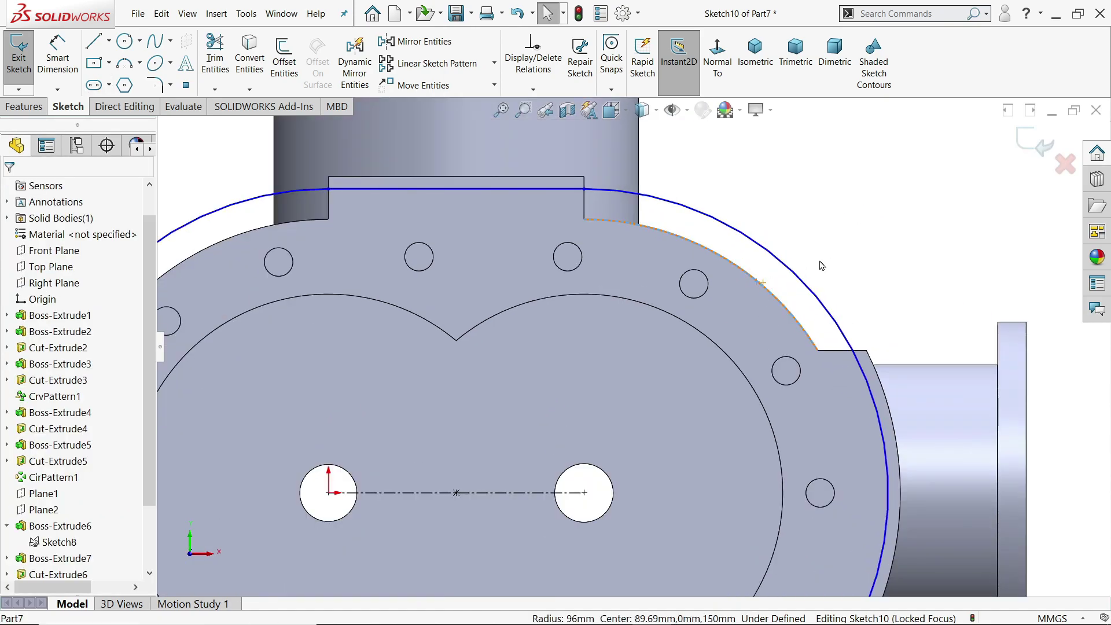
pyautogui.keyDown('ctrl'); pyautogui.click(802, 273); pyautogui.keyUp('ctrl')
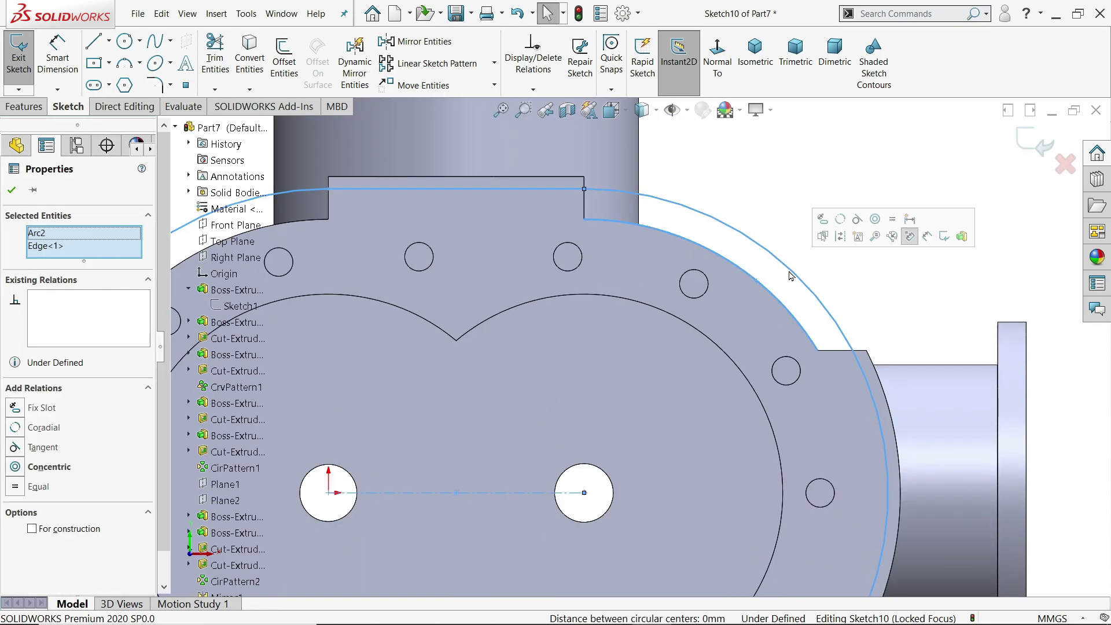
pyautogui.click(844, 225)
pyautogui.click(788, 179)
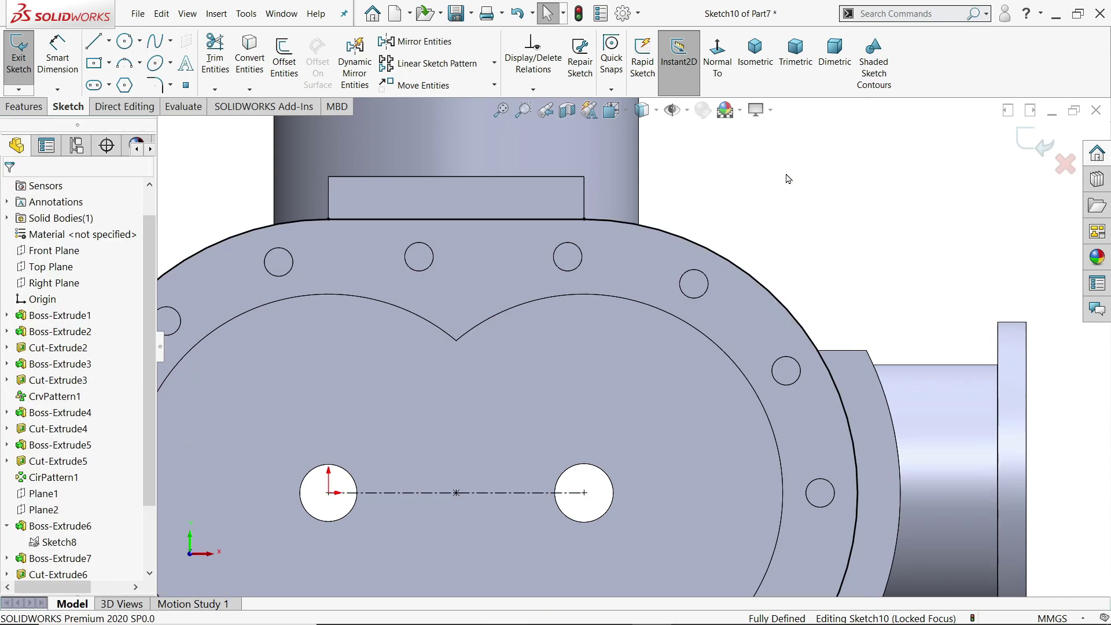
# Offset the slot outline outward by 8 mm with the offset dimension added.
pyautogui.scroll(2, 627, 346)
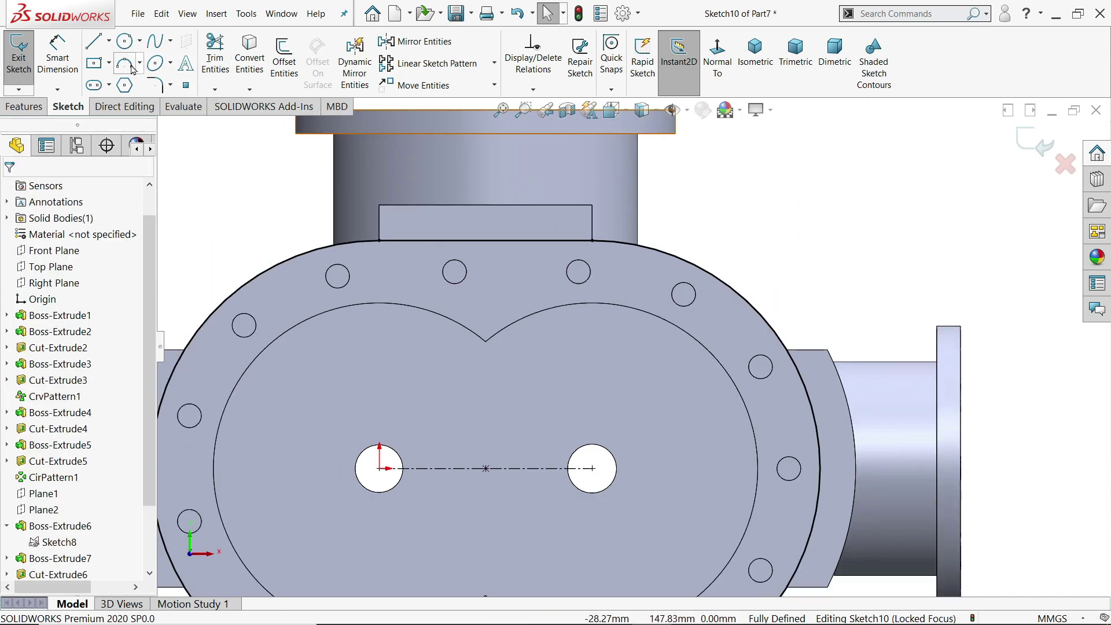
pyautogui.click(284, 60)
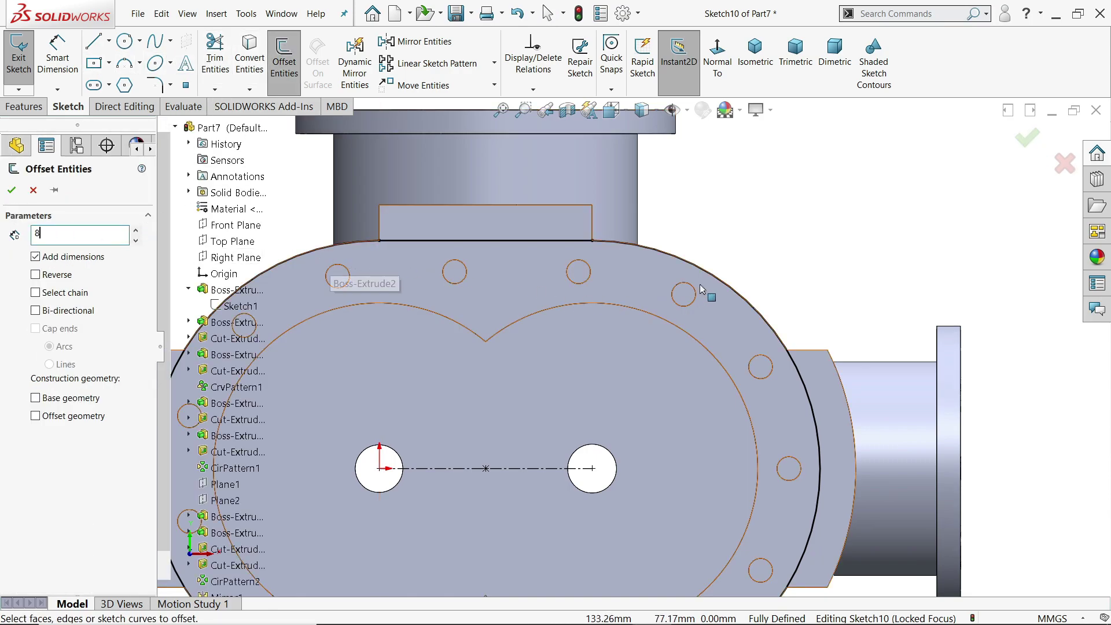
pyautogui.click(739, 298)
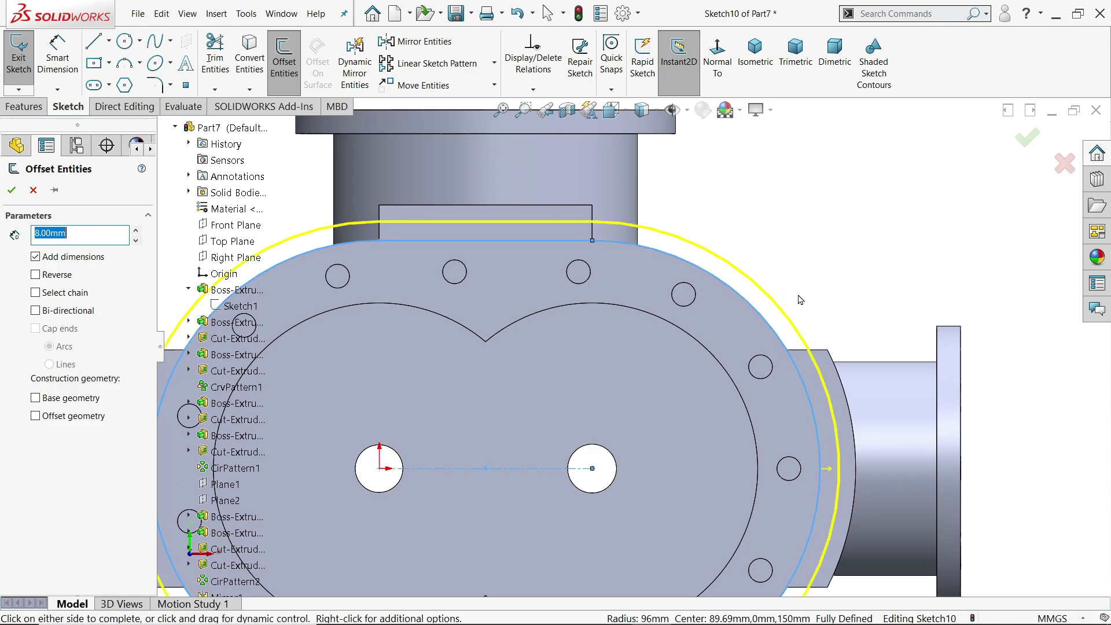
pyautogui.scroll(5, 599, 278)
pyautogui.scroll(-3, 466, 305)
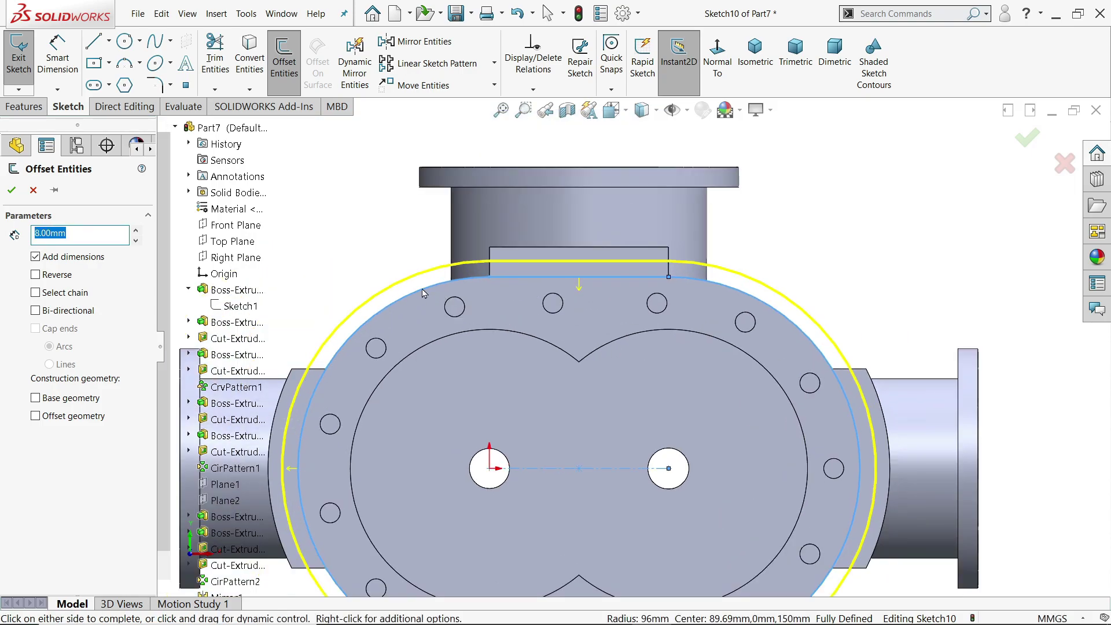
pyautogui.click(12, 190)
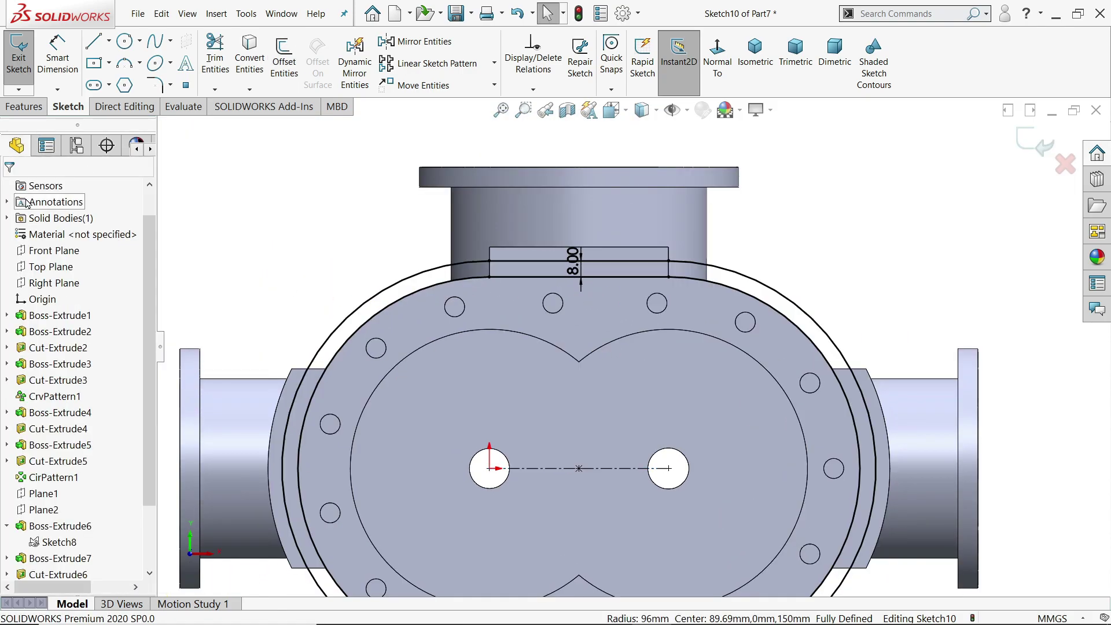
# Convert the two short vertical end edges of the rectangular pad below the top flange into sketch lines.
pyautogui.scroll(3, 521, 405)
pyautogui.scroll(-5, 509, 372)
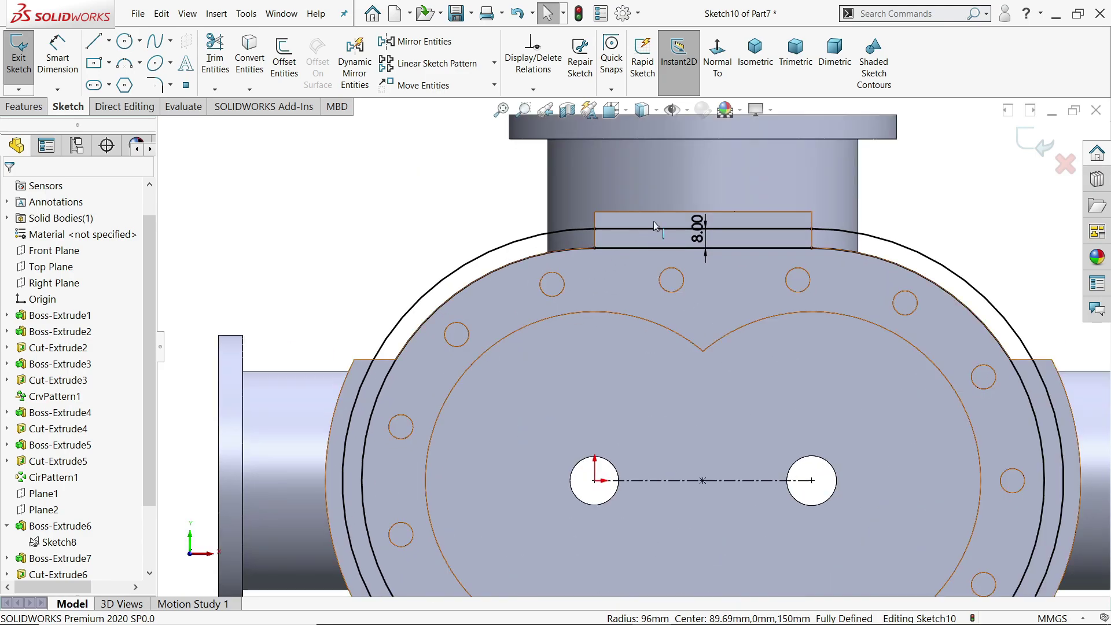
pyautogui.scroll(-3, 642, 231)
pyautogui.click(502, 314)
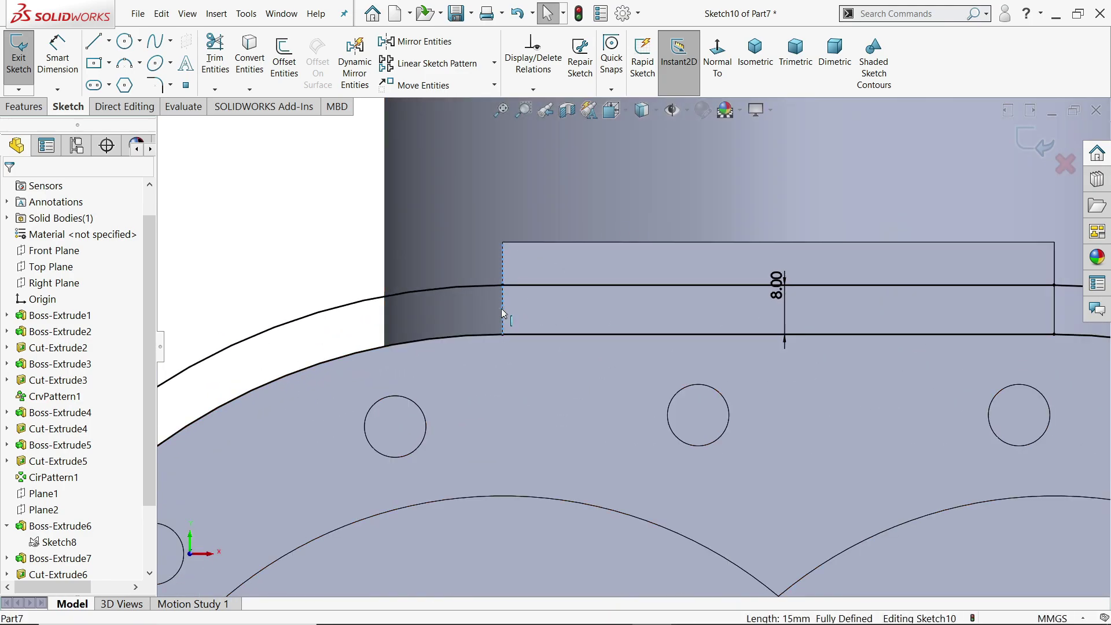
pyautogui.scroll(3, 630, 324)
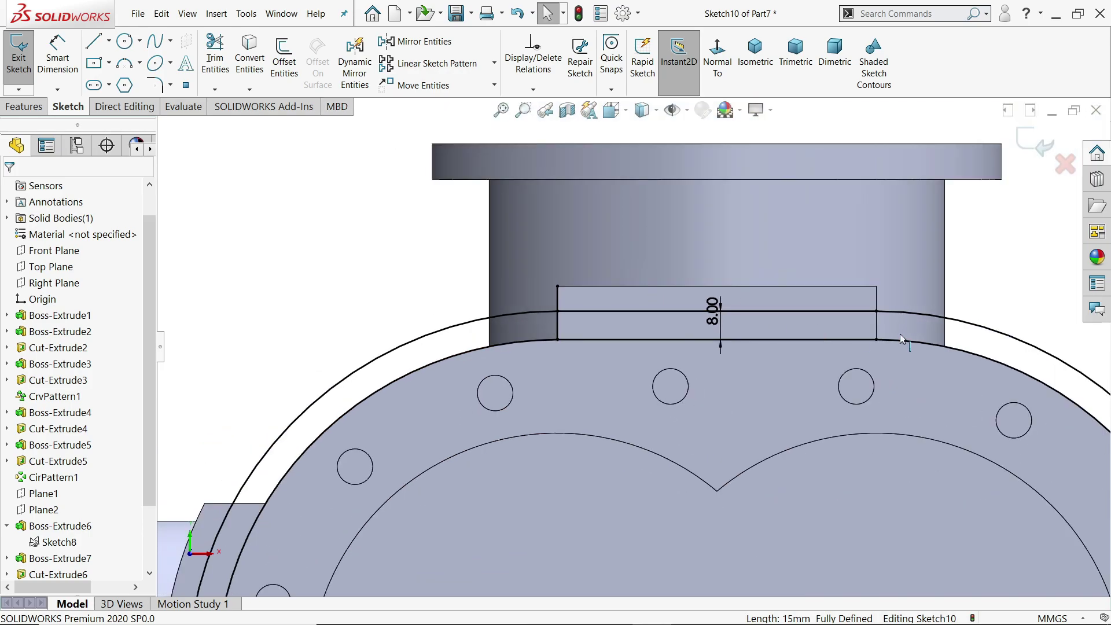
pyautogui.scroll(-4, 815, 318)
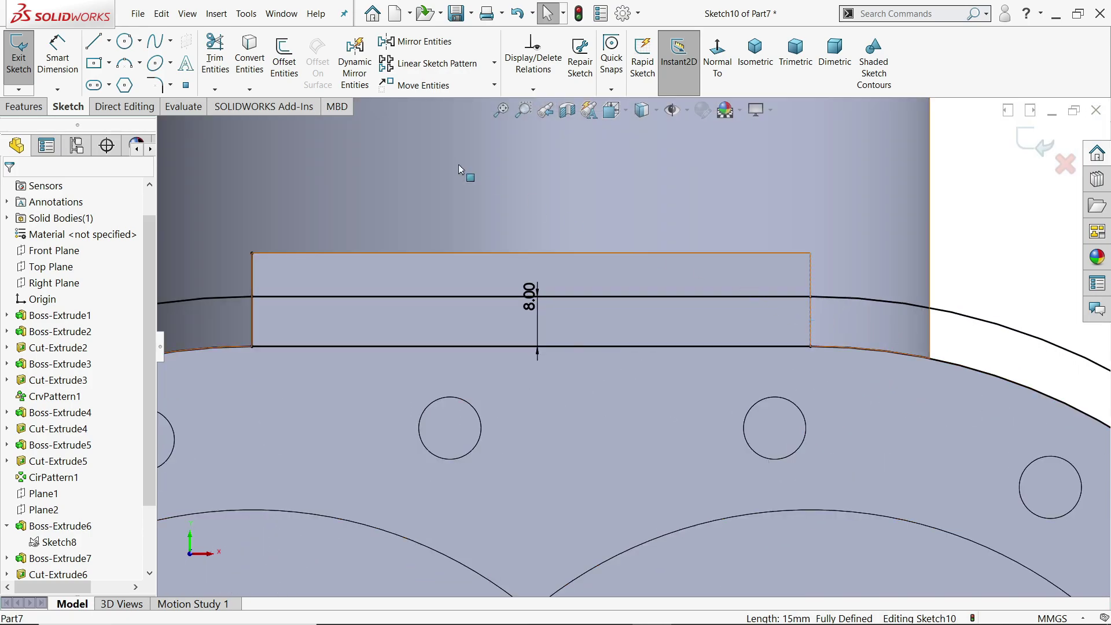
pyautogui.scroll(5, 631, 347)
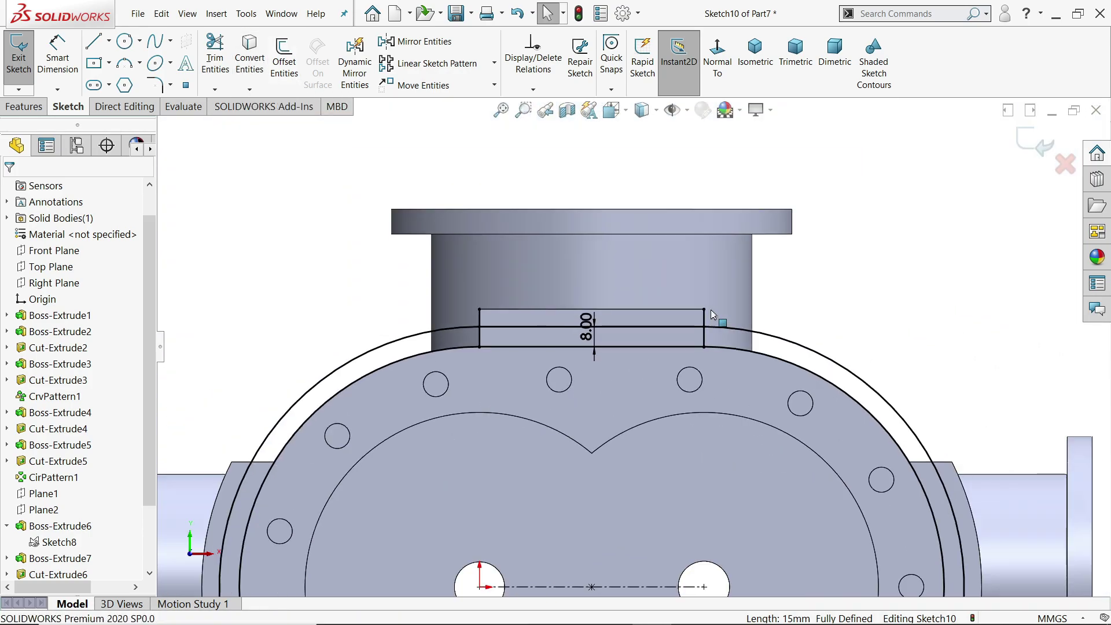
# Convert the upper and lower horizontal edges of the left side pad into sketch lines crossing the offset outlines.
pyautogui.scroll(-5, 453, 424)
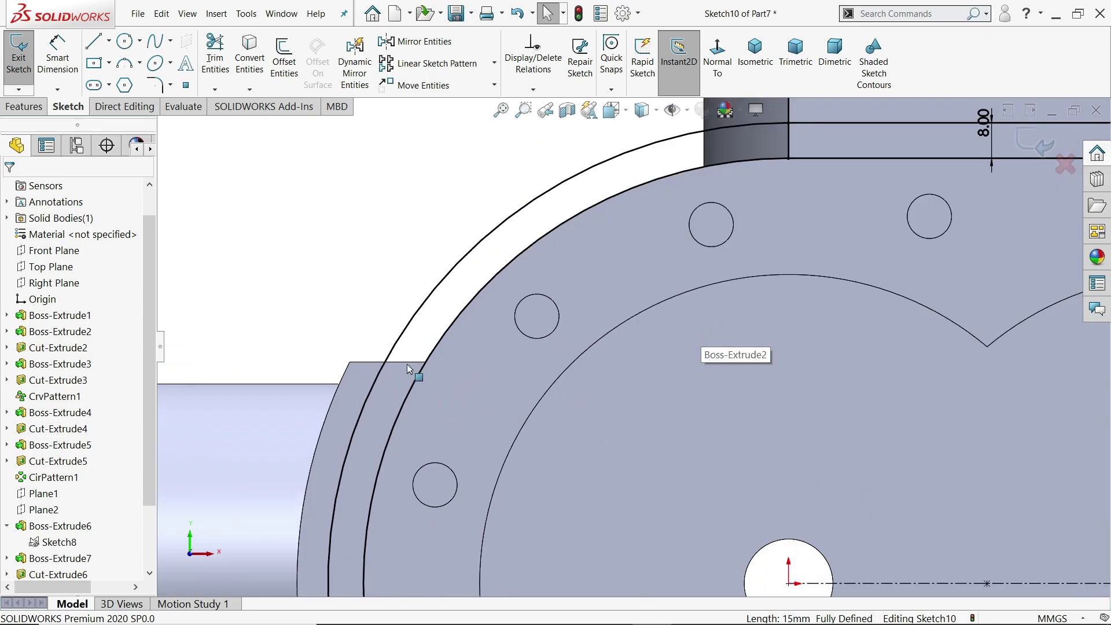
pyautogui.click(258, 70)
pyautogui.scroll(5, 466, 292)
pyautogui.scroll(-5, 546, 485)
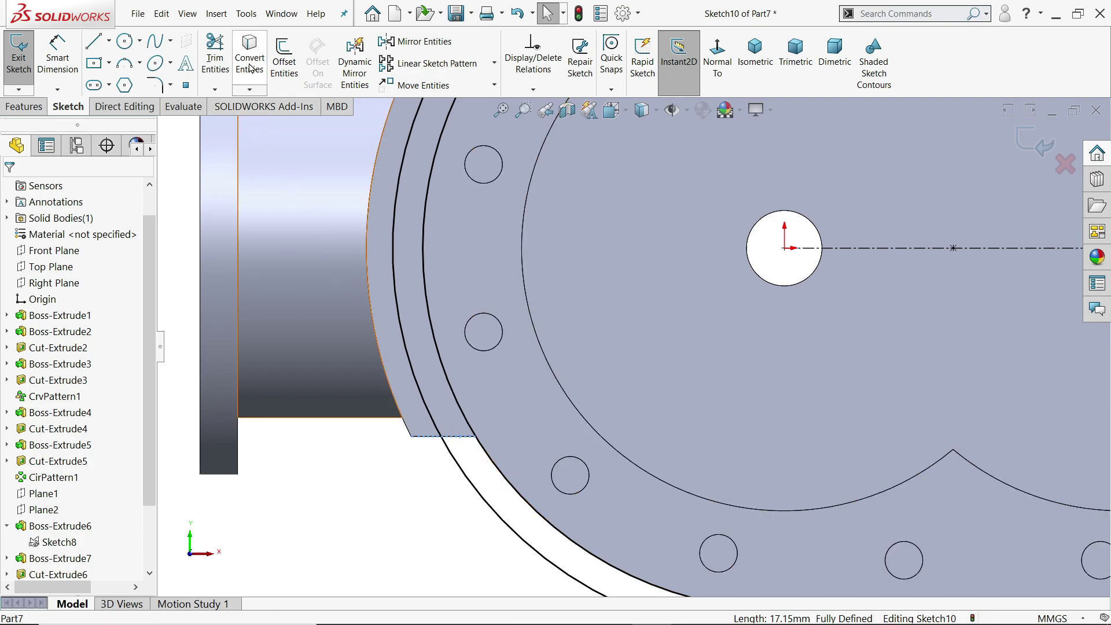
# Convert the lower and upper horizontal edges of the right side pad into sketch lines crossing the offset outlines.
pyautogui.scroll(4, 631, 353)
pyautogui.scroll(-4, 973, 383)
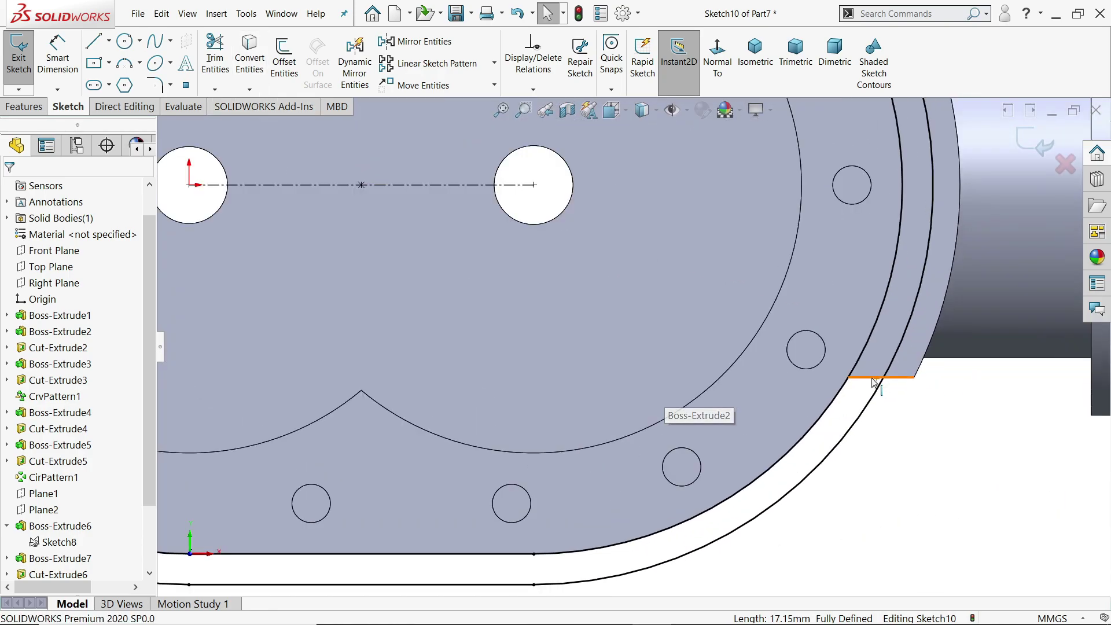
pyautogui.click(417, 177)
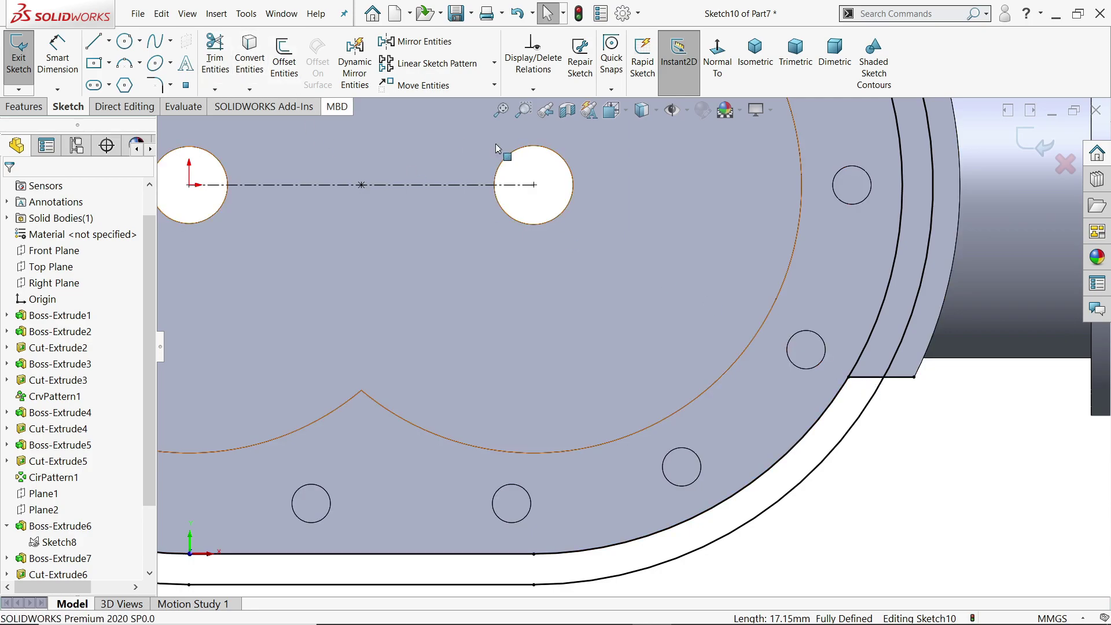
pyautogui.scroll(3, 949, 264)
pyautogui.scroll(-2, 781, 138)
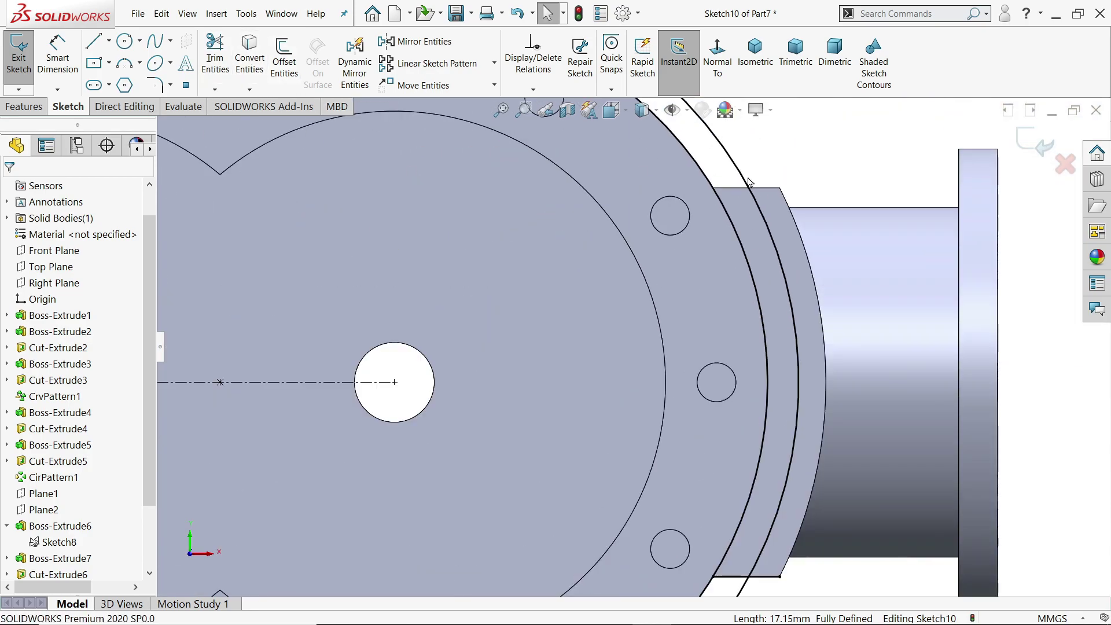
pyautogui.scroll(1, 742, 192)
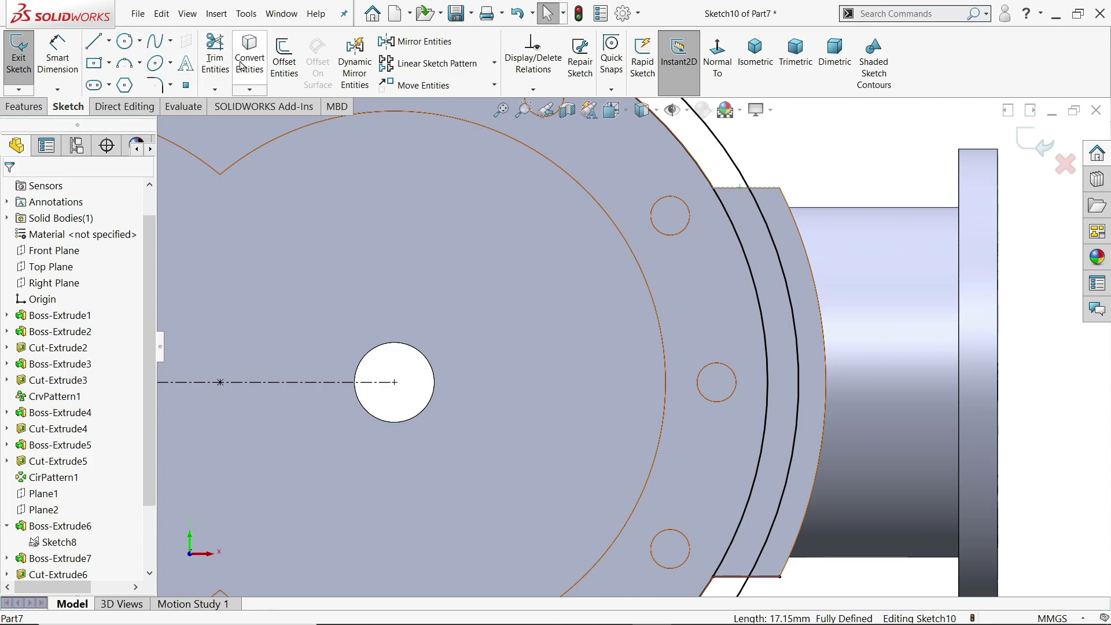
pyautogui.scroll(3, 787, 334)
pyautogui.scroll(1, 787, 333)
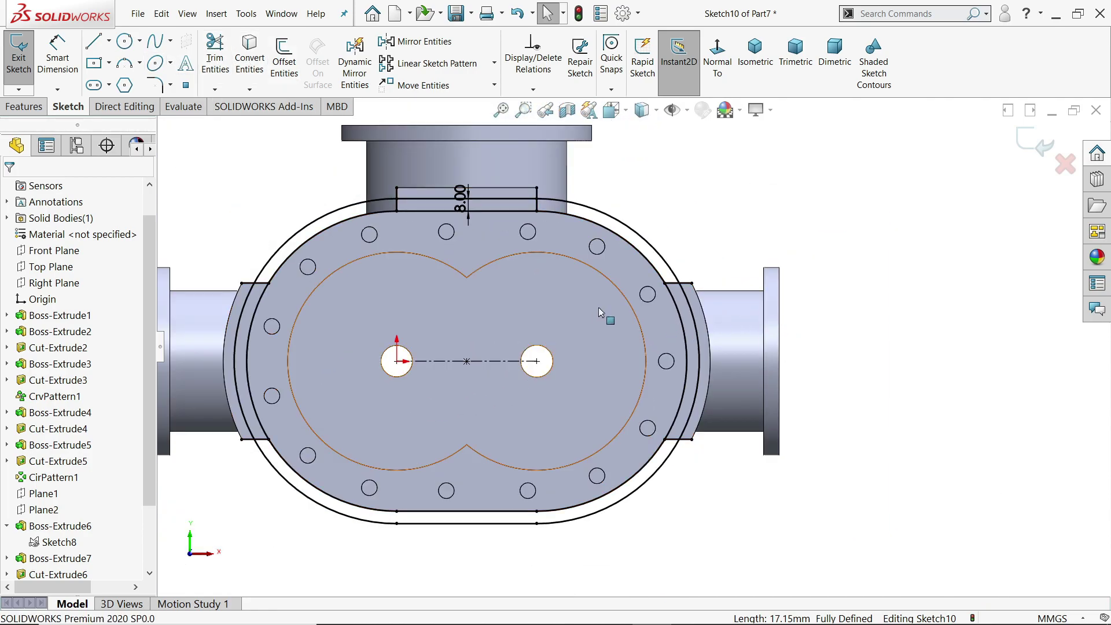
# Start a boss extrude of the sketch using the two upper curved regions and the lower U-shaped region between the outlines as contours.
pyautogui.scroll(3, 599, 310)
pyautogui.moveTo(600, 308); pyautogui.dragTo(576, 384, button='middle')
pyautogui.scroll(-3, 497, 373)
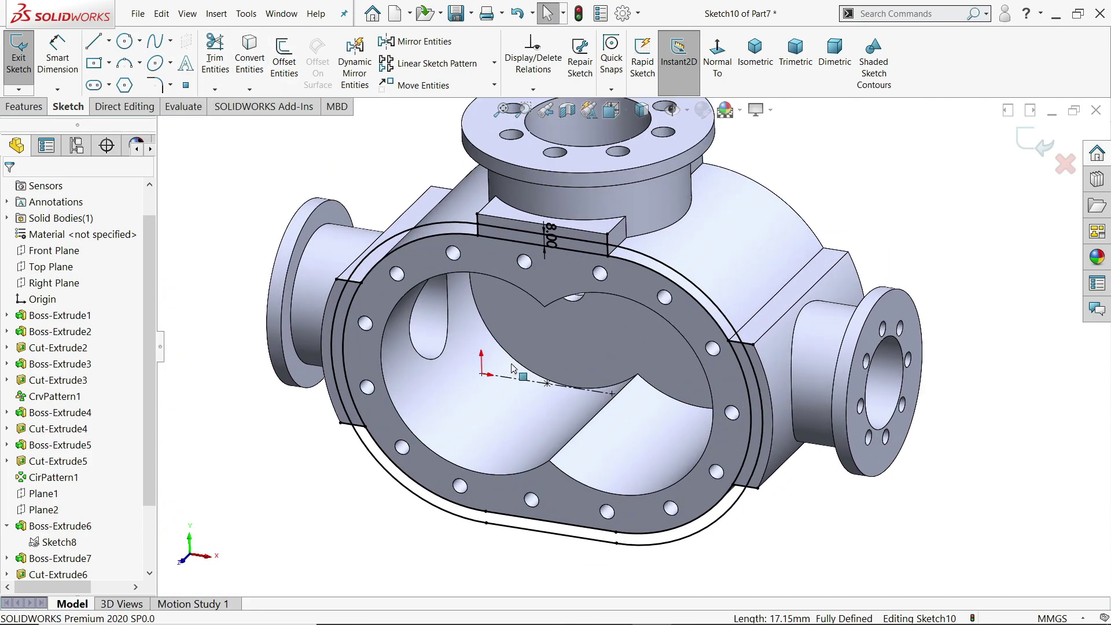
pyautogui.click(42, 107)
pyautogui.click(26, 58)
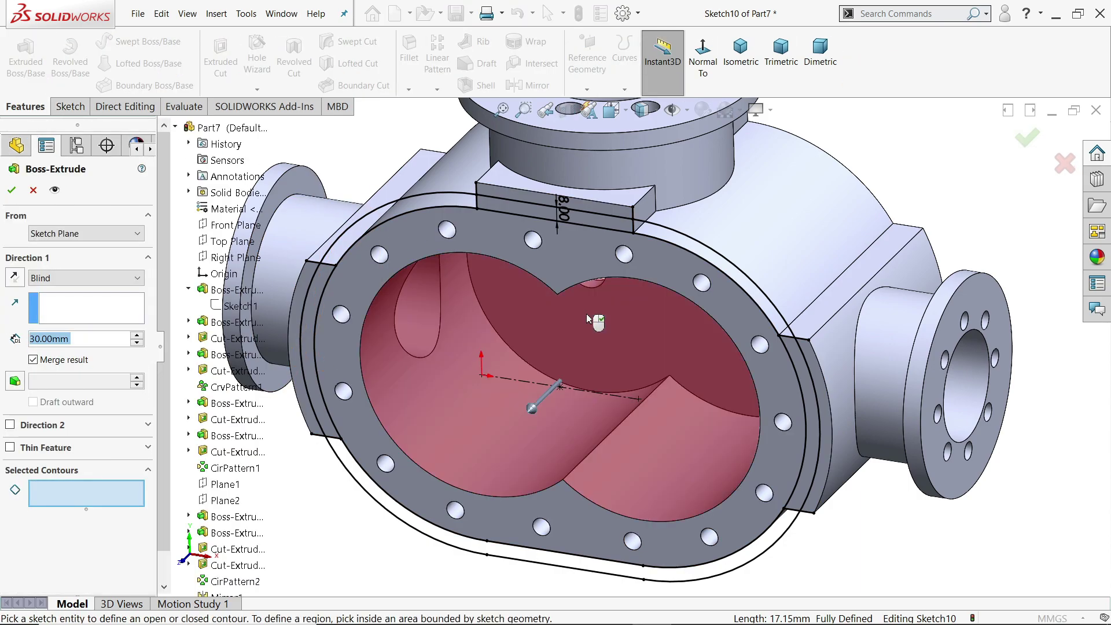
pyautogui.scroll(-2, 457, 315)
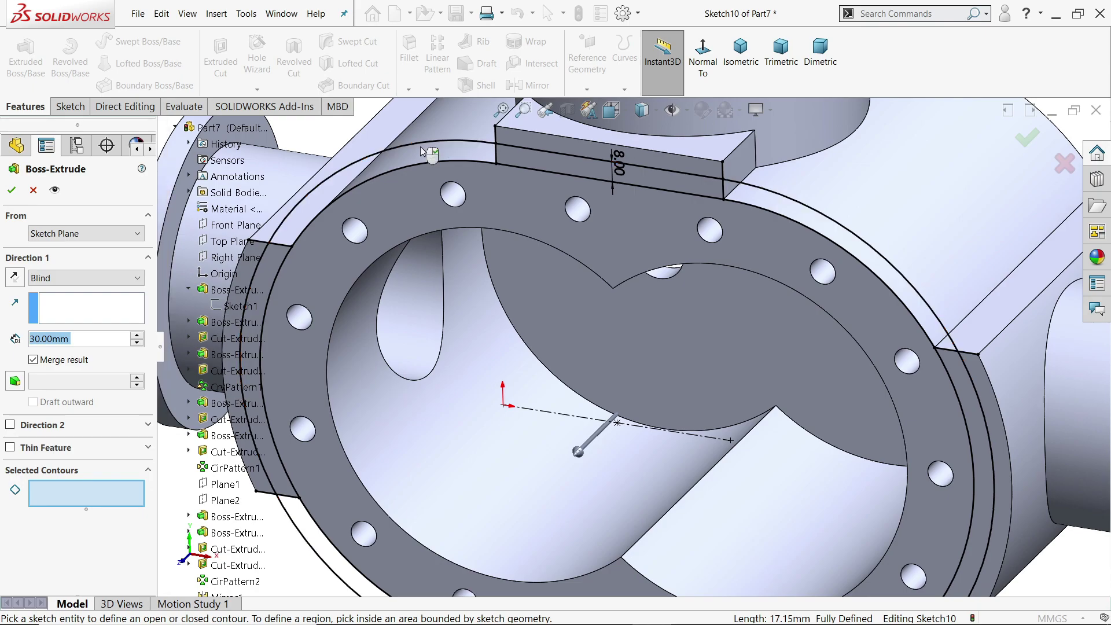
pyautogui.click(422, 155)
pyautogui.click(777, 211)
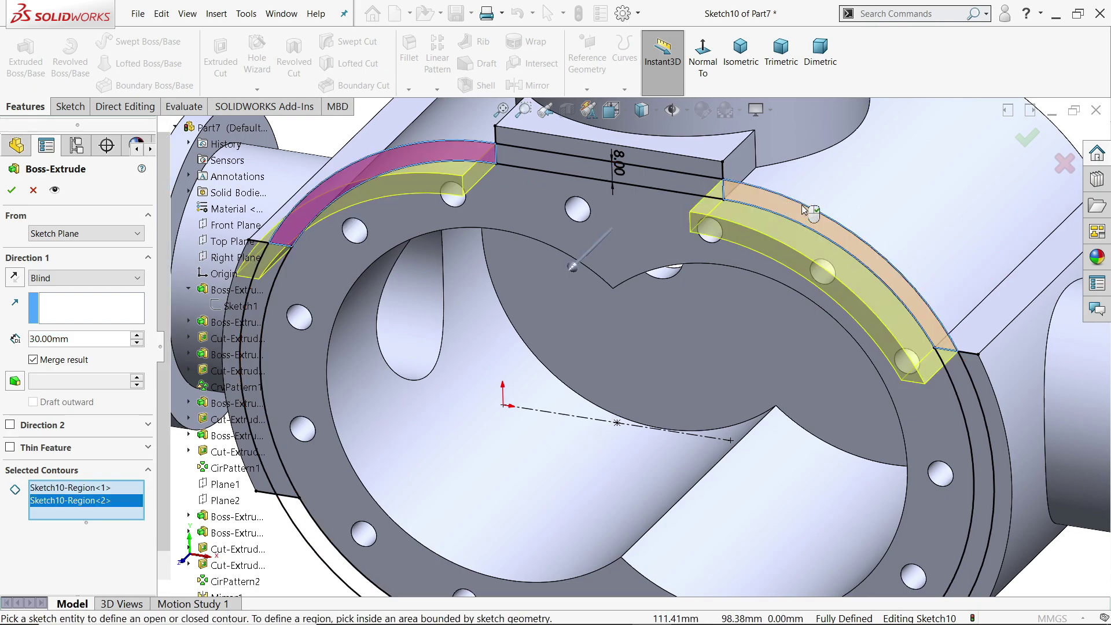
pyautogui.scroll(3, 954, 222)
pyautogui.scroll(2, 856, 410)
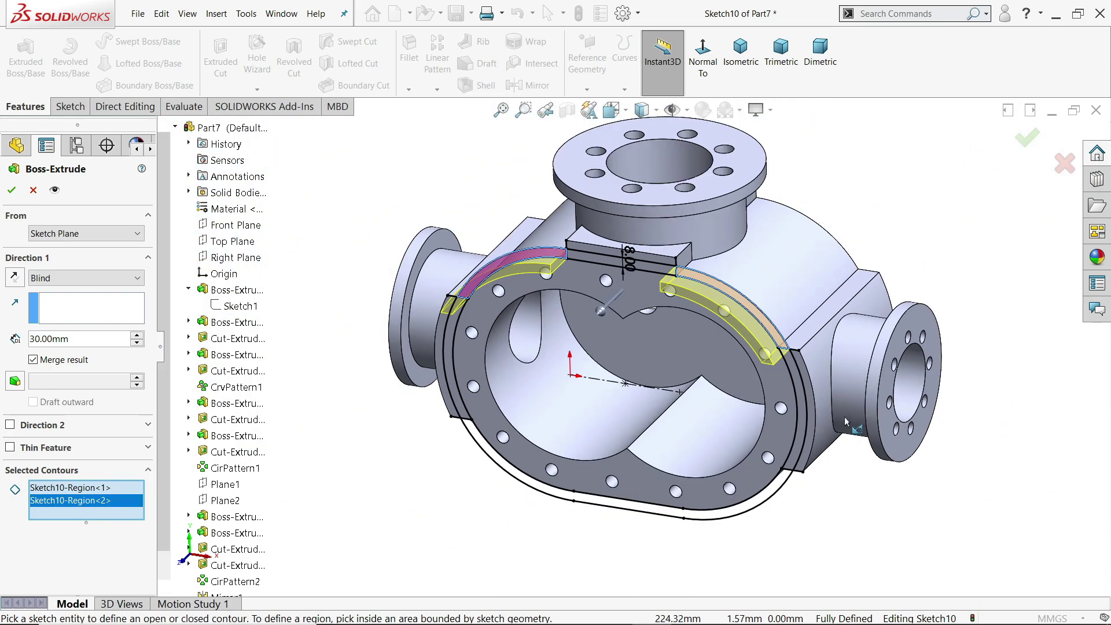
pyautogui.scroll(-3, 632, 518)
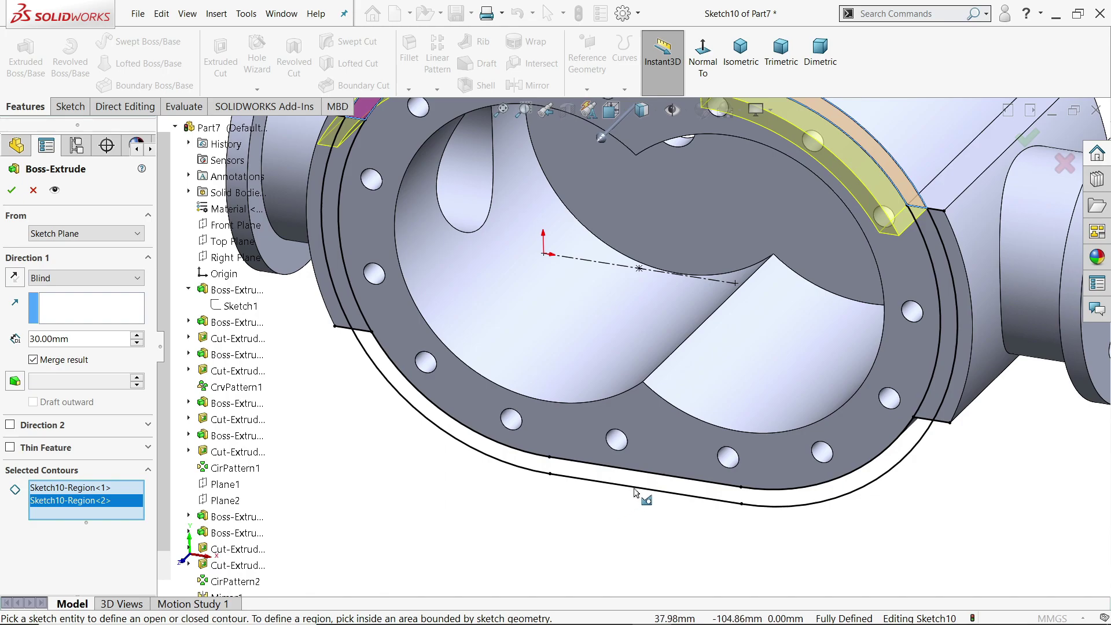
pyautogui.click(671, 490)
pyautogui.scroll(2, 940, 492)
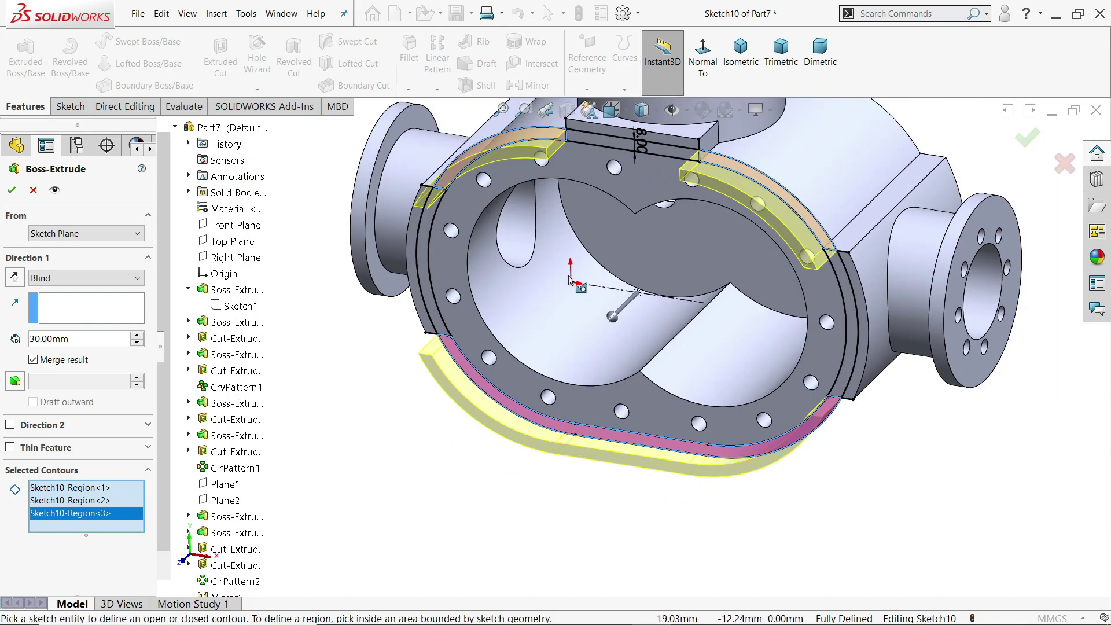
# Set the extrusion depth to 10 mm, reverse it so the fin runs back along the housing body, and create the feature.
pyautogui.scroll(-1, 579, 289)
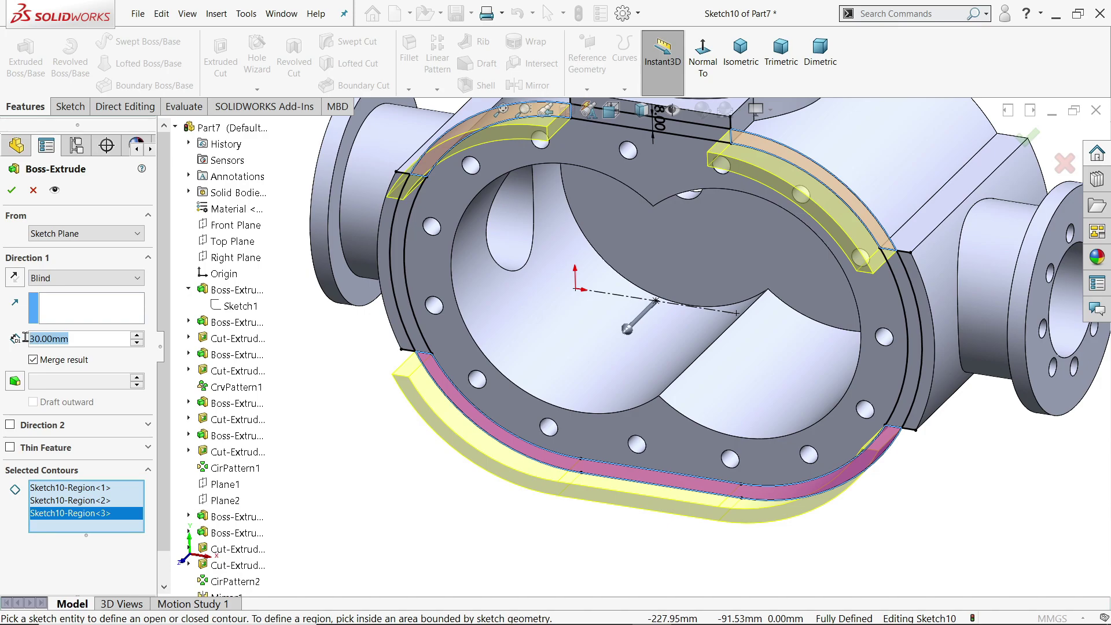
pyautogui.write('10')
pyautogui.press('Return')
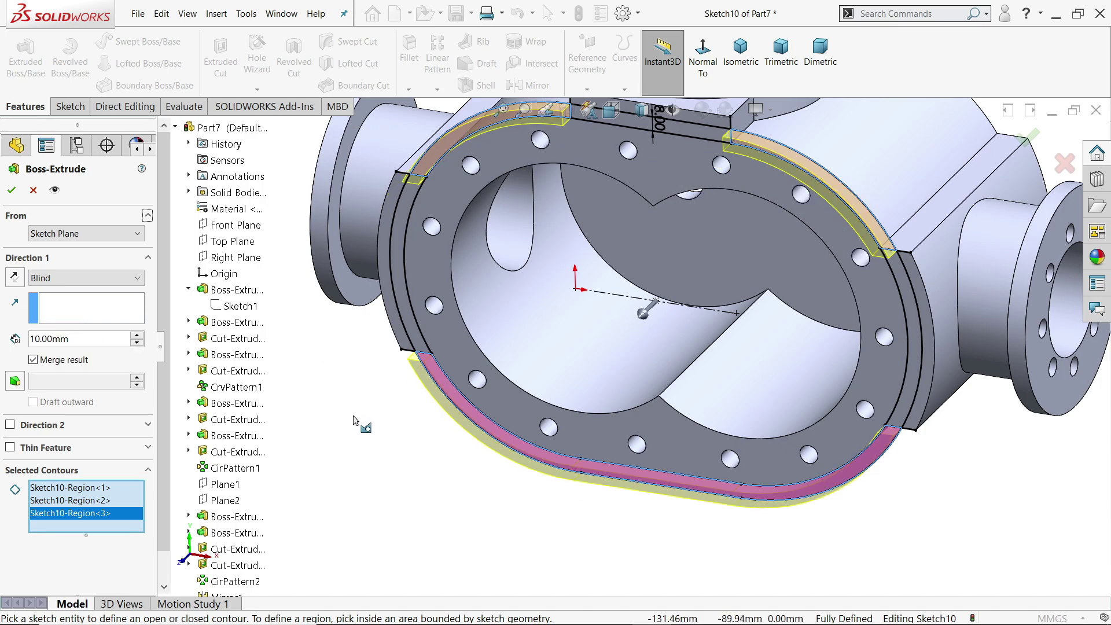
pyautogui.moveTo(370, 422); pyautogui.dragTo(329, 448, button='middle')
pyautogui.scroll(3, 331, 449)
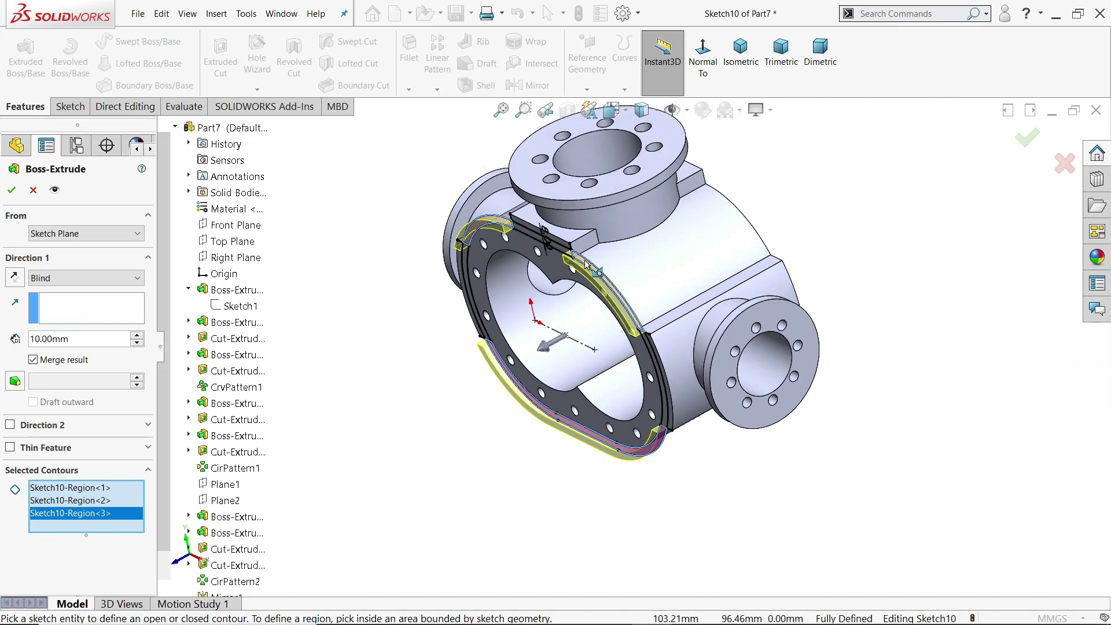
pyautogui.scroll(-4, 602, 284)
pyautogui.scroll(2, 602, 283)
pyautogui.scroll(-4, 503, 297)
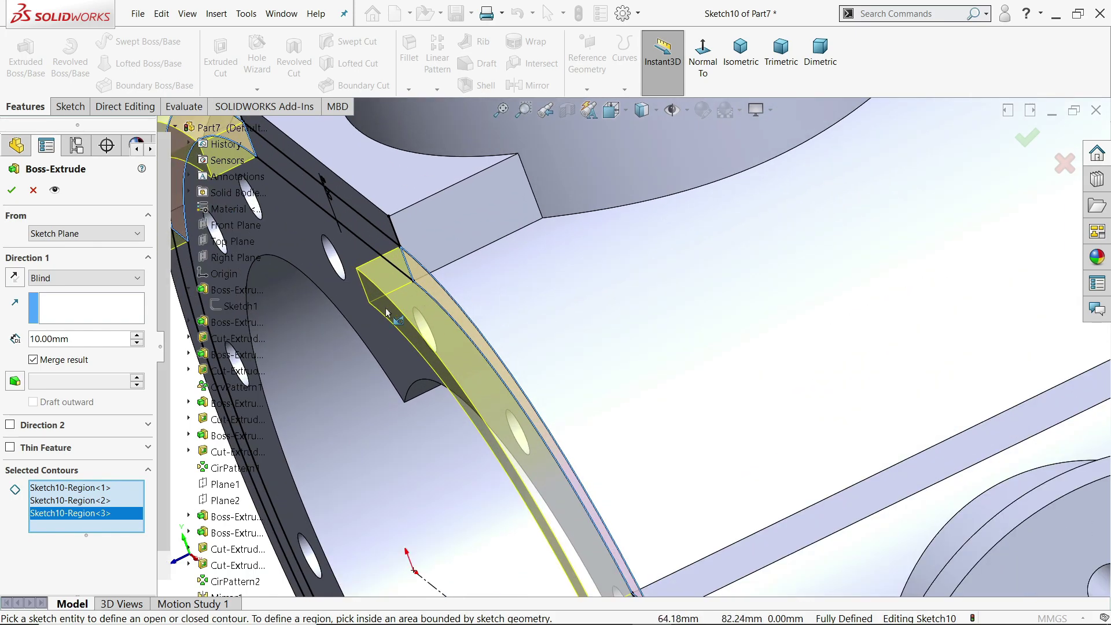
pyautogui.click(15, 278)
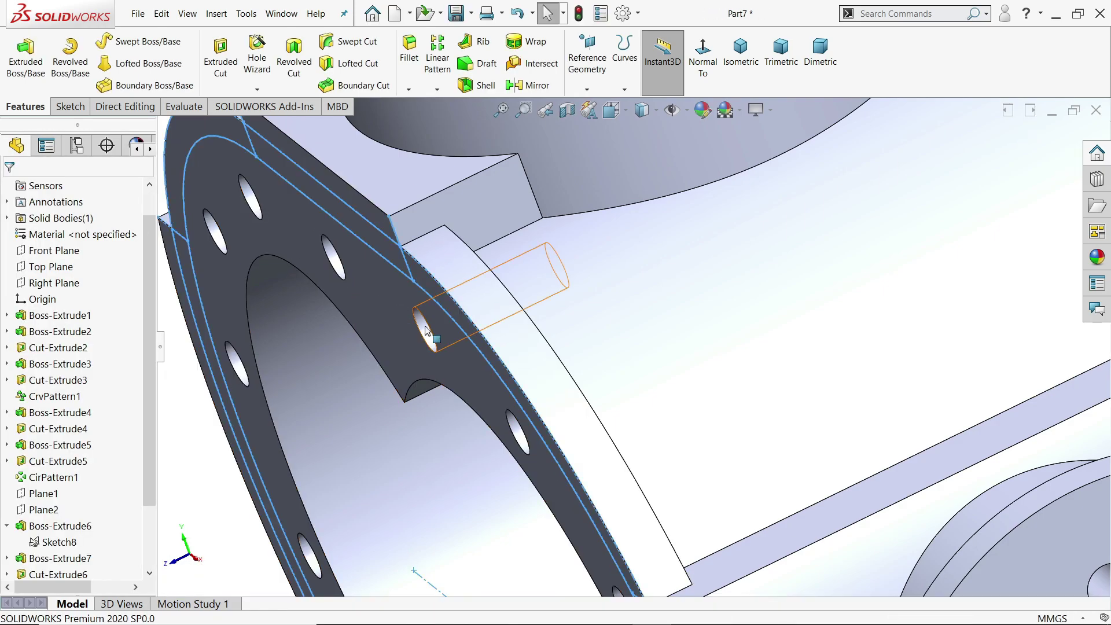
# Start a linear pattern of the newly extruded fin, using the top pad's short edge along the housing's depth as direction.
pyautogui.scroll(5, 562, 398)
pyautogui.moveTo(566, 401); pyautogui.dragTo(380, 321, button='middle')
pyautogui.click(436, 64)
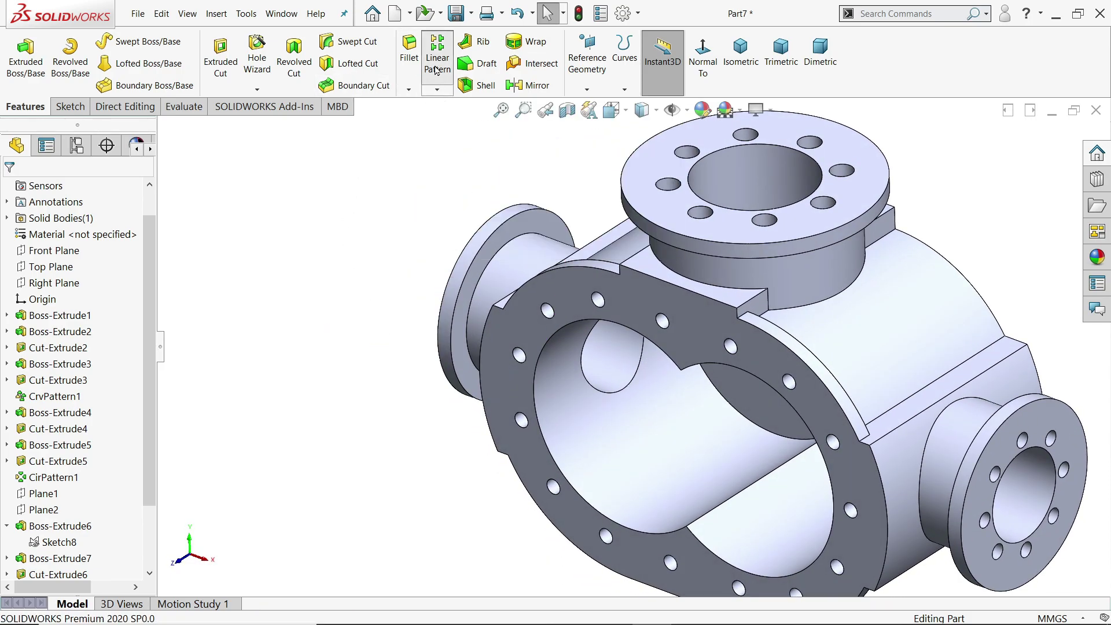
pyautogui.scroll(-5, 685, 319)
pyautogui.click(671, 317)
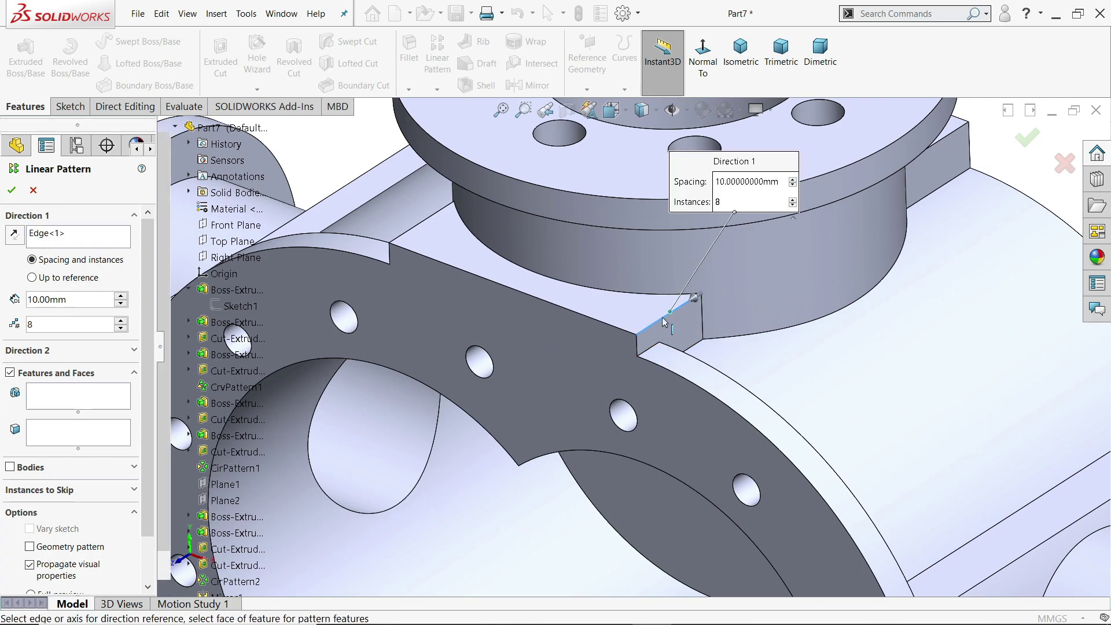
pyautogui.click(65, 301)
pyautogui.click(54, 393)
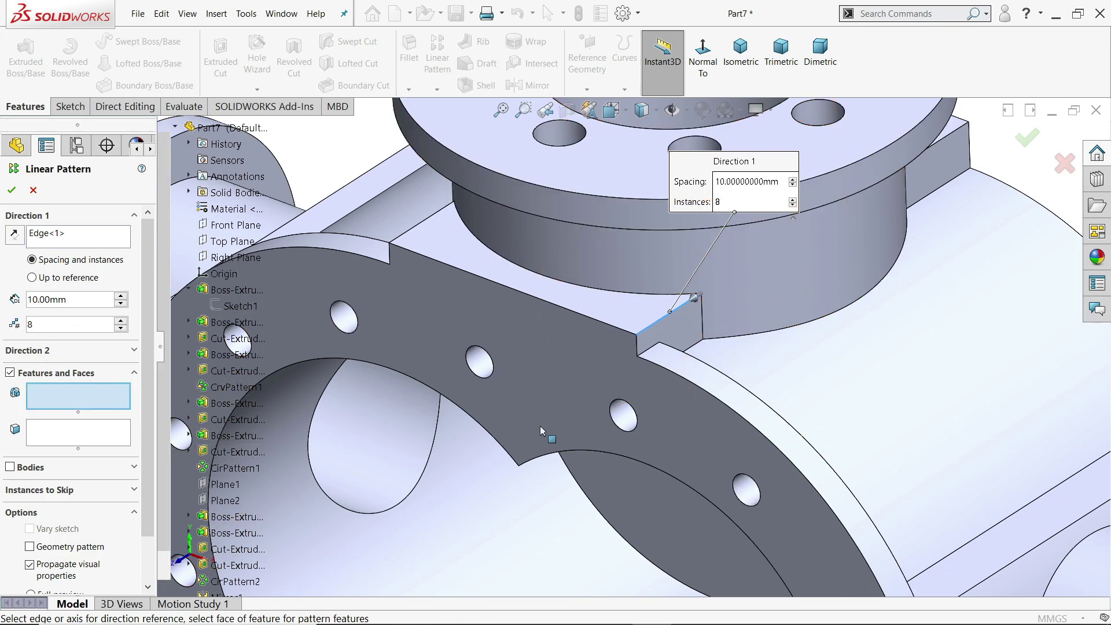
pyautogui.scroll(5, 634, 357)
pyautogui.scroll(-1, 347, 491)
pyautogui.scroll(-1, 245, 501)
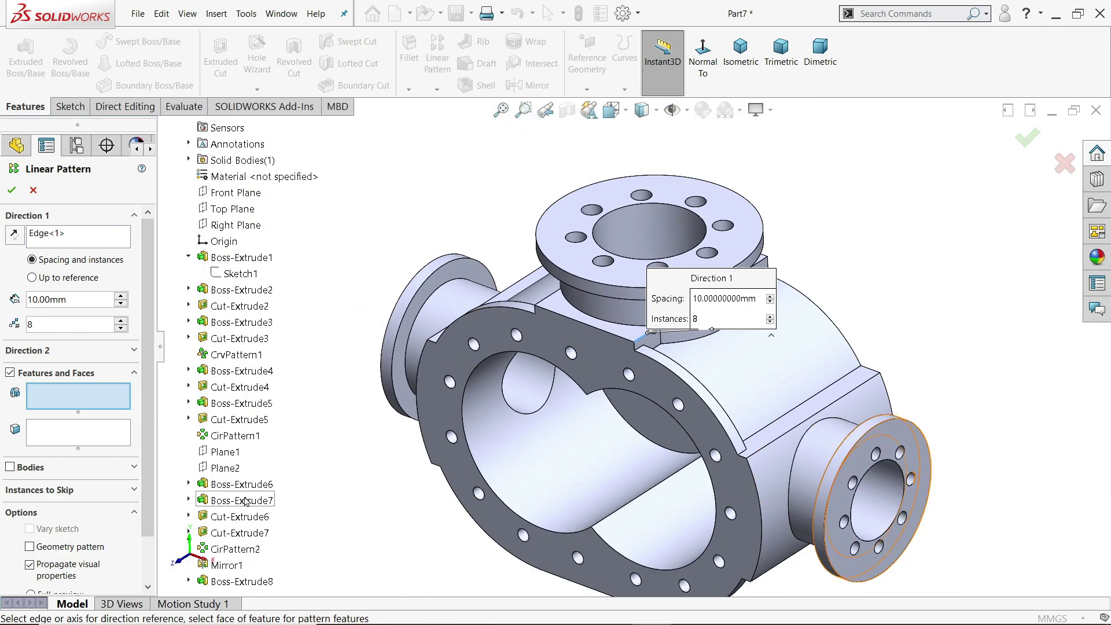
pyautogui.click(231, 581)
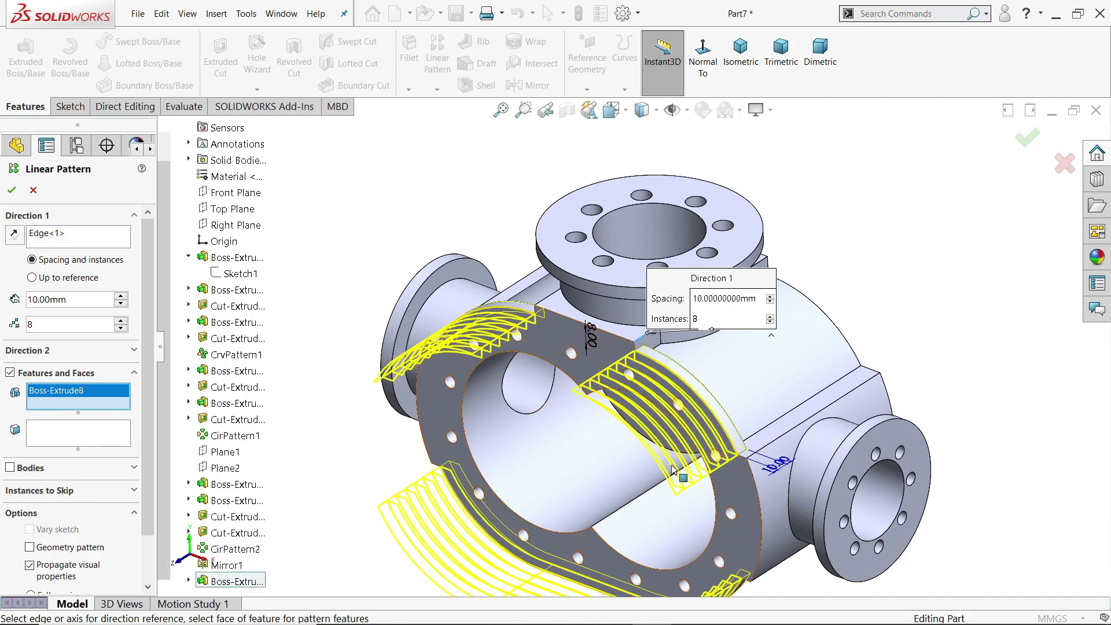
# Reverse the pattern direction, set the spacing to 20 mm with 8 instances, and create the fin pattern.
pyautogui.scroll(-3, 674, 456)
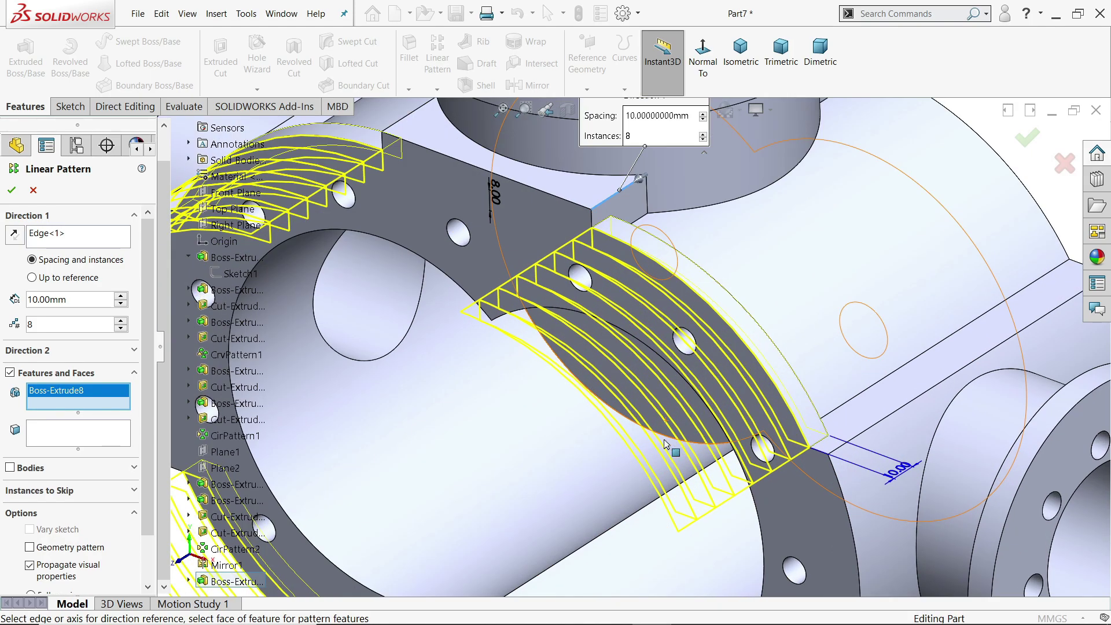
pyautogui.click(14, 233)
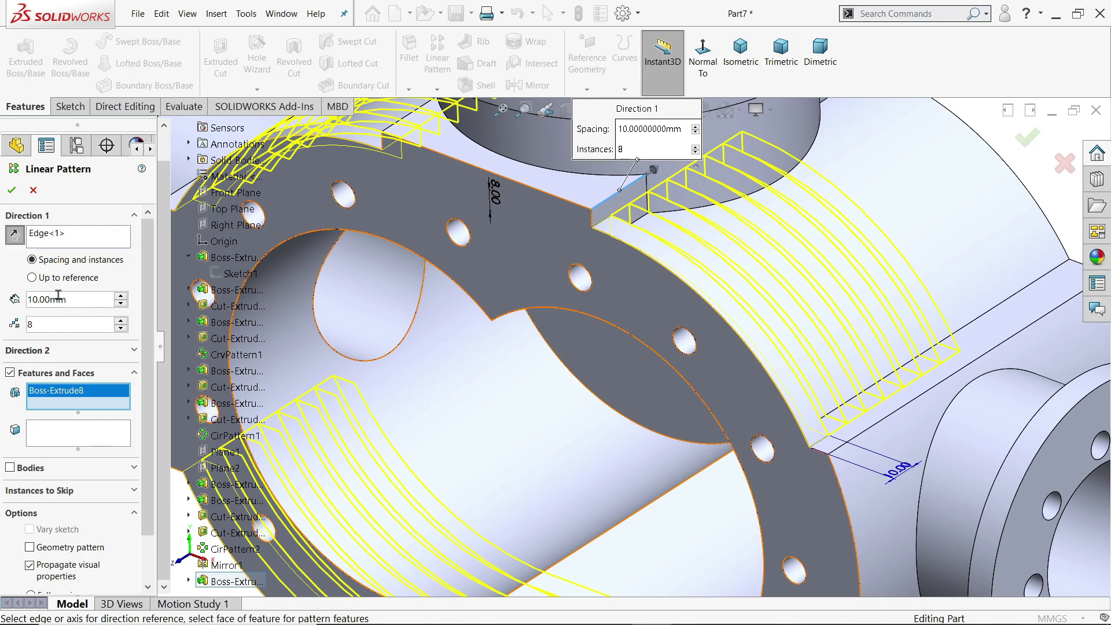
pyautogui.click(121, 296)
pyautogui.click(121, 296)
pyautogui.click(120, 303)
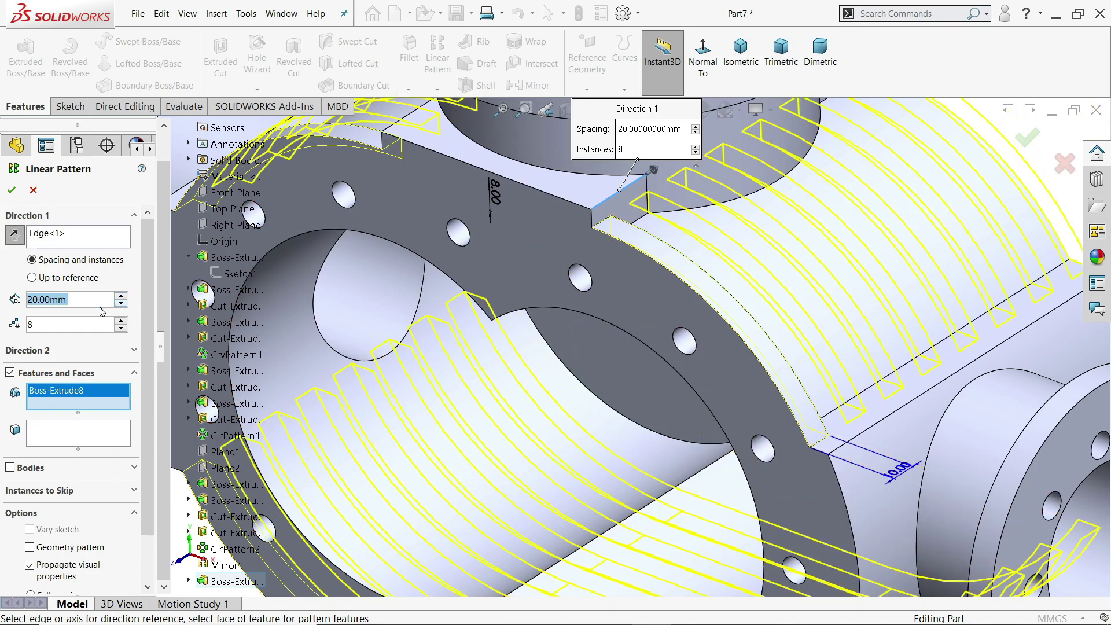
pyautogui.press('f')
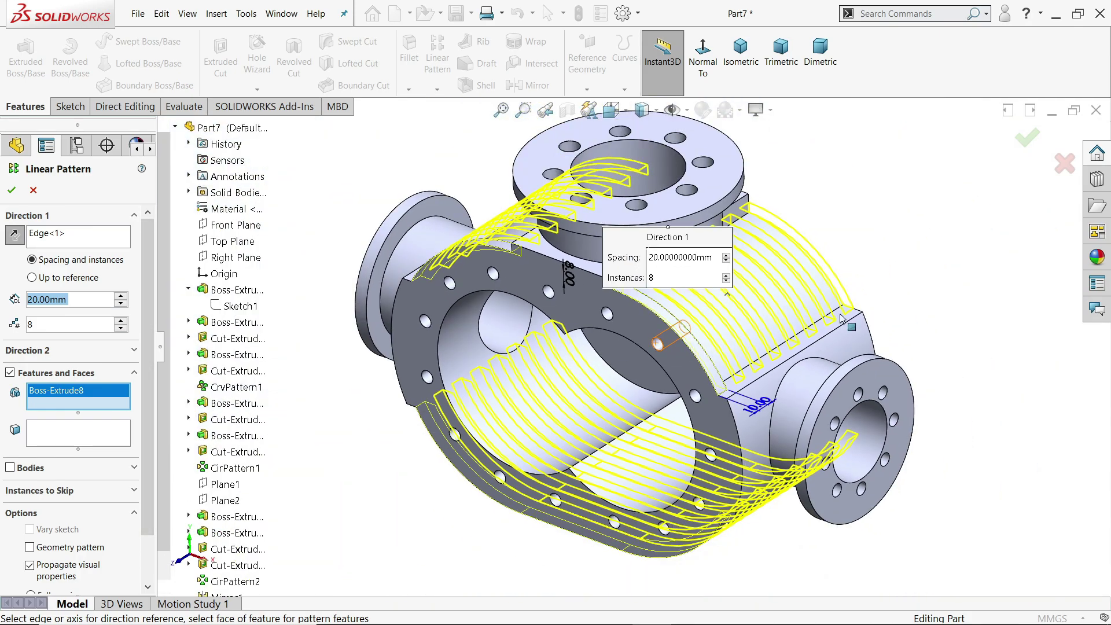
pyautogui.scroll(10, 877, 274)
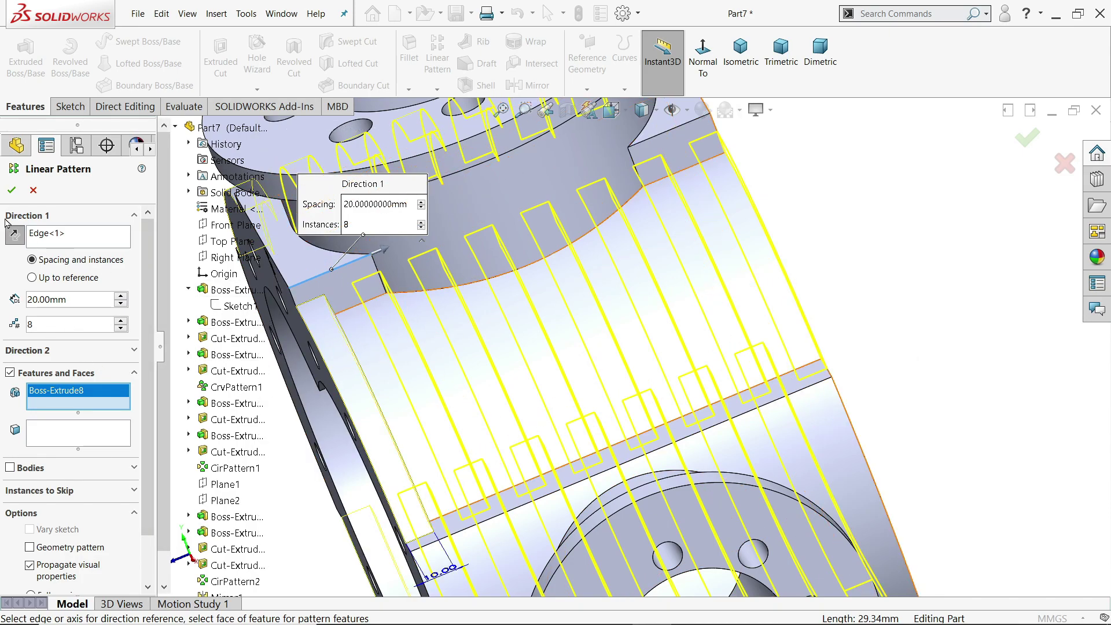
pyautogui.click(12, 193)
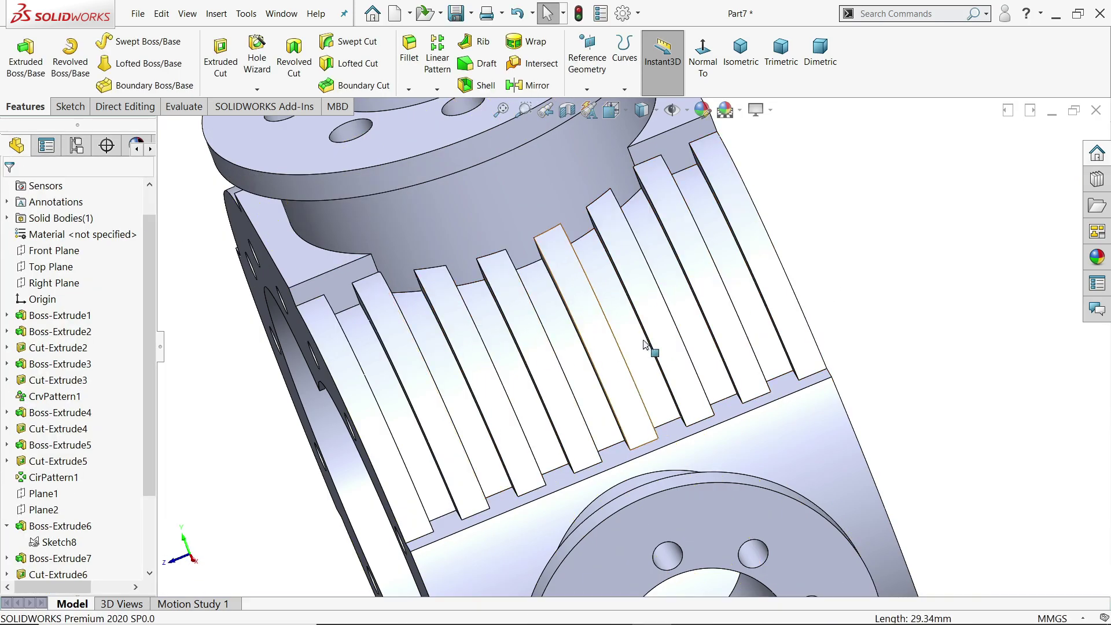
# Turn on RealView Graphics for the finned housing's display.
pyautogui.scroll(2, 759, 336)
pyautogui.moveTo(761, 337); pyautogui.dragTo(881, 269, button='middle')
pyautogui.press('f')
pyautogui.moveTo(749, 380); pyautogui.dragTo(559, 374, button='middle')
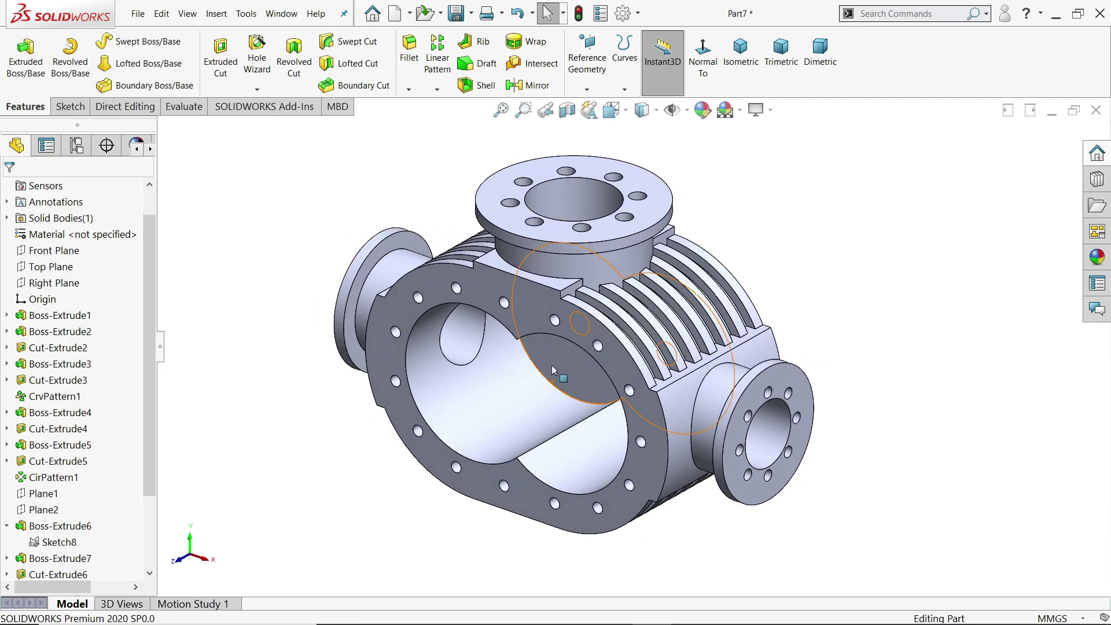
pyautogui.click(726, 109)
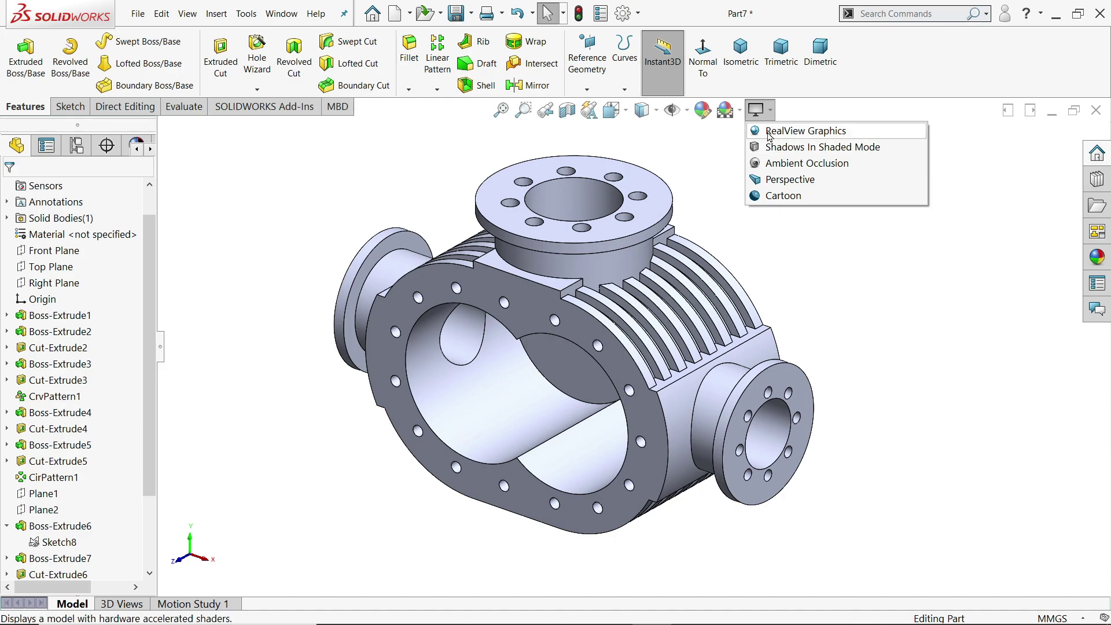
pyautogui.click(769, 130)
# Apply the blue polished ABS plastic appearance from the high gloss plastics to the whole housing.
pyautogui.click(1097, 256)
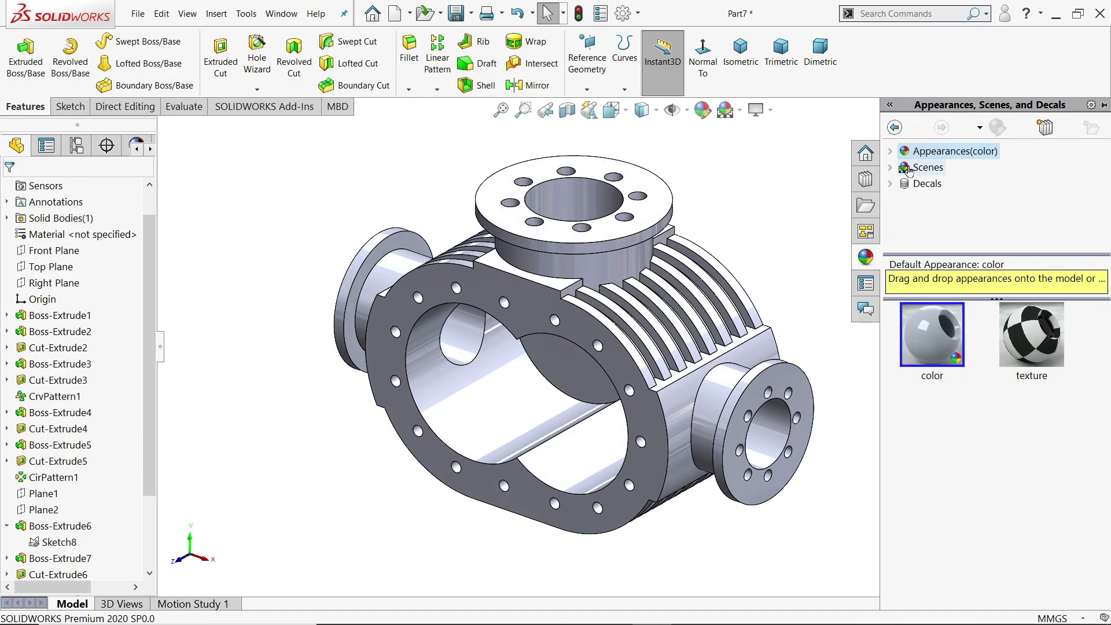
pyautogui.click(890, 152)
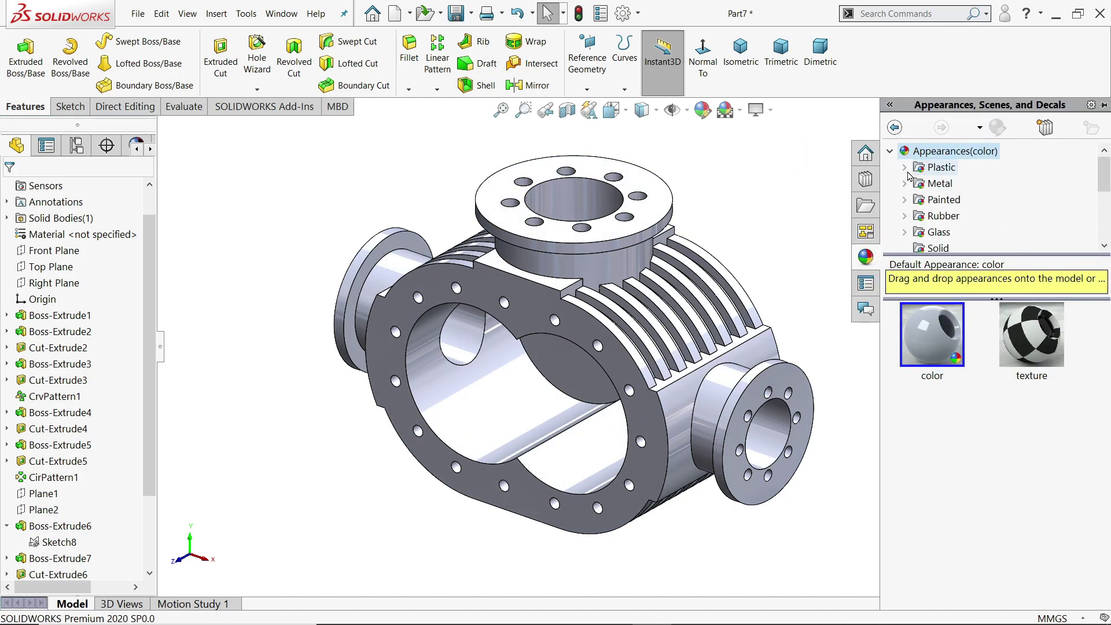
pyautogui.click(904, 168)
pyautogui.click(963, 167)
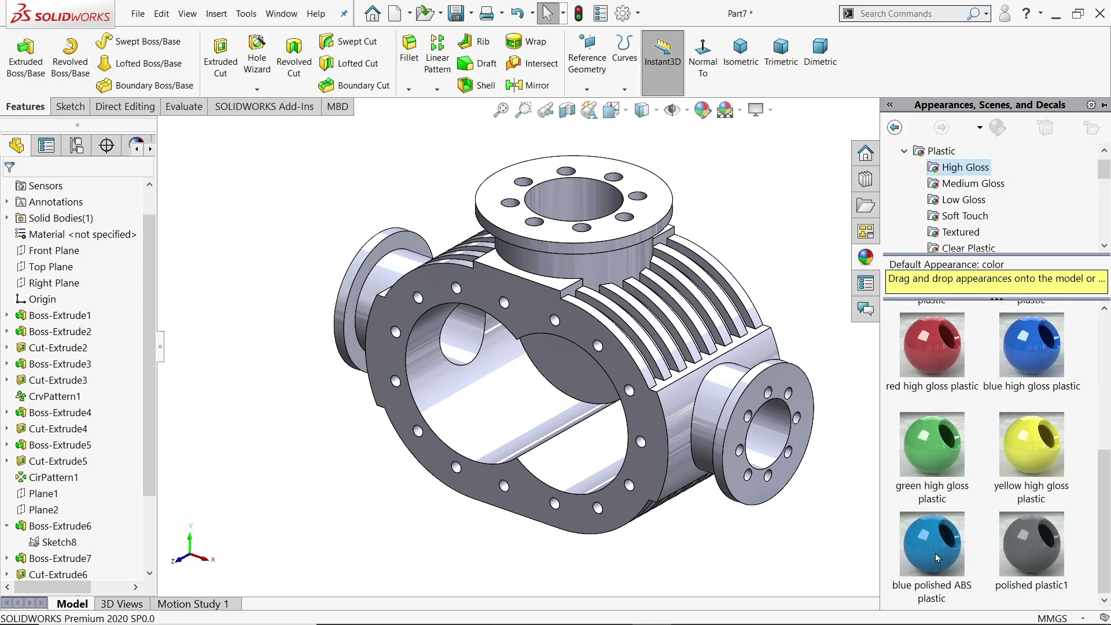
pyautogui.doubleClick(936, 555)
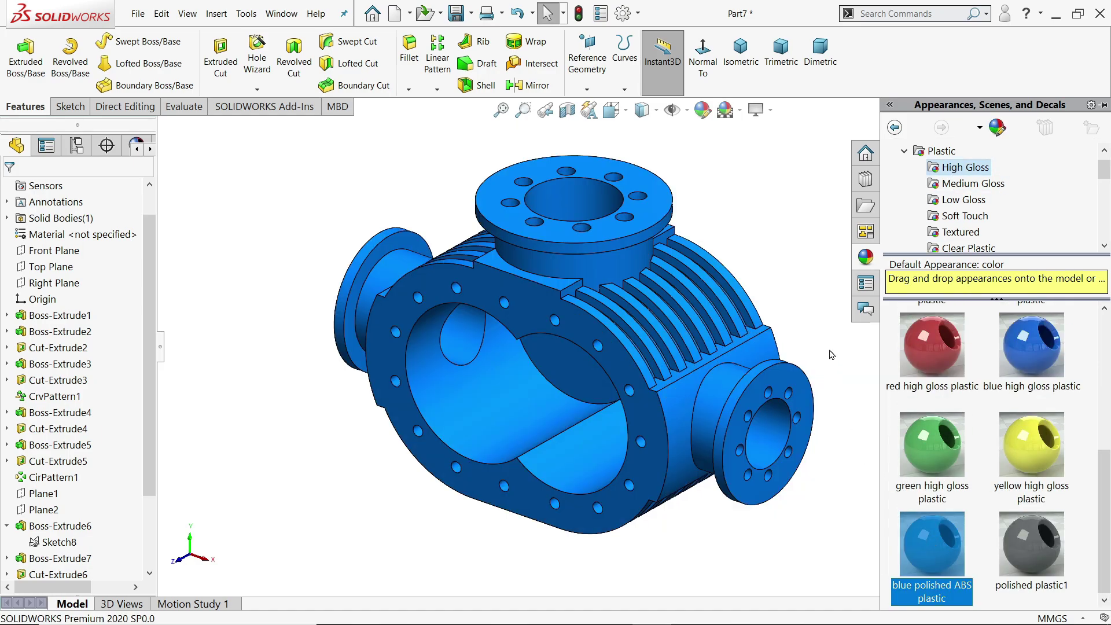
# Start saving the part and create and open a new folder named Root Blower on the Desktop.
pyautogui.click(457, 14)
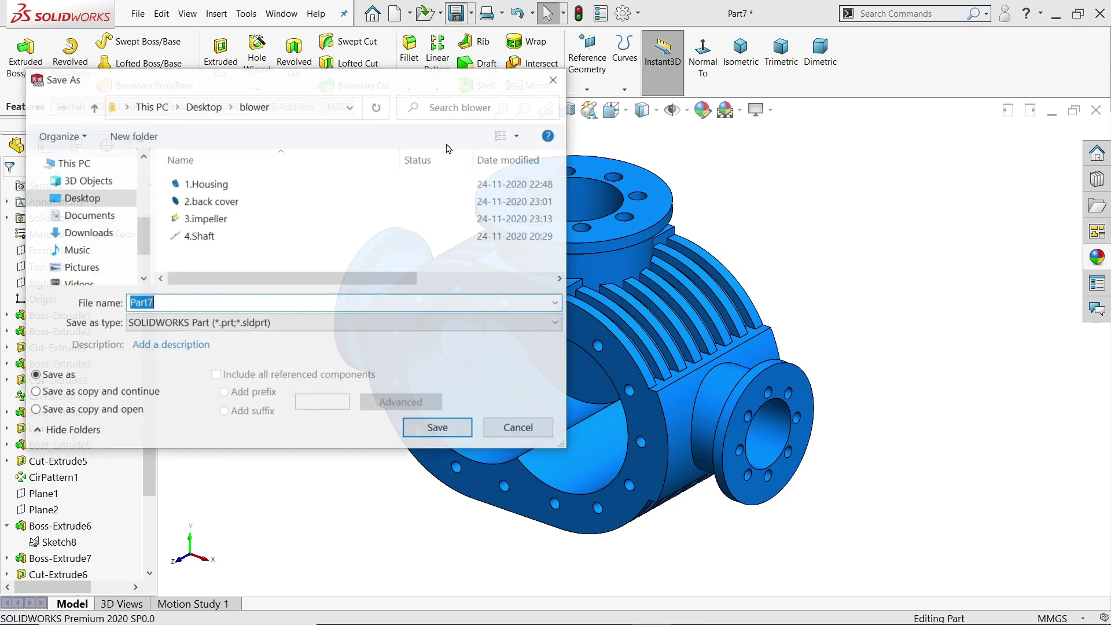
pyautogui.click(102, 198)
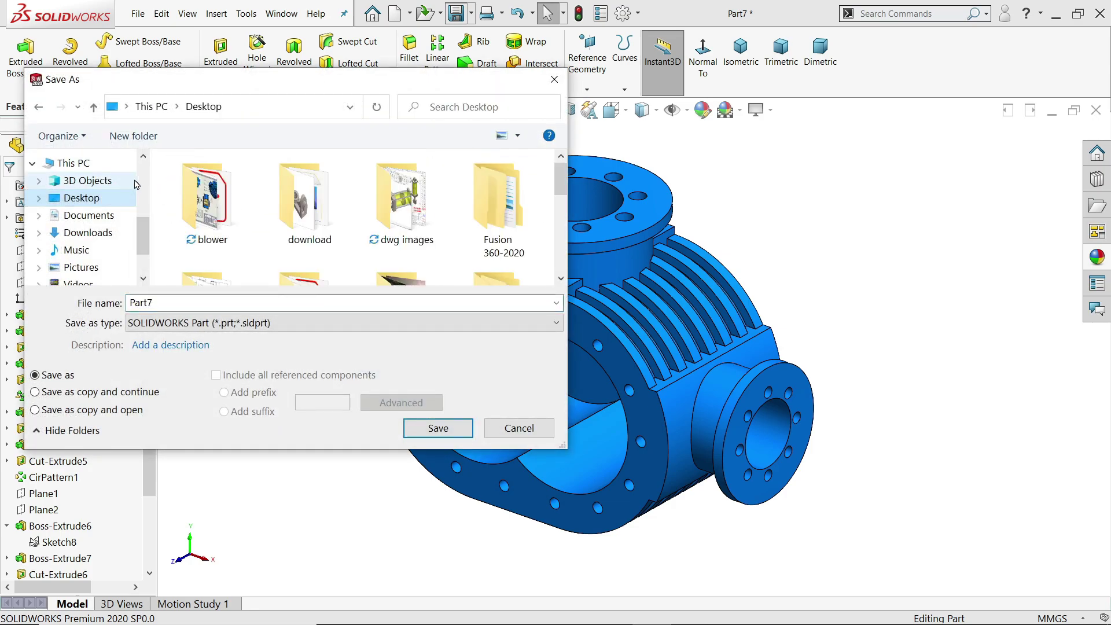
pyautogui.click(133, 136)
pyautogui.write('Root Bl')
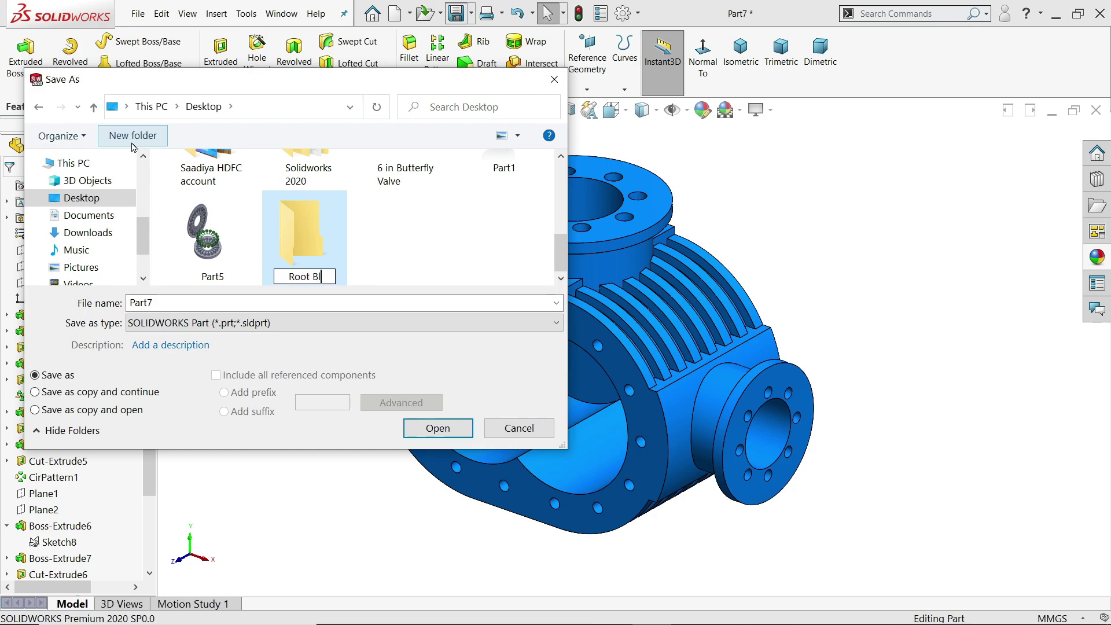
pyautogui.write('ower')
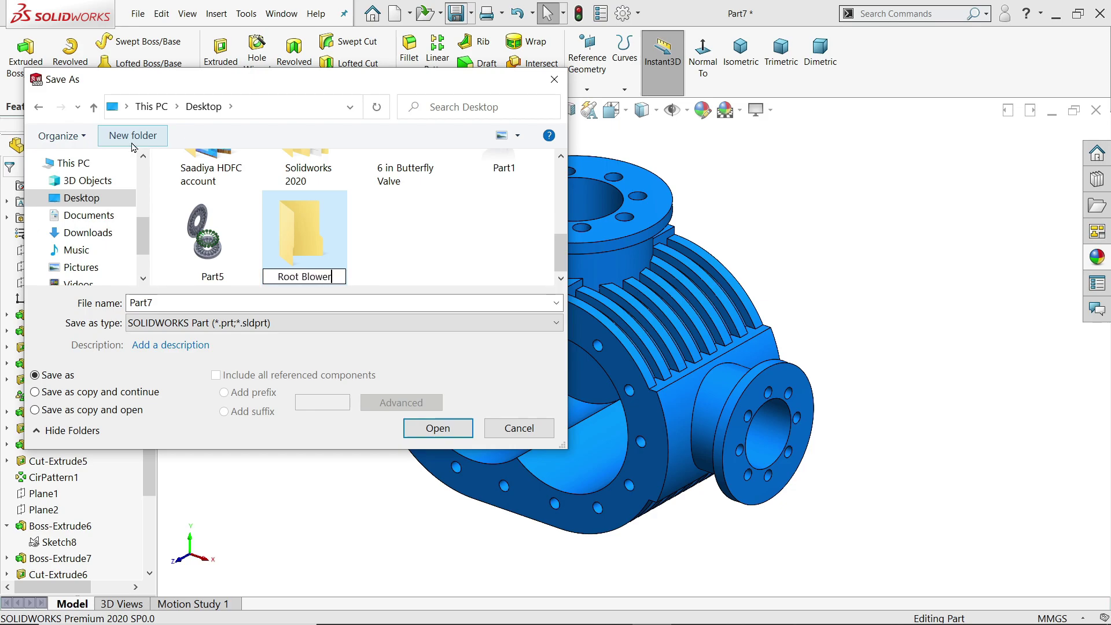
pyautogui.doubleClick(307, 234)
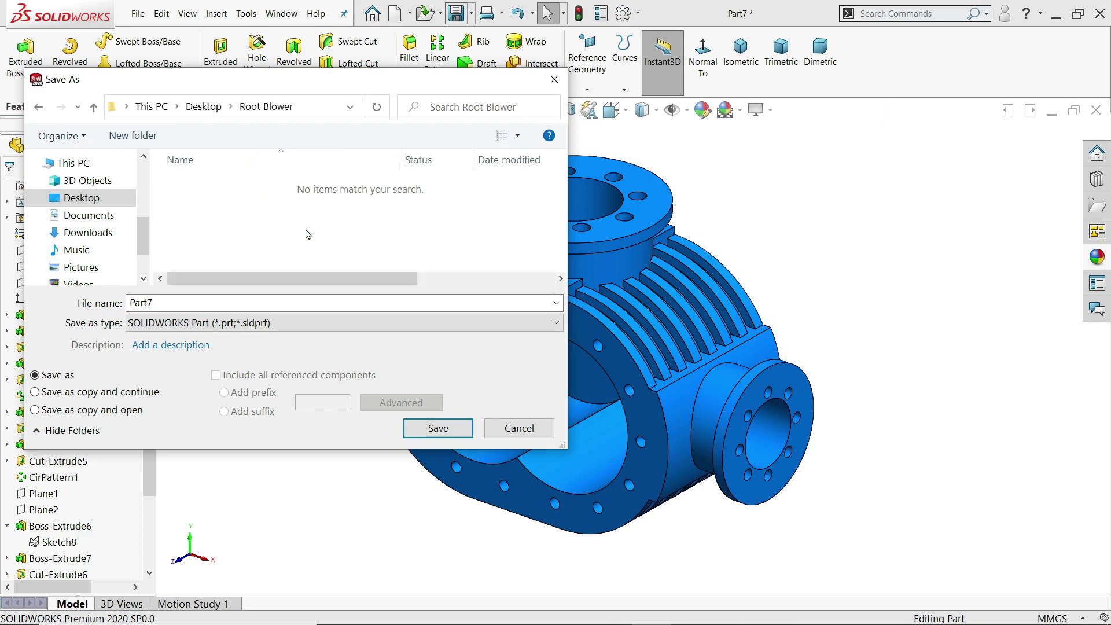
# Save the housing part as 1.Housing in the Root Blower folder.
pyautogui.click(196, 301)
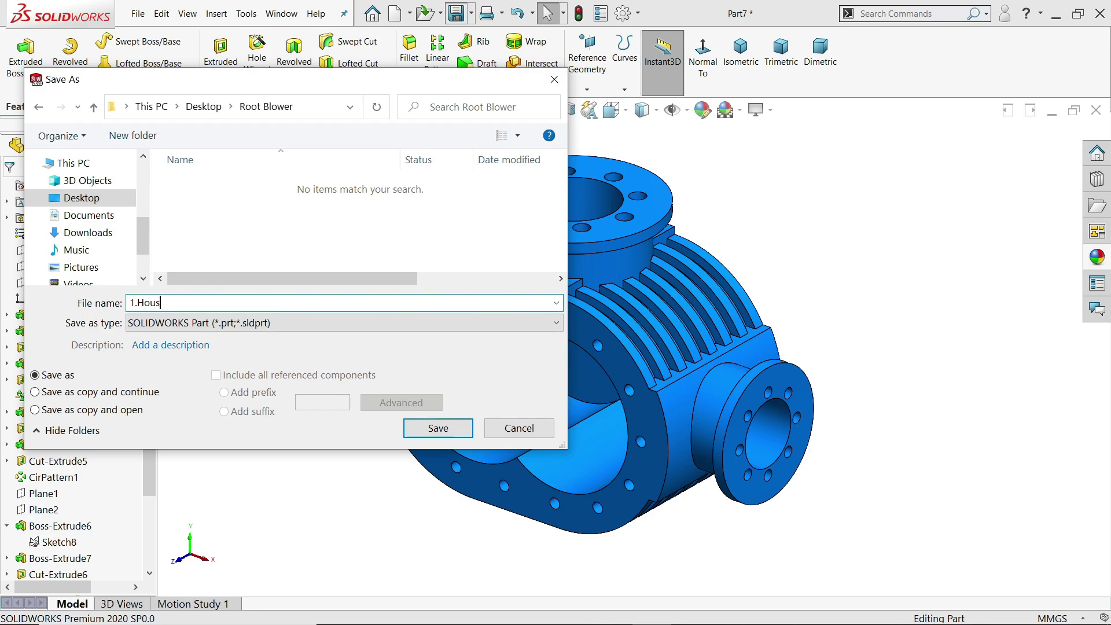
pyautogui.click(438, 428)
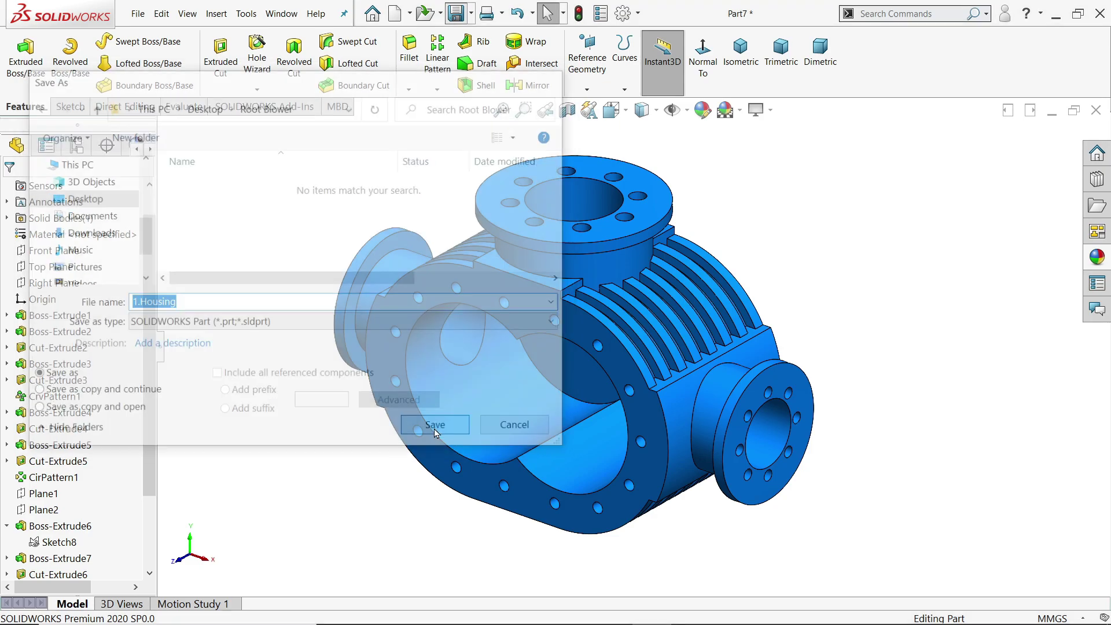
pyautogui.moveTo(456, 394); pyautogui.dragTo(567, 364, button='middle')
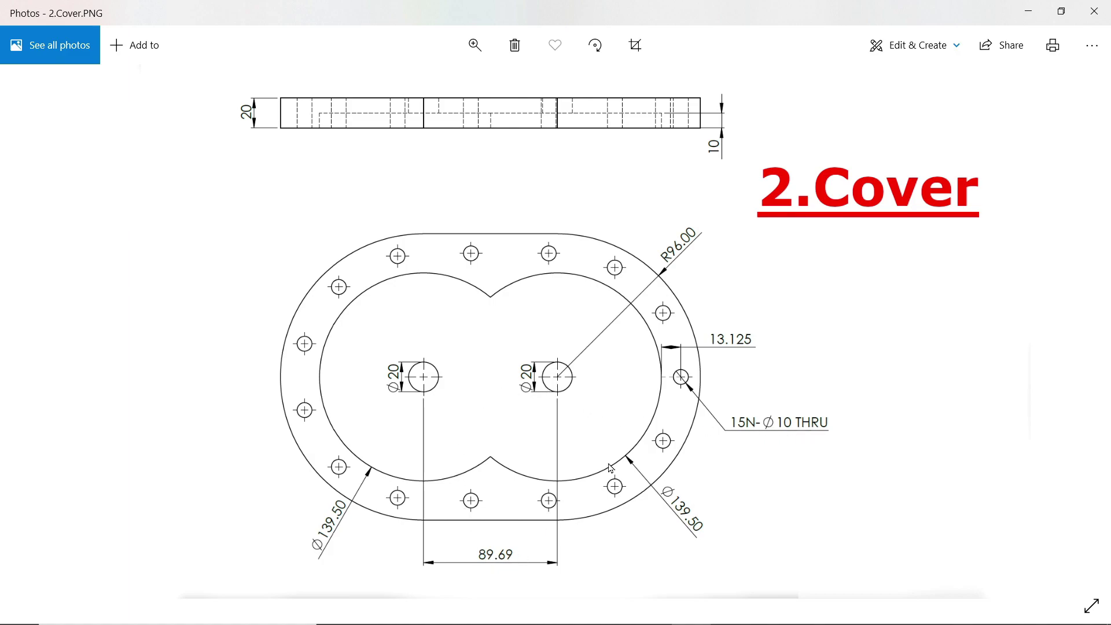
# Switch from the cover drawing to SOLIDWORKS and sketch a horizontal straight slot on the Front Plane from the origin, about 86.6 mm between centres and 161.6 mm wide.
pyautogui.click(1029, 13)
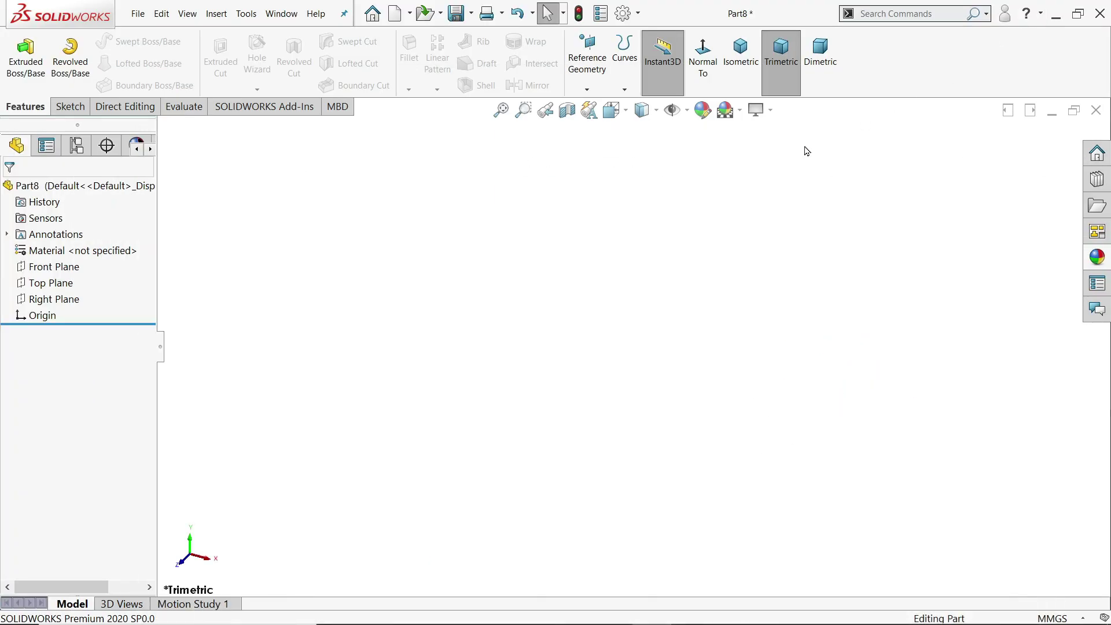
pyautogui.click(49, 269)
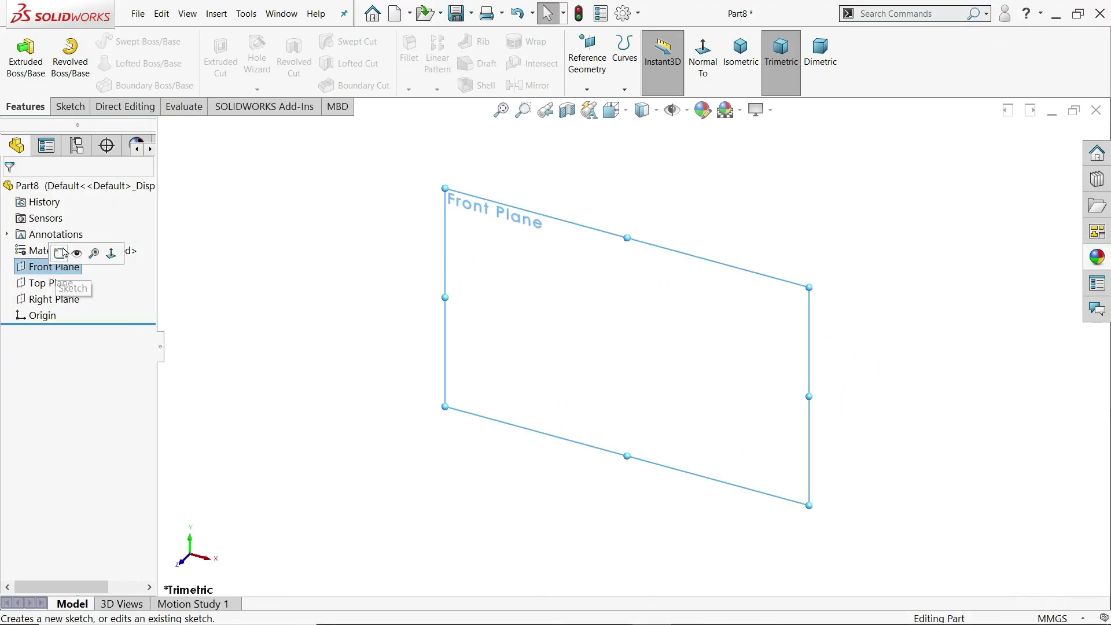
pyautogui.click(65, 255)
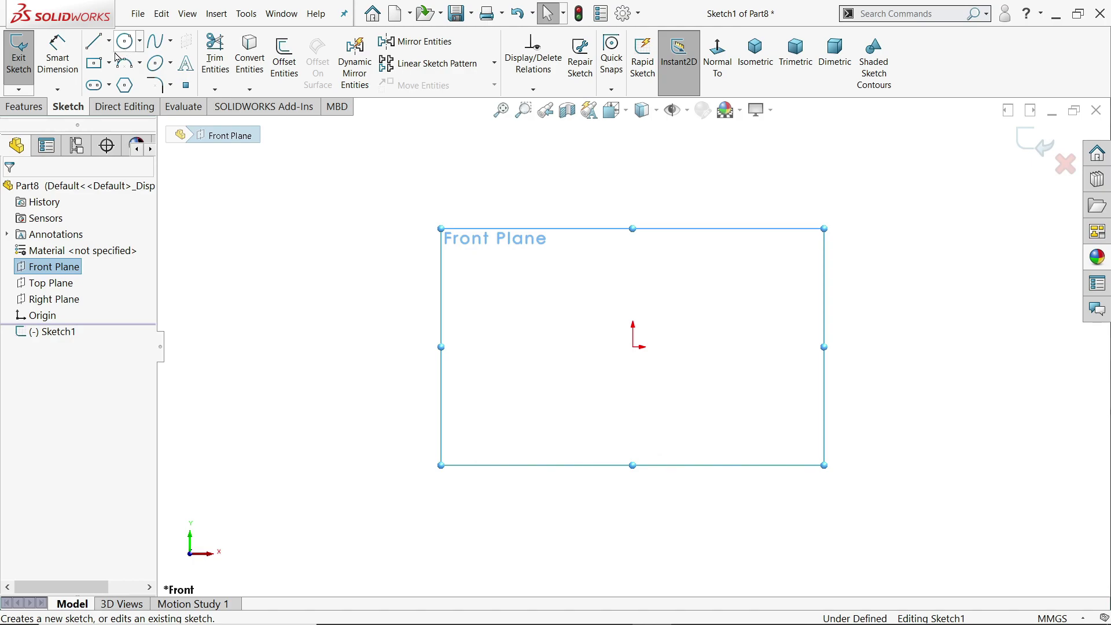
pyautogui.click(109, 86)
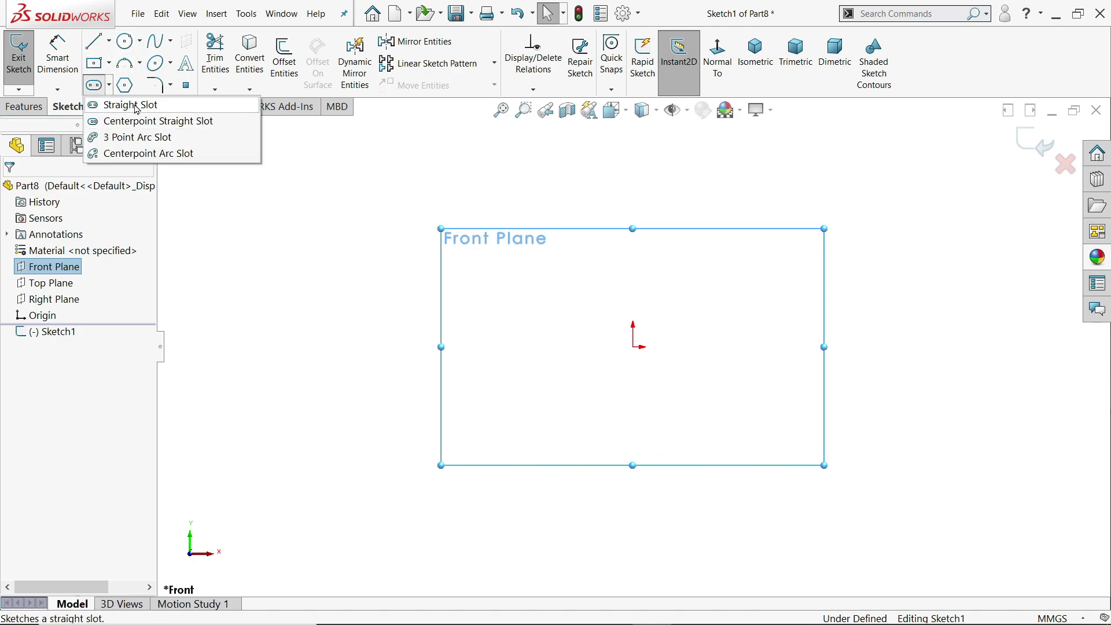
pyautogui.click(136, 105)
pyautogui.click(632, 347)
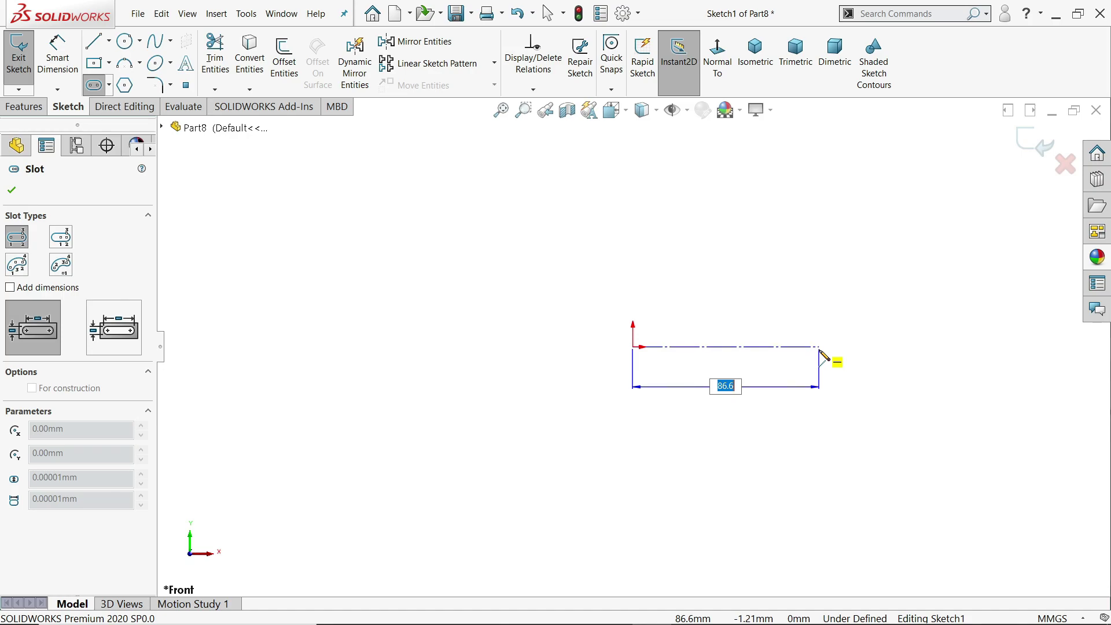
pyautogui.click(819, 348)
pyautogui.click(881, 177)
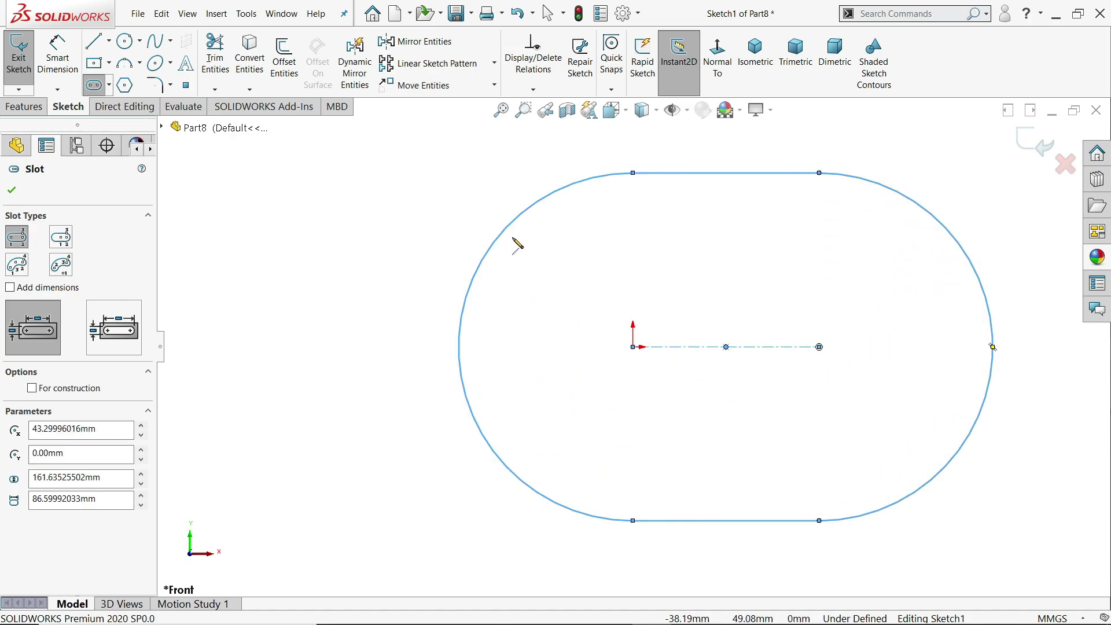
# Dimension the slot's end arc with a radius of 96 mm.
pyautogui.click(63, 62)
pyautogui.click(481, 263)
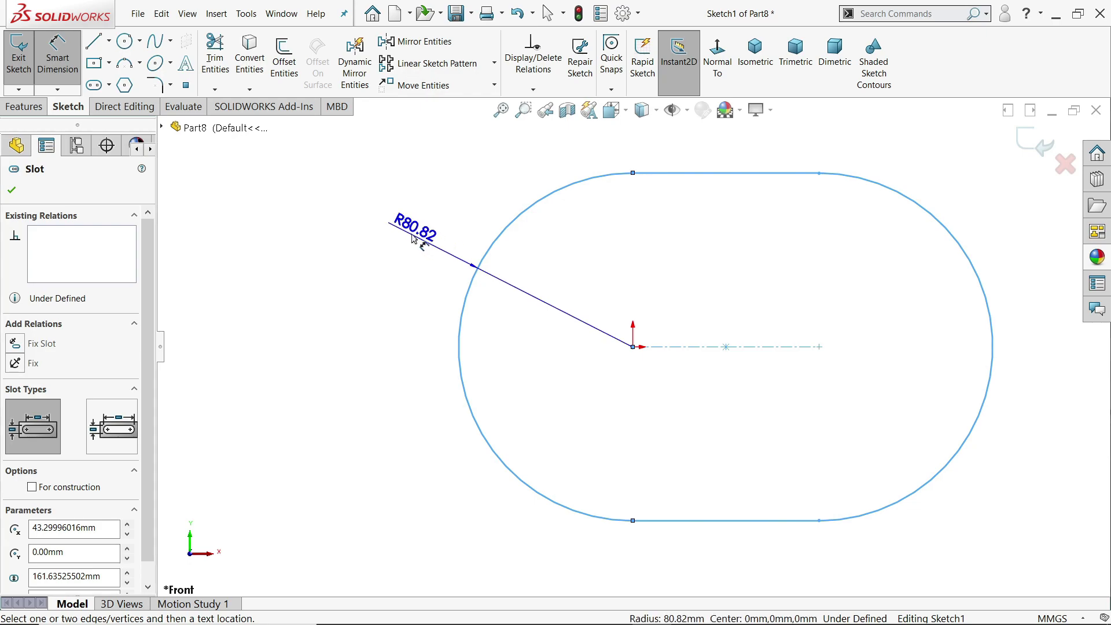
pyautogui.click(413, 238)
pyautogui.write('96')
pyautogui.press('Return')
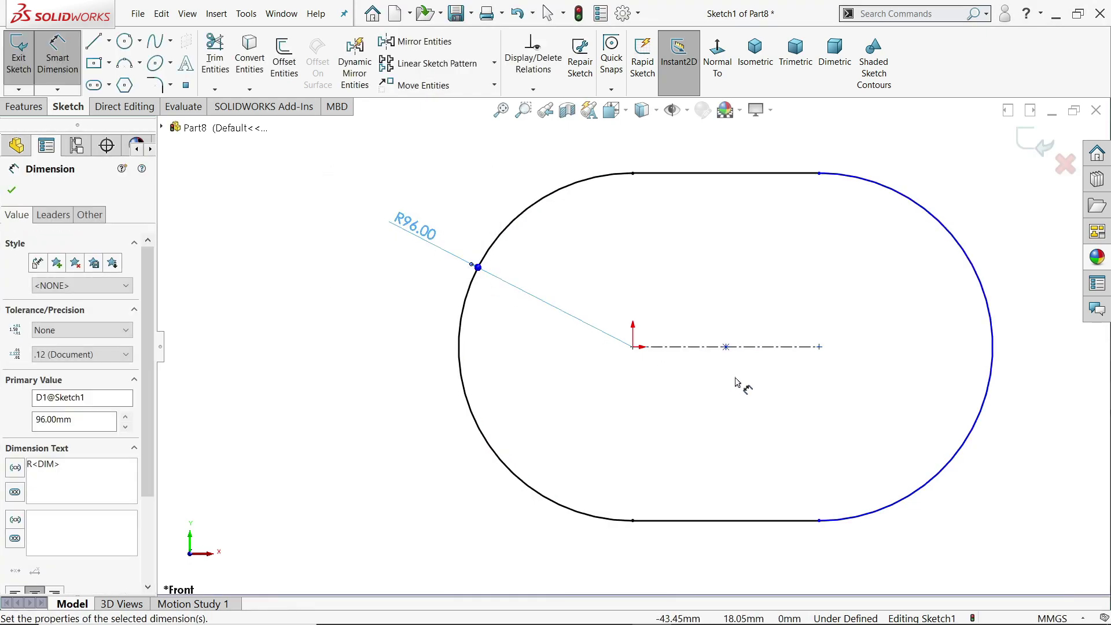
# Dimension the slot's centre-to-centre distance as 89.69 mm.
pyautogui.click(736, 347)
pyautogui.click(723, 154)
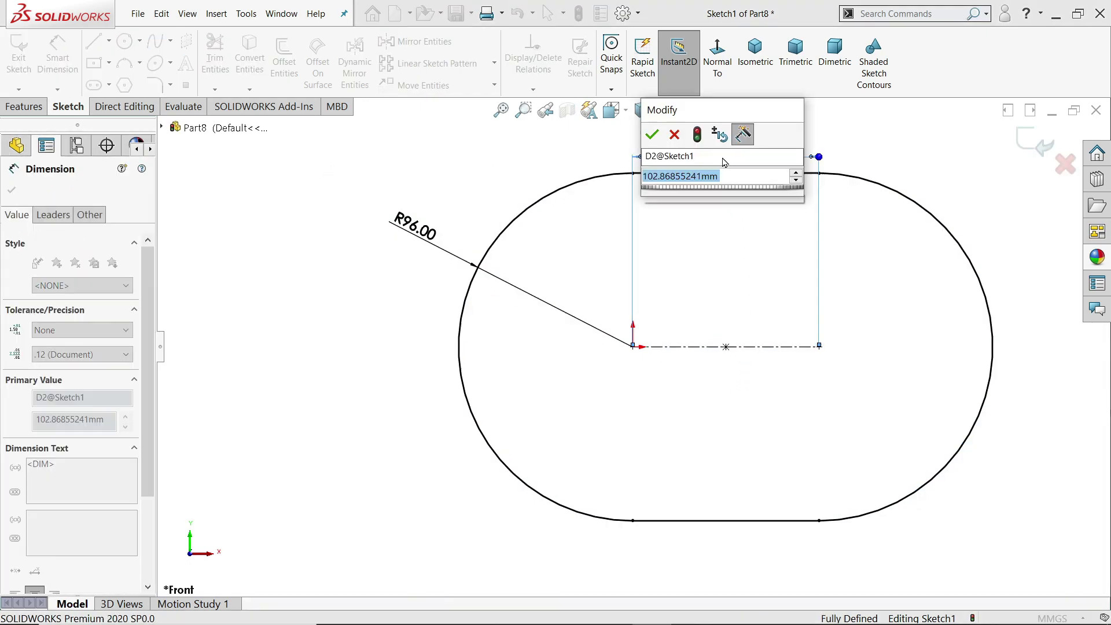
pyautogui.write('89.69')
pyautogui.press('Return')
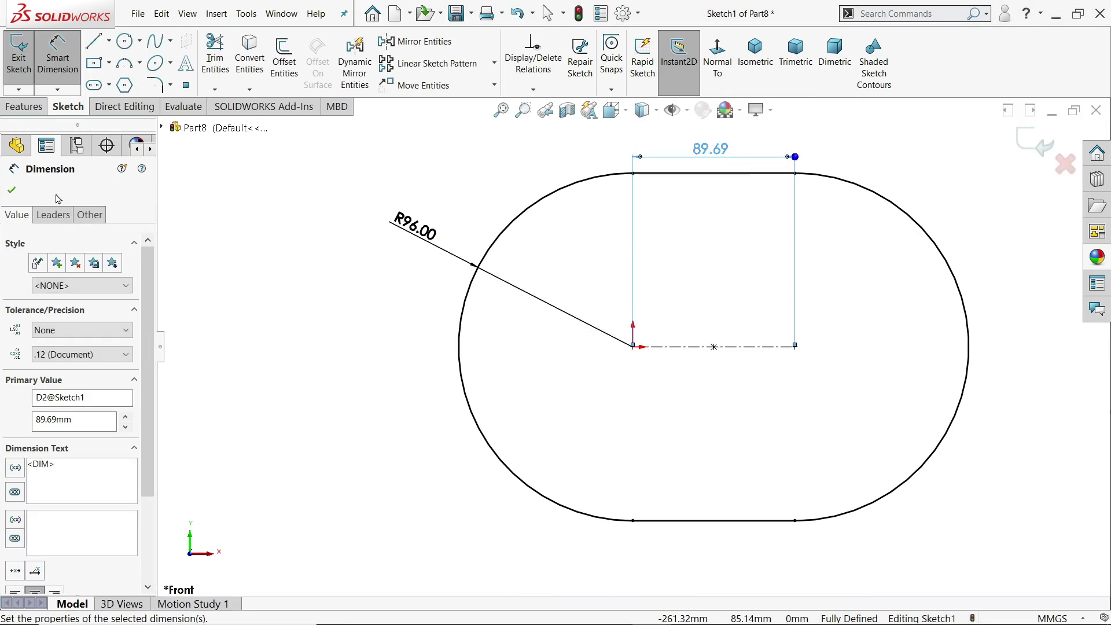
pyautogui.click(11, 192)
# Extrude the slot profile as a blind boss with a depth of 20 mm.
pyautogui.click(24, 106)
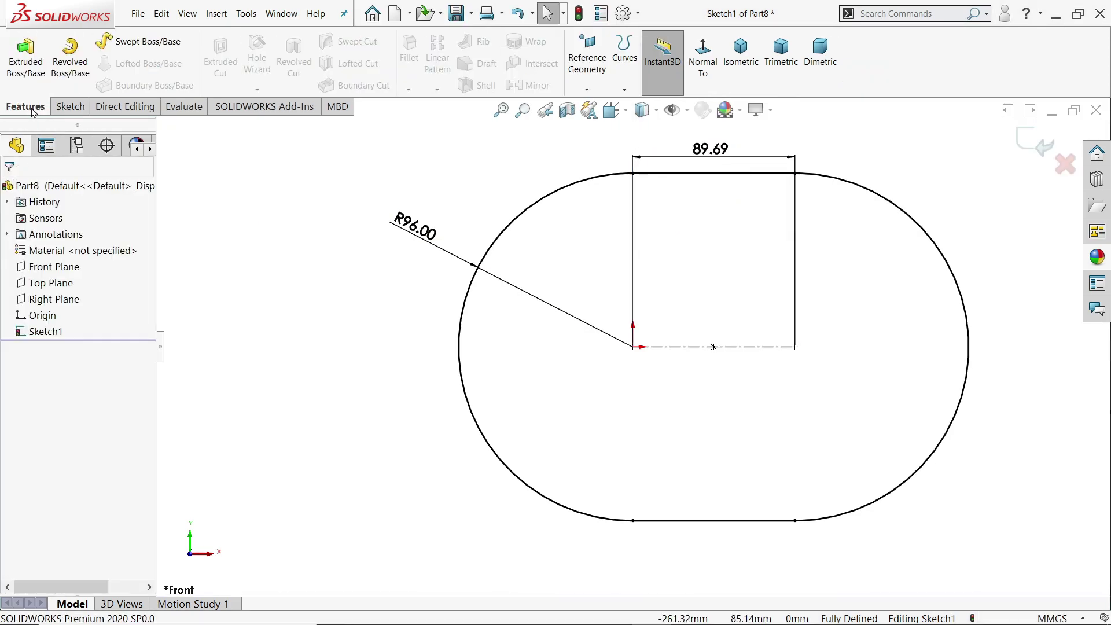
pyautogui.click(25, 58)
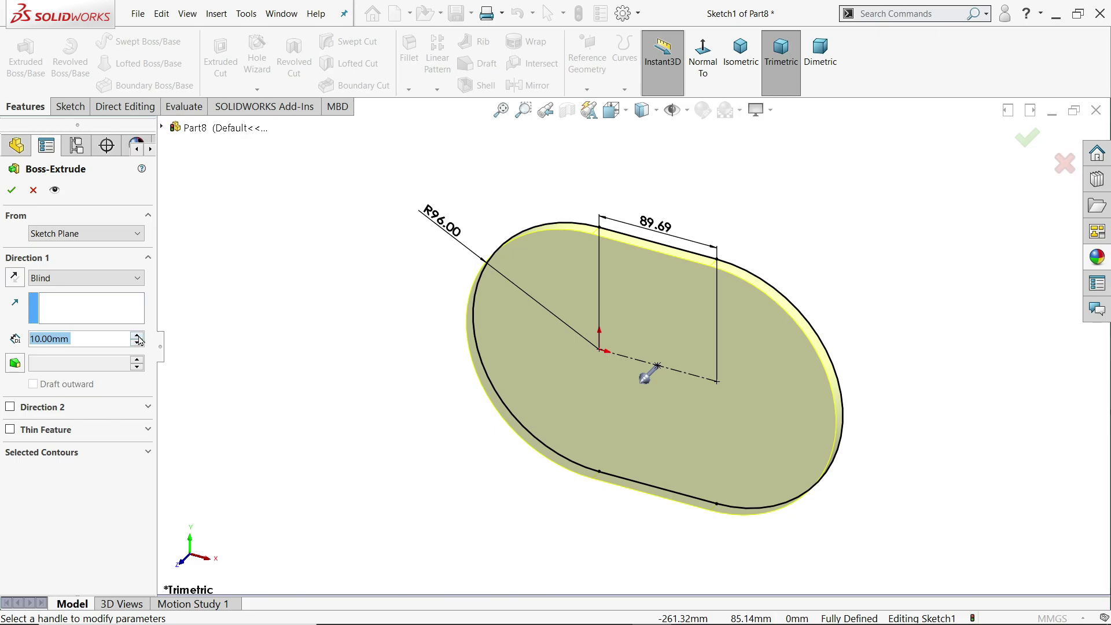
pyautogui.click(137, 335)
pyautogui.click(10, 190)
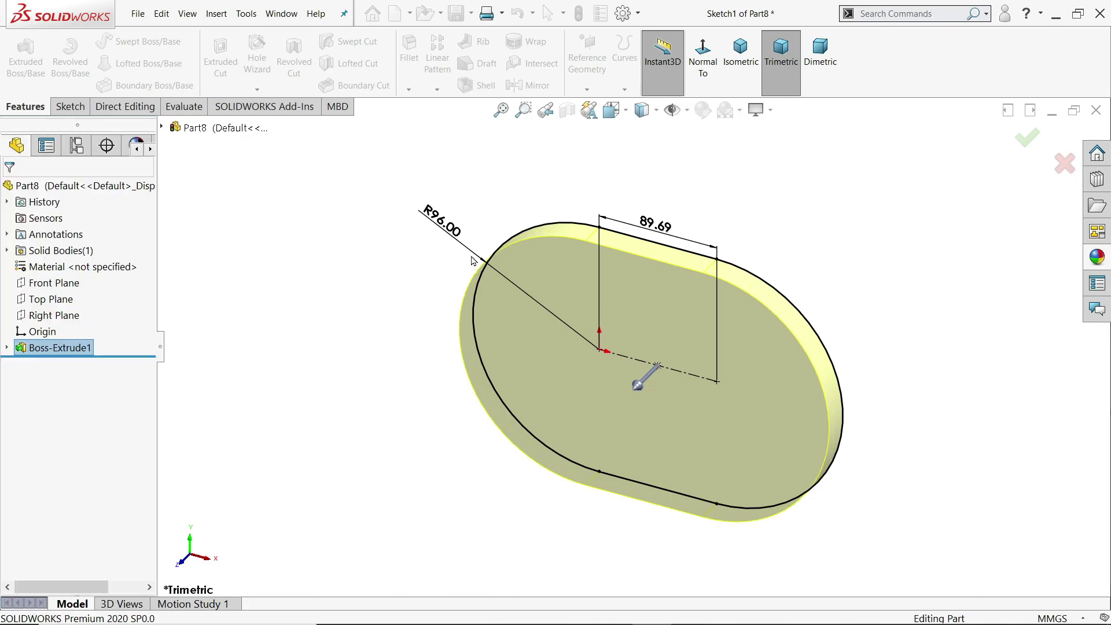
pyautogui.click(770, 110)
pyautogui.click(769, 179)
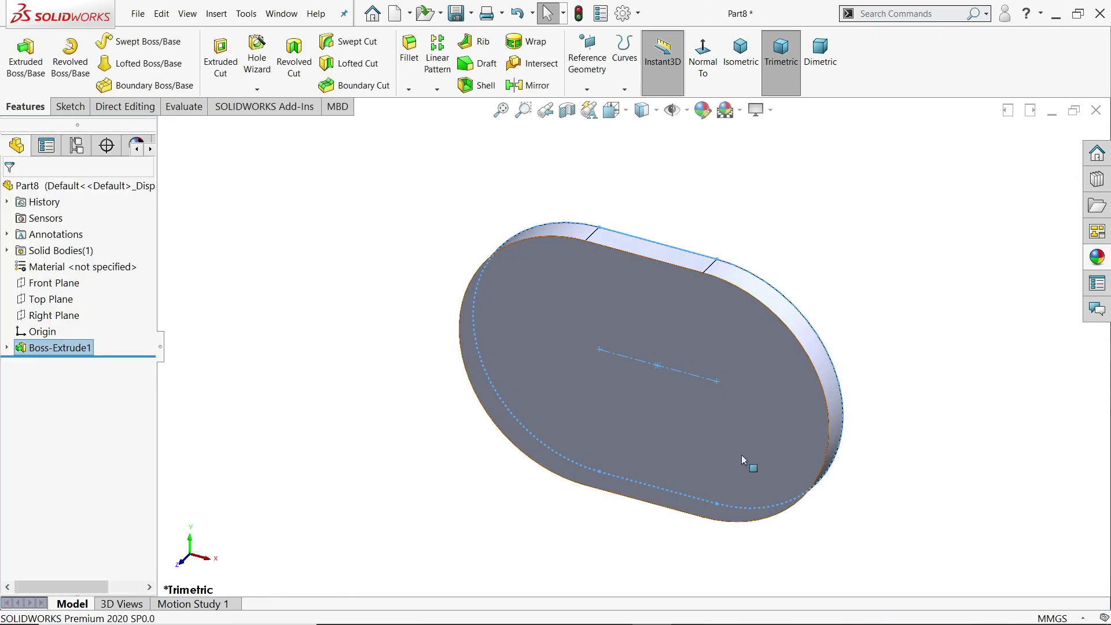
pyautogui.scroll(-2, 779, 392)
pyautogui.click(904, 253)
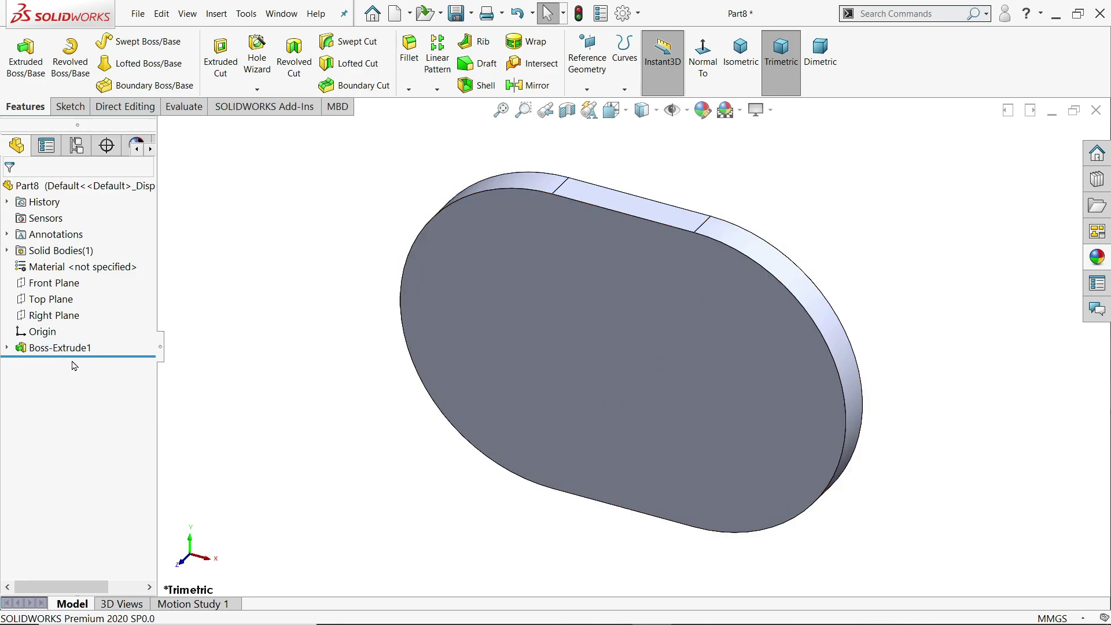
# Start a sketch on the cover plate's front face and draw a 139.5 mm diameter circle centred on the origin.
pyautogui.click(53, 285)
pyautogui.click(669, 376)
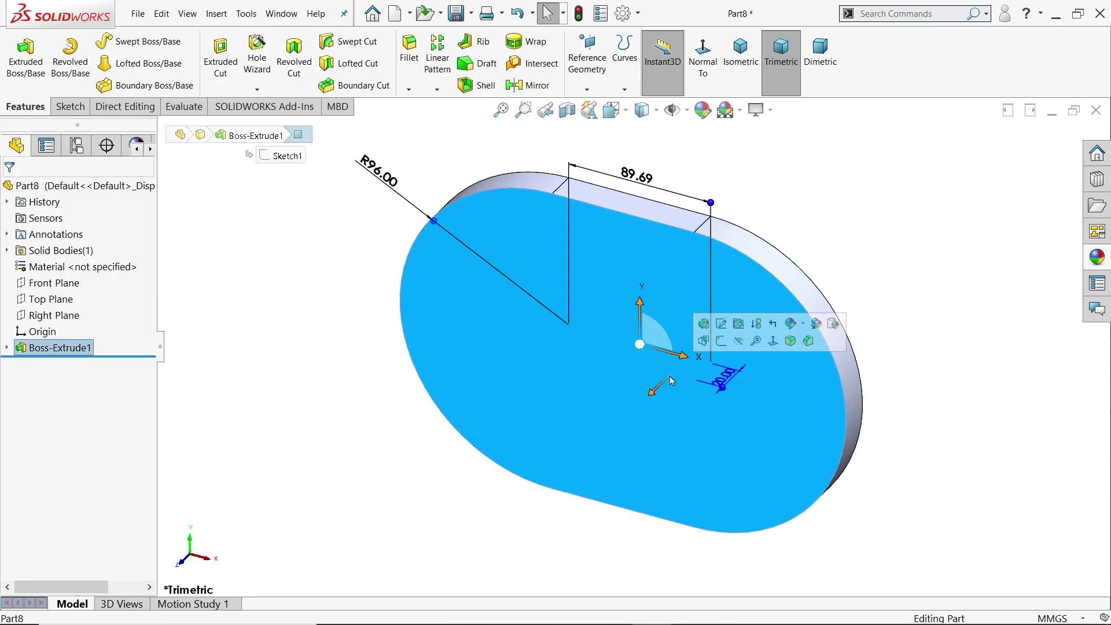
pyautogui.click(721, 342)
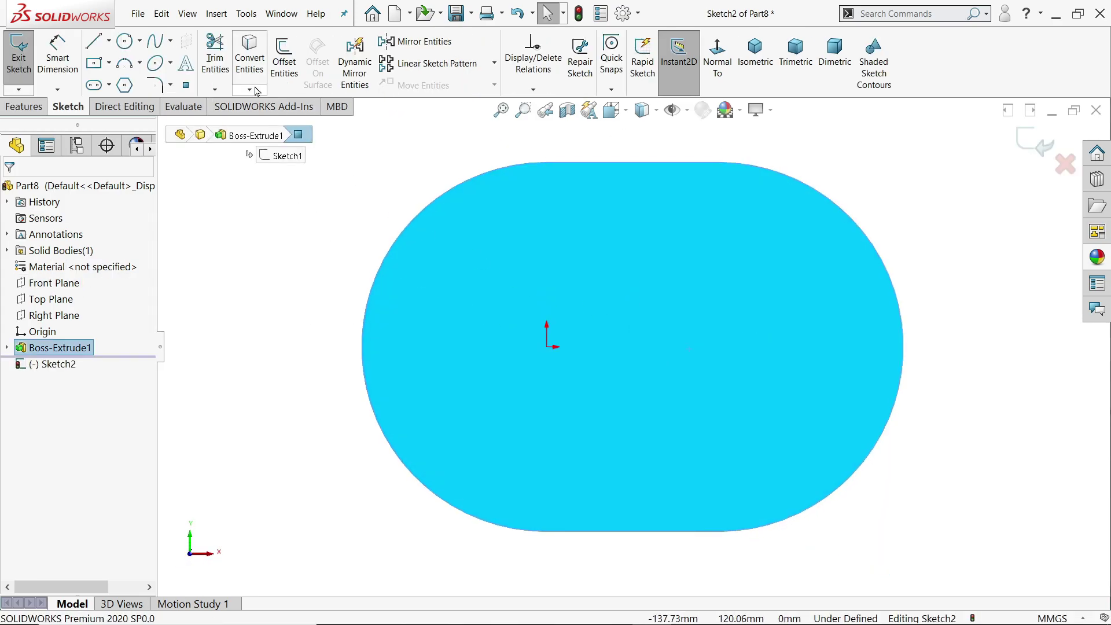
pyautogui.click(125, 42)
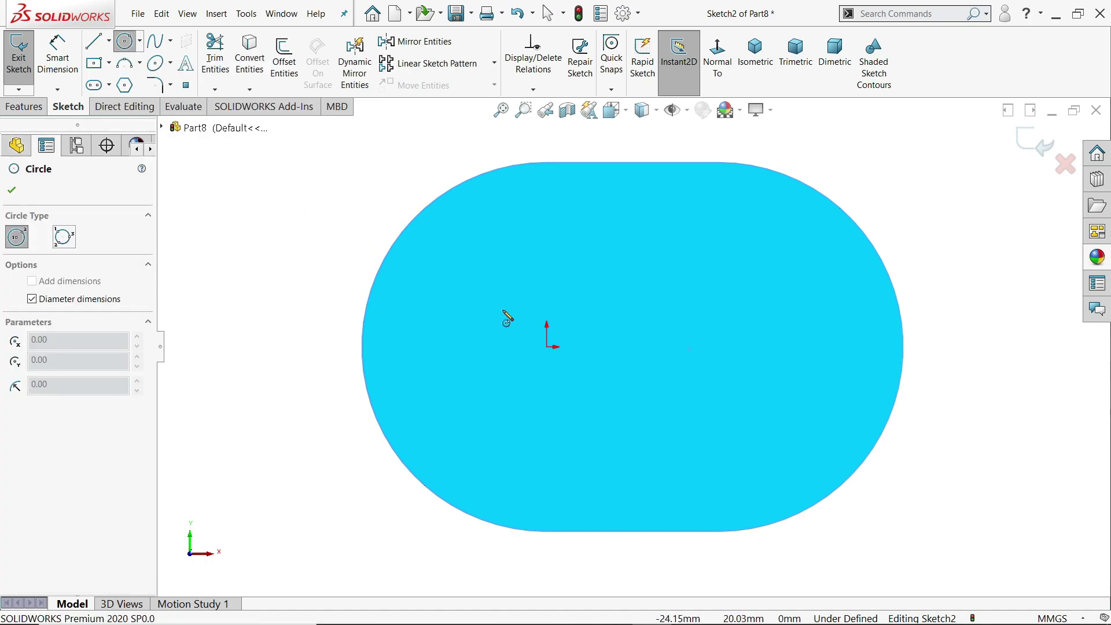
pyautogui.moveTo(547, 347); pyautogui.dragTo(587, 249)
pyautogui.write('139.5')
pyautogui.press('Return')
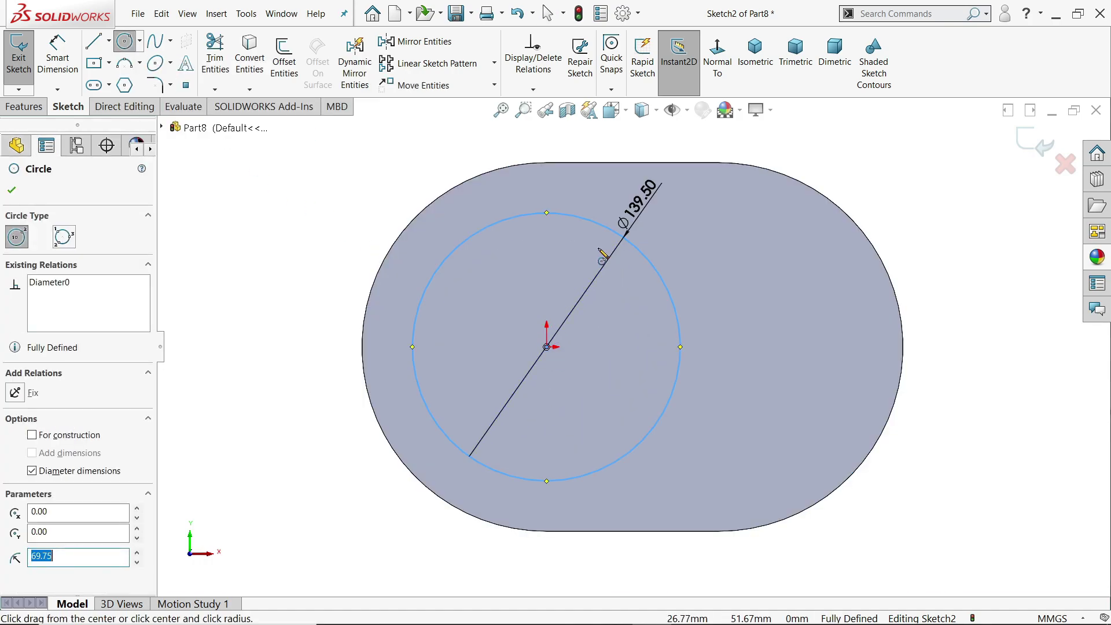
# Draw a second 139.5 mm diameter circle level with the first, centred about 109 mm from the origin and overlapping it.
pyautogui.moveTo(756, 347); pyautogui.dragTo(776, 272)
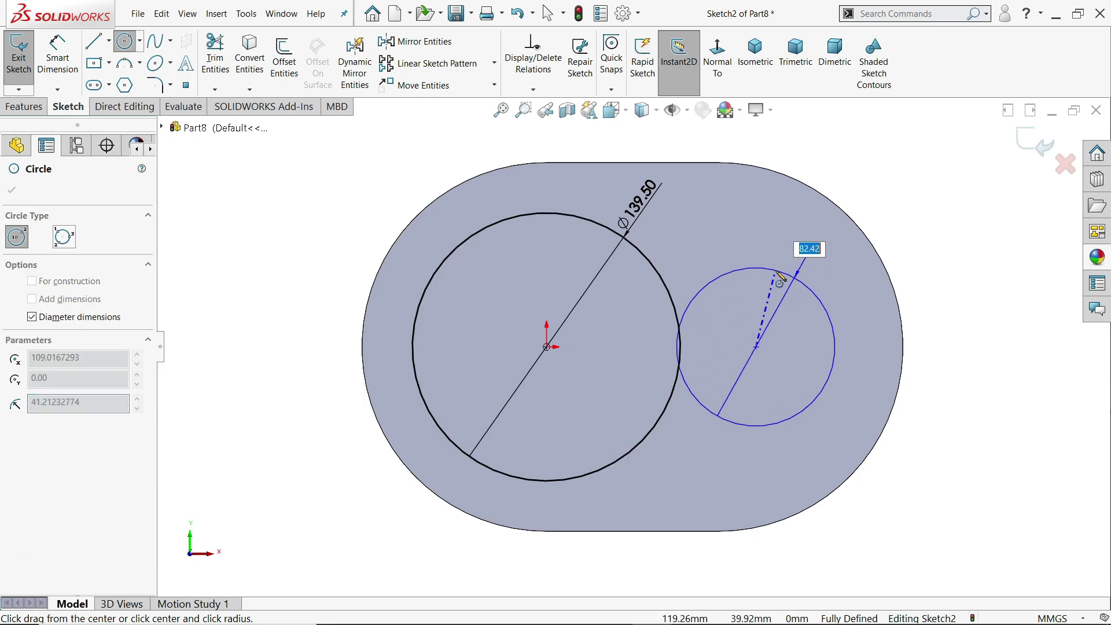
pyautogui.write('139.5')
pyautogui.press('Return')
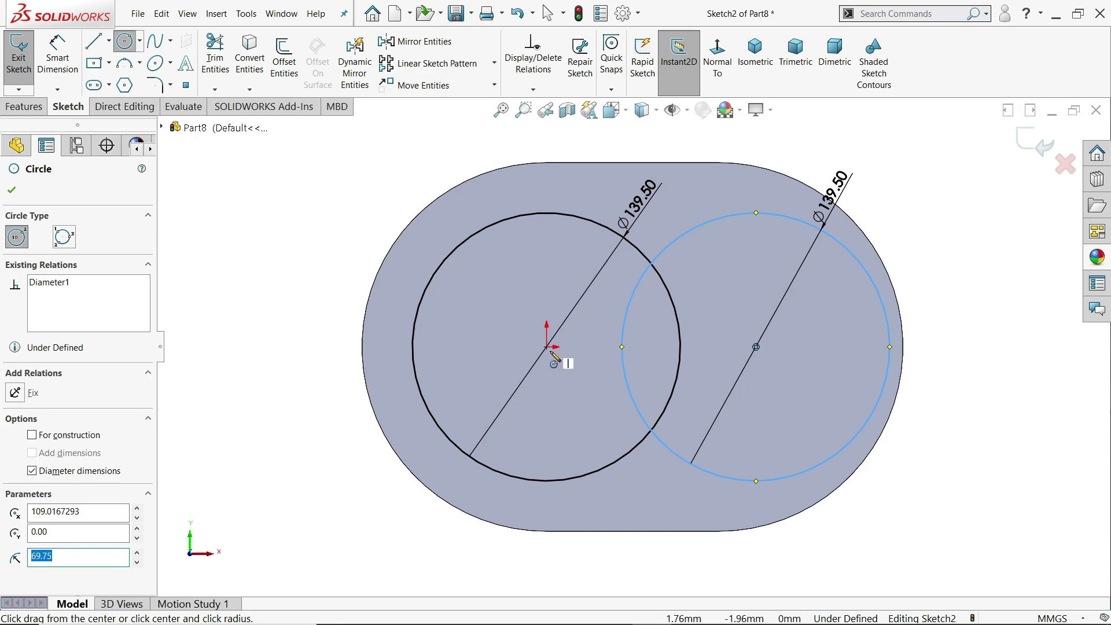
# Draw a 20 mm diameter circle concentric with each of the two 139.5 mm circles.
pyautogui.moveTo(547, 347); pyautogui.dragTo(558, 376)
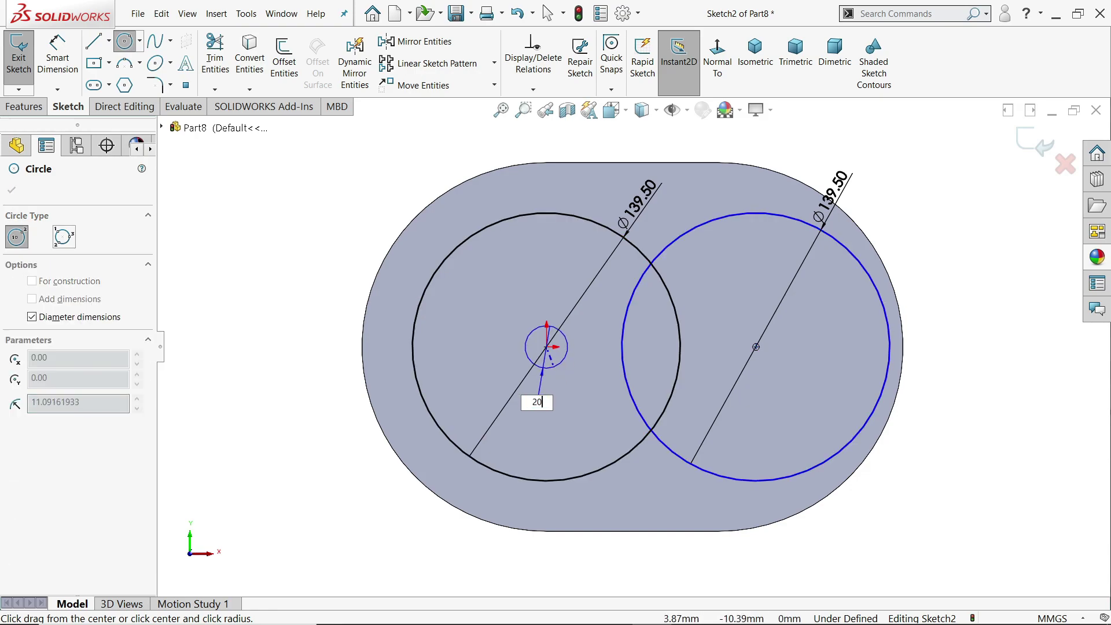
pyautogui.write('20')
pyautogui.press('Return')
pyautogui.click(758, 350)
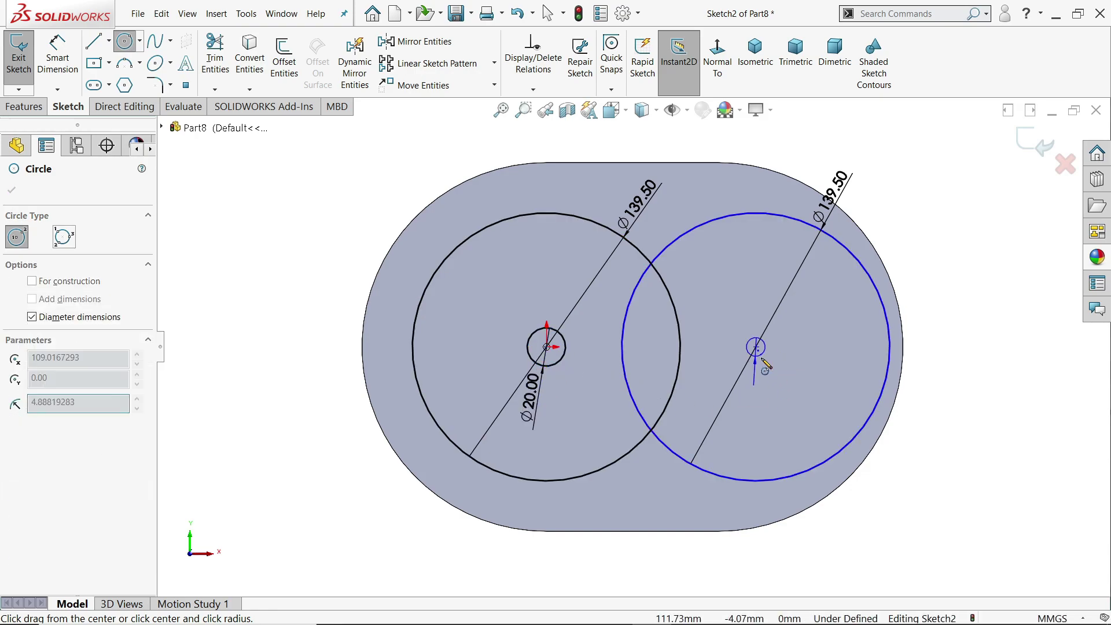
pyautogui.write('20')
pyautogui.press('Return')
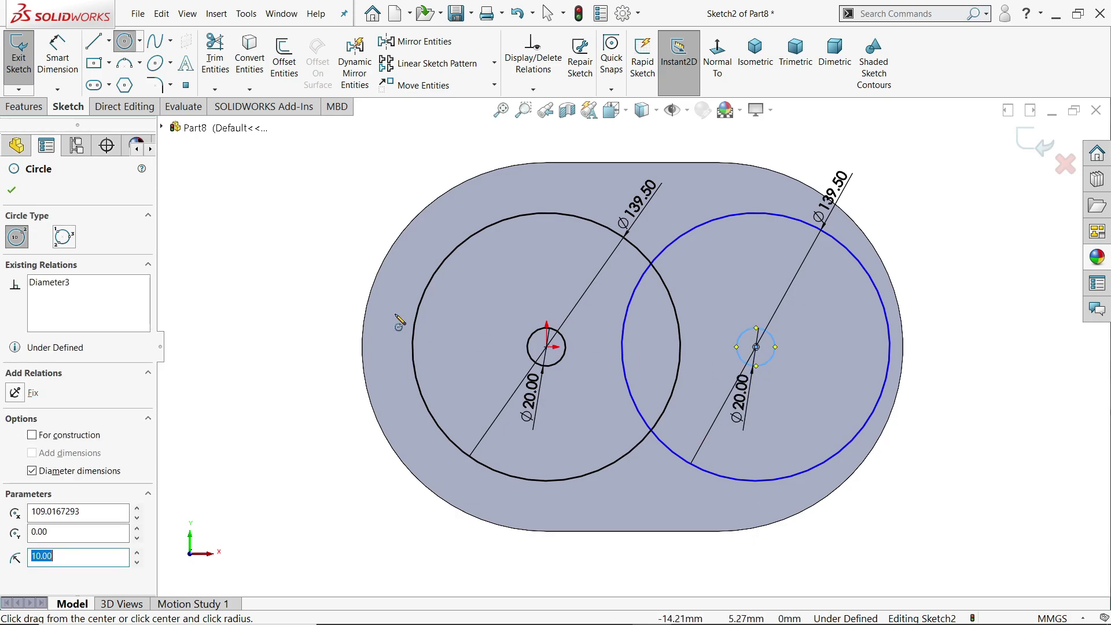
pyautogui.click(10, 190)
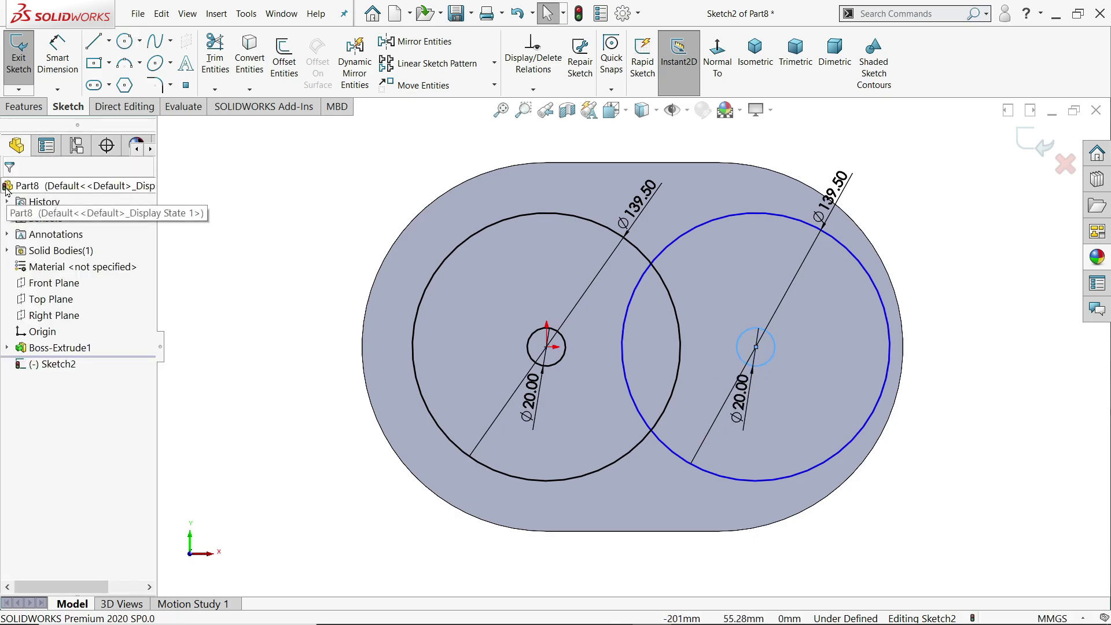
pyautogui.click(230, 206)
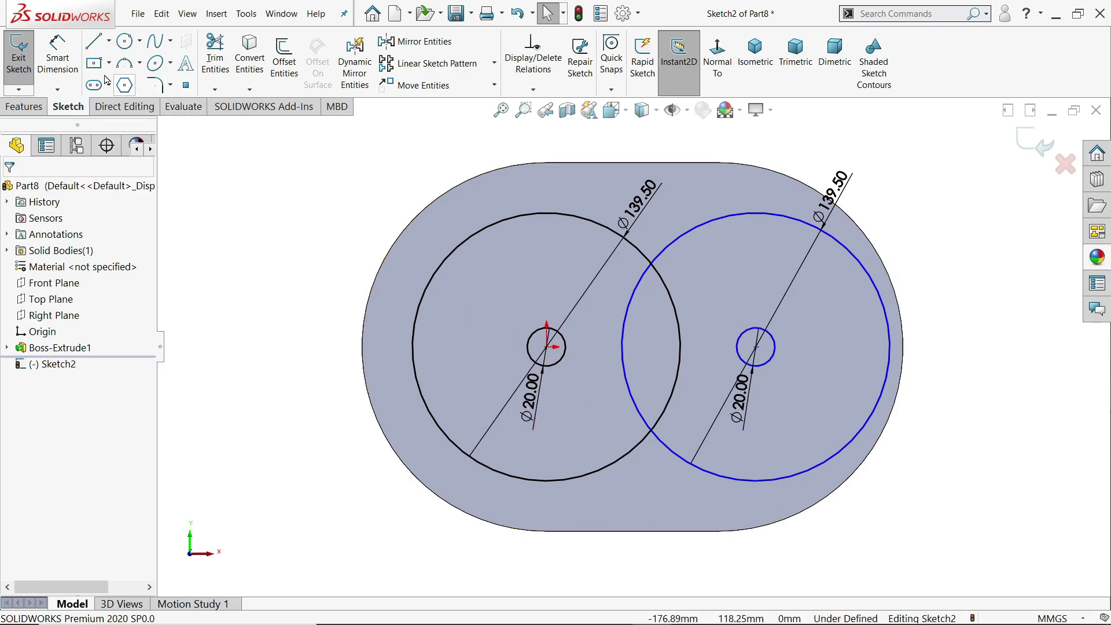
# Dimension the horizontal distance between the two circle pairs' centres as 89.69 mm.
pyautogui.press('d')
pyautogui.click(547, 347)
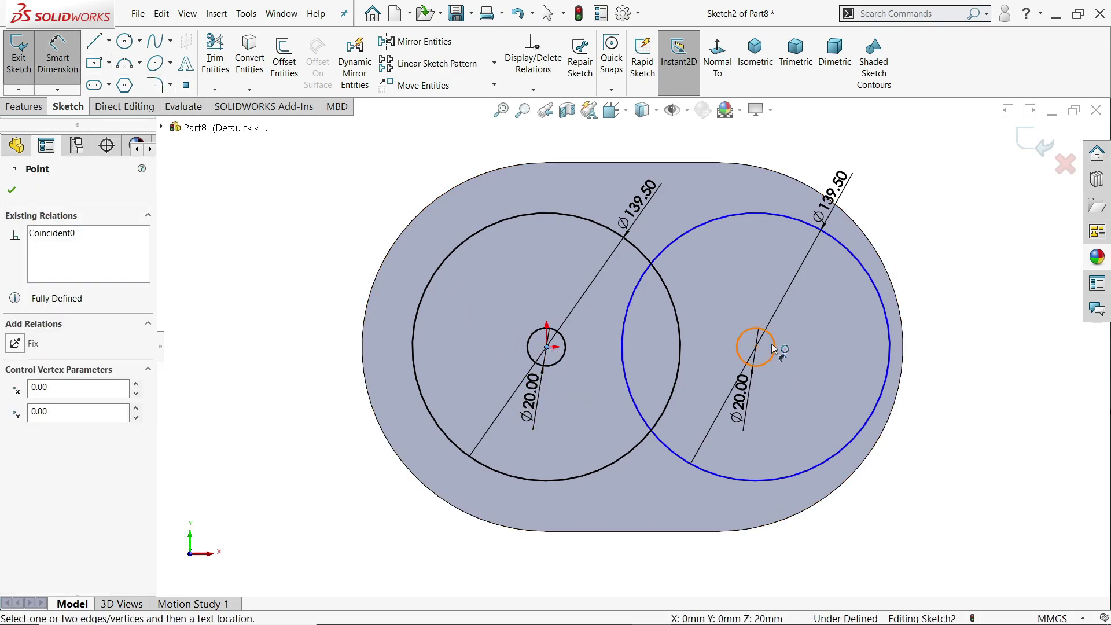
pyautogui.click(756, 347)
pyautogui.click(651, 152)
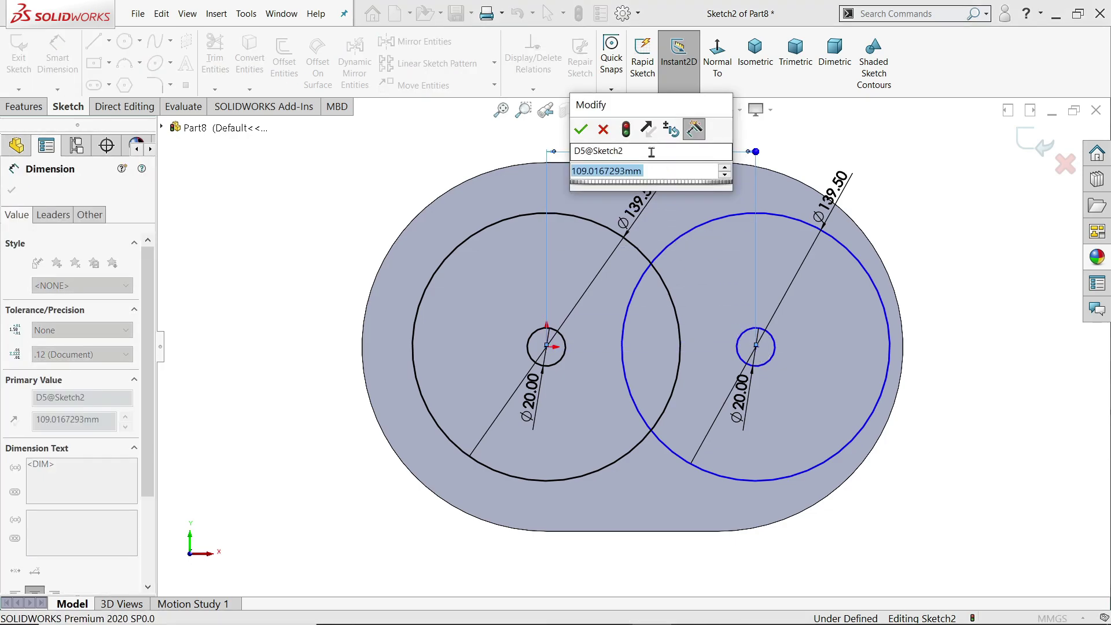
pyautogui.write('4')
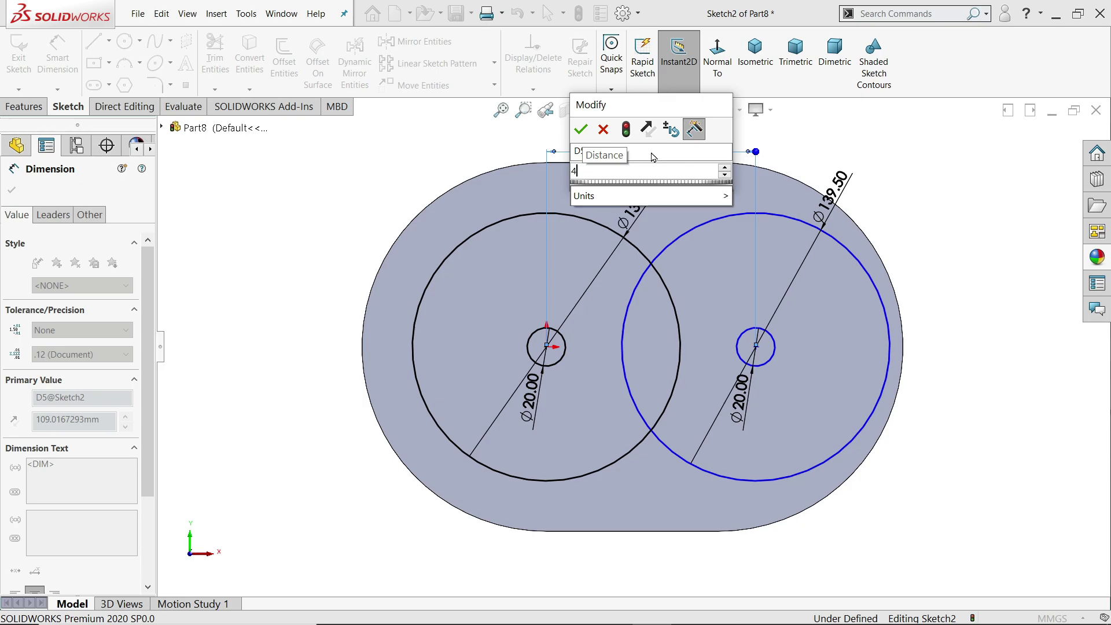
pyautogui.write('7')
pyautogui.press('BackSpace')
pyautogui.press('BackSpace')
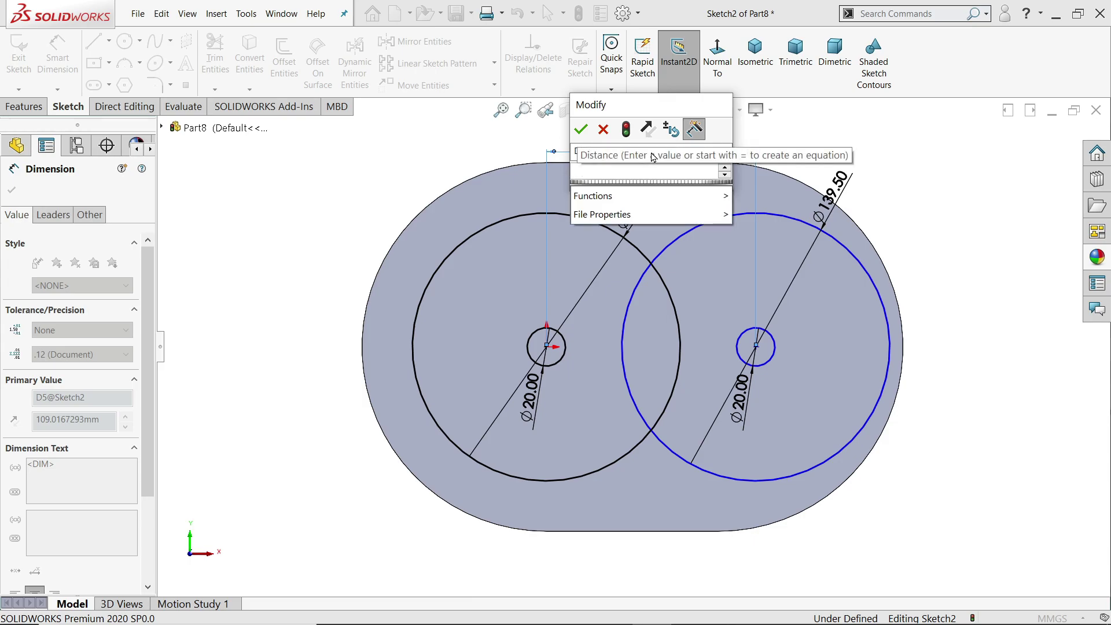
pyautogui.write('89.69')
pyautogui.press('Return')
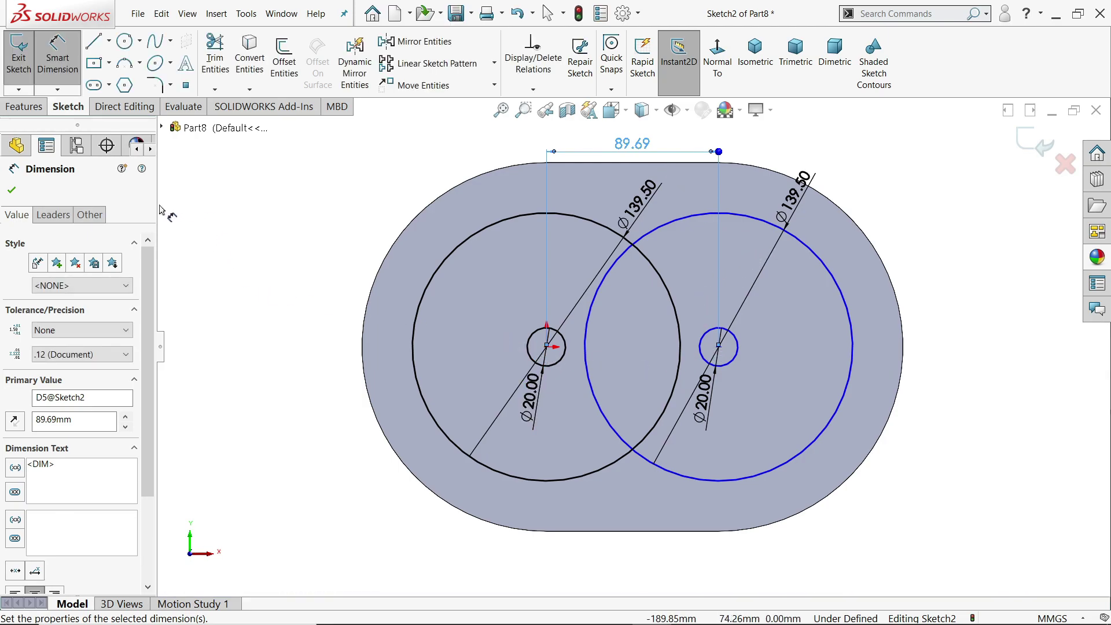
pyautogui.click(11, 190)
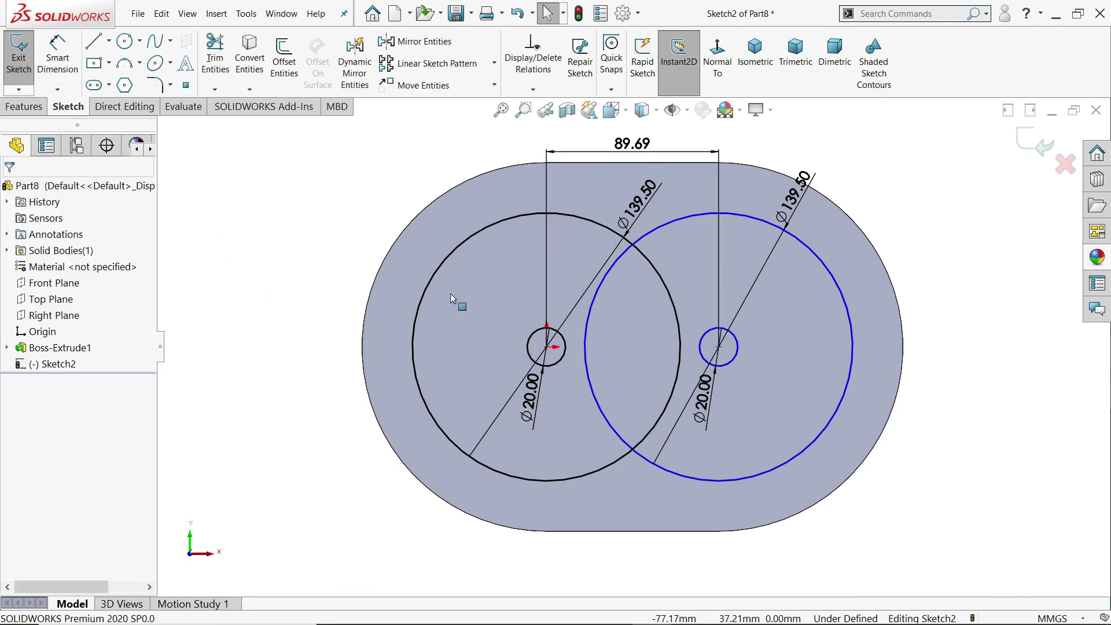
# Add a horizontal relation between the origin and the second circle pair's centre to fully define the sketch.
pyautogui.click(546, 347)
pyautogui.keyDown('ctrl'); pyautogui.click(718, 347); pyautogui.keyUp('ctrl')
pyautogui.click(752, 300)
pyautogui.click(335, 223)
# Cut the two overlapping 139.5 mm circles into the plate as a blind recess 10 mm deep.
pyautogui.click(23, 104)
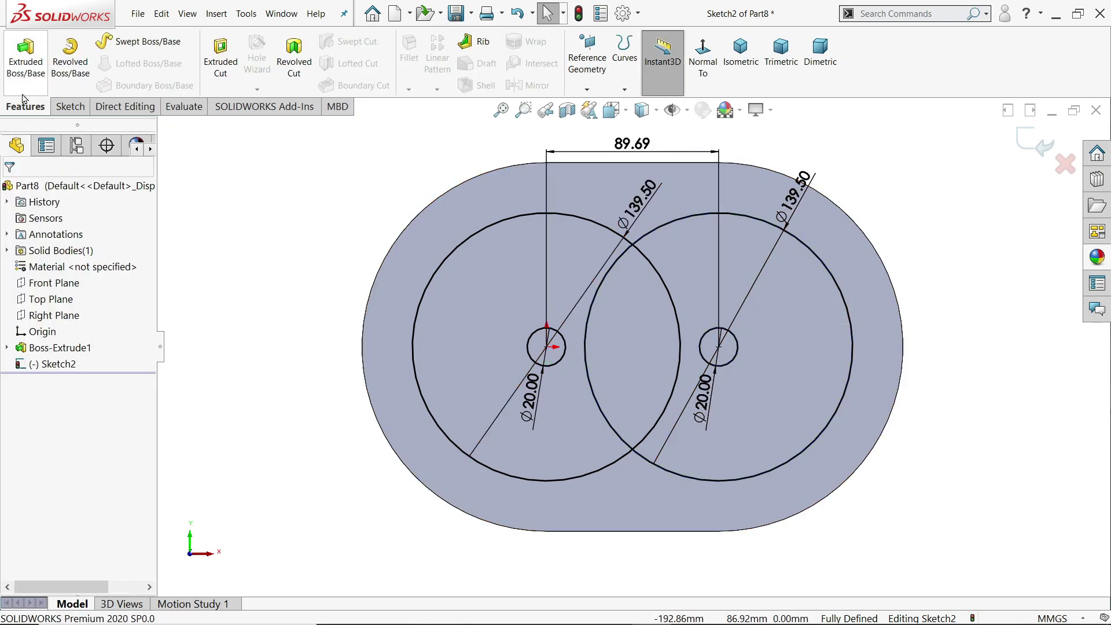
pyautogui.click(225, 74)
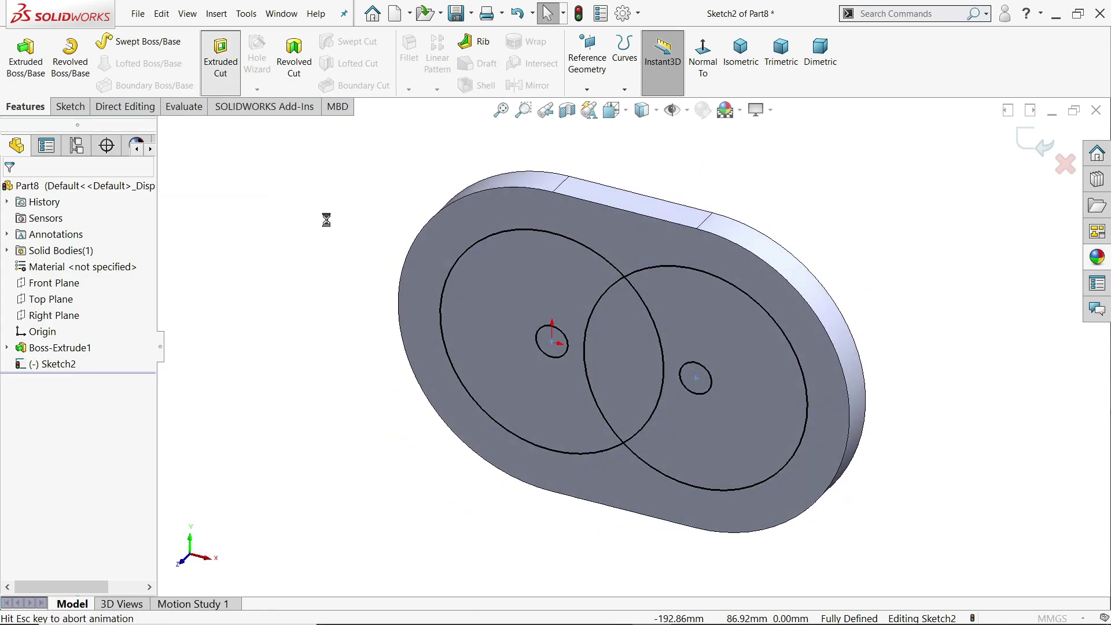
pyautogui.click(600, 455)
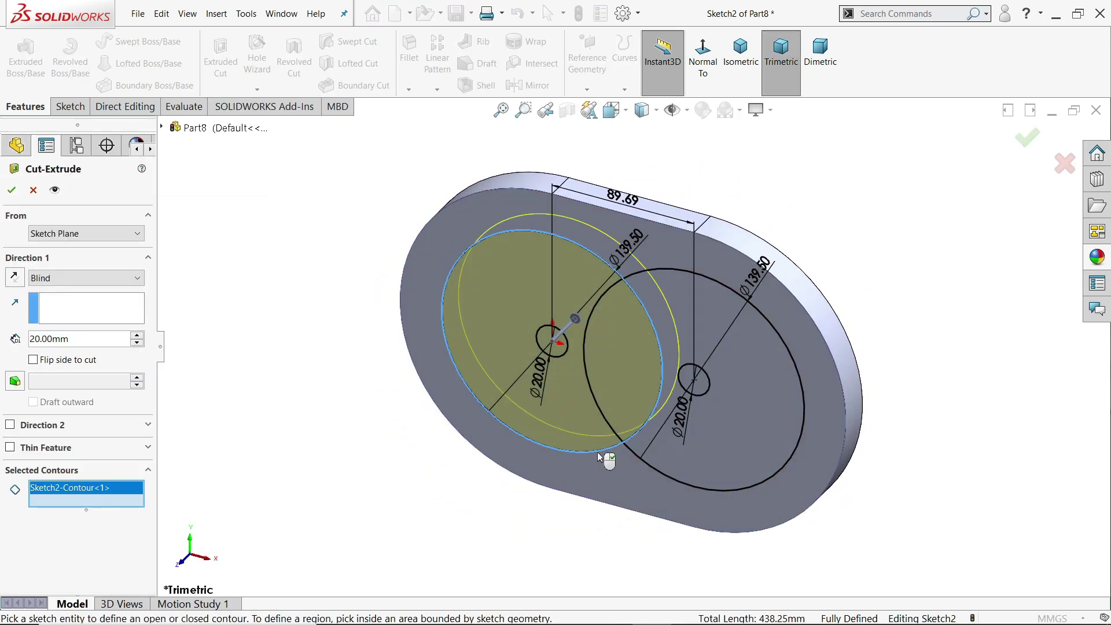
pyautogui.click(728, 492)
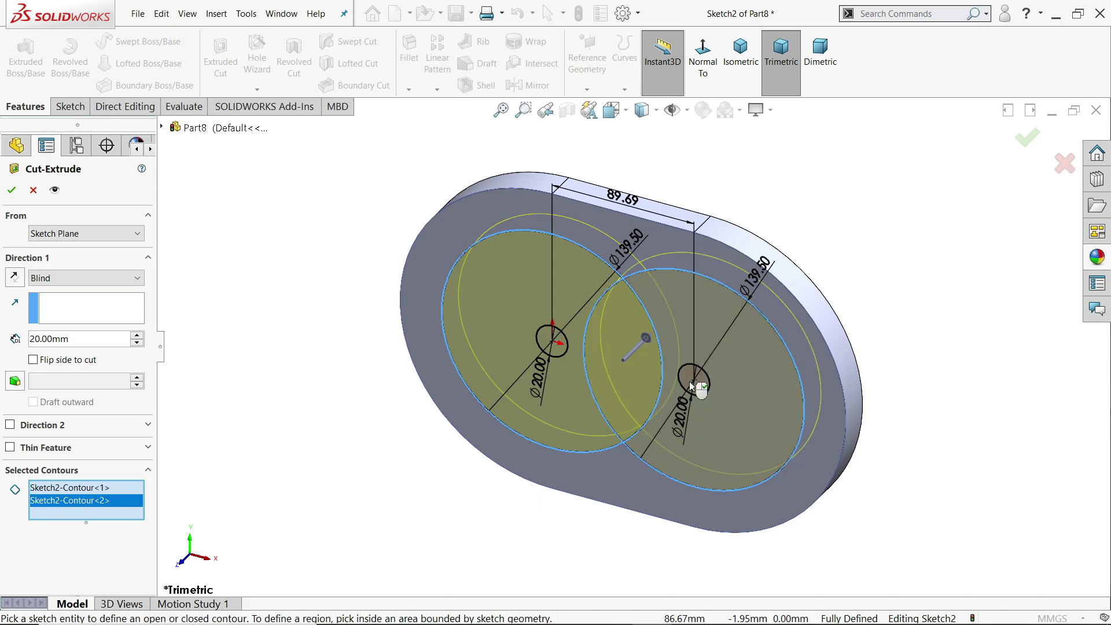
pyautogui.moveTo(72, 339); pyautogui.dragTo(27, 344)
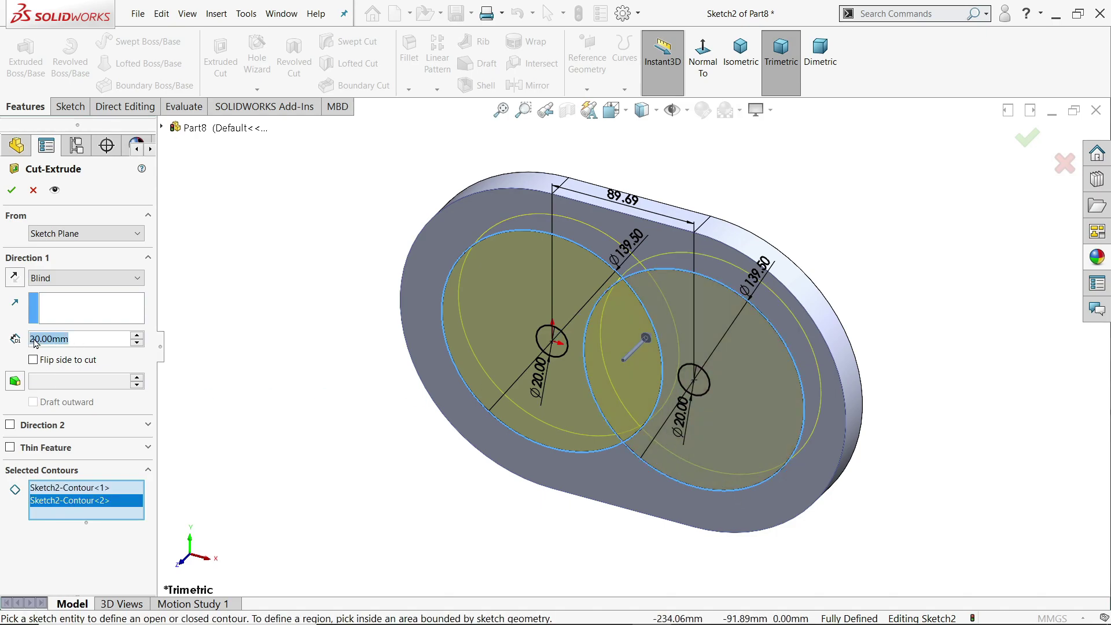
pyautogui.write('10')
pyautogui.press('Return')
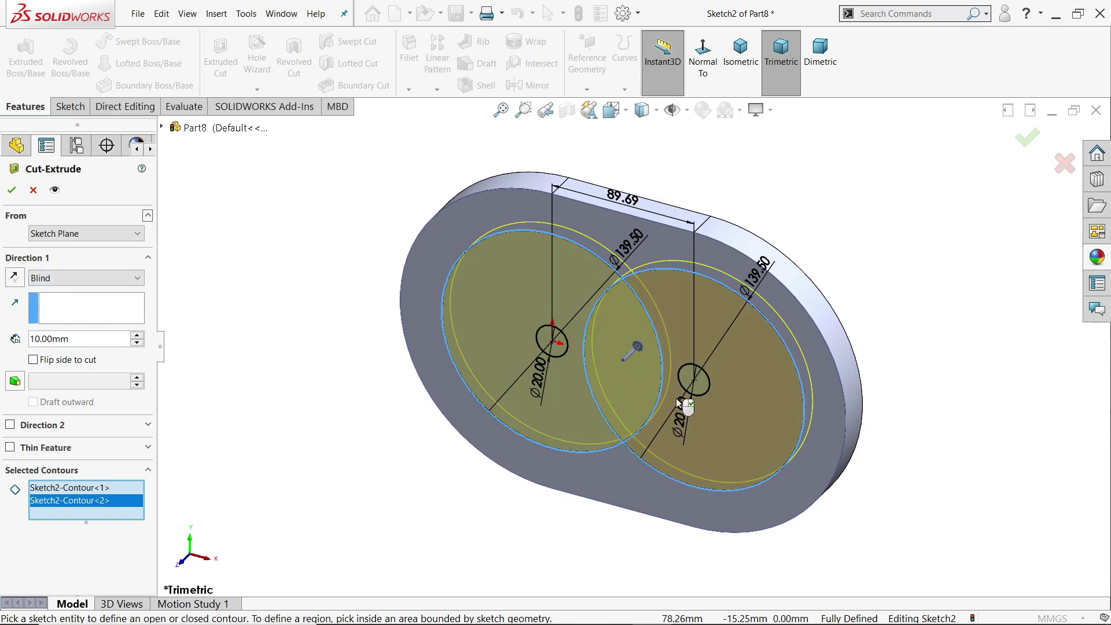
pyautogui.scroll(-1, 687, 408)
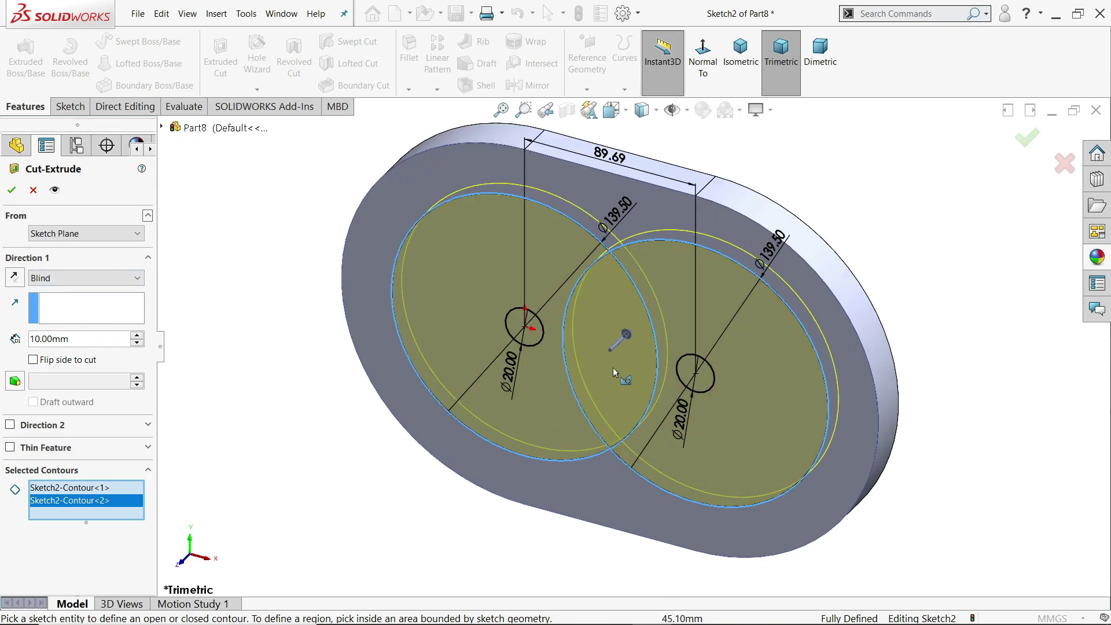
pyautogui.click(14, 192)
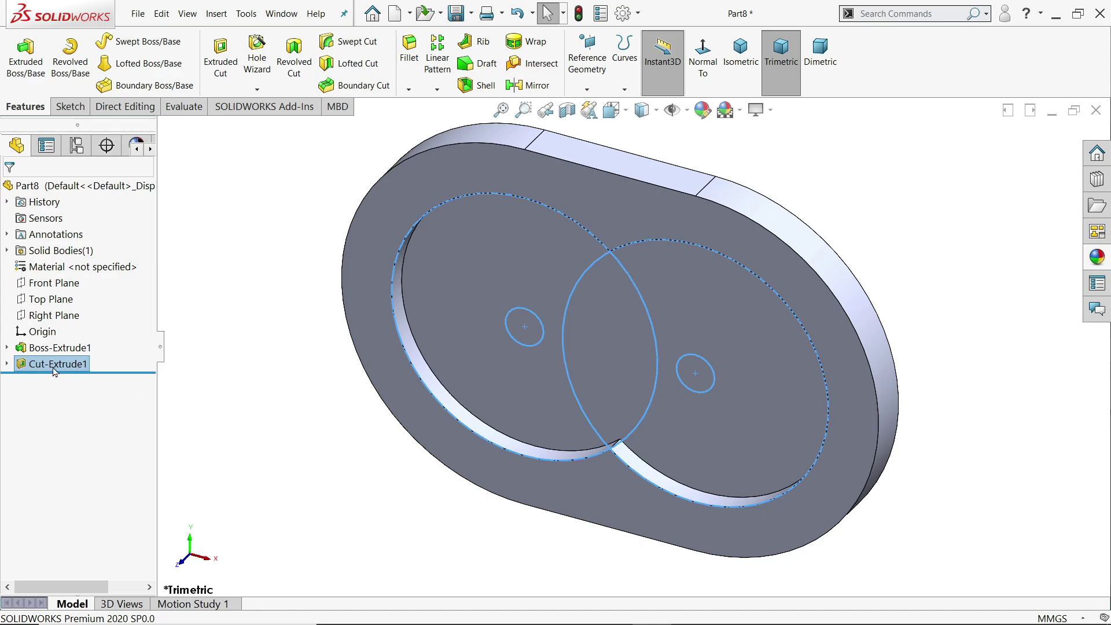
# Reuse the recess sketch to cut the two 20 mm circle regions with the Through All end condition.
pyautogui.click(6, 365)
pyautogui.click(64, 381)
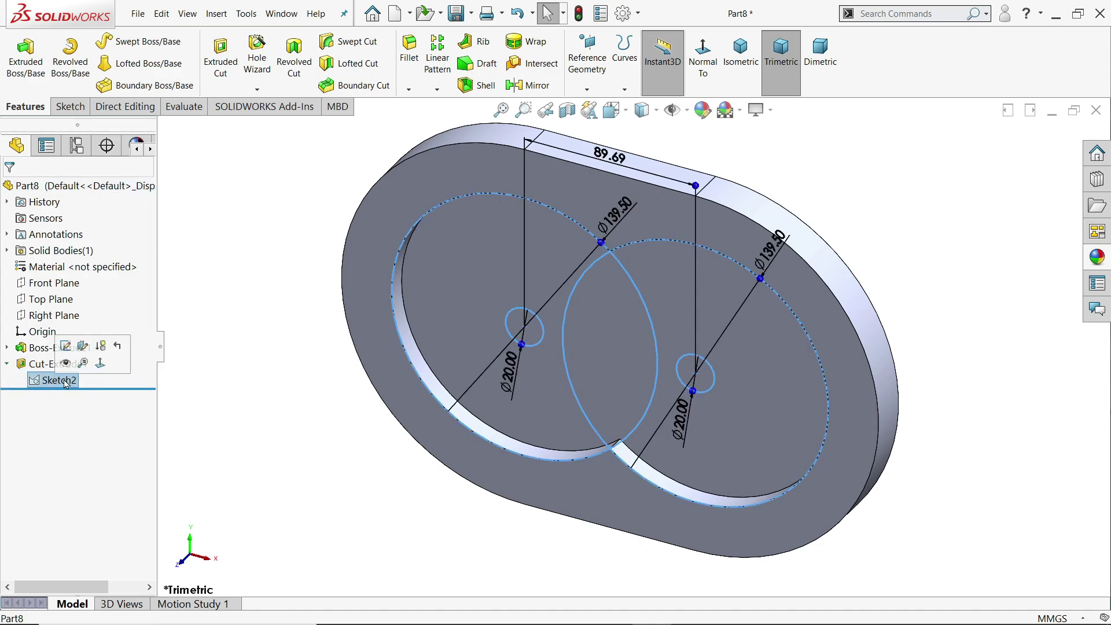
pyautogui.click(220, 58)
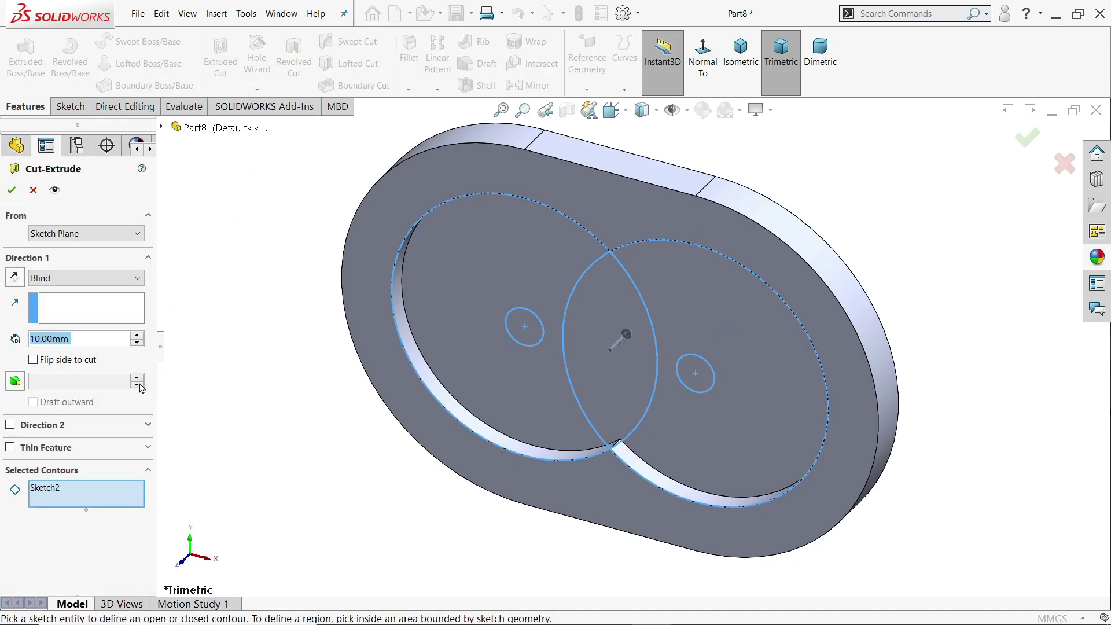
pyautogui.click(537, 338)
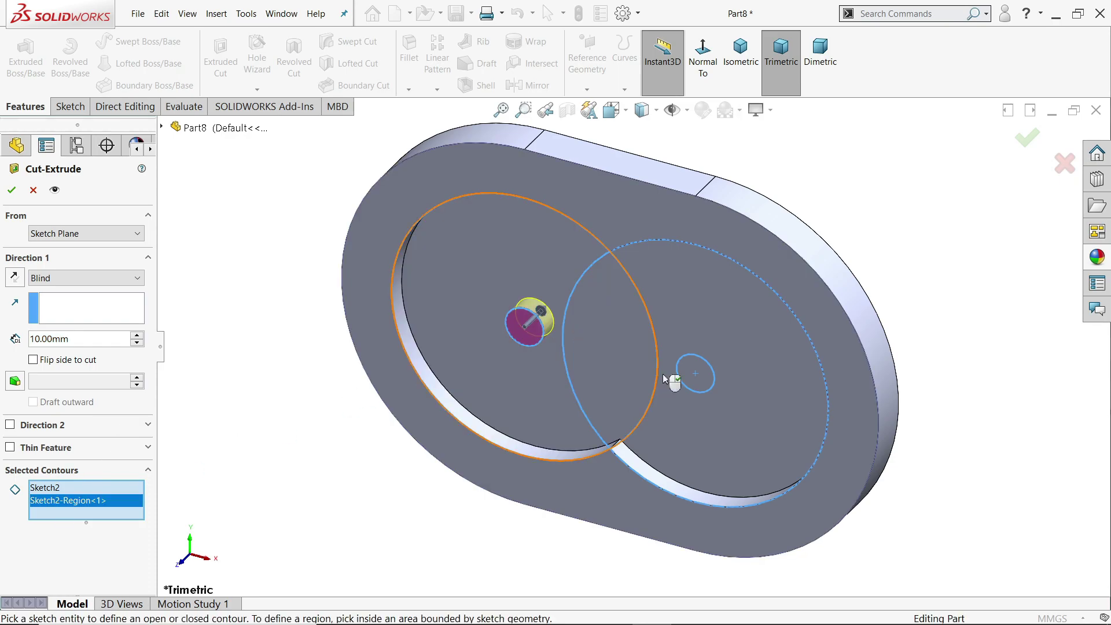
pyautogui.click(704, 384)
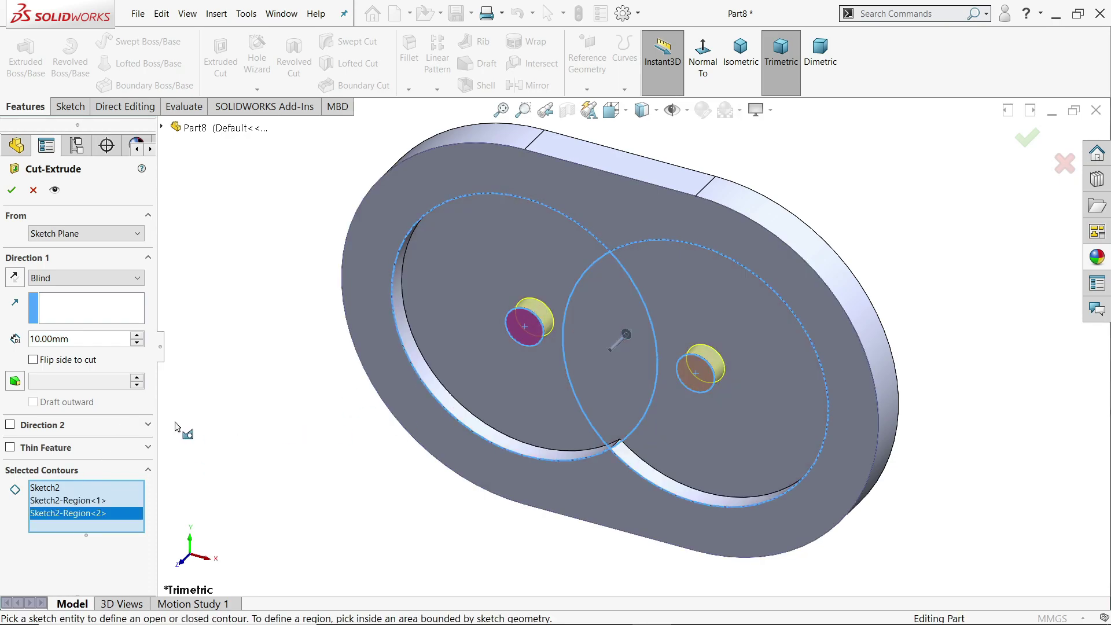
pyautogui.click(58, 279)
pyautogui.click(49, 302)
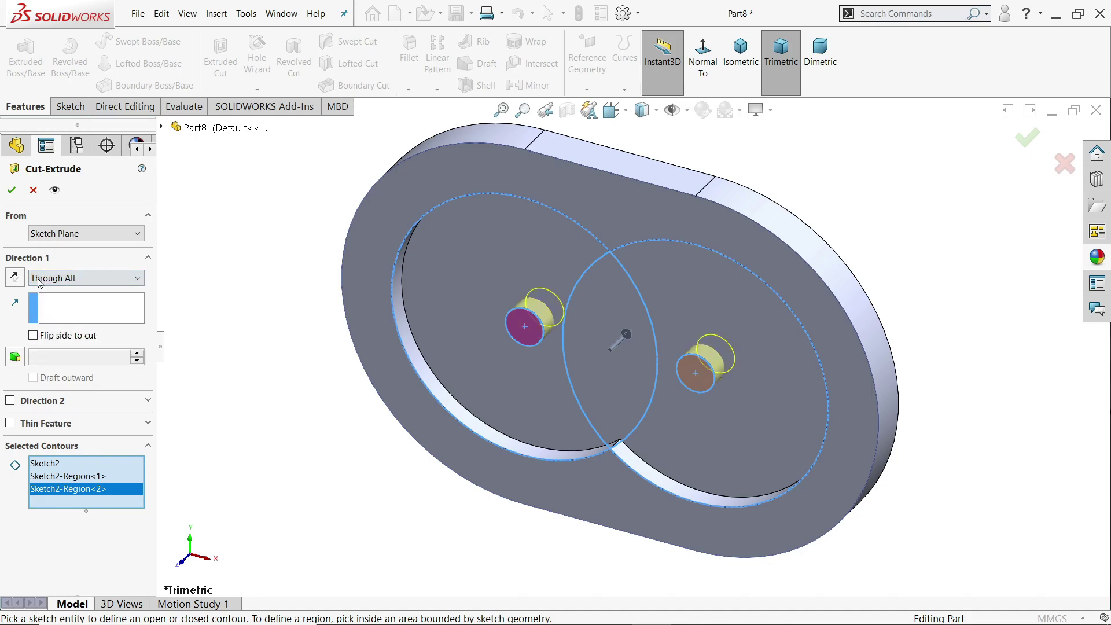
pyautogui.click(11, 190)
pyautogui.moveTo(272, 405)
pyautogui.mouseDown(button='middle')
pyautogui.moveTo(285, 335)
pyautogui.moveTo(319, 342)
pyautogui.moveTo(278, 374)
pyautogui.mouseUp(button='middle')
pyautogui.click(280, 379)
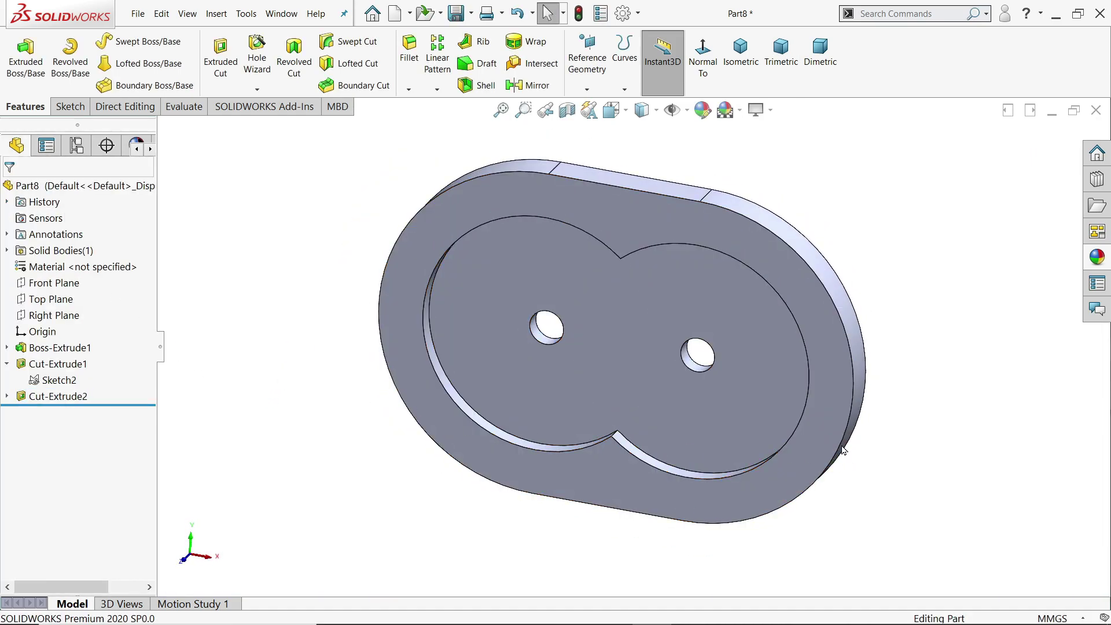
# Start a sketch on the plate's raised rim face and draw a horizontal centerline from the recess edge to the outer edge.
pyautogui.click(821, 425)
pyautogui.click(872, 388)
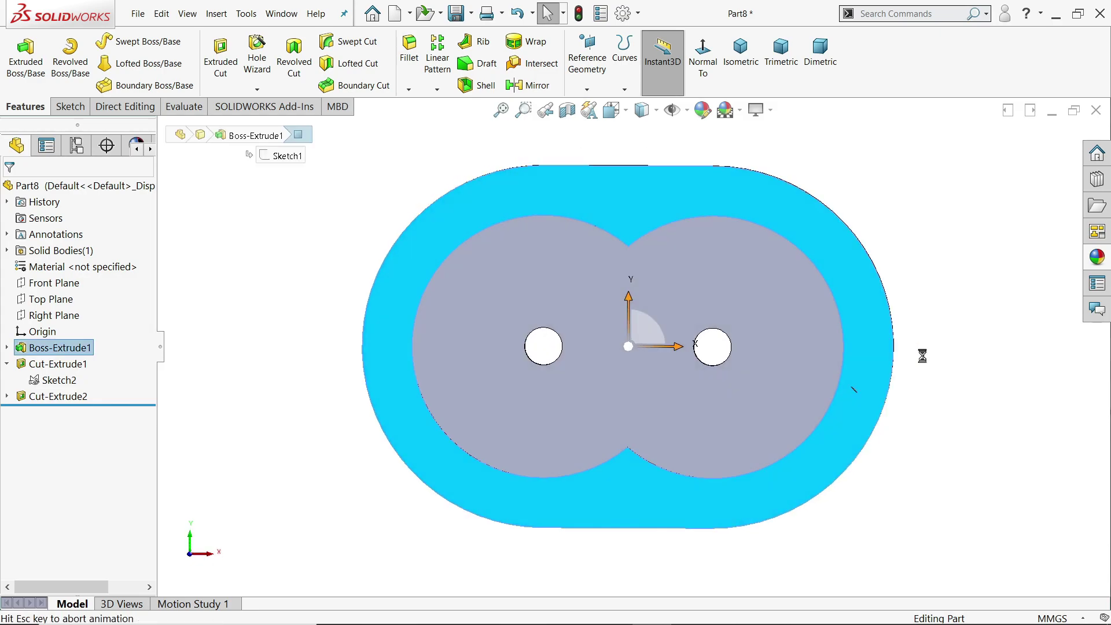
pyautogui.click(108, 44)
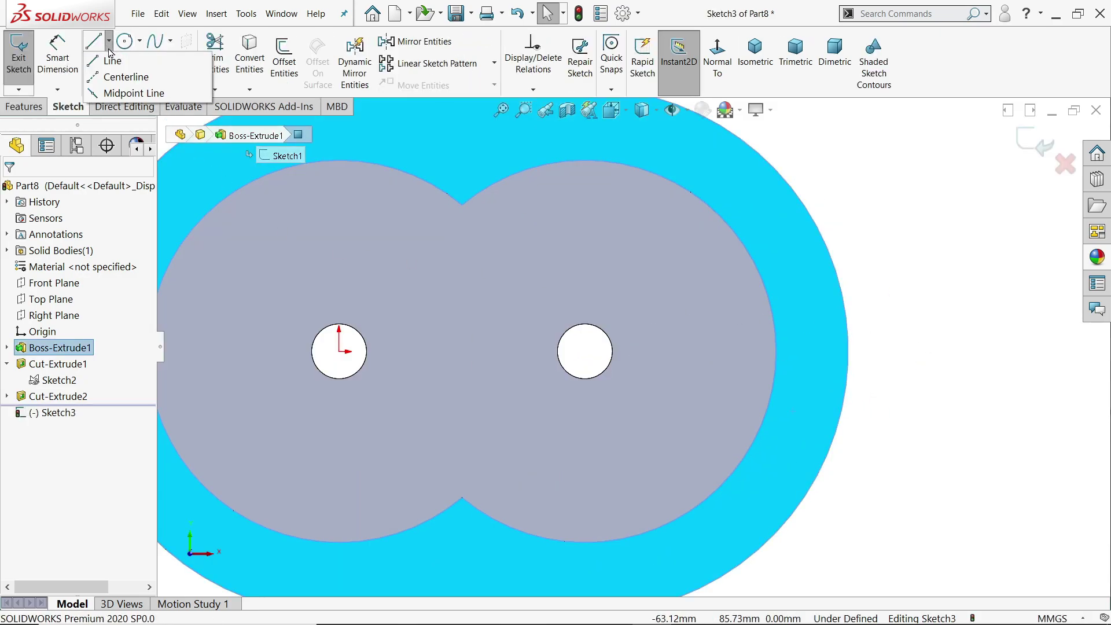
pyautogui.click(125, 77)
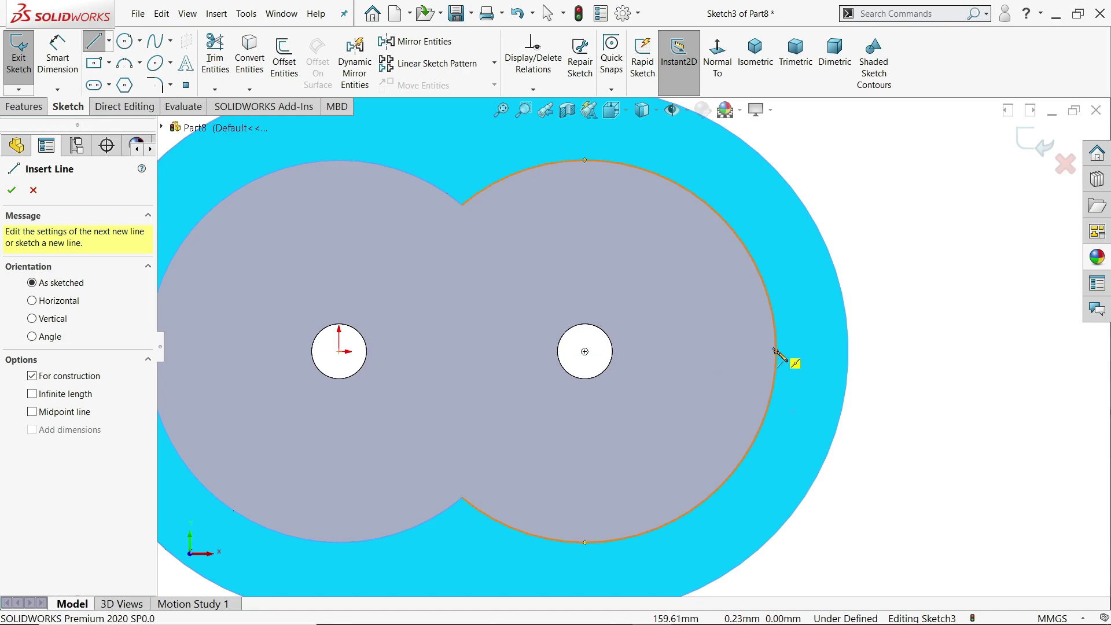
pyautogui.click(847, 351)
pyautogui.rightClick(875, 326)
pyautogui.click(856, 327)
pyautogui.scroll(-4, 833, 365)
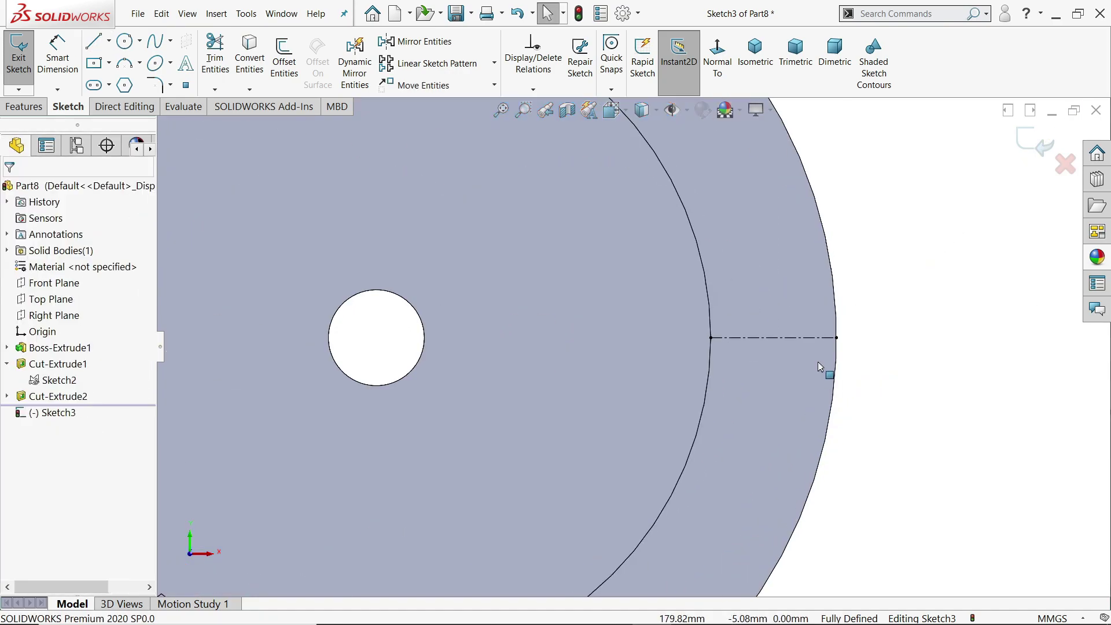
# Draw a 10 mm diameter circle centred on the midpoint of the rim centerline.
pyautogui.click(134, 46)
pyautogui.click(755, 331)
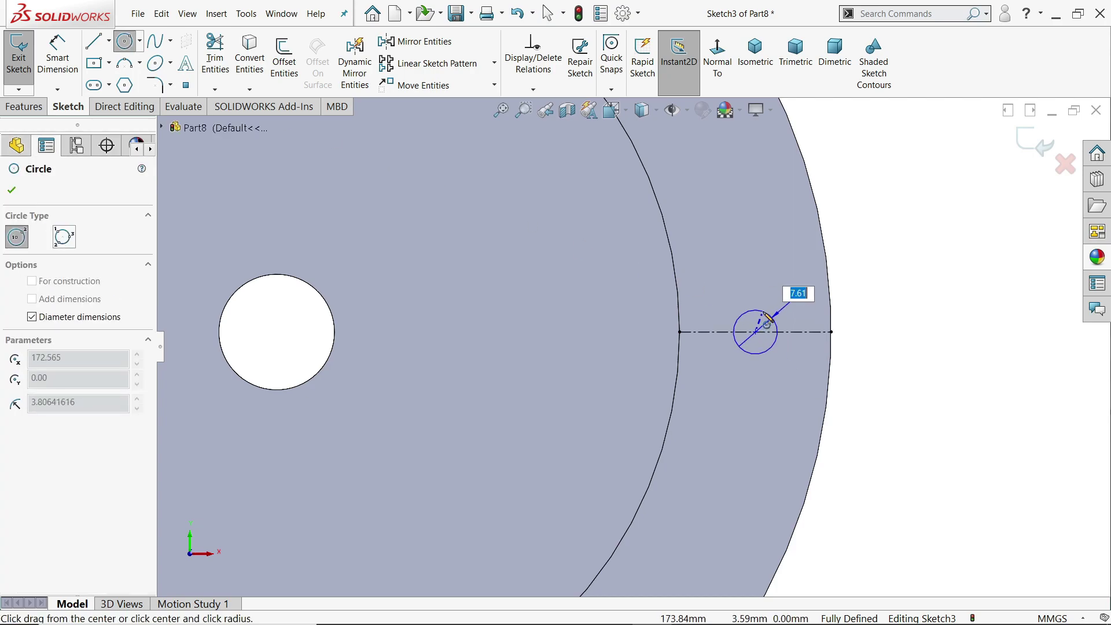
pyautogui.write('10')
pyautogui.press('Return')
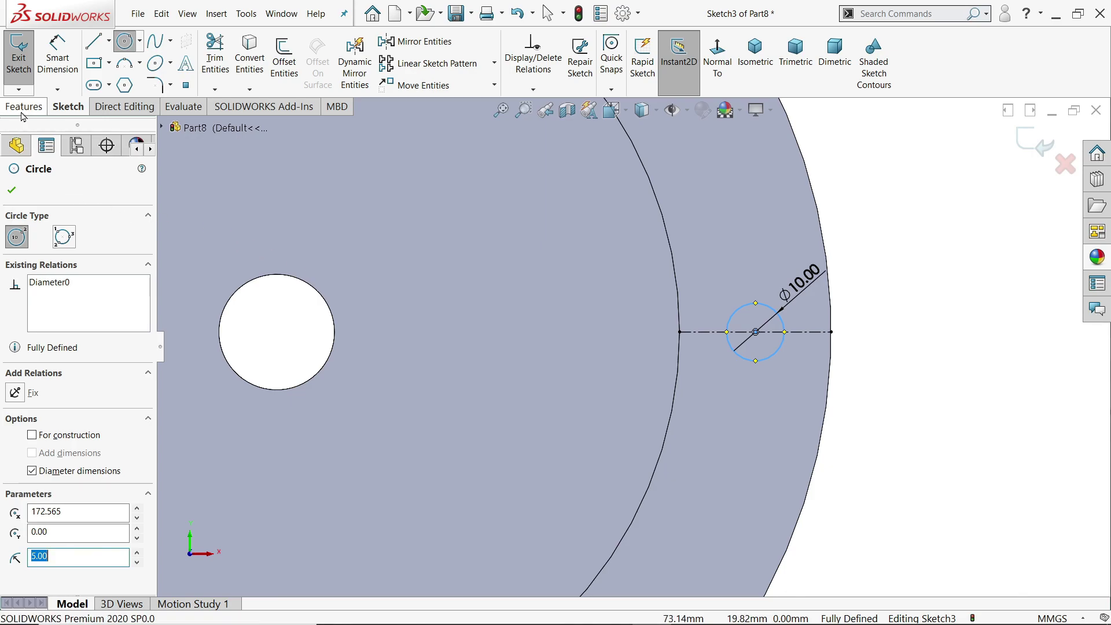
# Add a driven dimension from the 10 mm circle's centre to the centerline's endpoint on the recess edge.
pyautogui.click(57, 57)
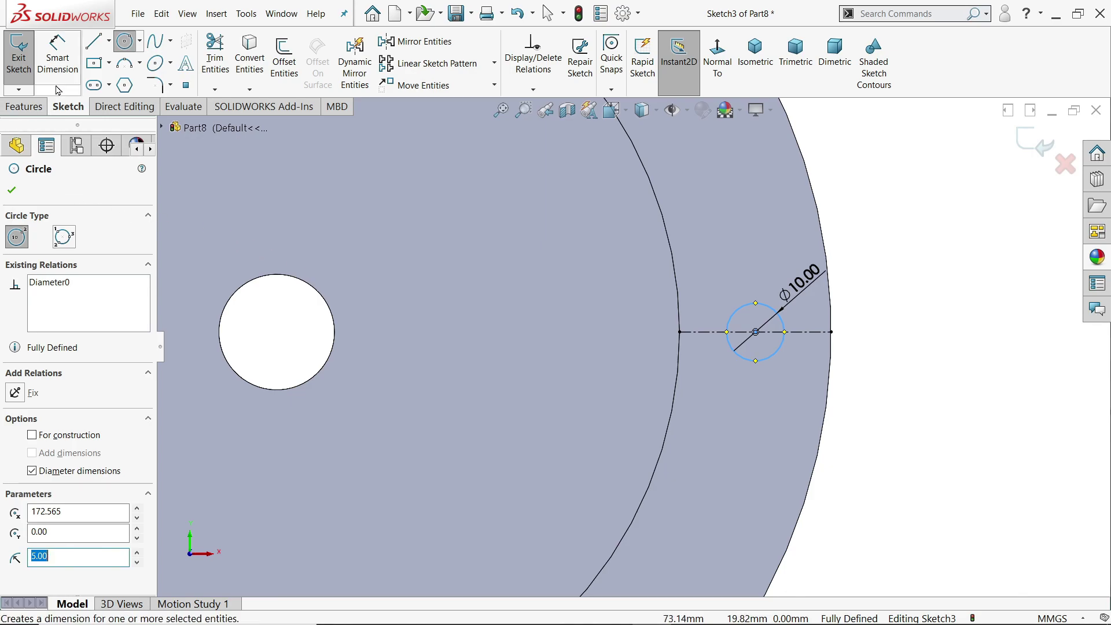
pyautogui.click(754, 332)
pyautogui.click(679, 331)
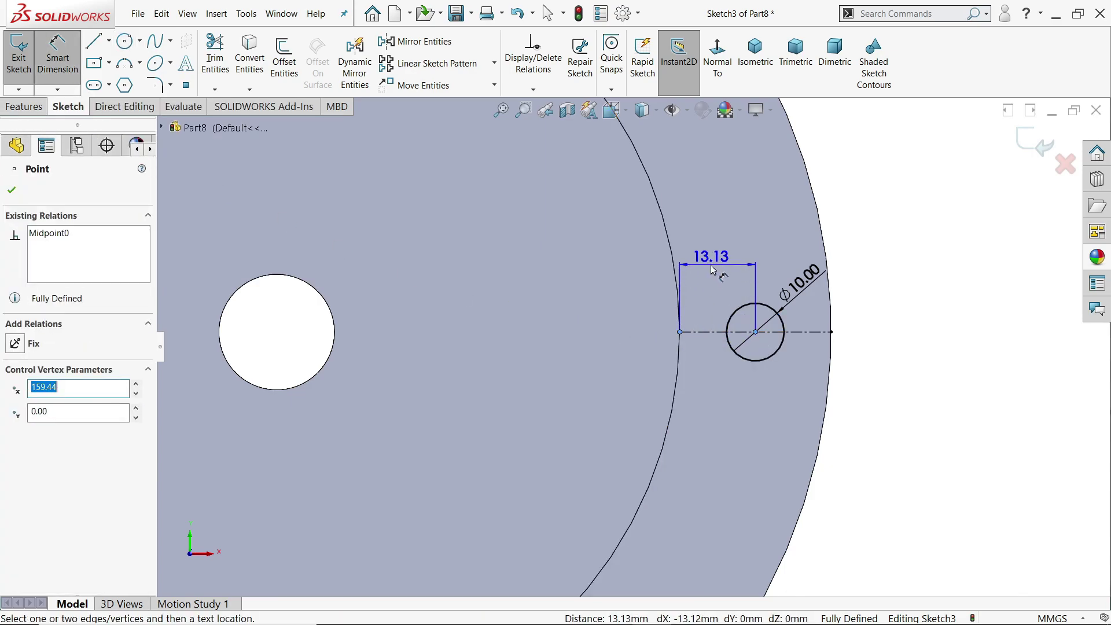
pyautogui.click(712, 270)
pyautogui.click(620, 198)
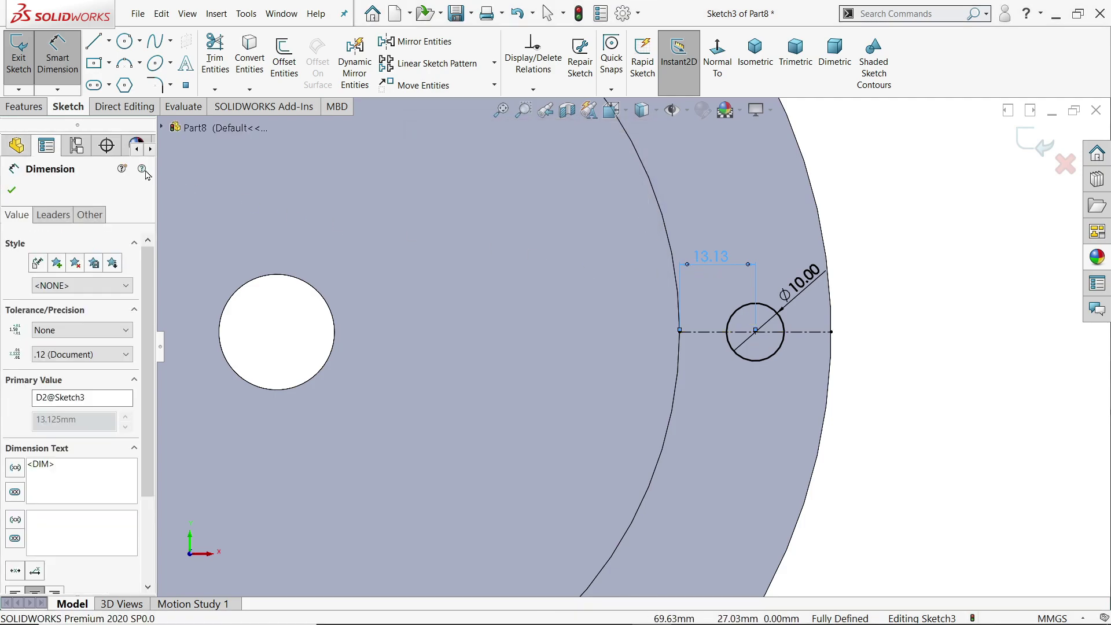
# Cut the 10 mm circle on the rim through the plate with the Through All end condition.
pyautogui.click(26, 106)
pyautogui.click(219, 63)
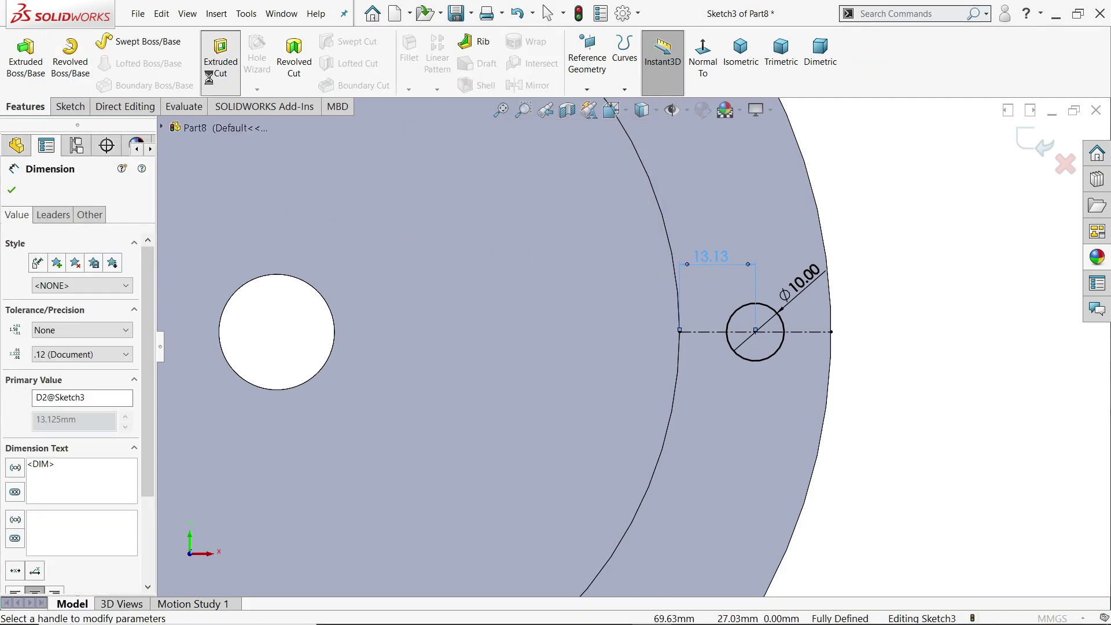
pyautogui.click(56, 282)
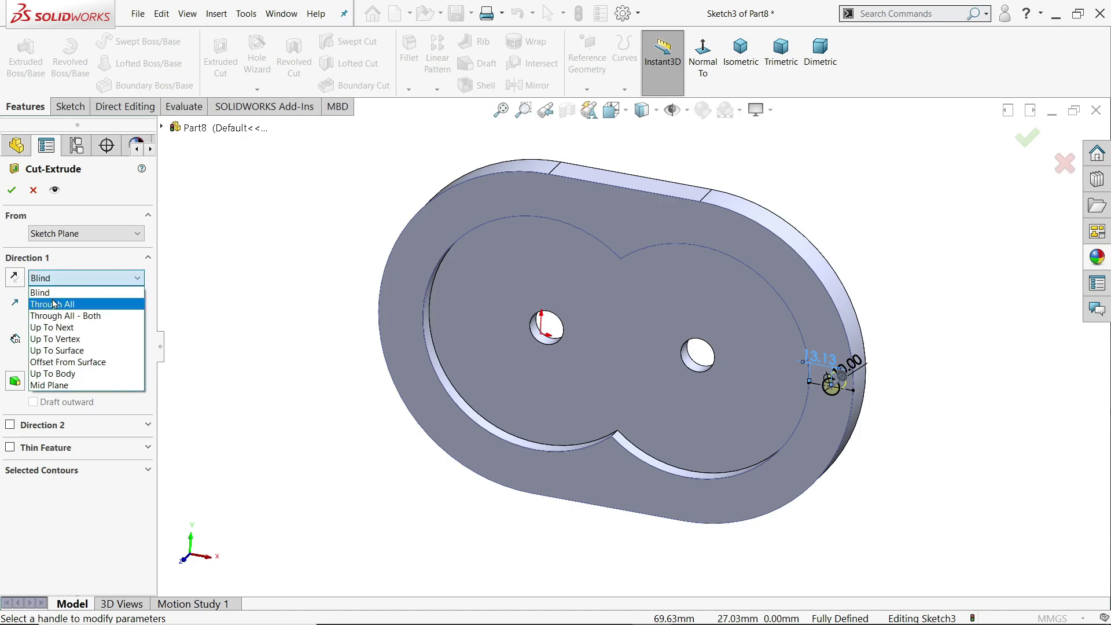
pyautogui.click(52, 303)
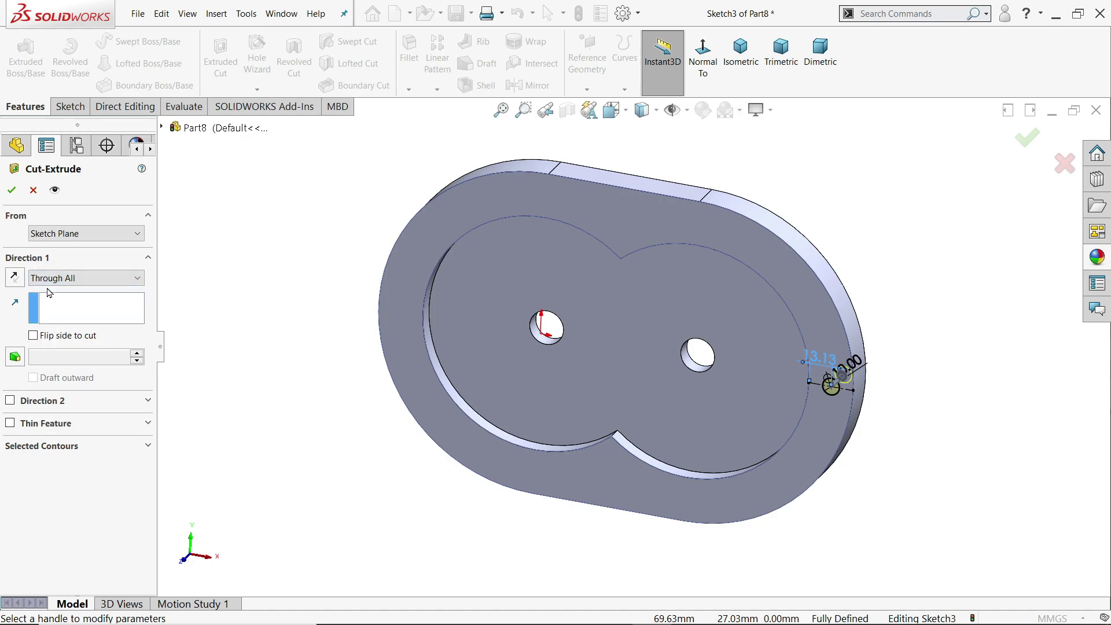
pyautogui.click(11, 189)
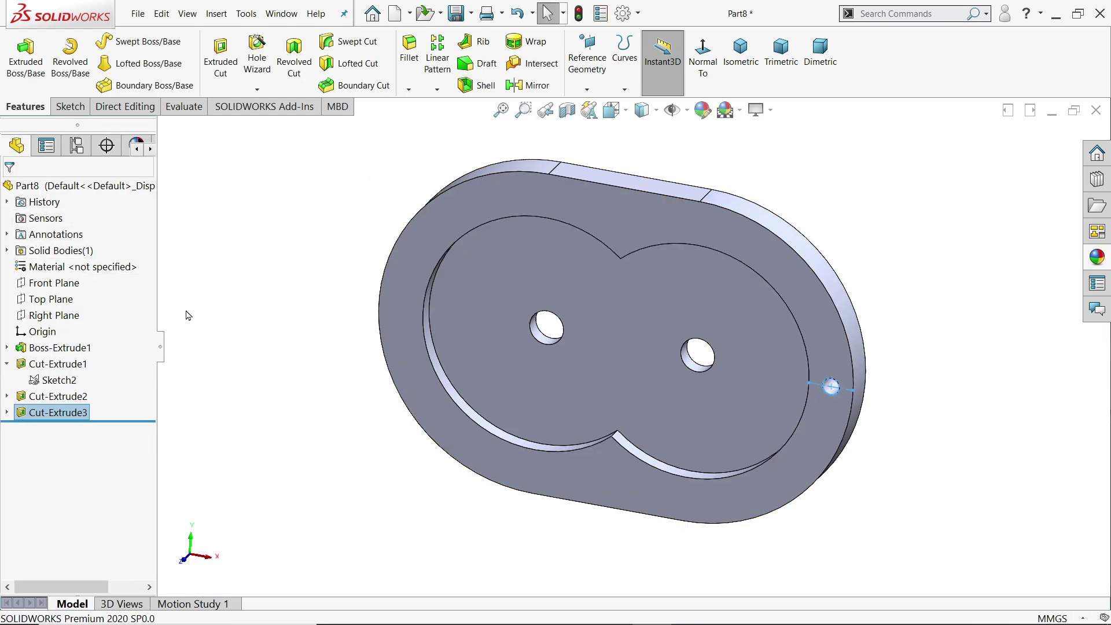
pyautogui.click(239, 268)
# Create a Curve Driven Pattern of the 10 mm rim hole along the base extrusion's Sketch1 with 15 equally spaced instances.
pyautogui.click(437, 90)
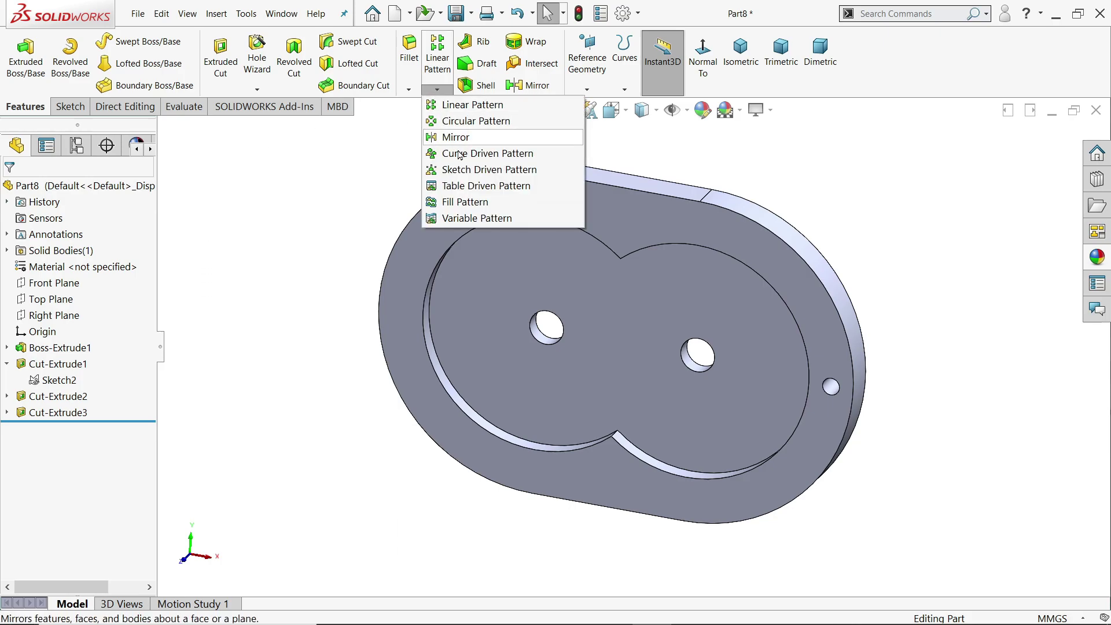
pyautogui.click(463, 154)
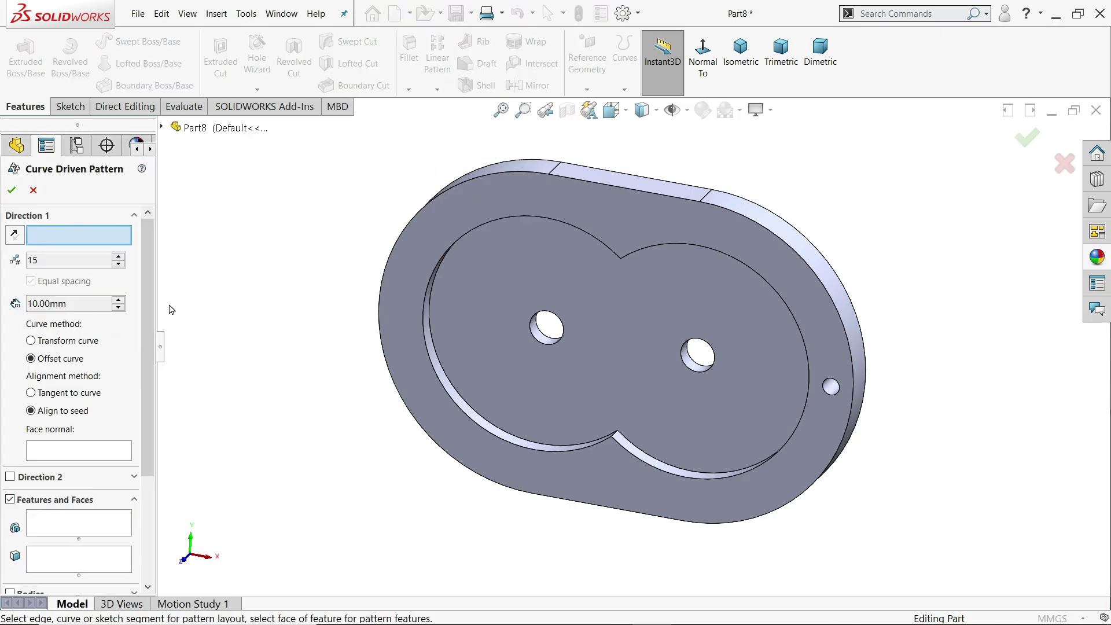
pyautogui.click(161, 127)
pyautogui.click(174, 290)
pyautogui.click(224, 305)
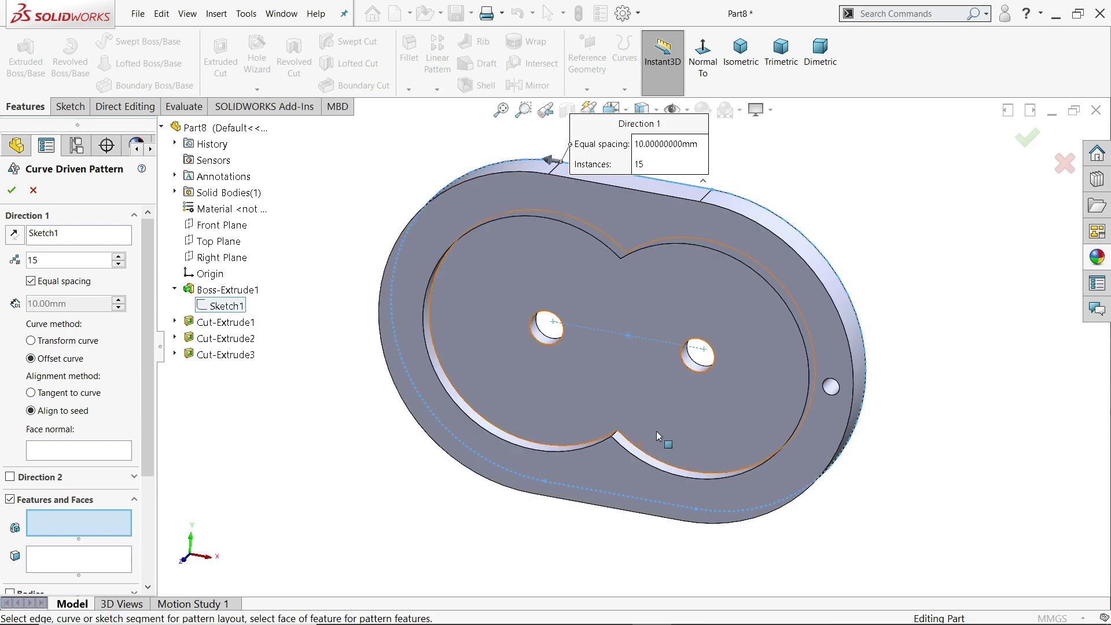
pyautogui.scroll(-3, 850, 411)
pyautogui.click(768, 352)
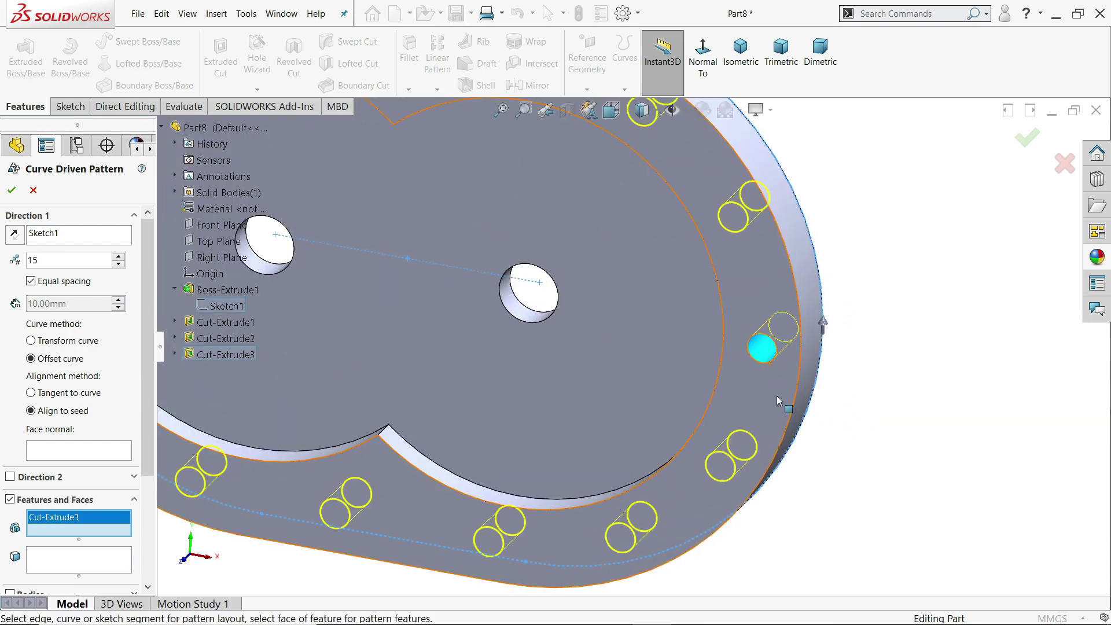
pyautogui.scroll(5, 822, 336)
pyautogui.moveTo(889, 305)
pyautogui.mouseDown(button='middle')
pyautogui.moveTo(905, 220)
pyautogui.moveTo(878, 299)
pyautogui.mouseUp(button='middle')
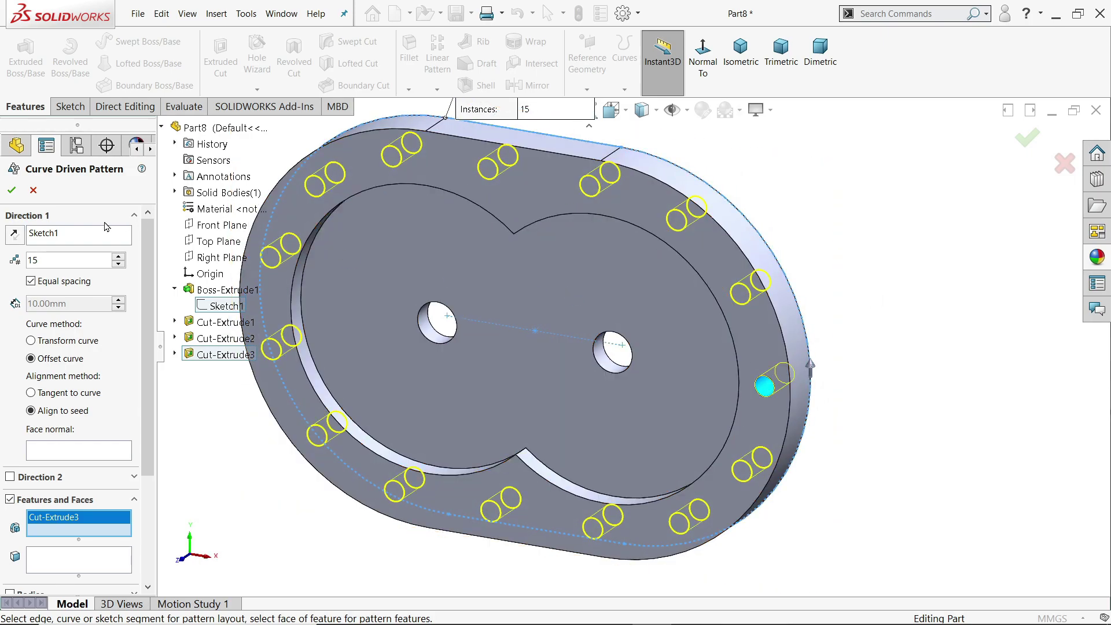
pyautogui.click(12, 190)
pyautogui.moveTo(573, 322); pyautogui.dragTo(513, 295, button='middle')
# Apply a blue high gloss plastic appearance to the whole cover part.
pyautogui.click(116, 186)
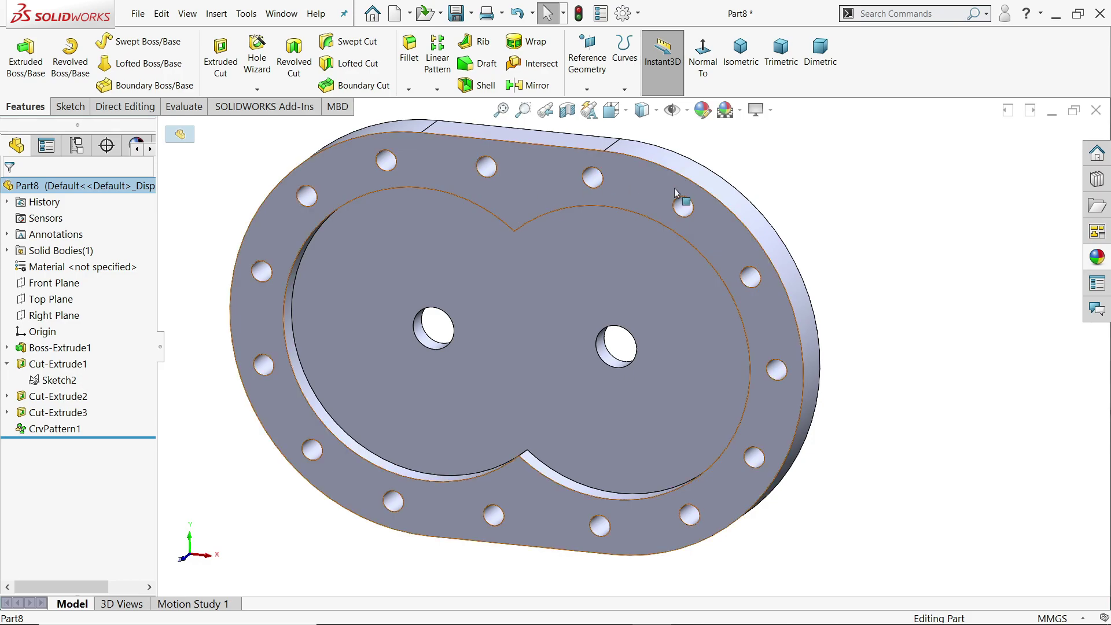
pyautogui.click(1095, 258)
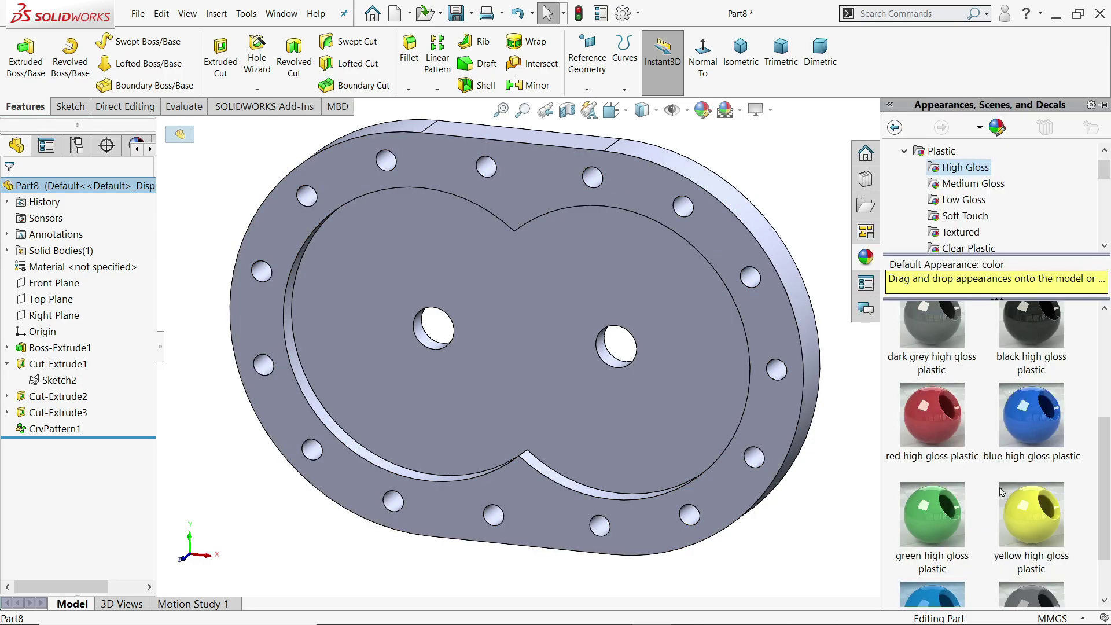
pyautogui.scroll(-2, 1009, 475)
pyautogui.doubleClick(931, 538)
pyautogui.click(776, 198)
pyautogui.moveTo(777, 198); pyautogui.dragTo(639, 185, button='middle')
# Save the part as 2.Cover in the Root Blower folder.
pyautogui.click(457, 13)
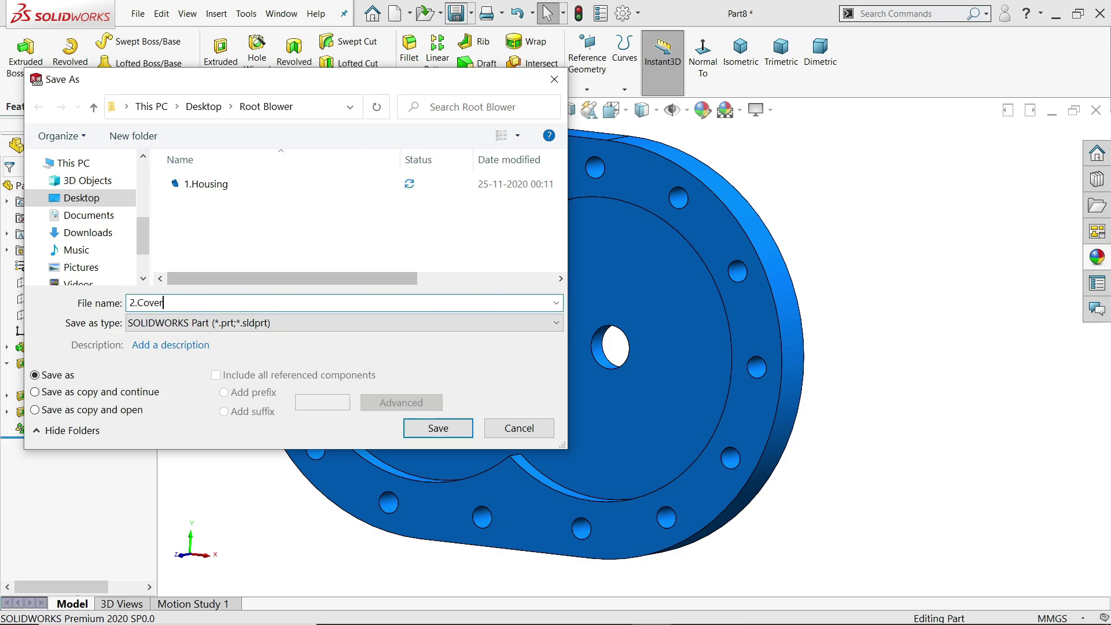
pyautogui.click(438, 428)
pyautogui.moveTo(679, 320); pyautogui.dragTo(678, 344, button='middle')
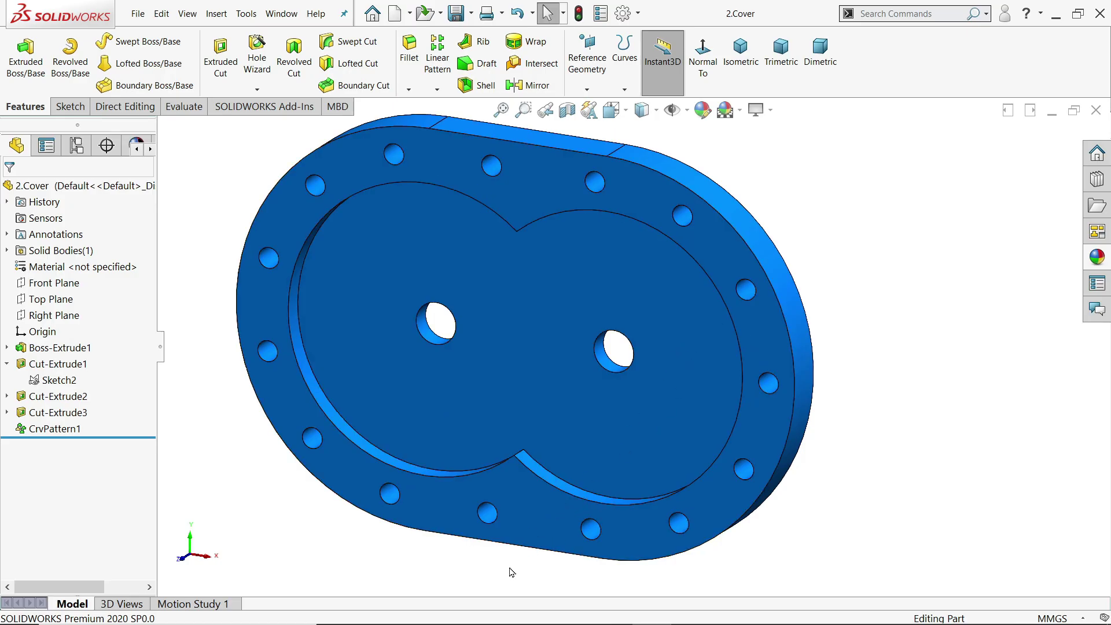
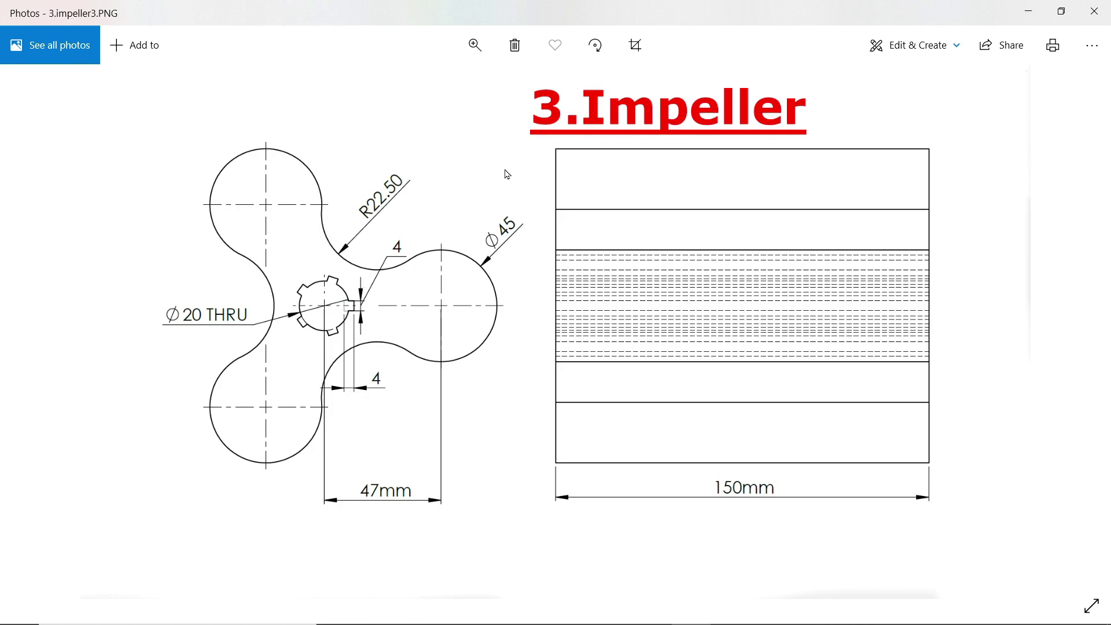
# Close the impeller drawing view, start a sketch on the new part's Front Plane and draw a 20 mm diameter circle at the origin.
pyautogui.click(1029, 13)
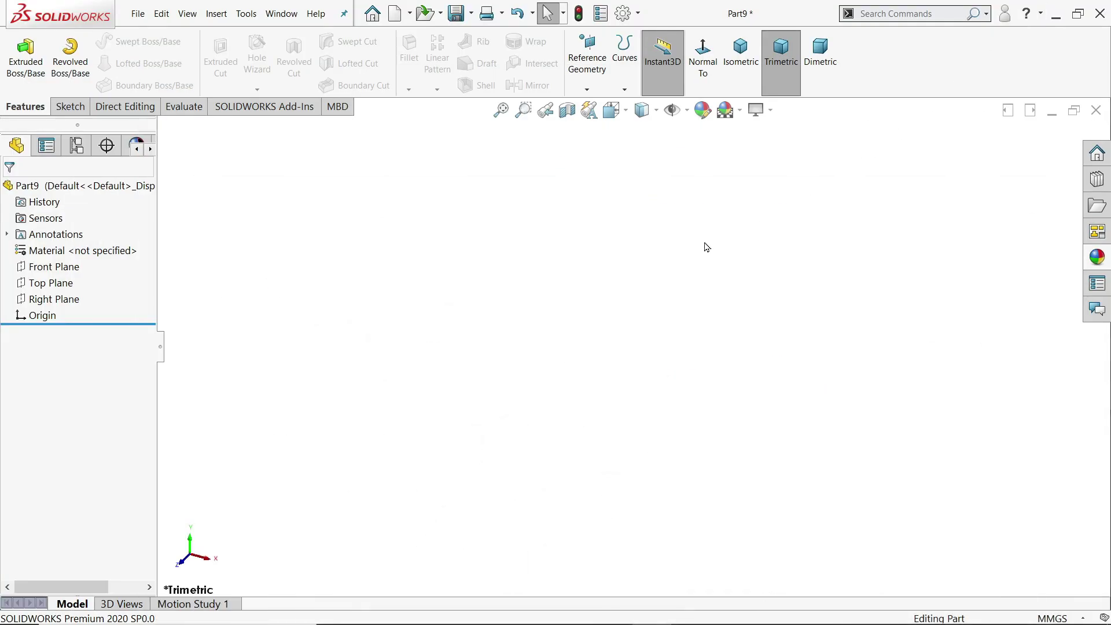
pyautogui.click(81, 268)
pyautogui.click(80, 246)
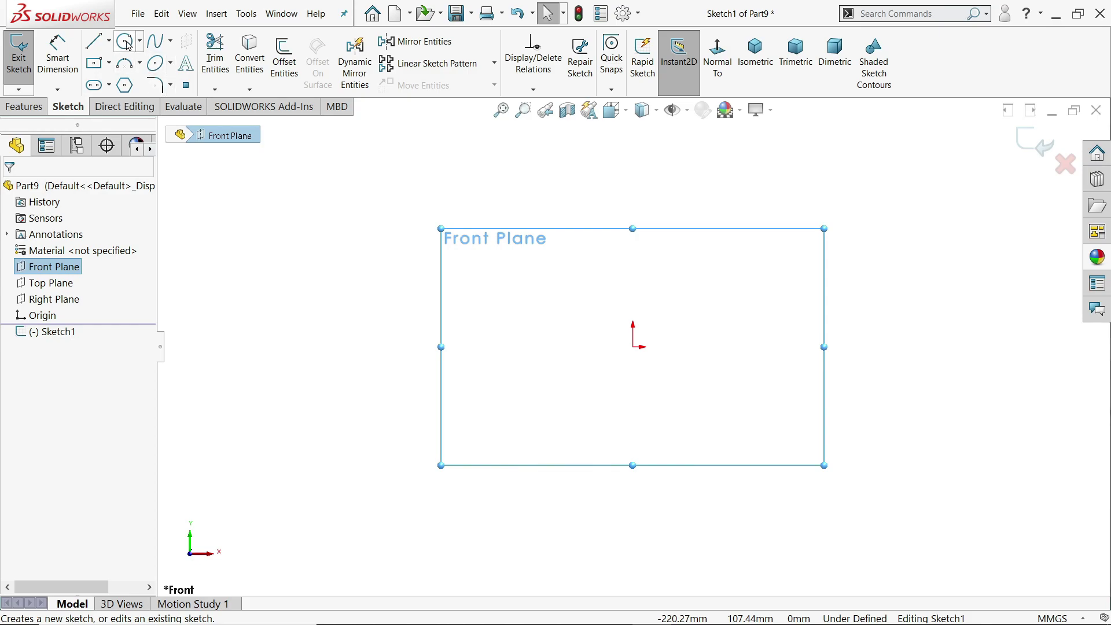
pyautogui.click(125, 42)
pyautogui.click(635, 349)
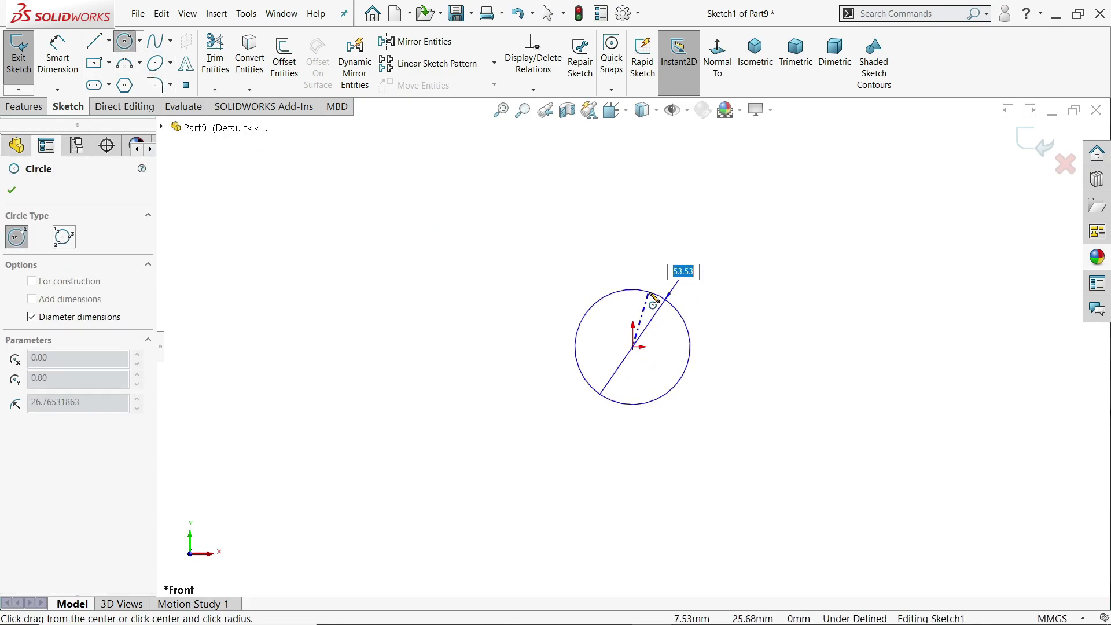
pyautogui.press('Return')
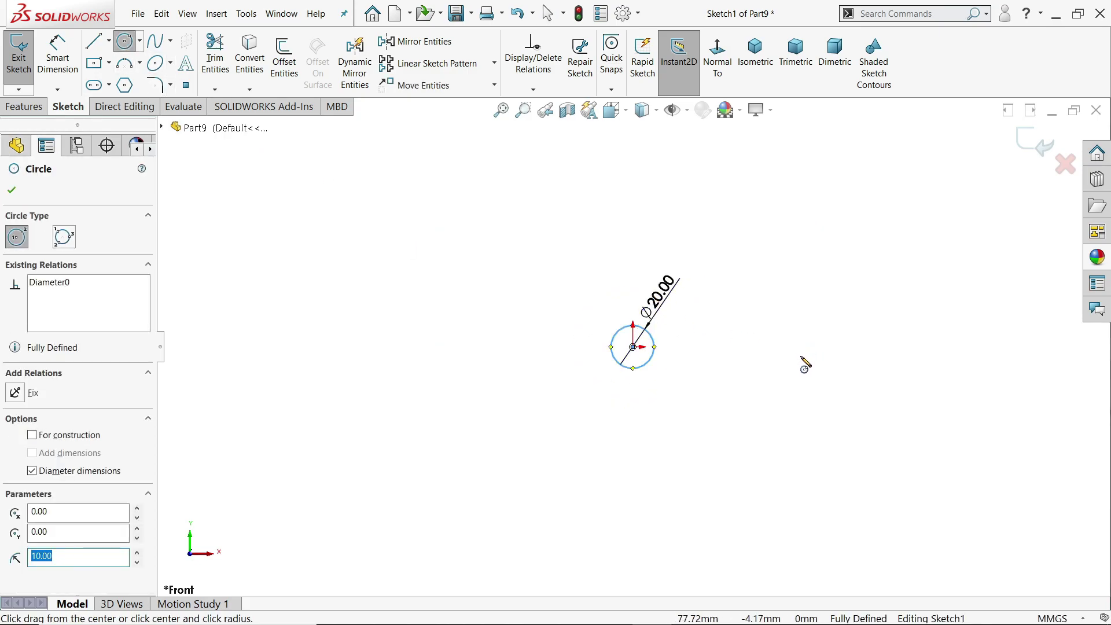
# Draw a 45 mm diameter circle to the right of the 20 mm circle, level with the origin.
pyautogui.click(802, 346)
pyautogui.write('4')
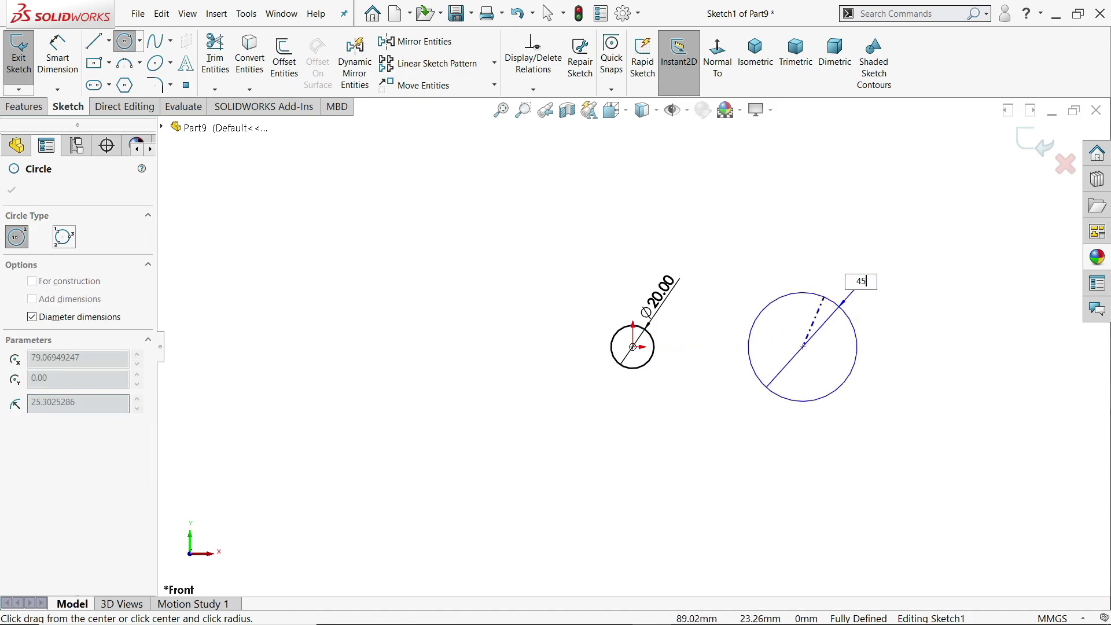
pyautogui.write('5')
pyautogui.press('Return')
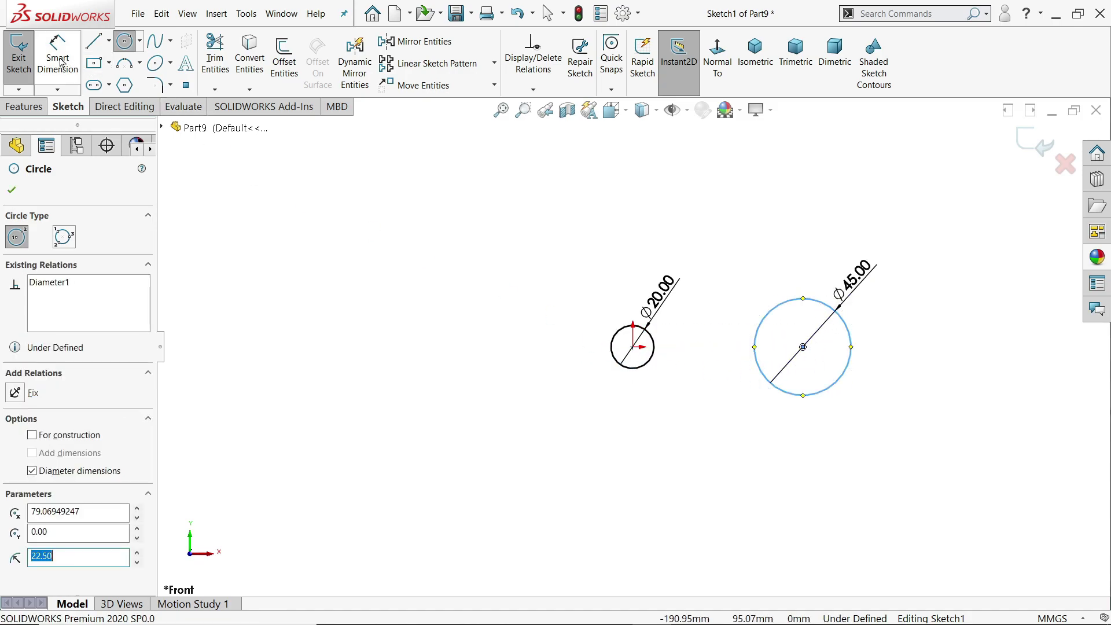
# Dimension the horizontal distance between the two circle centres to 47 mm.
pyautogui.click(63, 61)
pyautogui.click(633, 346)
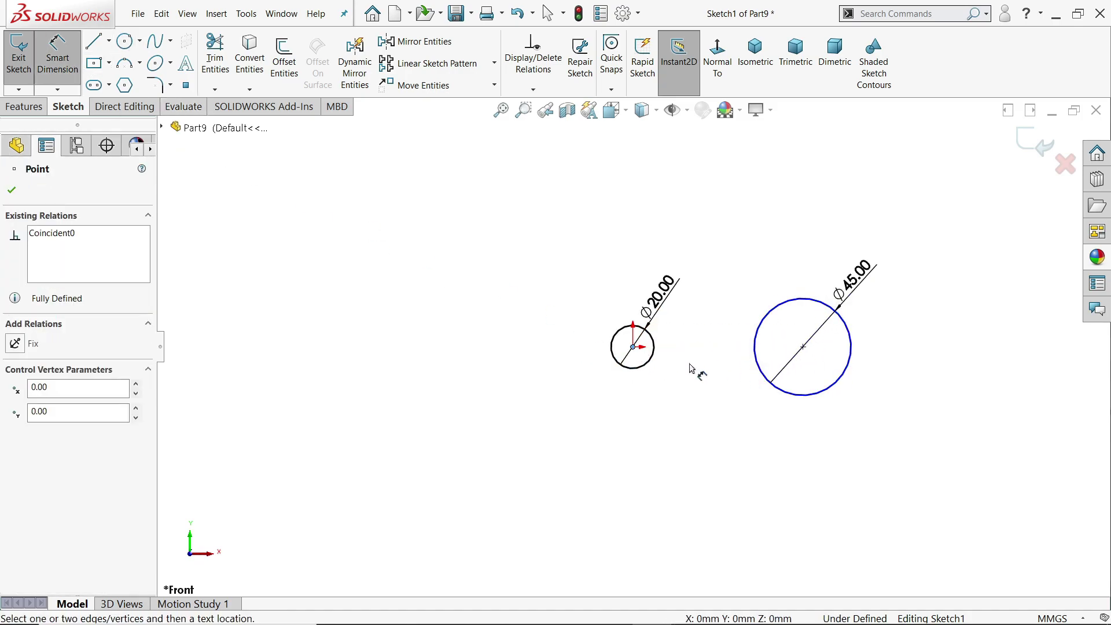
pyautogui.click(803, 347)
pyautogui.click(721, 408)
pyautogui.write('47')
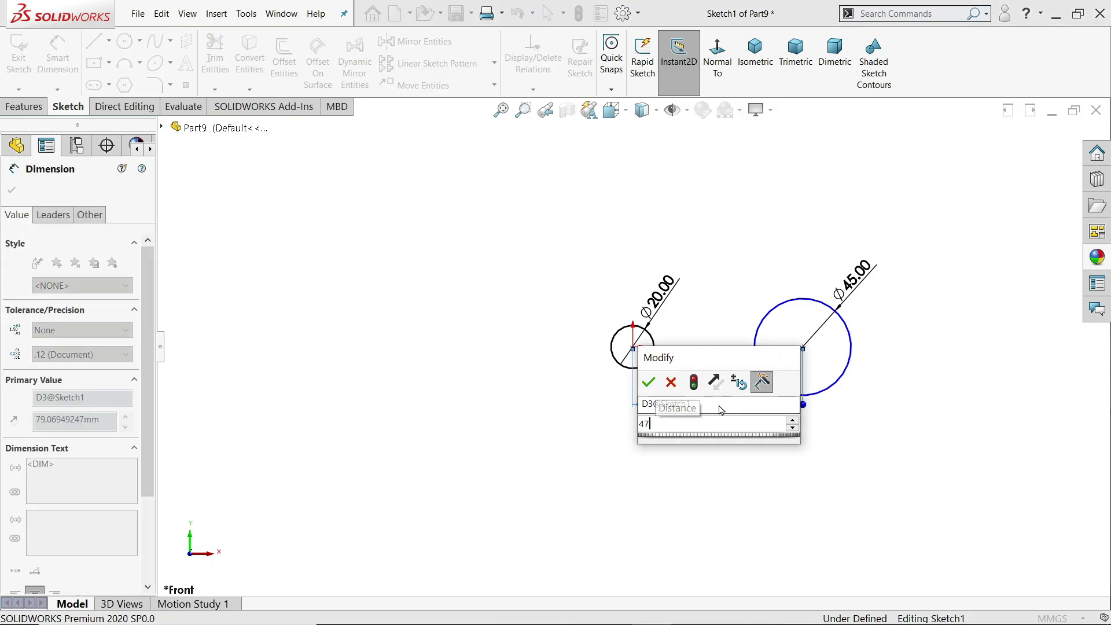
pyautogui.press('Return')
pyautogui.press('f')
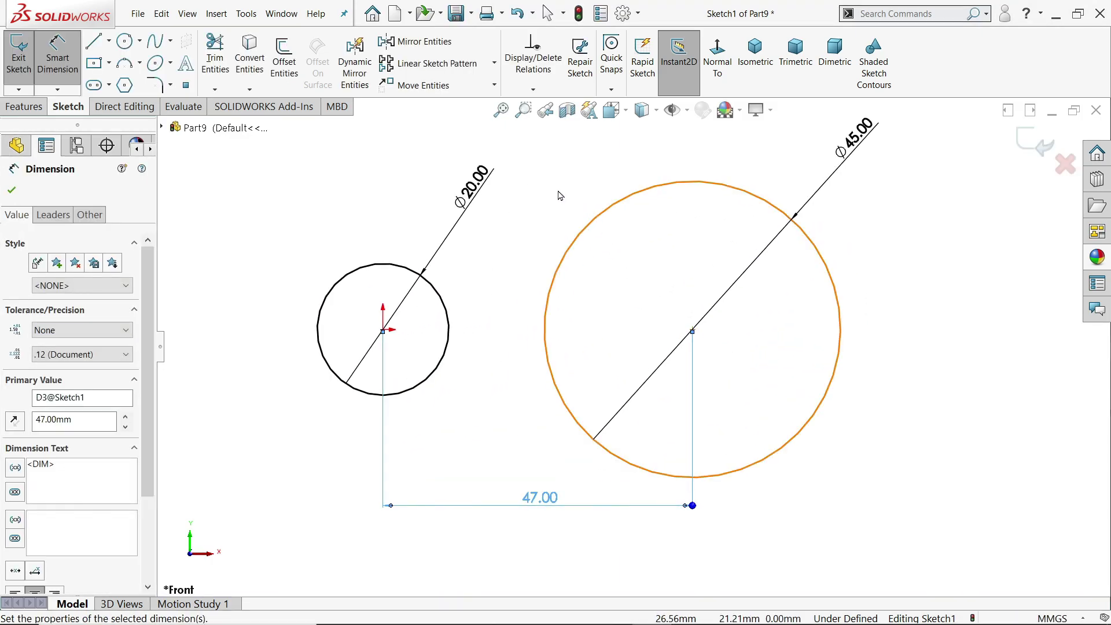
pyautogui.rightClick(559, 195)
pyautogui.click(596, 231)
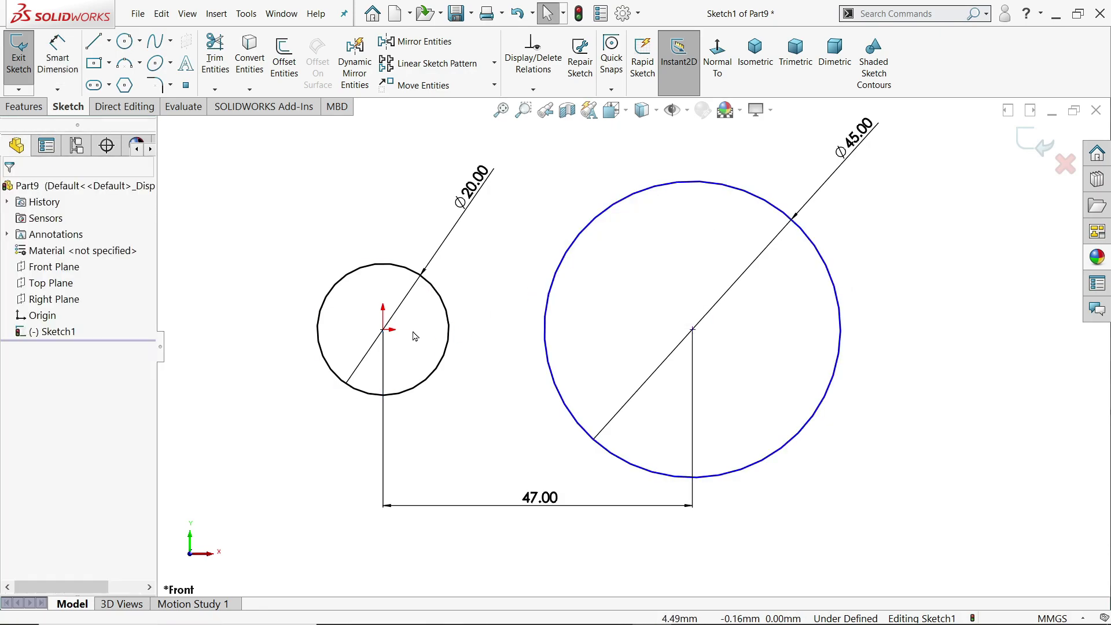
# Add a Horizontal relation between the centres of the 20 mm and 45 mm circles.
pyautogui.click(383, 331)
pyautogui.click(693, 330)
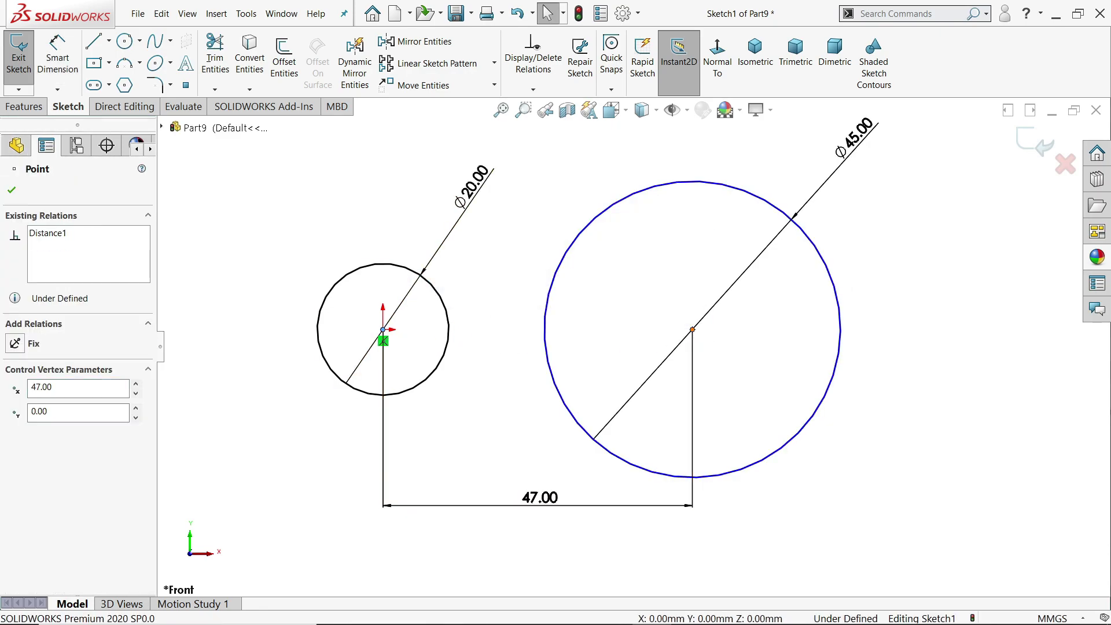
pyautogui.keyDown('ctrl'); pyautogui.click(383, 330); pyautogui.keyUp('ctrl')
pyautogui.click(761, 293)
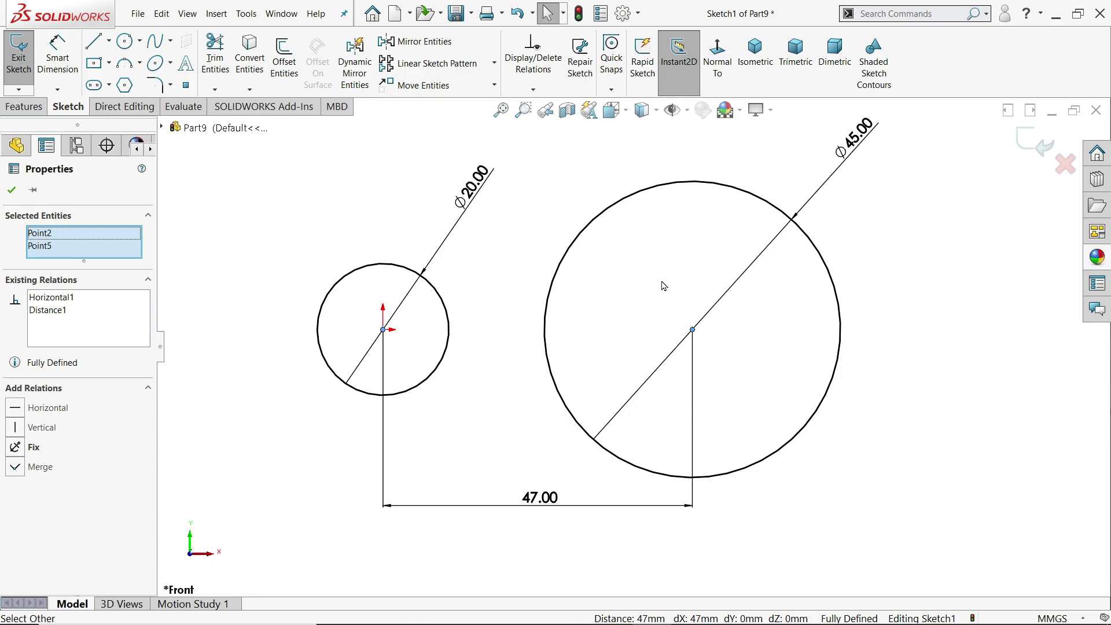
# Create a circular sketch pattern of the 45 mm circle about the origin with 3 equally spaced instances over 360 degrees.
pyautogui.scroll(3, 666, 301)
pyautogui.click(419, 152)
pyautogui.click(494, 63)
pyautogui.click(441, 99)
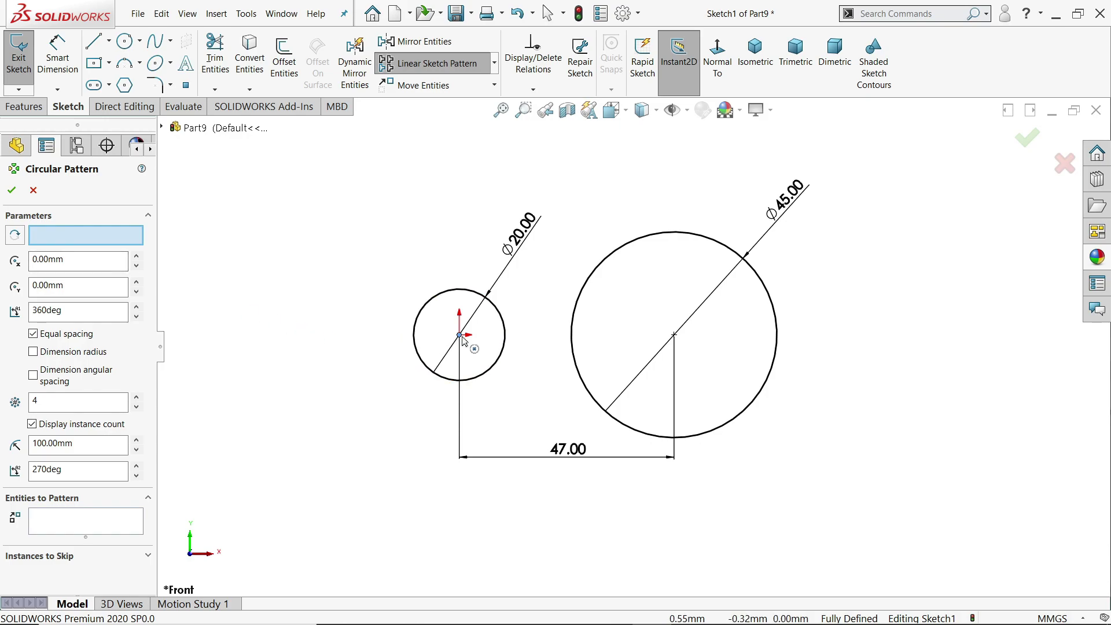
pyautogui.click(36, 511)
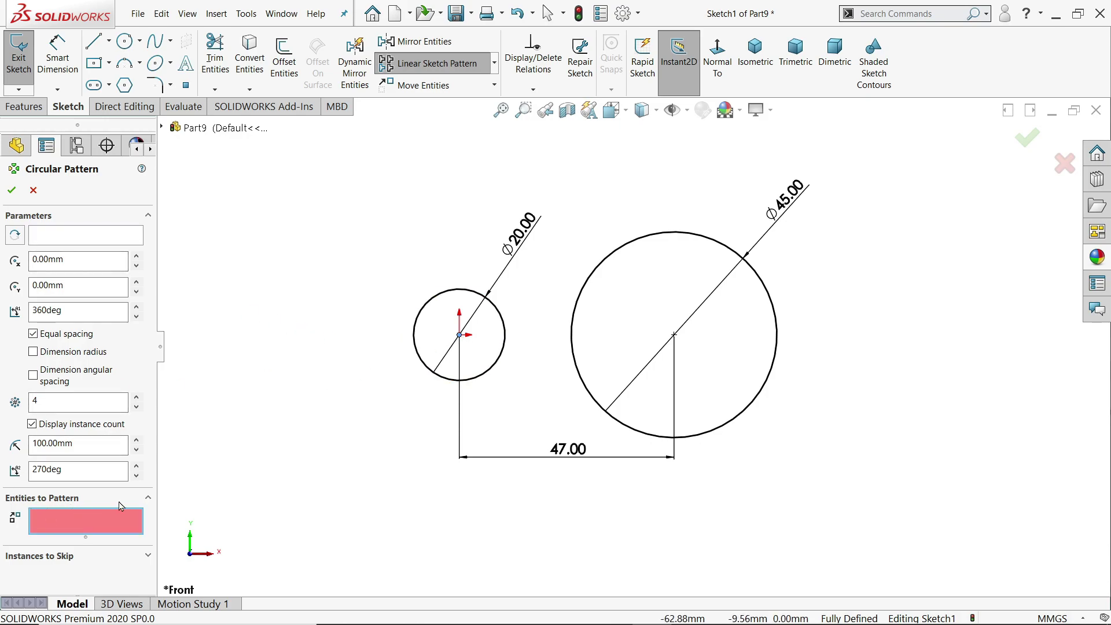
pyautogui.click(750, 426)
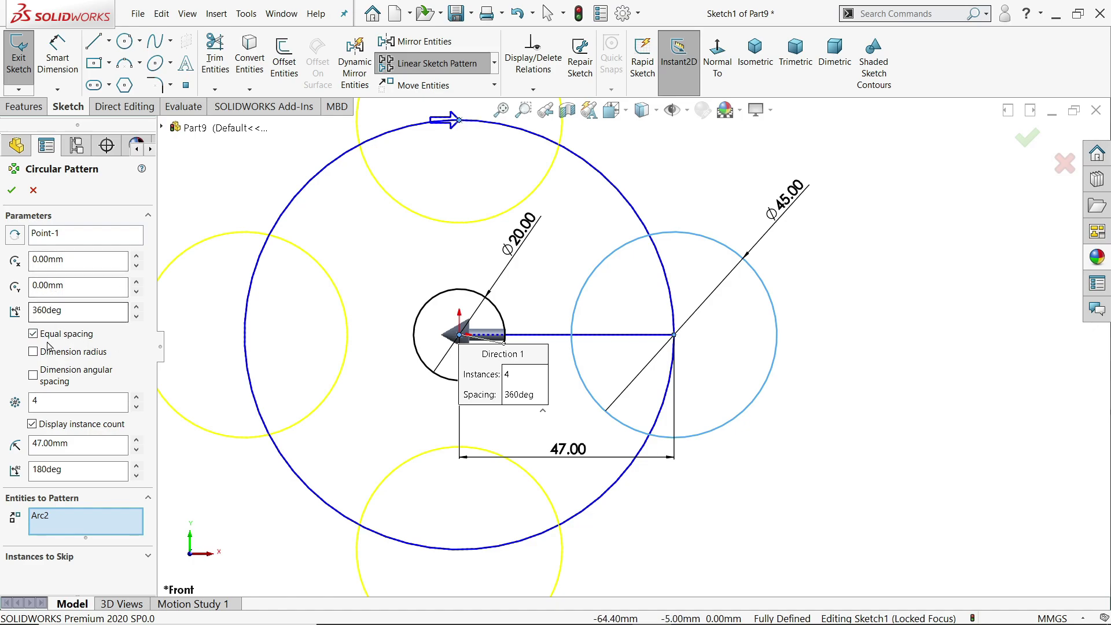
pyautogui.doubleClick(137, 406)
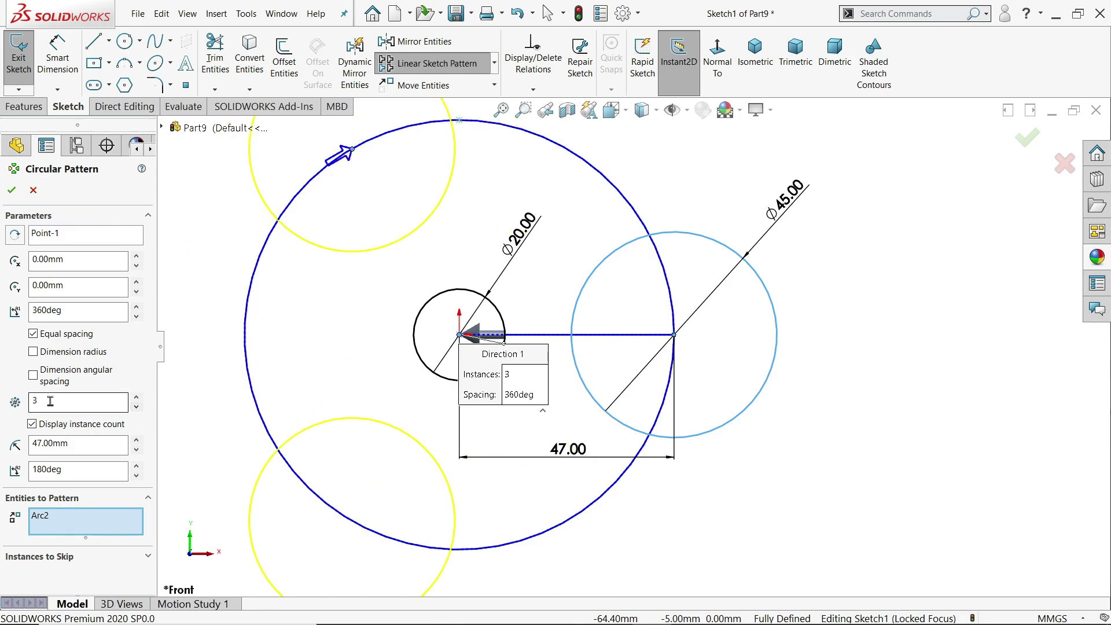
pyautogui.scroll(2, 472, 383)
pyautogui.click(10, 191)
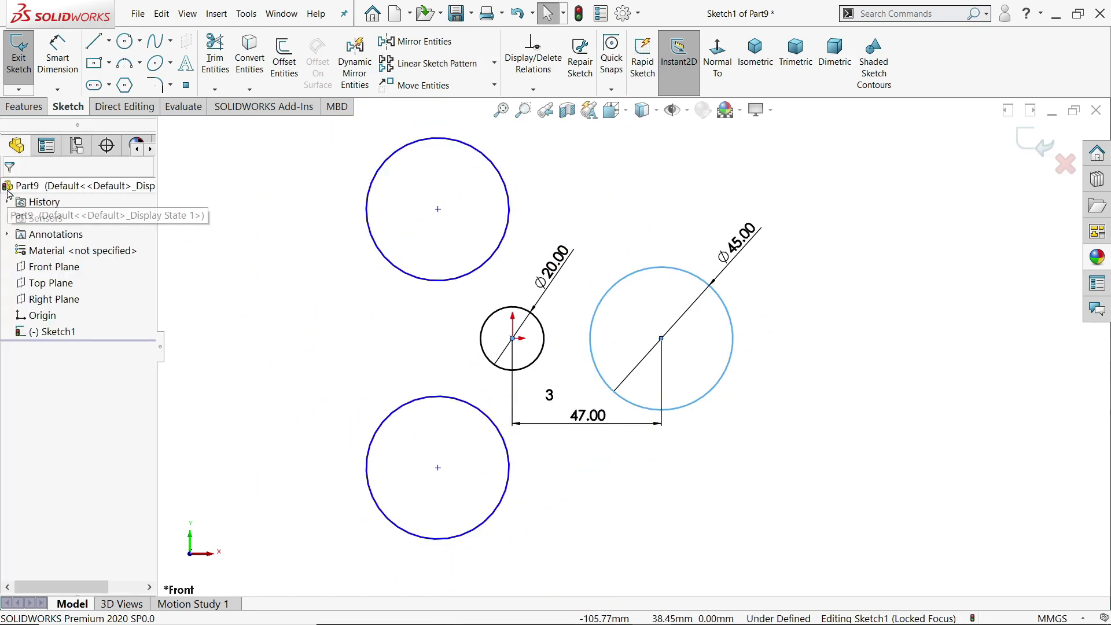
# Fully define all entities in the sketch with automatically calculated relations and dimensions.
pyautogui.scroll(-1, 540, 264)
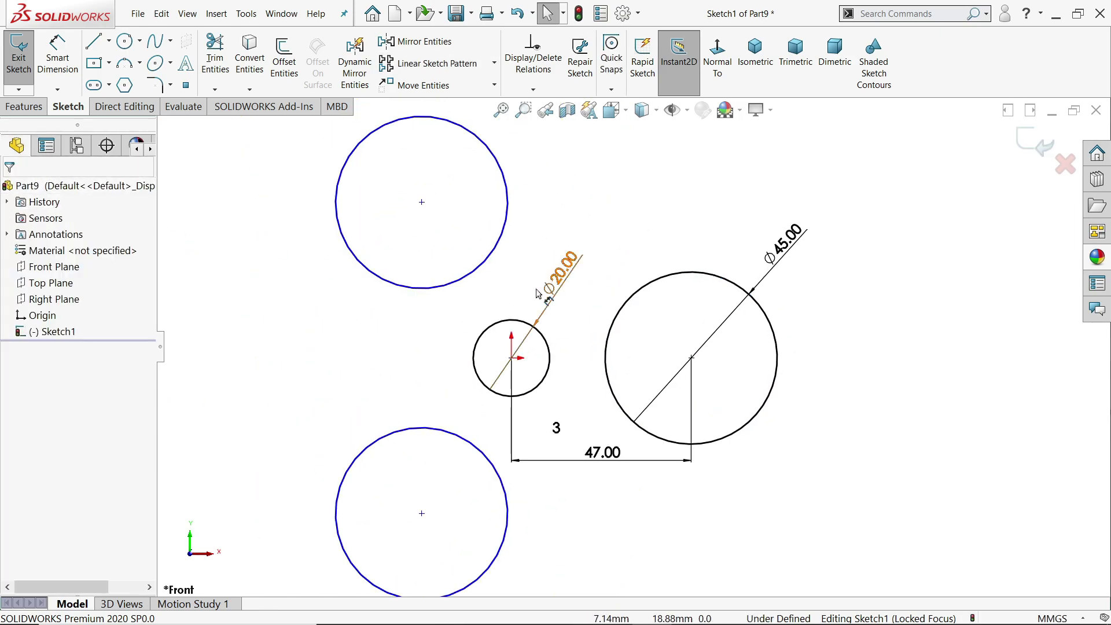
pyautogui.click(533, 90)
pyautogui.click(538, 140)
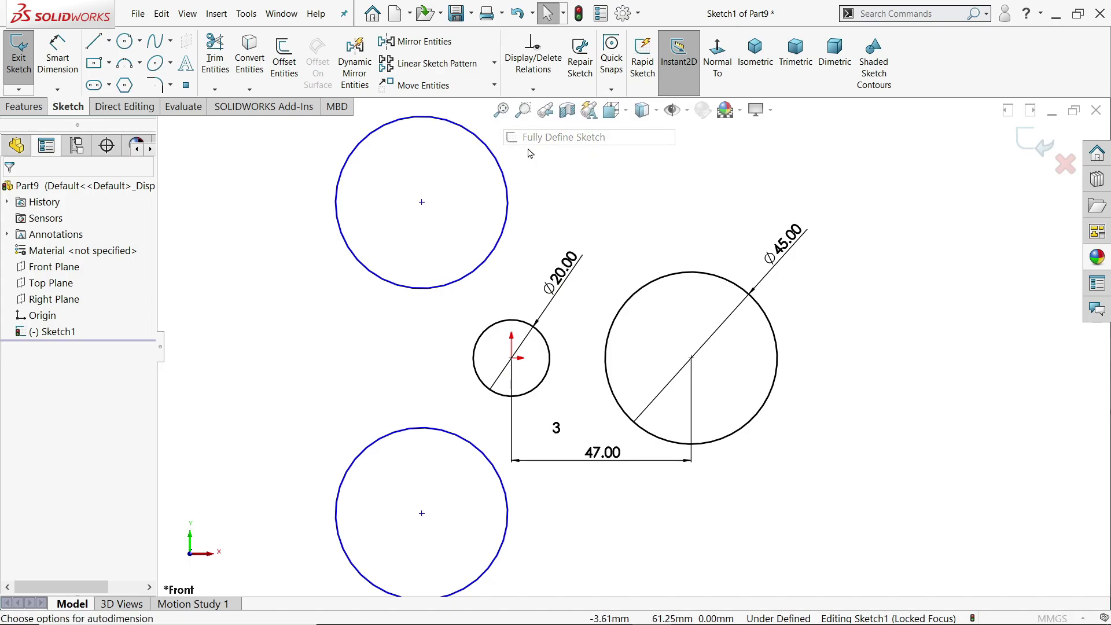
pyautogui.click(77, 271)
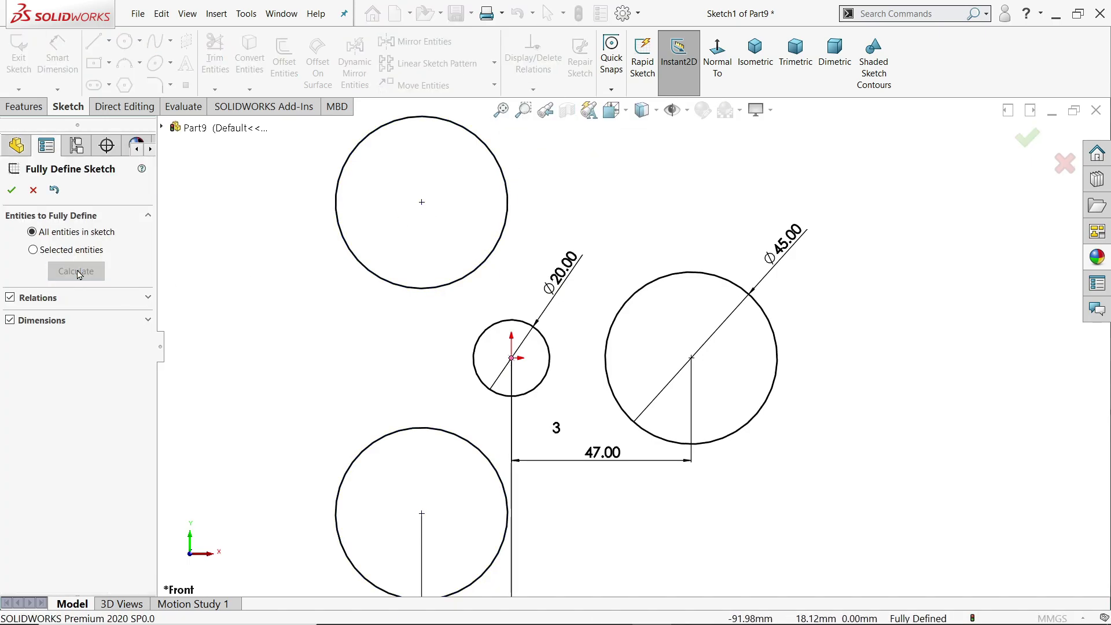
pyautogui.click(12, 191)
pyautogui.scroll(2, 546, 515)
pyautogui.scroll(-2, 538, 379)
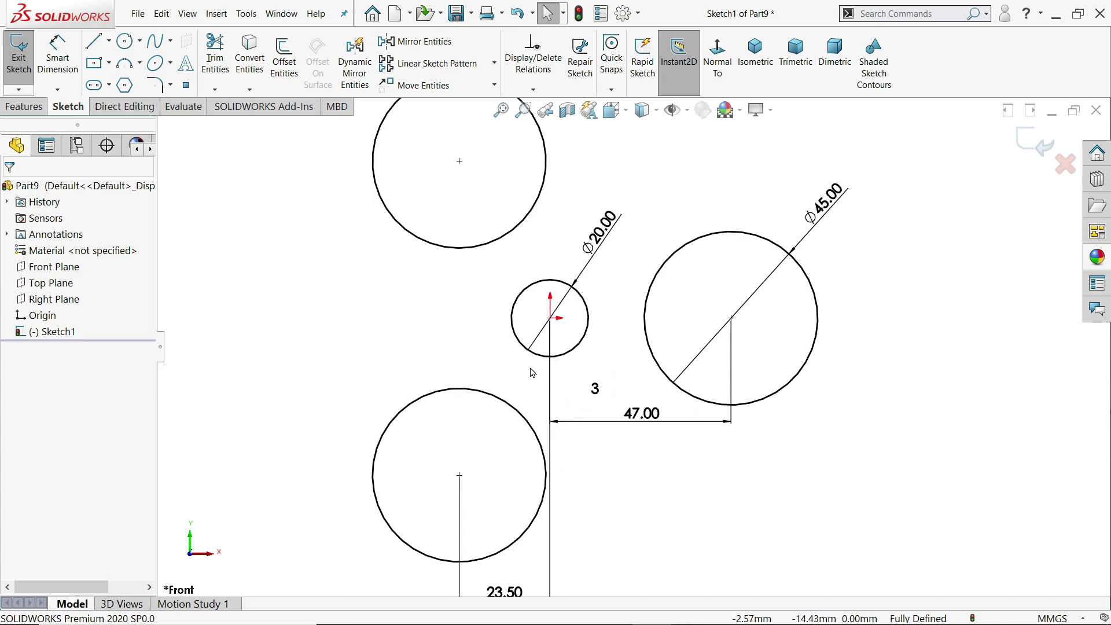
# Sketch a three-point arc curving toward the origin, with endpoints on the upper and right 45 mm circles.
pyautogui.click(139, 64)
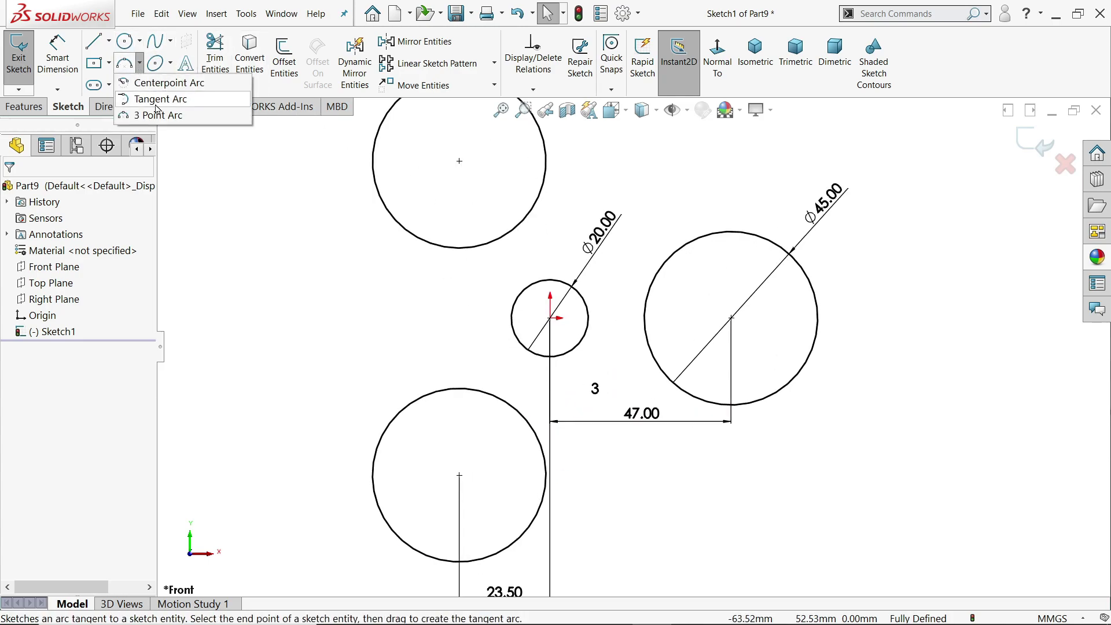
pyautogui.click(159, 114)
pyautogui.scroll(-2, 570, 194)
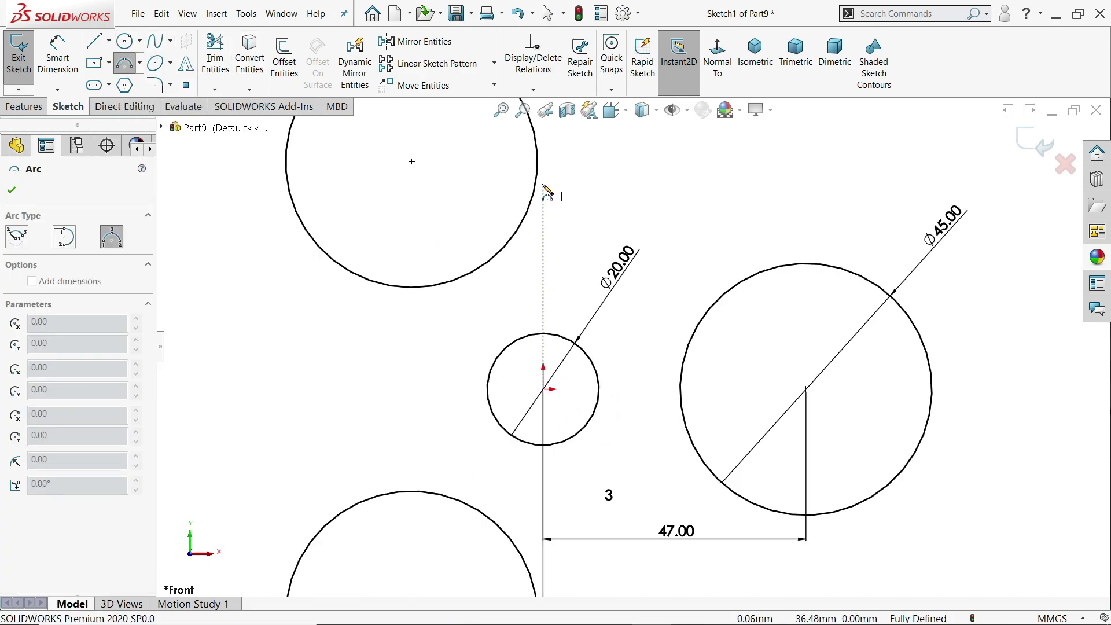
pyautogui.click(536, 182)
pyautogui.click(699, 324)
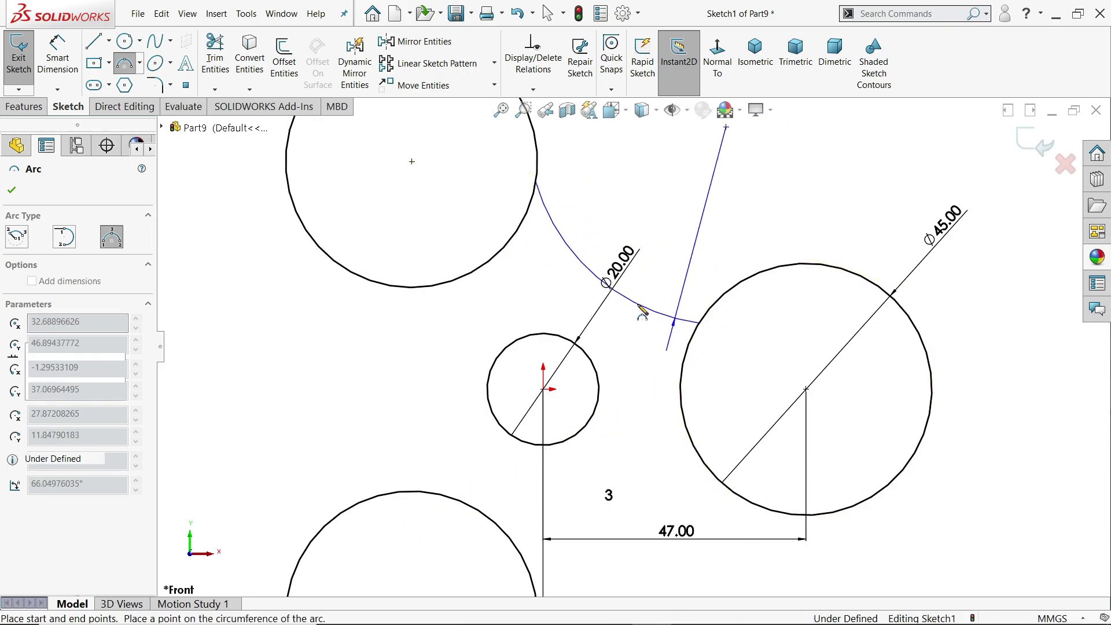
pyautogui.click(640, 312)
pyautogui.rightClick(676, 165)
pyautogui.click(702, 168)
pyautogui.scroll(-2, 602, 119)
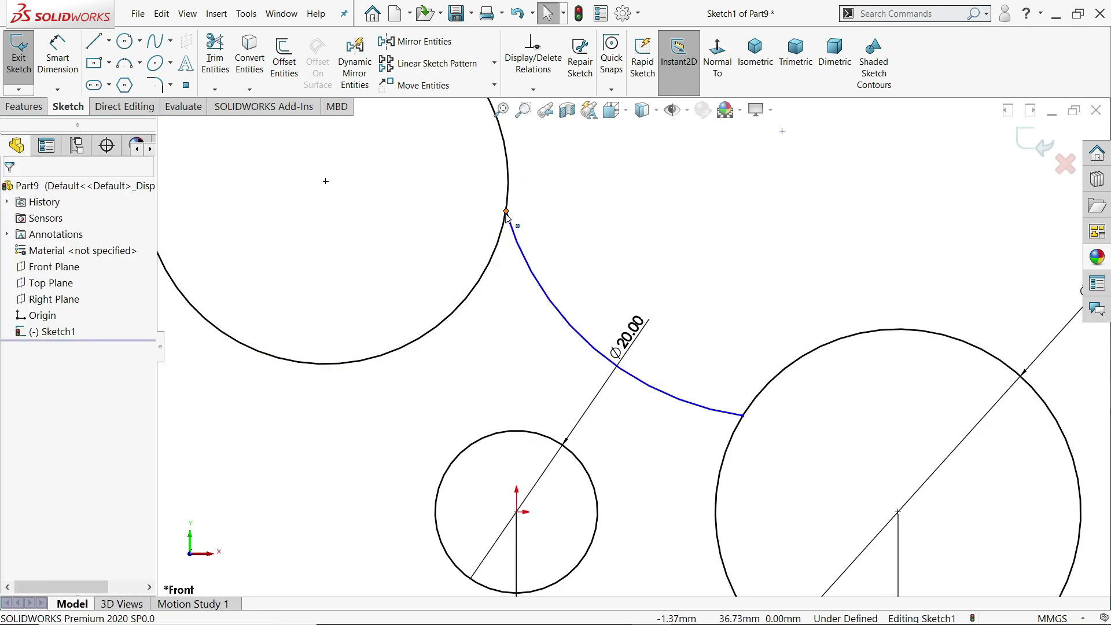
# Make the arc tangent to the upper 45 mm circle at their shared endpoint.
pyautogui.click(506, 212)
pyautogui.keyDown('ctrl'); pyautogui.click(509, 191); pyautogui.keyUp('ctrl')
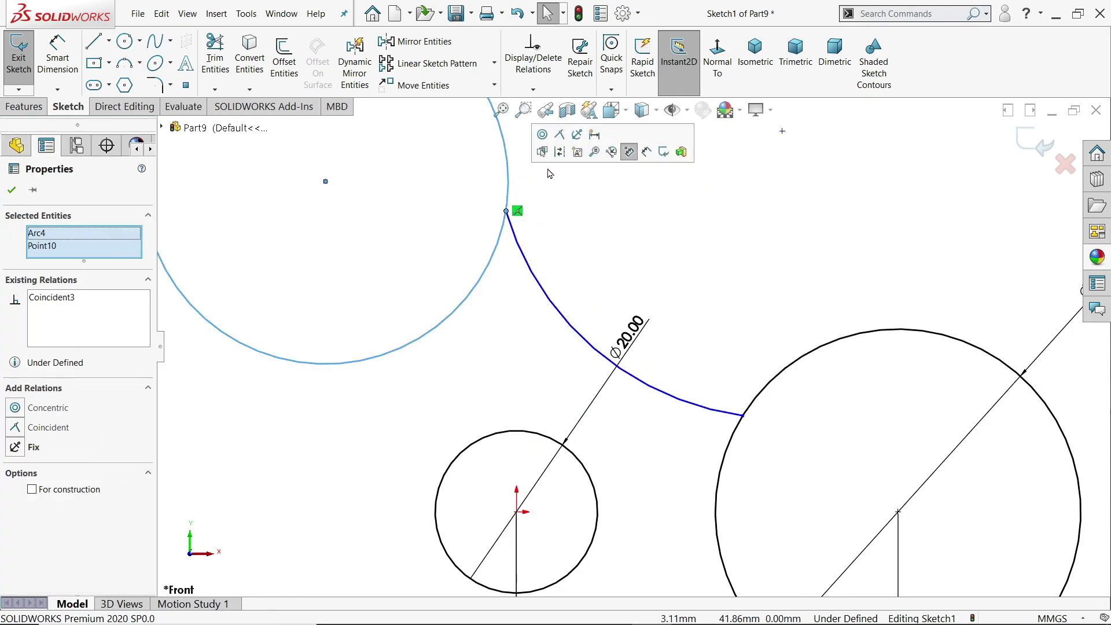
pyautogui.click(559, 134)
pyautogui.click(508, 213)
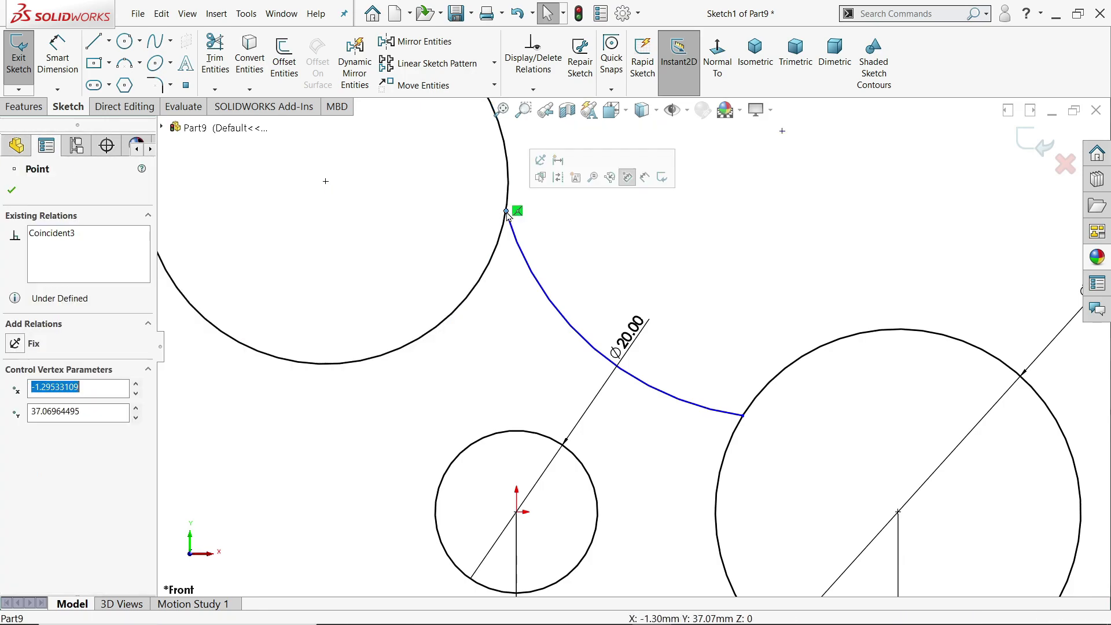
pyautogui.click(513, 224)
pyautogui.keyDown('ctrl'); pyautogui.click(509, 191); pyautogui.keyUp('ctrl')
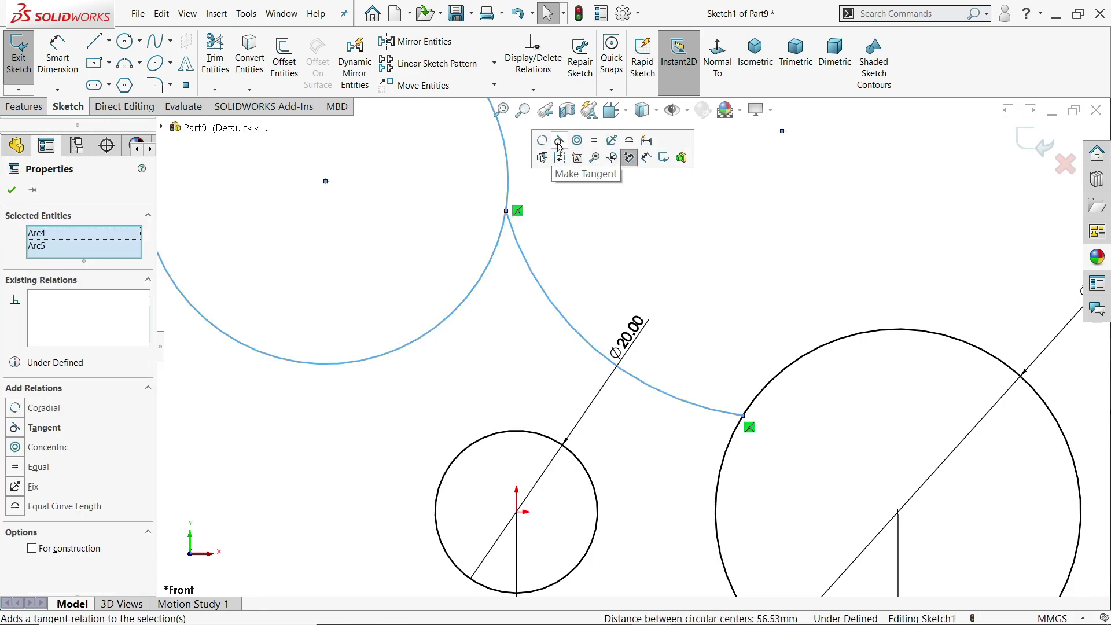
pyautogui.click(559, 140)
# Add a Tangent relation between the arc and the right-hand 45 mm circle.
pyautogui.click(750, 407)
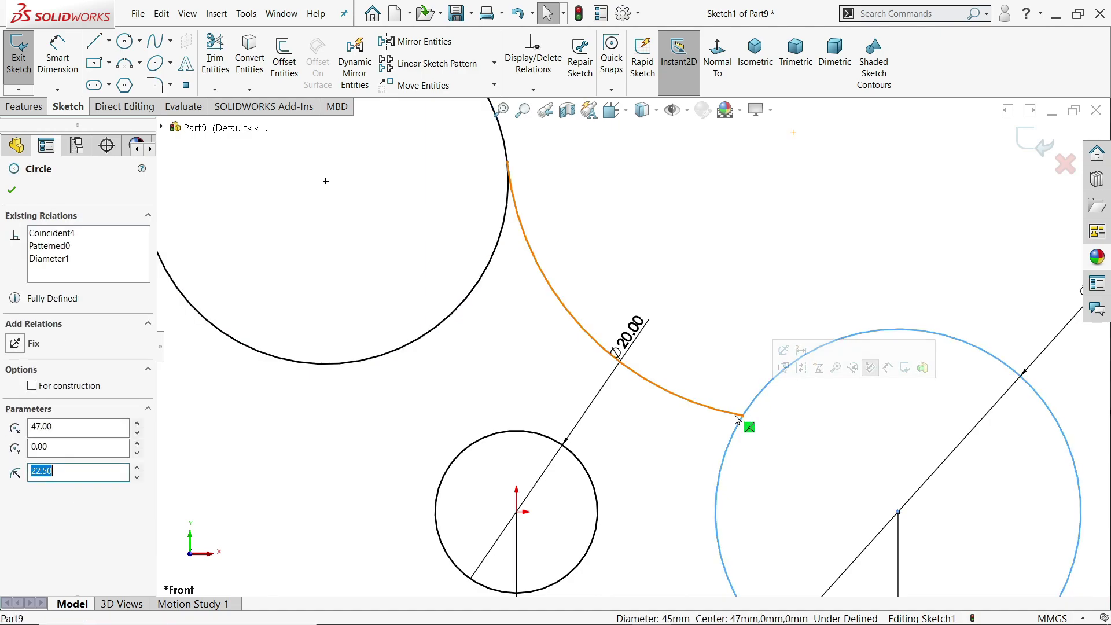
pyautogui.keyDown('ctrl'); pyautogui.click(734, 413); pyautogui.keyUp('ctrl')
pyautogui.click(790, 369)
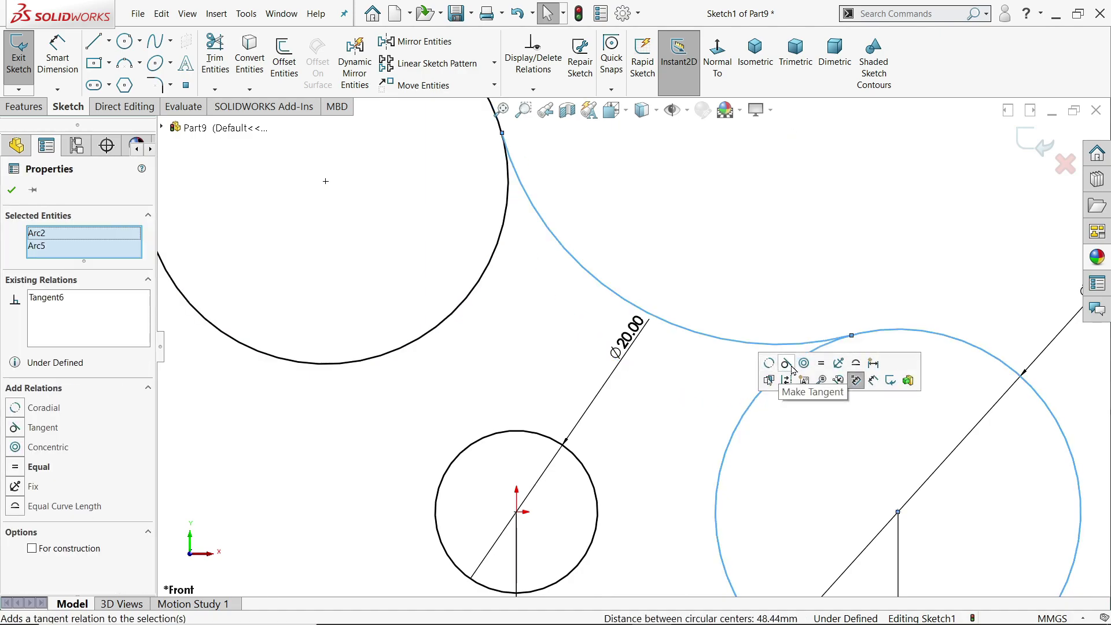
pyautogui.click(720, 245)
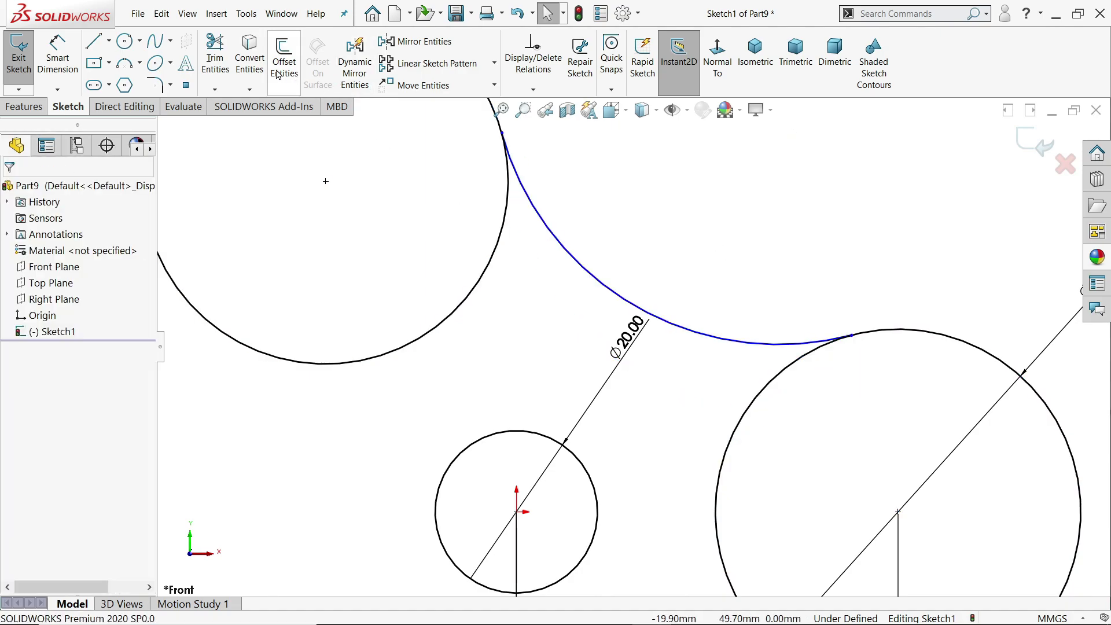
# Dimension the connecting arc's radius to 22.5 mm.
pyautogui.click(57, 58)
pyautogui.click(596, 279)
pyautogui.click(612, 258)
pyautogui.write('22.5')
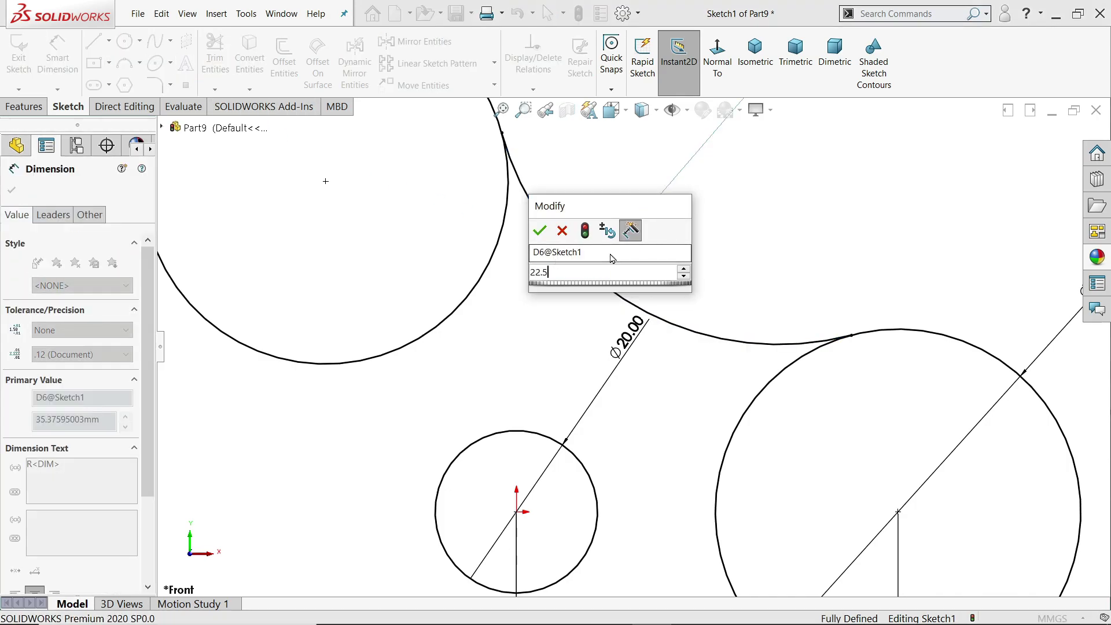
pyautogui.press('Return')
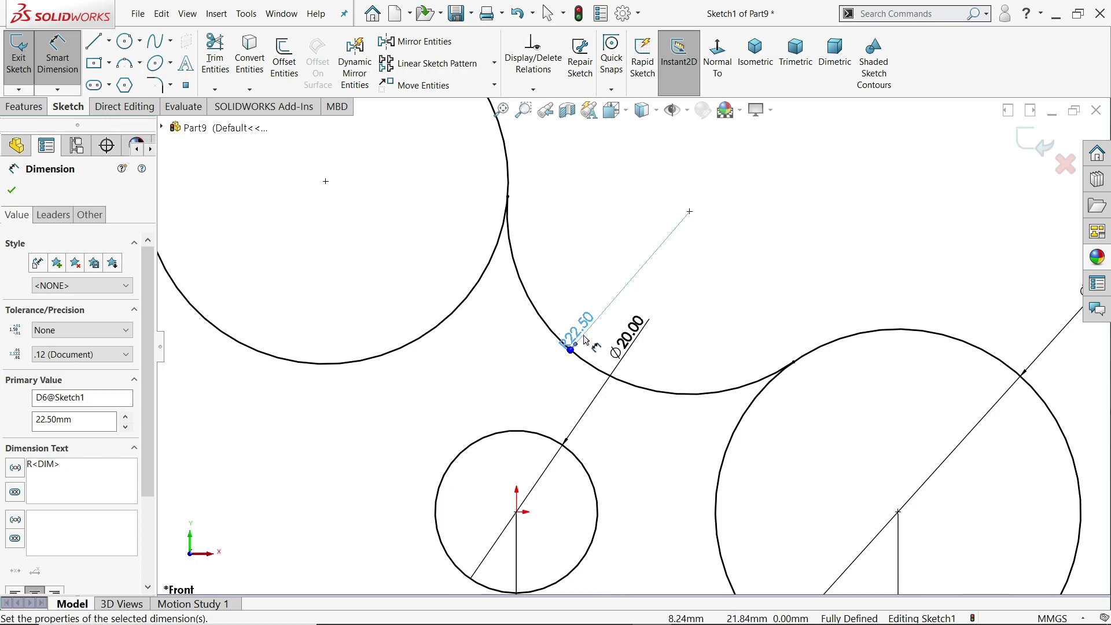
# Create a circular sketch pattern of the 22.5 mm radius arc about the origin with 3 equally spaced instances over 360 degrees.
pyautogui.scroll(8, 631, 347)
pyautogui.scroll(-3, 599, 377)
pyautogui.scroll(-2, 613, 399)
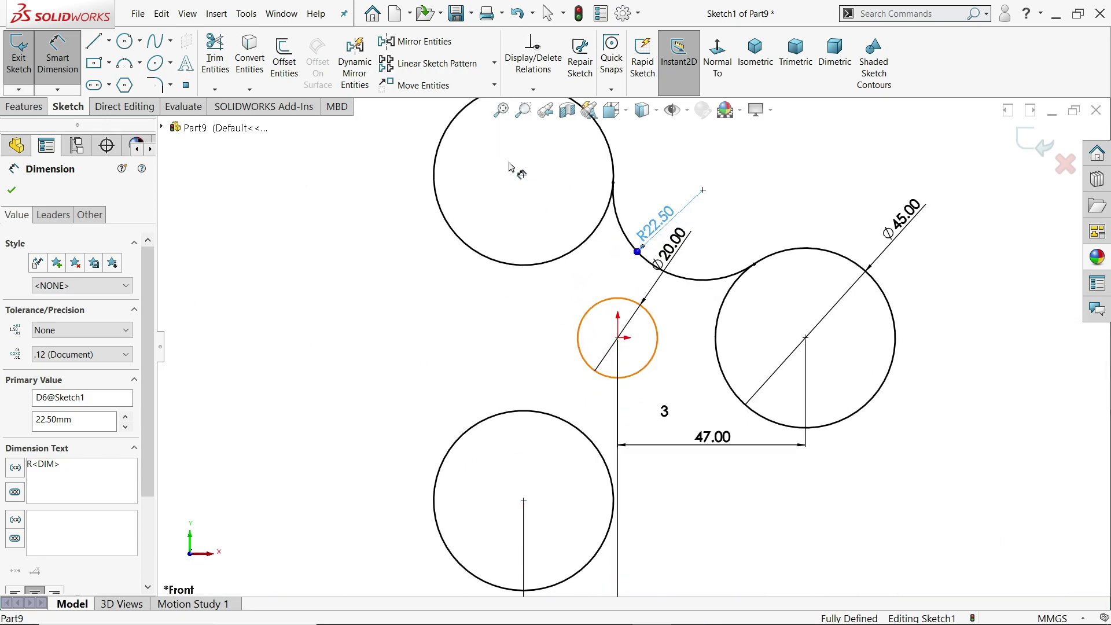
pyautogui.click(493, 63)
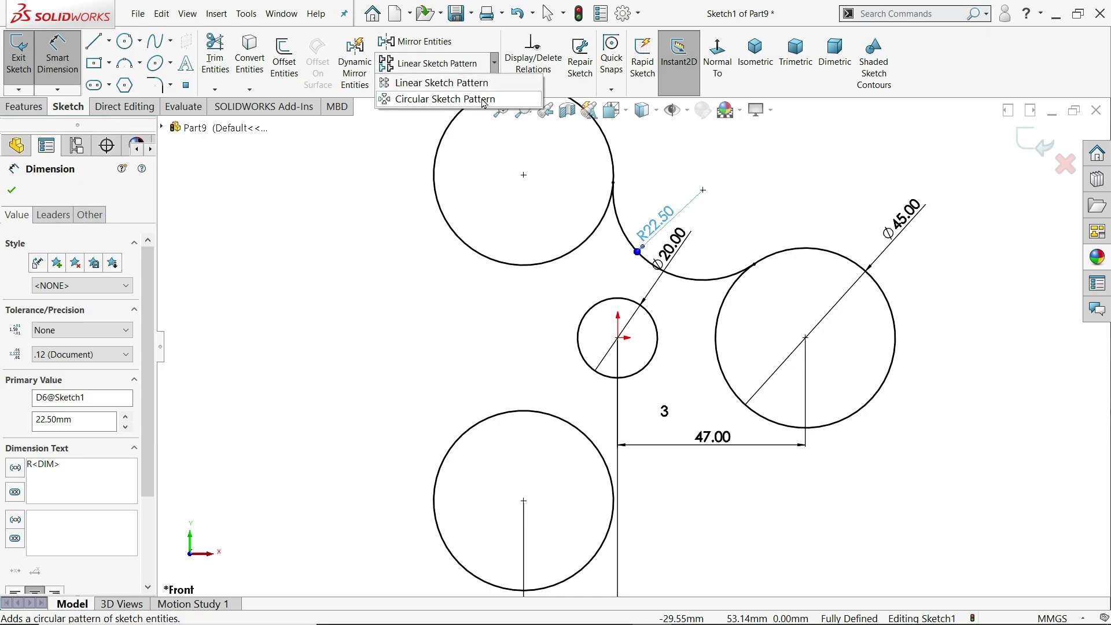
pyautogui.click(483, 100)
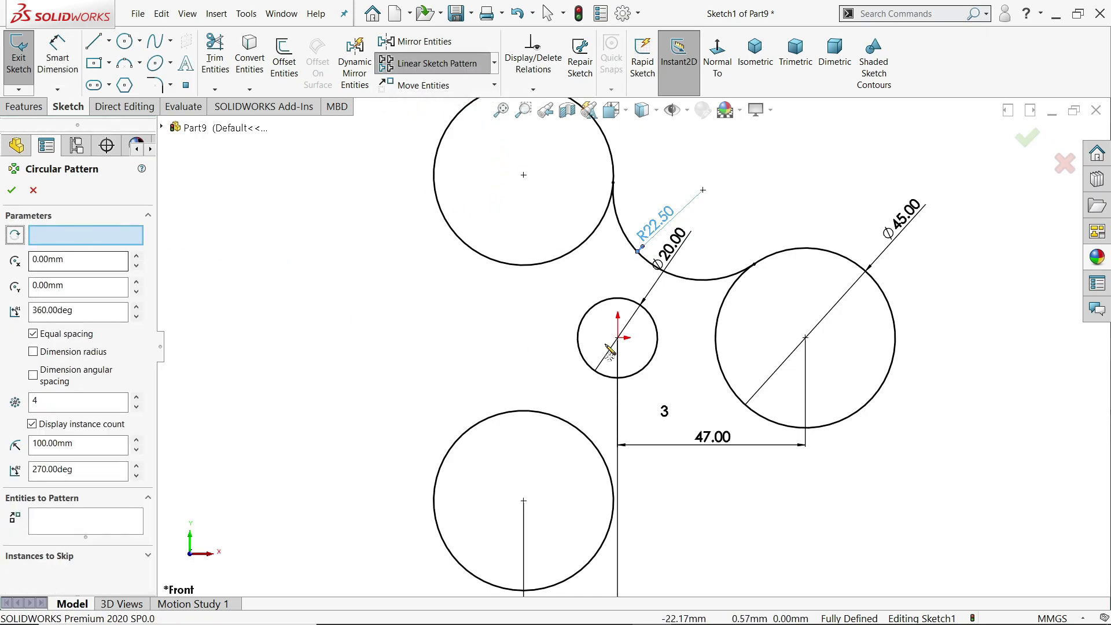
pyautogui.click(619, 339)
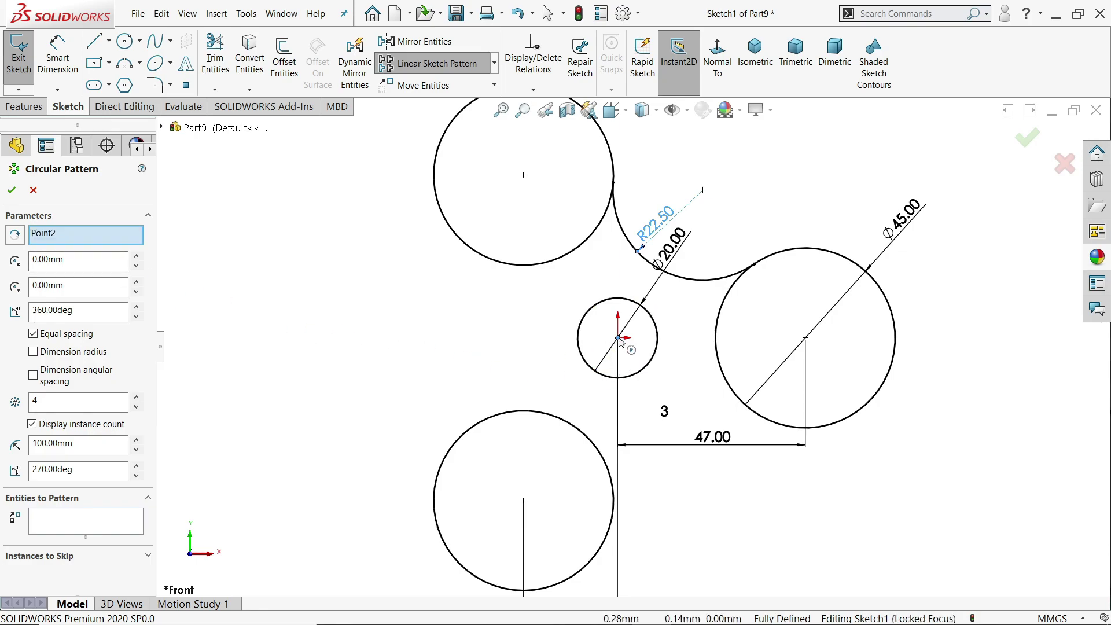
pyautogui.click(58, 523)
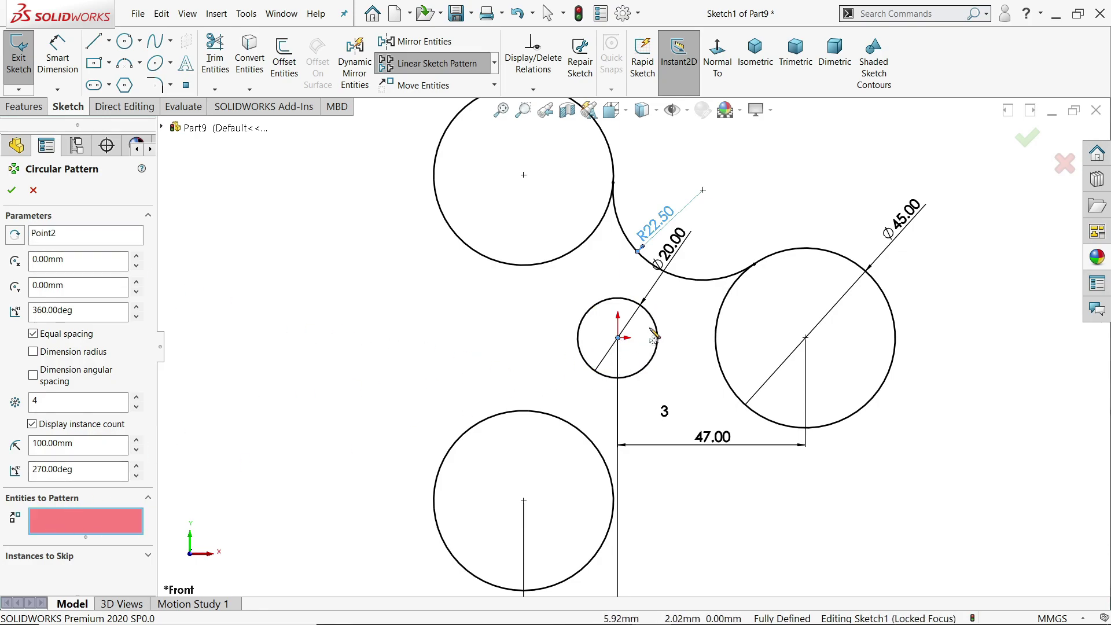
pyautogui.click(720, 279)
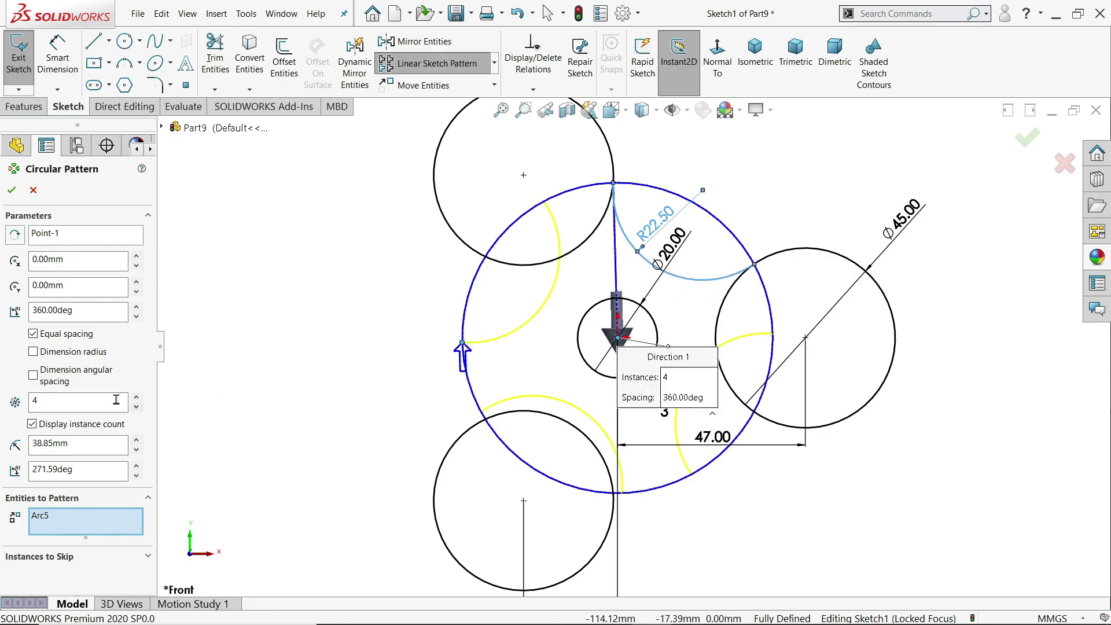
pyautogui.click(136, 407)
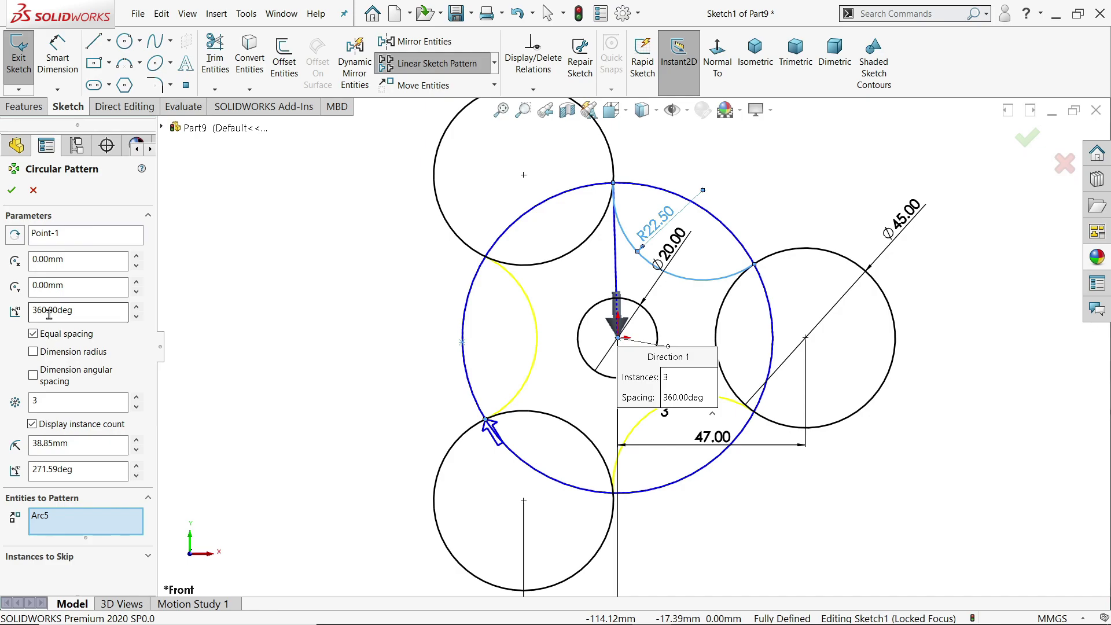
pyautogui.click(10, 190)
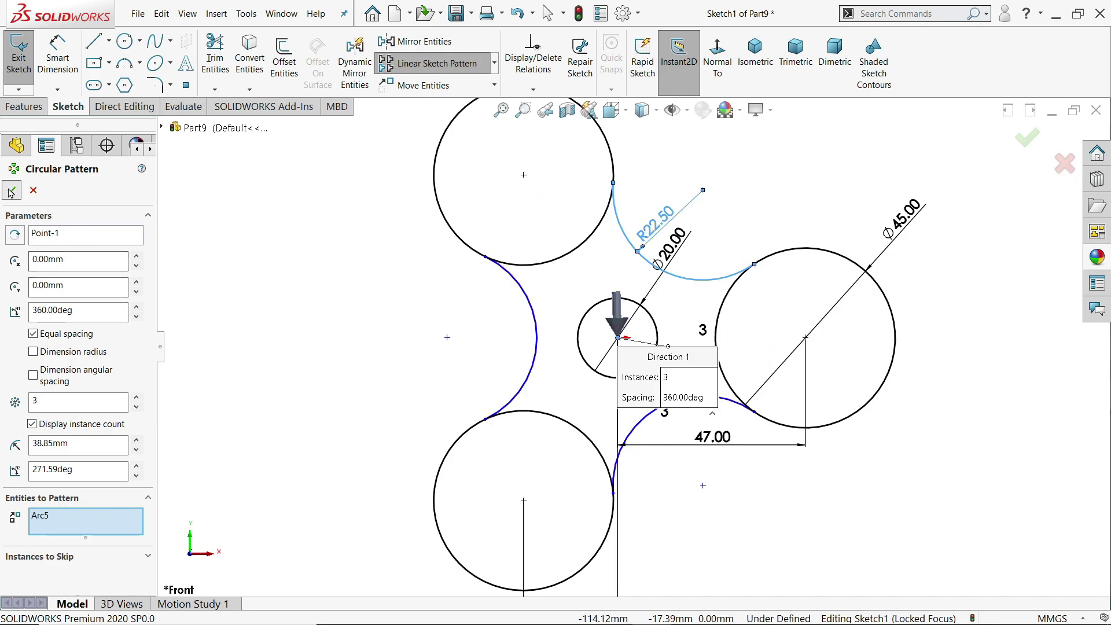
pyautogui.click(770, 244)
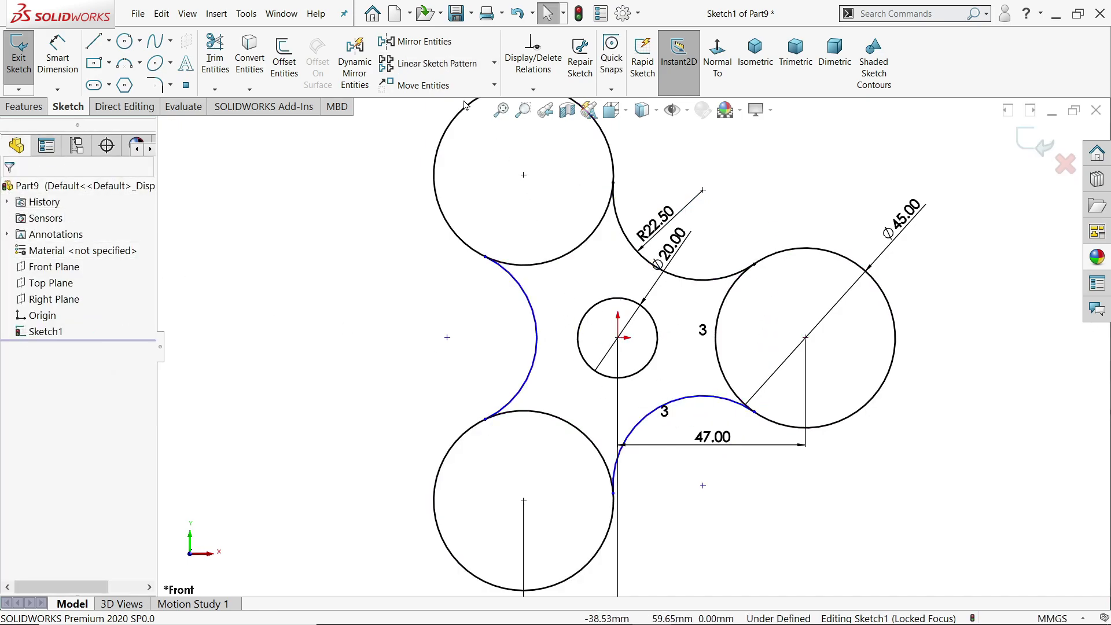
# Fully define the two patterned arcs as selected entities, with automatically calculated relations and dimensions.
pyautogui.click(533, 89)
pyautogui.click(541, 137)
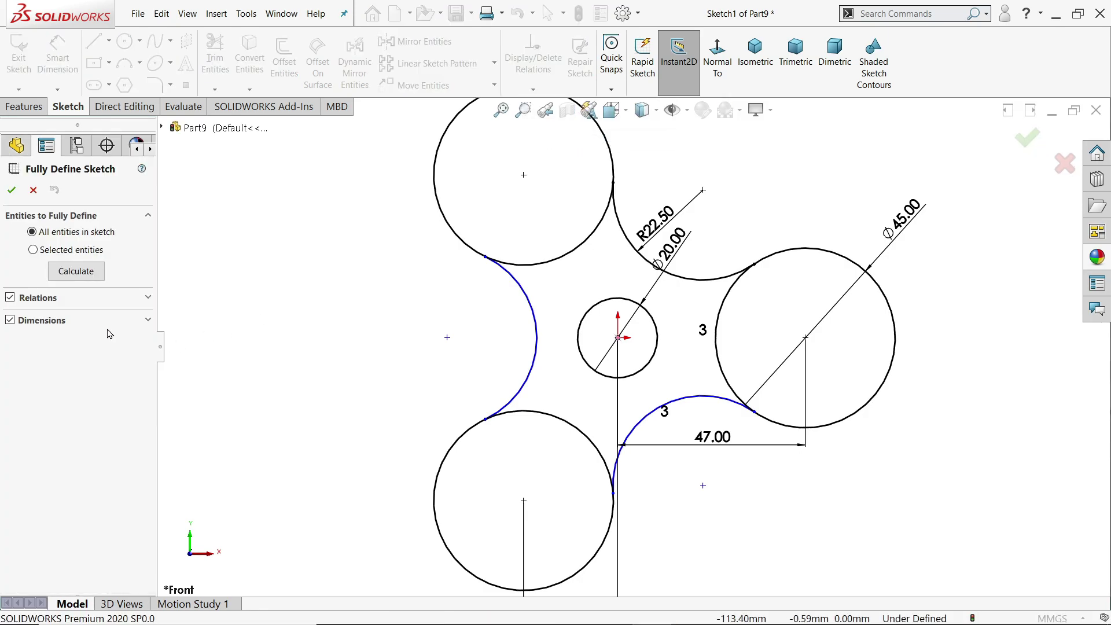
pyautogui.click(33, 250)
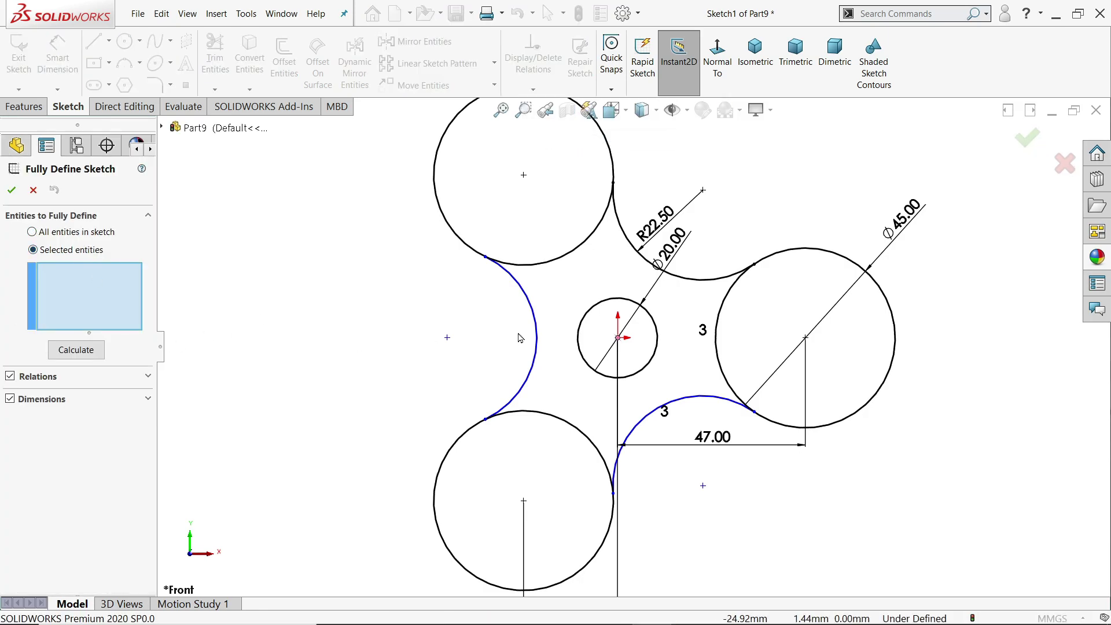
pyautogui.click(534, 354)
pyautogui.click(642, 430)
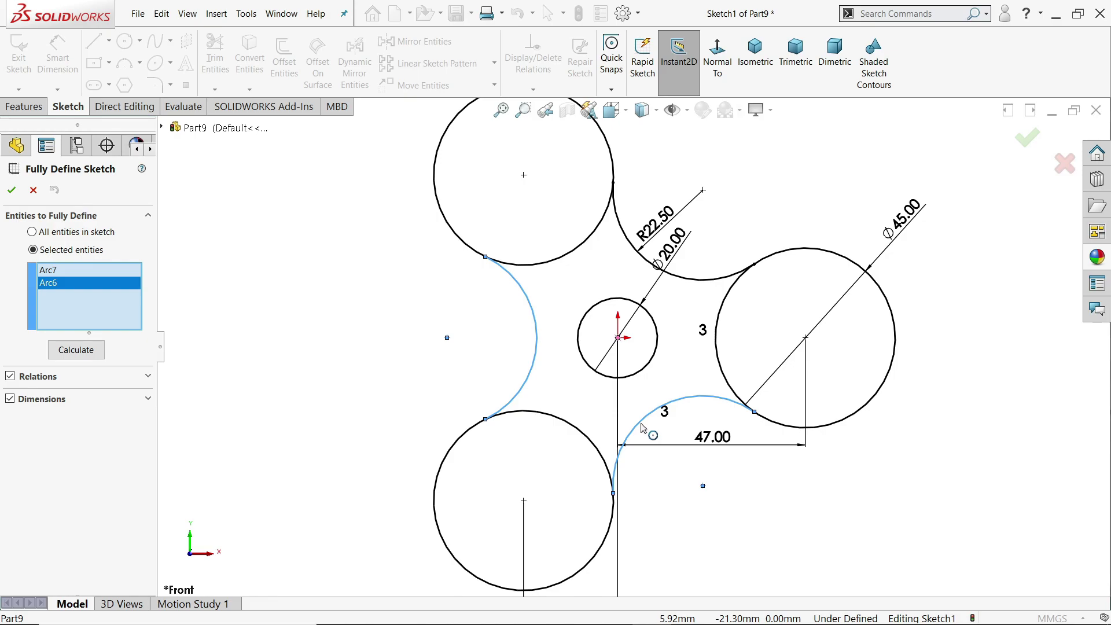
pyautogui.click(59, 350)
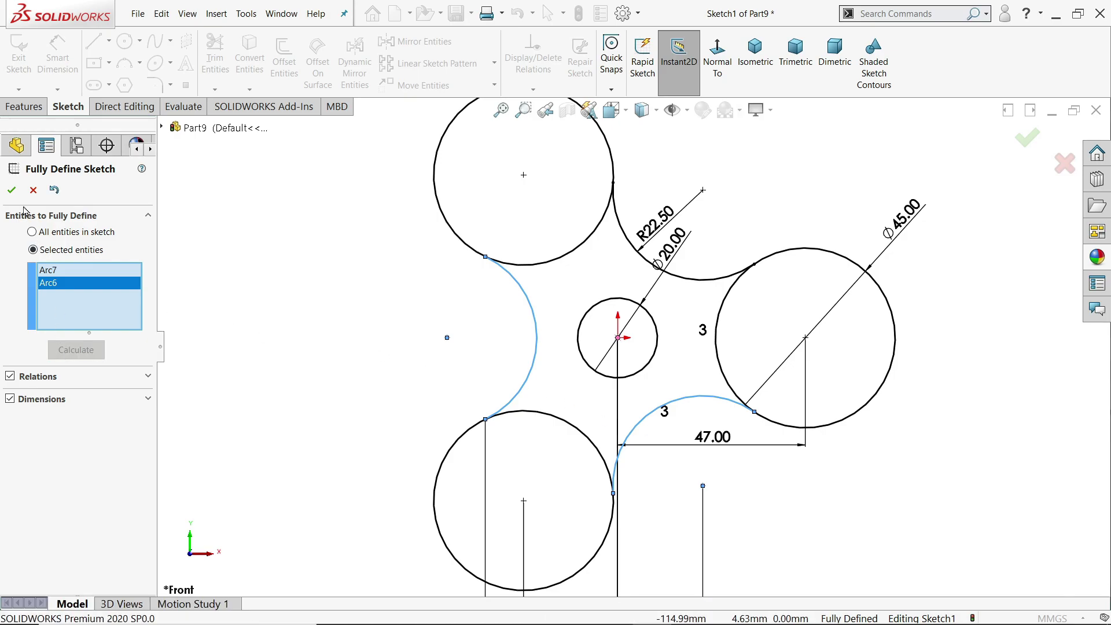
pyautogui.click(11, 190)
# Start a boss extrusion of the sketch using the central region and the three 45 mm circle regions, leaving the 20 mm bore open.
pyautogui.scroll(3, 638, 348)
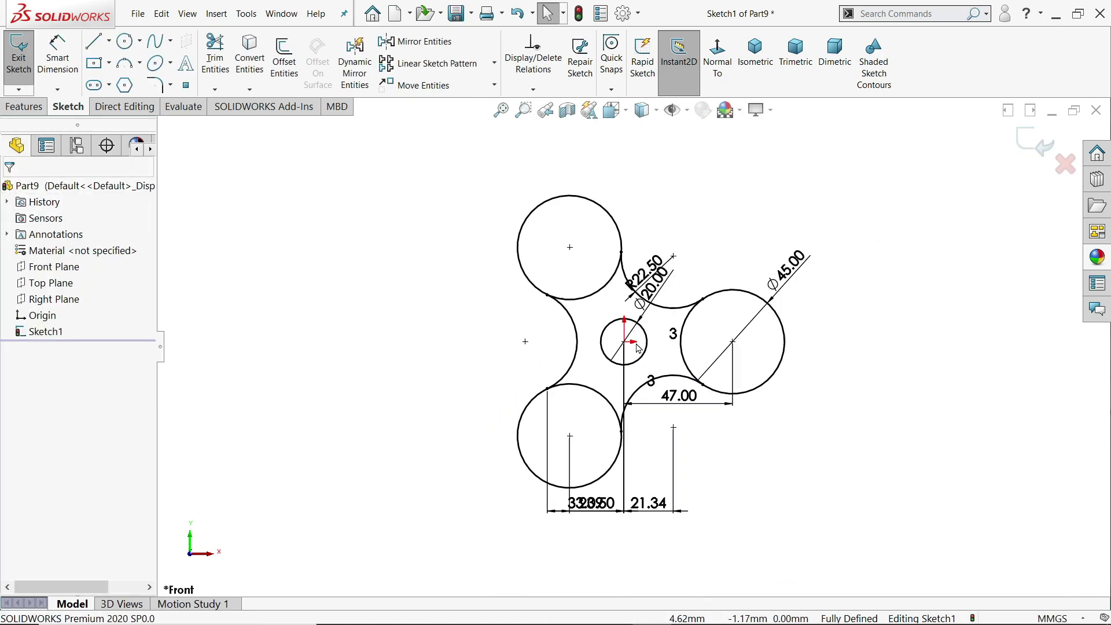
pyautogui.scroll(-2, 636, 345)
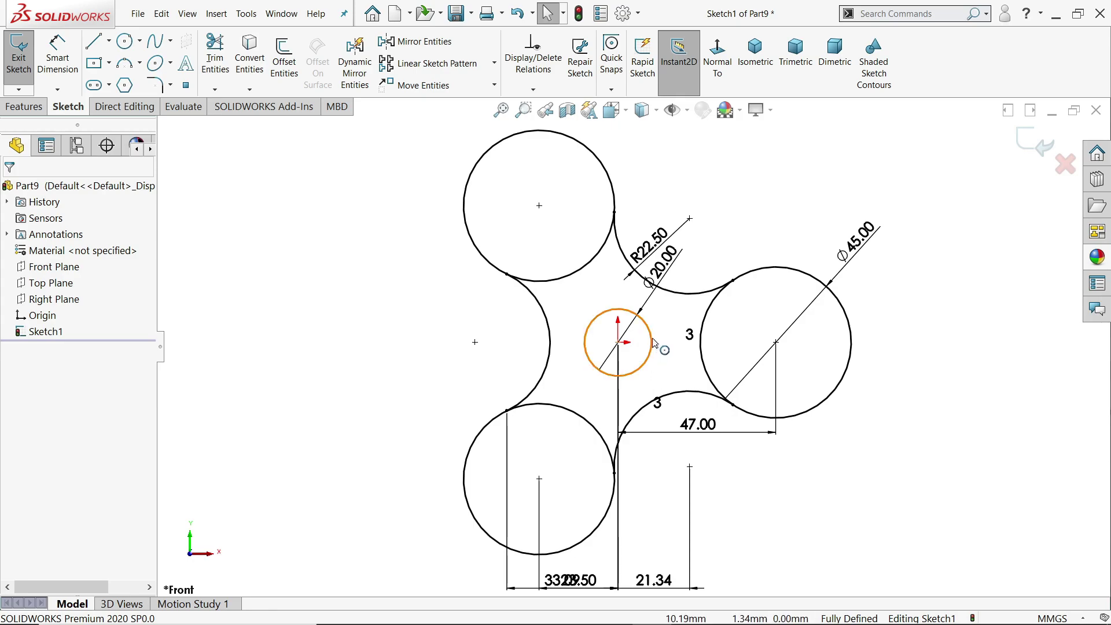
pyautogui.click(23, 107)
pyautogui.click(25, 55)
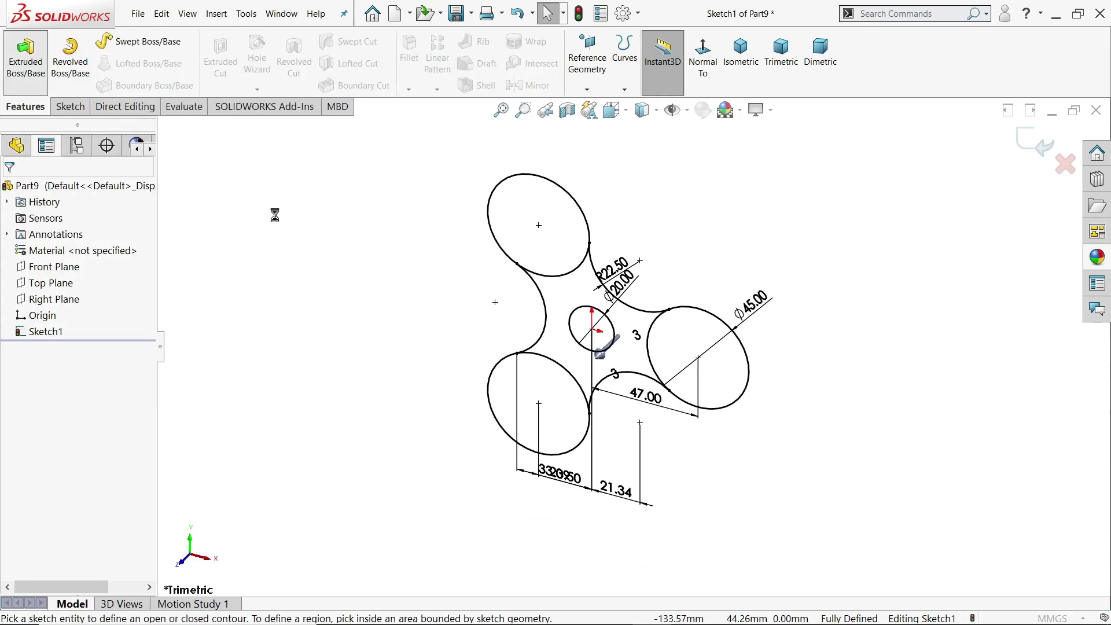
pyautogui.click(570, 313)
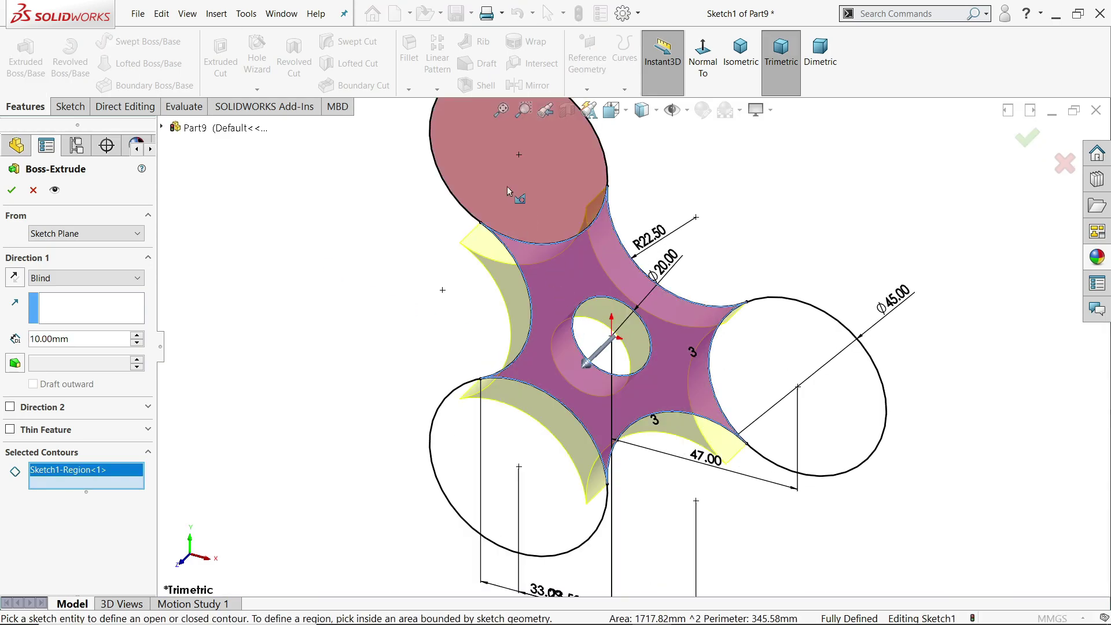
pyautogui.click(509, 191)
pyautogui.click(526, 466)
pyautogui.click(783, 367)
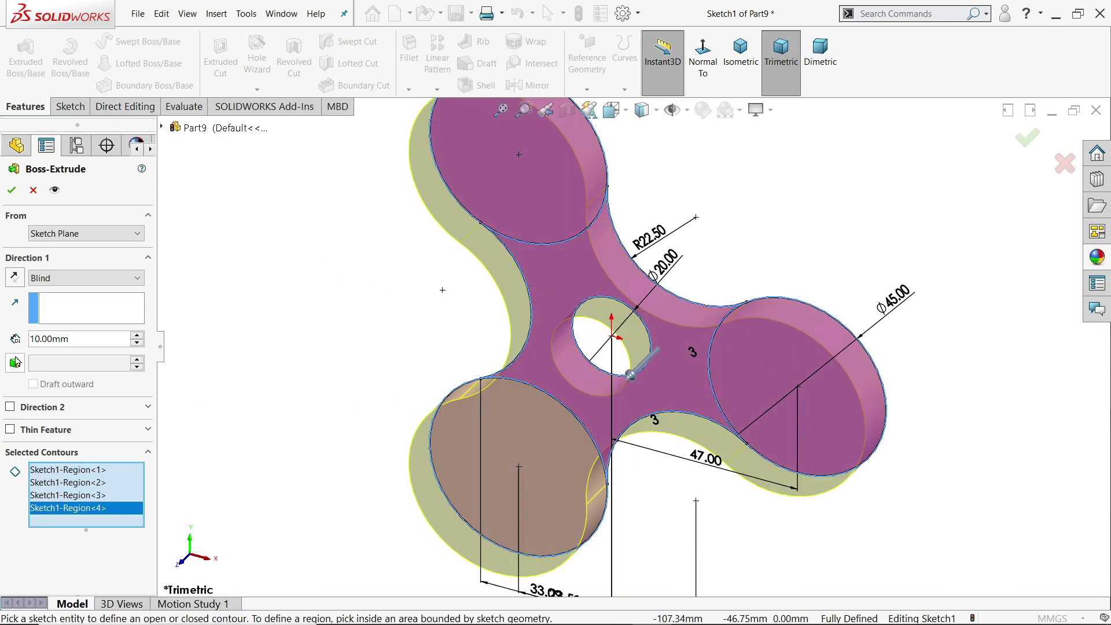
# Set the Blind extrusion depth to 150 mm and create the impeller body in isometric view.
pyautogui.doubleClick(74, 337)
pyautogui.write('150')
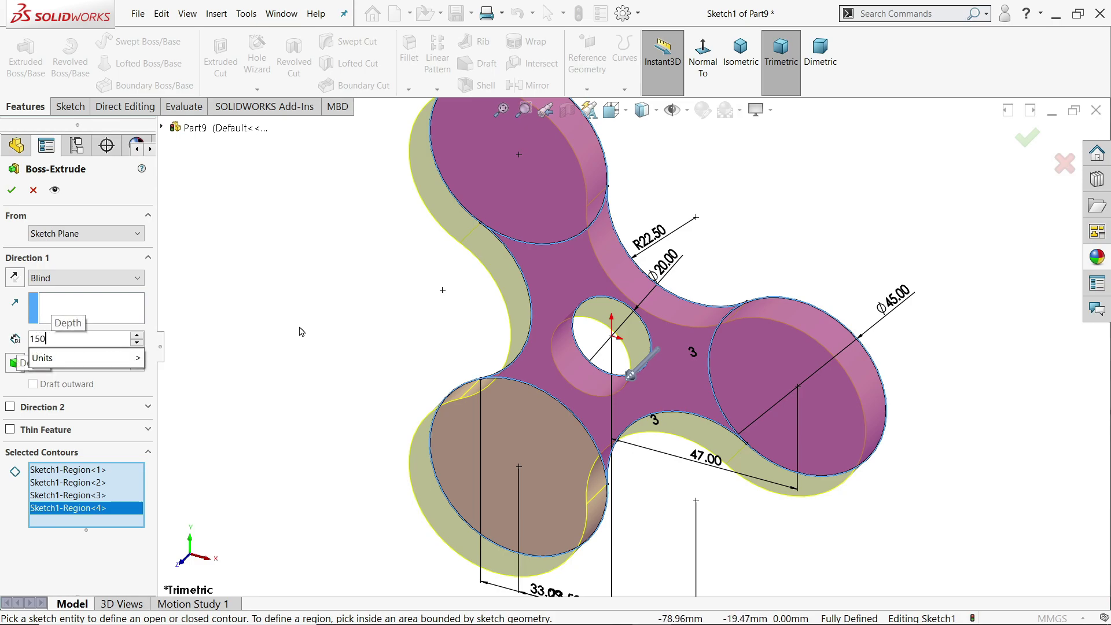
pyautogui.press('Return')
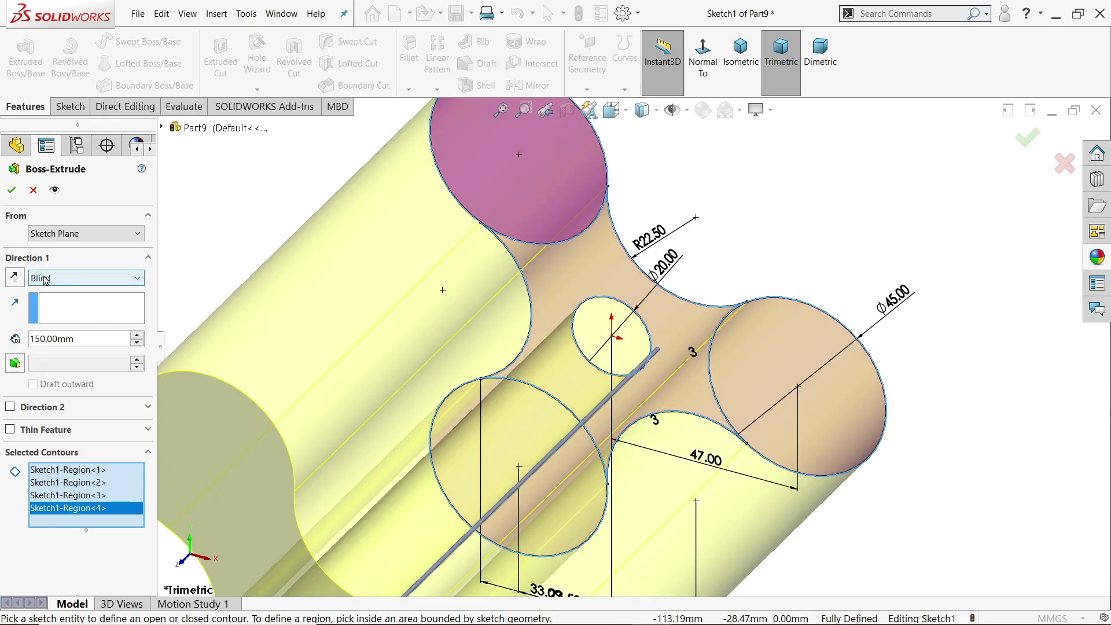
pyautogui.click(45, 279)
pyautogui.click(45, 284)
pyautogui.click(745, 67)
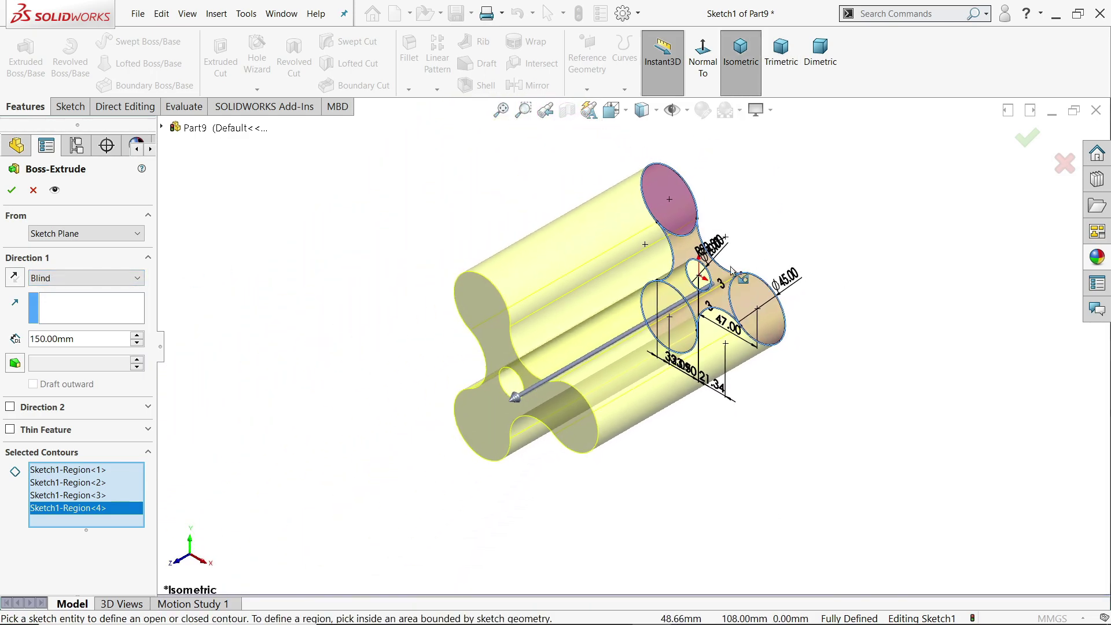
pyautogui.click(12, 189)
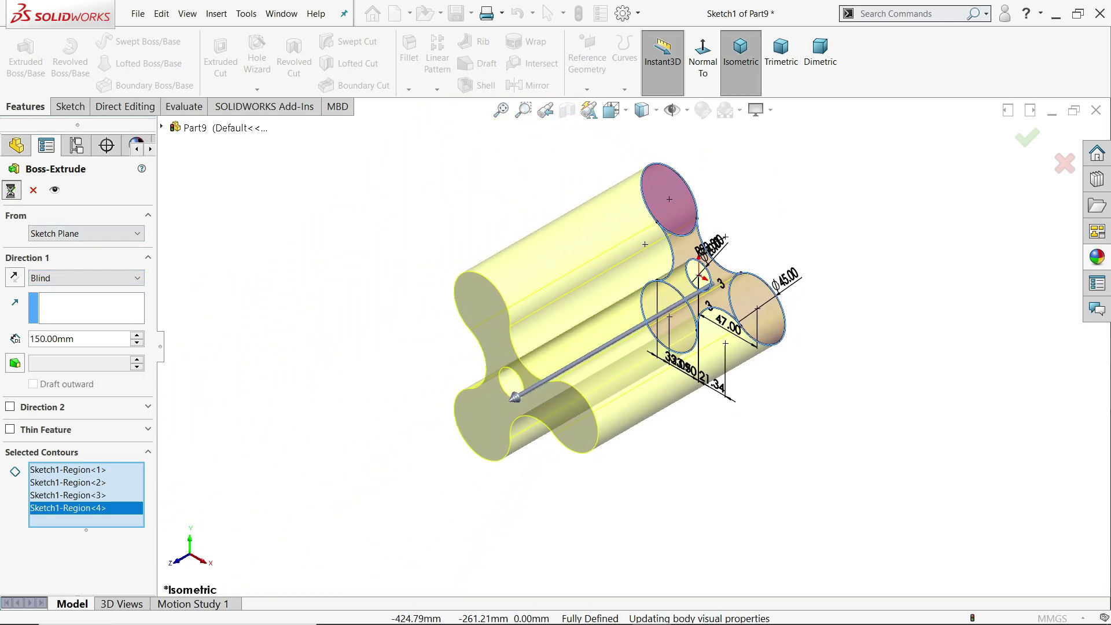
# Apply the brushed brass metal appearance to the impeller body and save the part as 3.impeller in the Root Blower folder.
pyautogui.scroll(-3, 526, 289)
pyautogui.click(770, 110)
pyautogui.click(784, 131)
pyautogui.click(1097, 282)
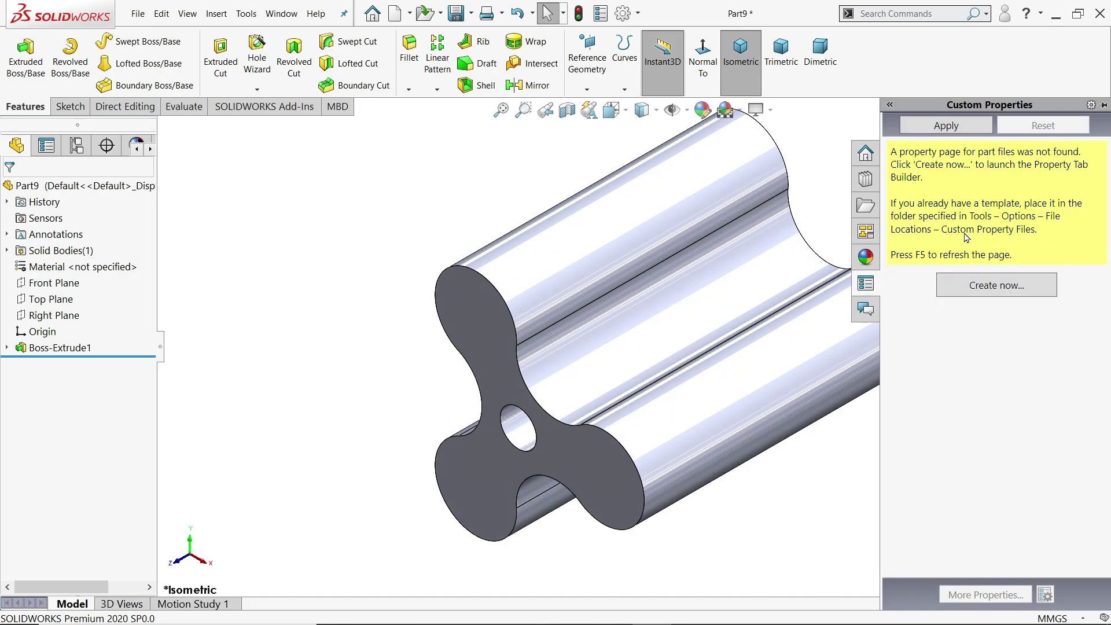
pyautogui.click(868, 259)
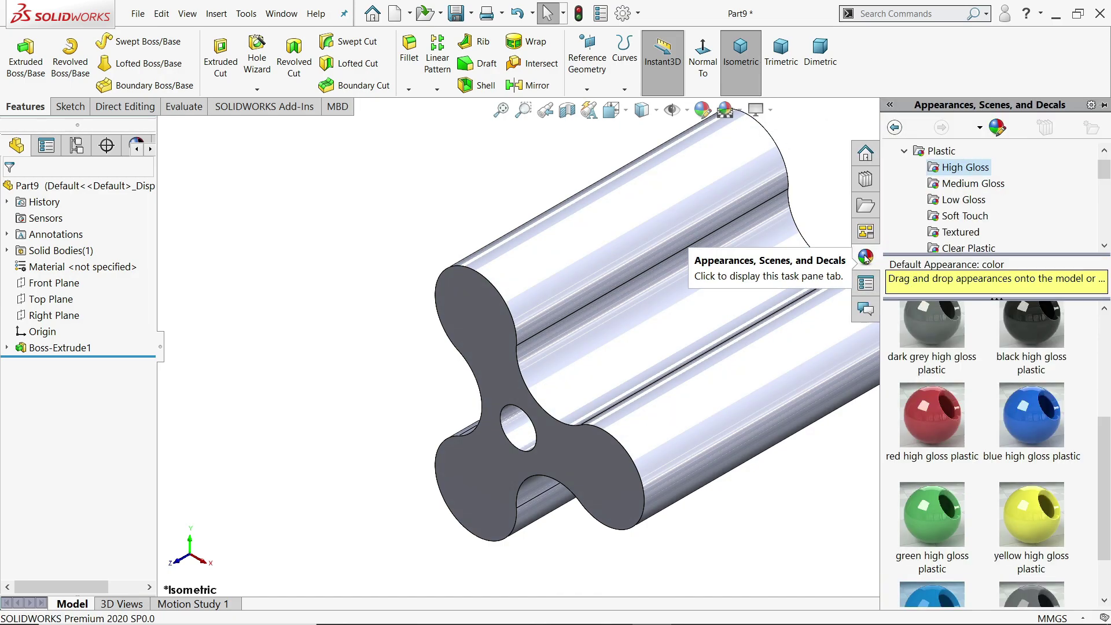
pyautogui.click(904, 152)
pyautogui.click(904, 168)
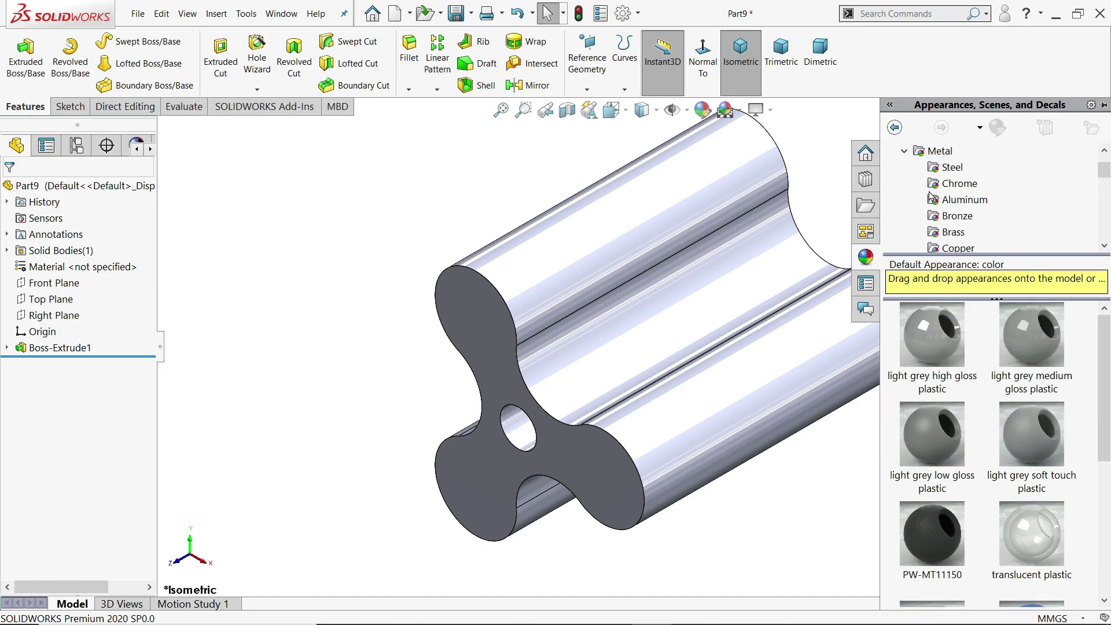
pyautogui.click(952, 232)
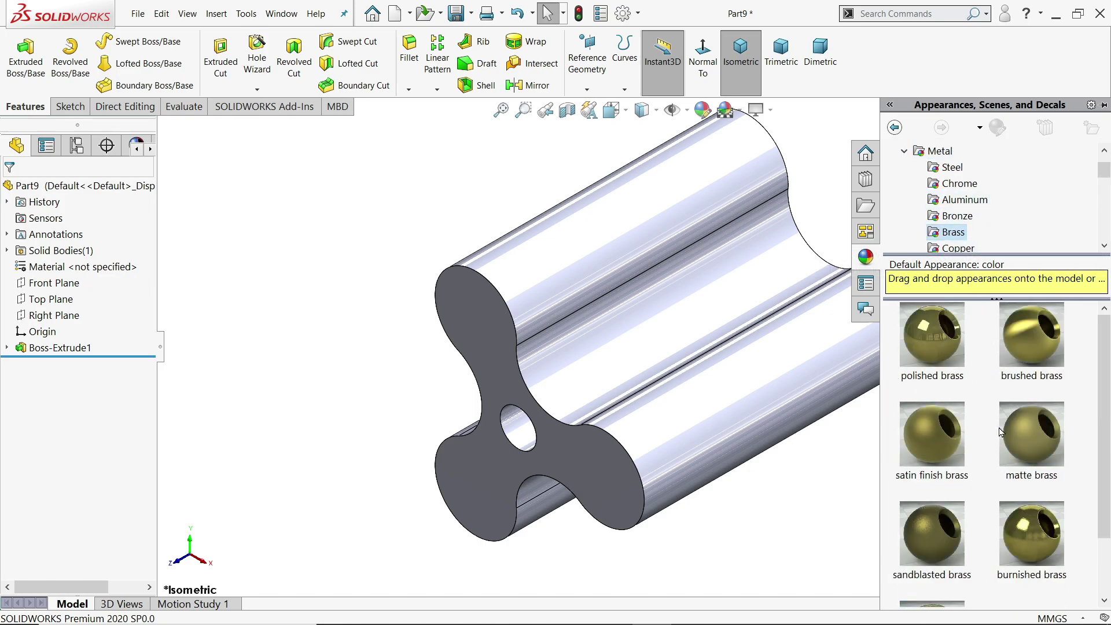
pyautogui.doubleClick(1036, 354)
pyautogui.moveTo(1036, 354)
pyautogui.mouseDown()
pyautogui.moveTo(781, 340)
pyautogui.moveTo(766, 257)
pyautogui.mouseUp()
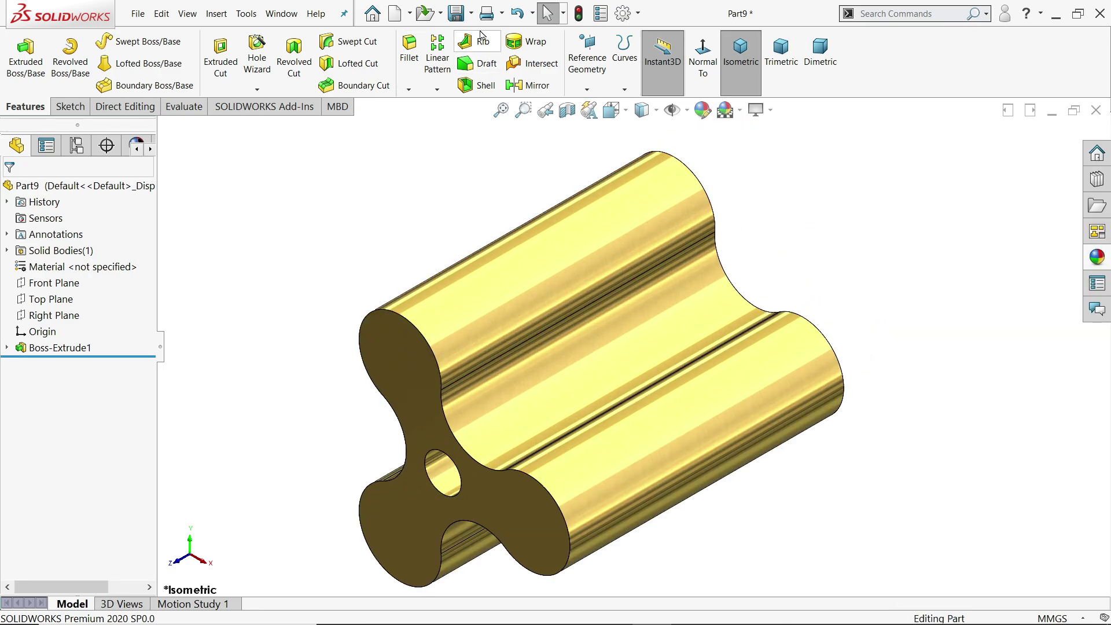
pyautogui.click(457, 14)
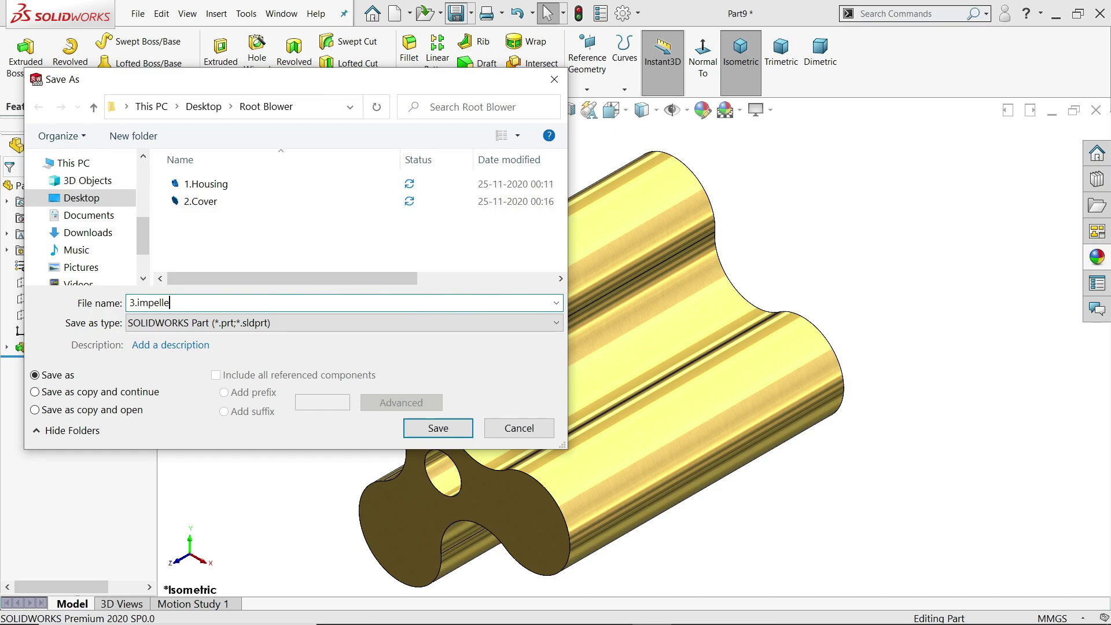
pyautogui.click(438, 428)
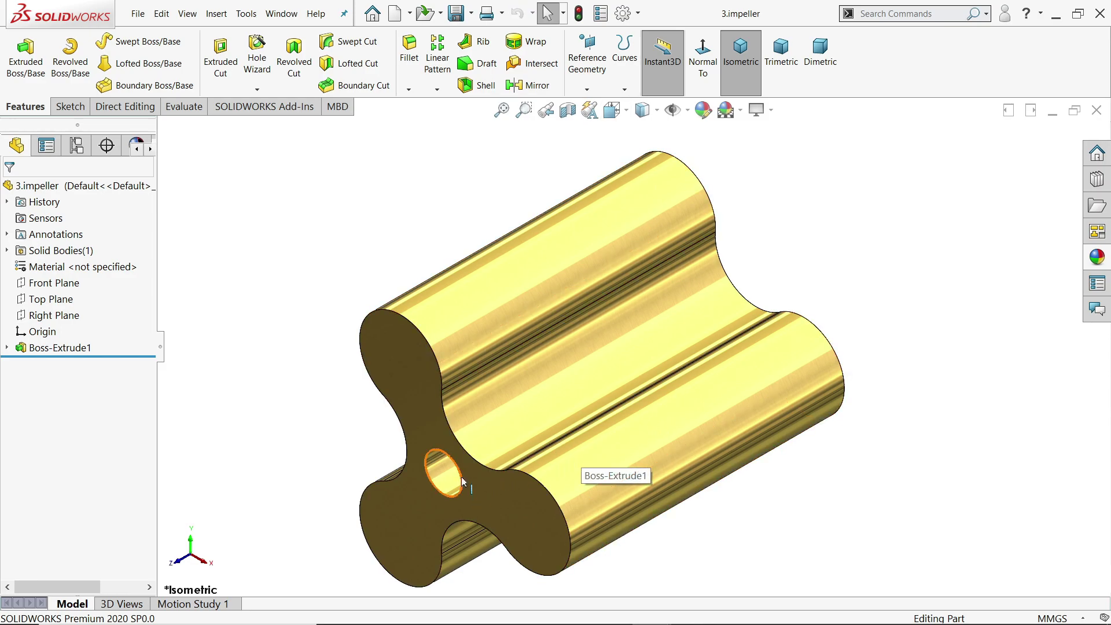
# Start a sketch on the impeller's front end face around the central bore.
pyautogui.scroll(-3, 463, 506)
pyautogui.click(514, 445)
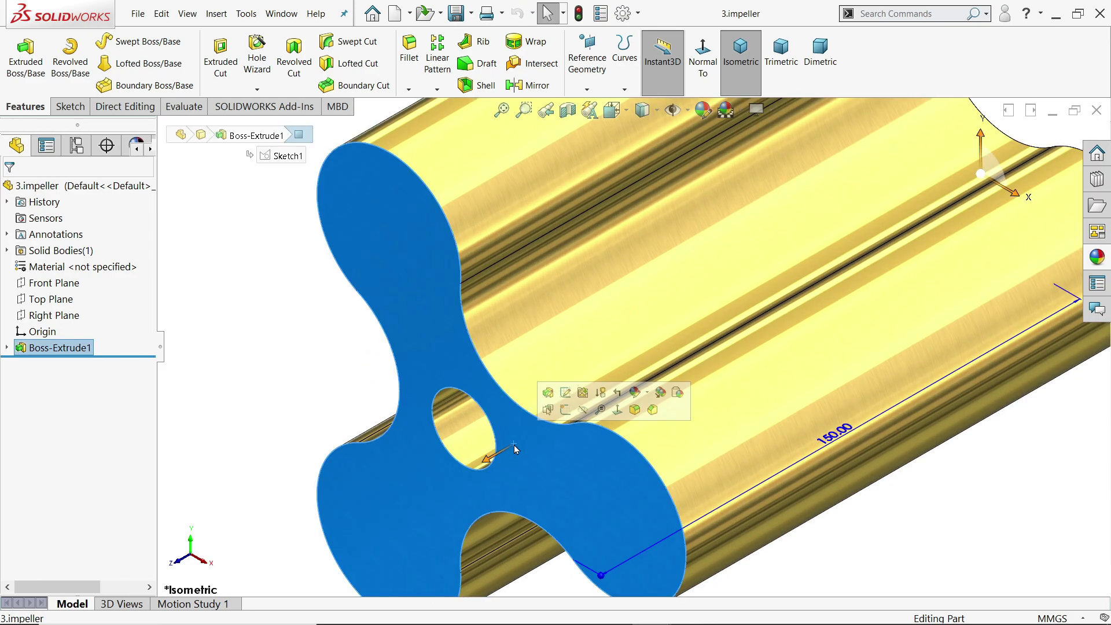
pyautogui.click(565, 412)
pyautogui.scroll(-5, 629, 357)
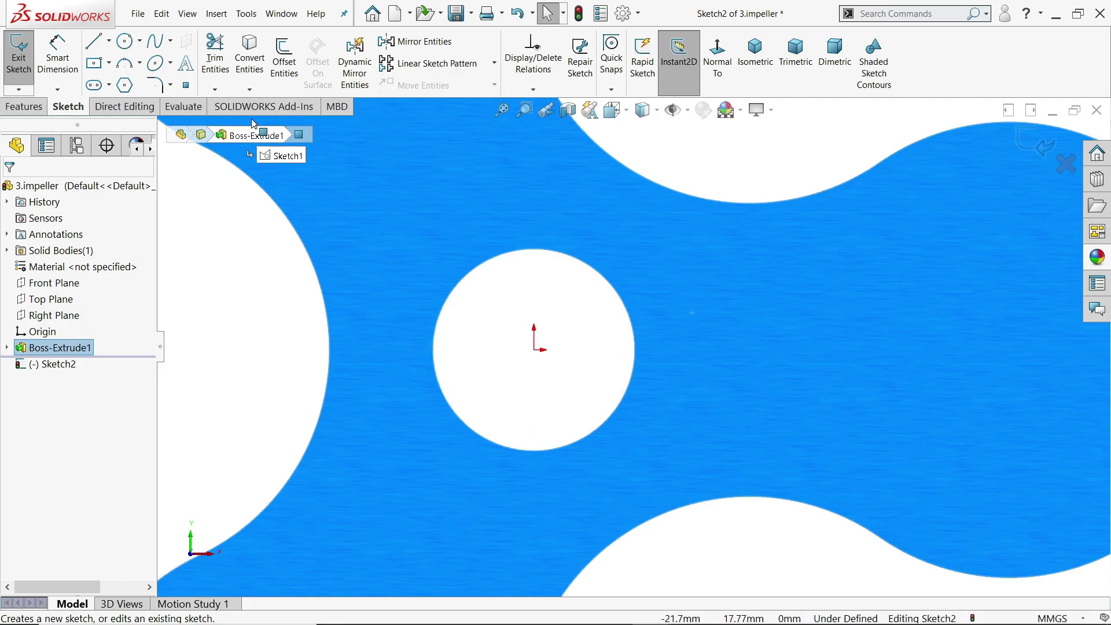
pyautogui.click(94, 62)
pyautogui.scroll(-2, 578, 333)
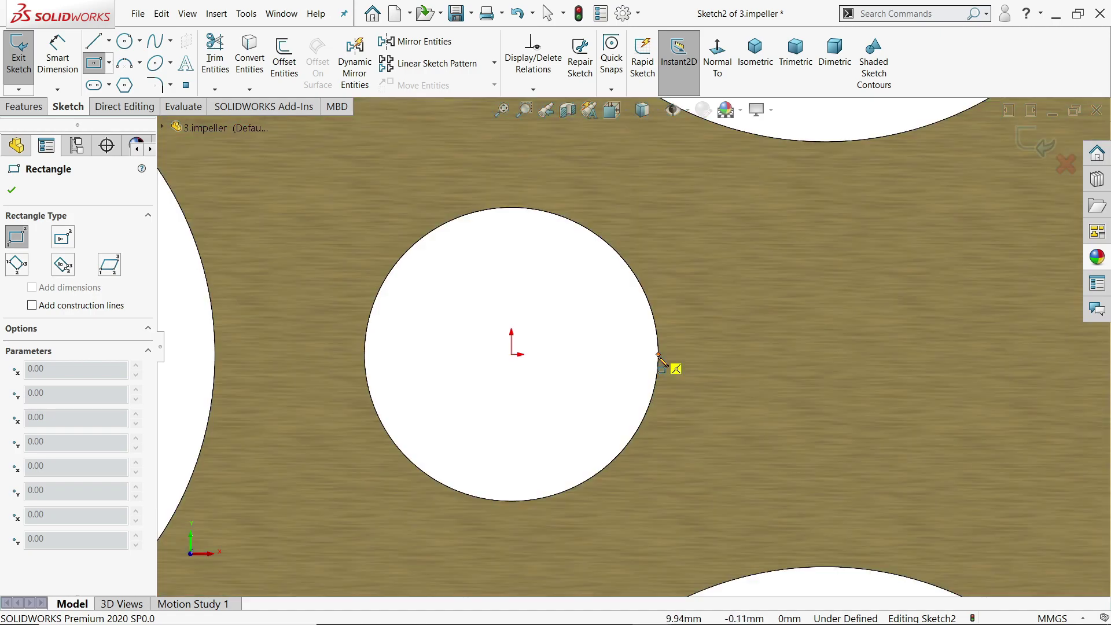
pyautogui.click(658, 354)
pyautogui.scroll(-2, 706, 325)
pyautogui.press('Escape')
pyautogui.press('Escape')
# Sketch a 4 x 4 mm center rectangle centred on the bore's edge, horizontally level with the origin.
pyautogui.click(109, 63)
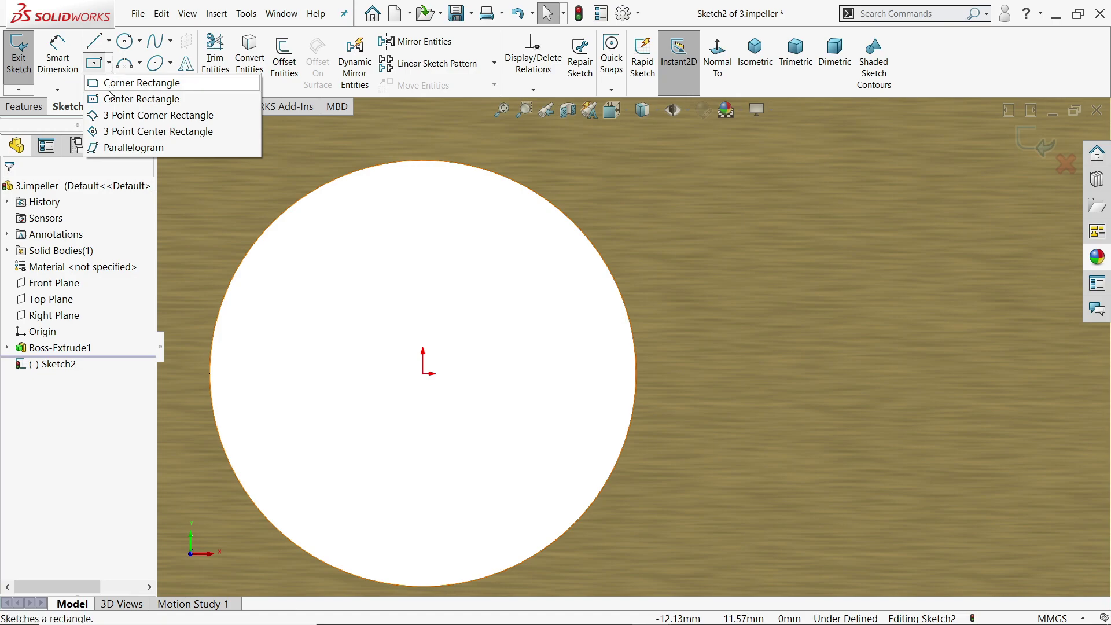
pyautogui.click(134, 100)
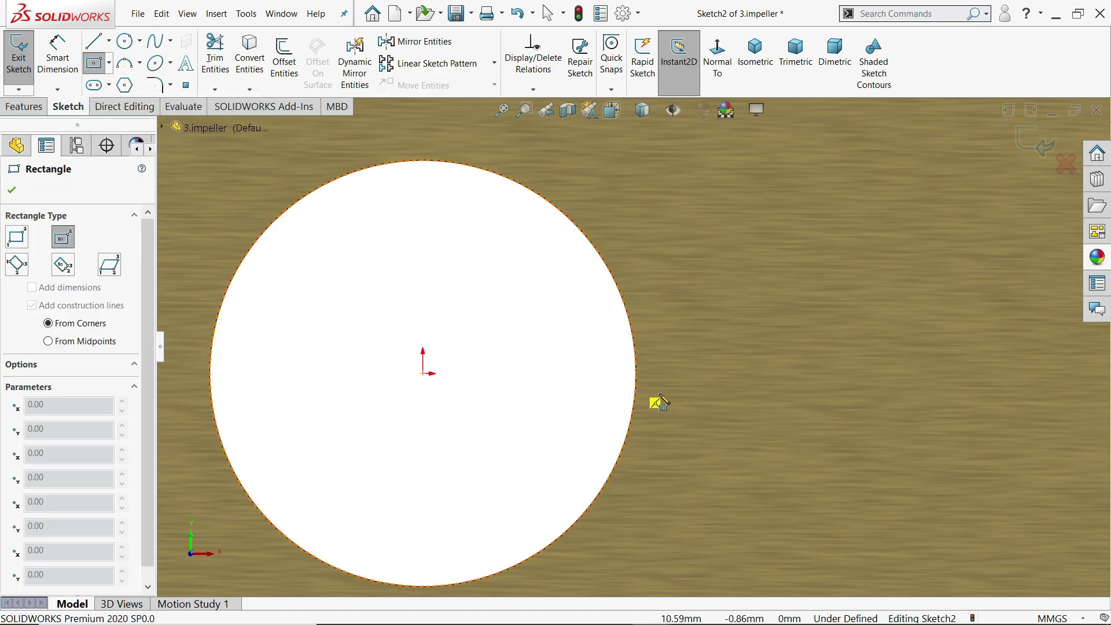
pyautogui.click(637, 374)
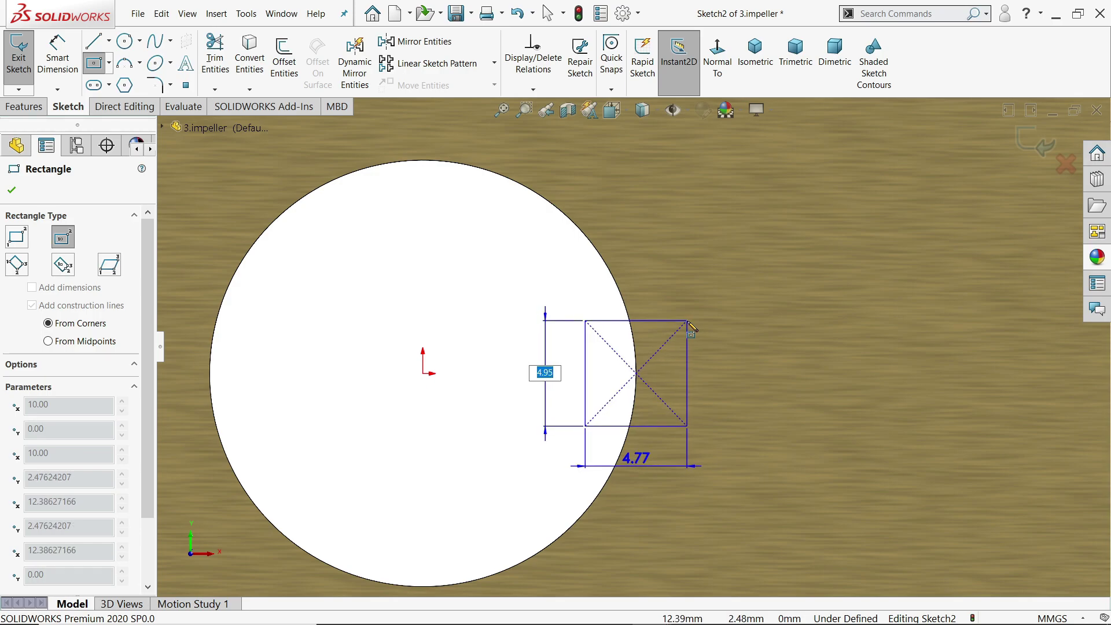
pyautogui.write('4')
pyautogui.press('Tab')
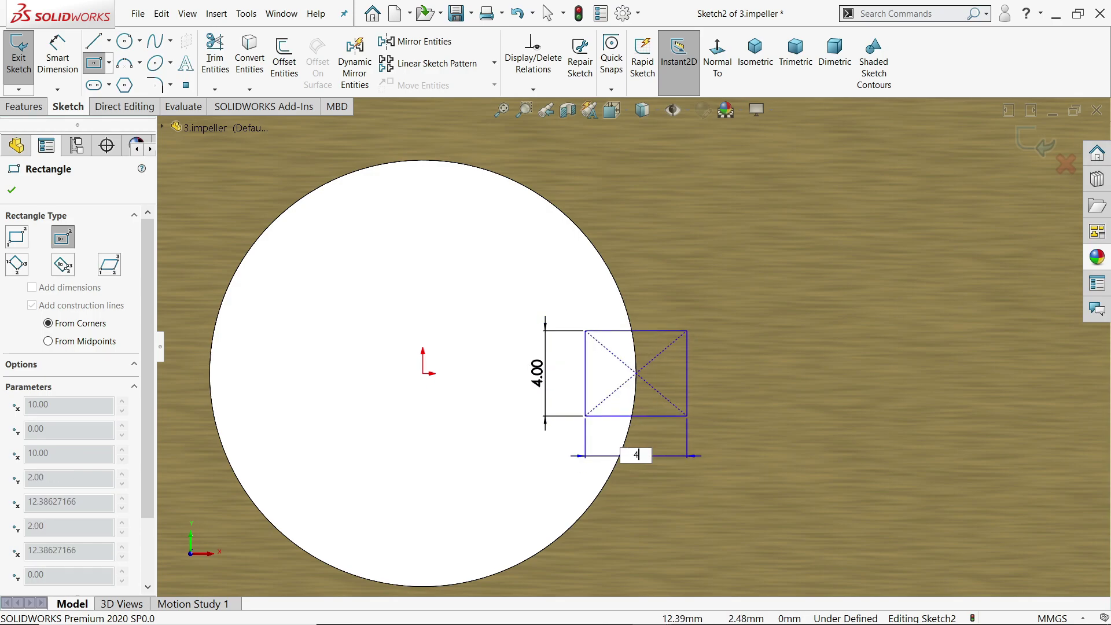
pyautogui.press('Return')
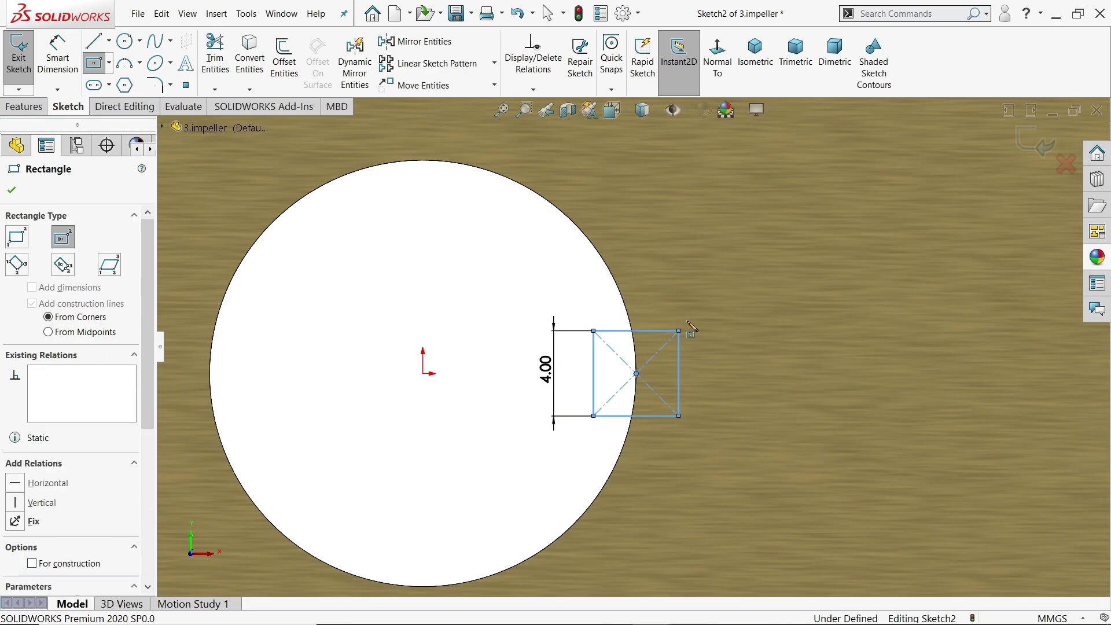
pyautogui.click(12, 193)
# Extrude-cut the 4 mm square Through All to form a slot along the impeller's bore.
pyautogui.click(34, 110)
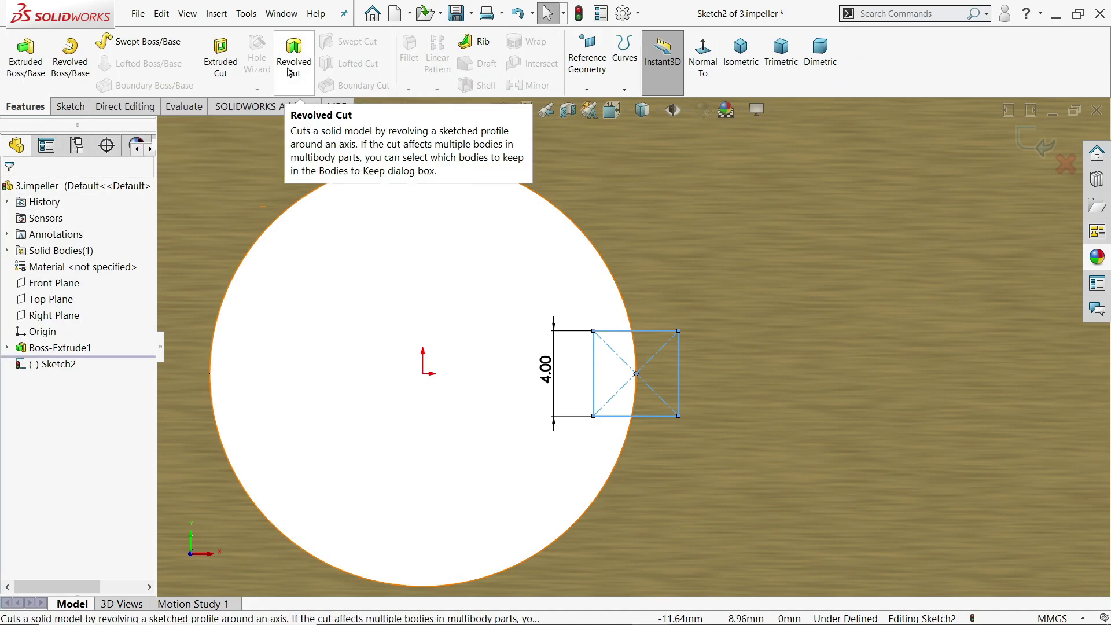
pyautogui.click(218, 68)
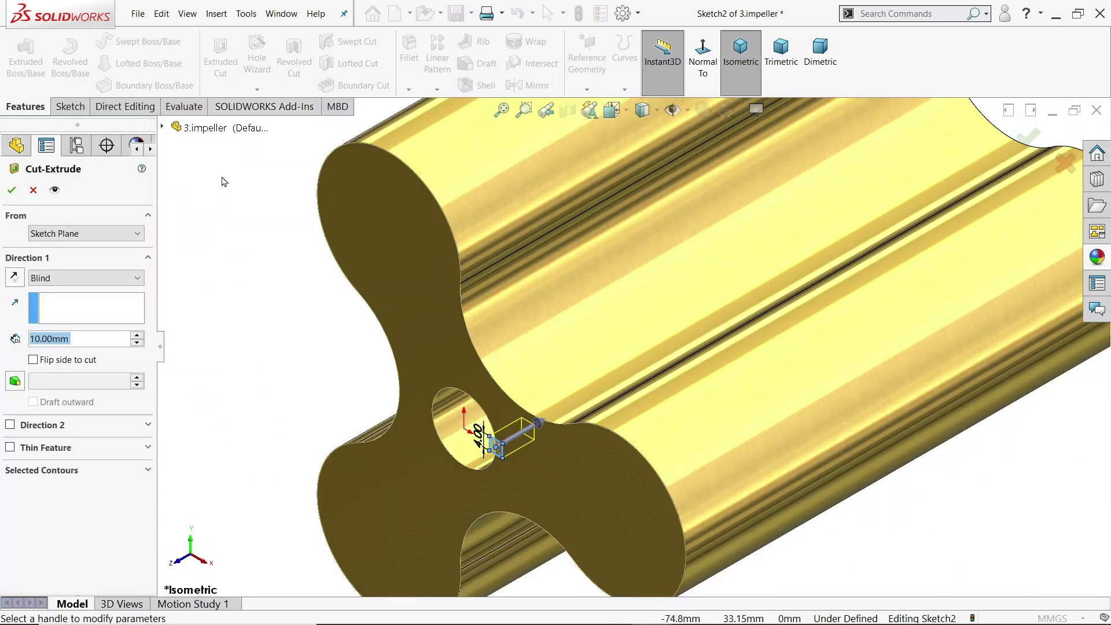
pyautogui.click(45, 279)
pyautogui.click(58, 305)
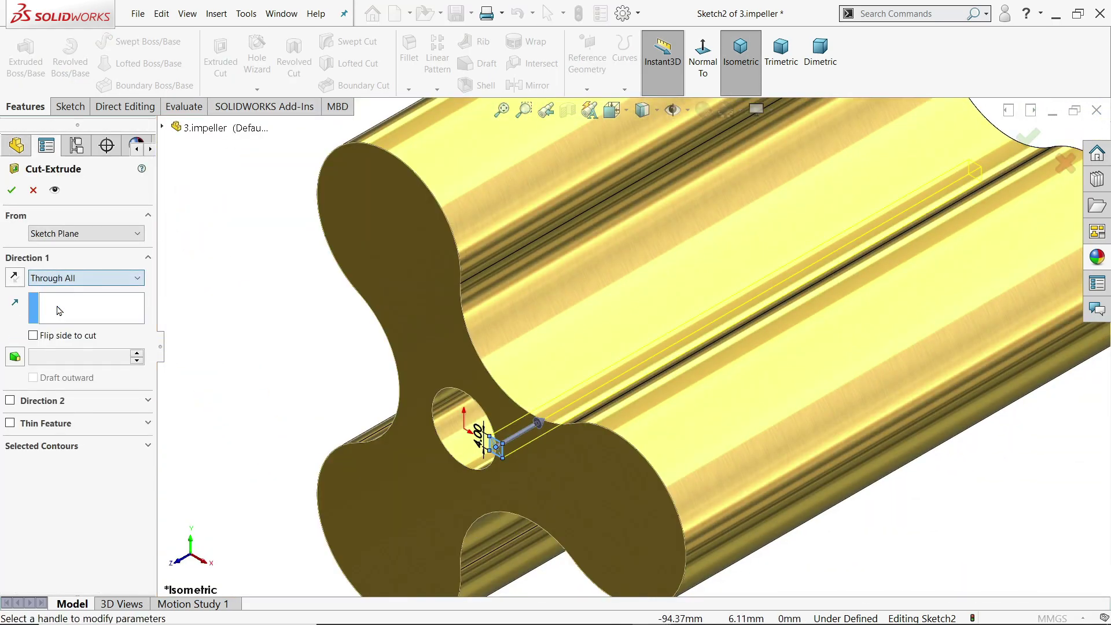
pyautogui.click(11, 190)
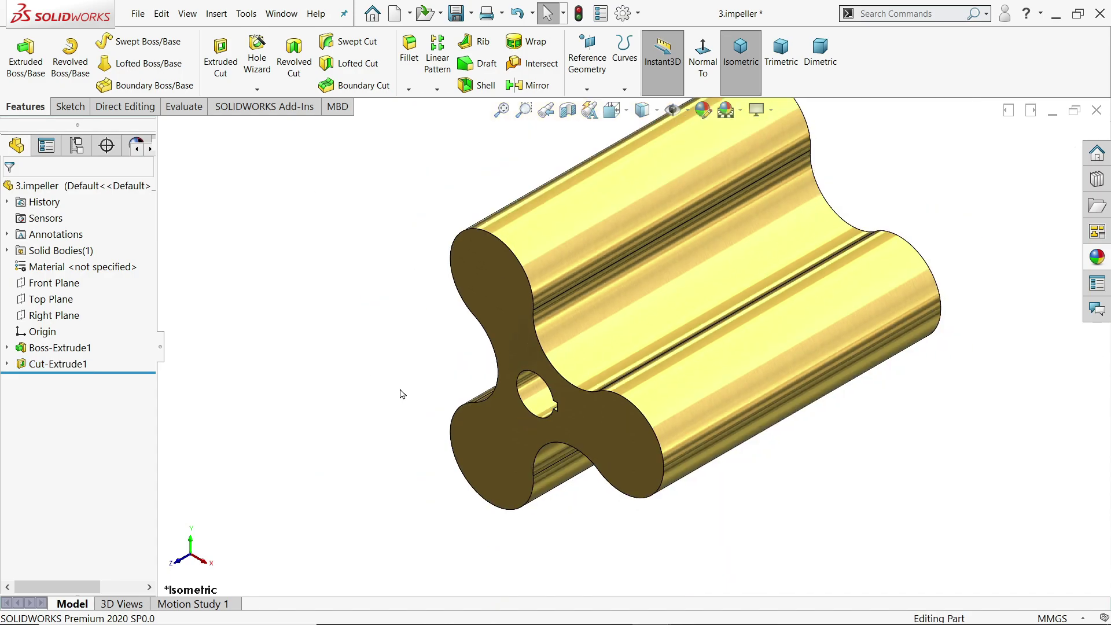
# Circular-pattern the square slot cut about the bore's circular edge with 5 equally spaced instances over 360 degrees.
pyautogui.moveTo(402, 394); pyautogui.dragTo(478, 364, button='middle')
pyautogui.scroll(-5, 581, 367)
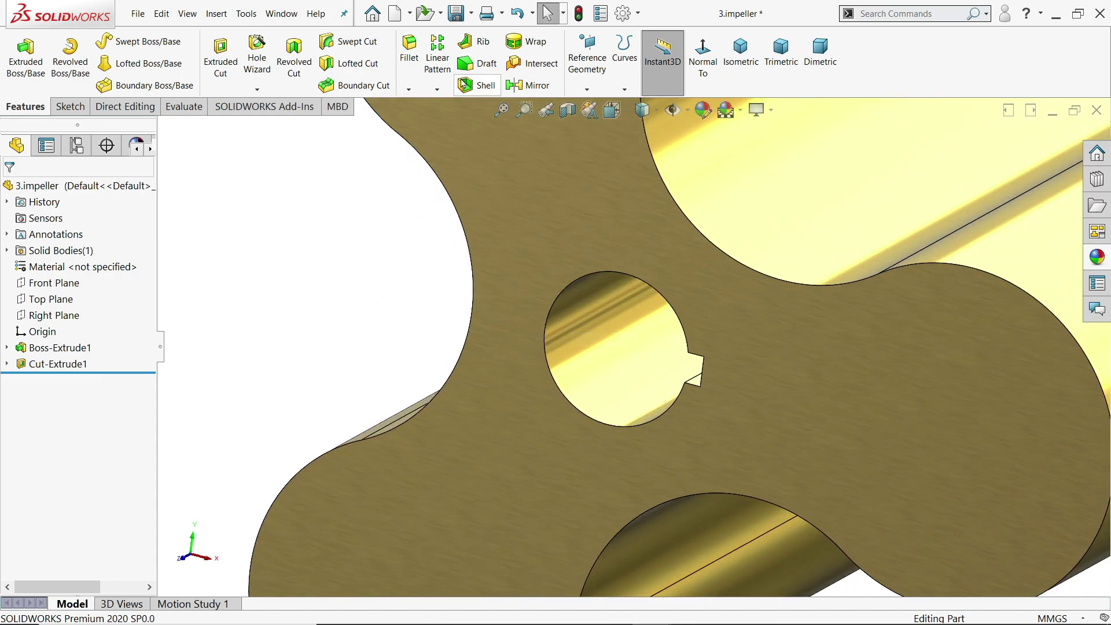
pyautogui.click(437, 89)
pyautogui.click(453, 123)
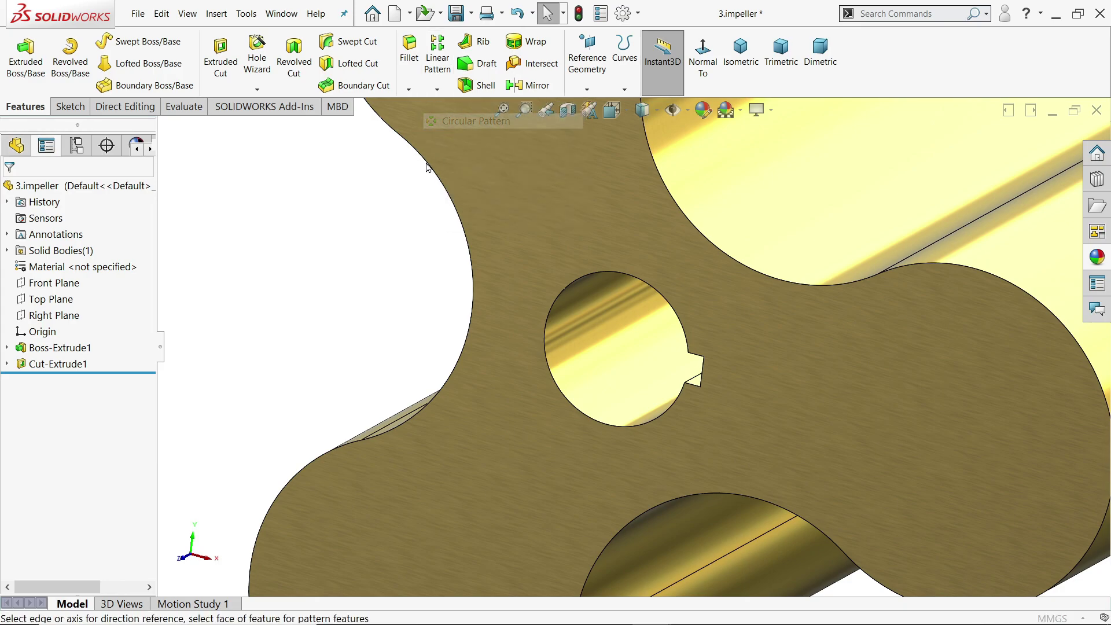
pyautogui.click(57, 243)
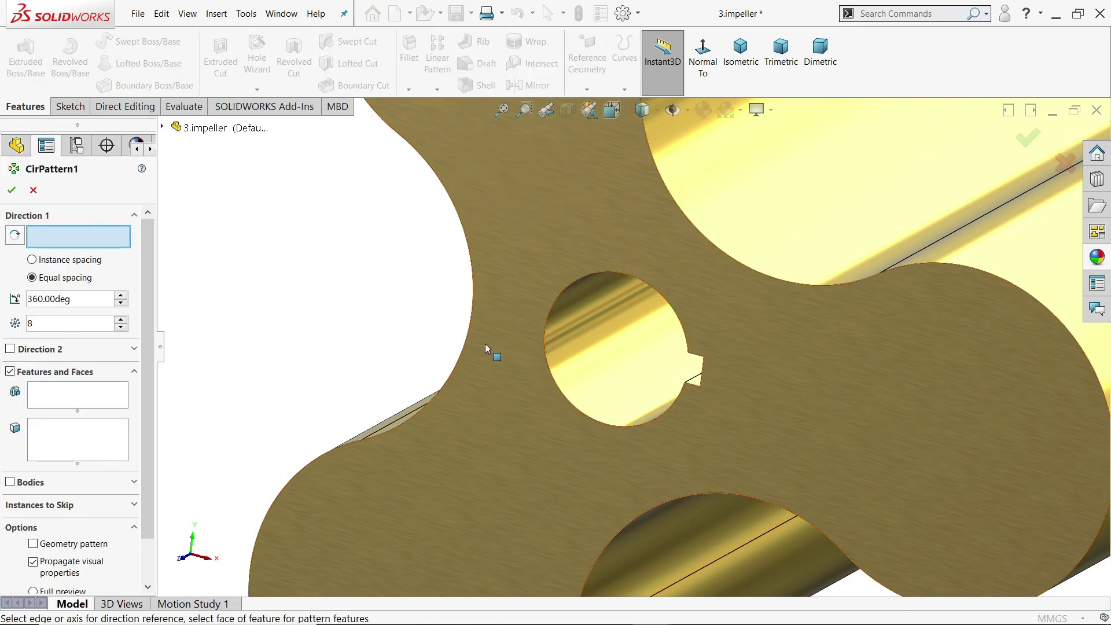
pyautogui.scroll(1, 578, 365)
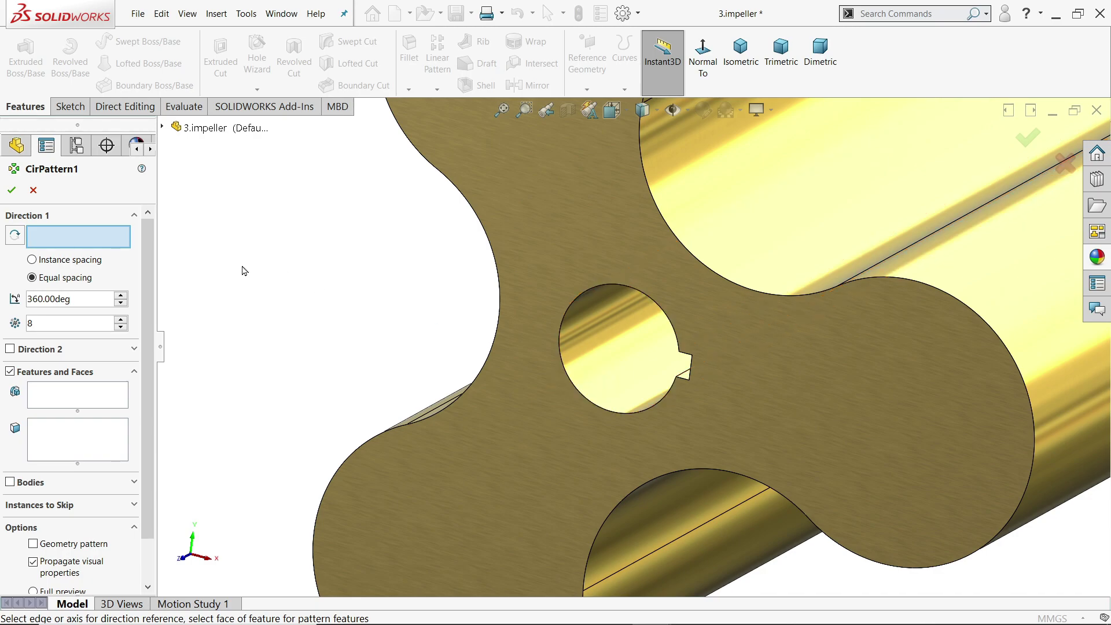
pyautogui.click(562, 360)
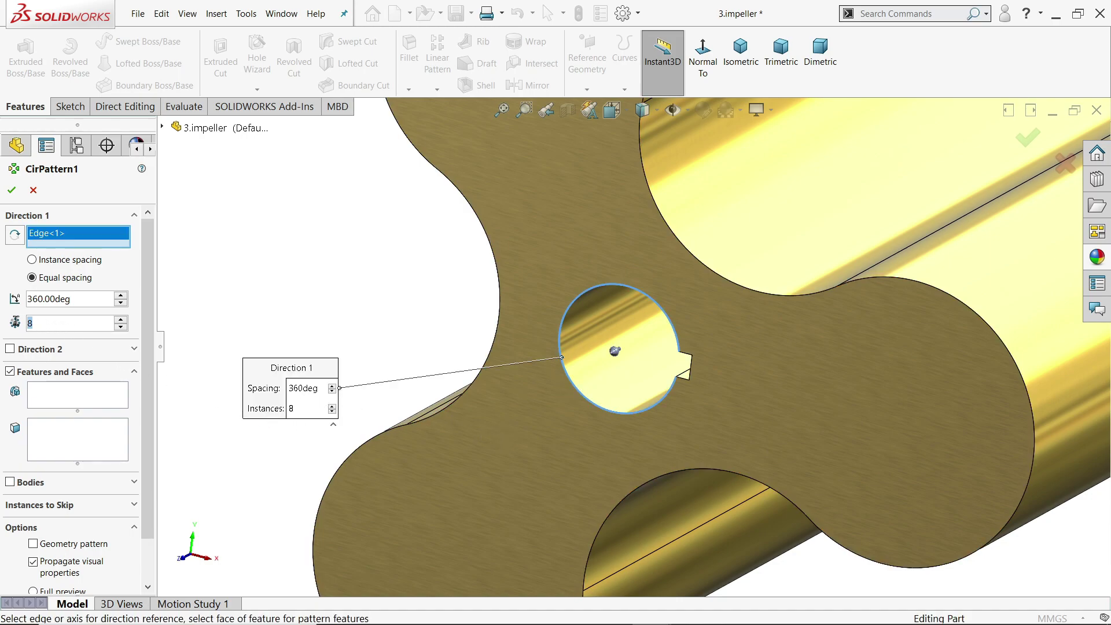
pyautogui.write('5')
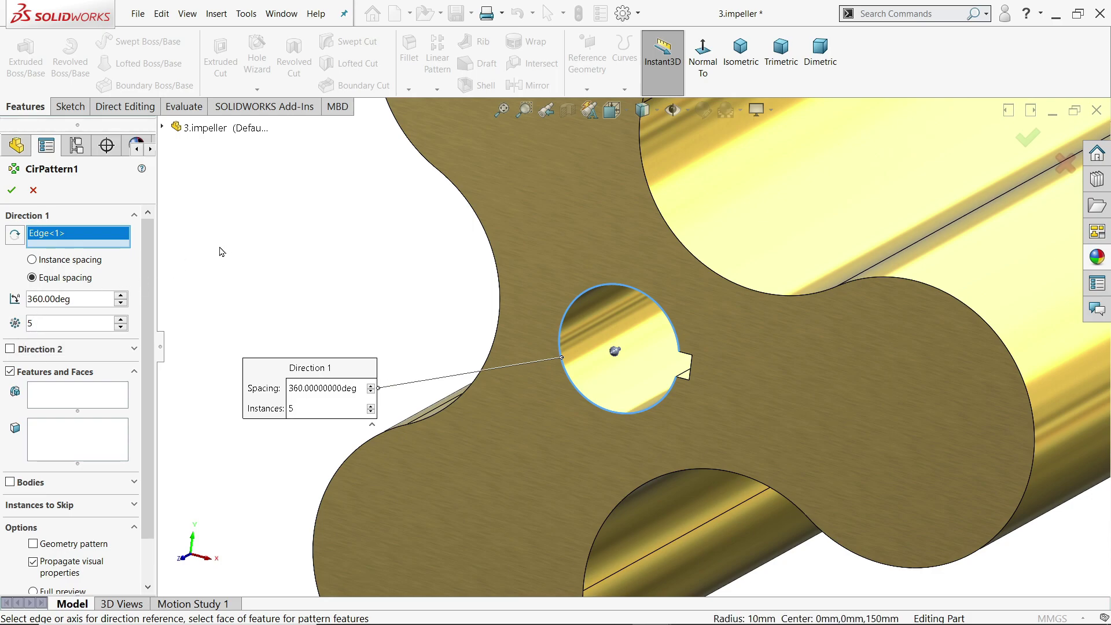
pyautogui.click(68, 397)
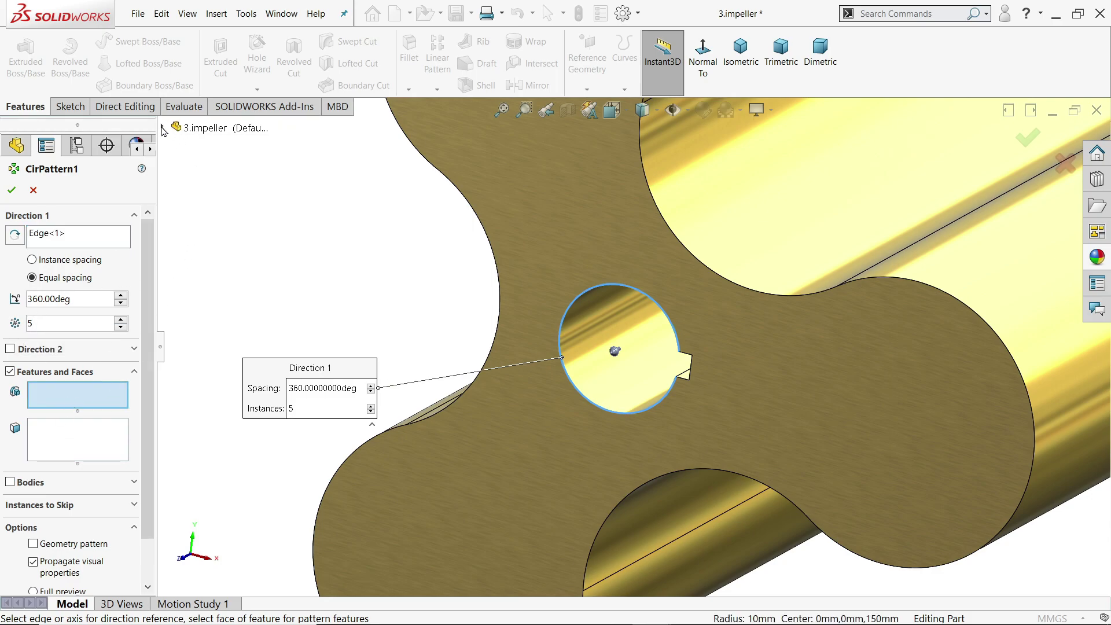
pyautogui.click(226, 305)
pyautogui.moveTo(330, 315); pyautogui.dragTo(453, 233, button='middle')
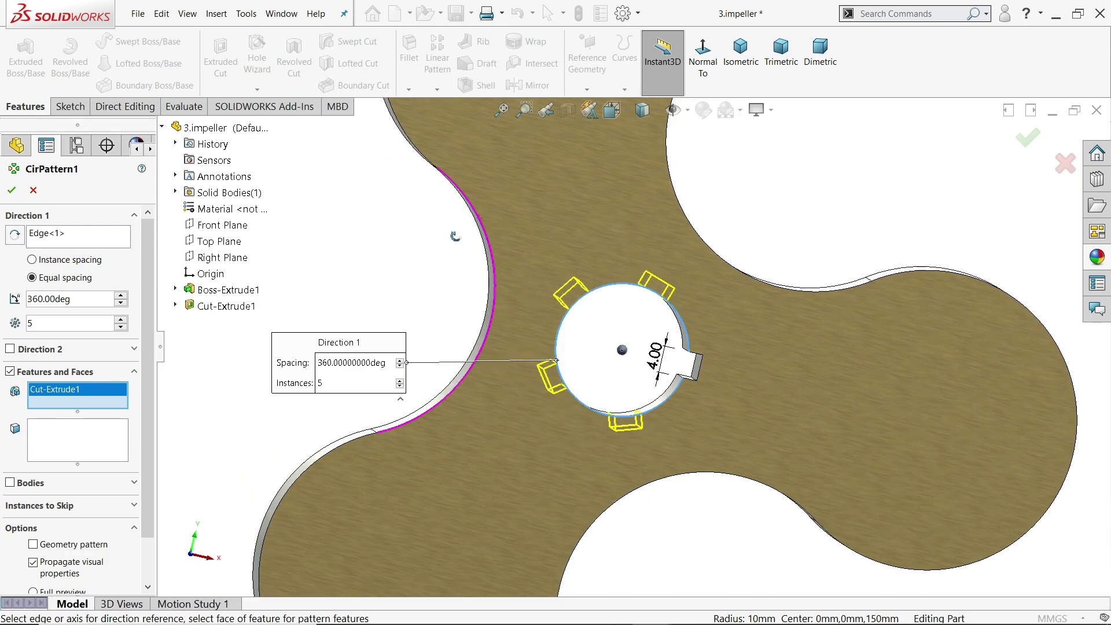
# Apply the circular pattern of five equally spaced keyway cuts over 360 degrees around the impeller's bore and save the part.
pyautogui.click(17, 195)
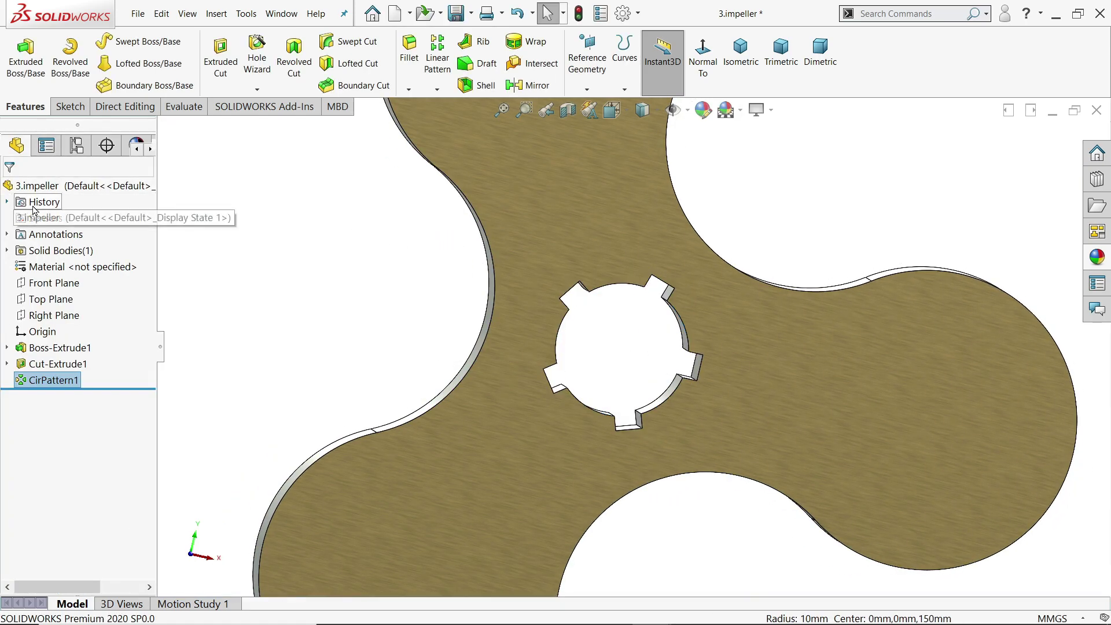
pyautogui.moveTo(371, 300); pyautogui.dragTo(488, 15, button='middle')
pyautogui.click(456, 12)
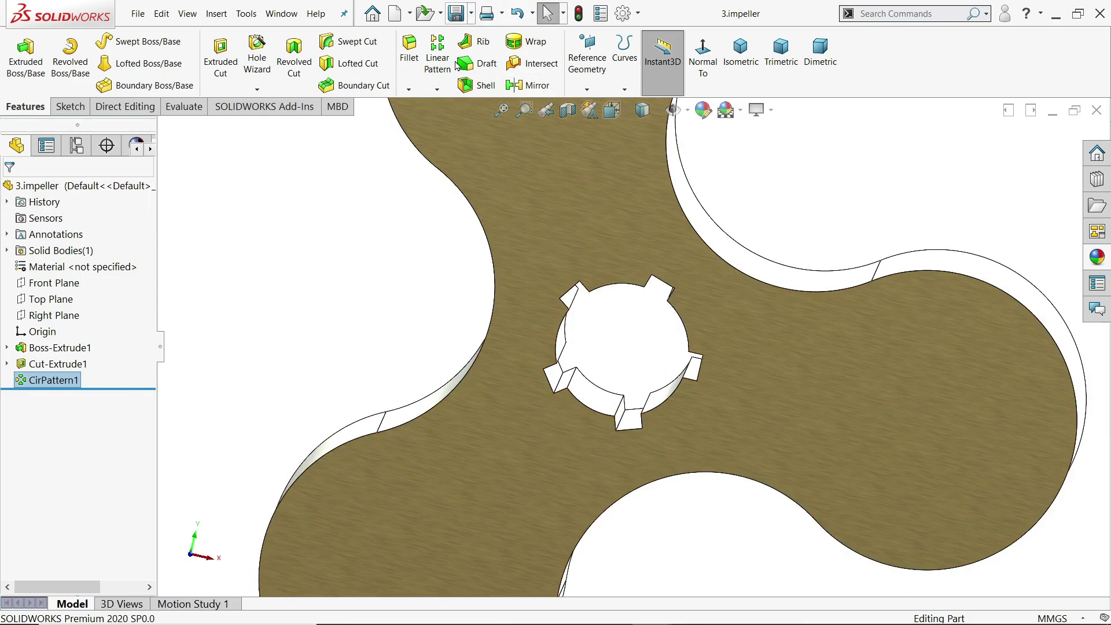
pyautogui.moveTo(446, 228); pyautogui.dragTo(416, 267, button='middle')
pyautogui.scroll(-3, 387, 280)
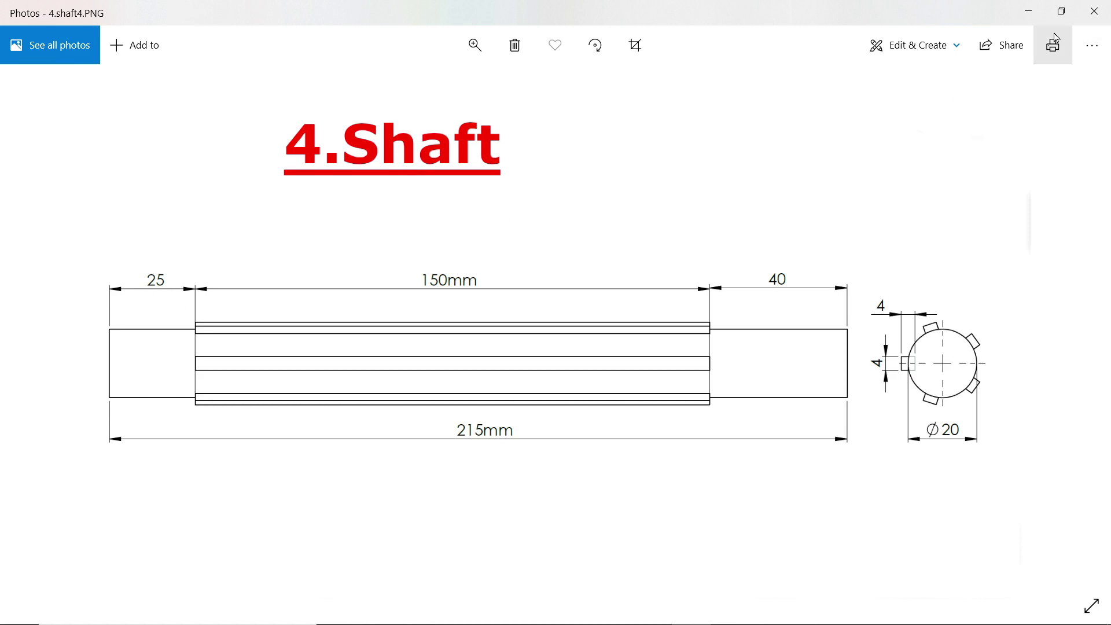
# Return from the shaft drawing to the empty SOLIDWORKS part and sketch a 20 mm diameter circle at the origin on the Front Plane.
pyautogui.click(1028, 11)
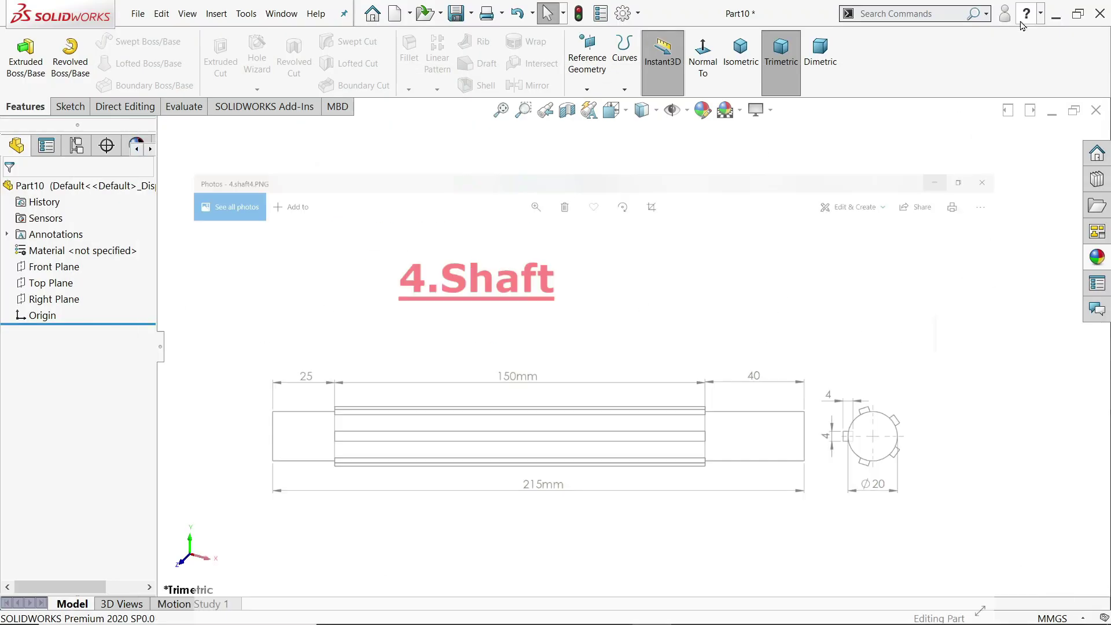
pyautogui.click(52, 266)
pyautogui.click(60, 247)
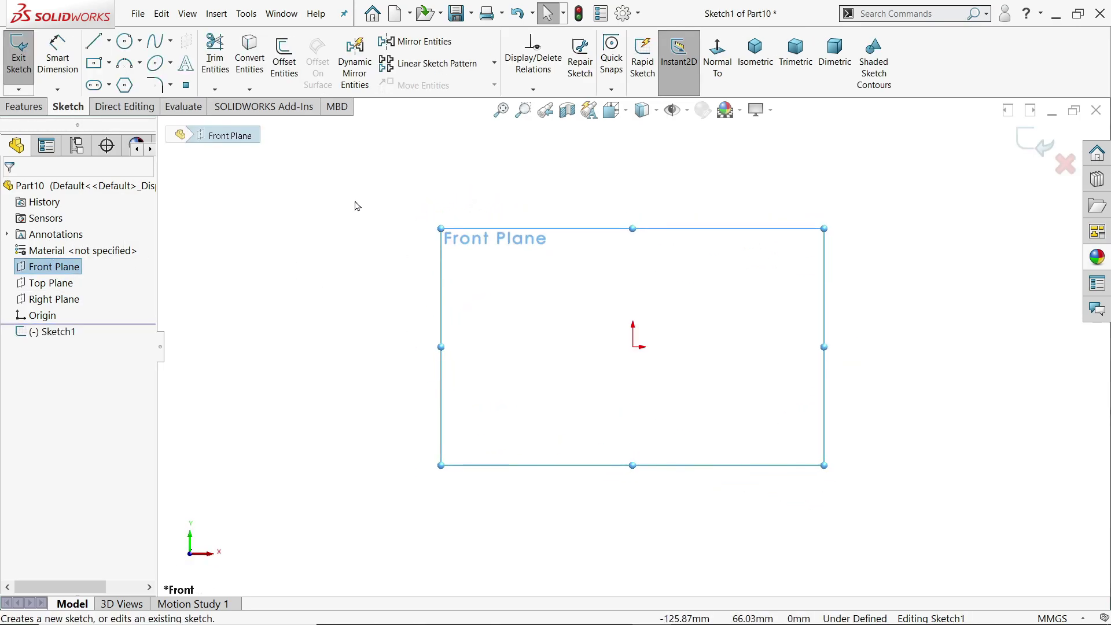
pyautogui.click(126, 42)
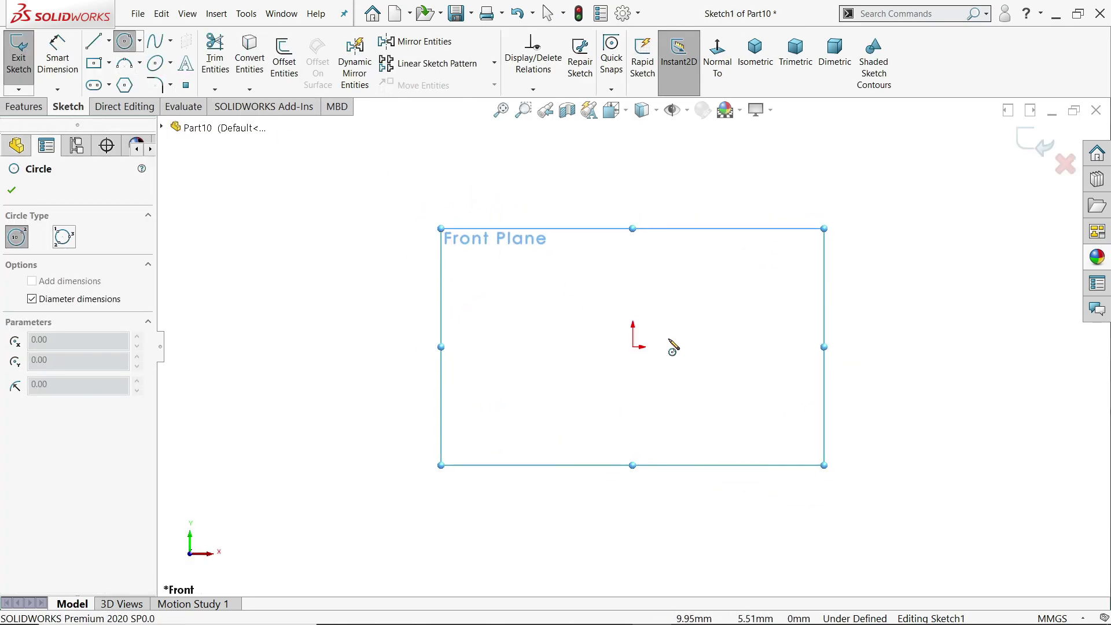
pyautogui.click(634, 347)
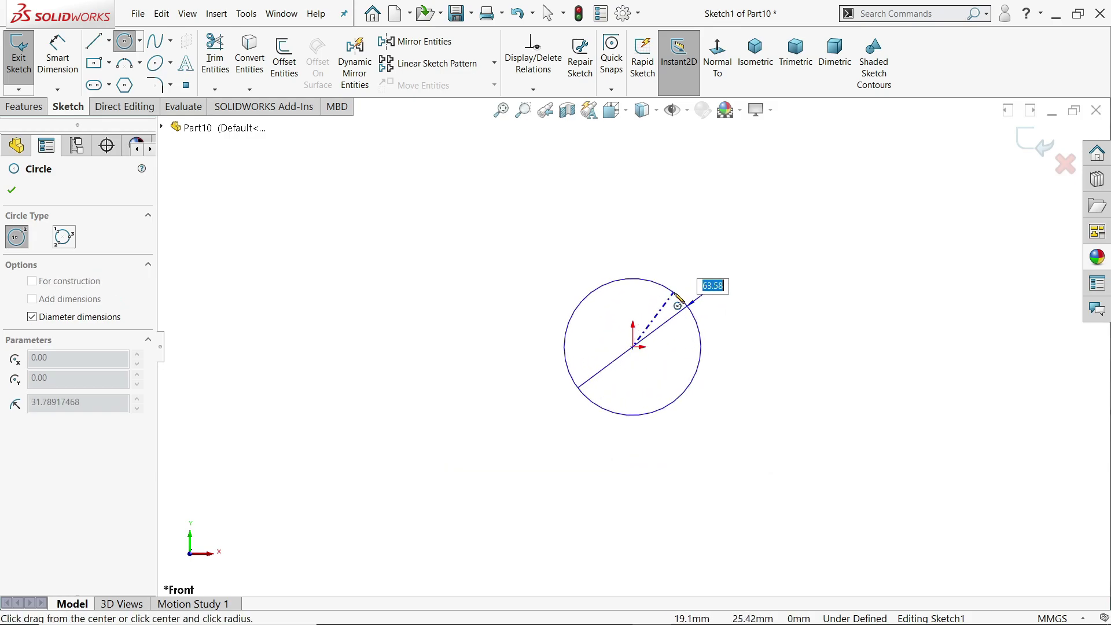
pyautogui.write('20')
pyautogui.press('Return')
pyautogui.scroll(-10, 663, 354)
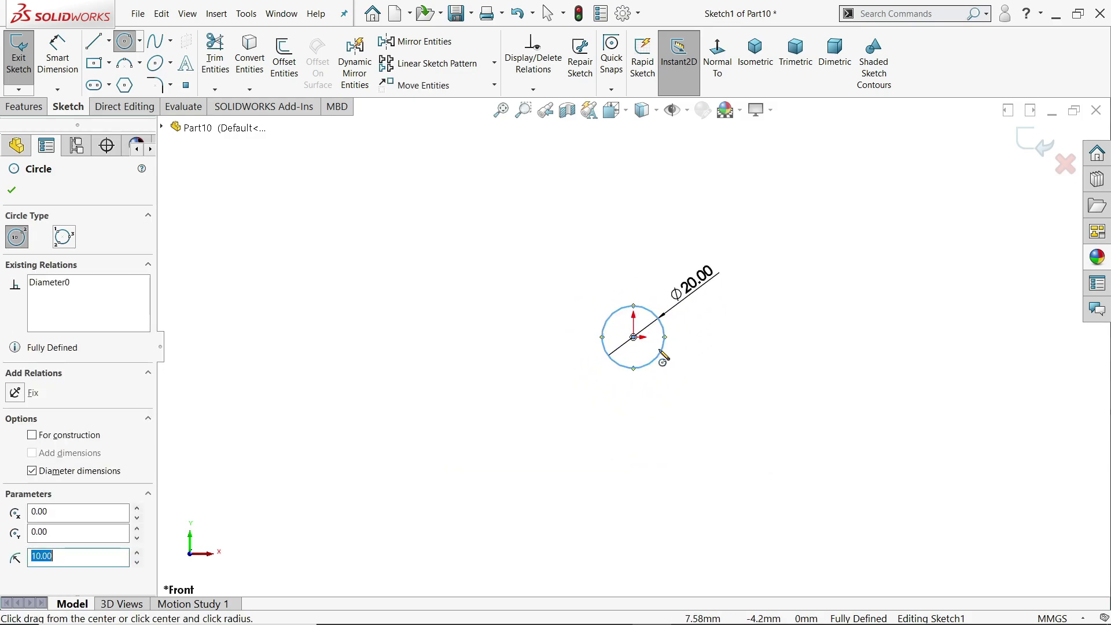
# Draw a 4 mm wide center rectangle centred on the circle's edge, horizontally in line with the origin.
pyautogui.click(109, 62)
pyautogui.click(130, 99)
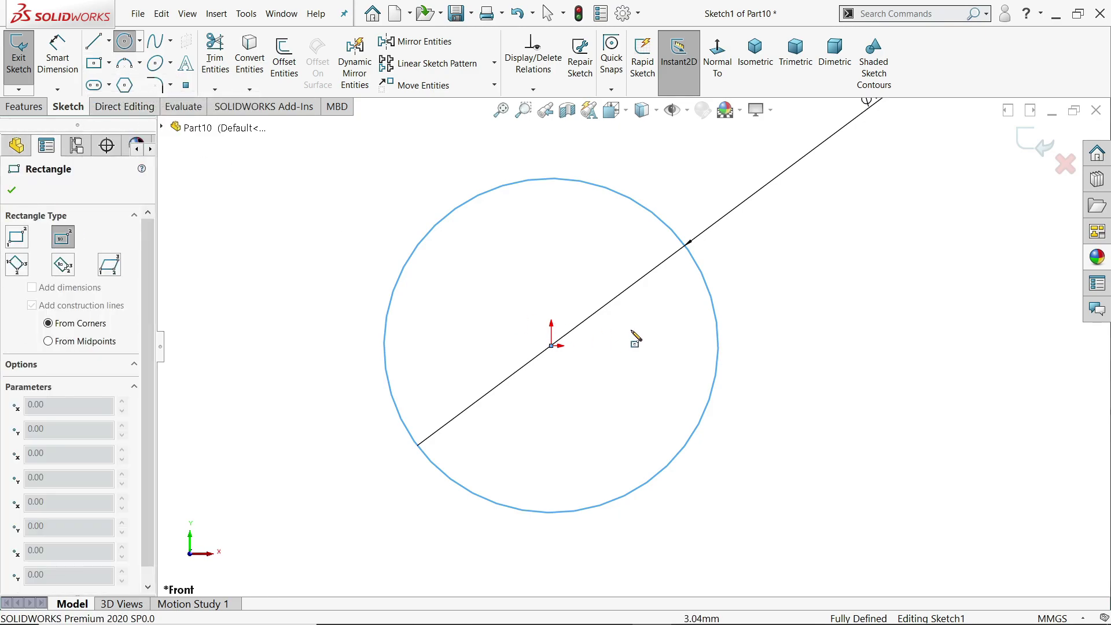
pyautogui.click(717, 346)
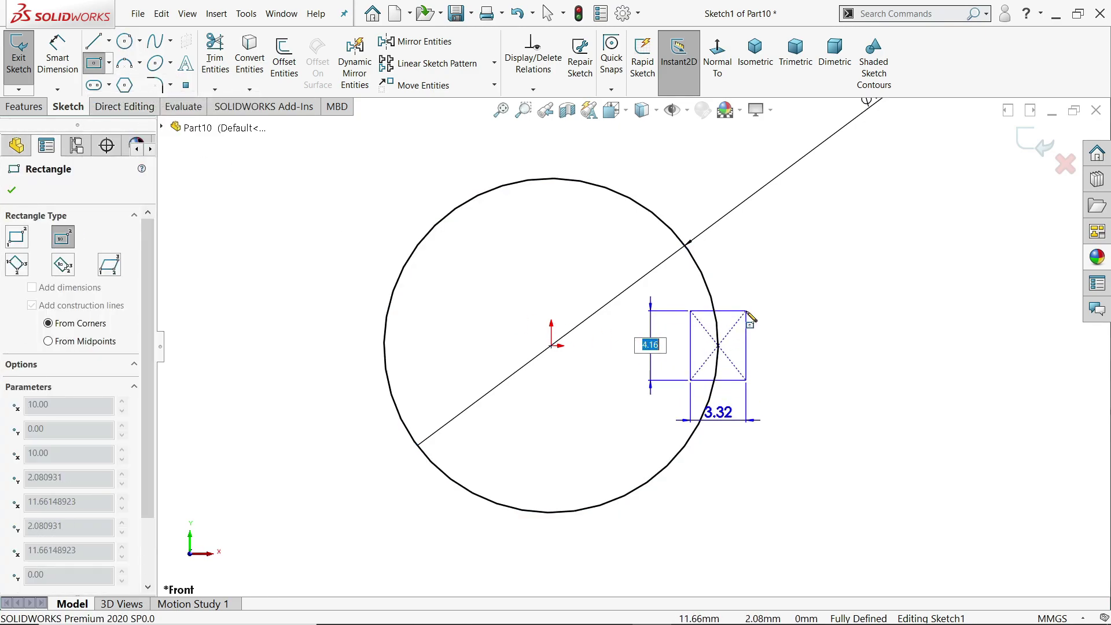
pyautogui.press('Tab')
pyautogui.write('4')
pyautogui.press('Return')
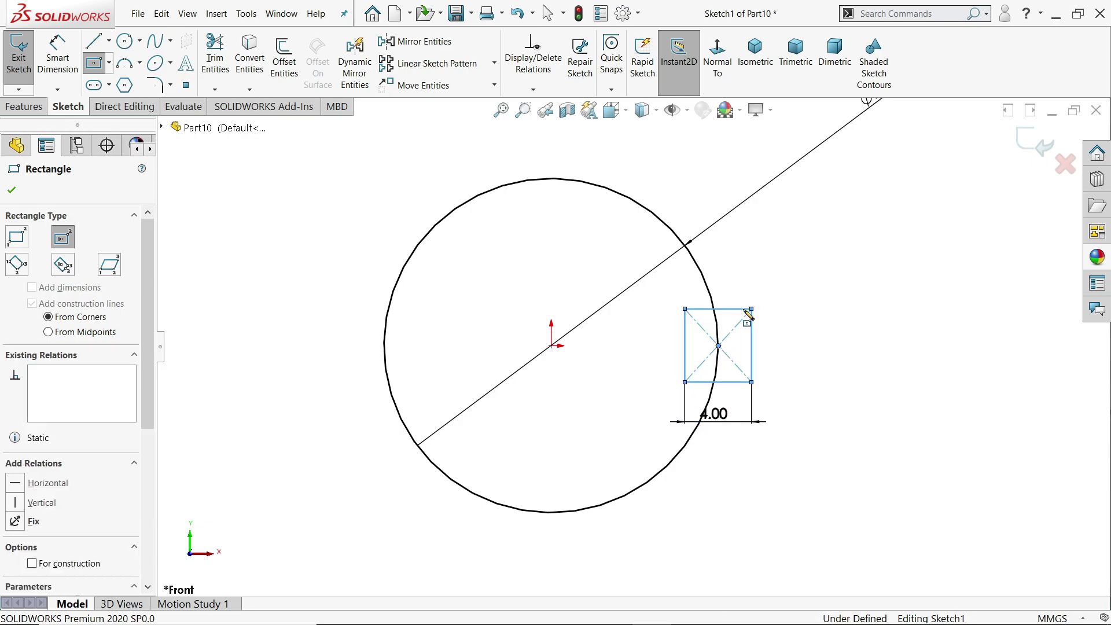
pyautogui.press('Escape')
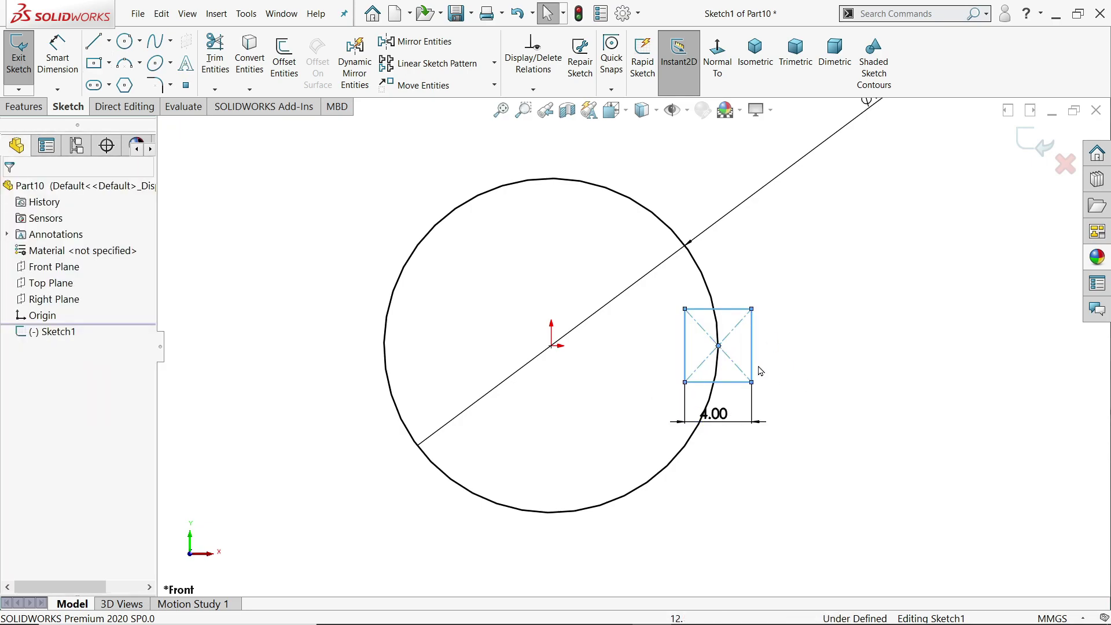
# Dimension the rectangle's vertical side and set its height to 4 mm.
pyautogui.click(268, 269)
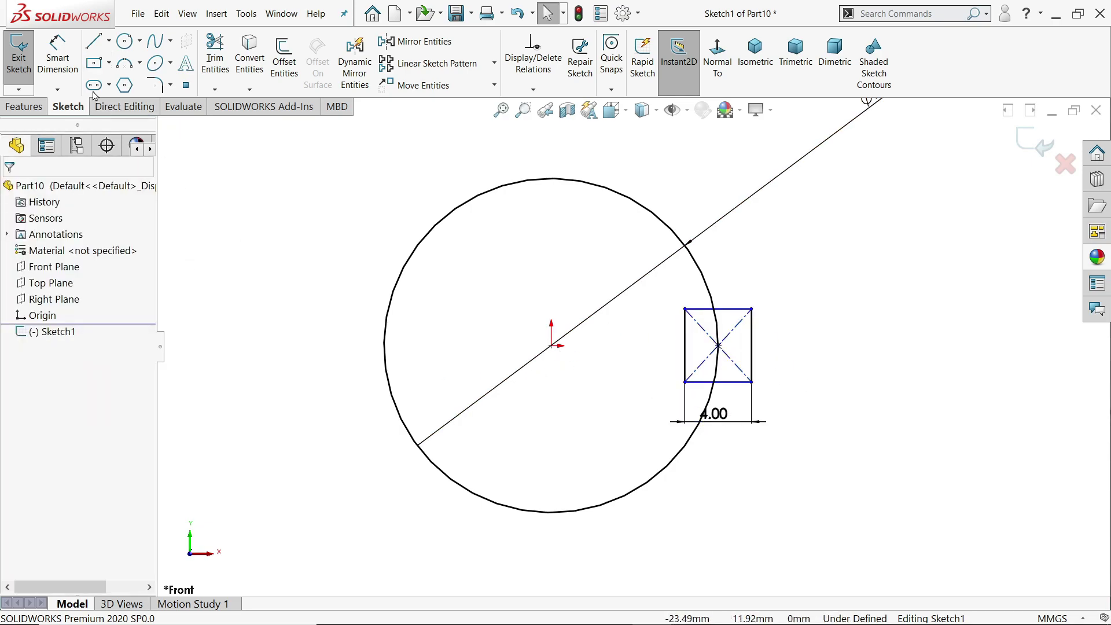
pyautogui.click(58, 55)
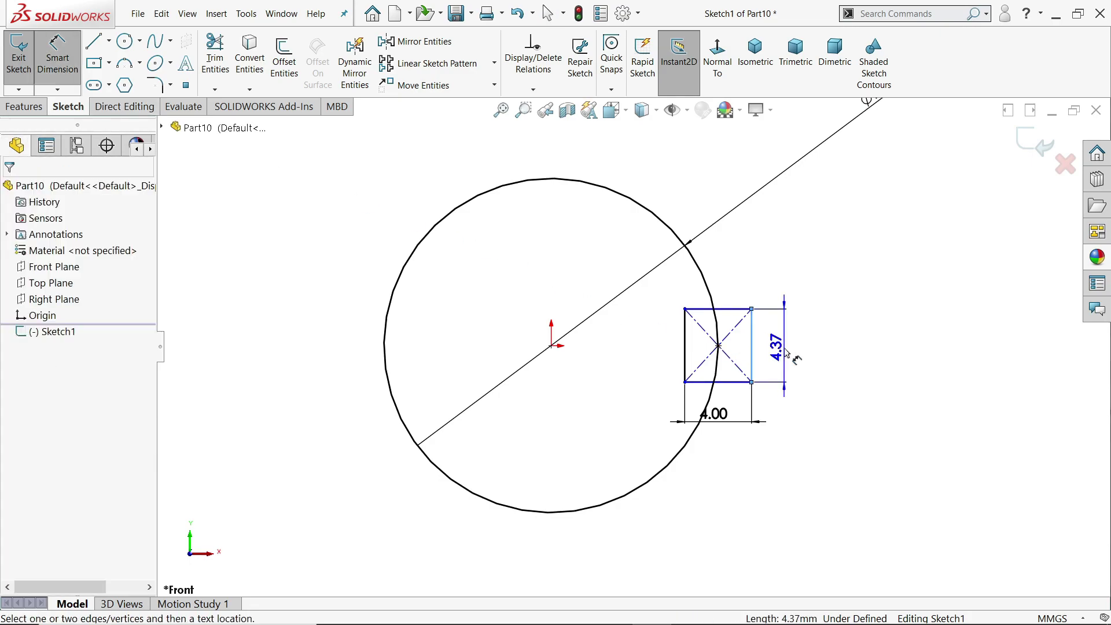
pyautogui.click(787, 353)
pyautogui.write('4')
pyautogui.press('Return')
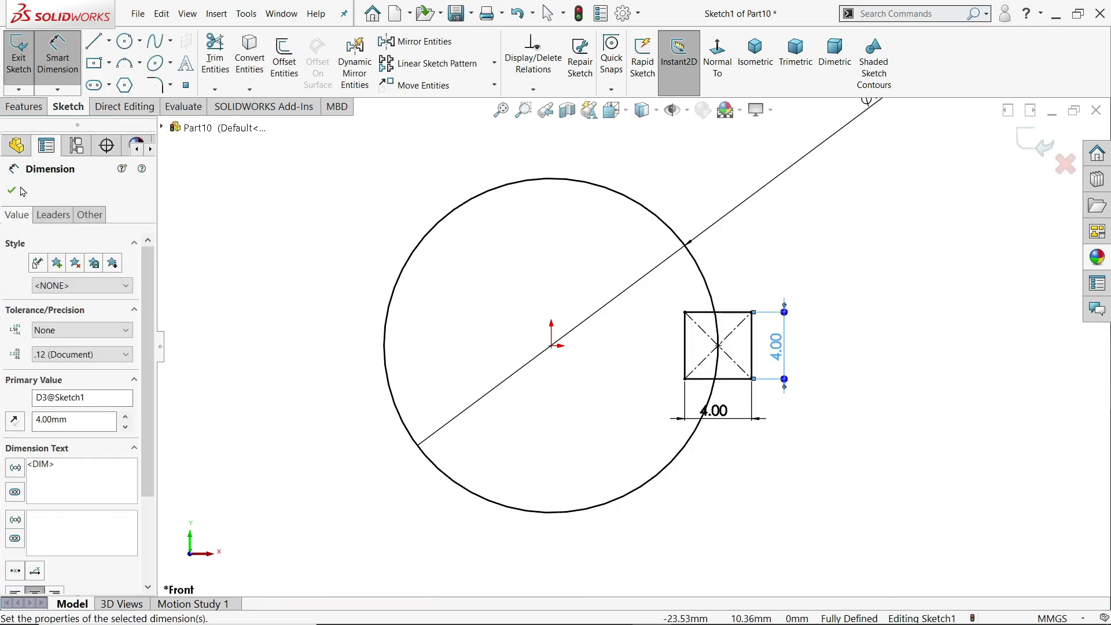
pyautogui.click(12, 190)
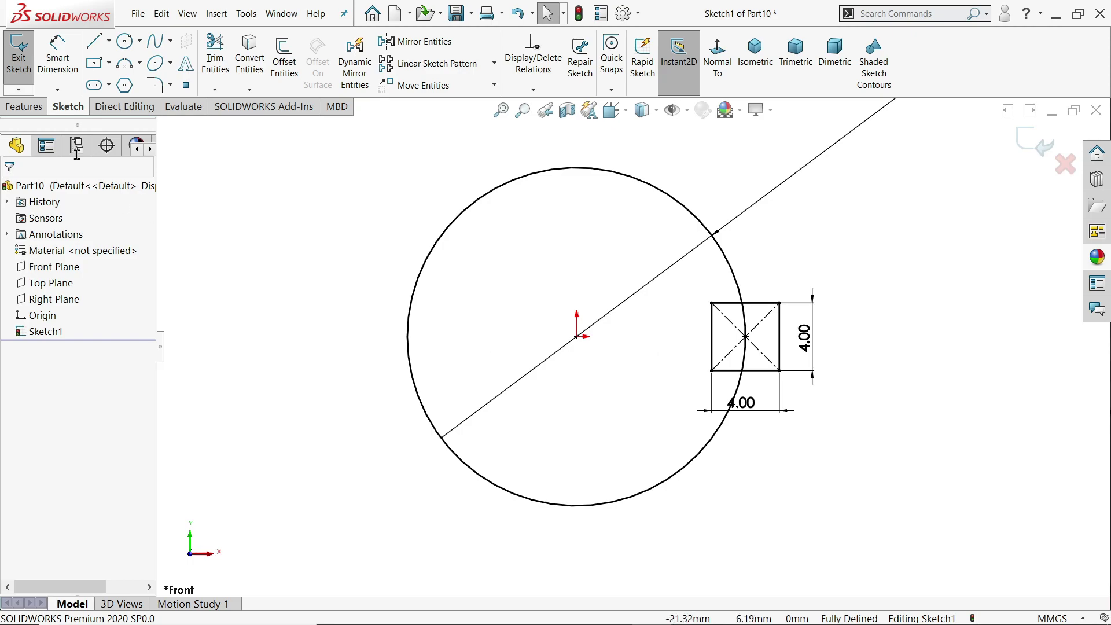
# Extrude only the circle contour as a blind boss 215 mm deep to form the shaft body.
pyautogui.click(23, 106)
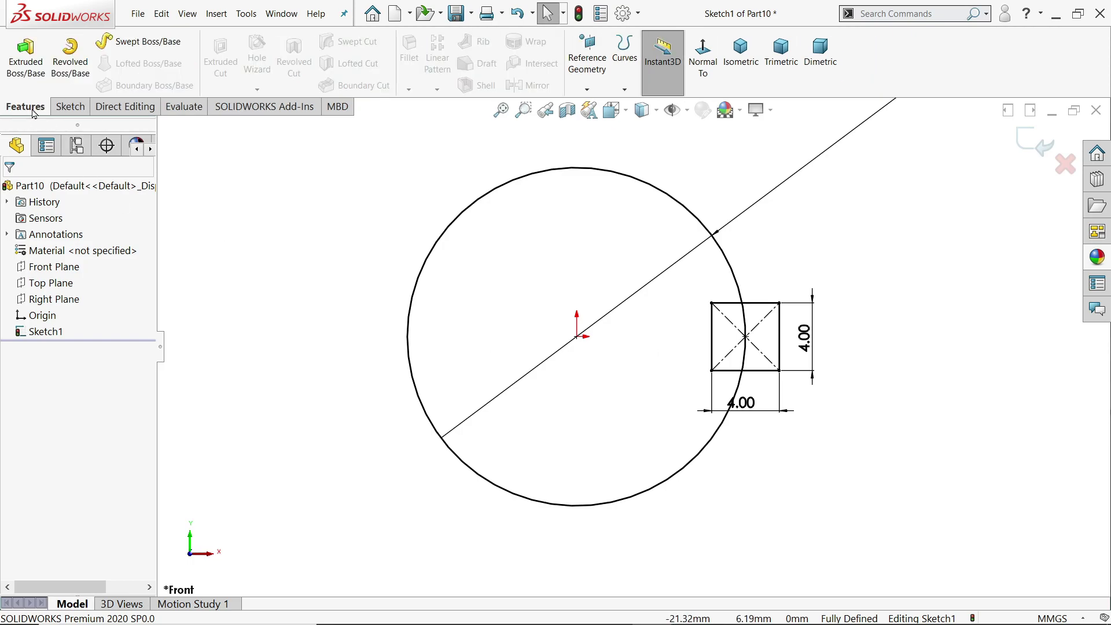
pyautogui.click(26, 58)
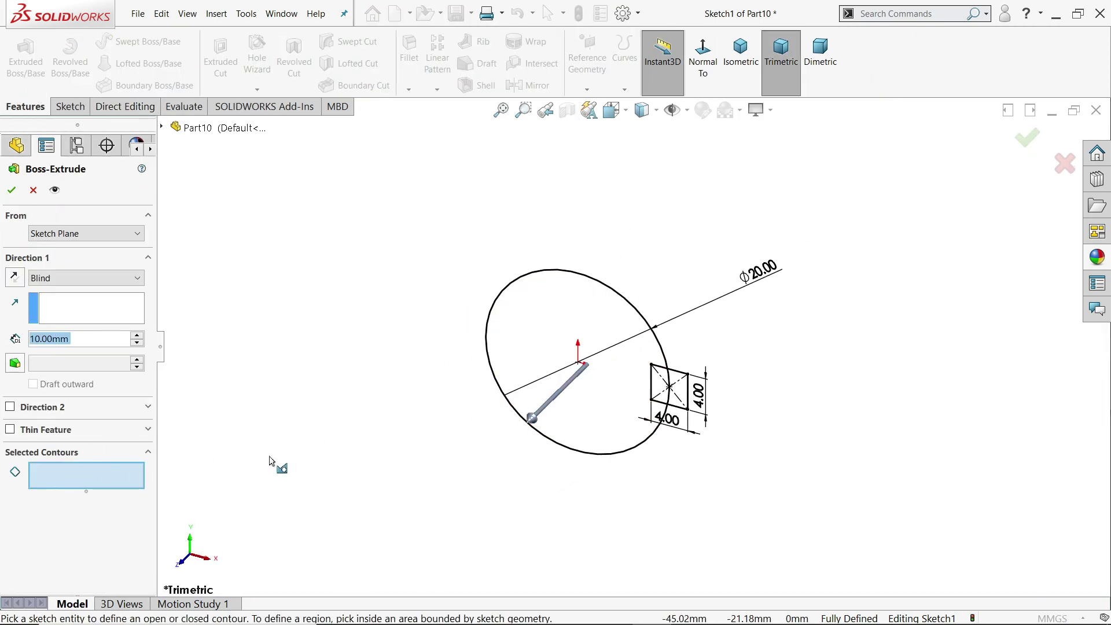
pyautogui.click(664, 358)
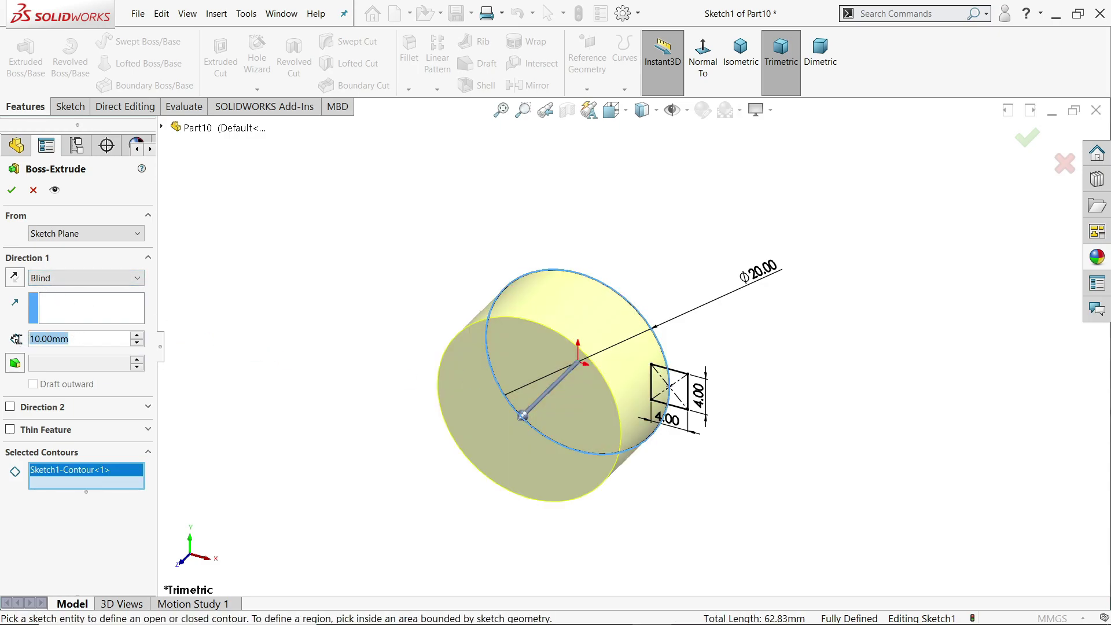
pyautogui.write('21')
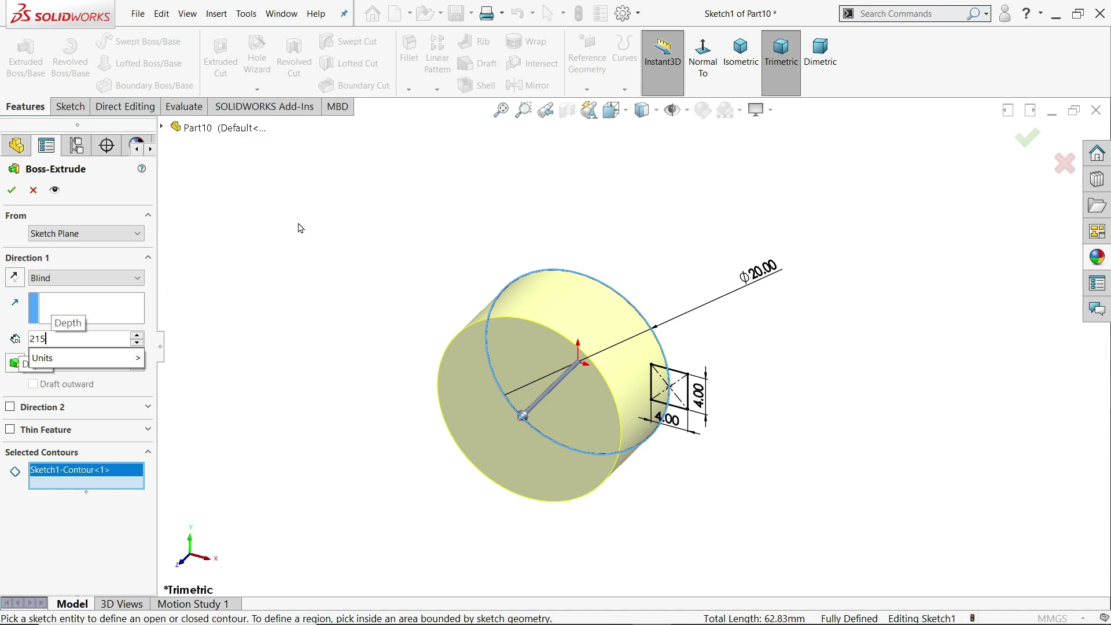
pyautogui.write('5')
pyautogui.press('Return')
pyautogui.click(11, 190)
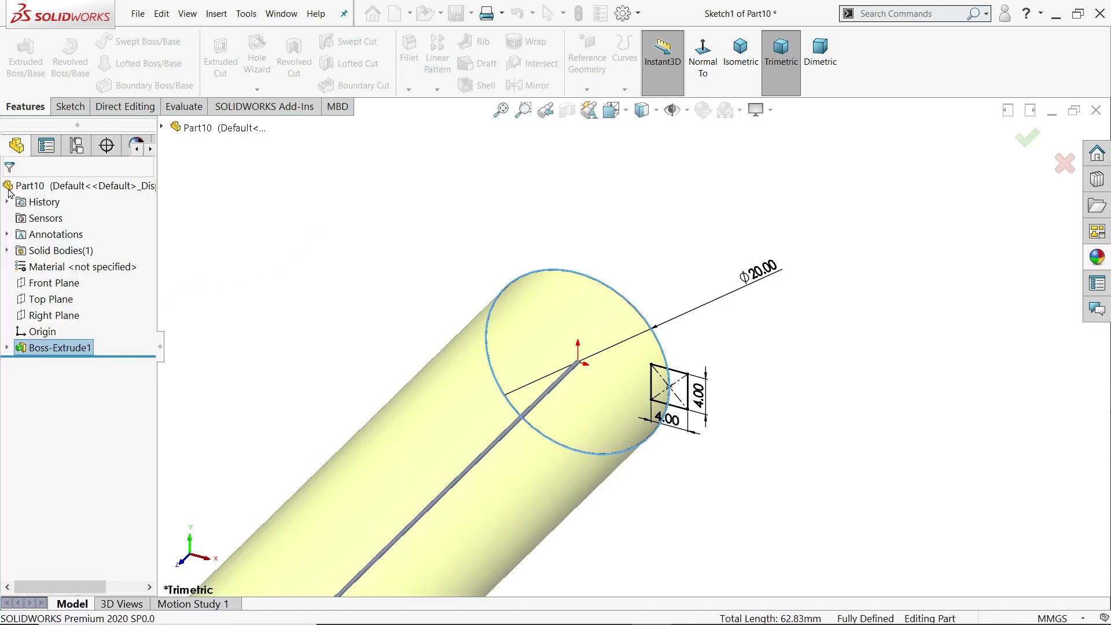
# Set up a second boss extrude from the shaft's sketch, using the small rectangle's region and contour with a blind depth of 150 mm.
pyautogui.click(9, 347)
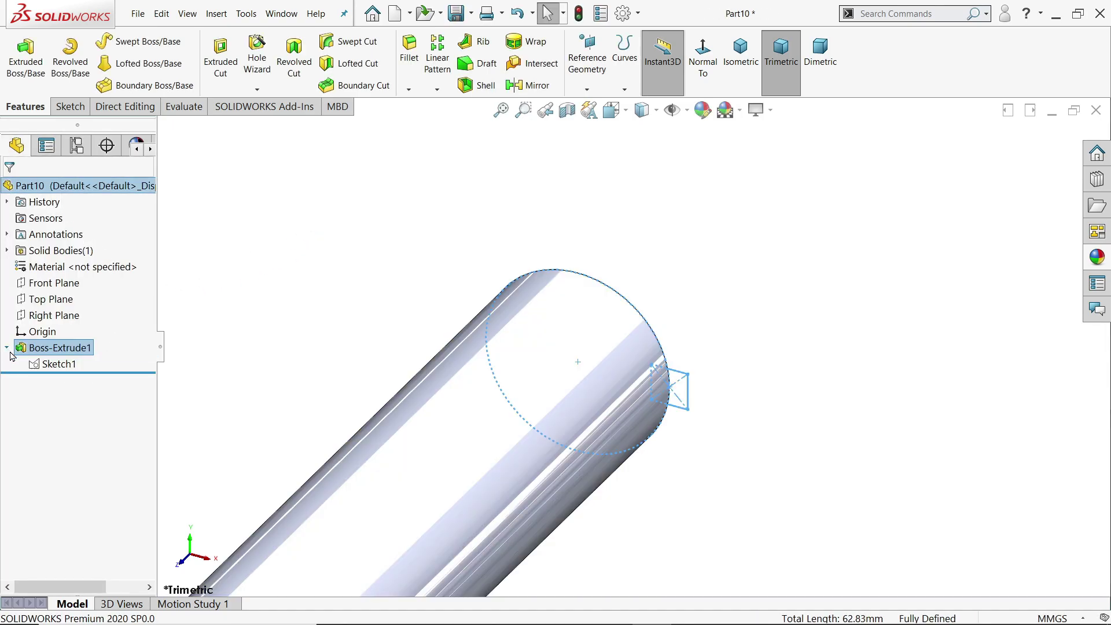
pyautogui.click(58, 364)
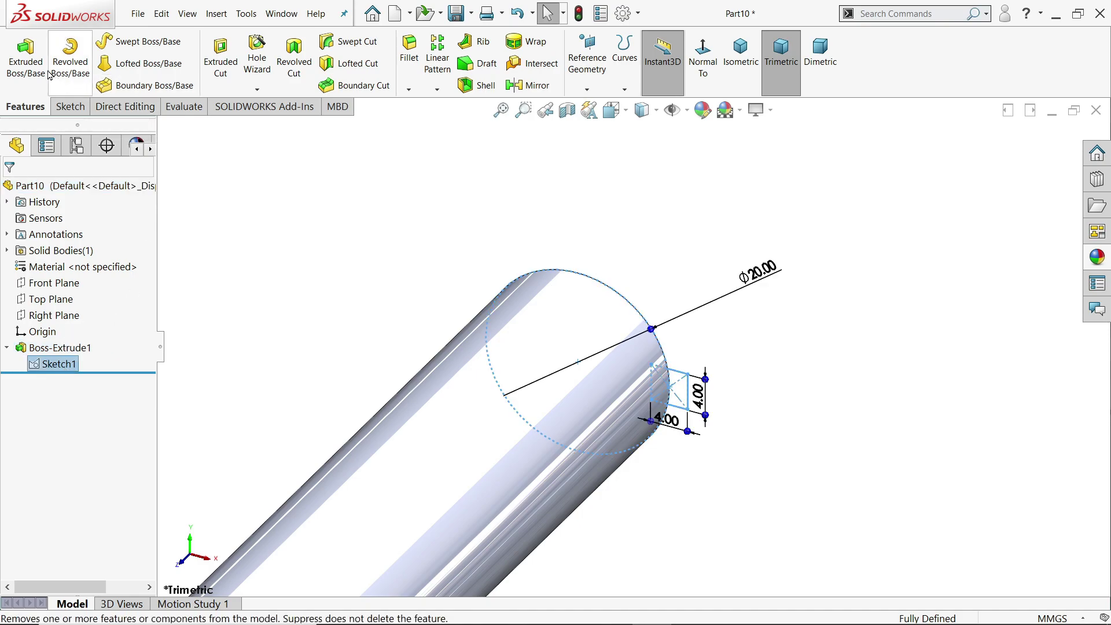
pyautogui.click(26, 69)
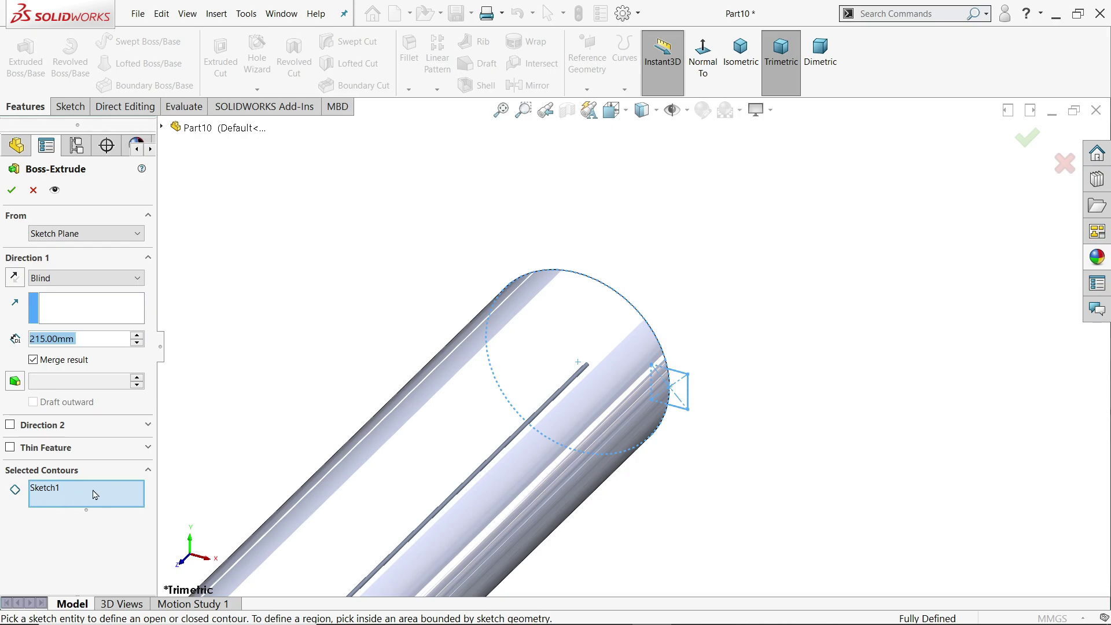
pyautogui.click(680, 397)
pyautogui.scroll(-3, 674, 388)
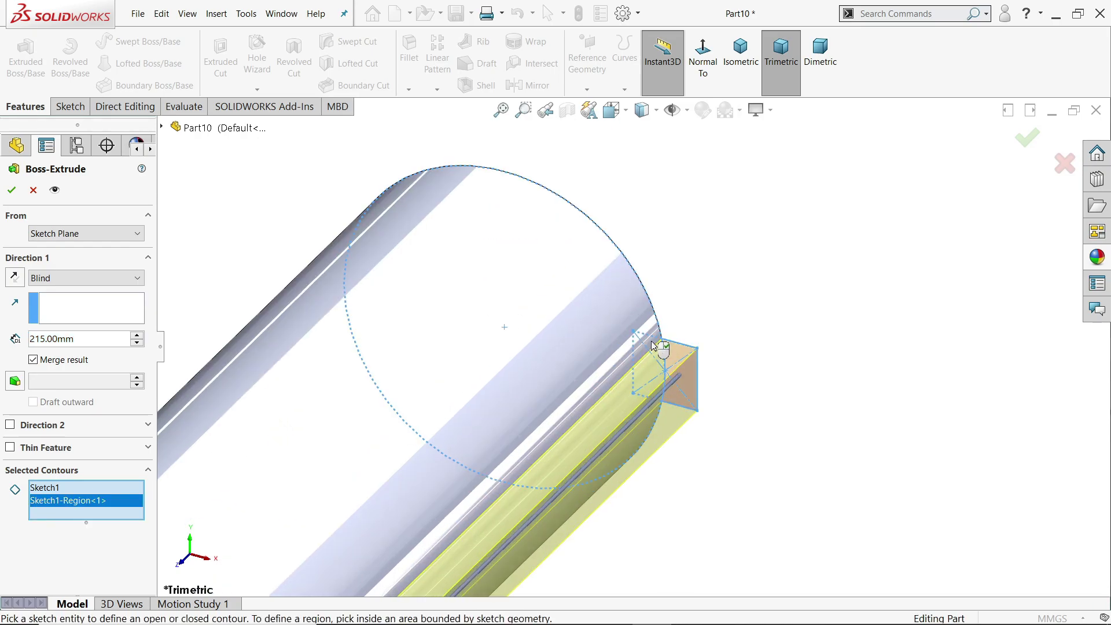
pyautogui.click(652, 341)
pyautogui.scroll(6, 665, 389)
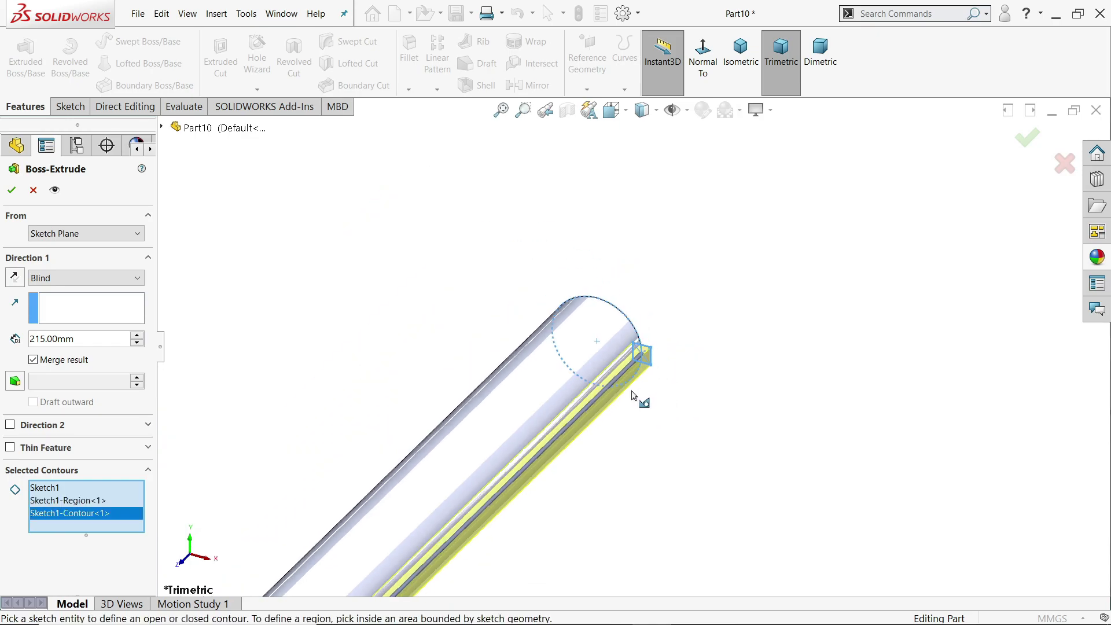
pyautogui.scroll(-2, 530, 484)
pyautogui.scroll(-2, 615, 378)
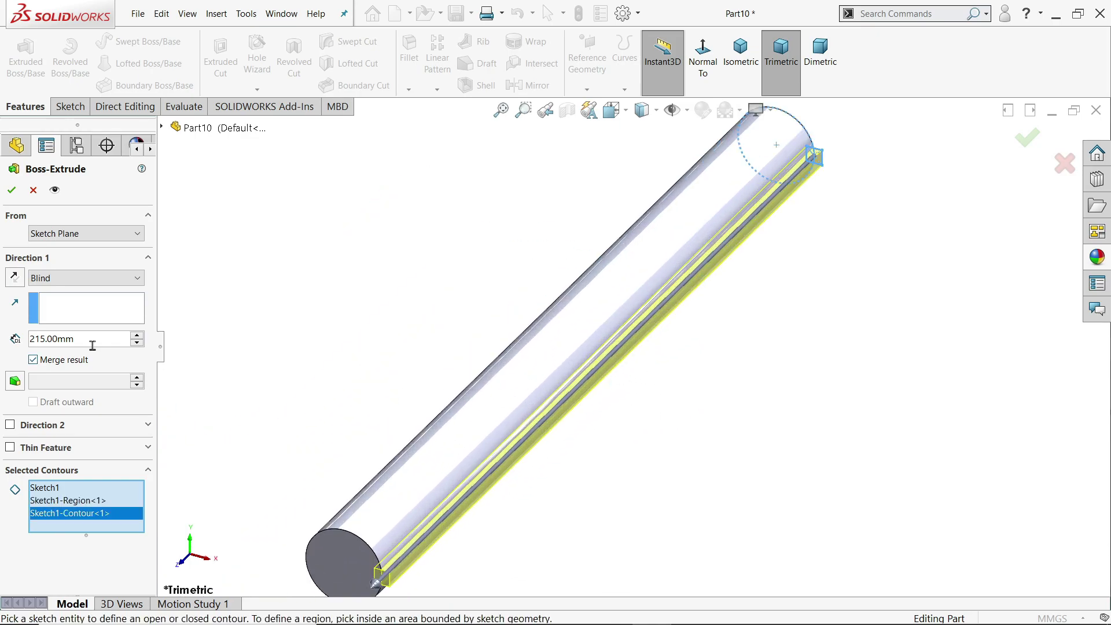
pyautogui.moveTo(93, 345); pyautogui.dragTo(15, 338)
pyautogui.write('150')
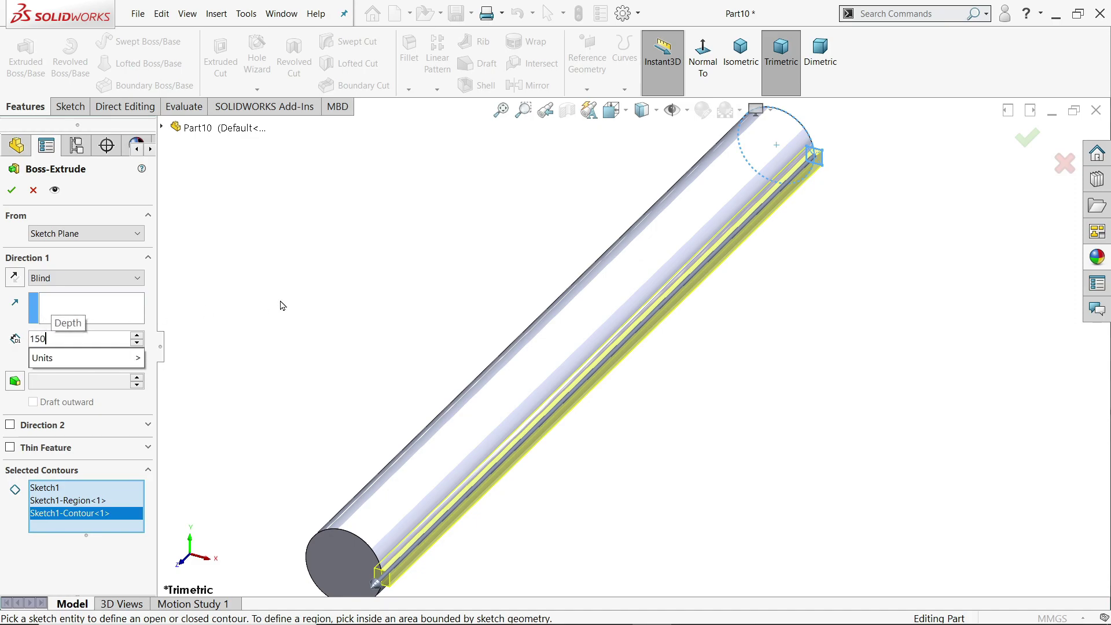
pyautogui.press('Return')
# Start the key's extrusion at a 40 mm offset from the sketch plane and apply it.
pyautogui.click(69, 234)
pyautogui.click(54, 286)
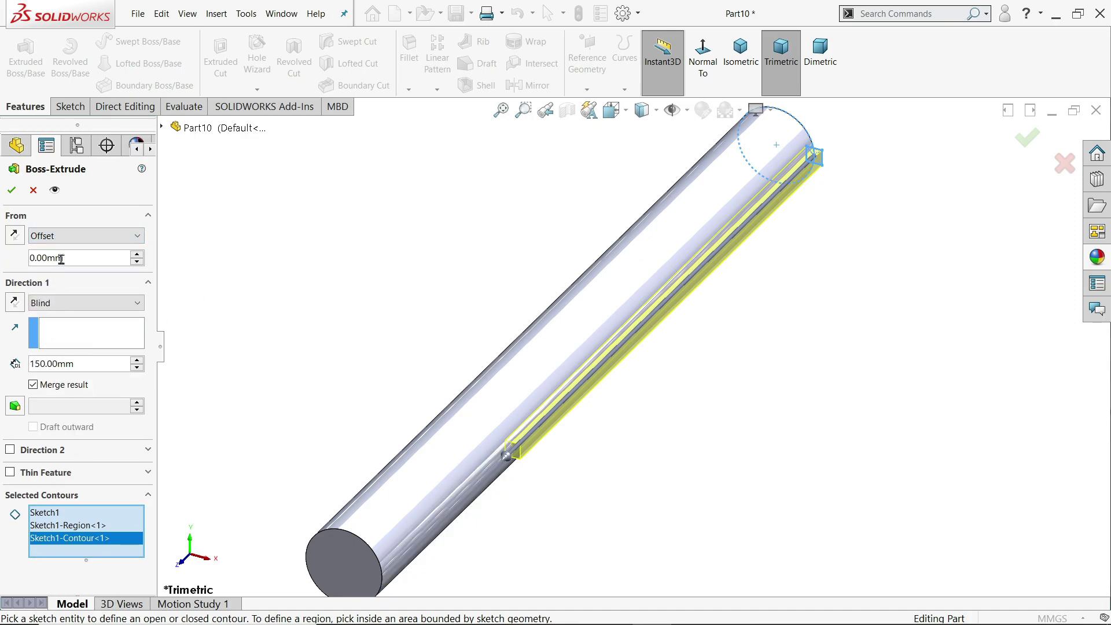
pyautogui.write('40')
pyautogui.press('Return')
pyautogui.scroll(2, 396, 258)
pyautogui.scroll(-3, 707, 283)
pyautogui.scroll(-5, 706, 283)
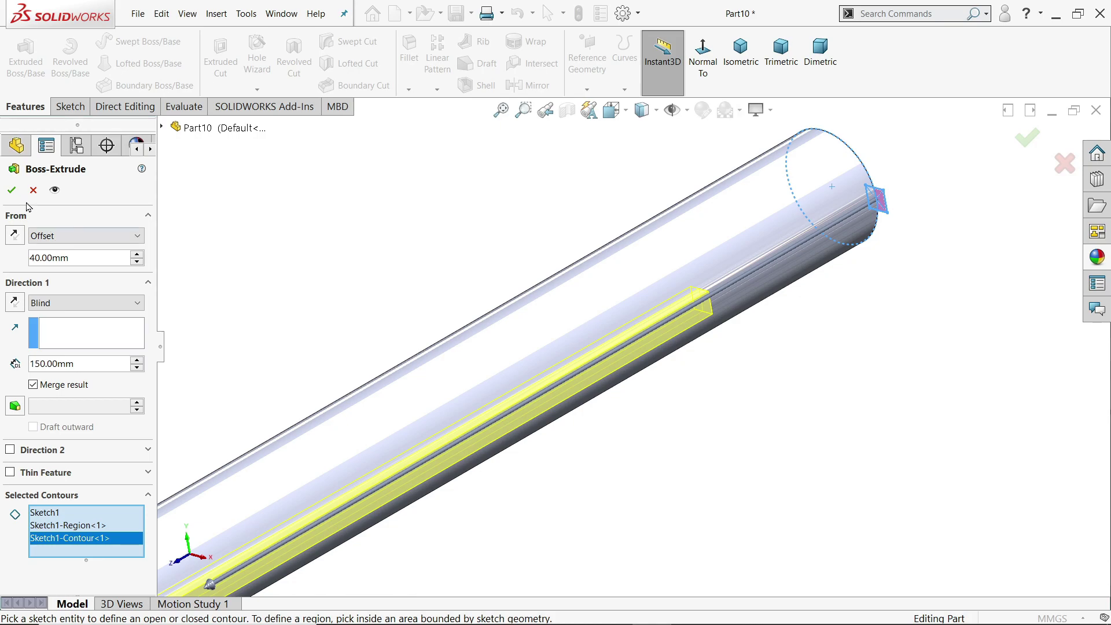
pyautogui.click(11, 190)
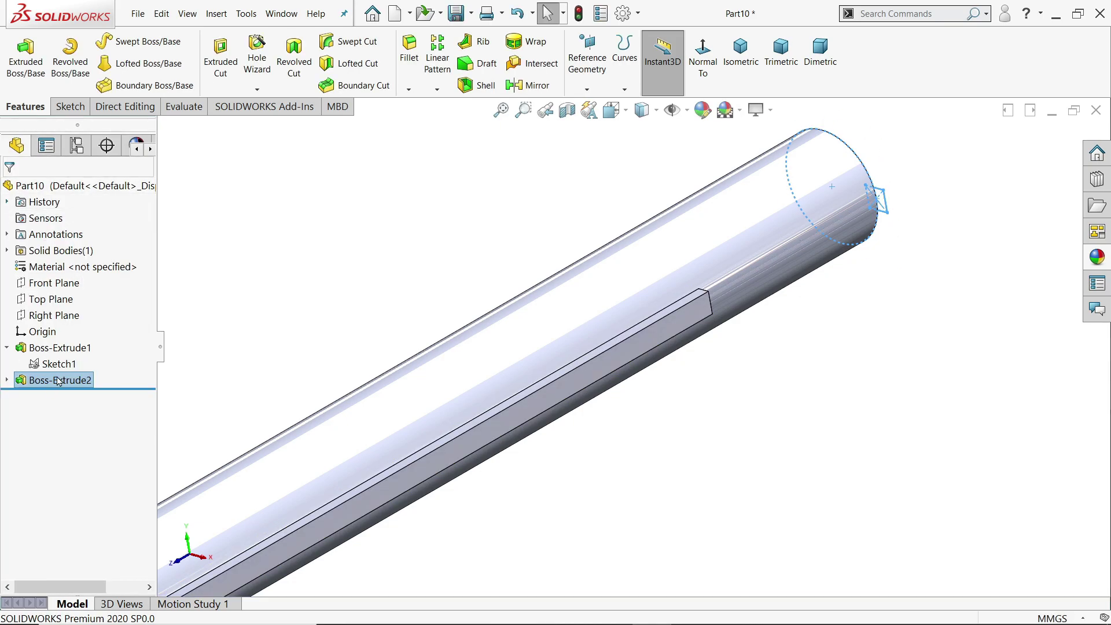
# Circular-pattern the key around the shaft's cylindrical face as 5 equally spaced instances over 360 degrees.
pyautogui.click(436, 89)
pyautogui.click(446, 124)
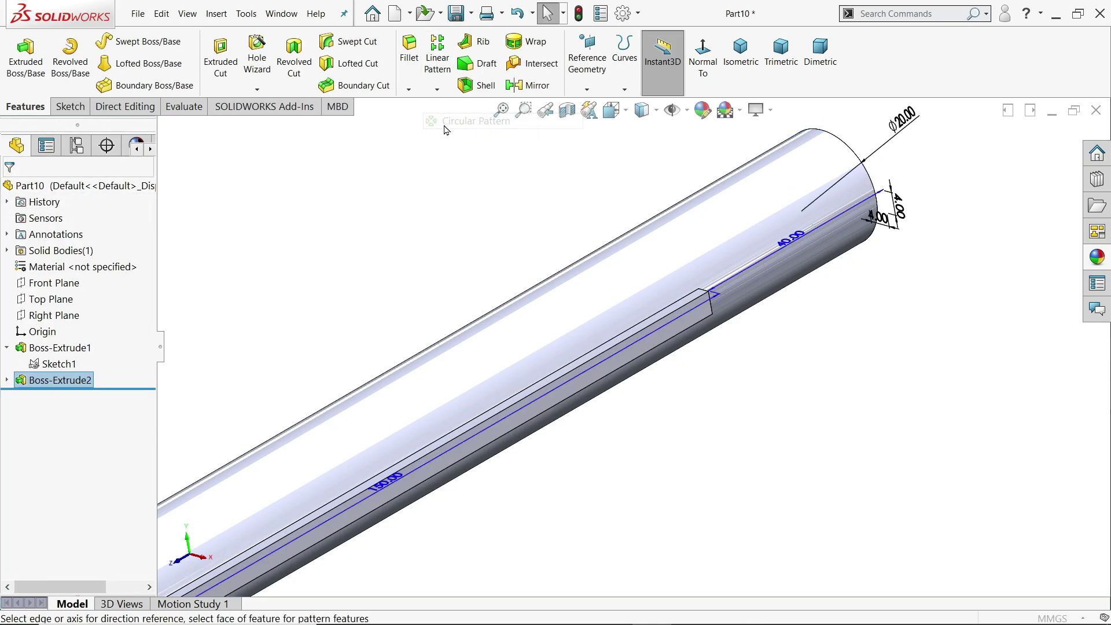
pyautogui.click(742, 230)
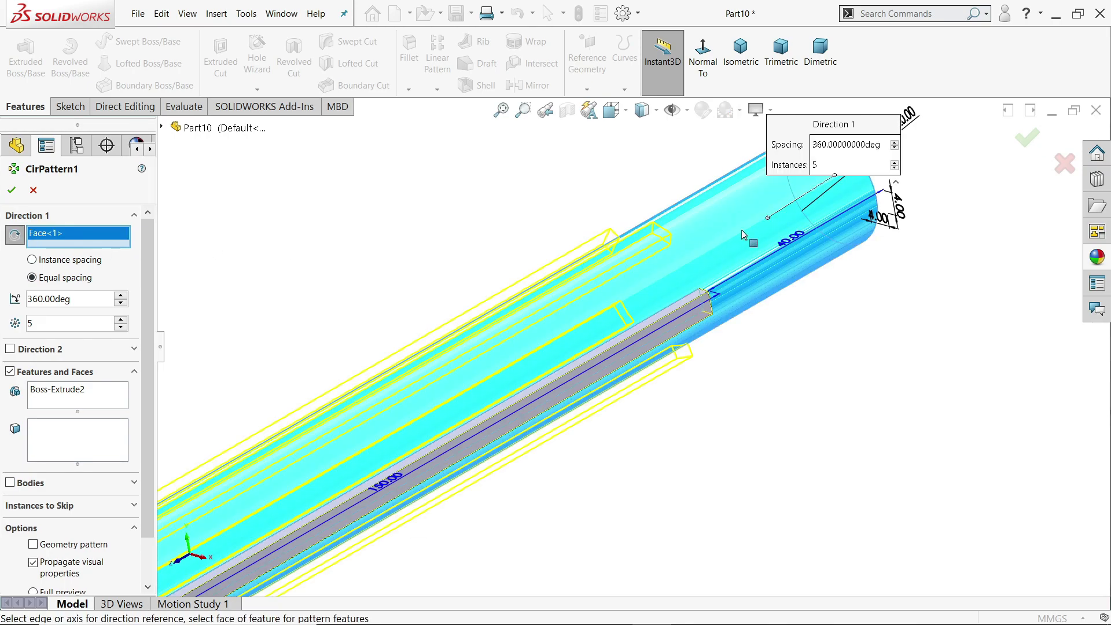
pyautogui.scroll(5, 699, 271)
pyautogui.scroll(-3, 520, 427)
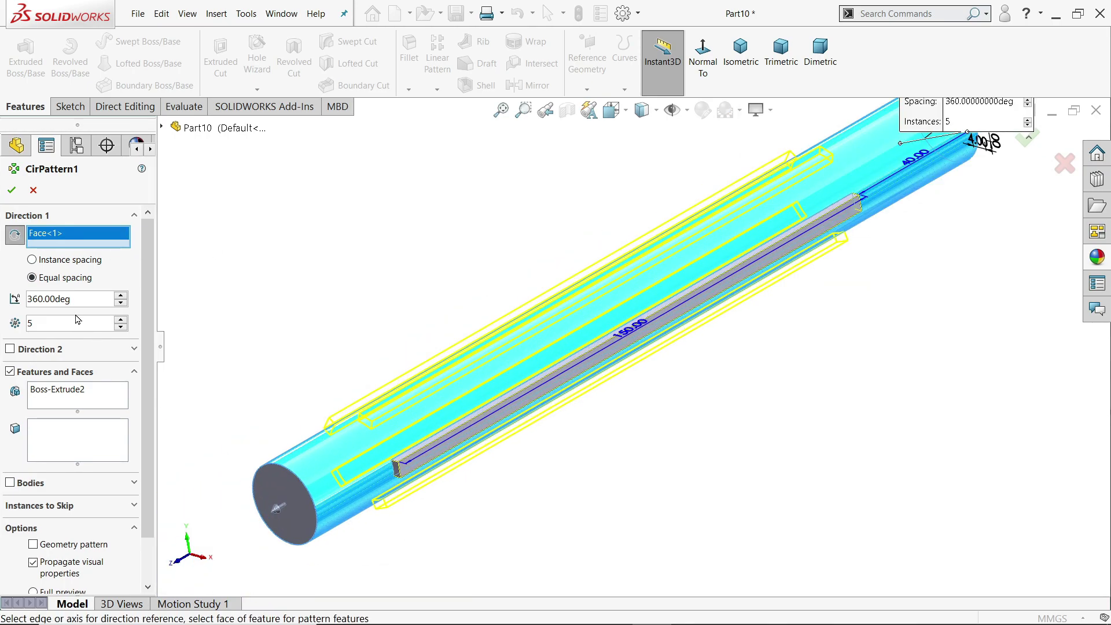
pyautogui.moveTo(77, 300); pyautogui.dragTo(32, 297)
pyautogui.click(47, 389)
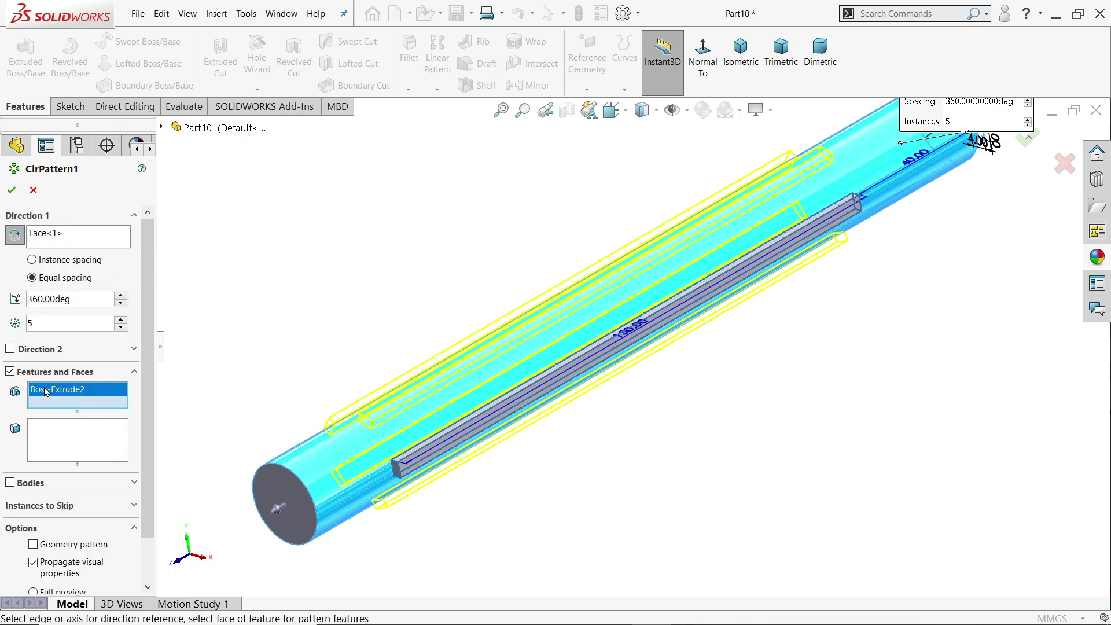
pyautogui.click(12, 190)
pyautogui.moveTo(340, 262)
pyautogui.mouseDown(button='middle')
pyautogui.moveTo(414, 248)
pyautogui.moveTo(389, 230)
pyautogui.moveTo(356, 259)
pyautogui.mouseUp(button='middle')
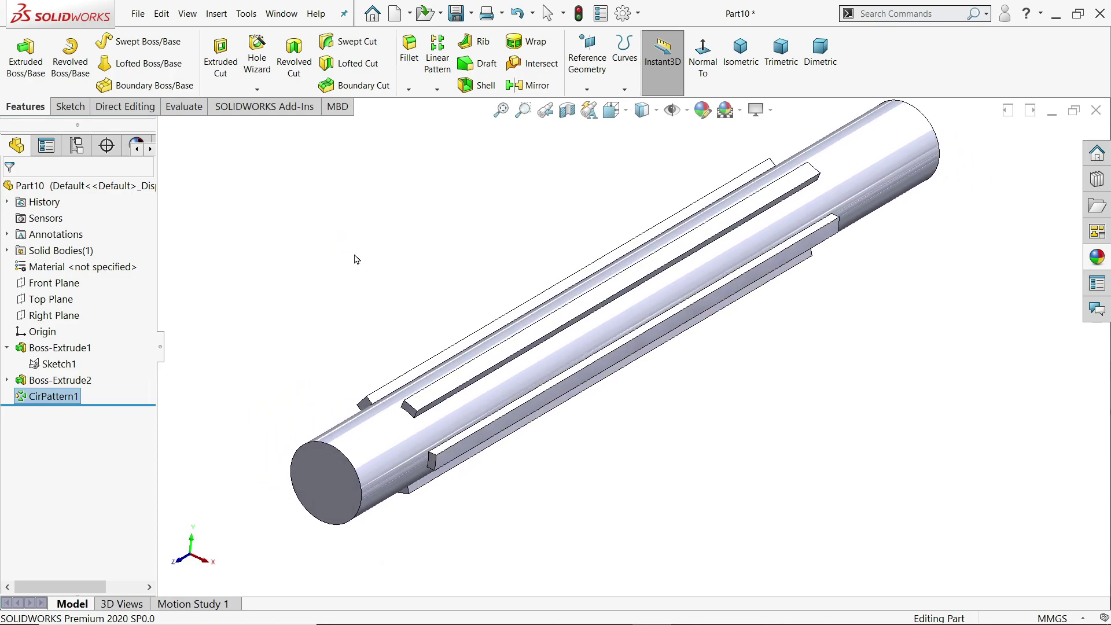
# Apply the satin finish stainless steel appearance to the whole shaft part.
pyautogui.click(112, 191)
pyautogui.click(1095, 256)
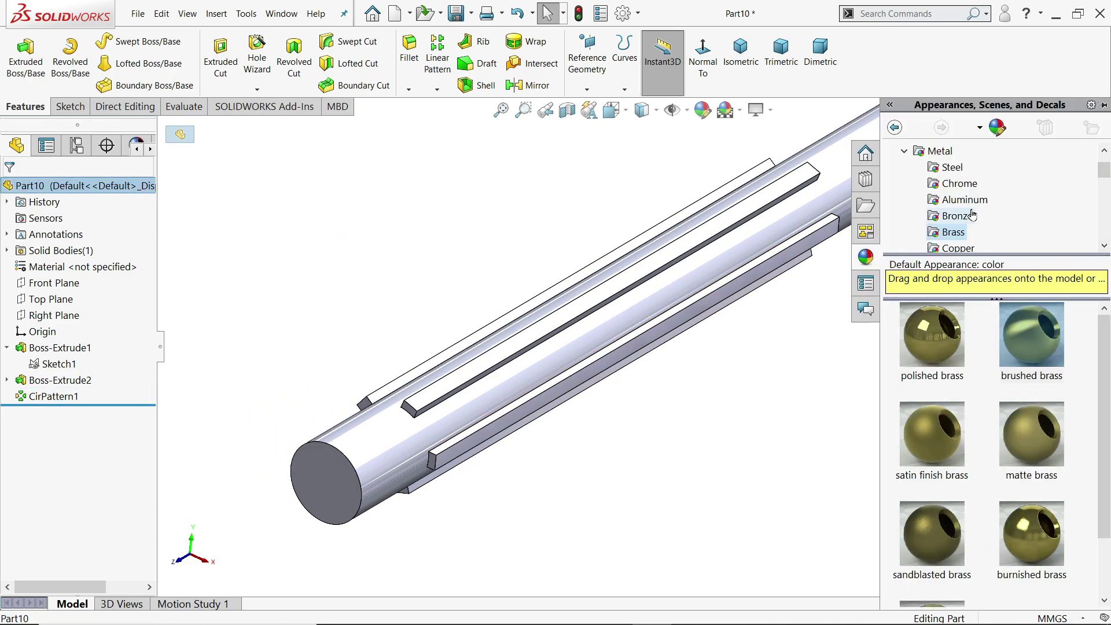
pyautogui.click(950, 167)
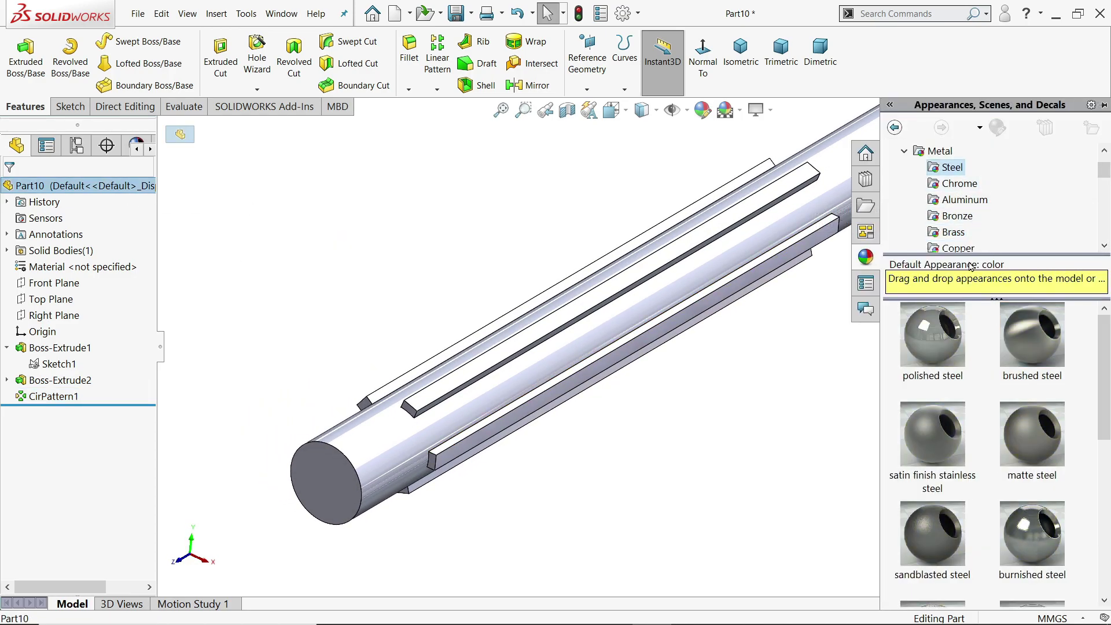
pyautogui.doubleClick(953, 447)
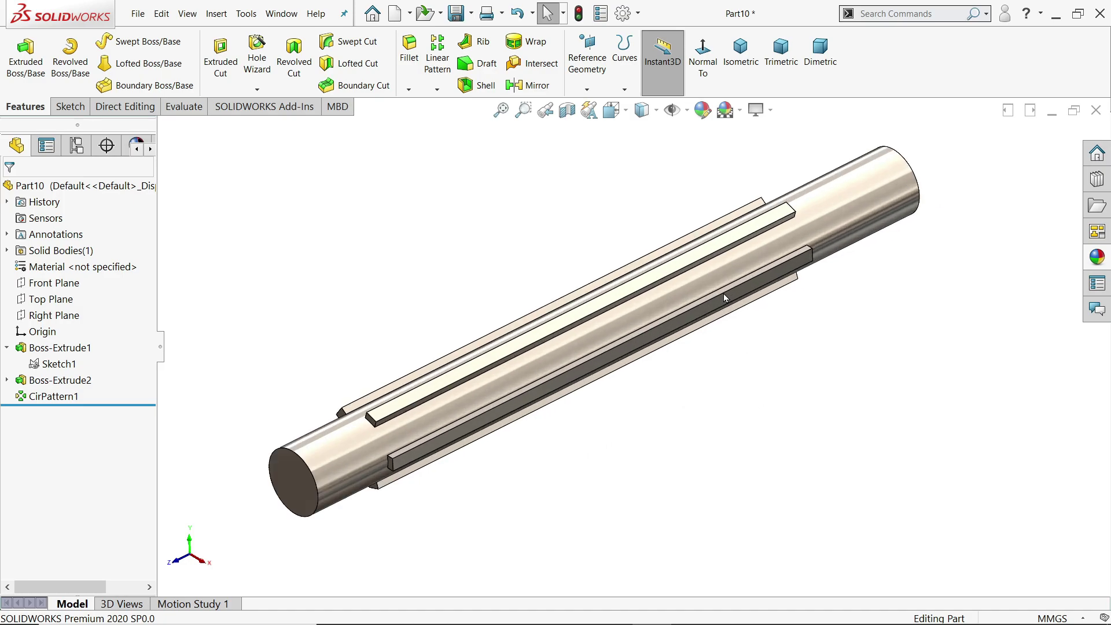
# Save the part as 4.shaft in the Root Blower folder and close it.
pyautogui.click(457, 13)
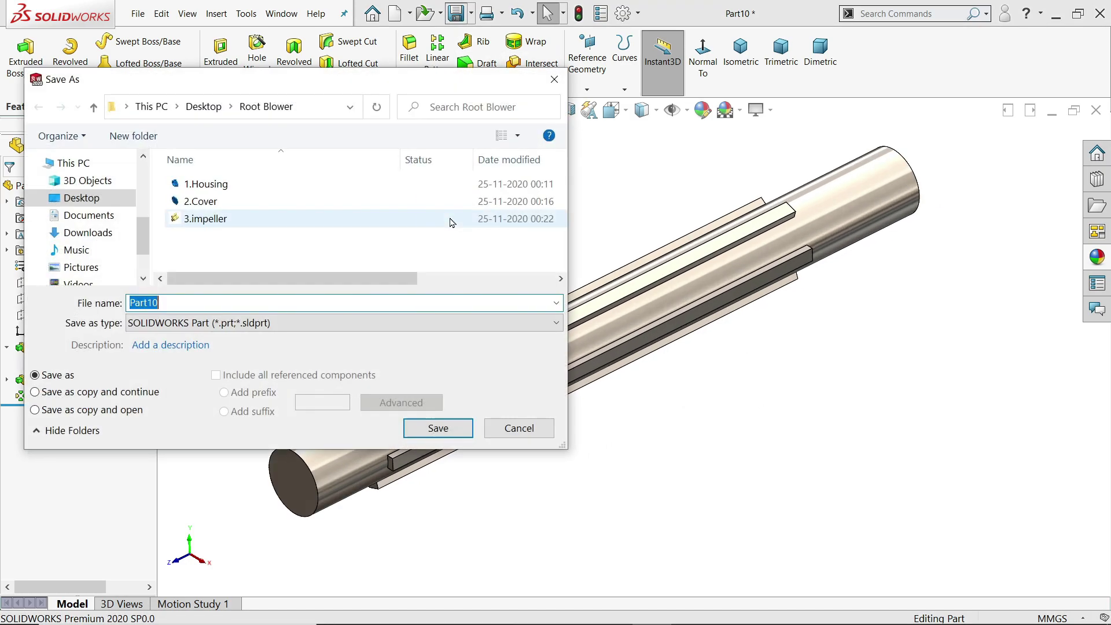
pyautogui.write('4.shaft')
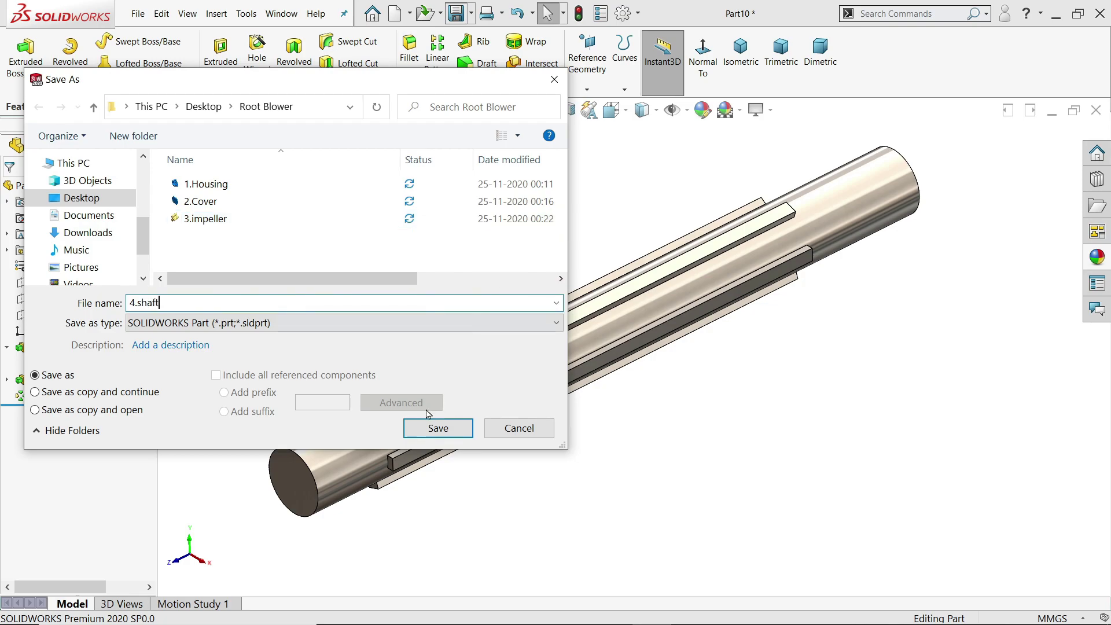
pyautogui.click(425, 429)
pyautogui.moveTo(584, 254); pyautogui.dragTo(586, 231, button='middle')
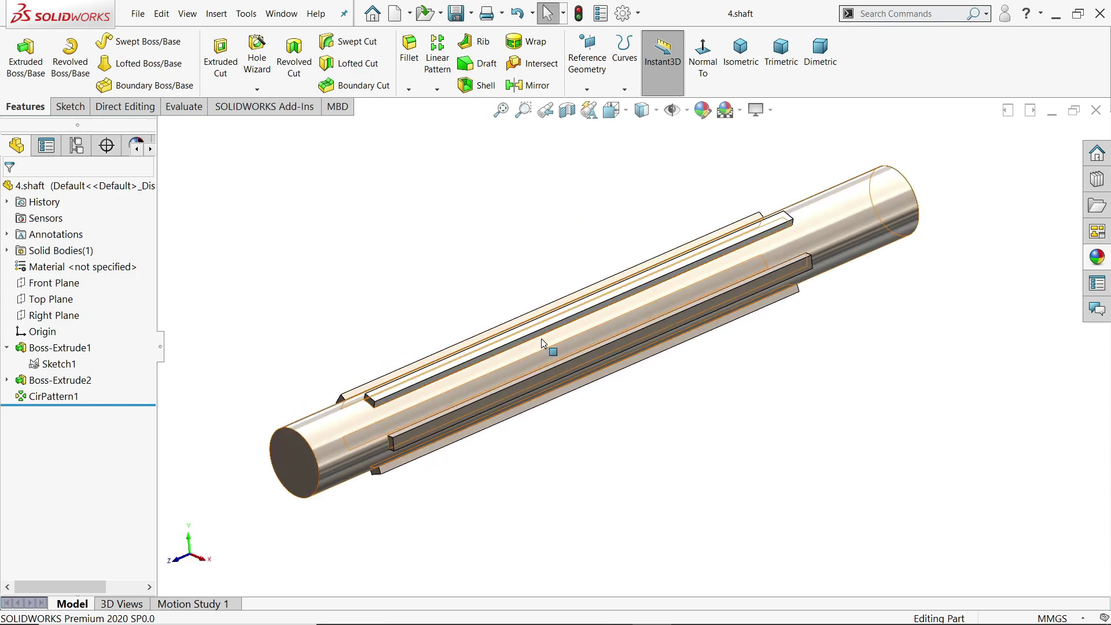
pyautogui.hotkey('ctrl', 'w')
# Create a new assembly and load 1.Housing as its first component.
pyautogui.click(139, 14)
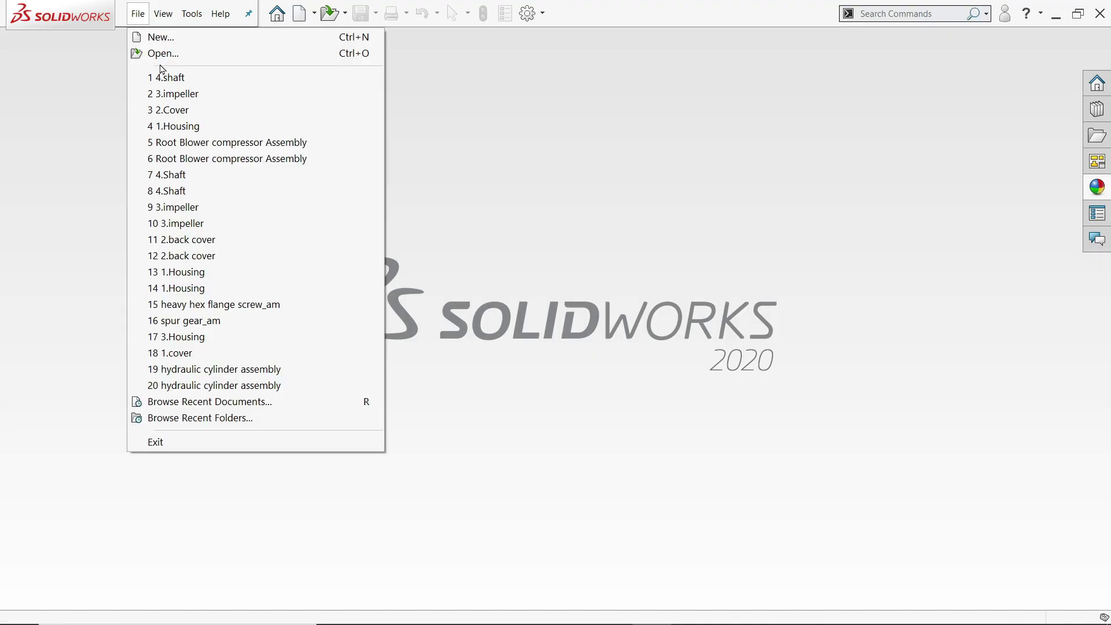
pyautogui.click(159, 38)
pyautogui.click(399, 304)
pyautogui.click(462, 458)
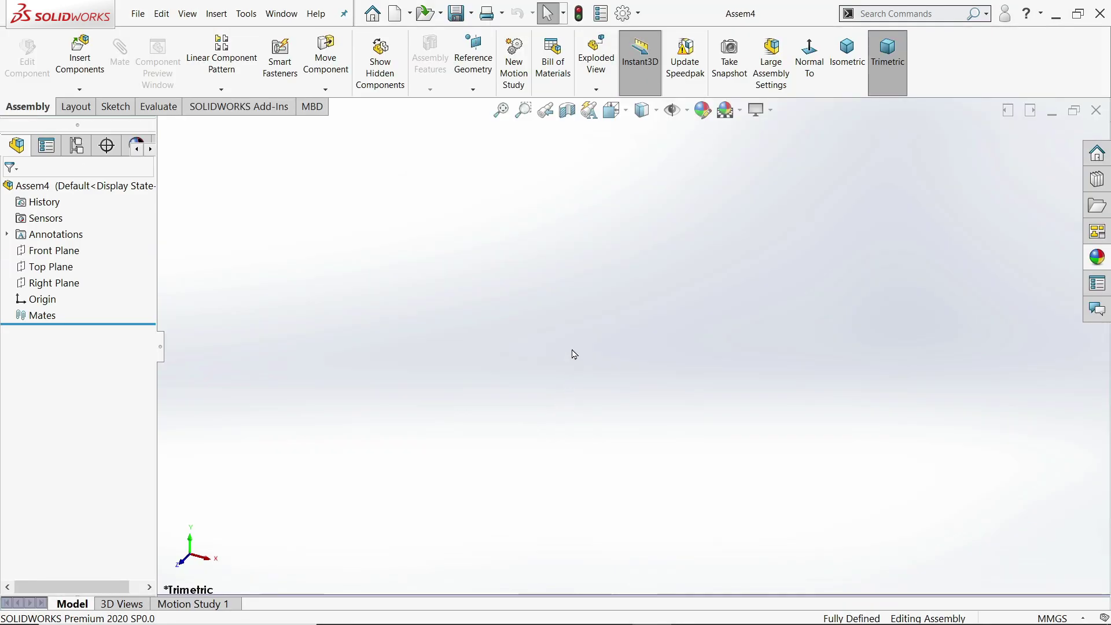
pyautogui.click(517, 196)
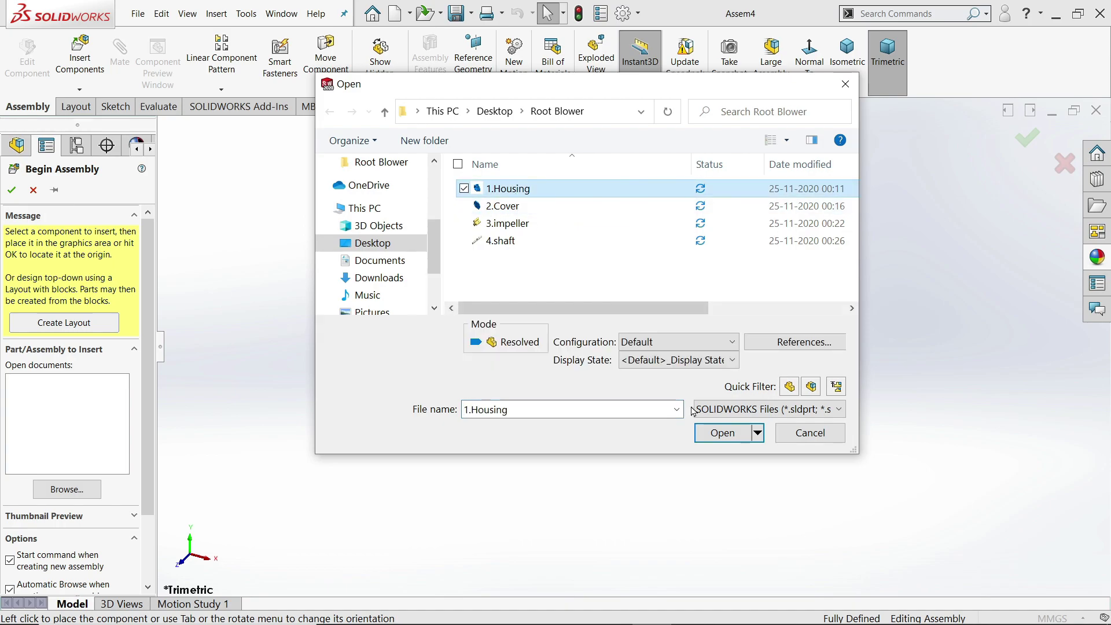
pyautogui.click(722, 432)
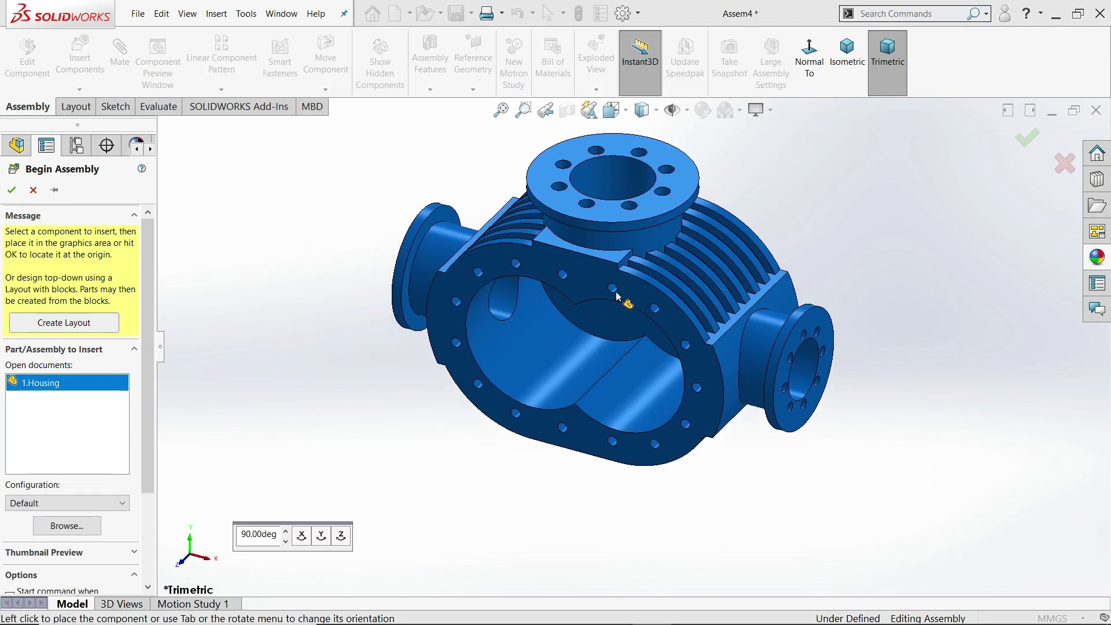
# Show the coordinate systems and origins, and place the housing at the assembly origin.
pyautogui.click(686, 110)
pyautogui.click(689, 130)
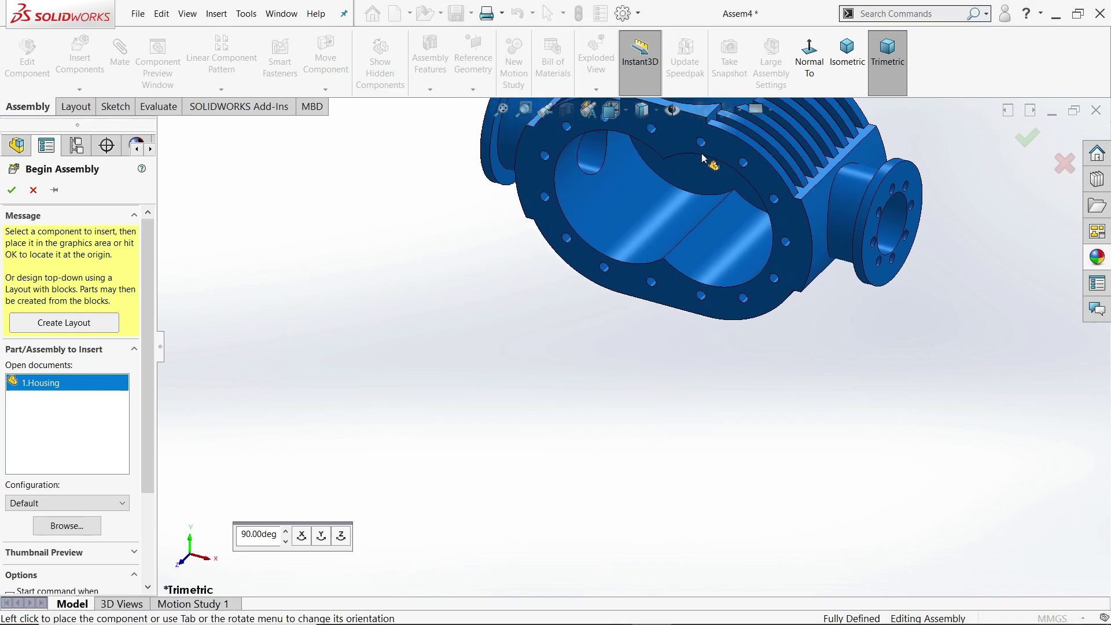
pyautogui.click(686, 111)
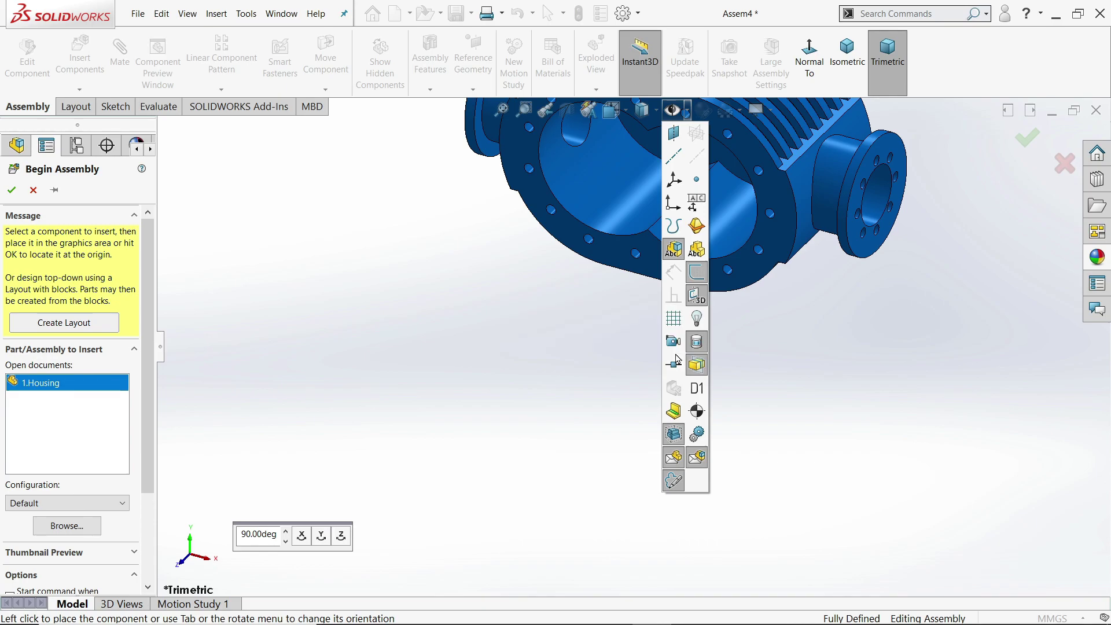
pyautogui.click(673, 181)
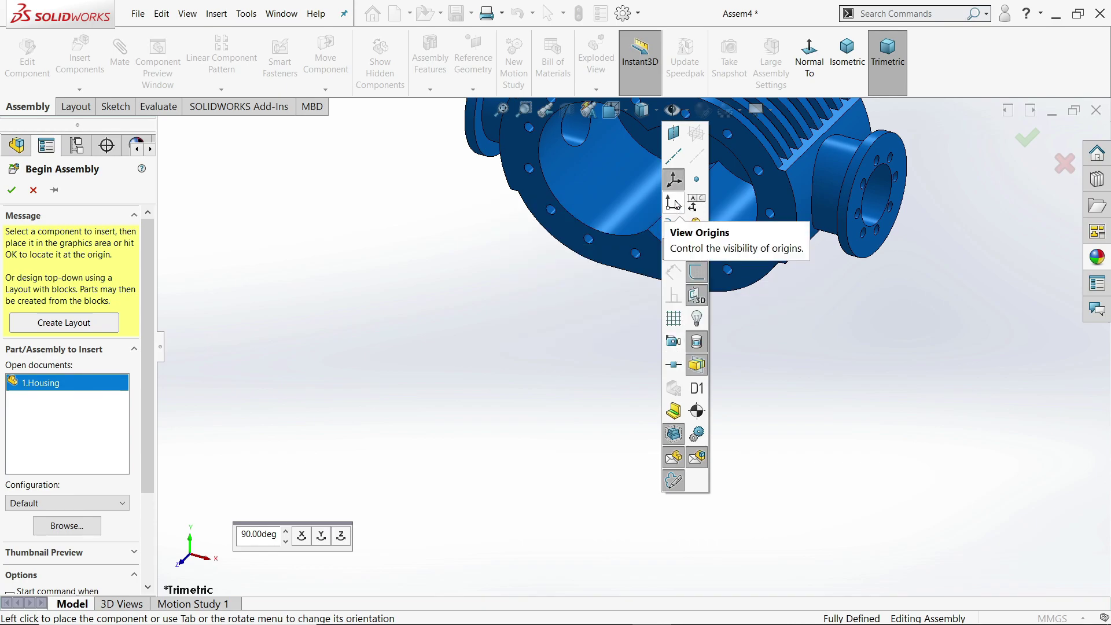
pyautogui.click(673, 203)
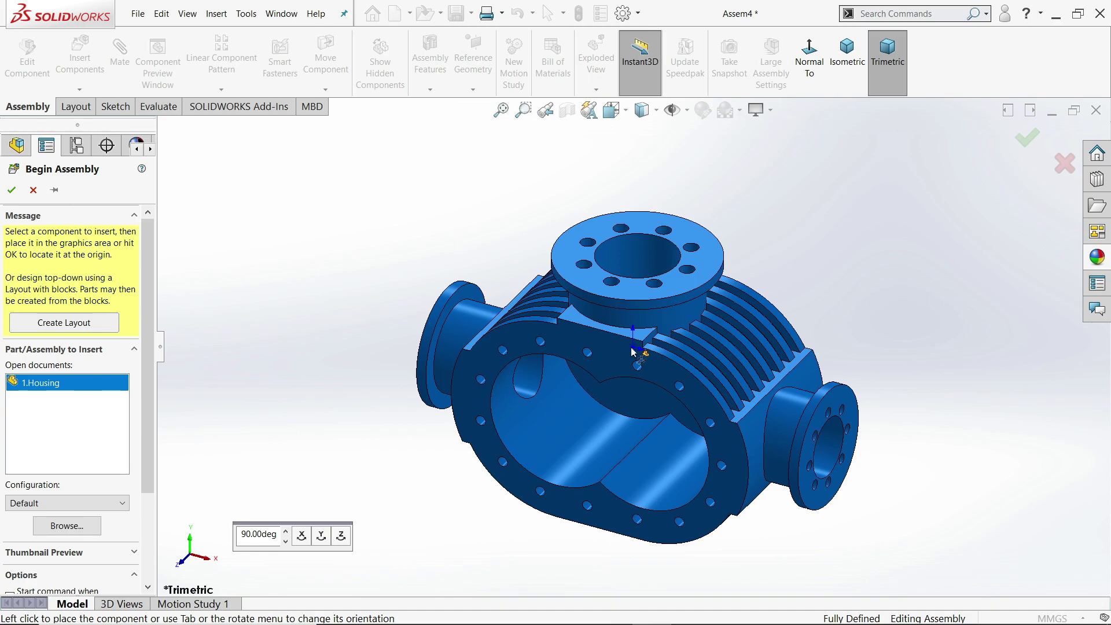
pyautogui.click(633, 351)
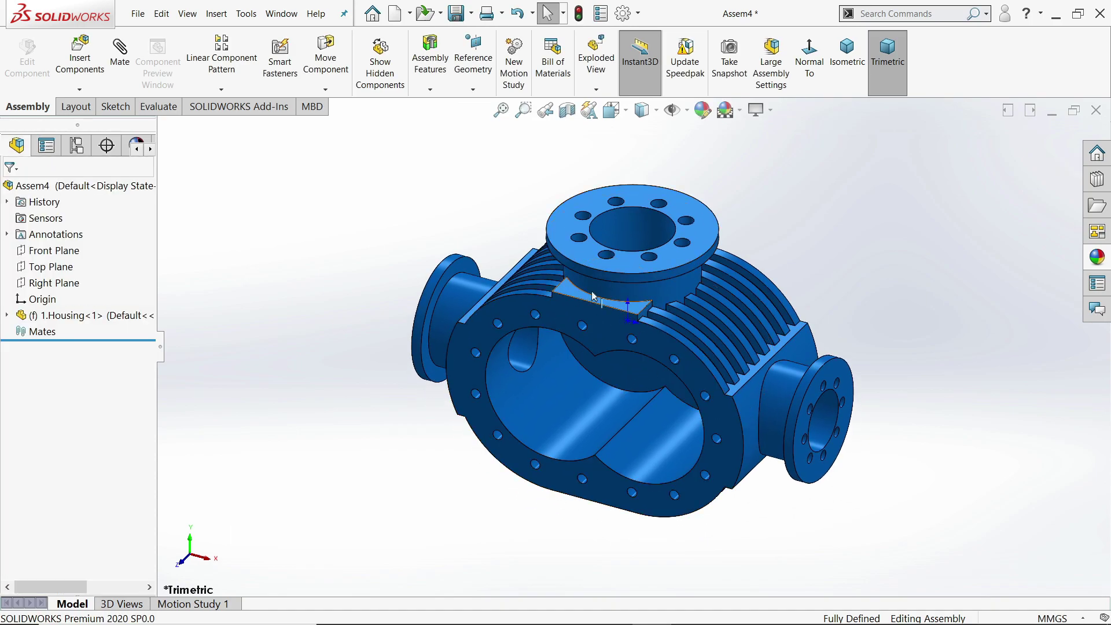
# Hide the coordinate systems and origins again, and apply the Plain White scene.
pyautogui.click(686, 111)
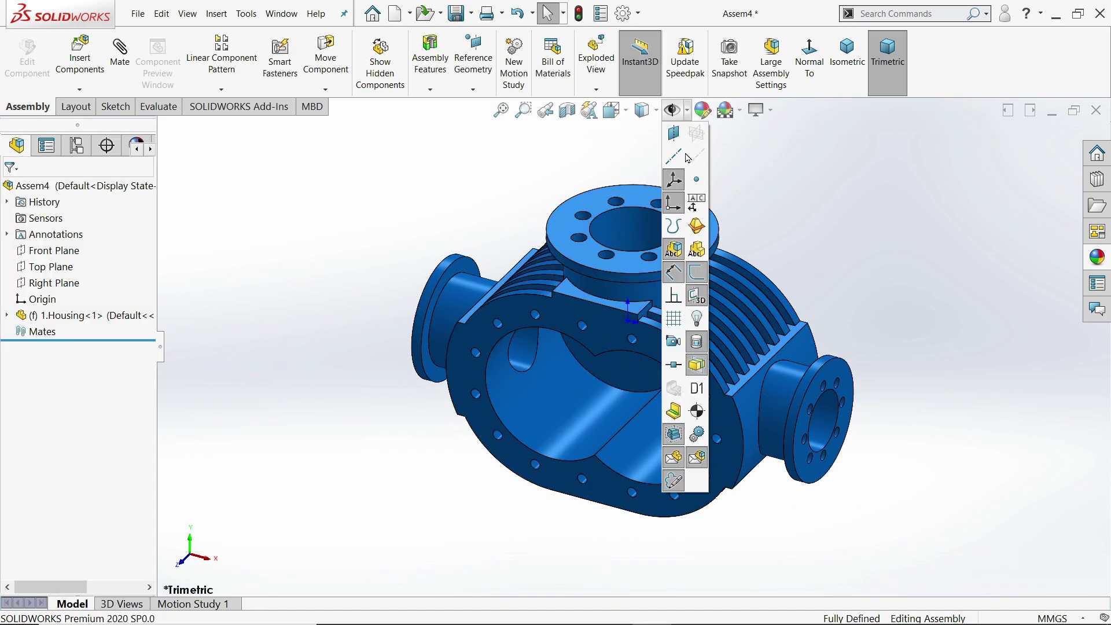
pyautogui.click(673, 179)
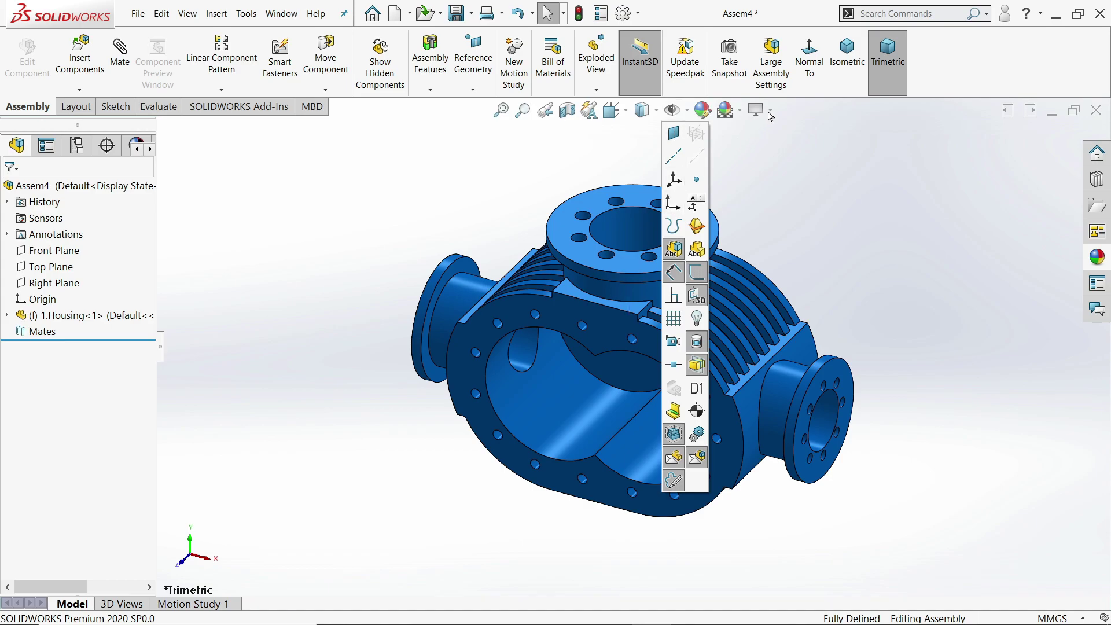
pyautogui.click(741, 116)
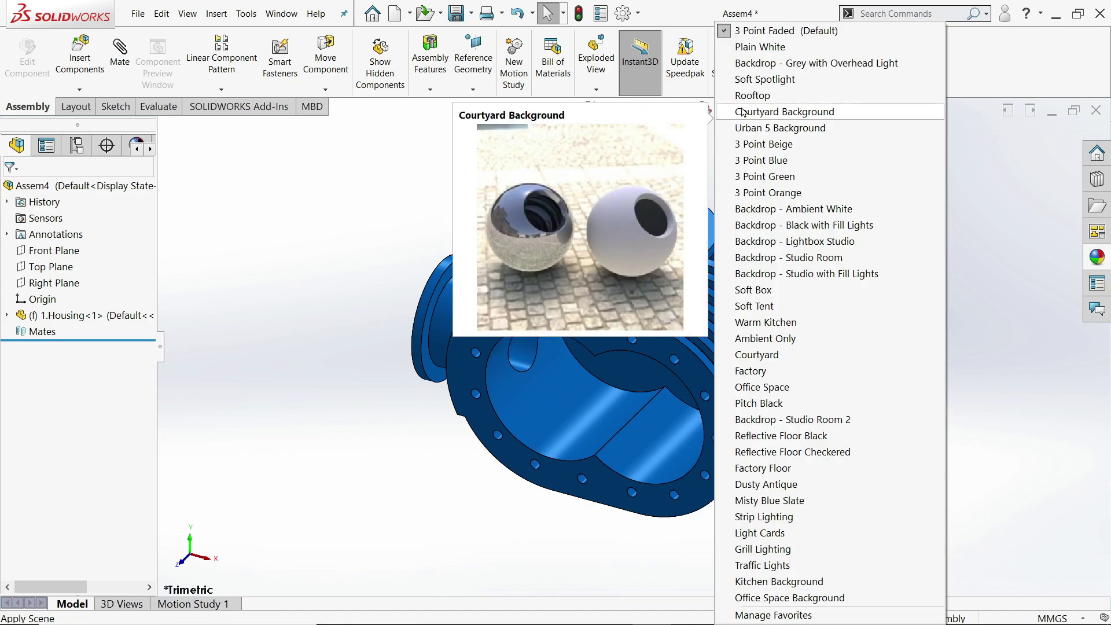
pyautogui.click(766, 42)
pyautogui.scroll(2, 724, 354)
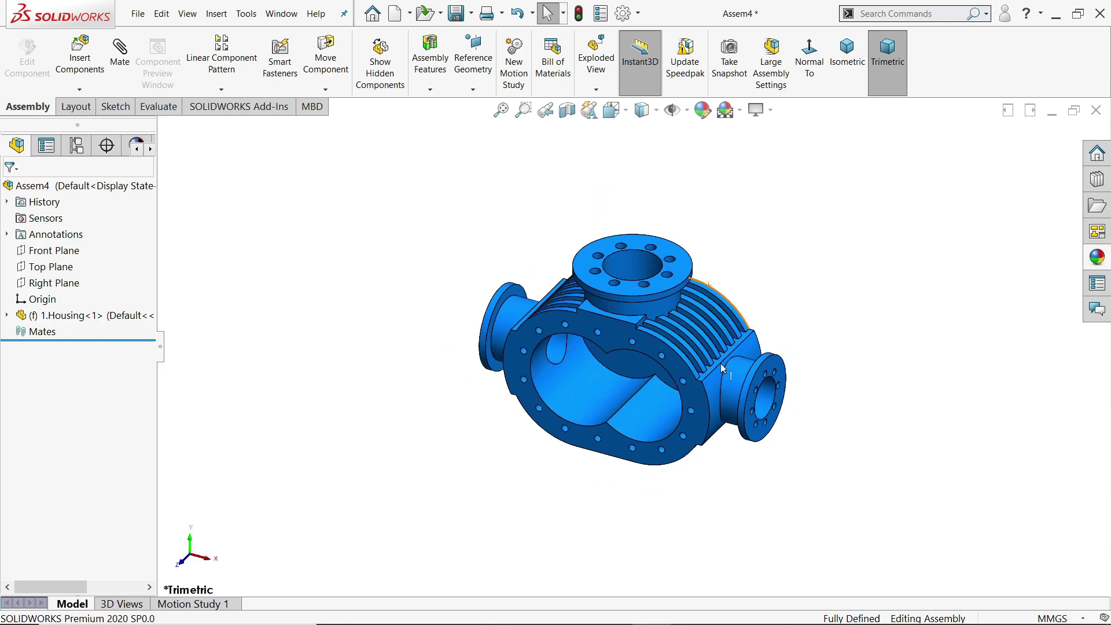
pyautogui.scroll(-2, 666, 392)
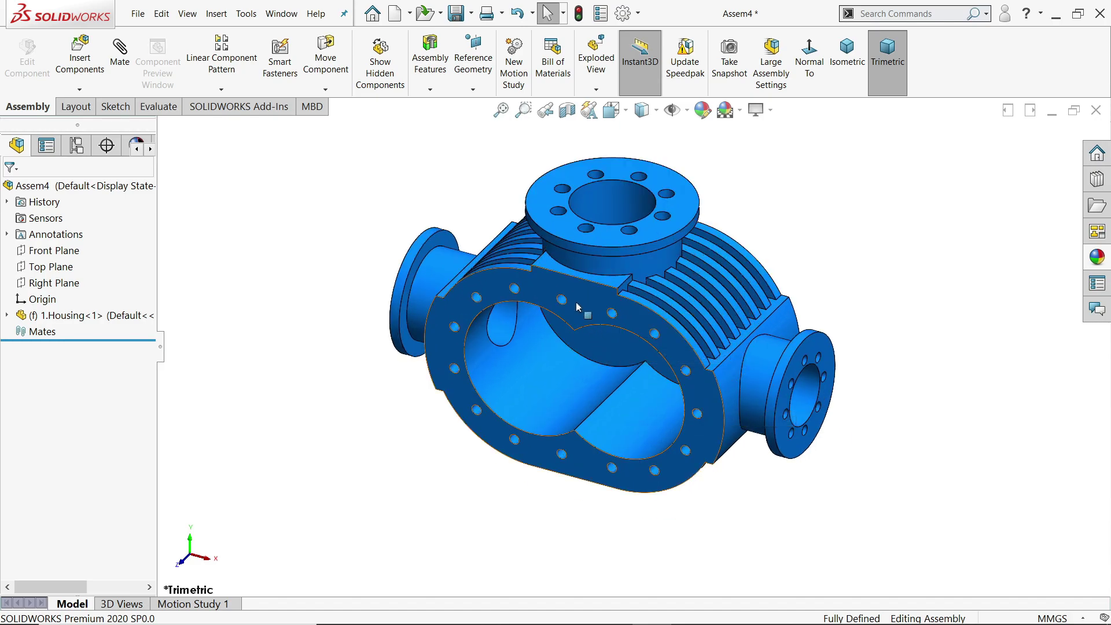
# Insert 2.Cover, 3.impeller and 4.shaft together, placing the cover and impeller beside the housing and the shaft below them.
pyautogui.click(80, 58)
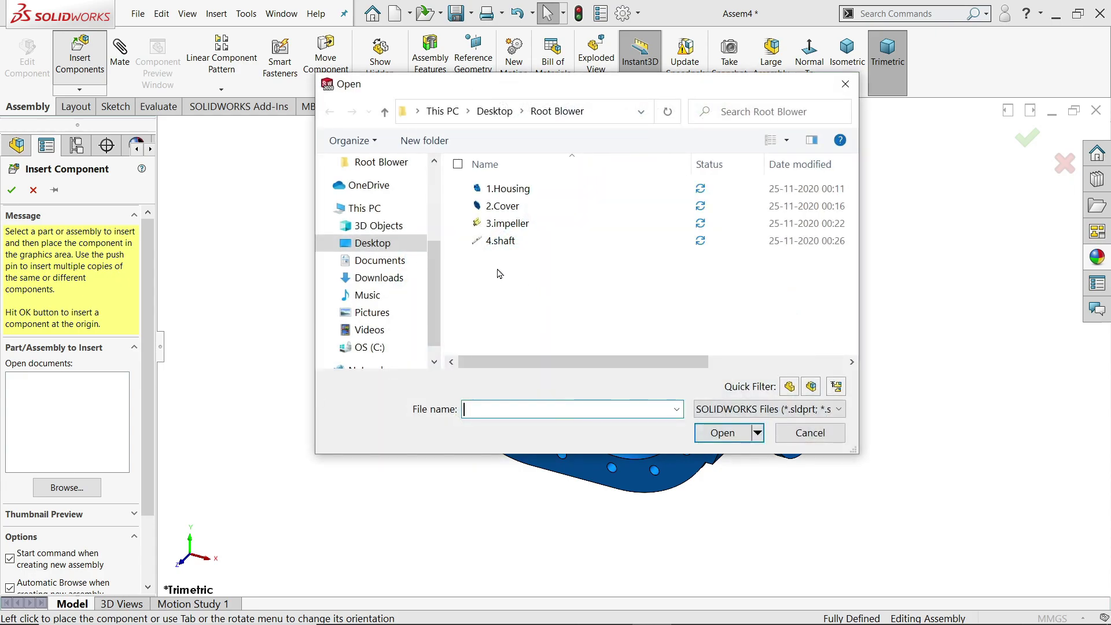
pyautogui.moveTo(517, 248); pyautogui.dragTo(534, 214)
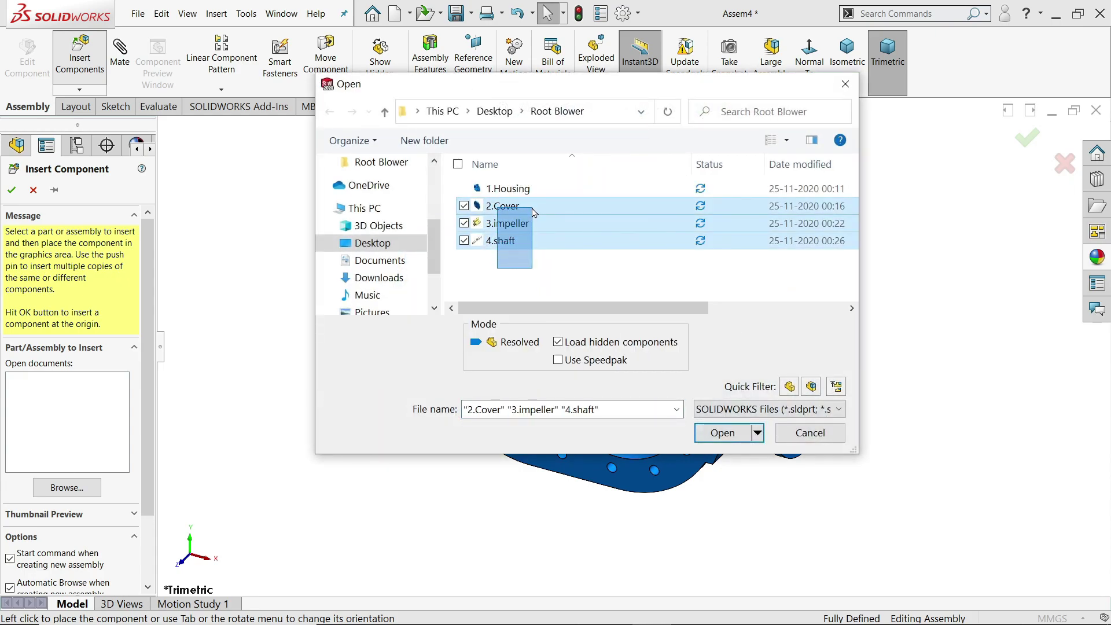
pyautogui.click(722, 432)
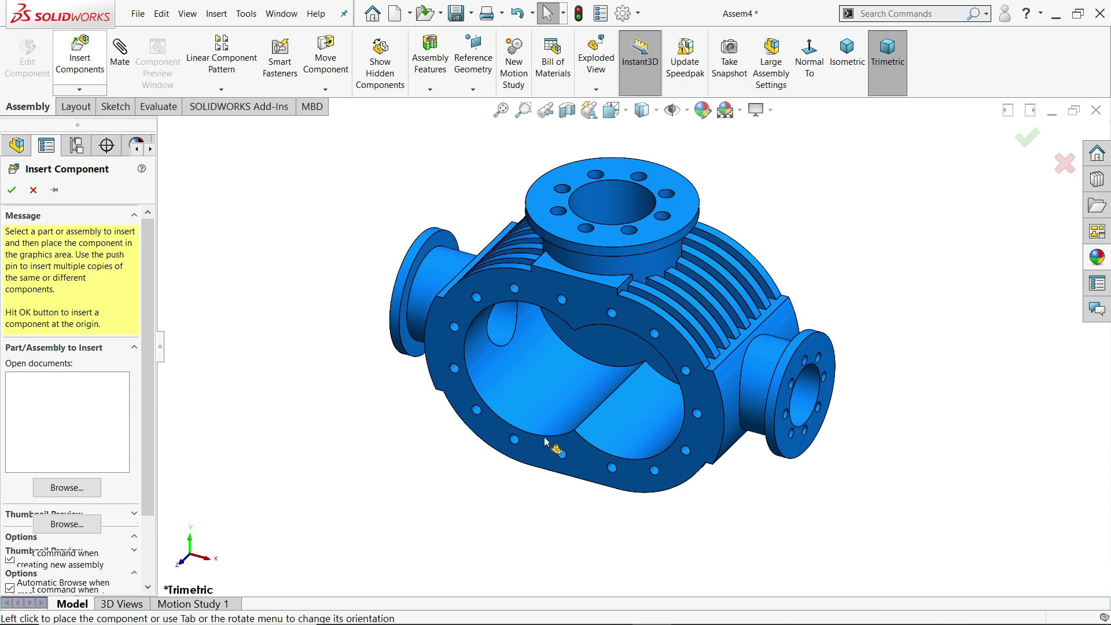
pyautogui.click(289, 362)
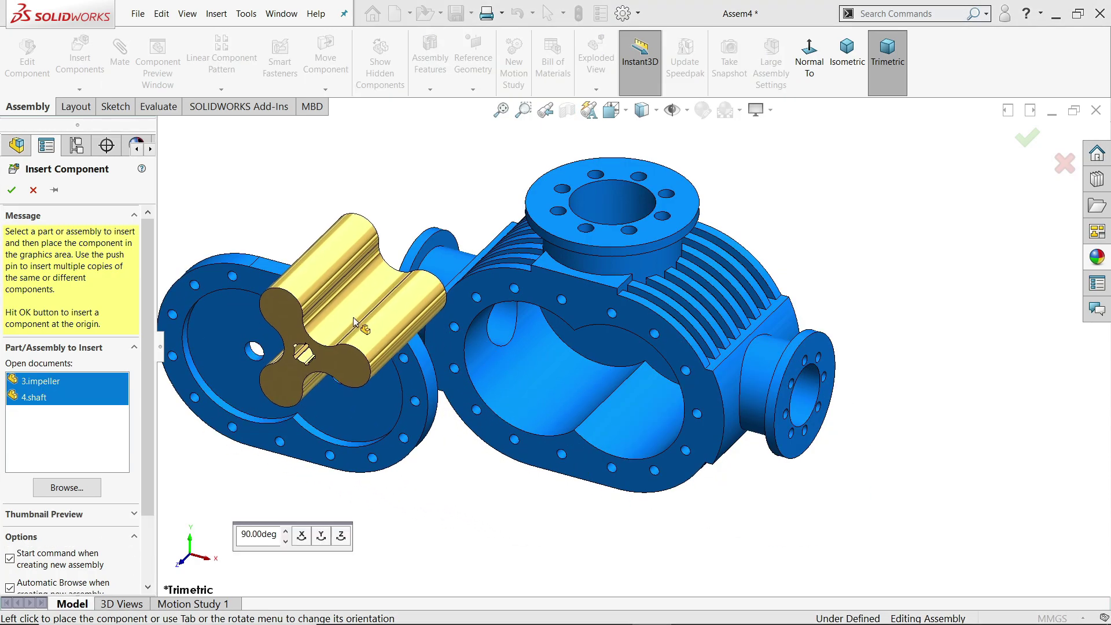
pyautogui.click(350, 264)
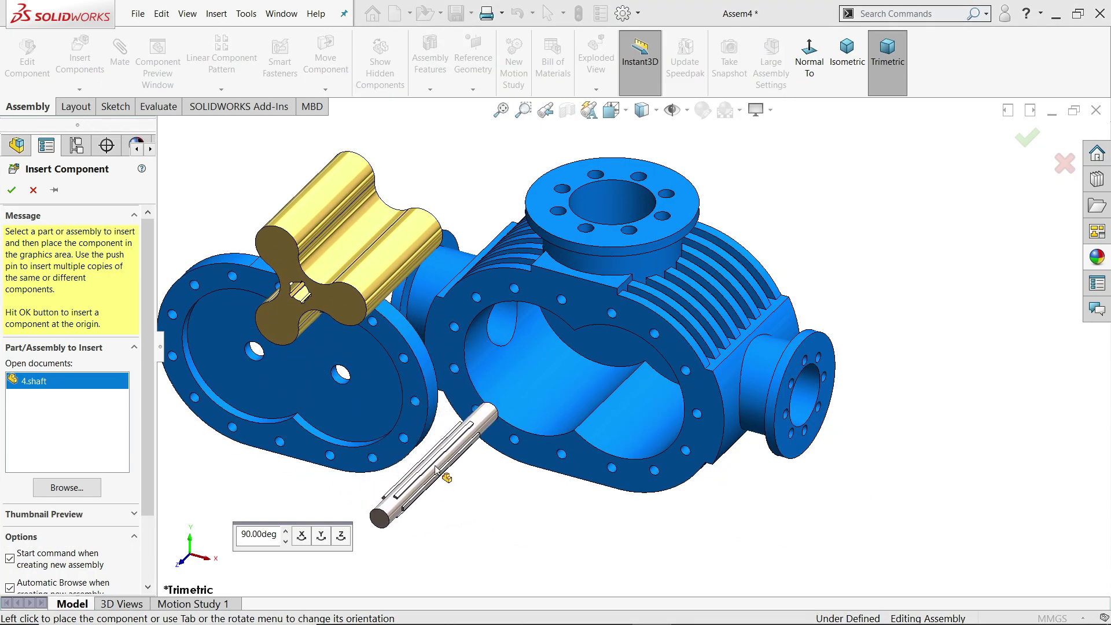
pyautogui.click(435, 469)
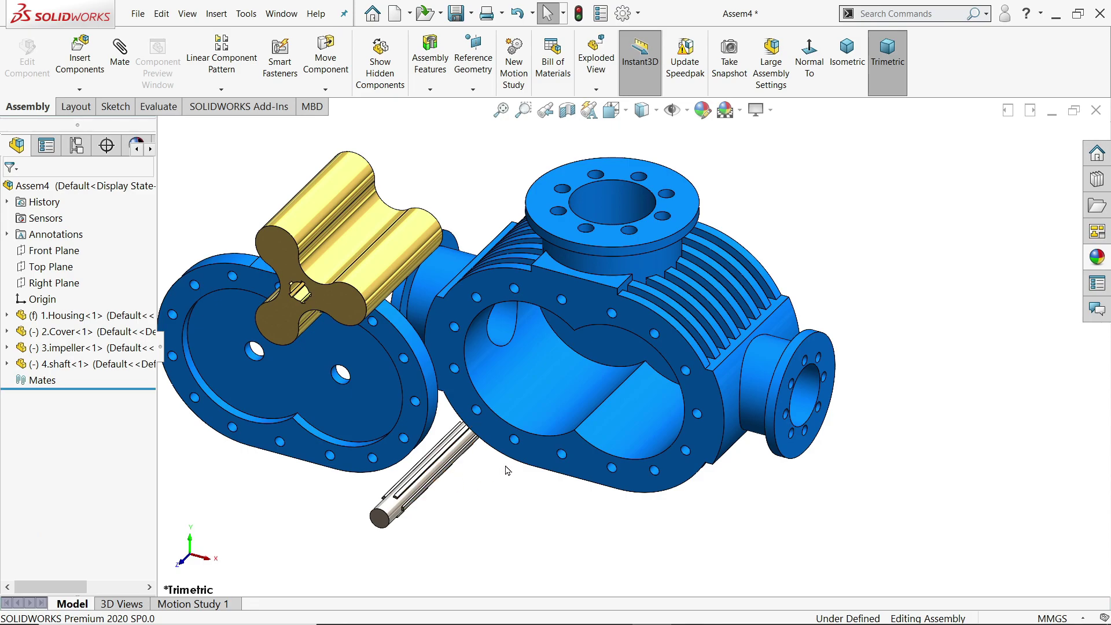
# Mate the shaft's cylindrical face concentric with the visible shaft bore in the housing's back wall.
pyautogui.scroll(-3, 527, 458)
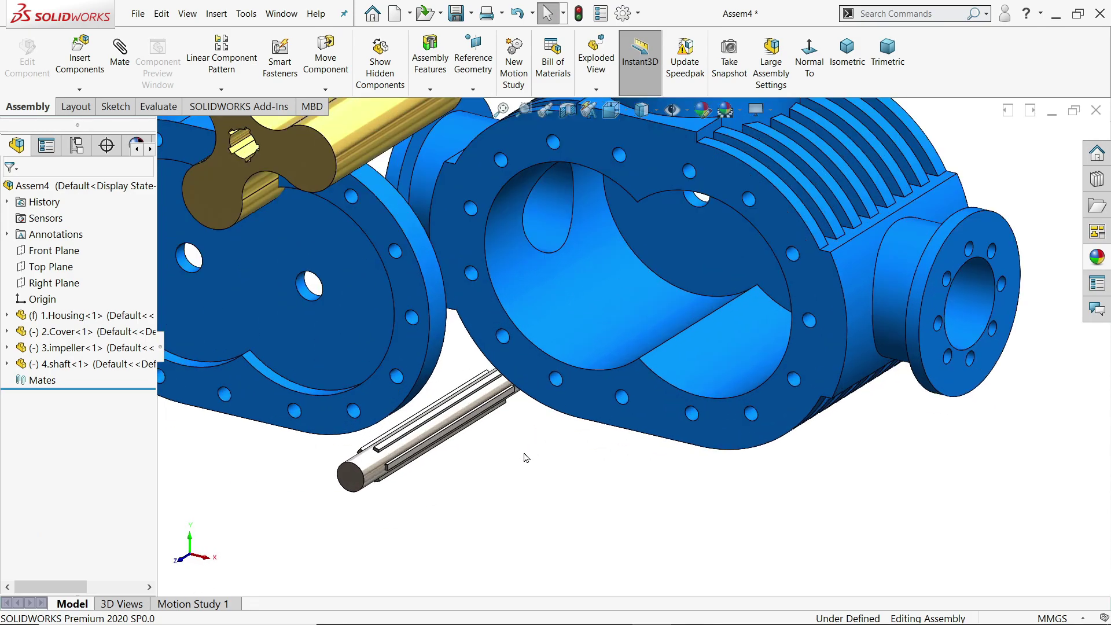
pyautogui.scroll(-1, 527, 458)
pyautogui.click(120, 58)
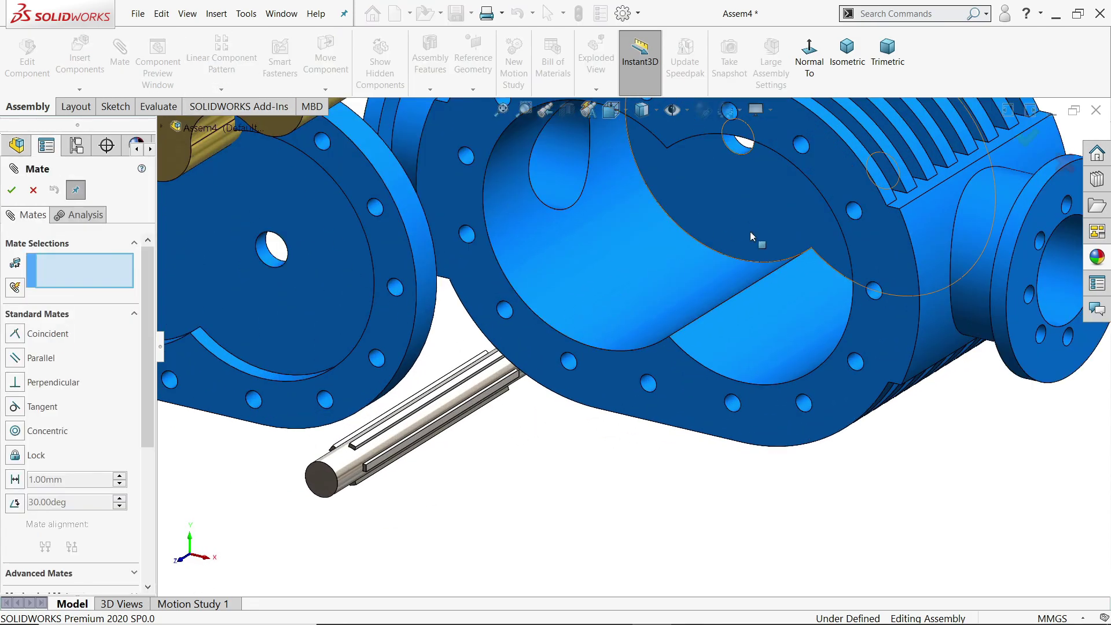
pyautogui.scroll(3, 752, 234)
pyautogui.scroll(-4, 663, 305)
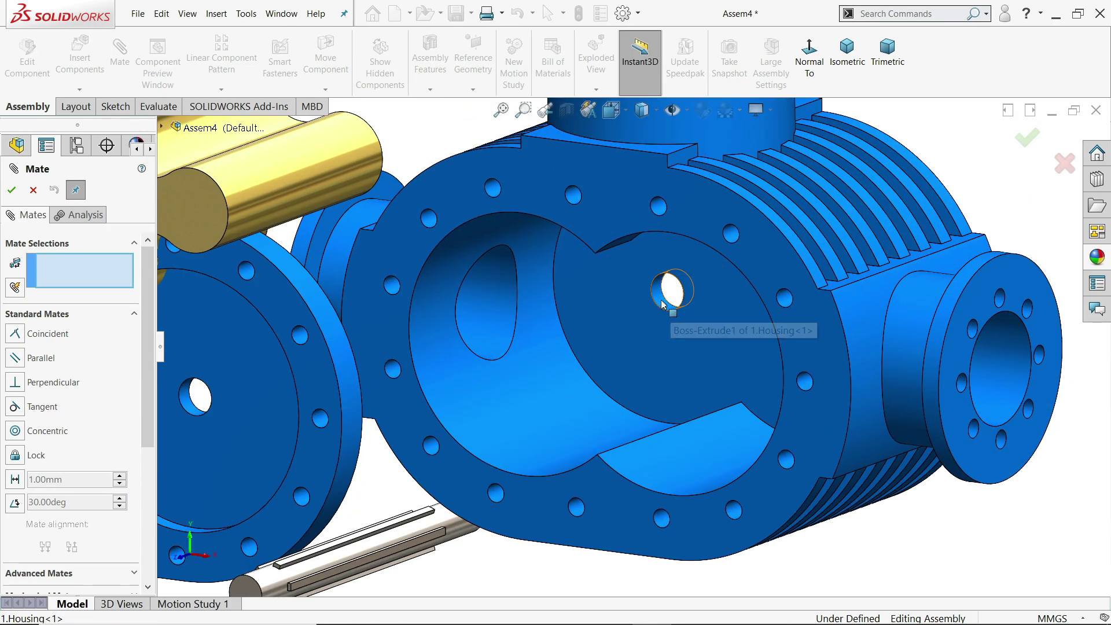
pyautogui.click(663, 305)
pyautogui.click(443, 523)
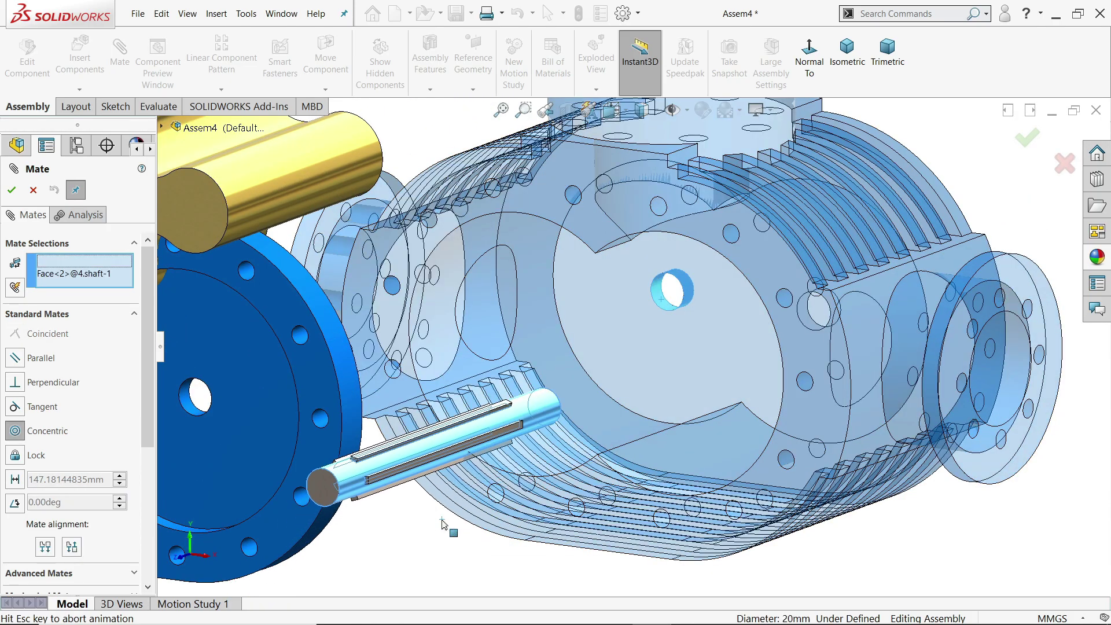
pyautogui.click(463, 509)
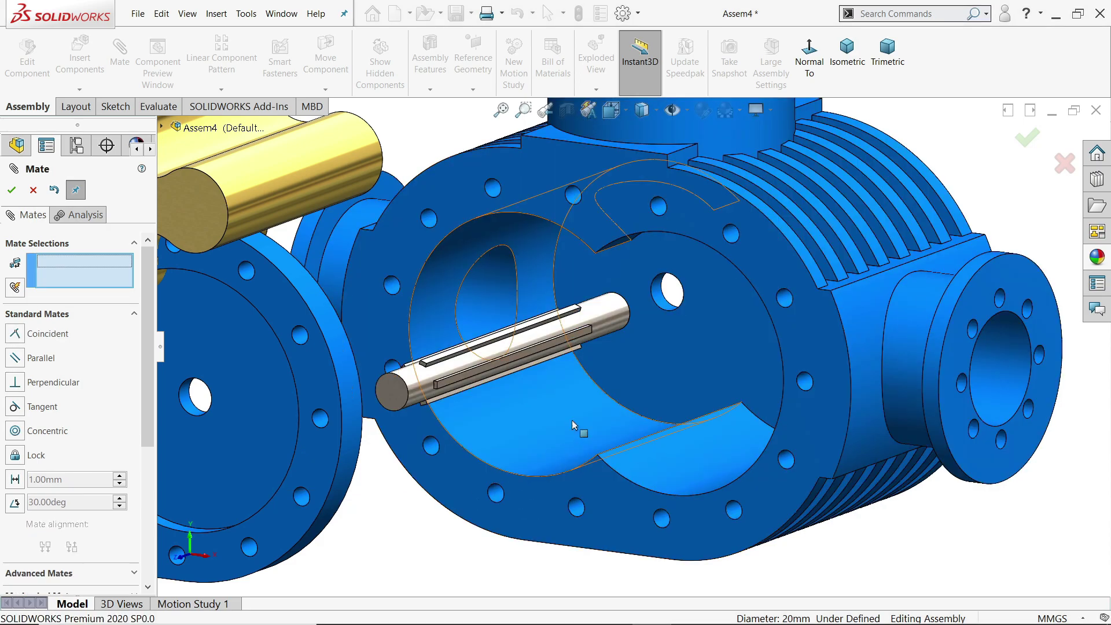
# Add a 30 mm distance mate between the shaft's end face and the outer face of the housing's back wall.
pyautogui.scroll(2, 683, 331)
pyautogui.moveTo(683, 324); pyautogui.dragTo(505, 405, button='middle')
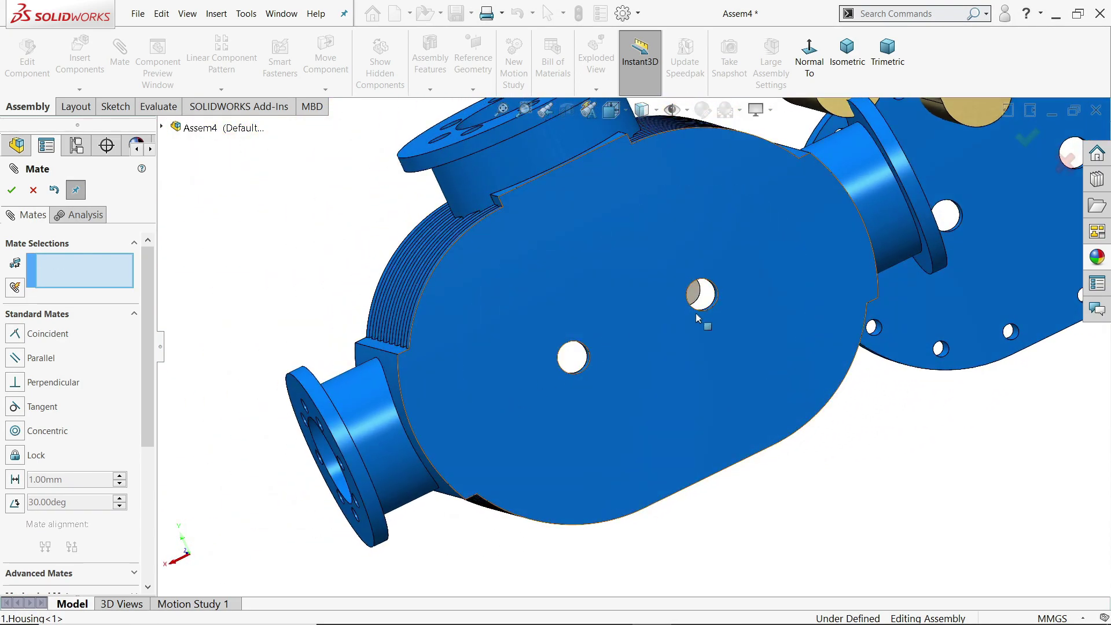
pyautogui.scroll(-4, 701, 298)
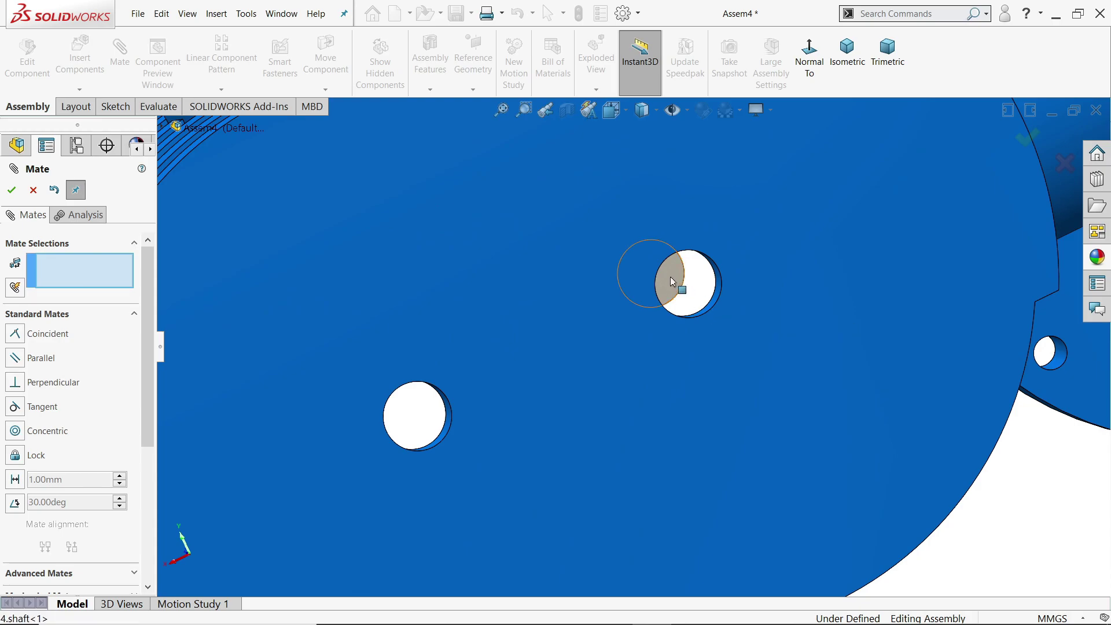
pyautogui.click(673, 289)
pyautogui.click(756, 327)
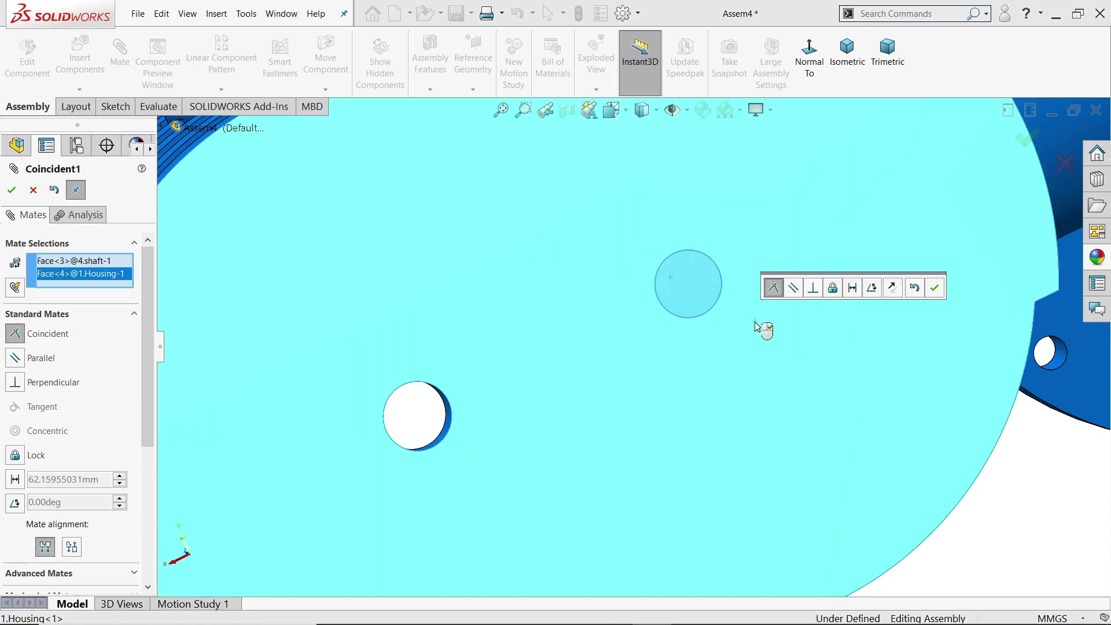
pyautogui.click(853, 288)
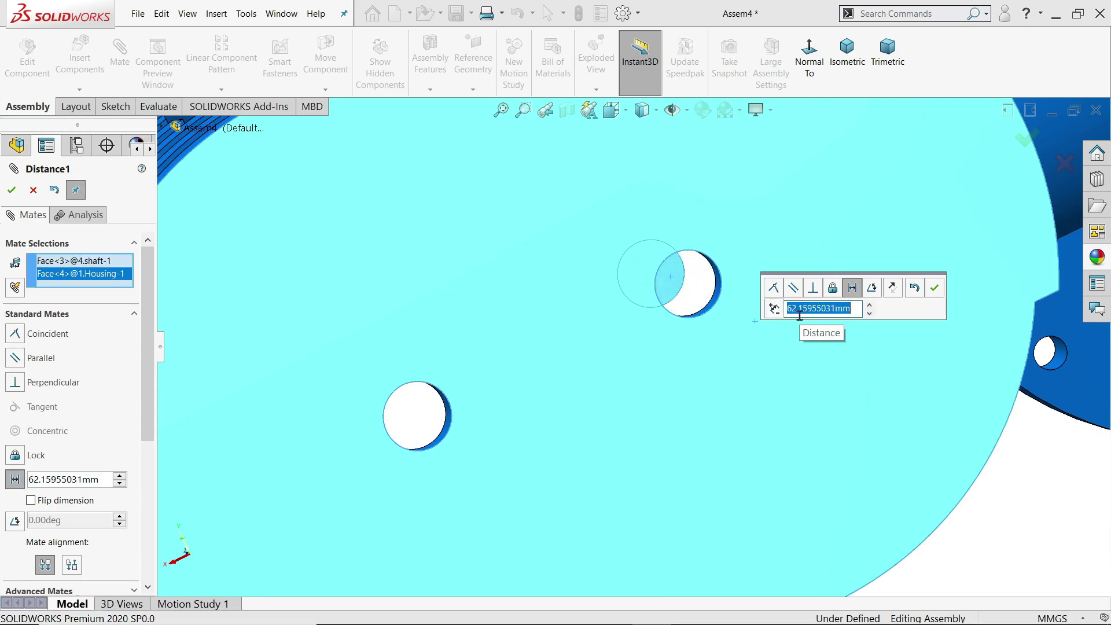
pyautogui.write('30')
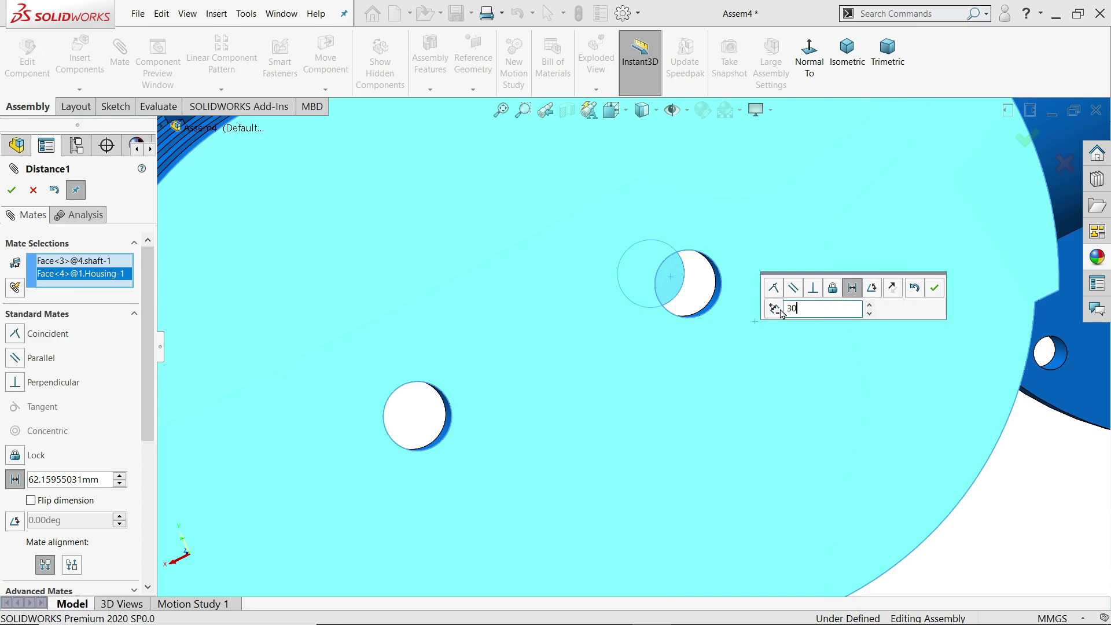
pyautogui.press('Return')
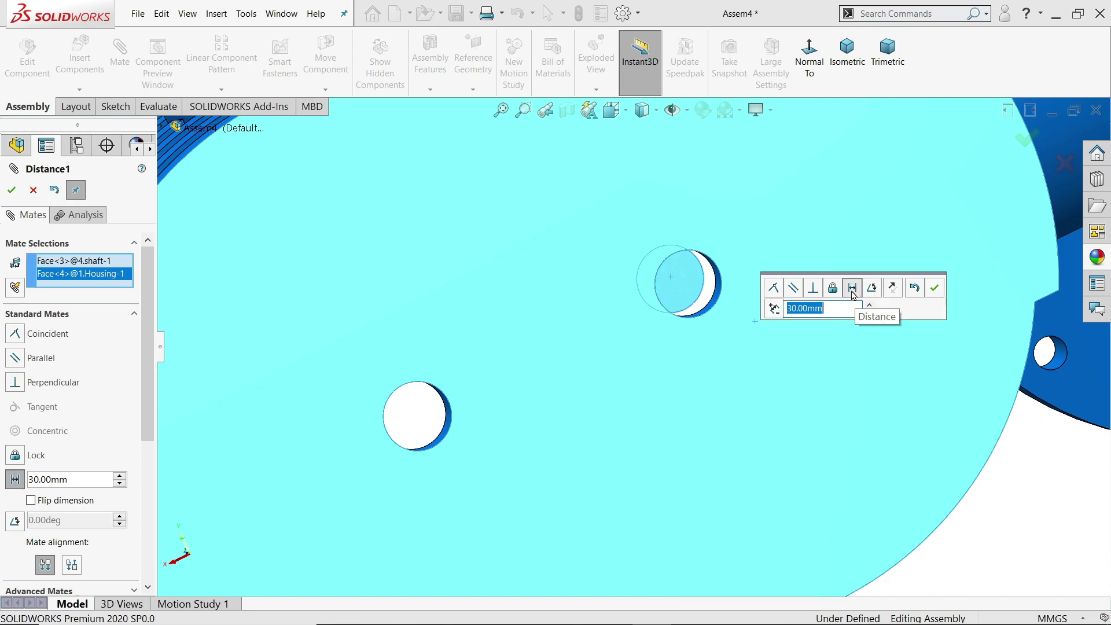
# Try the reversed alignment for the shaft's distance mate, and switch it back.
pyautogui.click(897, 294)
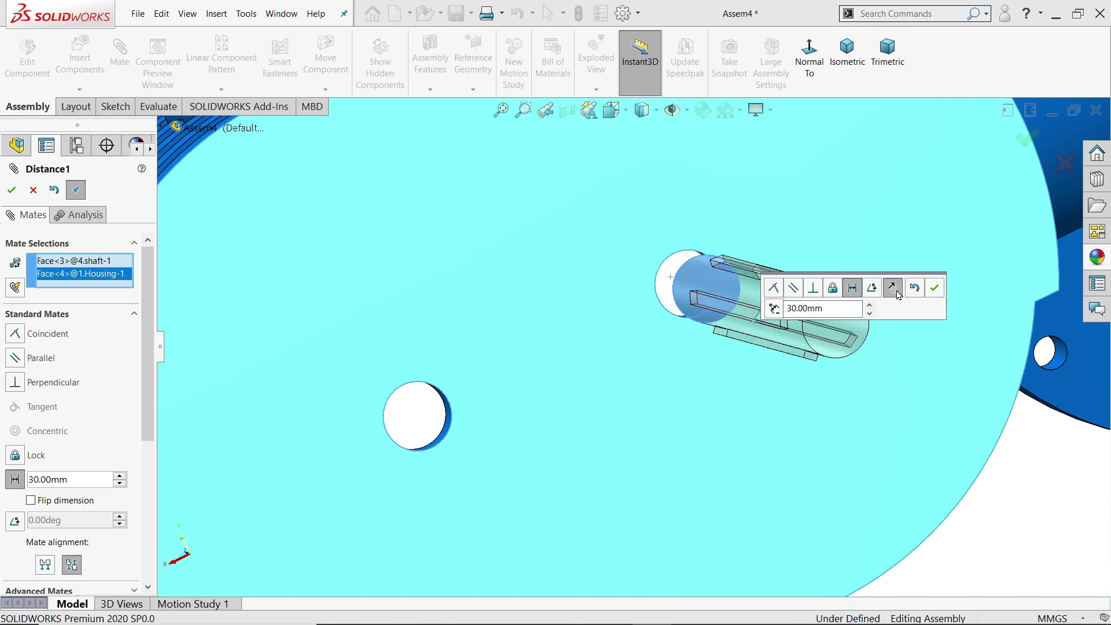
pyautogui.click(655, 336)
pyautogui.click(891, 293)
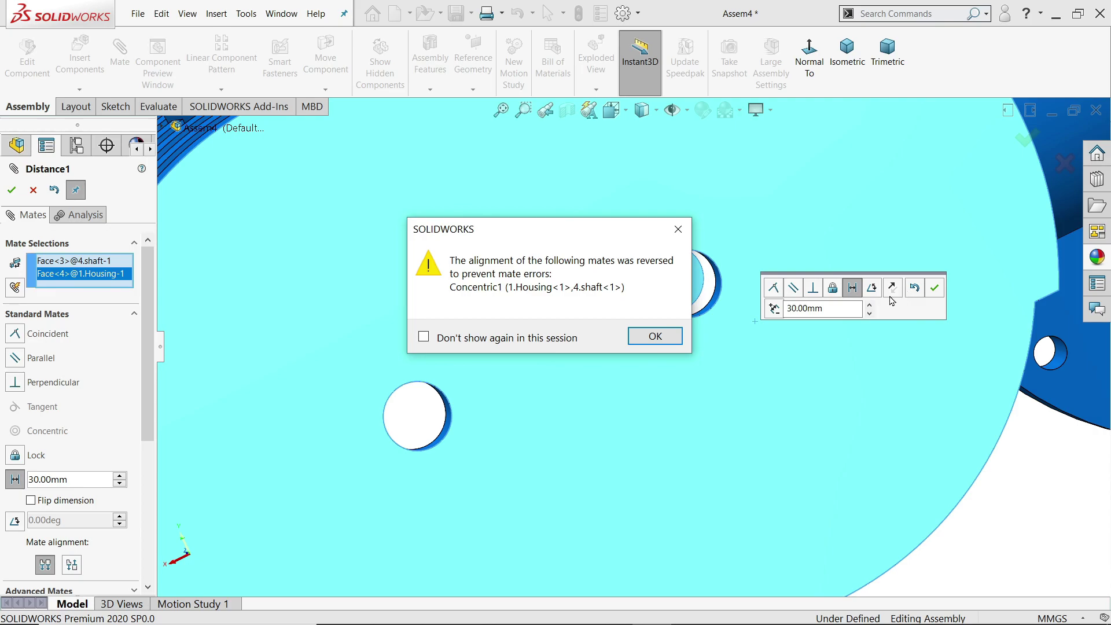
pyautogui.click(654, 336)
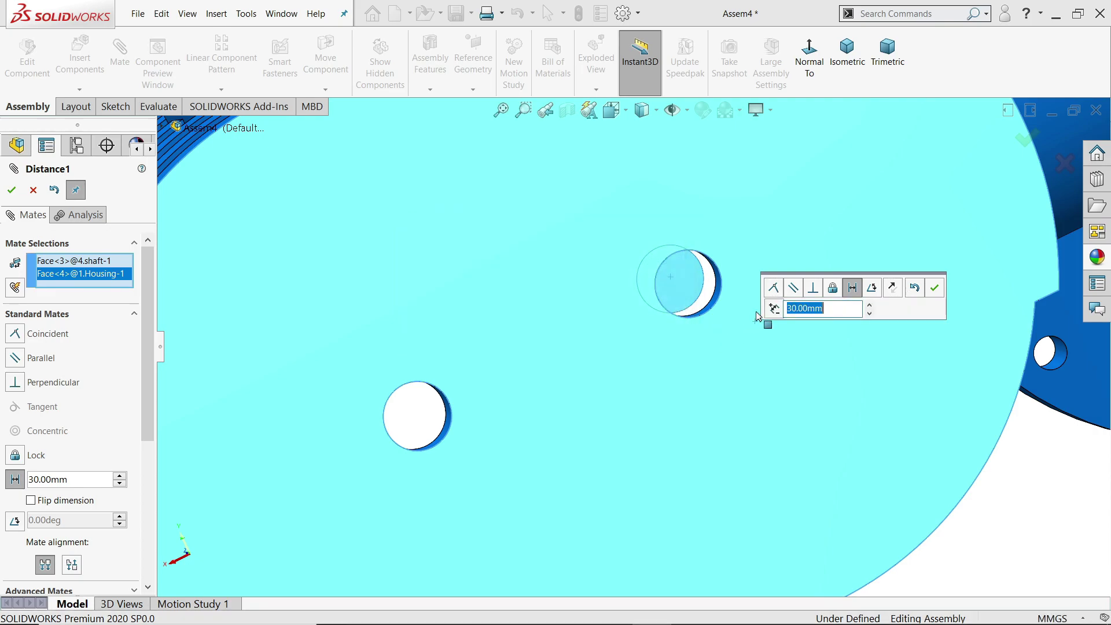
# Flip the distance dimension so the shaft end projects outside the housing's back wall, accept the mate and finish mating.
pyautogui.click(774, 308)
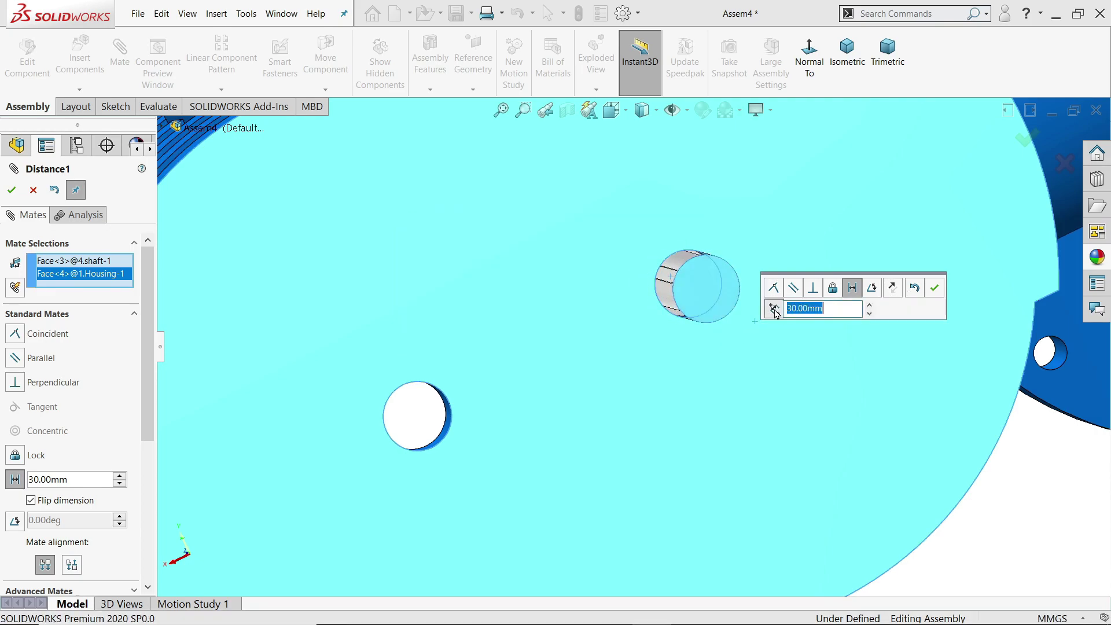
pyautogui.scroll(5, 665, 273)
pyautogui.moveTo(665, 273); pyautogui.dragTo(508, 389, button='middle')
pyautogui.scroll(-4, 723, 286)
pyautogui.click(935, 290)
pyautogui.scroll(4, 781, 341)
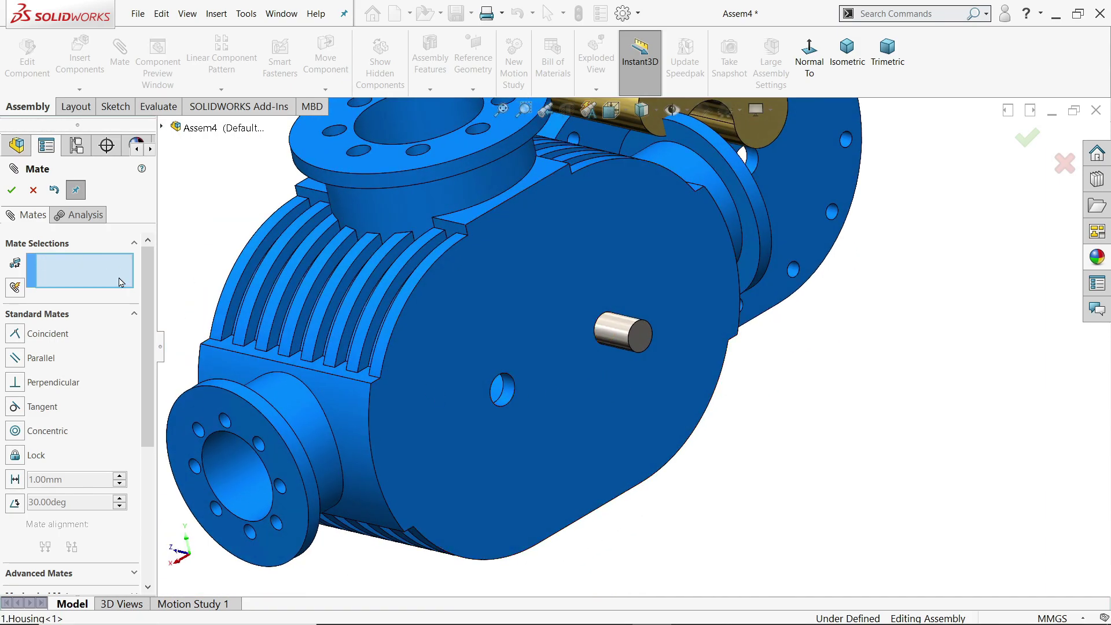
pyautogui.click(34, 191)
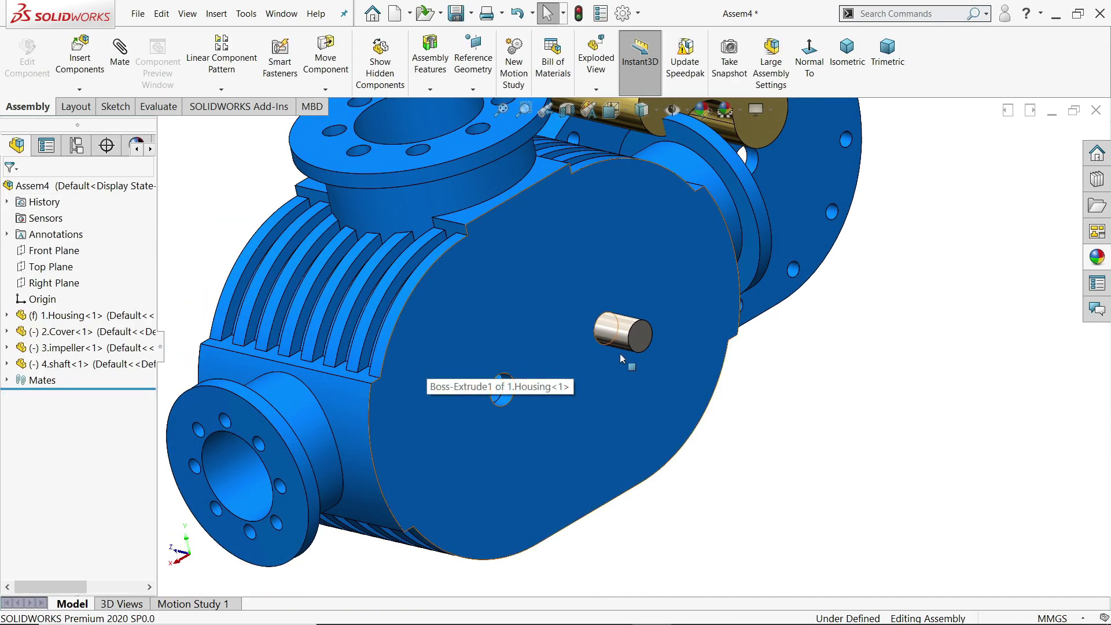
# Create a second copy of the shaft behind the housing and mate it concentric with the empty shaft bore.
pyautogui.moveTo(622, 332); pyautogui.dragTo(580, 413)
pyautogui.scroll(-2, 764, 420)
pyautogui.click(120, 52)
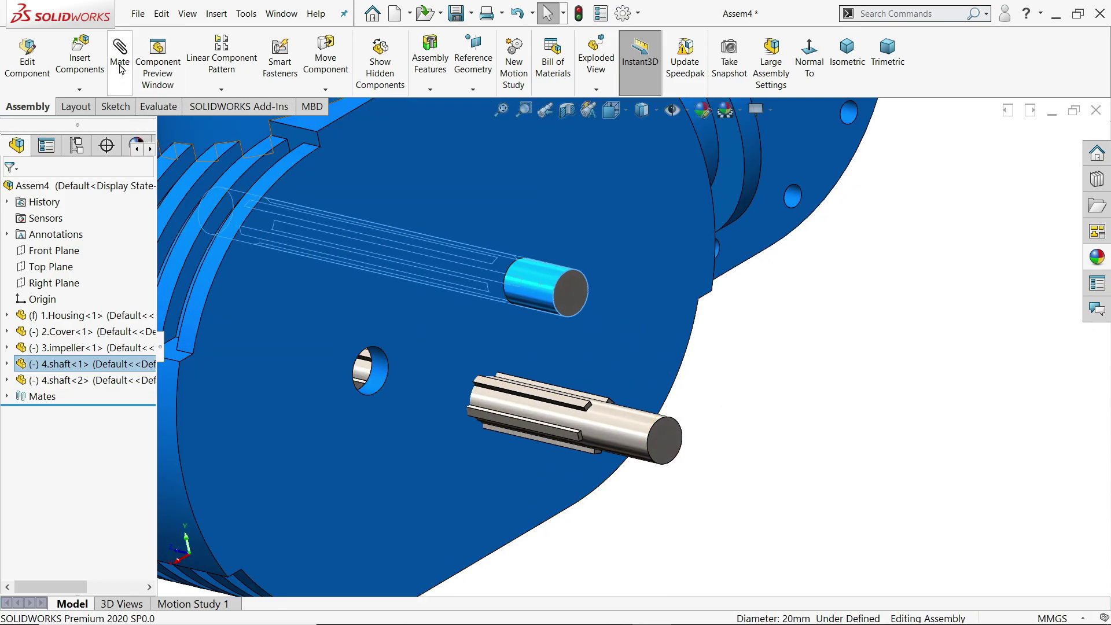
pyautogui.click(382, 377)
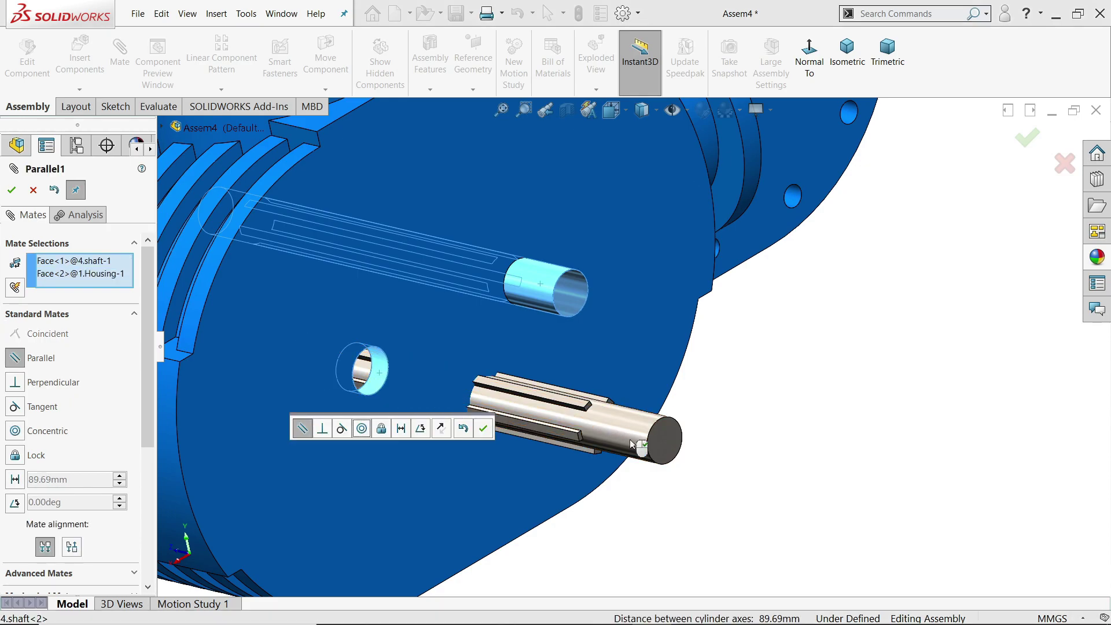
pyautogui.click(101, 288)
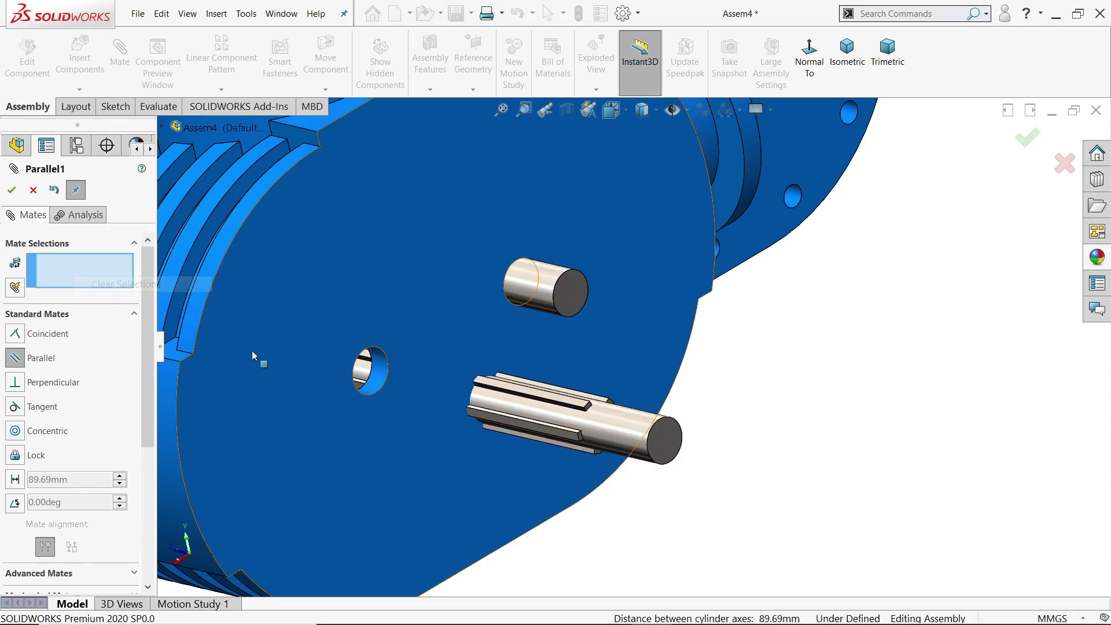
pyautogui.click(380, 378)
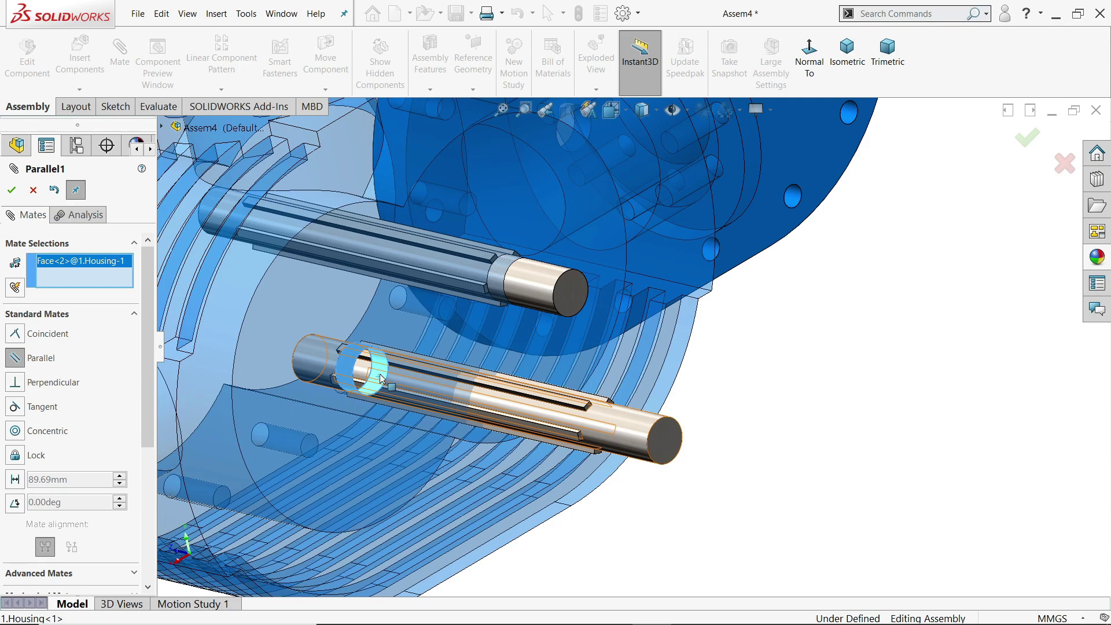
pyautogui.click(644, 432)
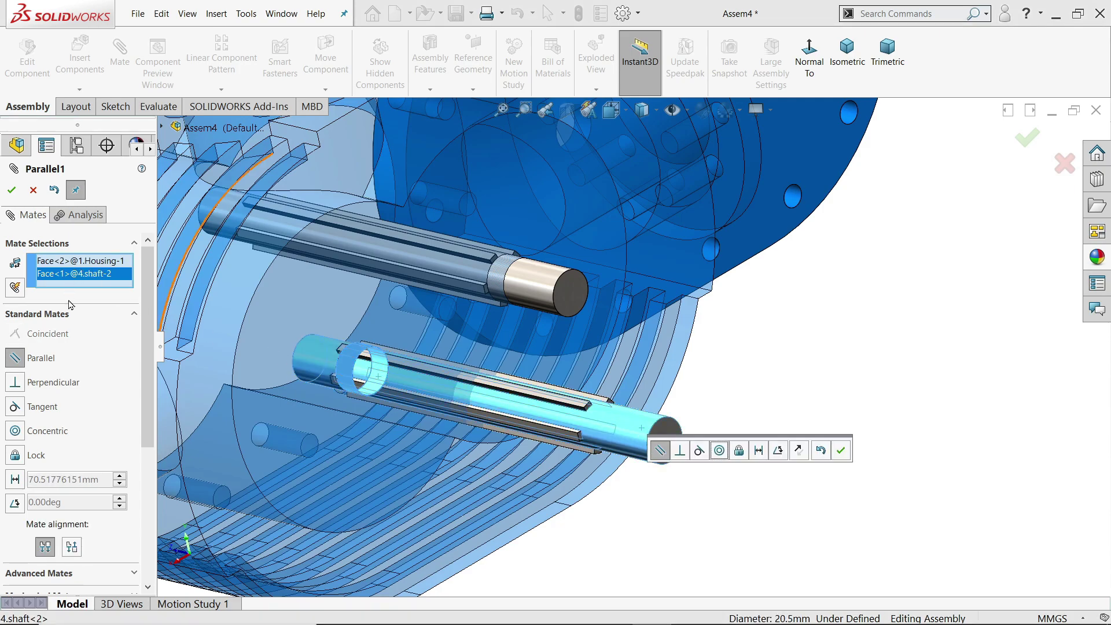
pyautogui.click(16, 431)
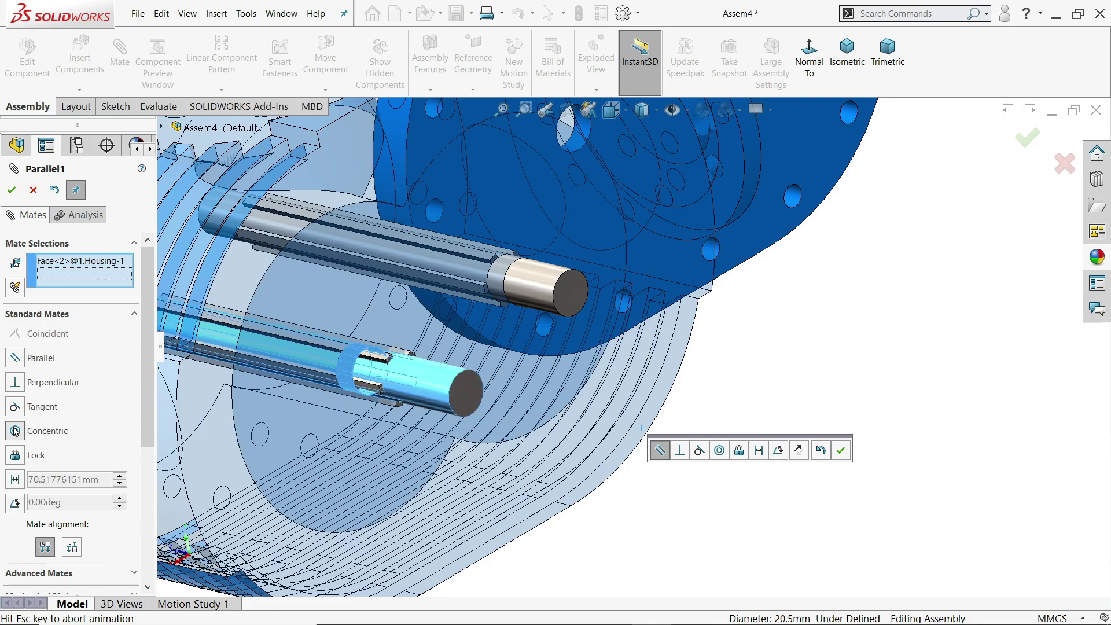
pyautogui.click(11, 191)
# Add a 30 mm distance mate between the housing's outer back face and the second shaft's end face.
pyautogui.scroll(-3, 327, 358)
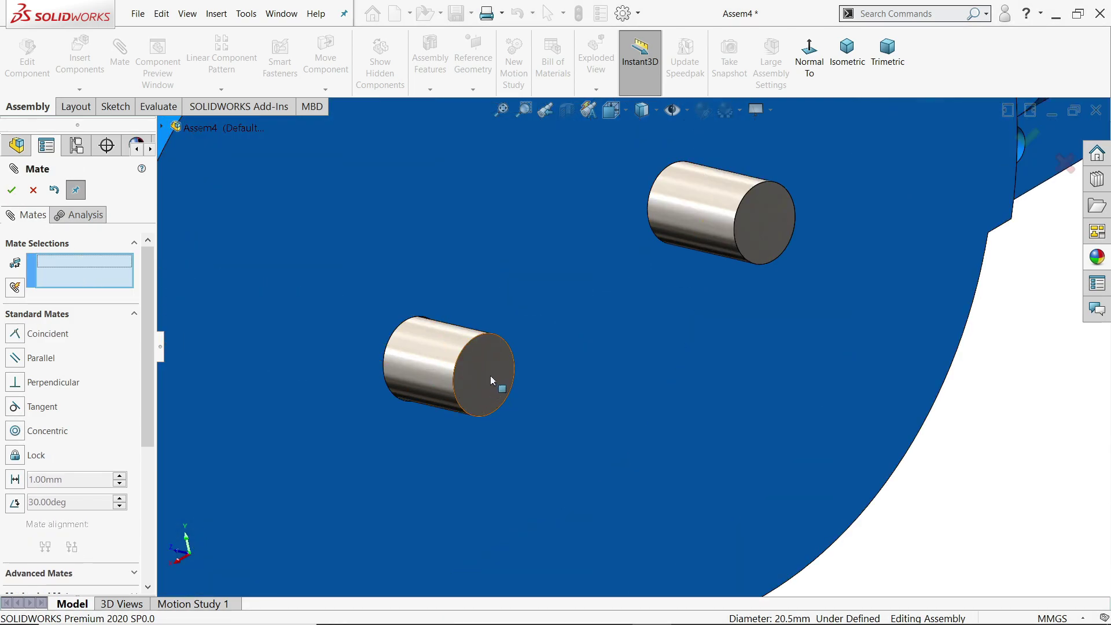
pyautogui.click(421, 267)
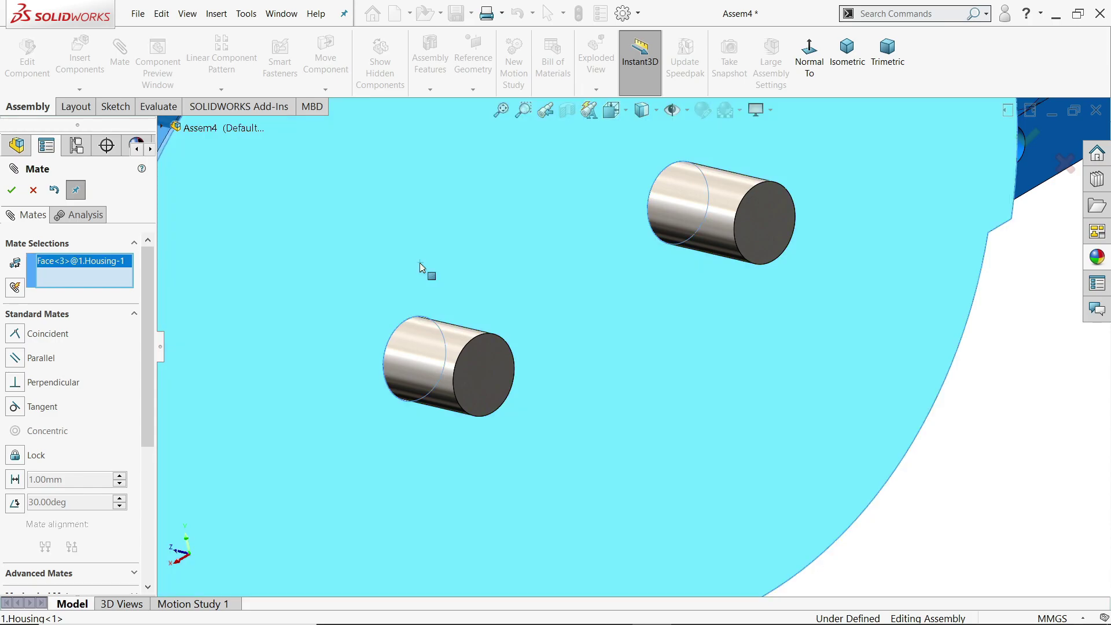
pyautogui.click(489, 380)
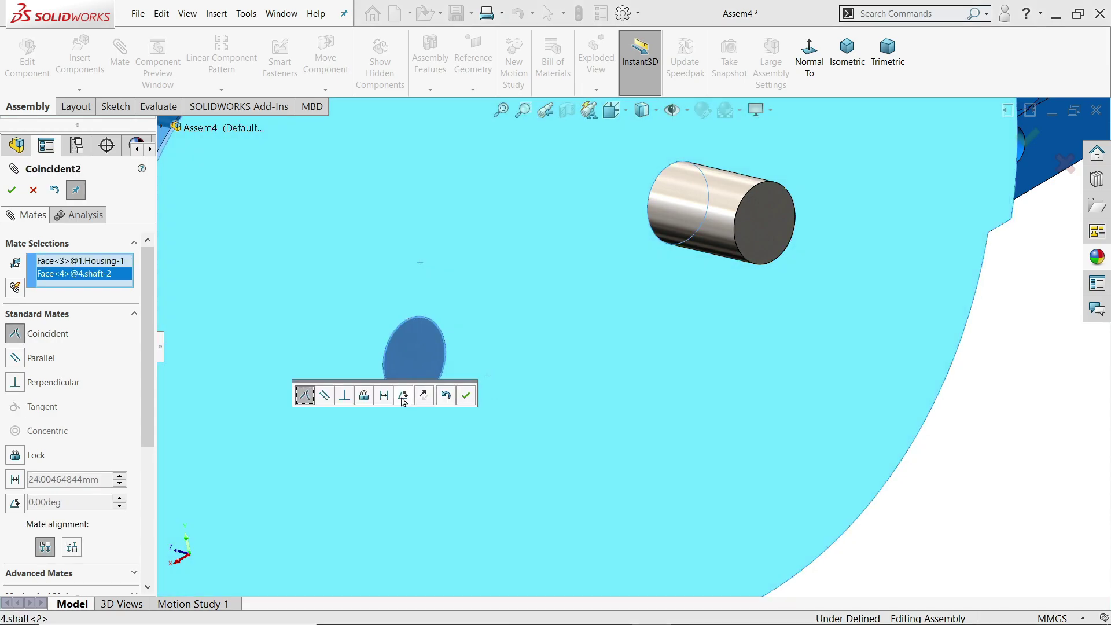
pyautogui.click(384, 396)
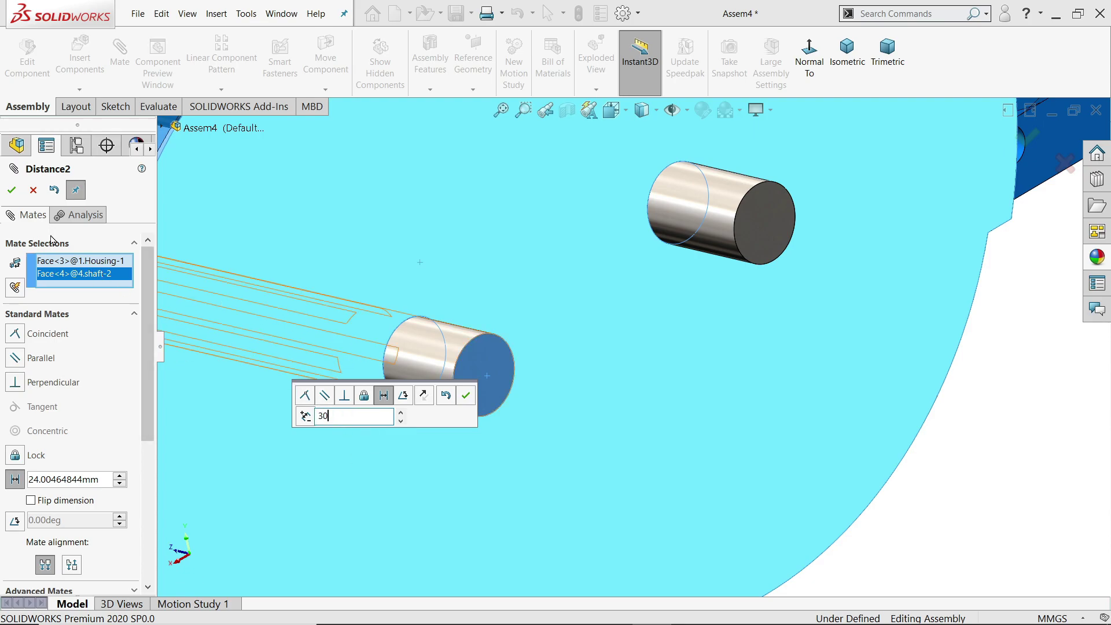
pyautogui.click(12, 191)
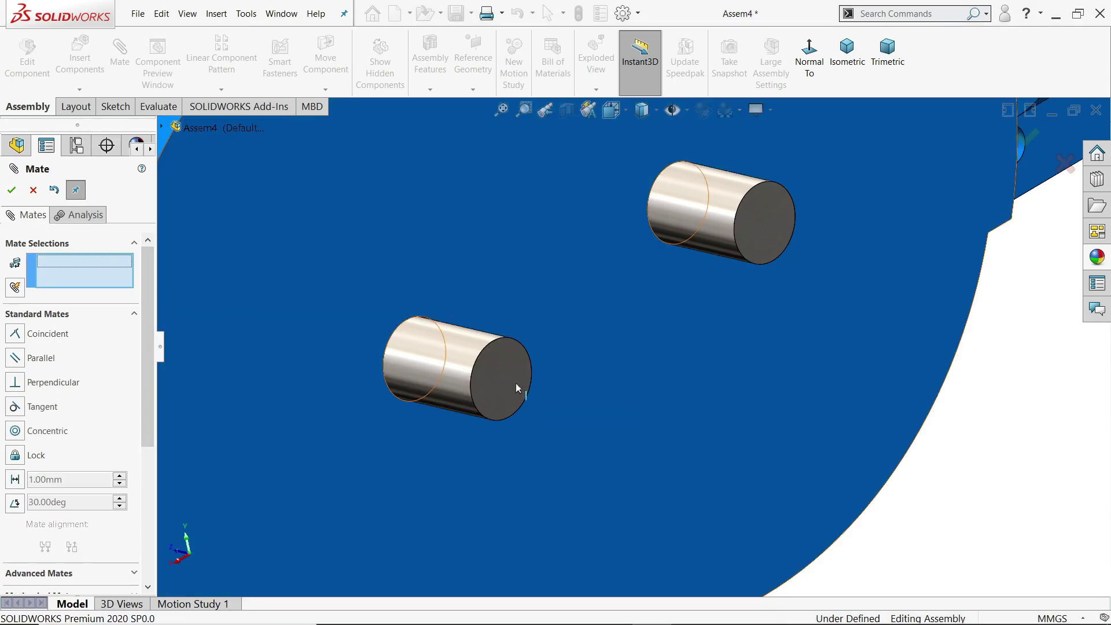
# Move the impeller closer to the front of the housing, near the left shaft.
pyautogui.scroll(5, 583, 395)
pyautogui.moveTo(661, 400); pyautogui.dragTo(810, 430, button='middle')
pyautogui.scroll(3, 601, 370)
pyautogui.scroll(-5, 507, 306)
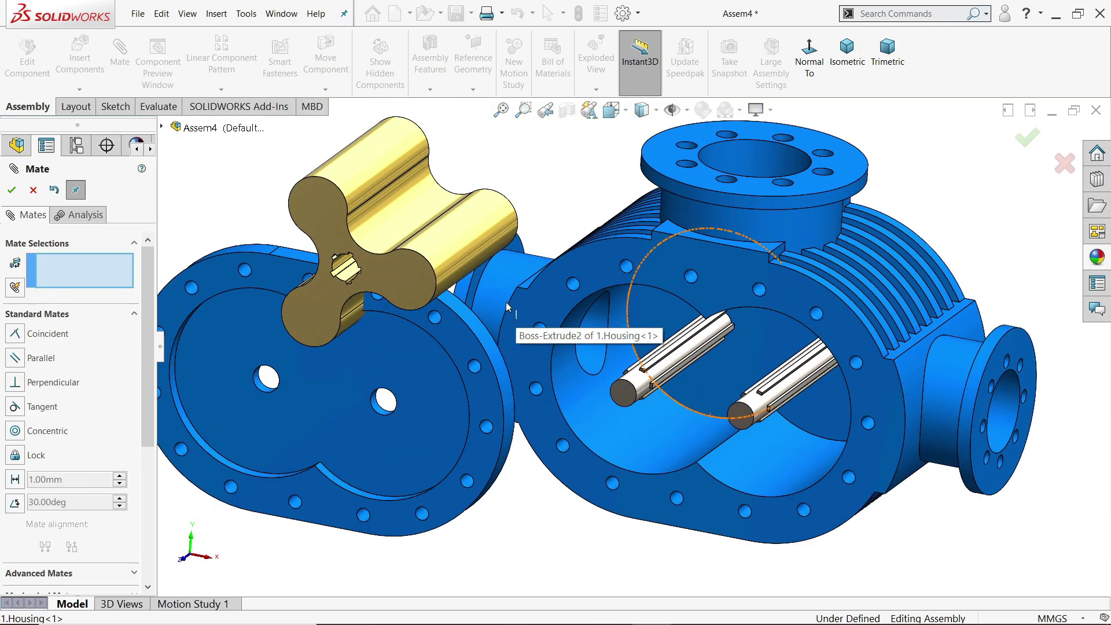
pyautogui.moveTo(507, 307); pyautogui.dragTo(636, 353)
# Mate the impeller's bore concentric with the first shaft.
pyautogui.scroll(-5, 633, 355)
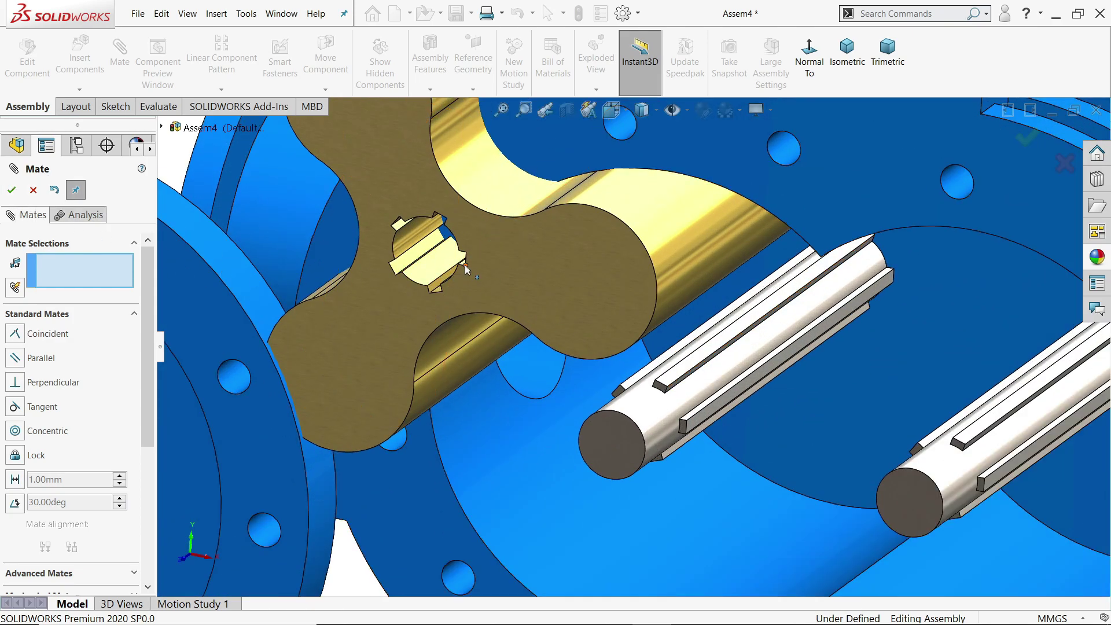
pyautogui.scroll(-1, 467, 268)
pyautogui.click(433, 275)
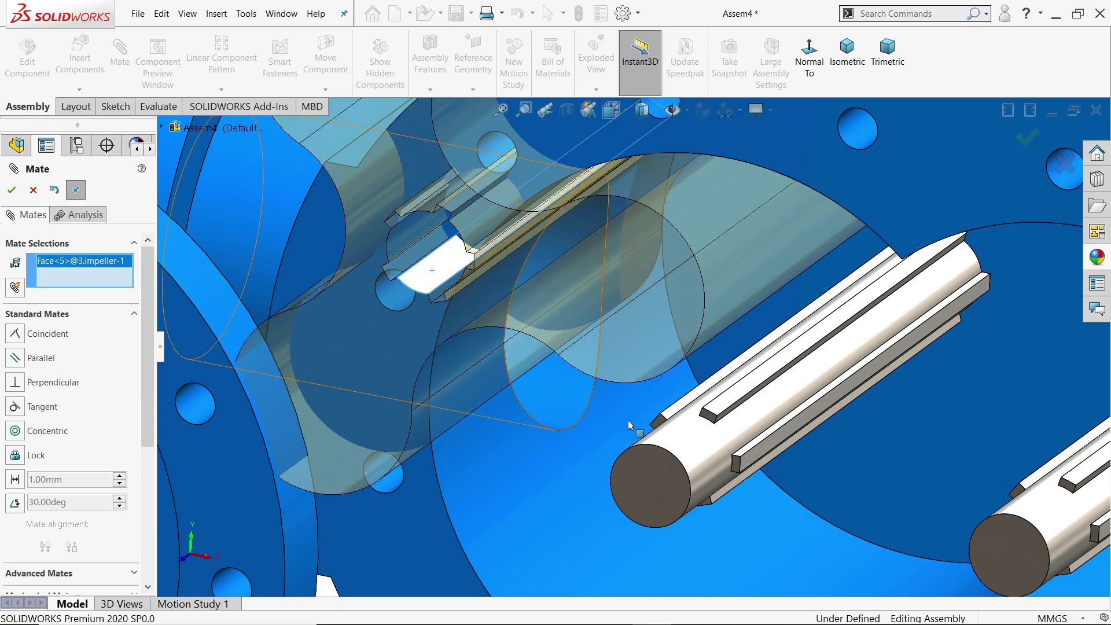
pyautogui.click(700, 461)
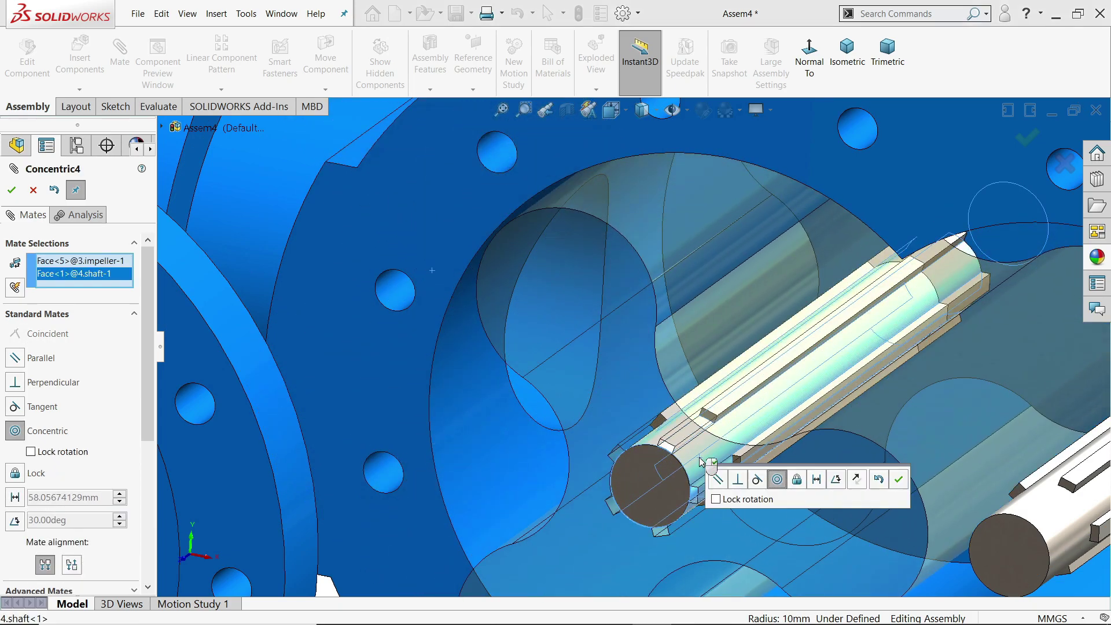
pyautogui.click(898, 480)
# Mate a side face of the first shaft's key coincident with the matching keyway face of the first impeller.
pyautogui.scroll(-10, 705, 476)
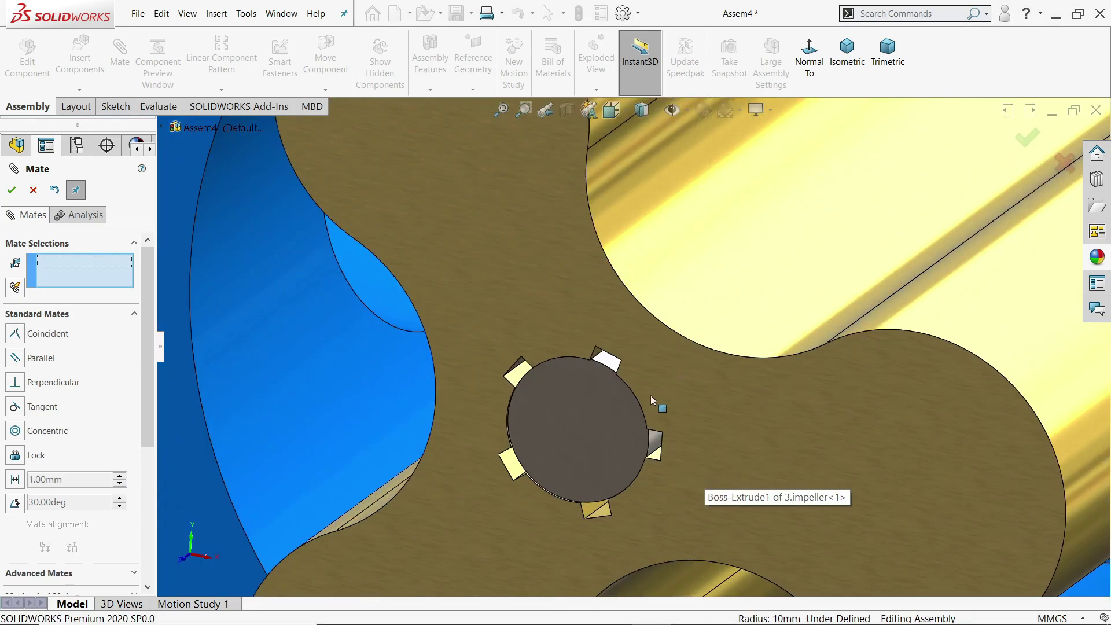
pyautogui.moveTo(649, 341); pyautogui.dragTo(639, 439, button='middle')
pyautogui.press('Escape')
pyautogui.scroll(-3, 639, 445)
pyautogui.moveTo(662, 352); pyautogui.dragTo(642, 267, button='middle')
pyautogui.click(641, 264)
pyautogui.moveTo(633, 228); pyautogui.dragTo(607, 340, button='middle')
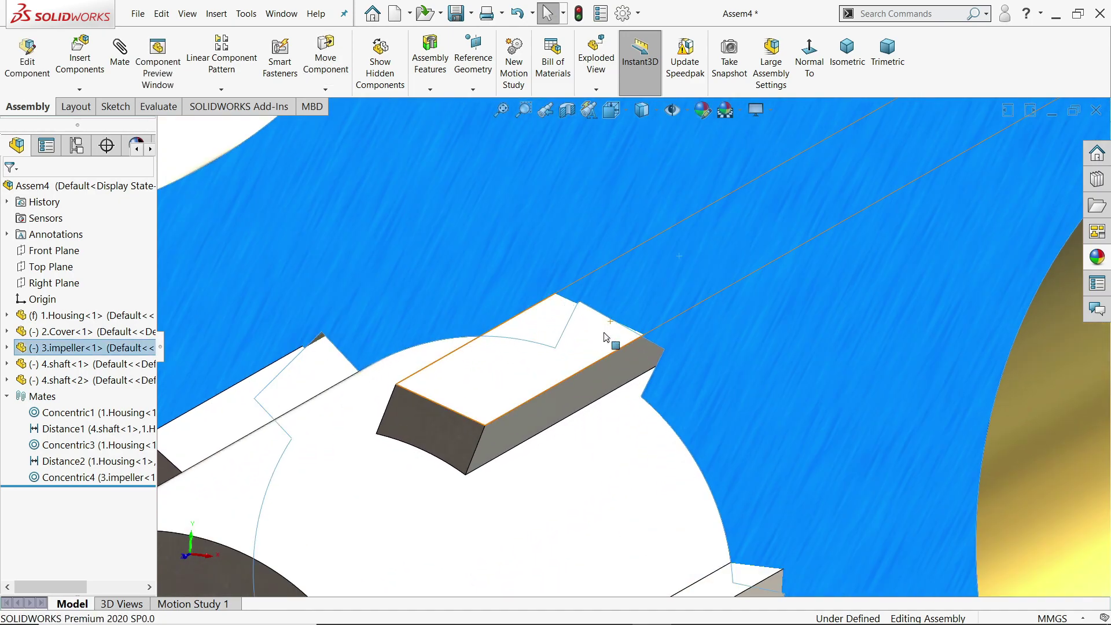
pyautogui.click(119, 57)
pyautogui.rightClick(87, 270)
pyautogui.click(139, 277)
pyautogui.moveTo(245, 320); pyautogui.dragTo(613, 354, button='middle')
pyautogui.click(608, 355)
pyautogui.click(675, 351)
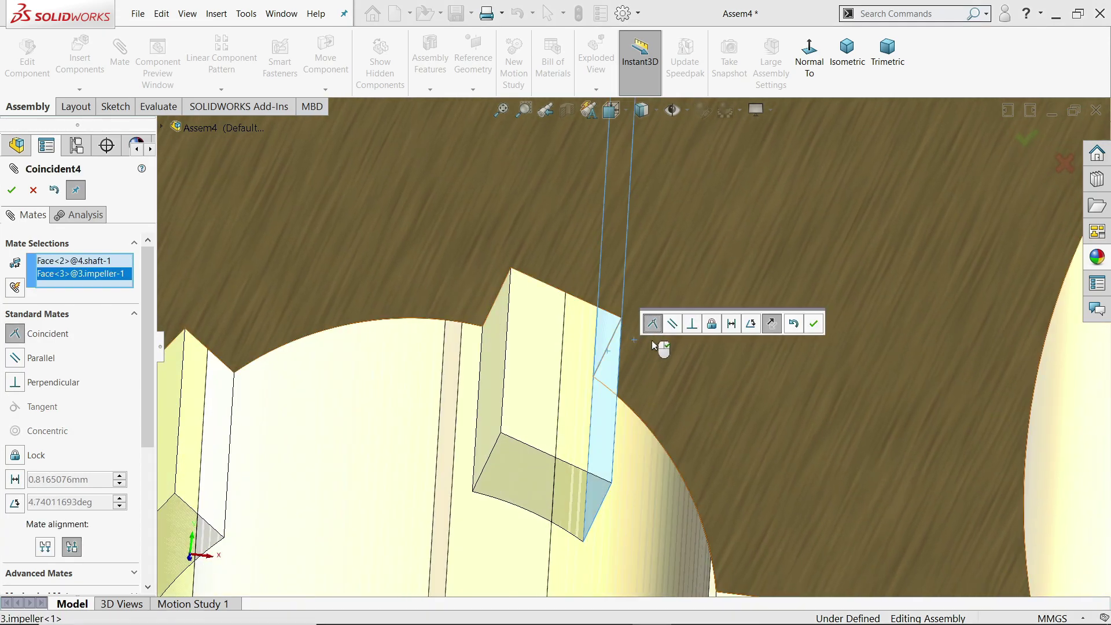
pyautogui.click(813, 324)
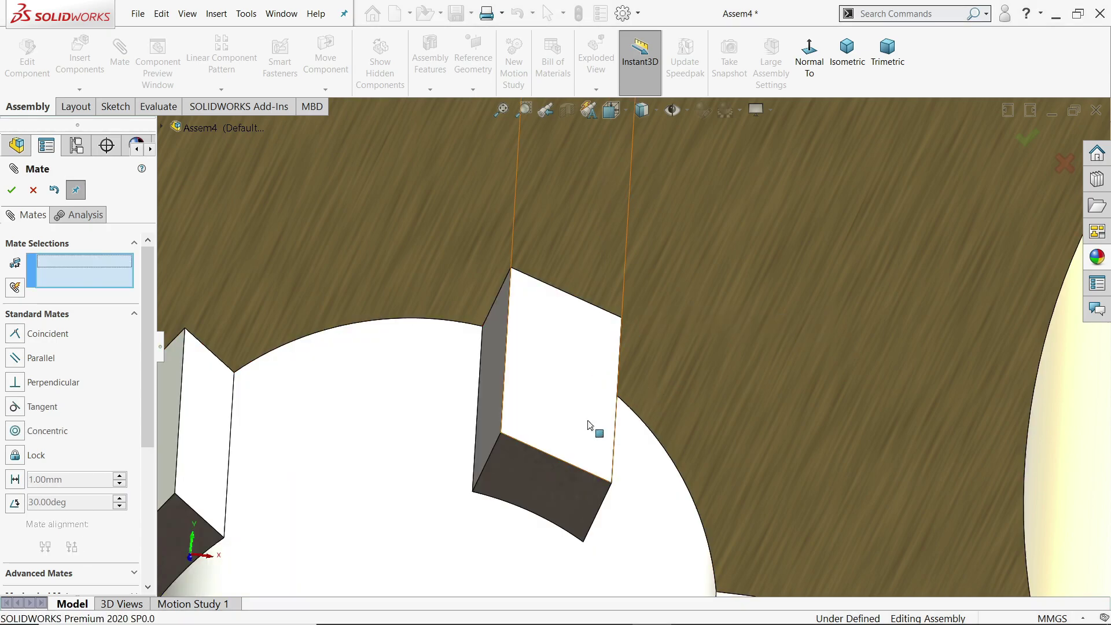
# Add a coincident mate between the first shaft's key end face and the first impeller's front face, and finish mating.
pyautogui.click(550, 485)
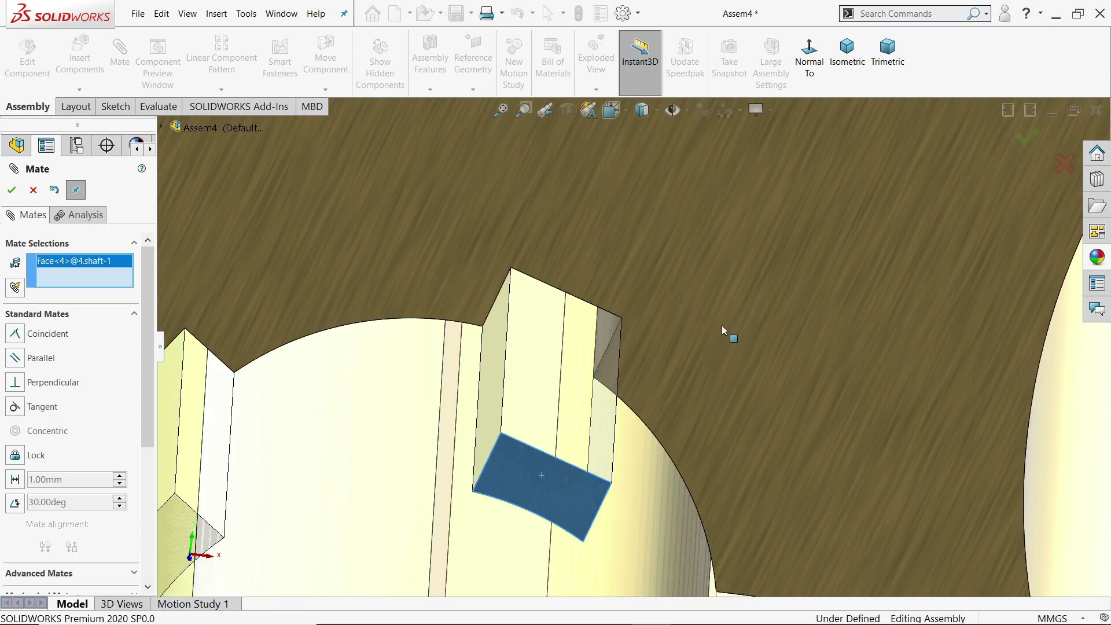
pyautogui.click(722, 329)
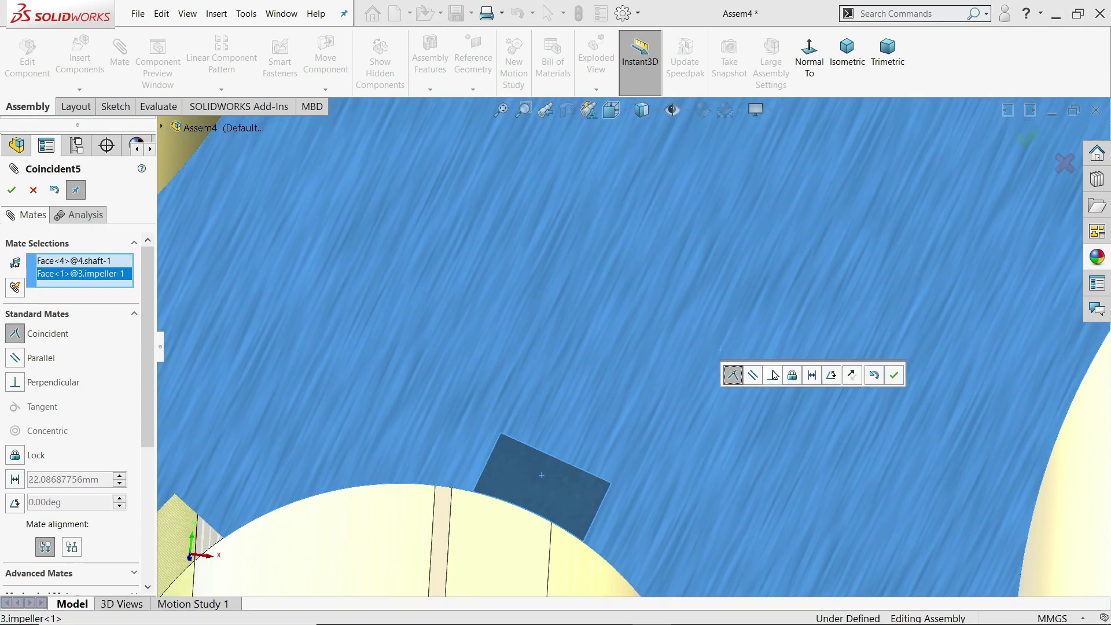
pyautogui.click(894, 374)
pyautogui.scroll(6, 644, 370)
pyautogui.scroll(3, 643, 379)
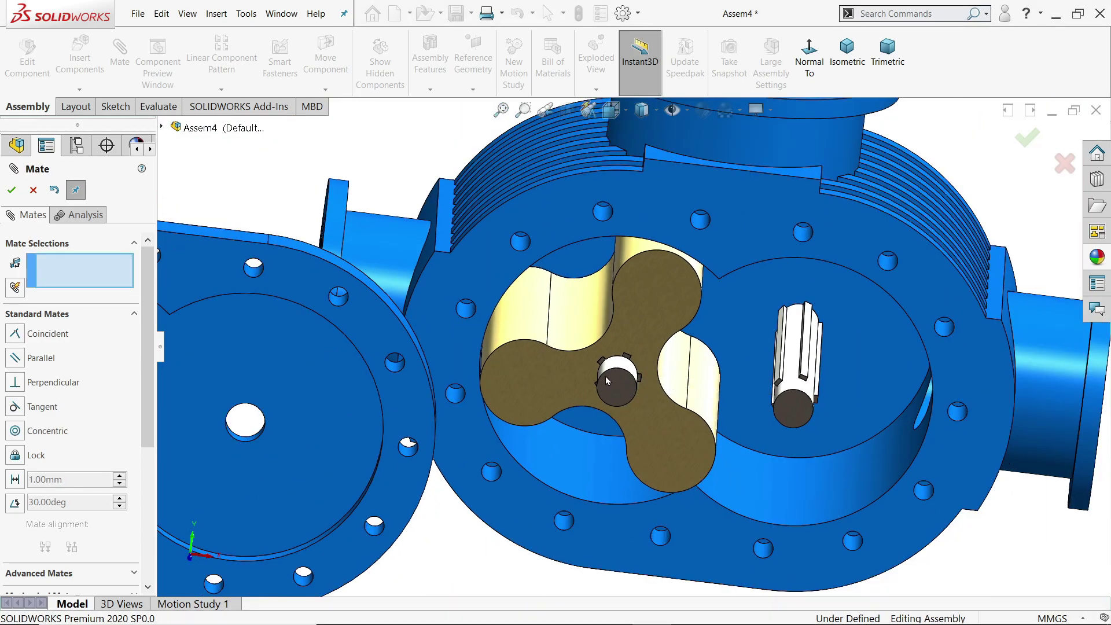
pyautogui.click(33, 190)
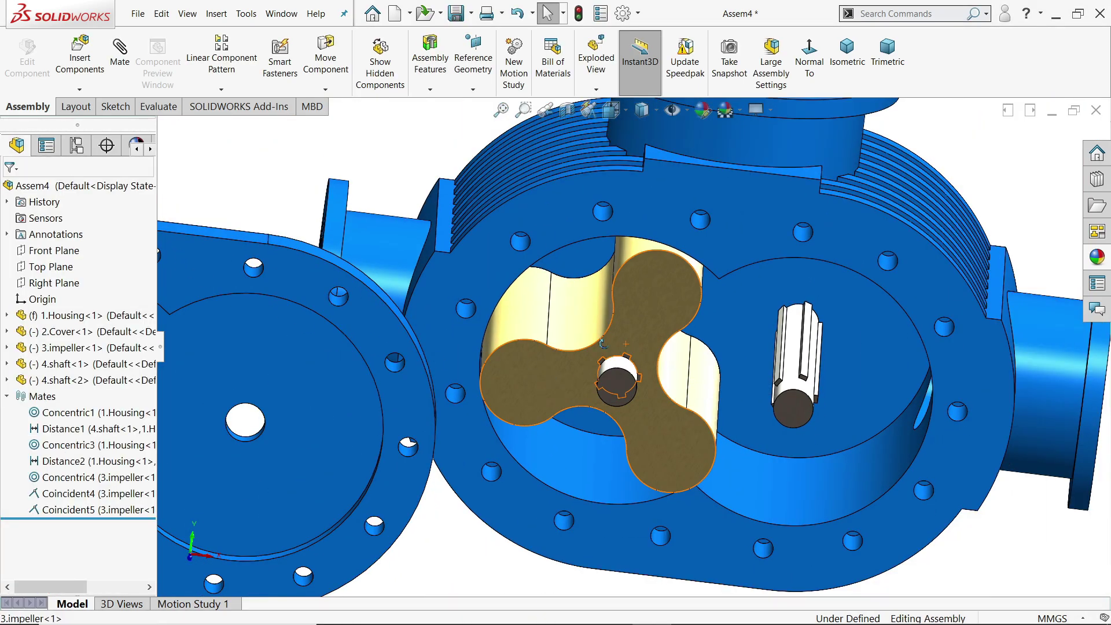
# Create a second copy of the impeller and place it in front of the housing near the second shaft.
pyautogui.moveTo(579, 370); pyautogui.dragTo(706, 393, button='middle')
pyautogui.click(711, 393)
pyautogui.moveTo(710, 394); pyautogui.dragTo(939, 386)
pyautogui.scroll(-5, 691, 373)
pyautogui.scroll(5, 879, 388)
pyautogui.scroll(-1, 810, 389)
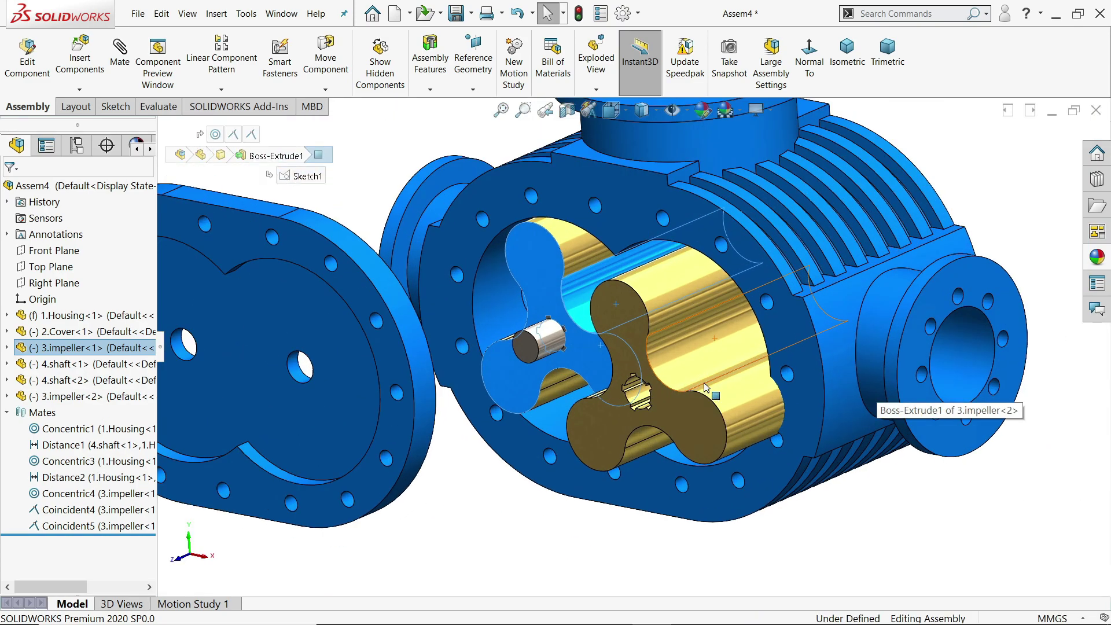
pyautogui.moveTo(705, 387); pyautogui.dragTo(616, 270)
pyautogui.scroll(-5, 616, 270)
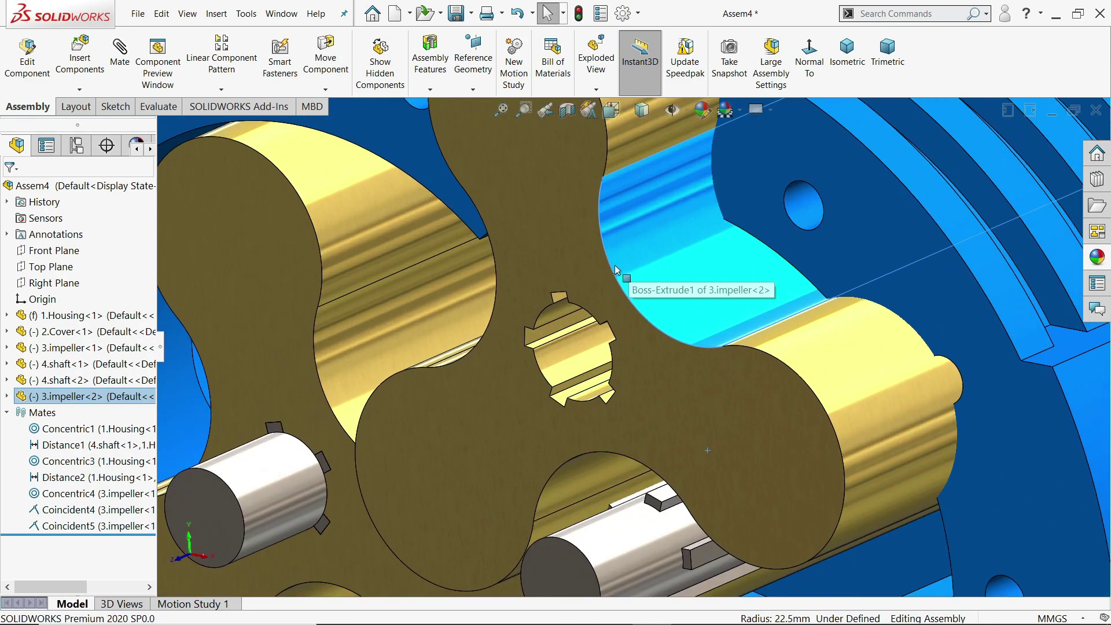
pyautogui.scroll(5, 615, 270)
pyautogui.press('Escape')
# Mate the second impeller's bore concentric with the cylindrical face of the second shaft.
pyautogui.scroll(-5, 625, 326)
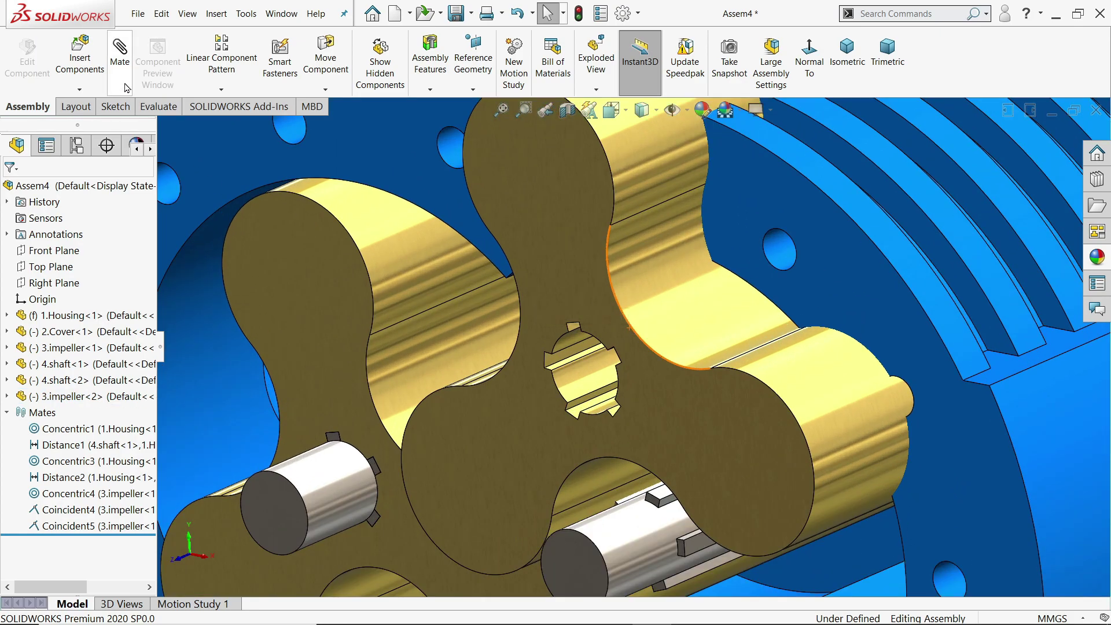
pyautogui.press('m')
pyautogui.scroll(-1, 585, 435)
pyautogui.click(613, 555)
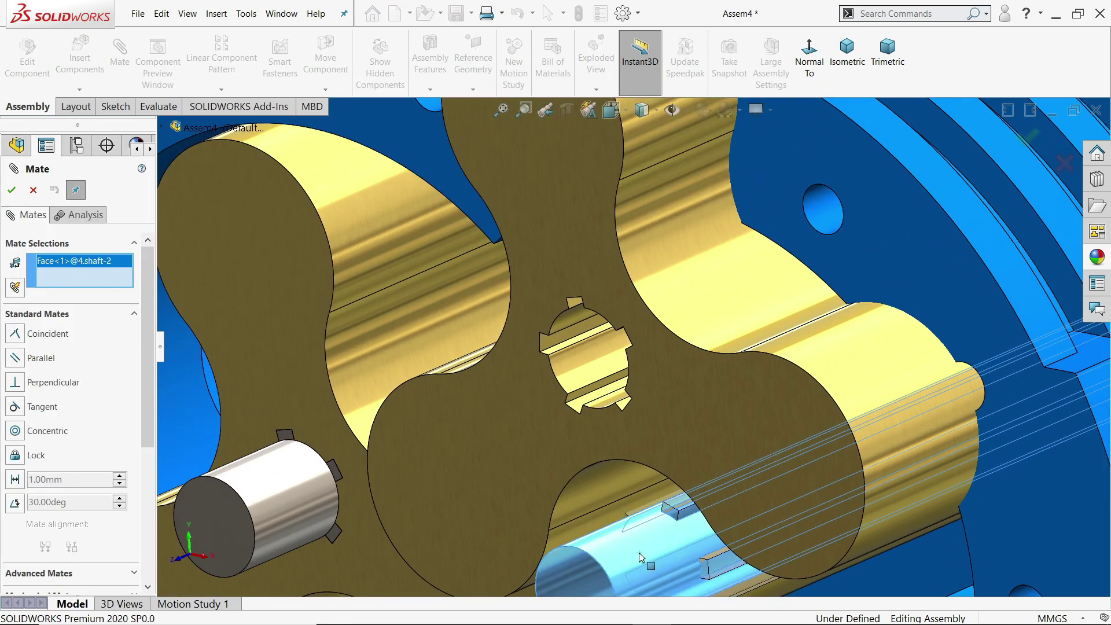
pyautogui.click(590, 366)
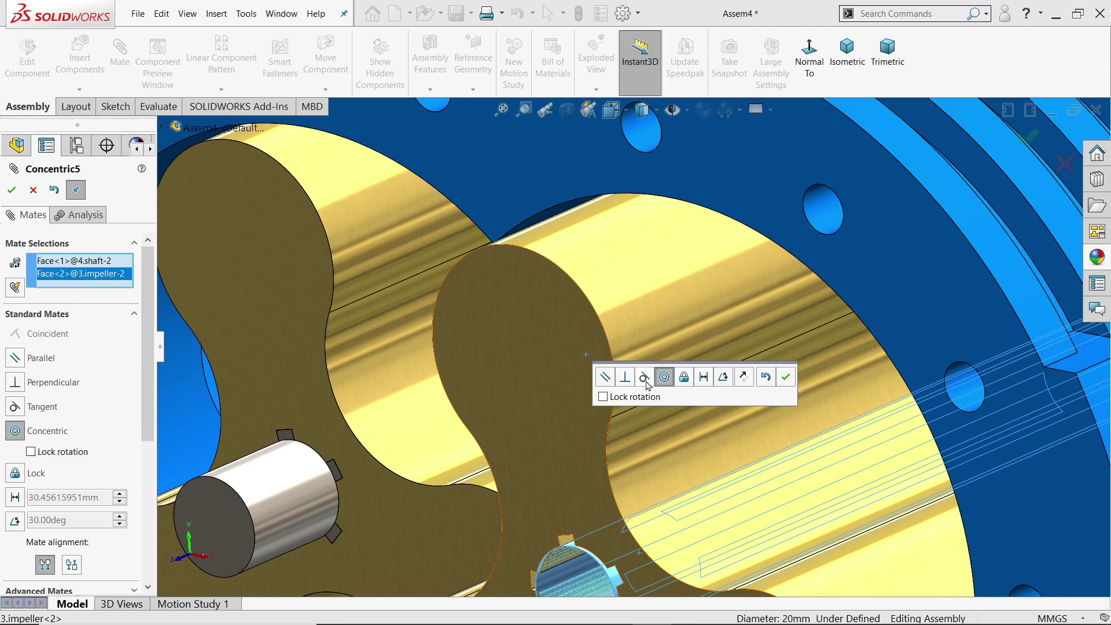
pyautogui.click(791, 382)
pyautogui.scroll(5, 655, 474)
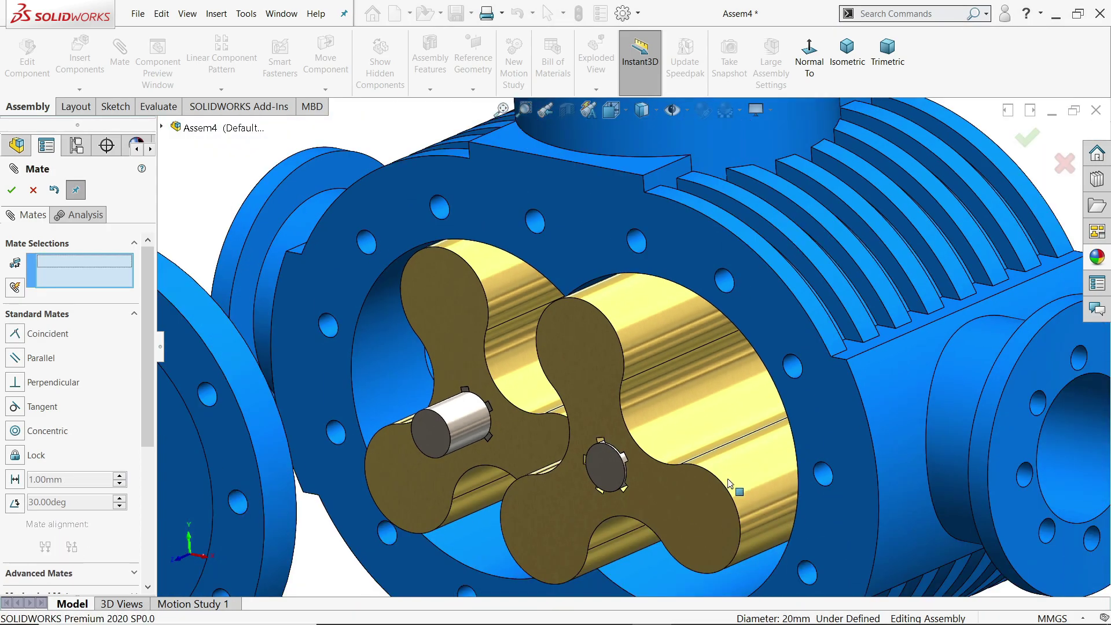
# Mate a side face of the second shaft's key coincident with the matching keyway face of the second impeller.
pyautogui.scroll(-7, 654, 474)
pyautogui.scroll(-2, 730, 348)
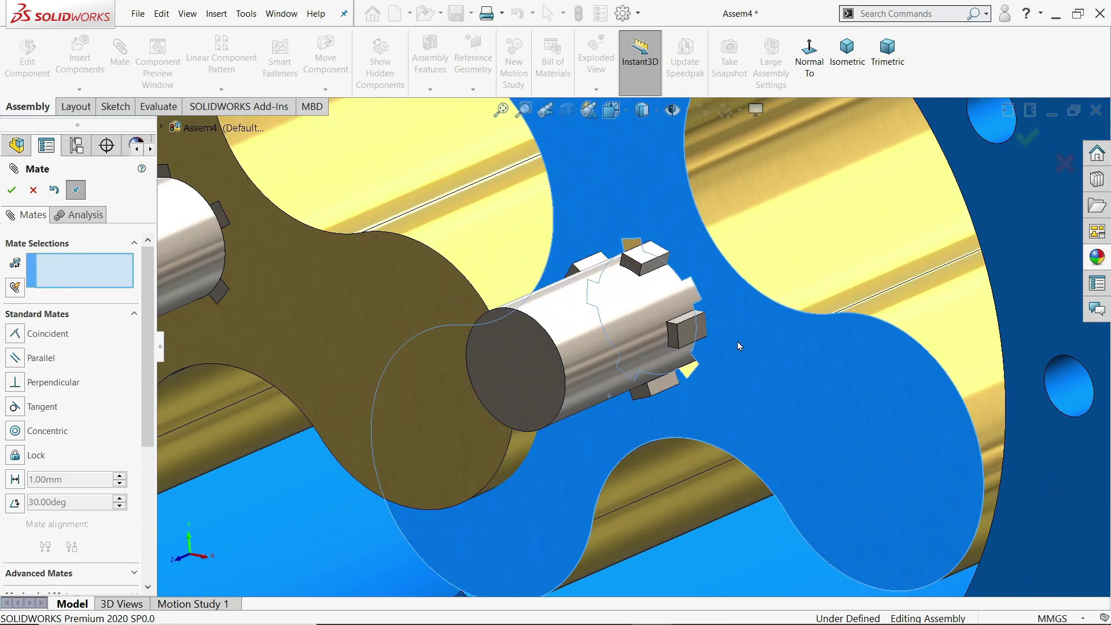
pyautogui.scroll(-2, 723, 327)
pyautogui.scroll(-3, 713, 318)
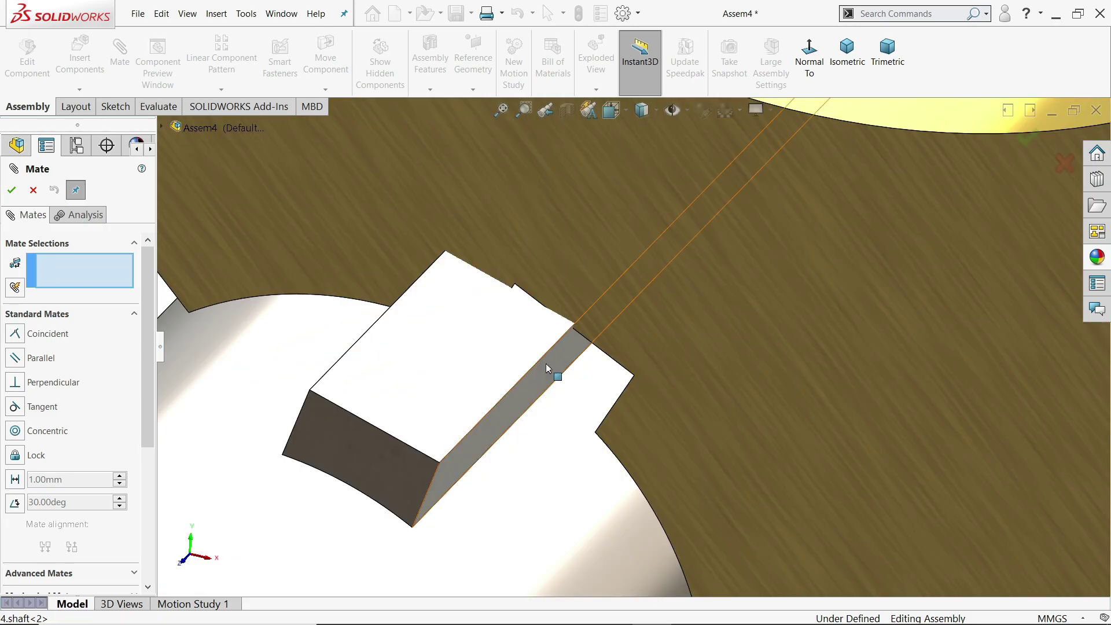
pyautogui.click(546, 368)
pyautogui.scroll(3, 612, 371)
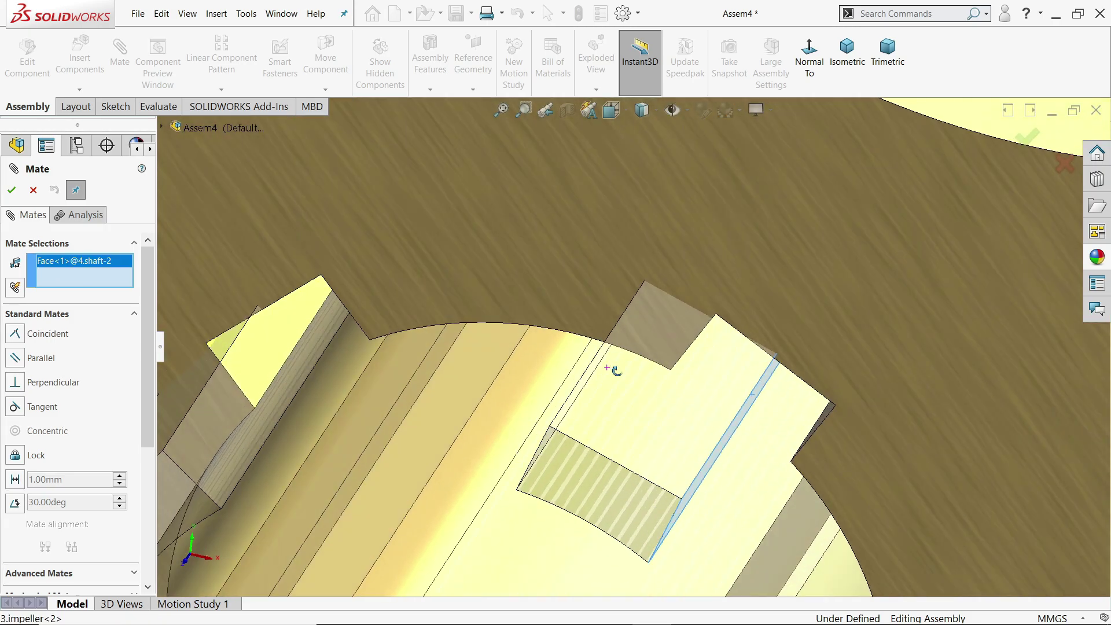
pyautogui.click(833, 383)
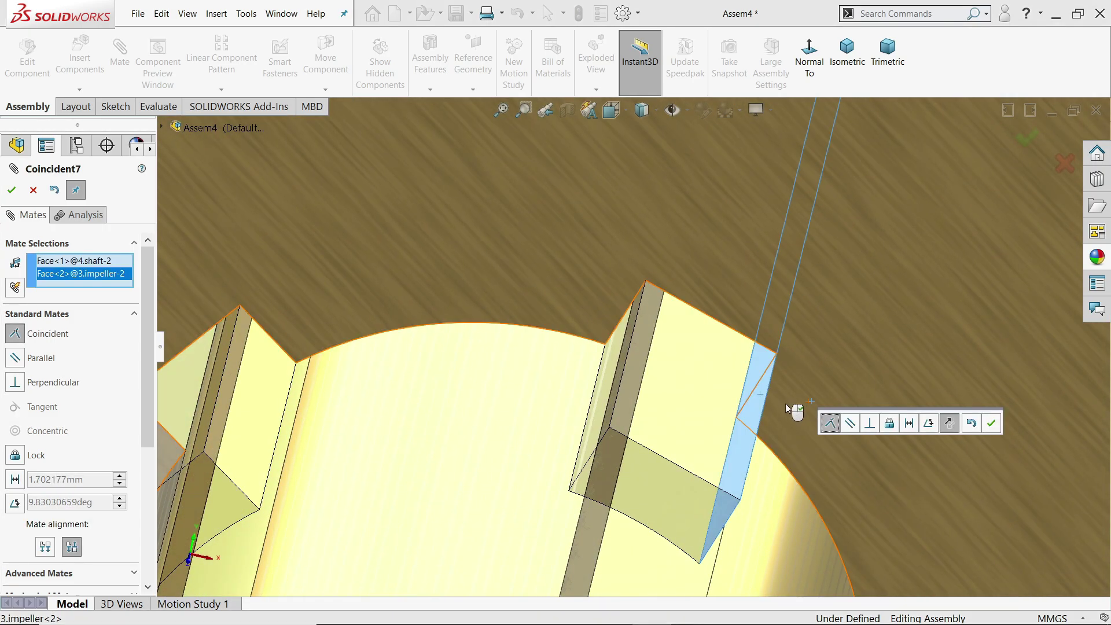
pyautogui.click(991, 426)
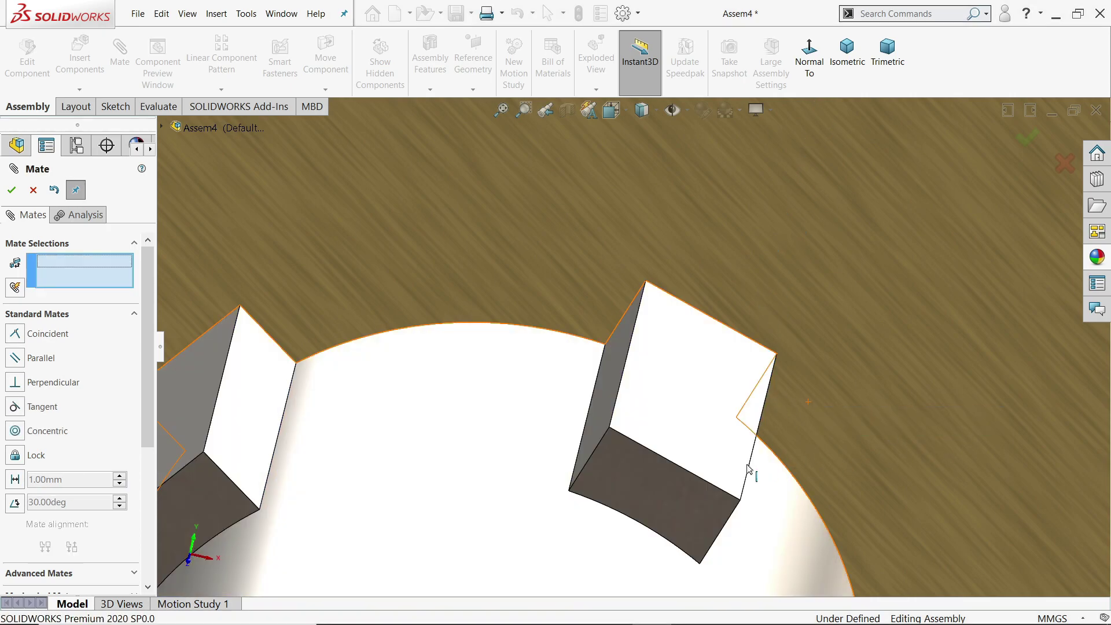
# Add a coincident mate between the second shaft's key end face and the second impeller's front face, and finish mating.
pyautogui.click(663, 488)
pyautogui.click(757, 265)
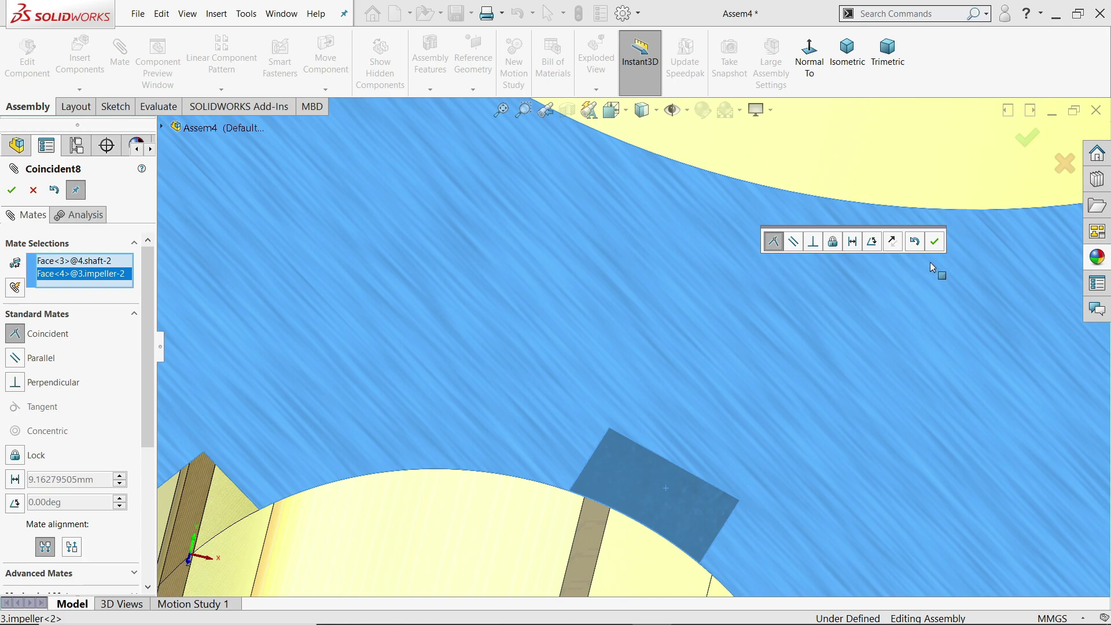
pyautogui.click(935, 243)
pyautogui.scroll(5, 665, 321)
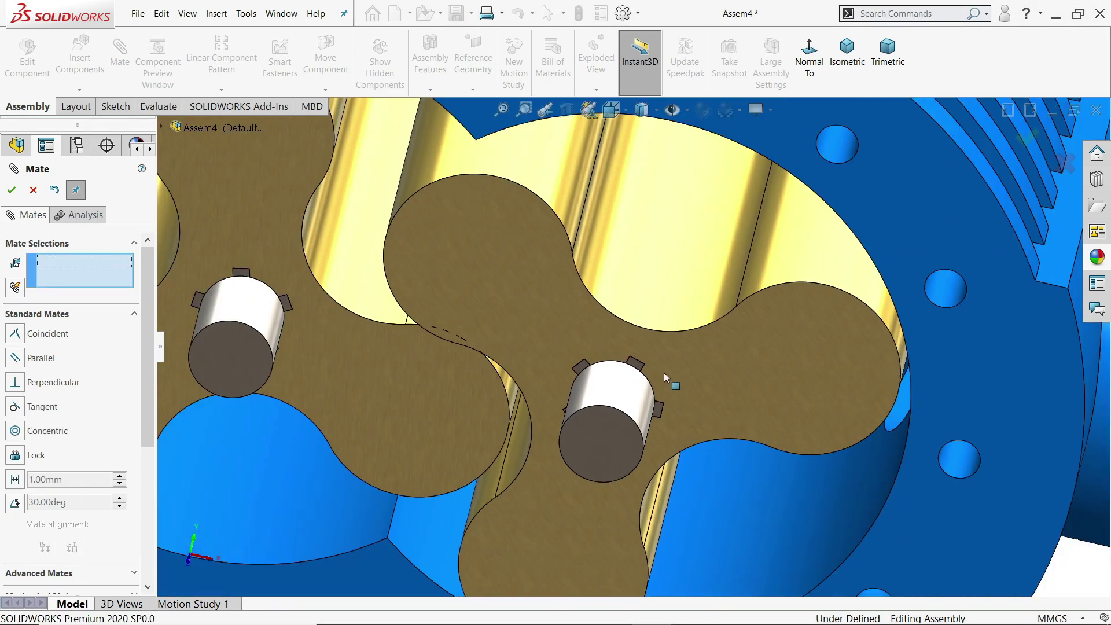
pyautogui.scroll(5, 664, 373)
pyautogui.moveTo(664, 374); pyautogui.dragTo(674, 298, button='middle')
pyautogui.click(33, 190)
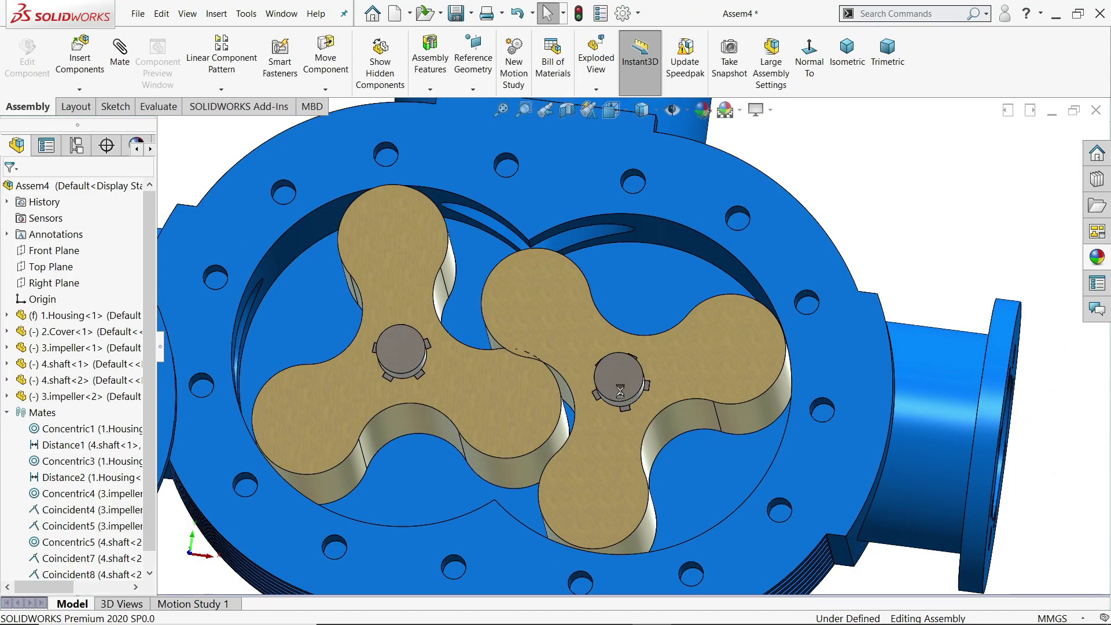
# View the impellers face-on and turn them so a lobe of the first sits in the hollow of the second without overlapping.
pyautogui.scroll(3, 633, 347)
pyautogui.click(583, 338)
pyautogui.click(809, 55)
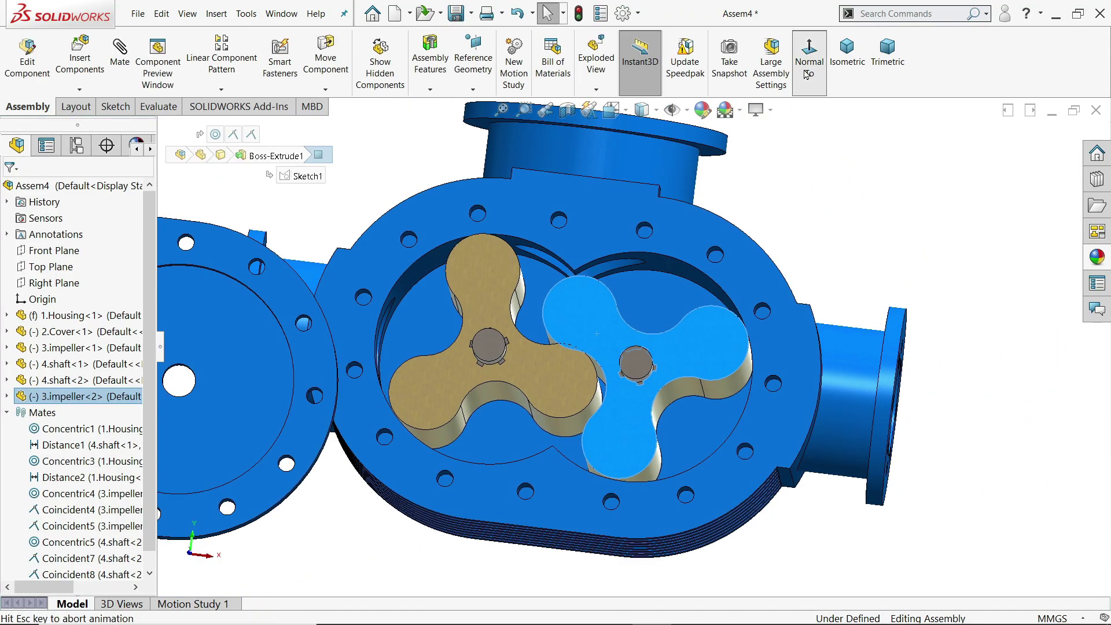
pyautogui.scroll(-5, 684, 375)
pyautogui.scroll(-2, 683, 374)
pyautogui.moveTo(633, 408); pyautogui.dragTo(662, 347)
pyautogui.moveTo(618, 242); pyautogui.dragTo(659, 151)
pyautogui.press('Escape')
pyautogui.press('f')
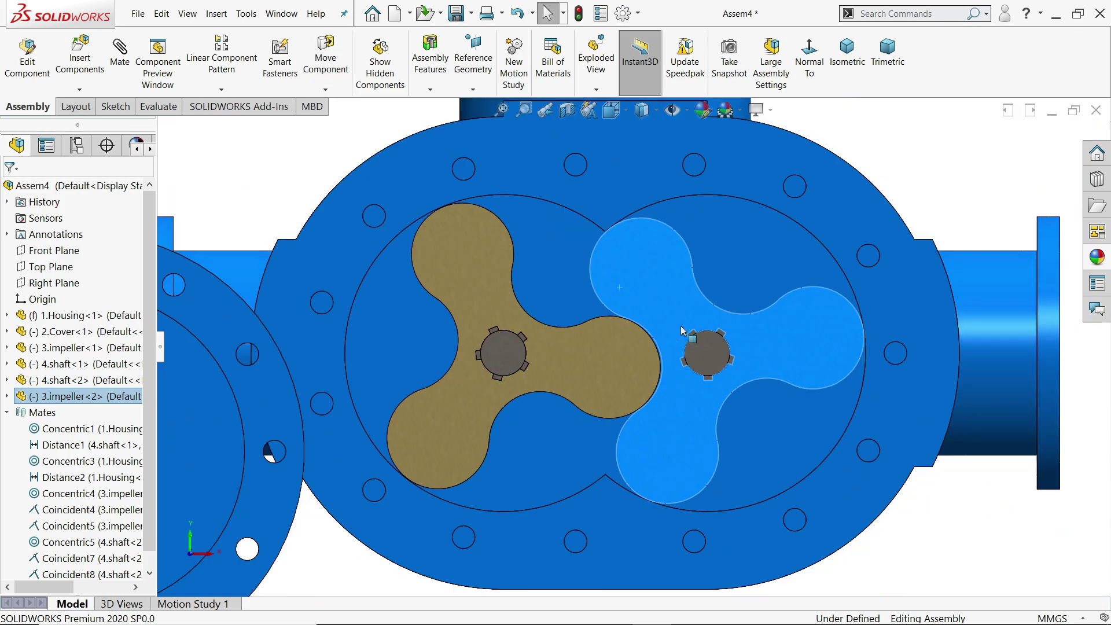
pyautogui.click(907, 152)
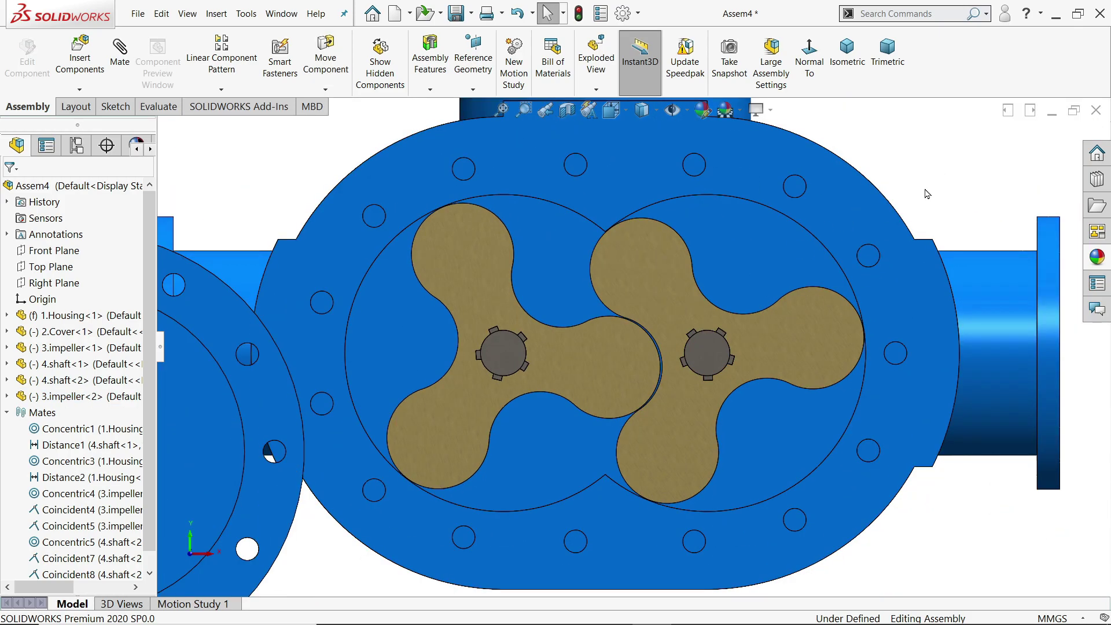
# Rotate the cover with Rotate Component so its recessed side faces the housing and its flat side faces outward.
pyautogui.hotkey('ctrl', '7')
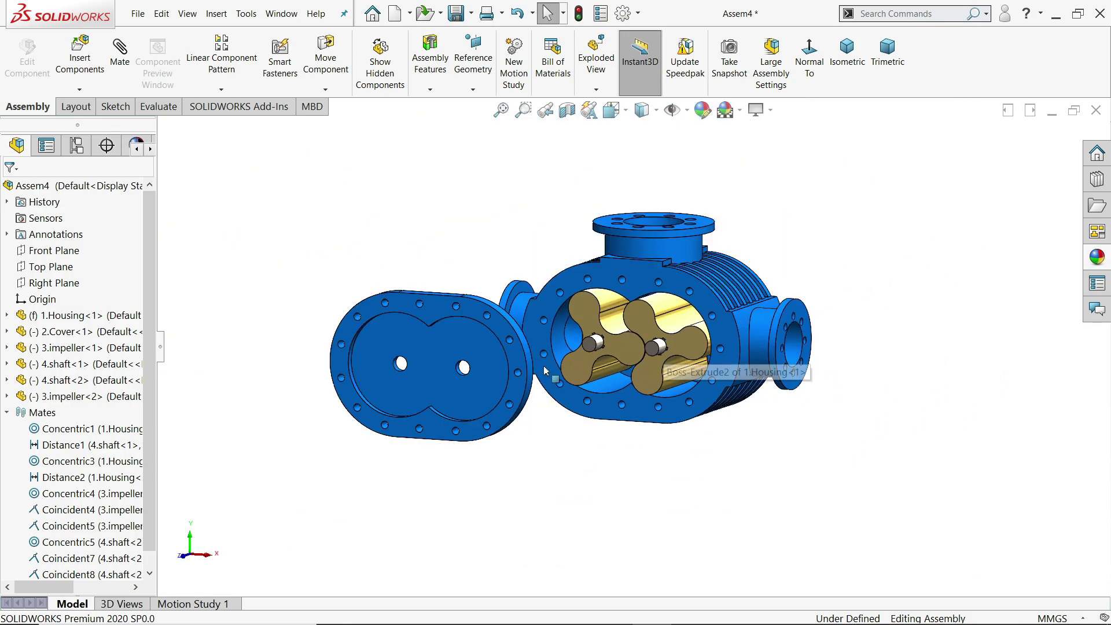
pyautogui.scroll(-2, 543, 370)
pyautogui.click(325, 89)
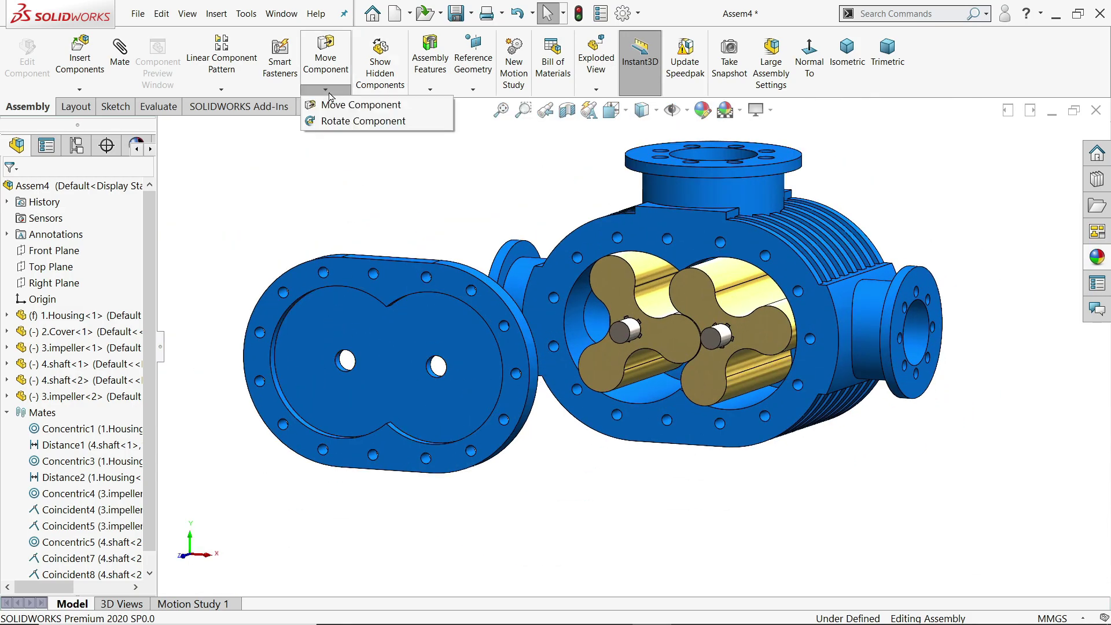
pyautogui.click(332, 124)
pyautogui.scroll(-3, 591, 386)
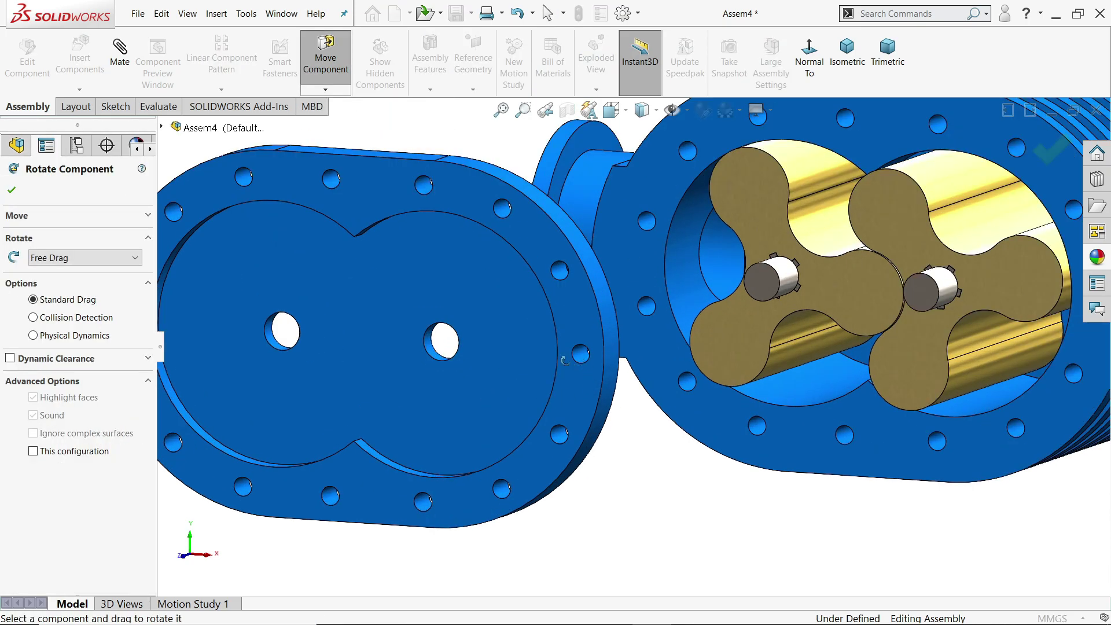
pyautogui.scroll(2, 641, 347)
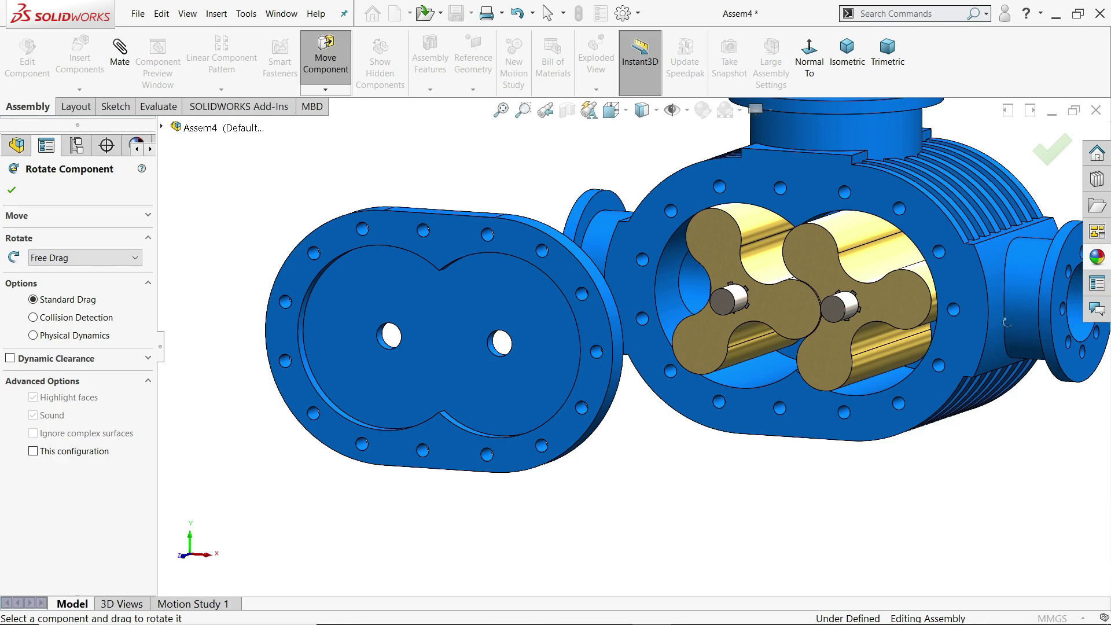
pyautogui.moveTo(470, 224); pyautogui.dragTo(300, 293)
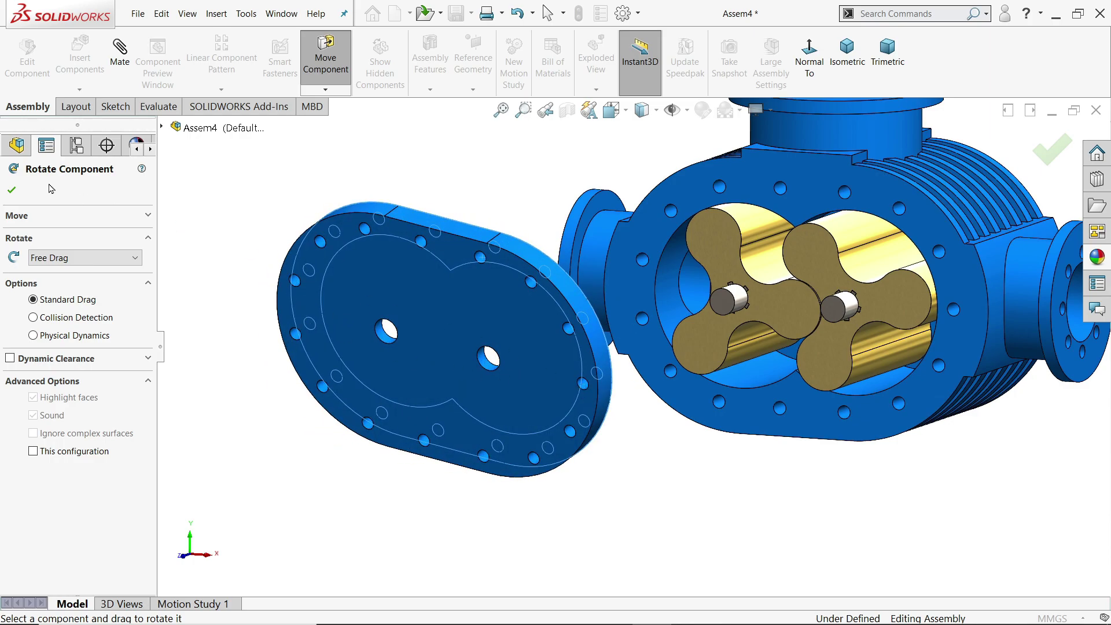
pyautogui.click(13, 192)
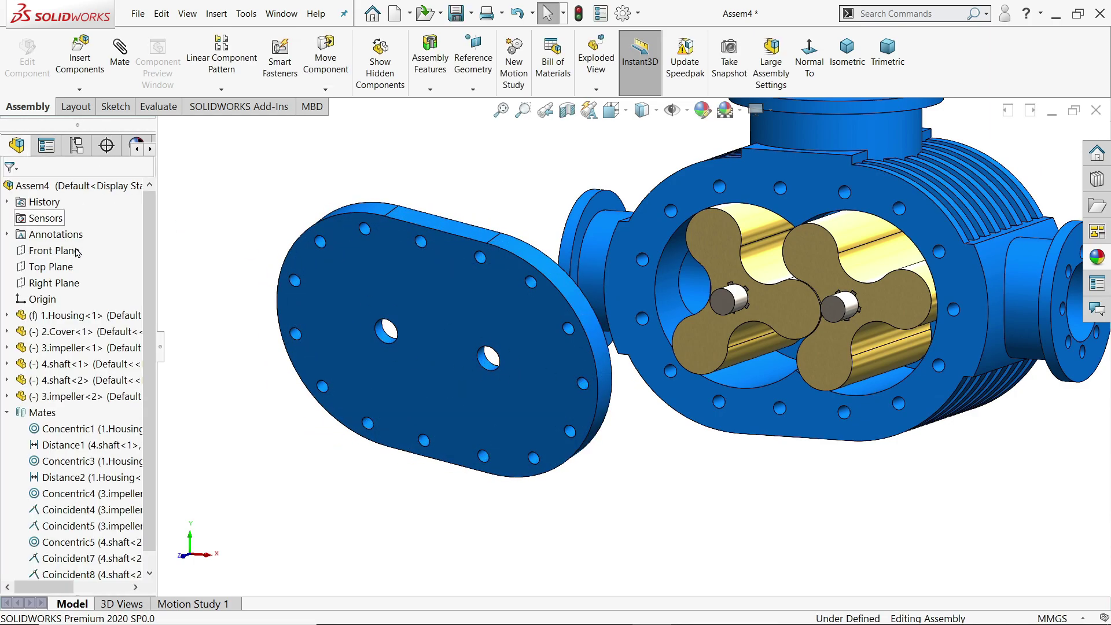
# Move the cover closer to the open front of the housing with Move Component.
pyautogui.click(325, 90)
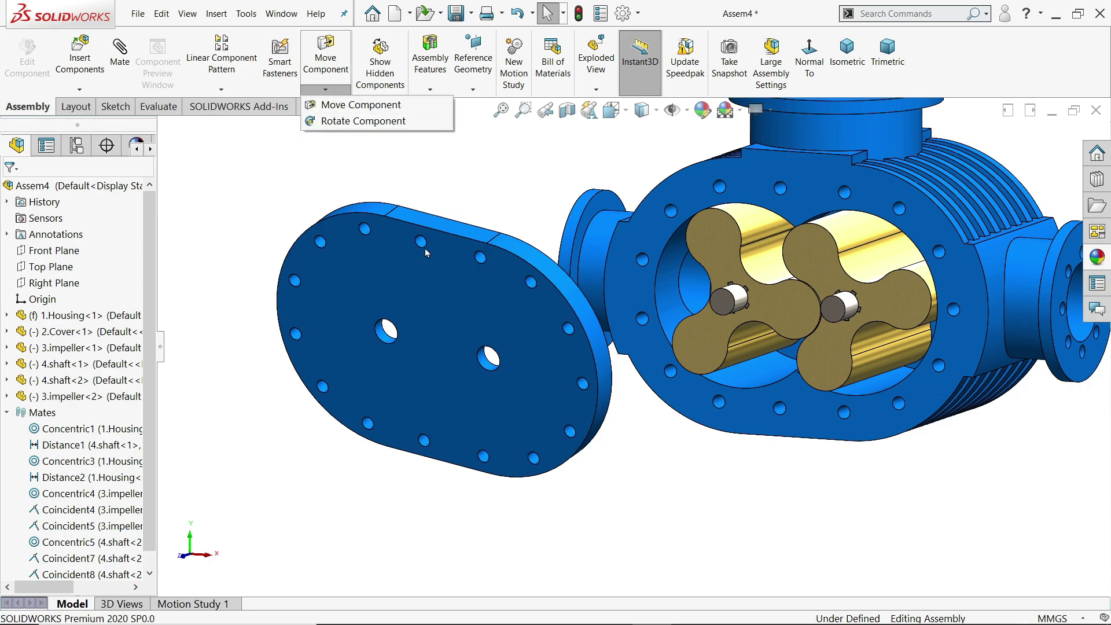
pyautogui.click(361, 104)
pyautogui.moveTo(441, 302); pyautogui.dragTo(539, 290)
pyautogui.click(11, 190)
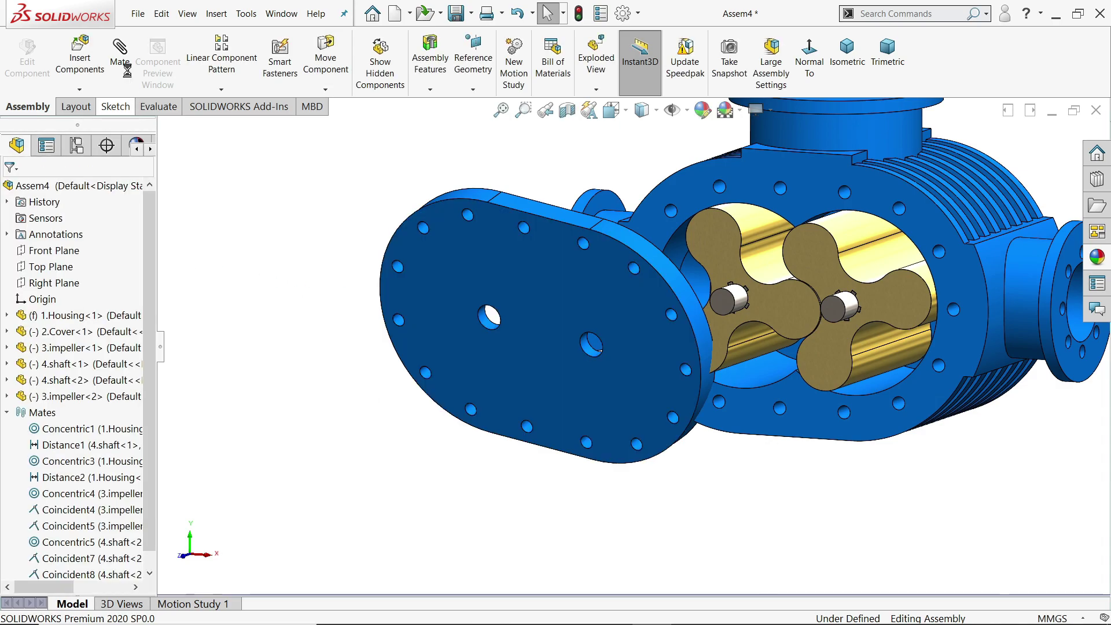
pyautogui.click(120, 55)
pyautogui.scroll(-4, 673, 330)
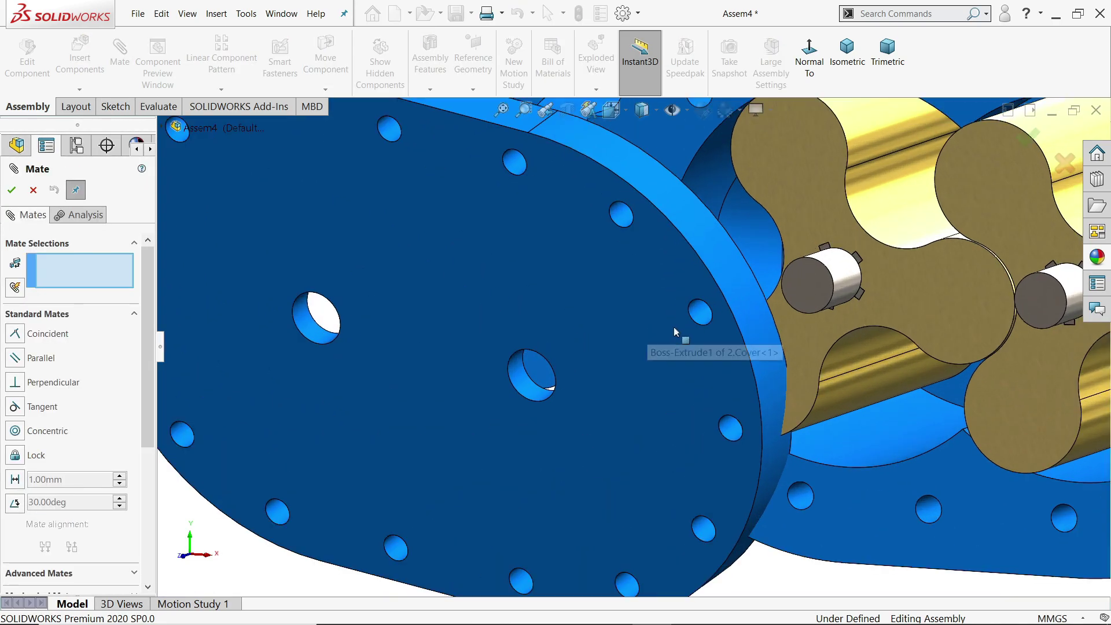
pyautogui.click(845, 287)
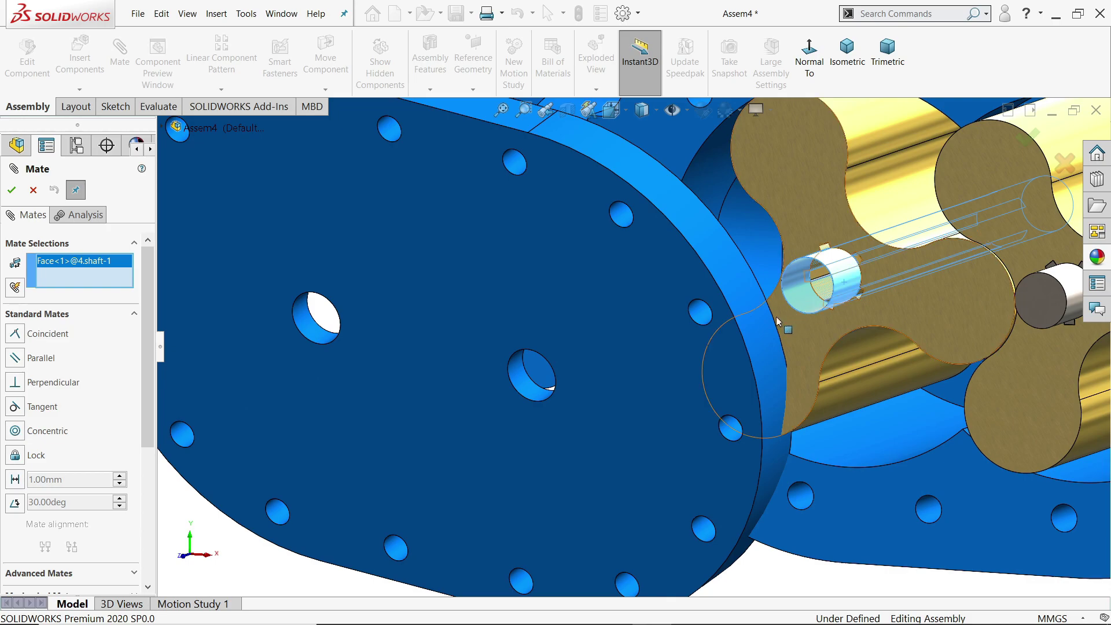
pyautogui.scroll(5, 694, 352)
pyautogui.moveTo(707, 300); pyautogui.dragTo(742, 305, button='middle')
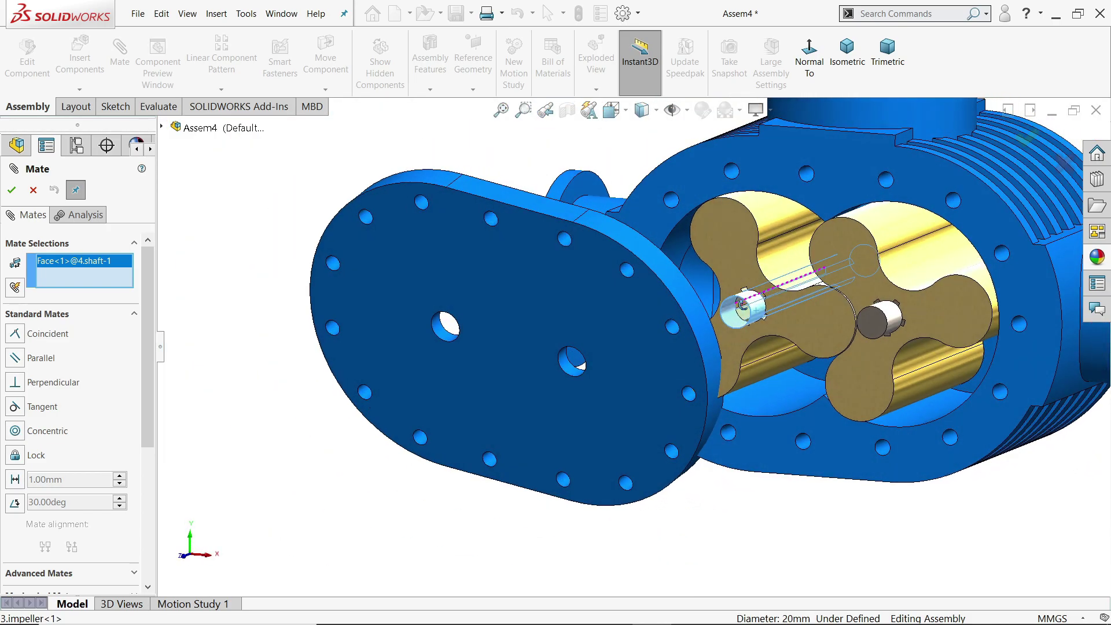
pyautogui.click(32, 191)
# Move the cover farther away from the open front of the housing.
pyautogui.scroll(3, 446, 330)
pyautogui.moveTo(538, 329); pyautogui.dragTo(391, 290)
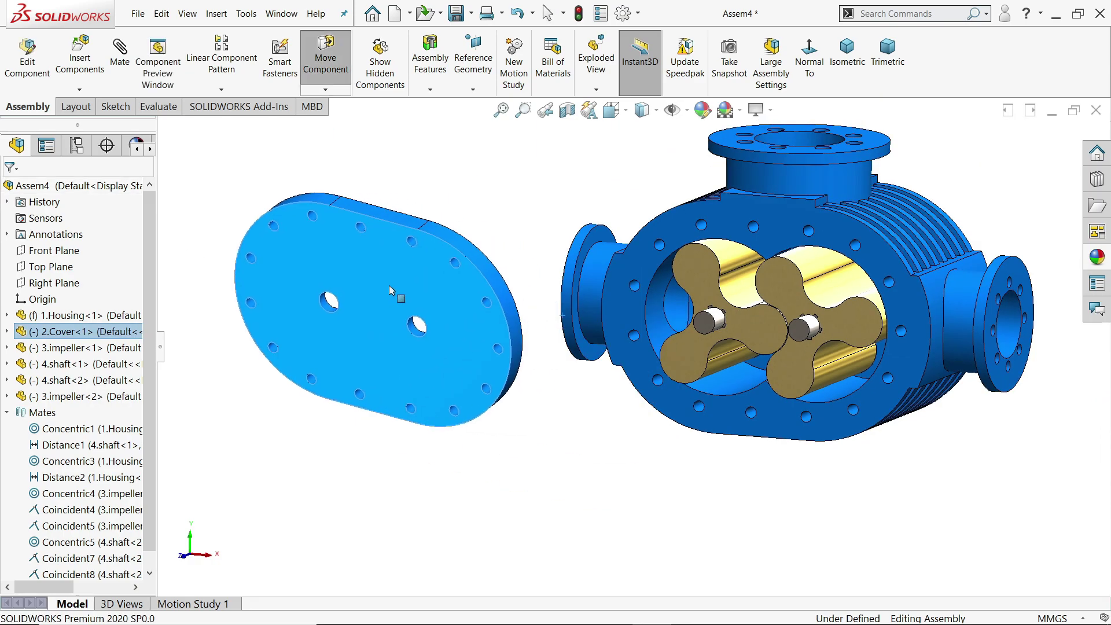
# Fine-tune the first impeller's rotation in a face-on view so its lobe nests in the second impeller's hollow without overlap.
pyautogui.scroll(-4, 742, 330)
pyautogui.click(685, 338)
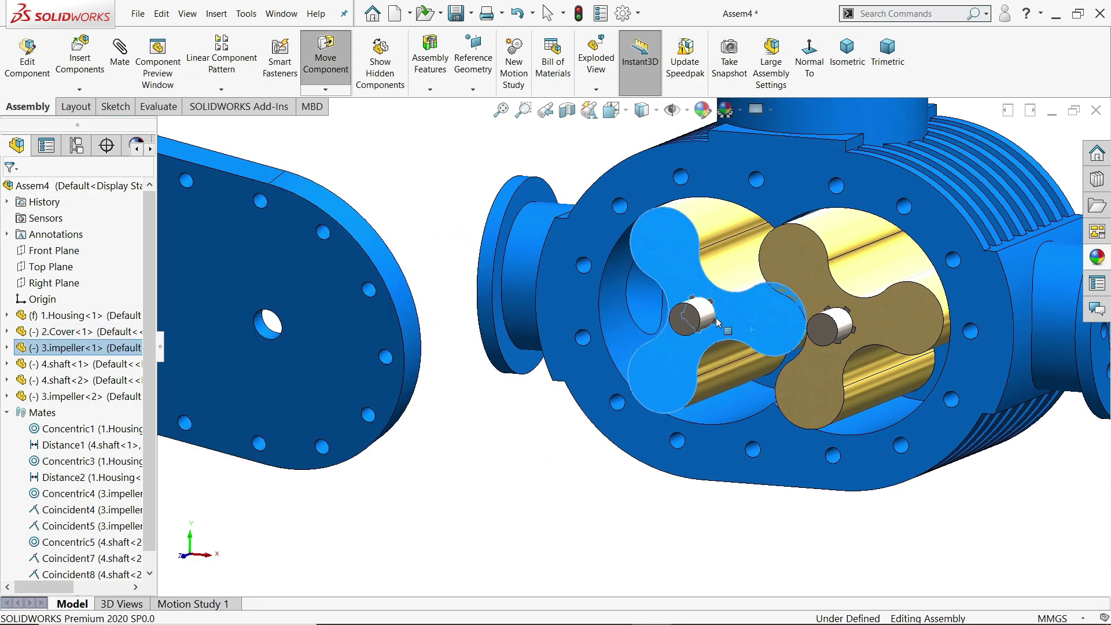
pyautogui.moveTo(734, 305)
pyautogui.mouseDown(button='middle')
pyautogui.moveTo(636, 309)
pyautogui.moveTo(722, 311)
pyautogui.mouseUp(button='middle')
pyautogui.scroll(5, 722, 311)
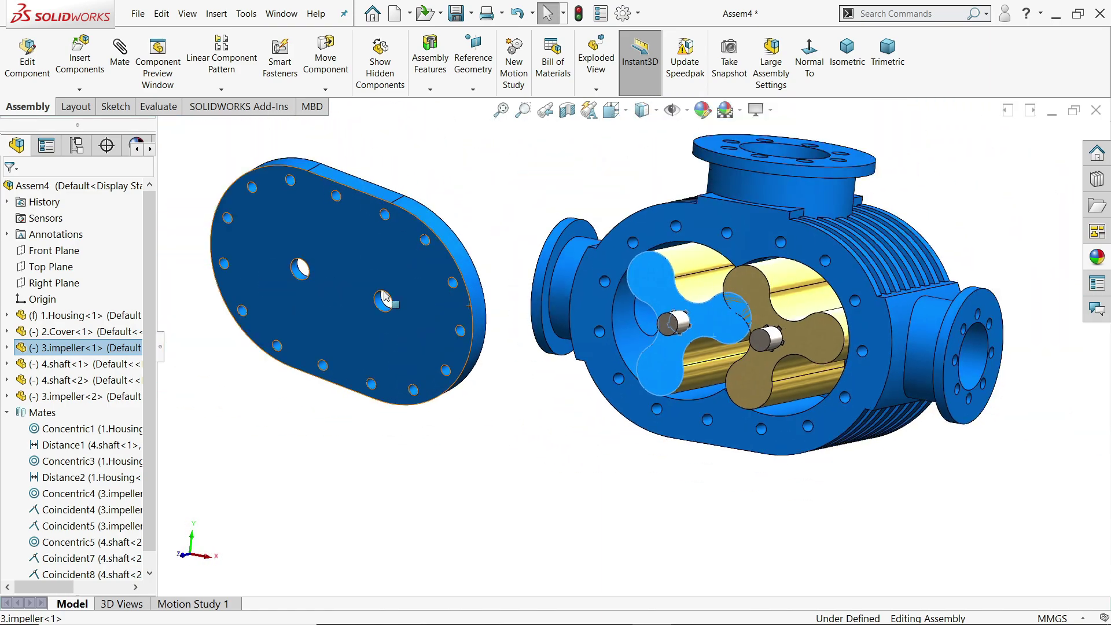
pyautogui.scroll(-4, 693, 337)
pyautogui.moveTo(693, 337); pyautogui.dragTo(750, 396, button='middle')
pyautogui.click(808, 58)
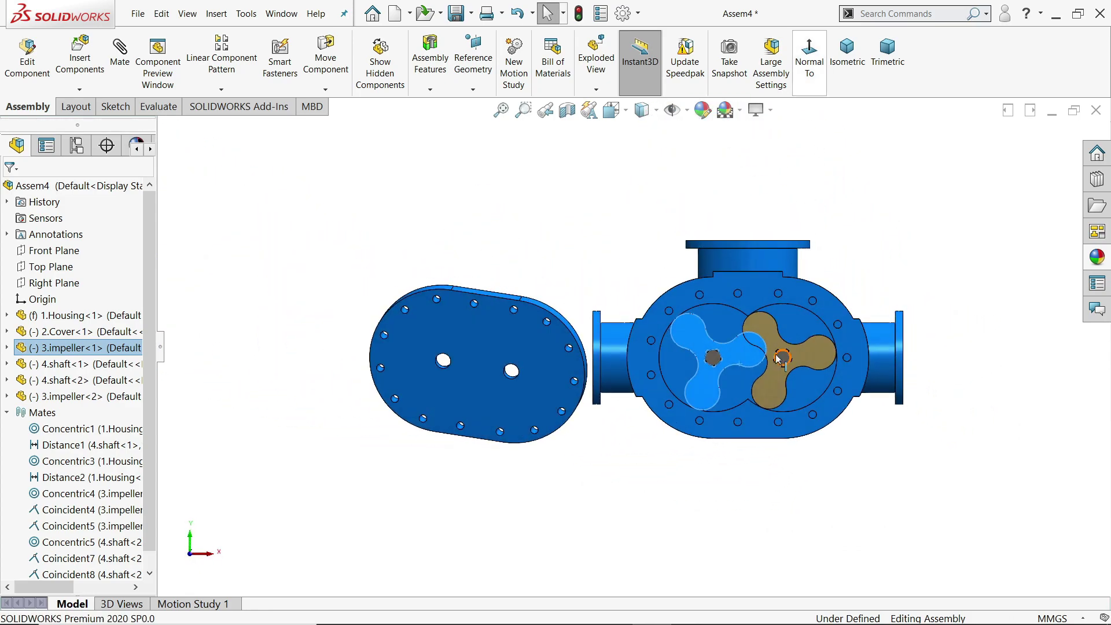
pyautogui.scroll(-5, 640, 378)
pyautogui.scroll(-2, 640, 379)
pyautogui.moveTo(635, 375); pyautogui.dragTo(628, 467)
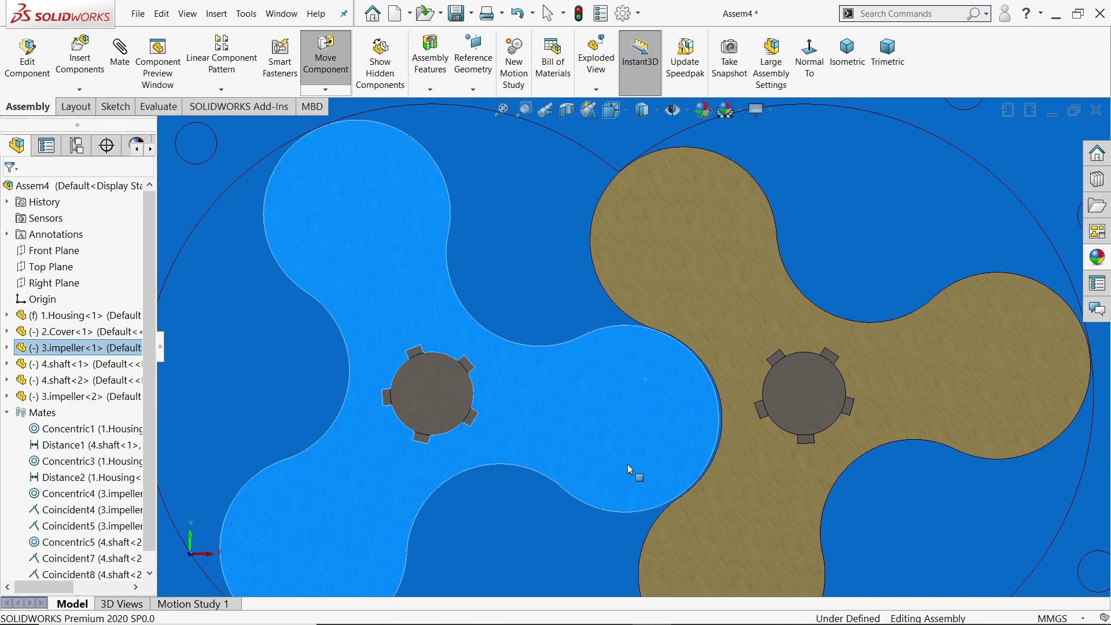
pyautogui.press('Escape')
pyautogui.scroll(5, 670, 476)
pyautogui.press('Escape')
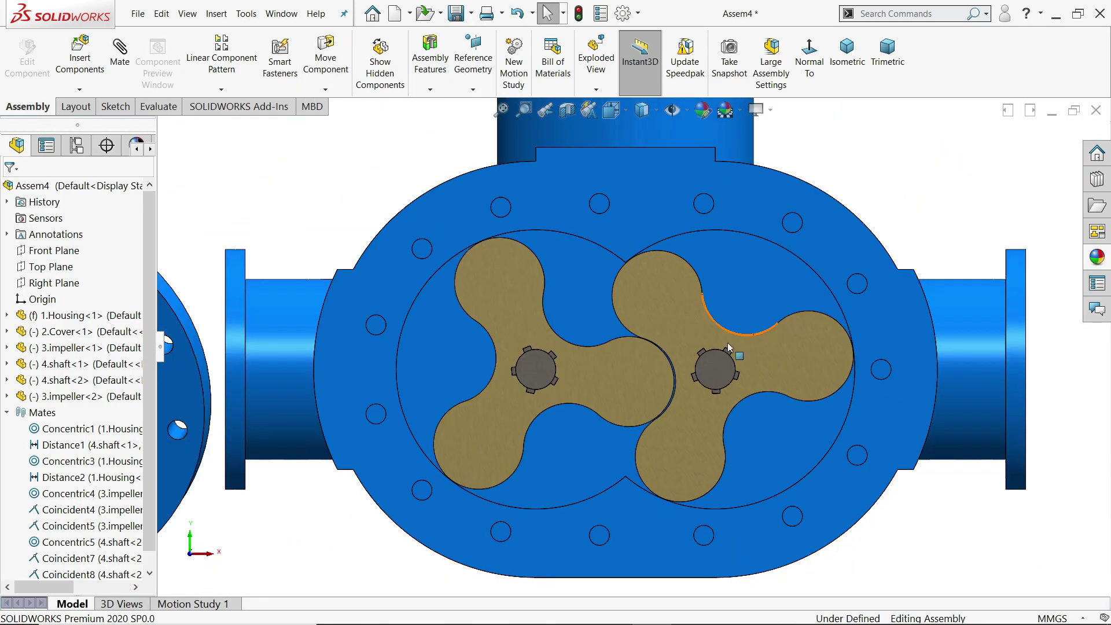
# Add a mechanical gear mate between the cylindrical faces of the two shafts with a 20 mm : 20 mm ratio, and finish mating.
pyautogui.scroll(-4, 738, 345)
pyautogui.click(118, 60)
pyautogui.click(66, 316)
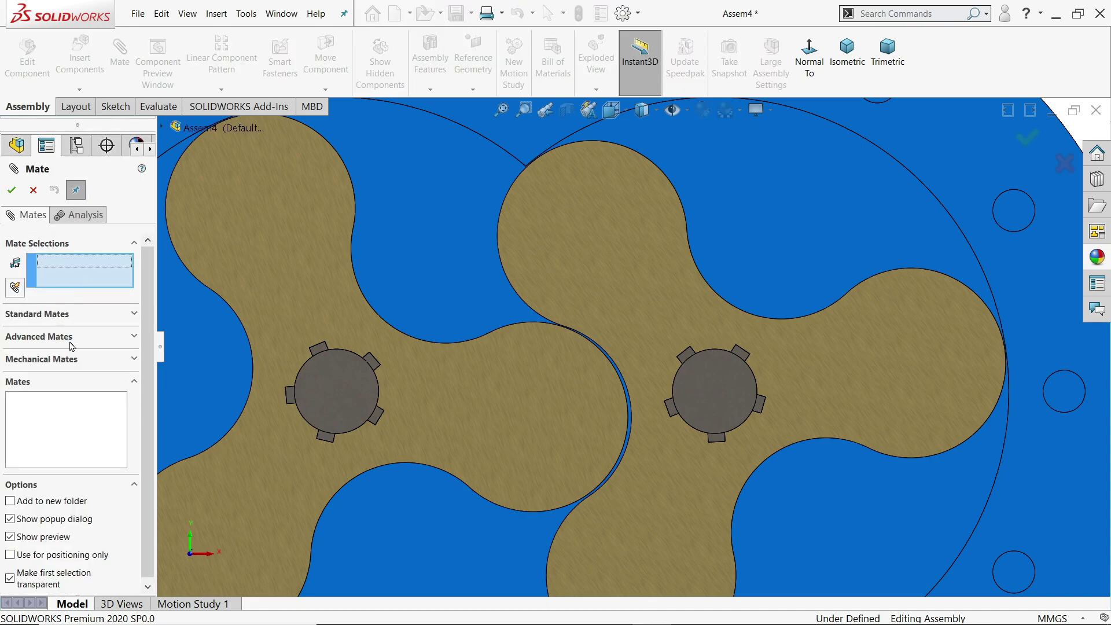
pyautogui.click(68, 359)
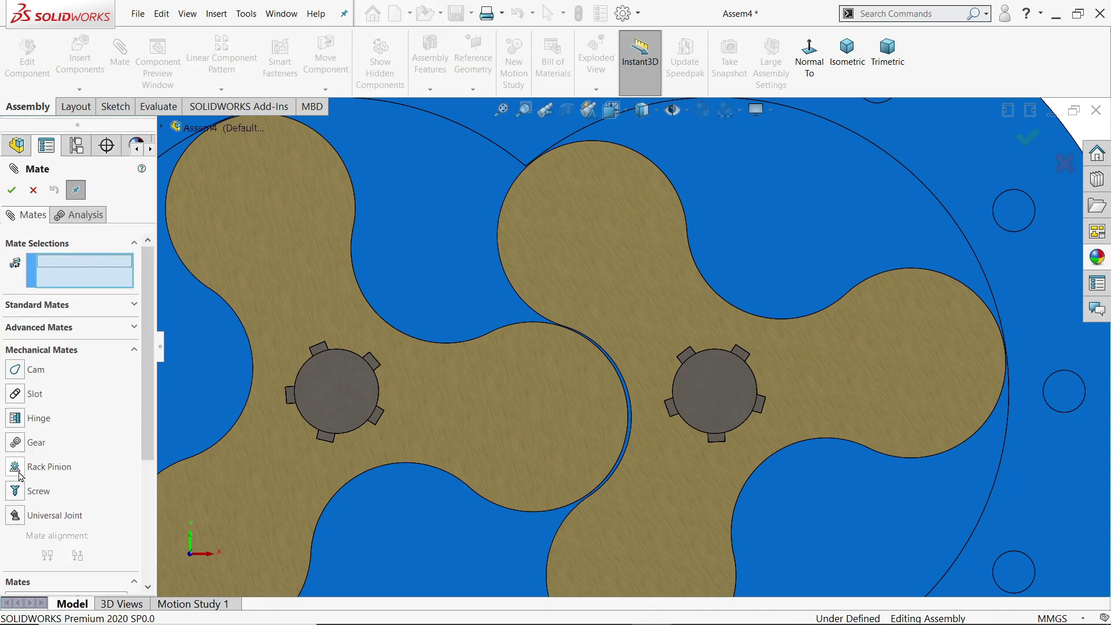
pyautogui.click(16, 443)
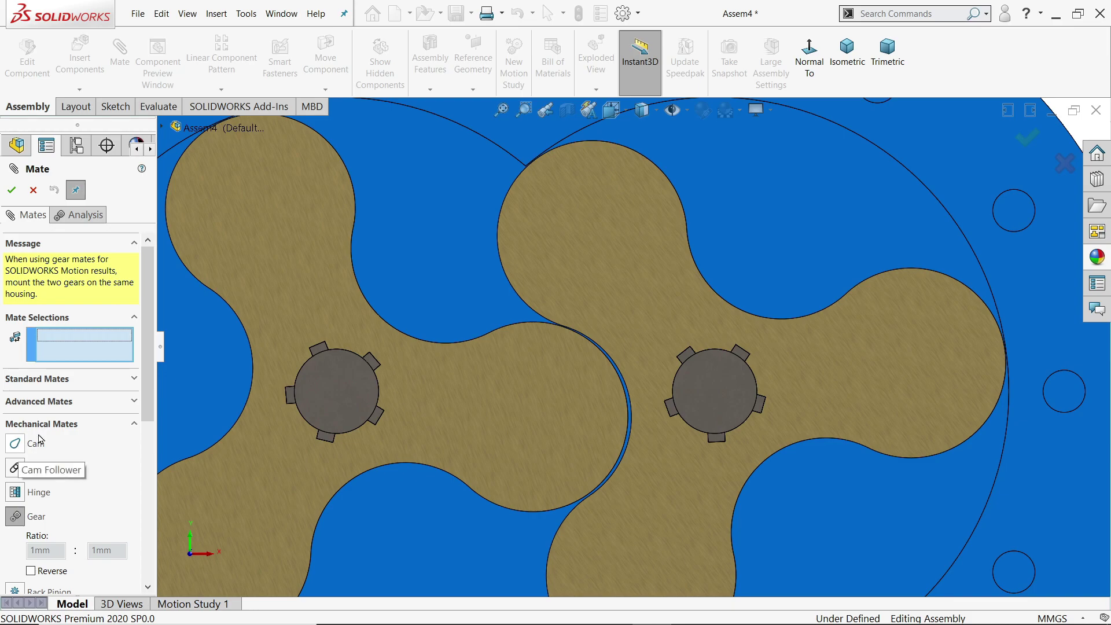
pyautogui.press('f')
pyautogui.moveTo(873, 227); pyautogui.dragTo(835, 242, button='middle')
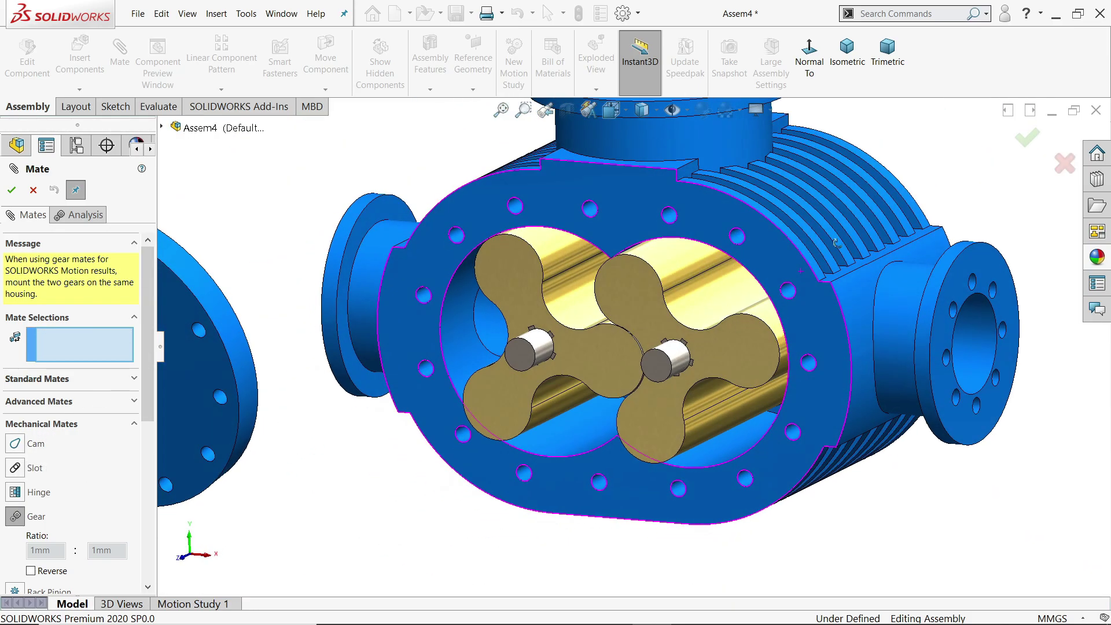
pyautogui.scroll(-4, 558, 356)
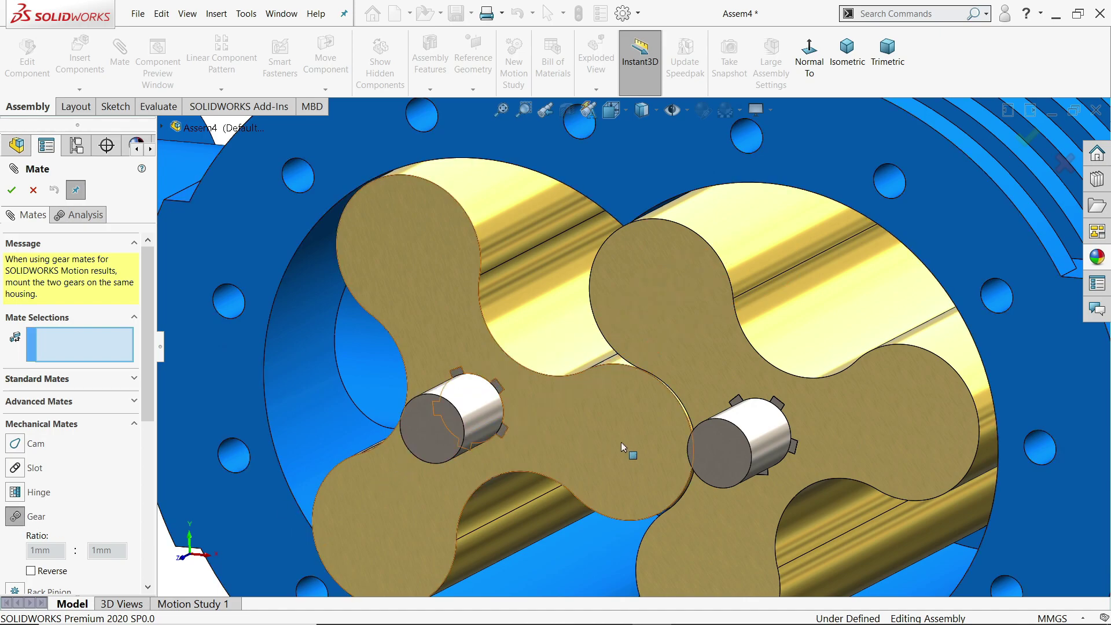
pyautogui.click(479, 417)
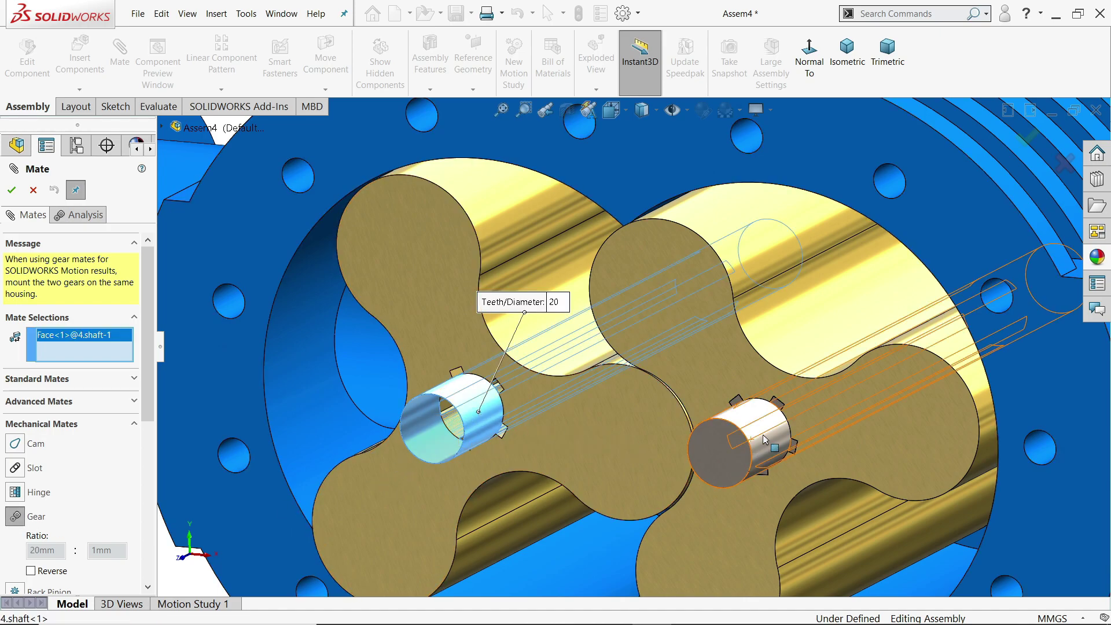
pyautogui.click(741, 443)
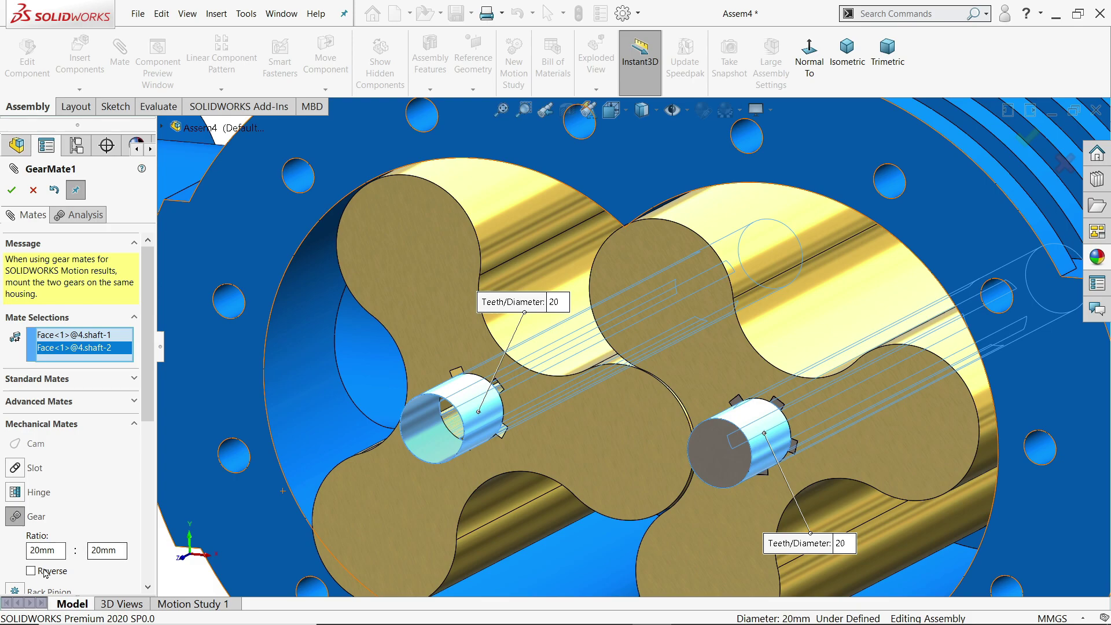
pyautogui.click(11, 189)
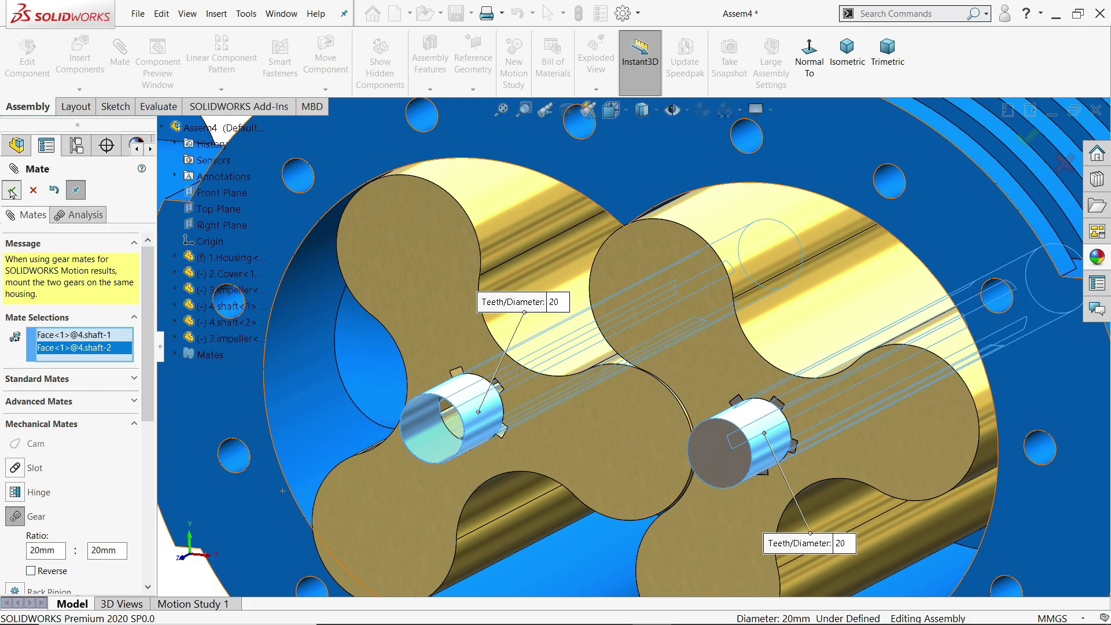
pyautogui.click(33, 189)
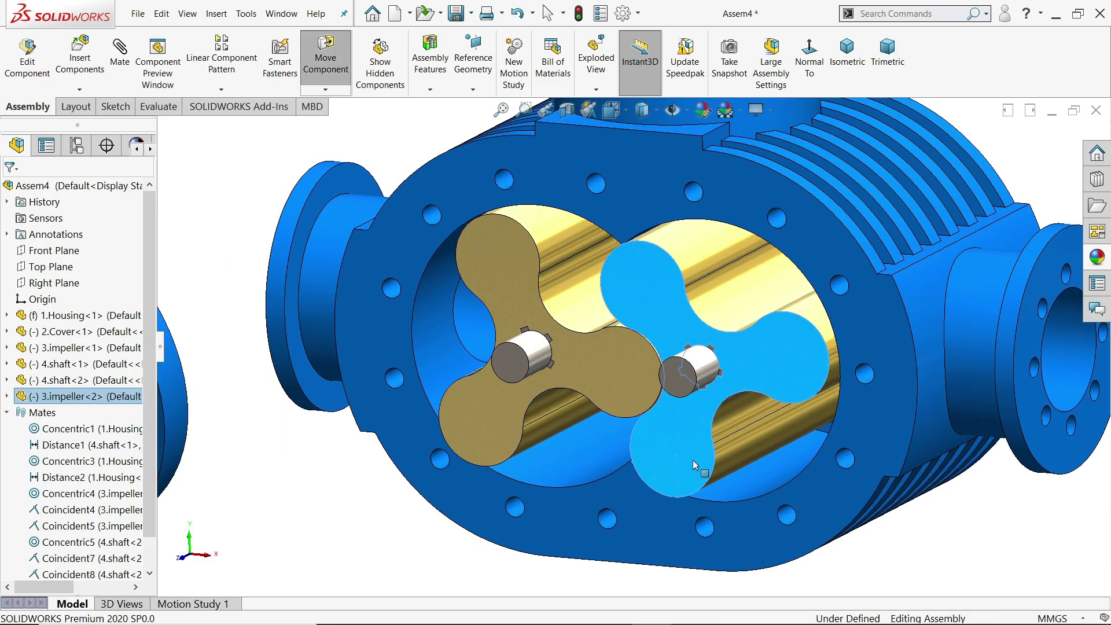
# Turn the second impeller to test the gear-mated rotation of both impellers.
pyautogui.moveTo(694, 465); pyautogui.dragTo(643, 359)
pyautogui.moveTo(643, 358); pyautogui.dragTo(757, 464, button='middle')
pyautogui.press('f')
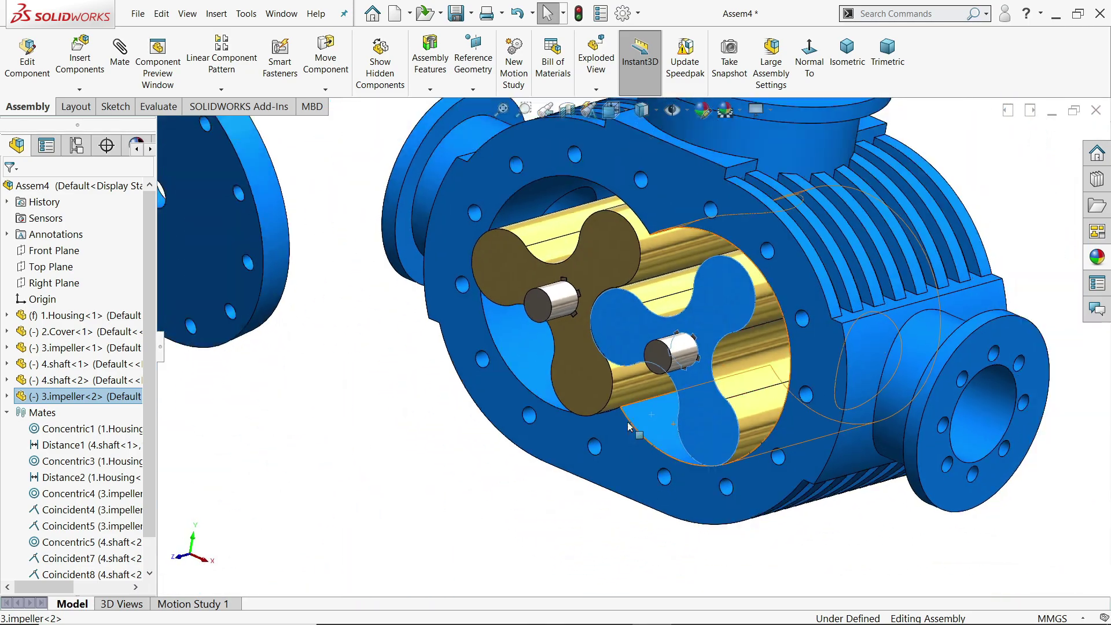
pyautogui.press('Escape')
# Add a concentric mate between the cover's shaft hole nearest the housing and the second shaft's cylindrical face.
pyautogui.scroll(-2, 557, 421)
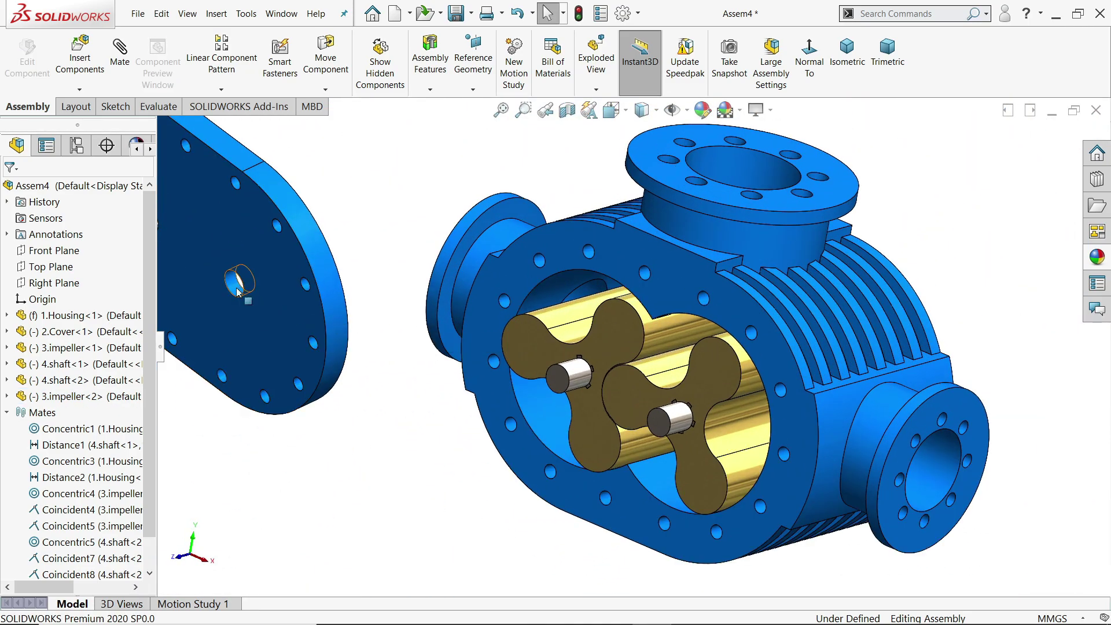
pyautogui.click(236, 284)
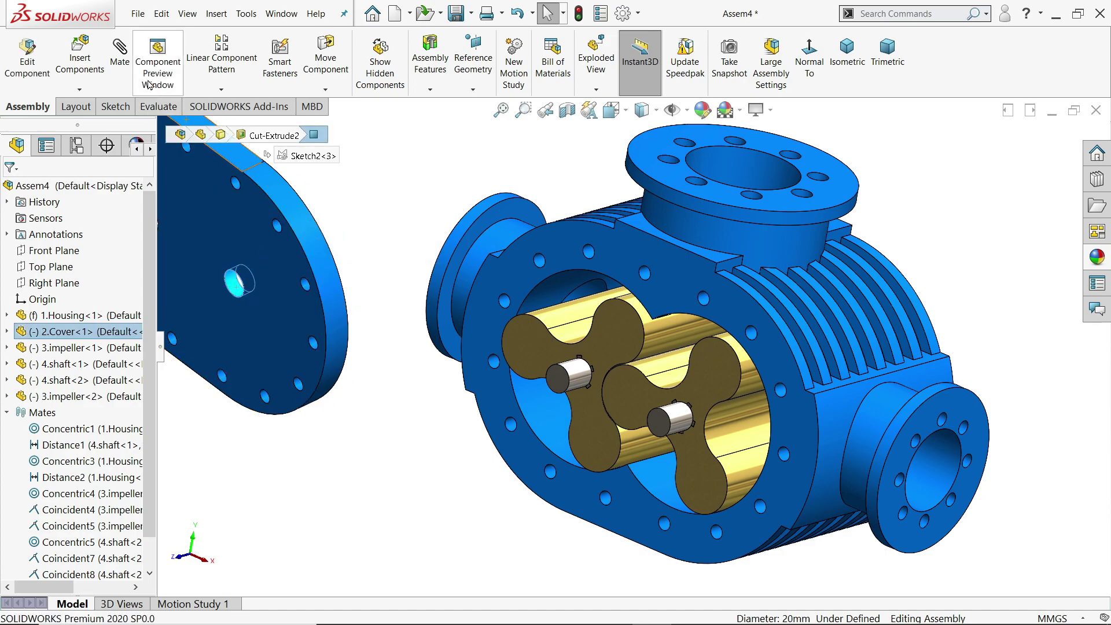
pyautogui.click(120, 52)
pyautogui.scroll(-2, 726, 440)
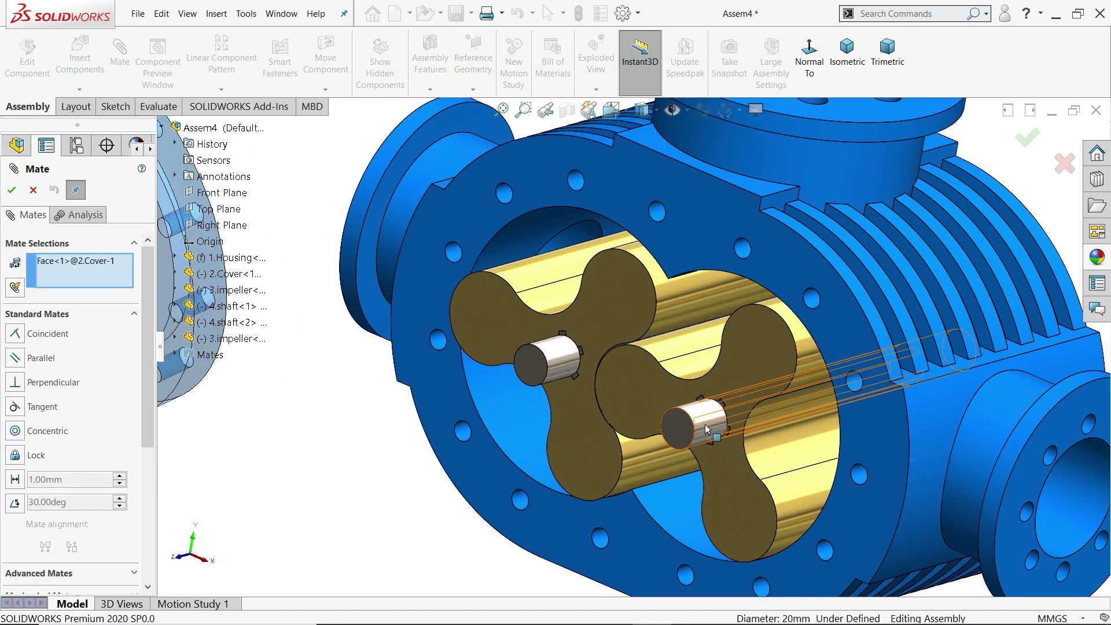
pyautogui.click(698, 440)
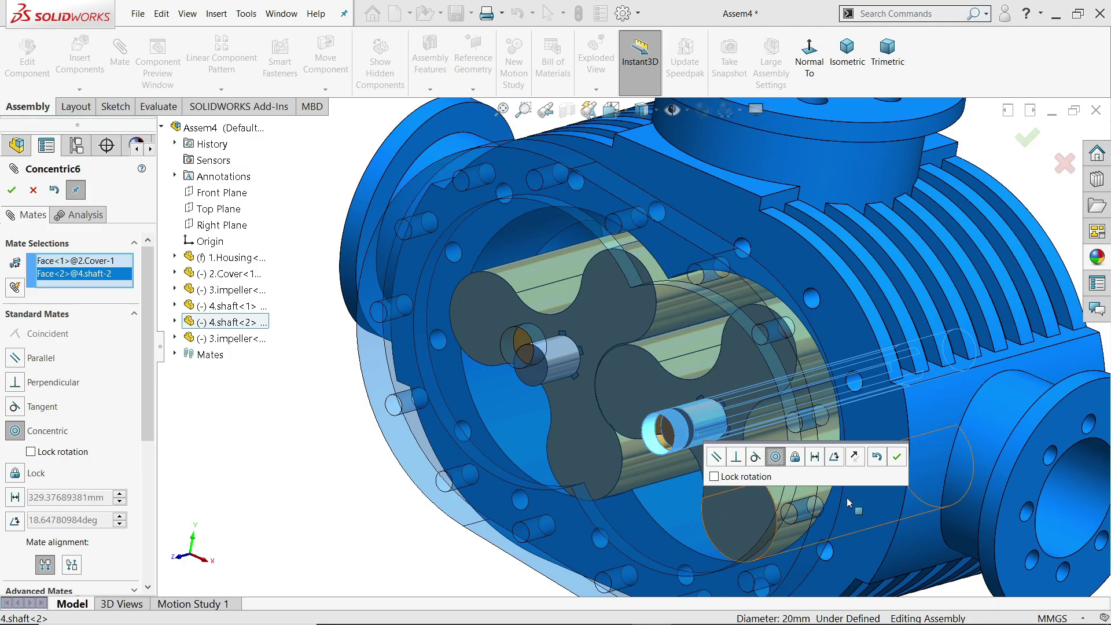
pyautogui.scroll(3, 701, 425)
pyautogui.scroll(-2, 705, 407)
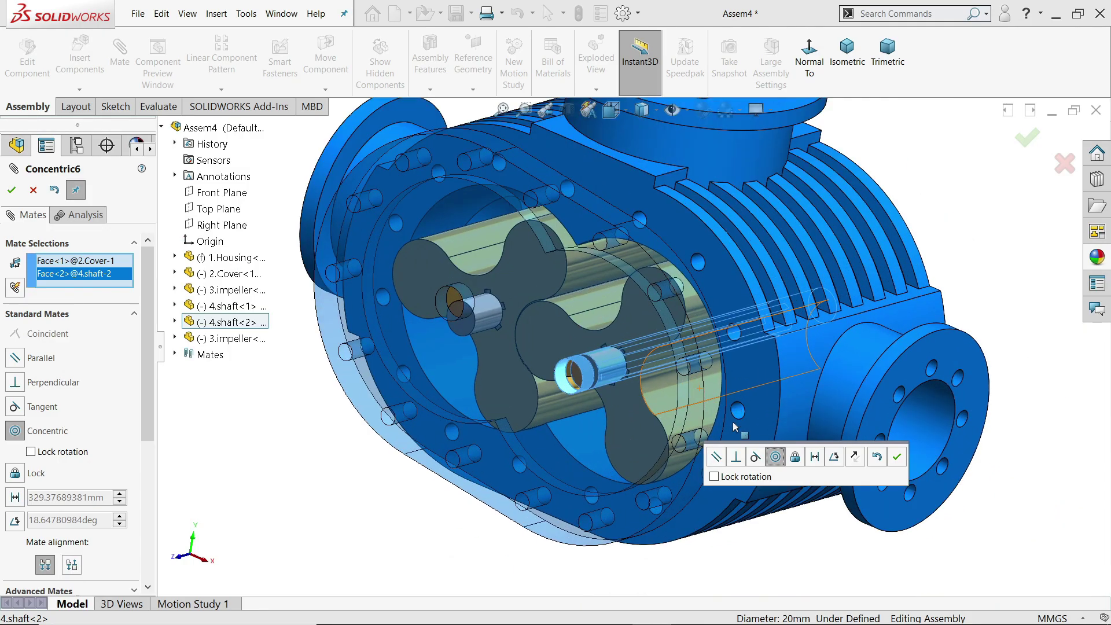
pyautogui.hotkey('ctrl', '1')
pyautogui.scroll(-2, 788, 340)
pyautogui.hotkey('ctrl', '1')
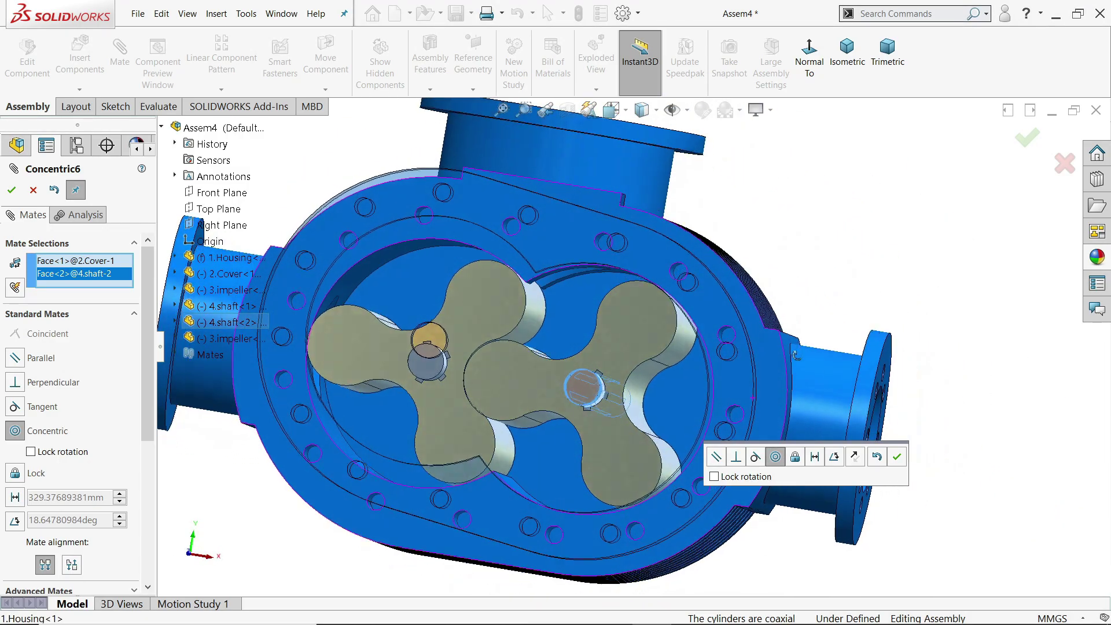
pyautogui.scroll(-2, 797, 377)
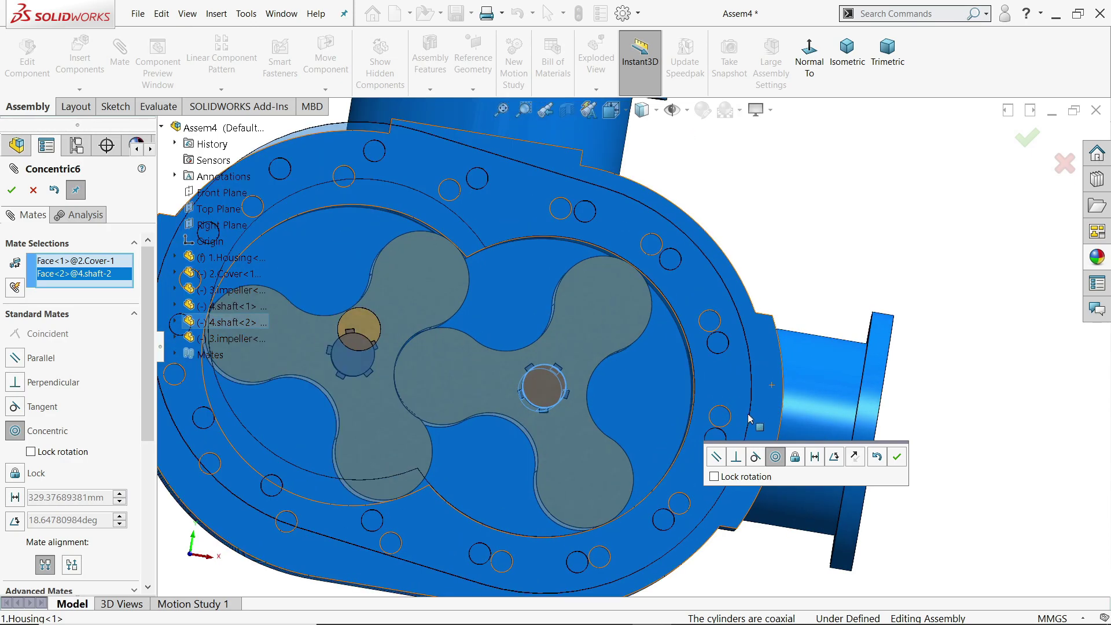
pyautogui.scroll(2, 719, 420)
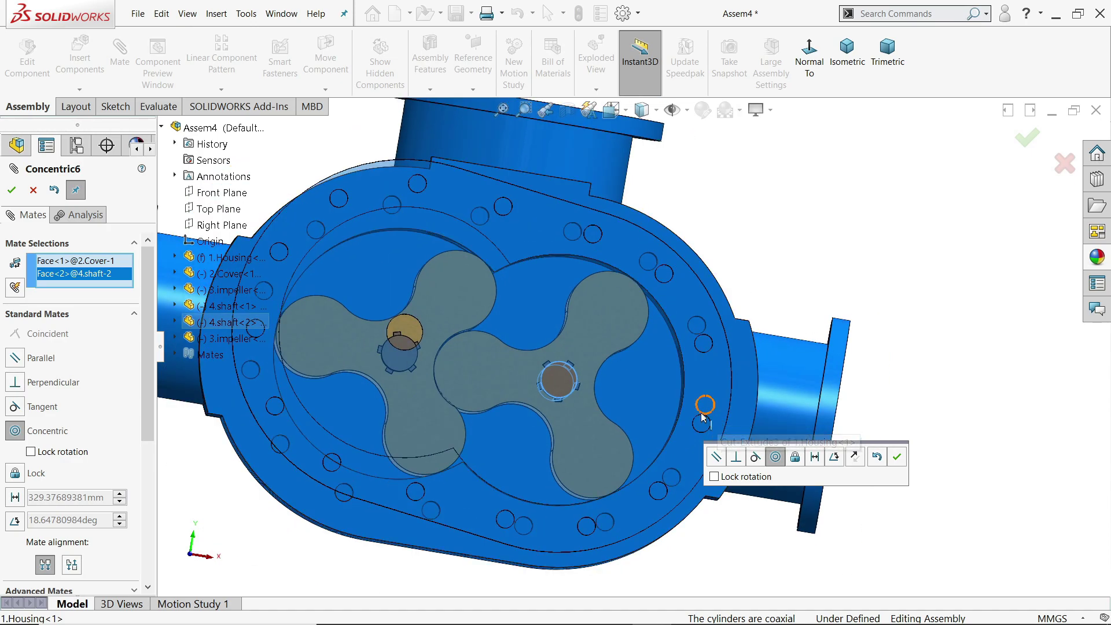
pyautogui.scroll(1, 384, 347)
pyautogui.scroll(-3, 423, 294)
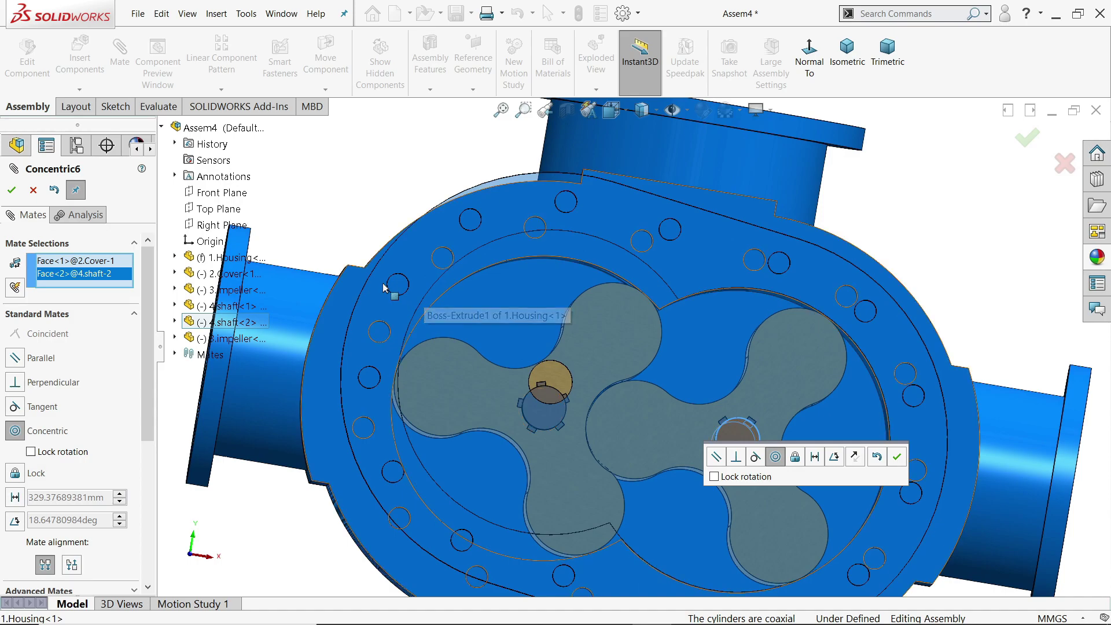
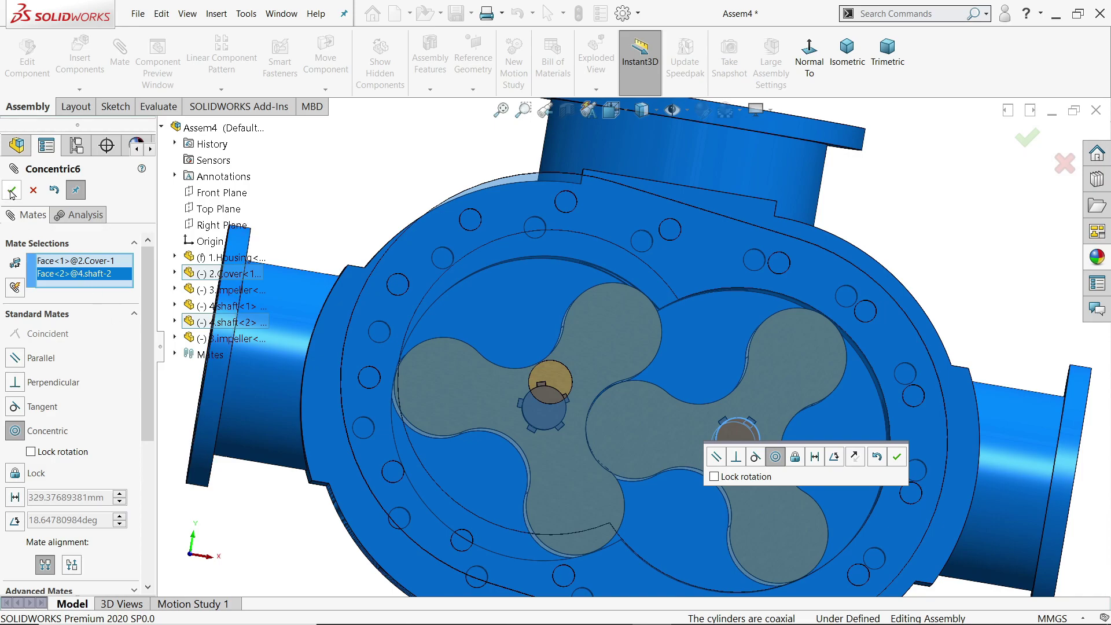
pyautogui.click(896, 456)
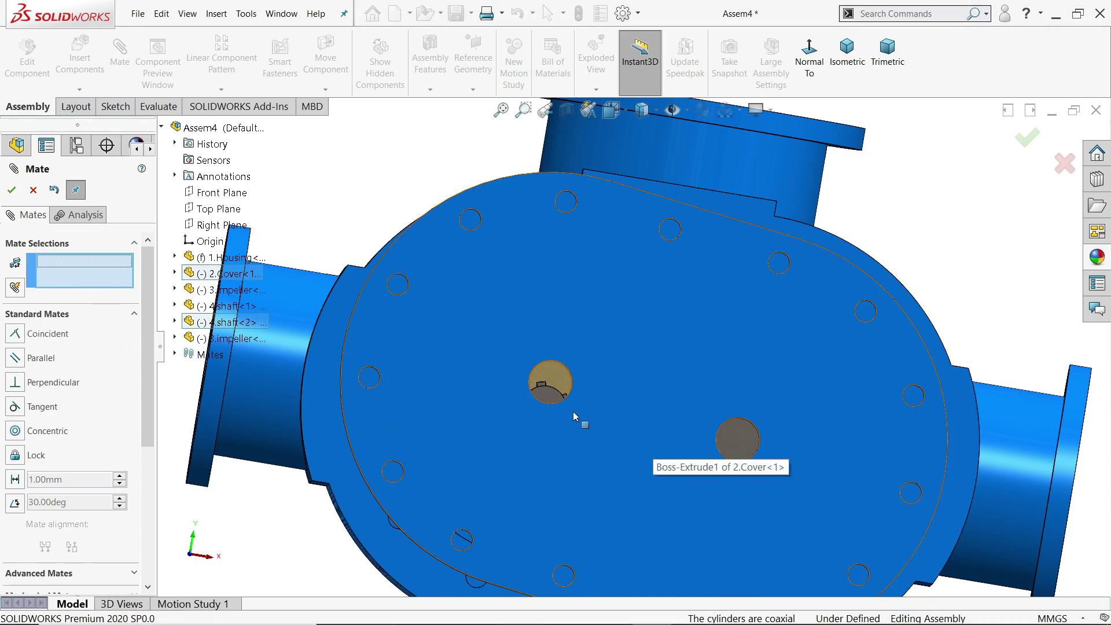
# Add a concentric mate between the first shaft's cylindrical face and the cover's other shaft hole.
pyautogui.scroll(1, 581, 370)
pyautogui.scroll(-10, 575, 376)
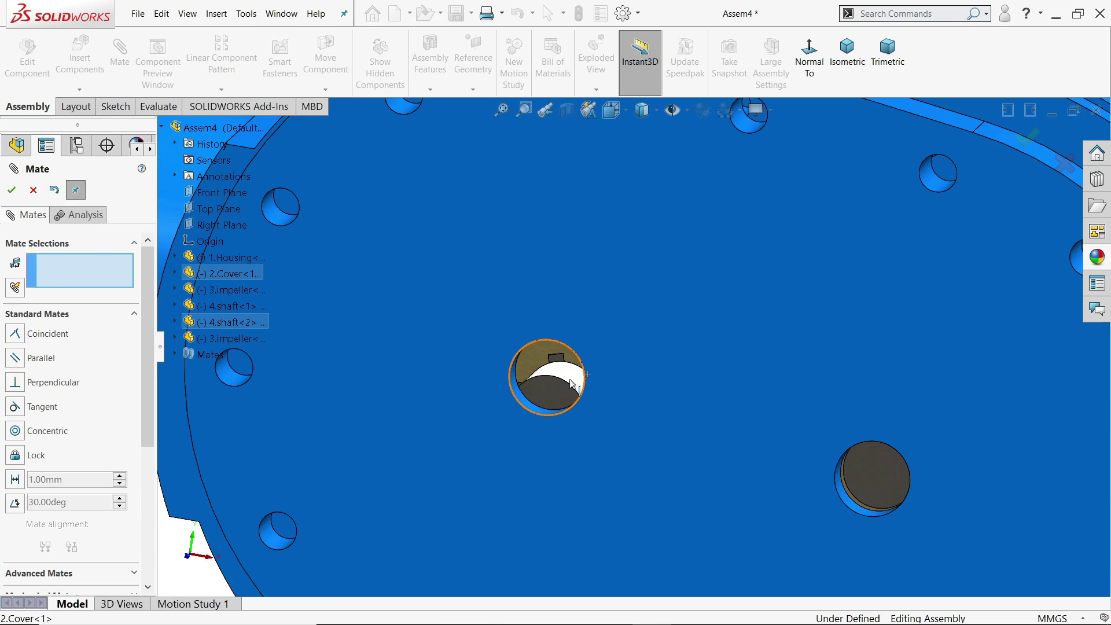
pyautogui.click(572, 380)
pyautogui.moveTo(572, 380); pyautogui.dragTo(396, 460, button='middle')
pyautogui.click(396, 460)
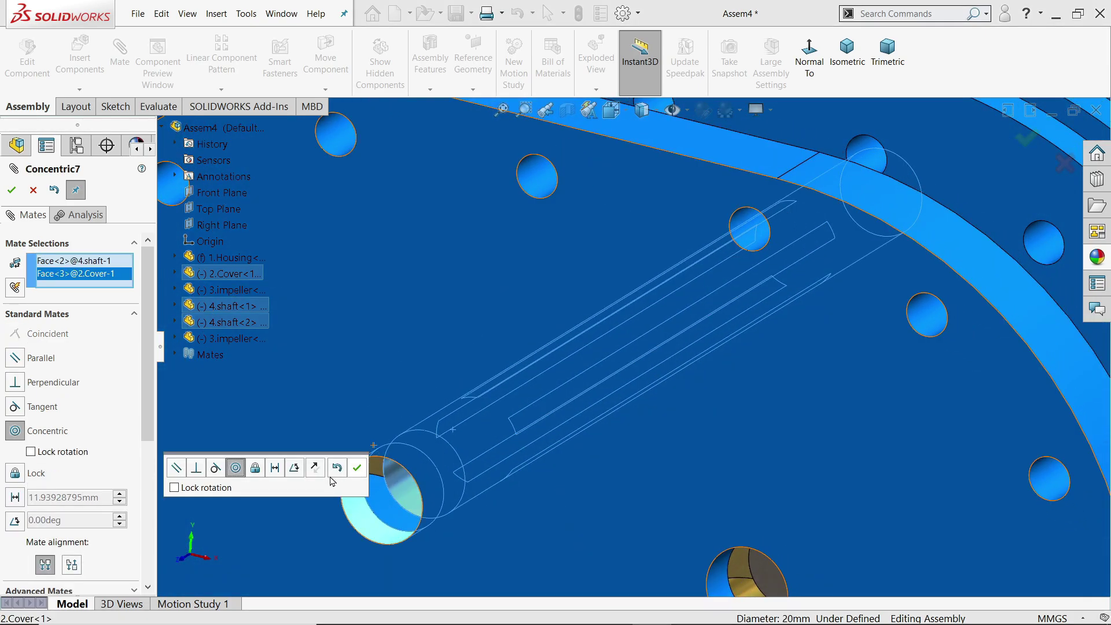
pyautogui.click(357, 470)
# Add a coincident mate between the housing's front face and the cover's inner face, and finish mating.
pyautogui.press('f')
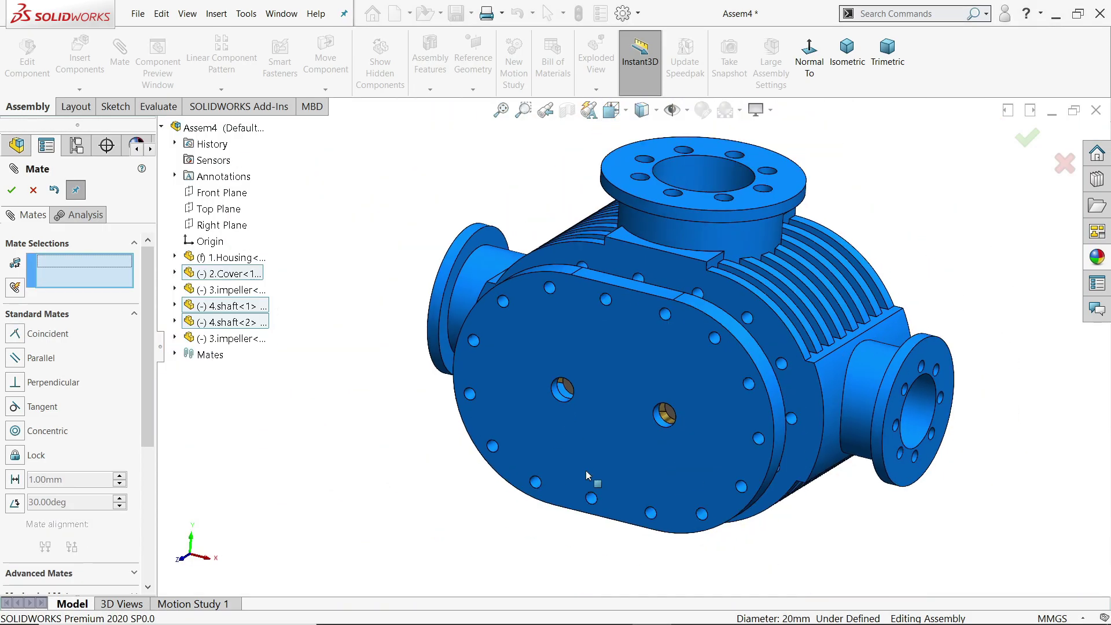
pyautogui.scroll(-3, 595, 476)
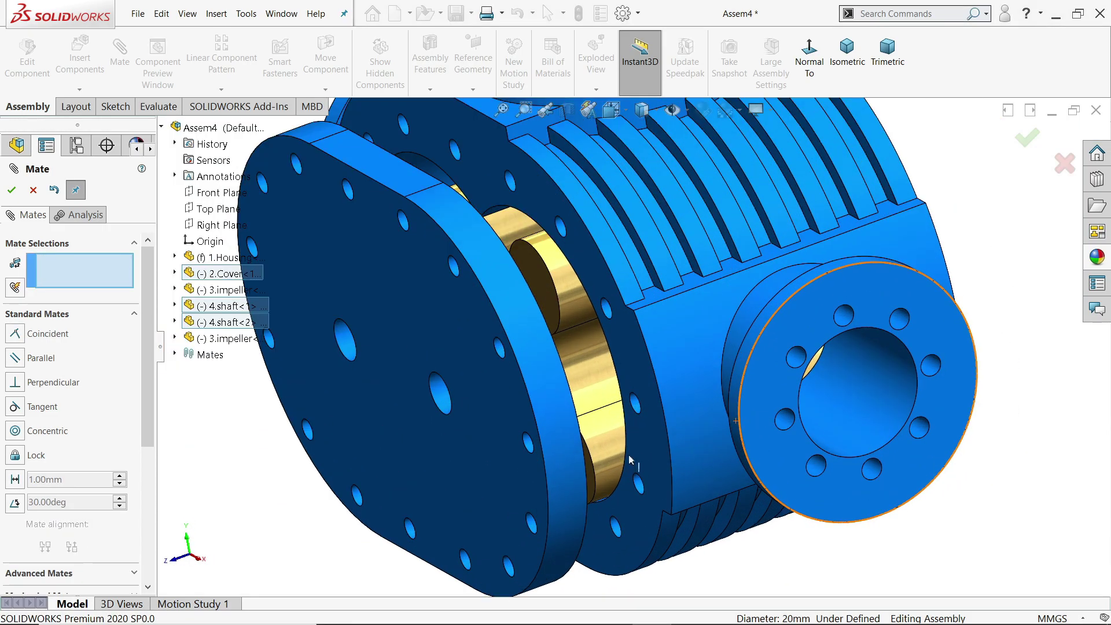
pyautogui.click(643, 462)
pyautogui.click(508, 476)
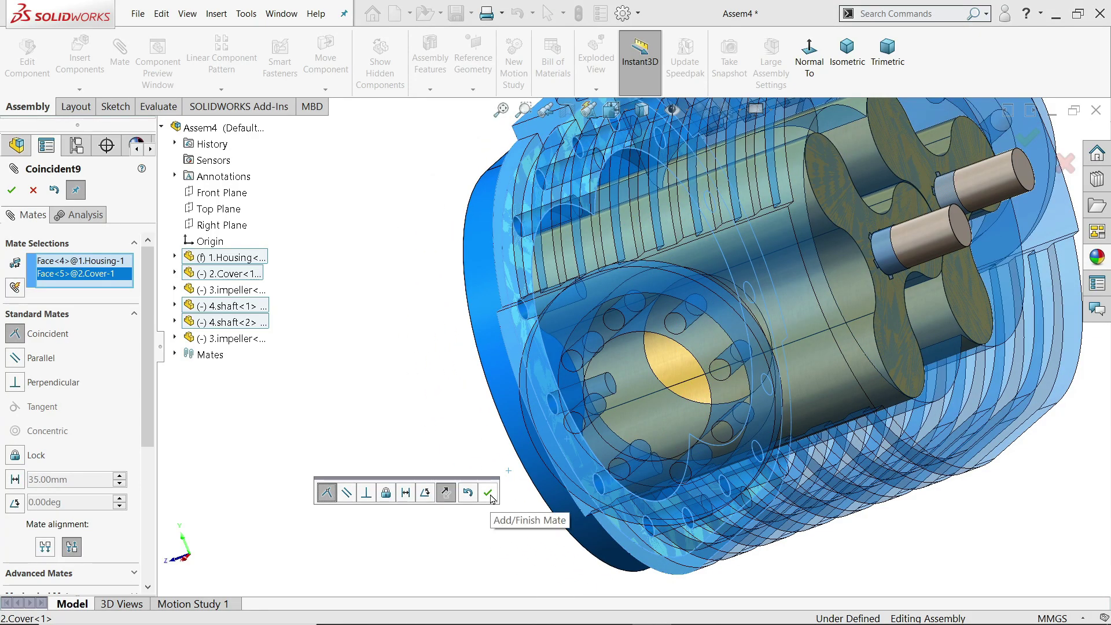
pyautogui.click(488, 493)
pyautogui.moveTo(578, 440); pyautogui.dragTo(647, 413, button='middle')
pyautogui.scroll(-3, 647, 414)
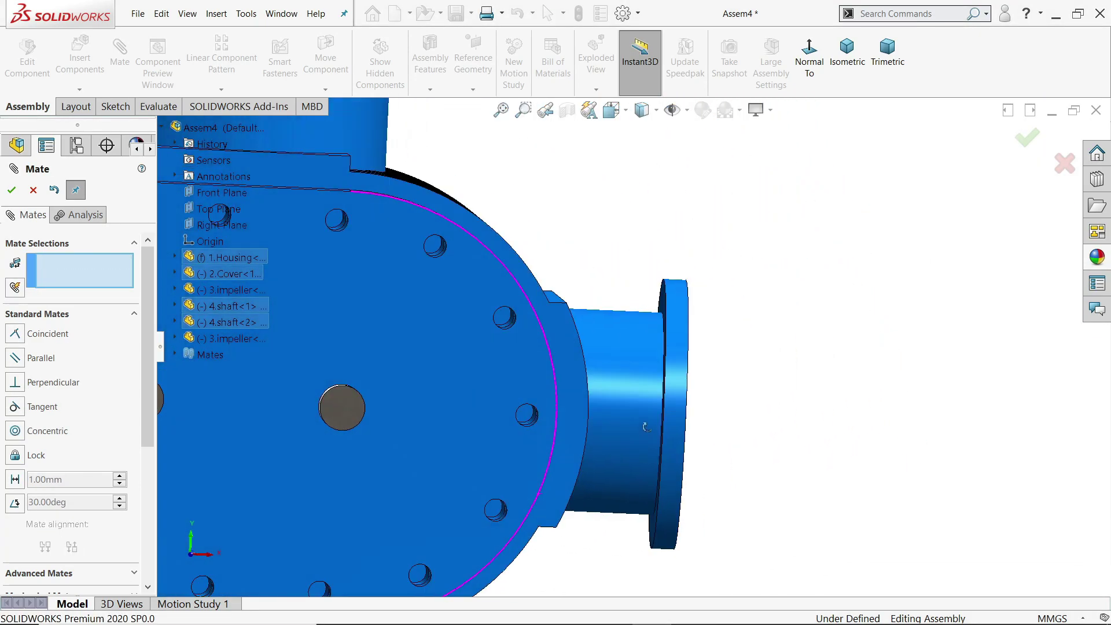
pyautogui.press('f')
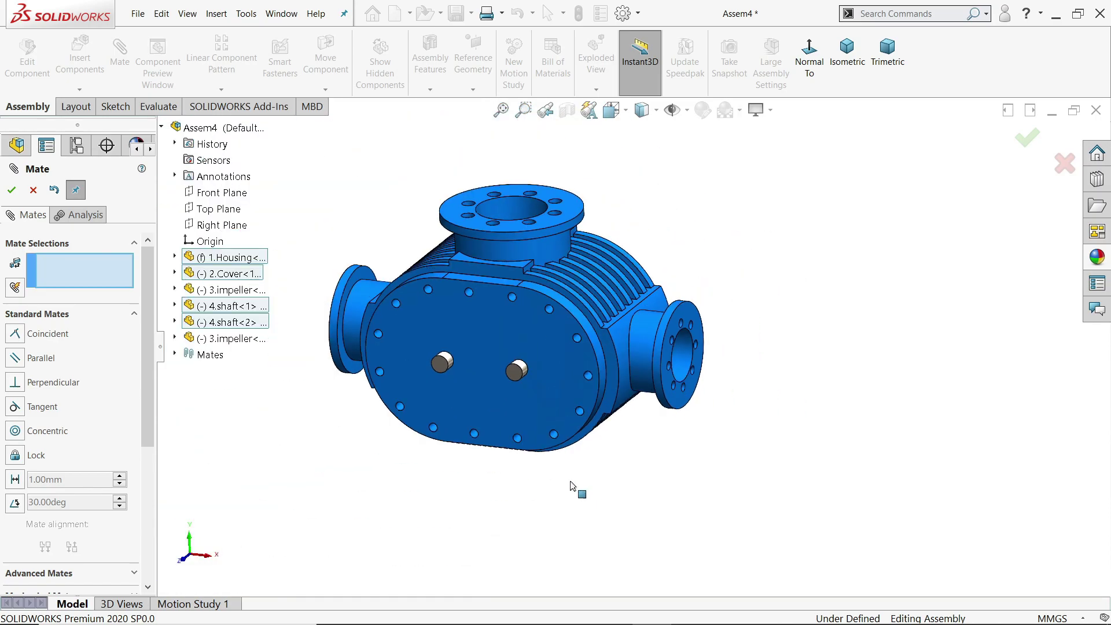
pyautogui.moveTo(517, 357); pyautogui.dragTo(529, 398, button='middle')
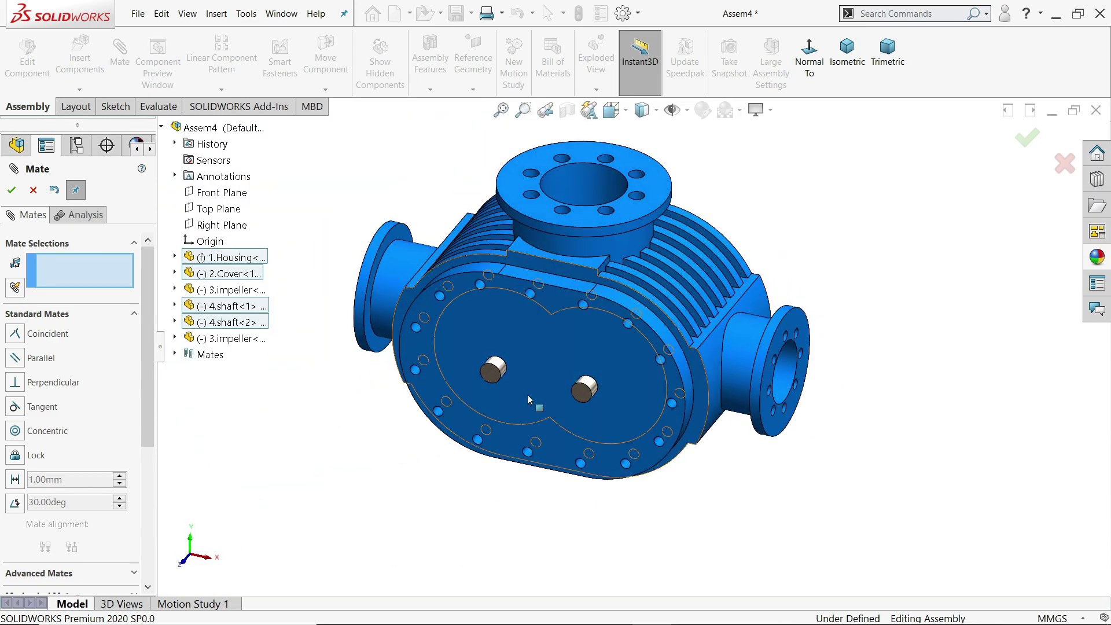
pyautogui.click(11, 191)
# Open the ANSI Metric hex head bolts and screws in the Toolbox library.
pyautogui.scroll(-3, 616, 359)
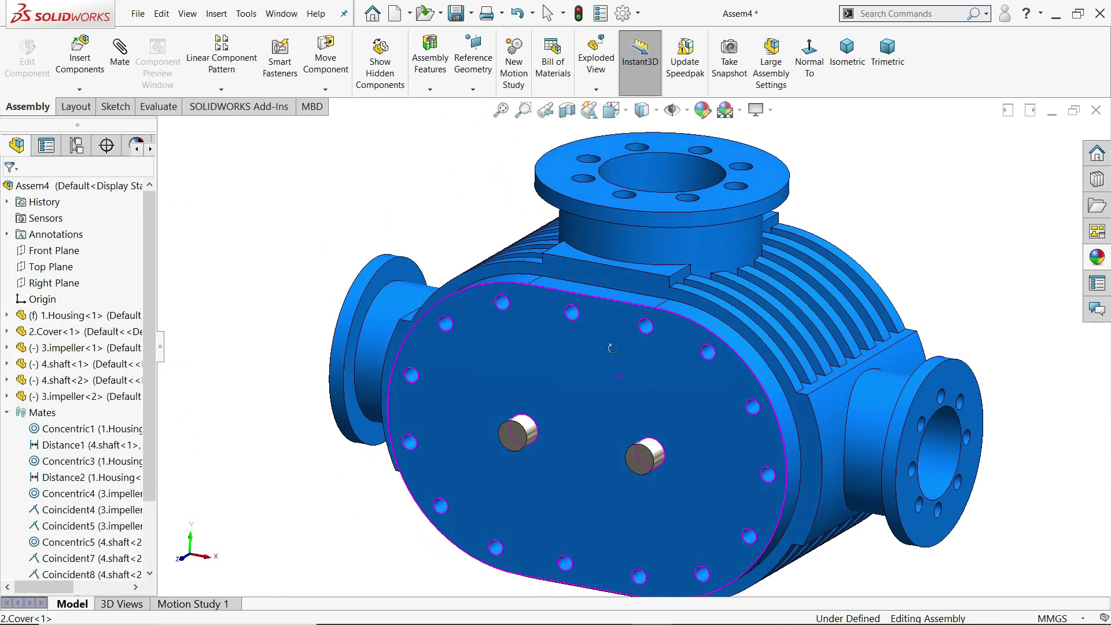
pyautogui.scroll(2, 616, 360)
pyautogui.scroll(-2, 652, 427)
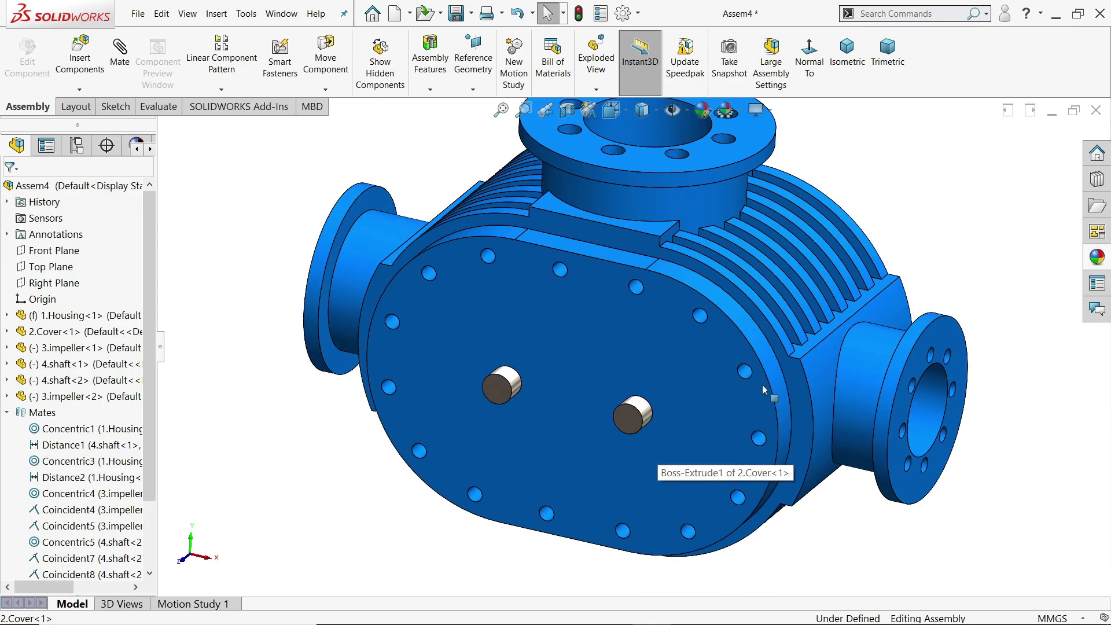
pyautogui.scroll(-1, 762, 402)
pyautogui.click(1098, 180)
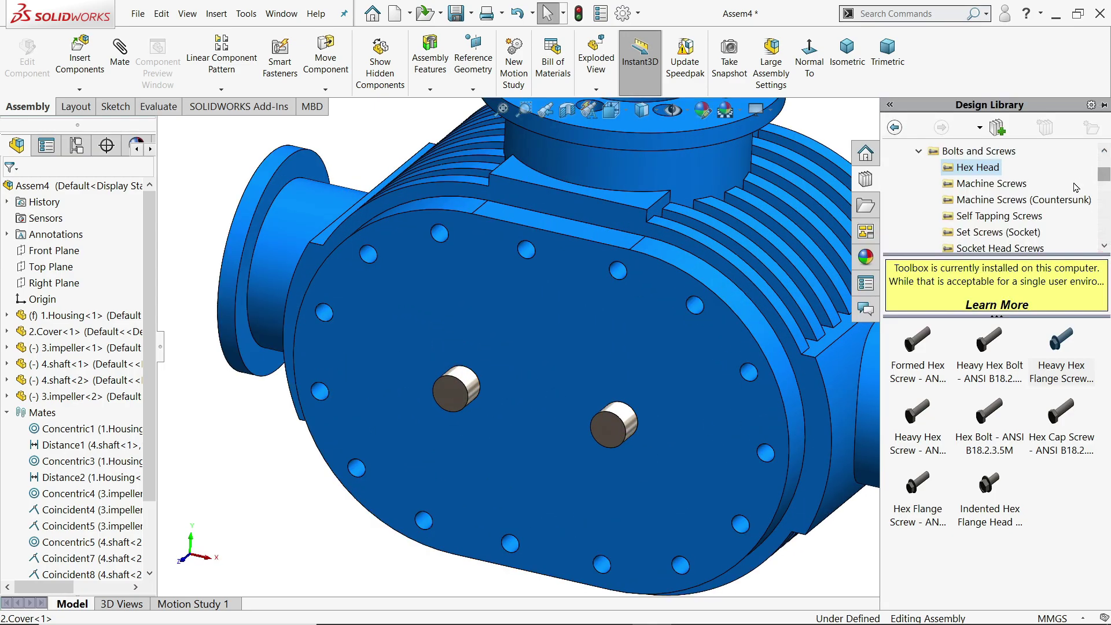
pyautogui.scroll(2, 922, 155)
pyautogui.click(929, 151)
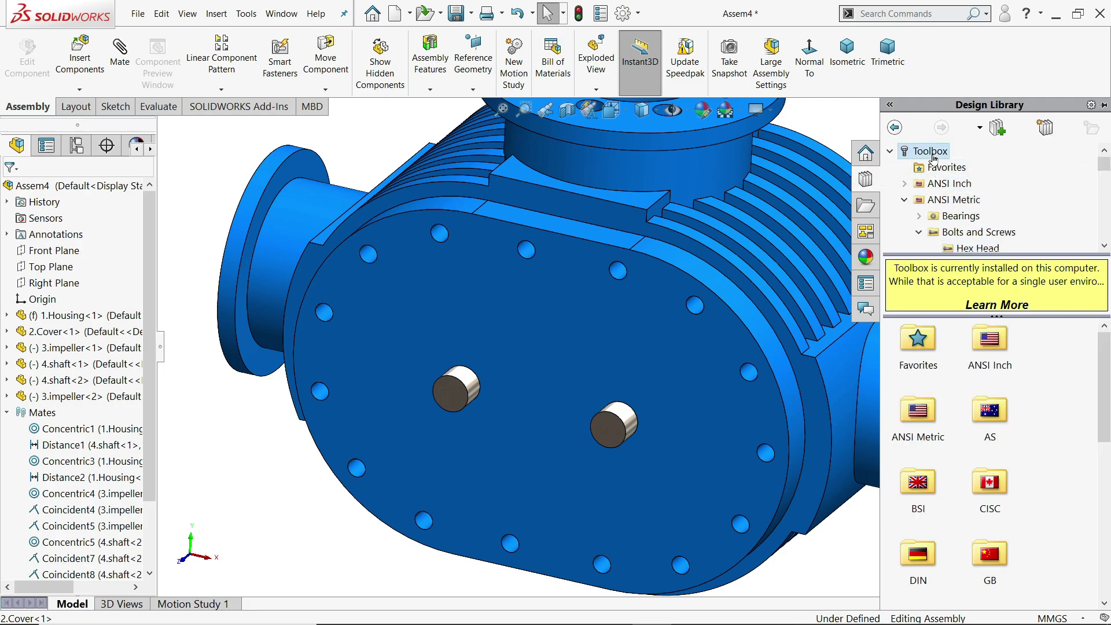
pyautogui.doubleClick(923, 412)
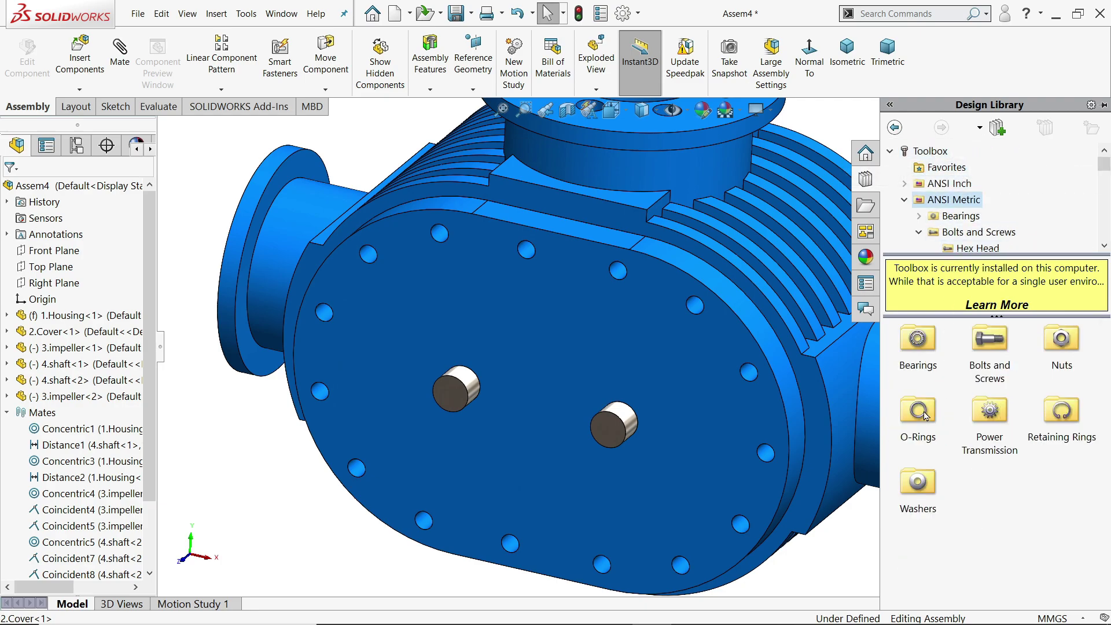
pyautogui.doubleClick(989, 341)
pyautogui.doubleClick(916, 347)
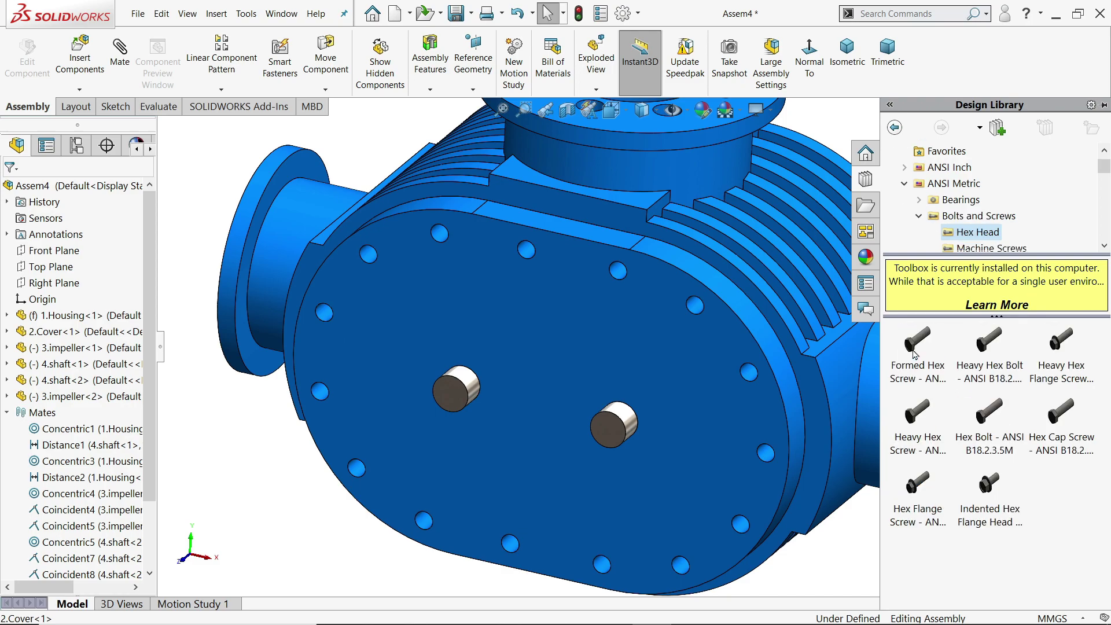
# Insert a heavy hex flange screw into a cover bolt hole on the side nearest the second shaft, with size M10 and length 50.
pyautogui.moveTo(1061, 358)
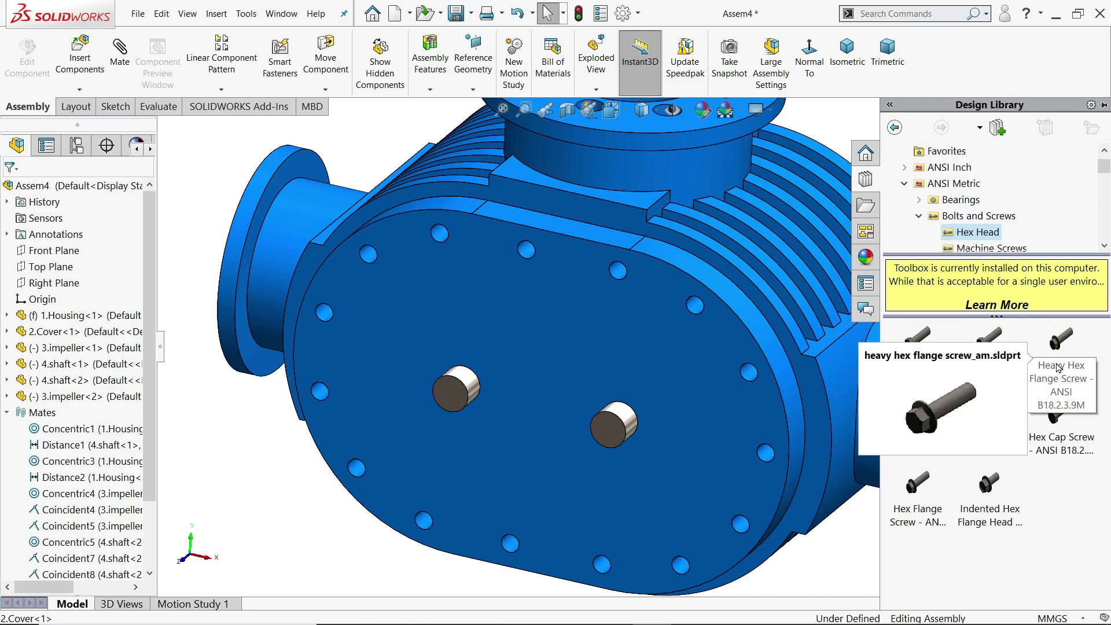
pyautogui.scroll(-6, 815, 444)
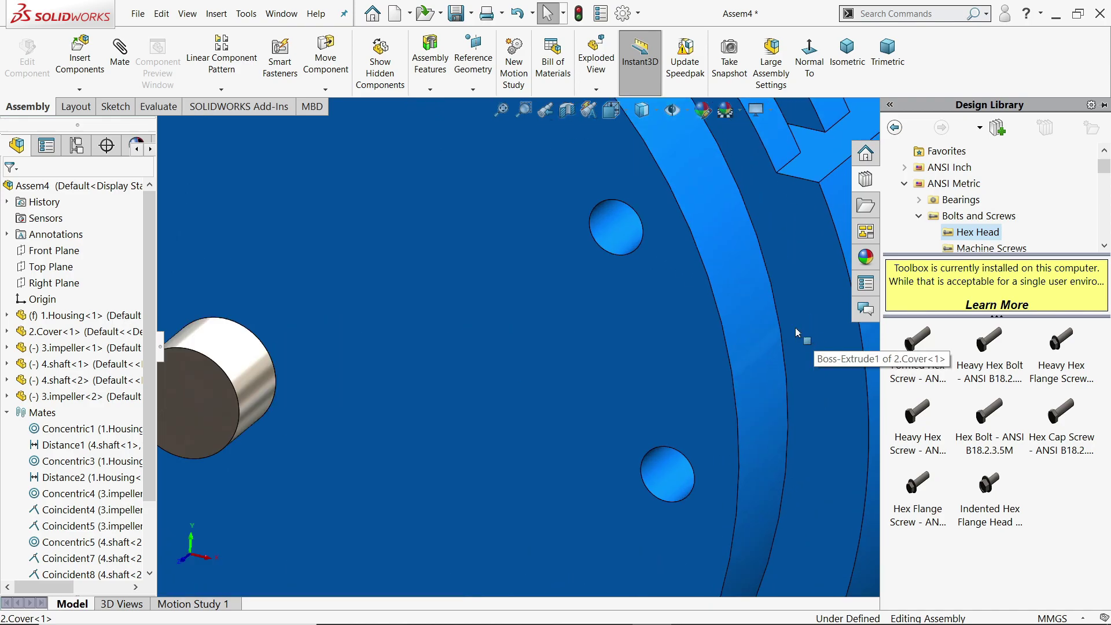
pyautogui.moveTo(1063, 357); pyautogui.dragTo(649, 241)
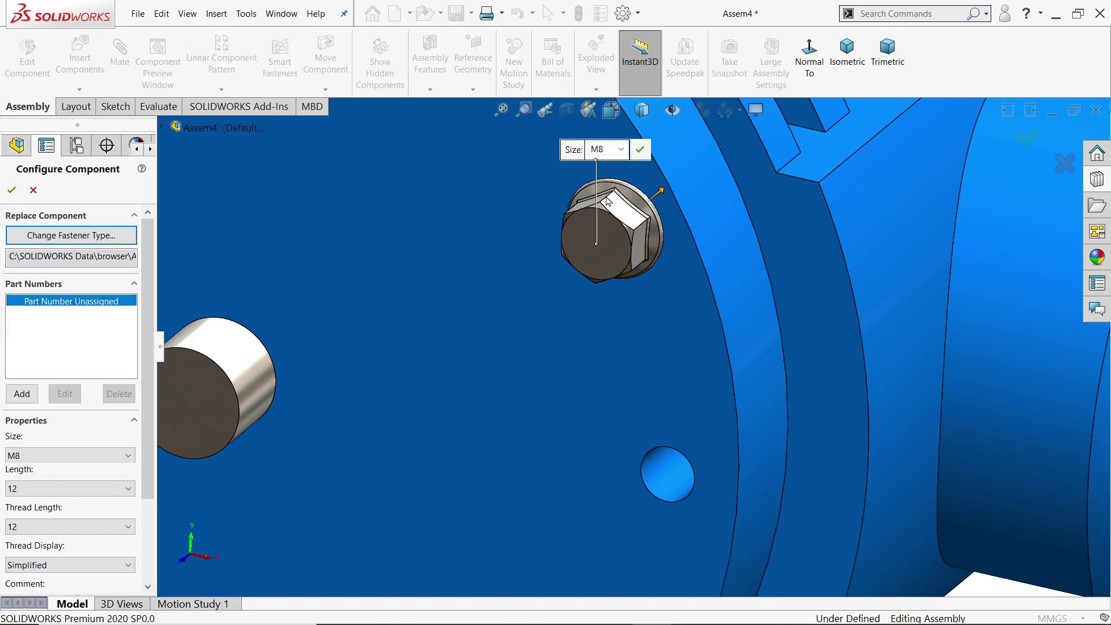
pyautogui.click(620, 149)
pyautogui.click(604, 198)
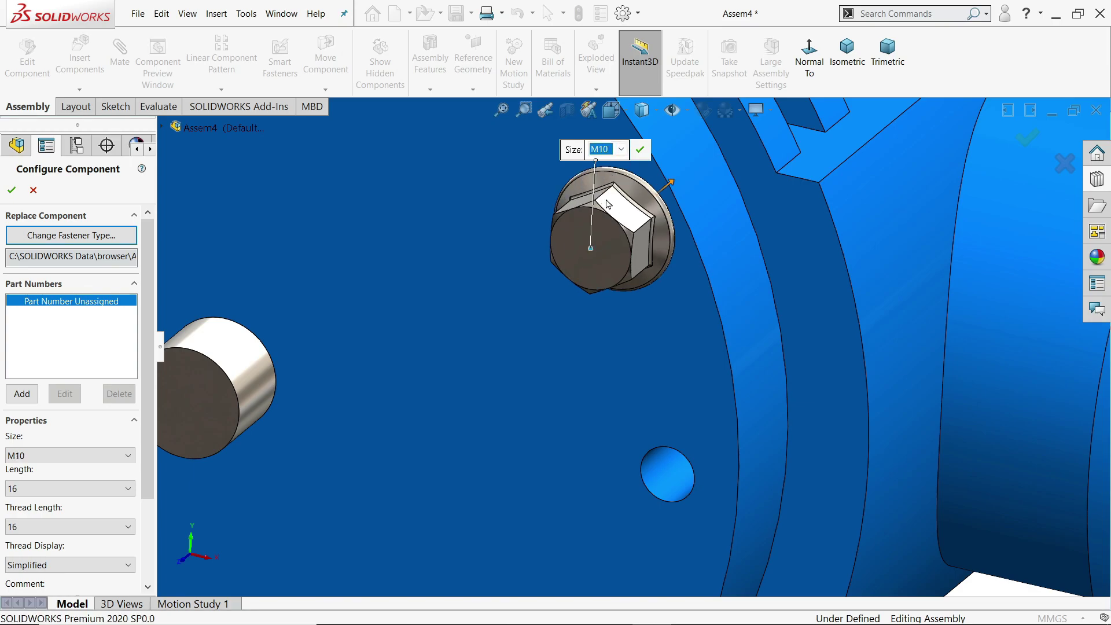
pyautogui.click(21, 493)
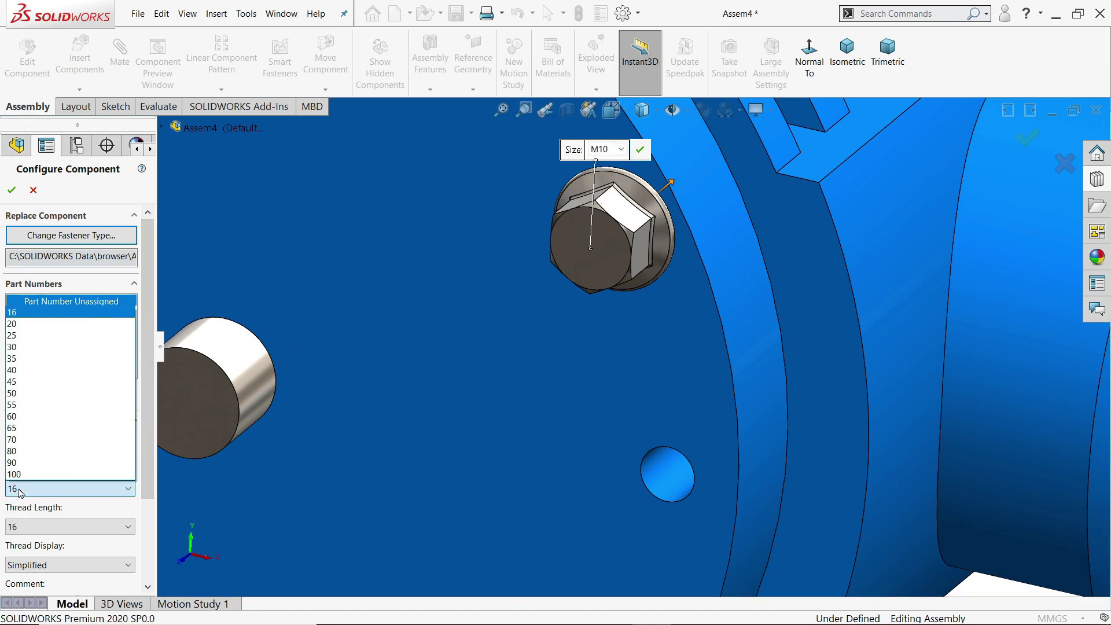
pyautogui.click(15, 398)
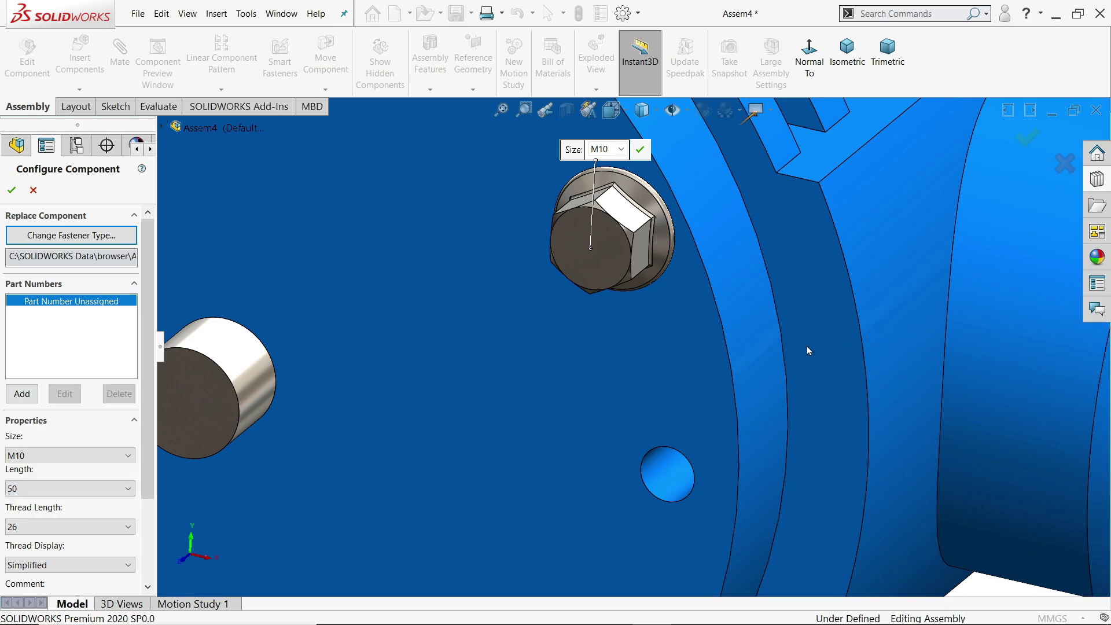
pyautogui.click(12, 192)
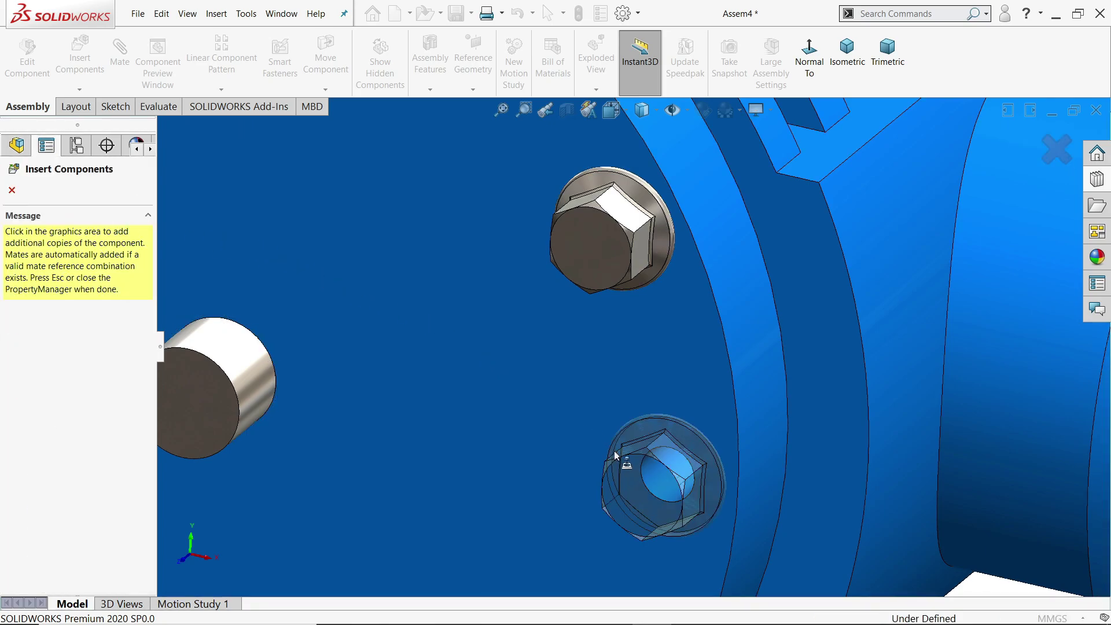
# Place copies of the flange screw in the cover hole below the first screw and in the next three holes above it.
pyautogui.click(622, 471)
pyautogui.scroll(5, 631, 451)
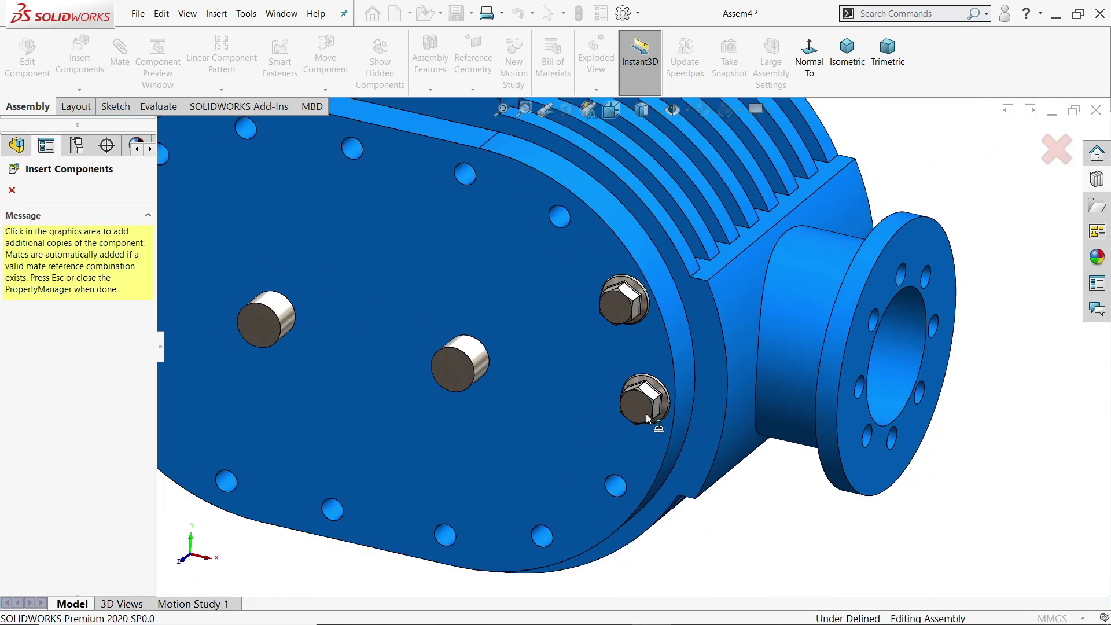
pyautogui.scroll(2, 570, 240)
pyautogui.scroll(-6, 572, 245)
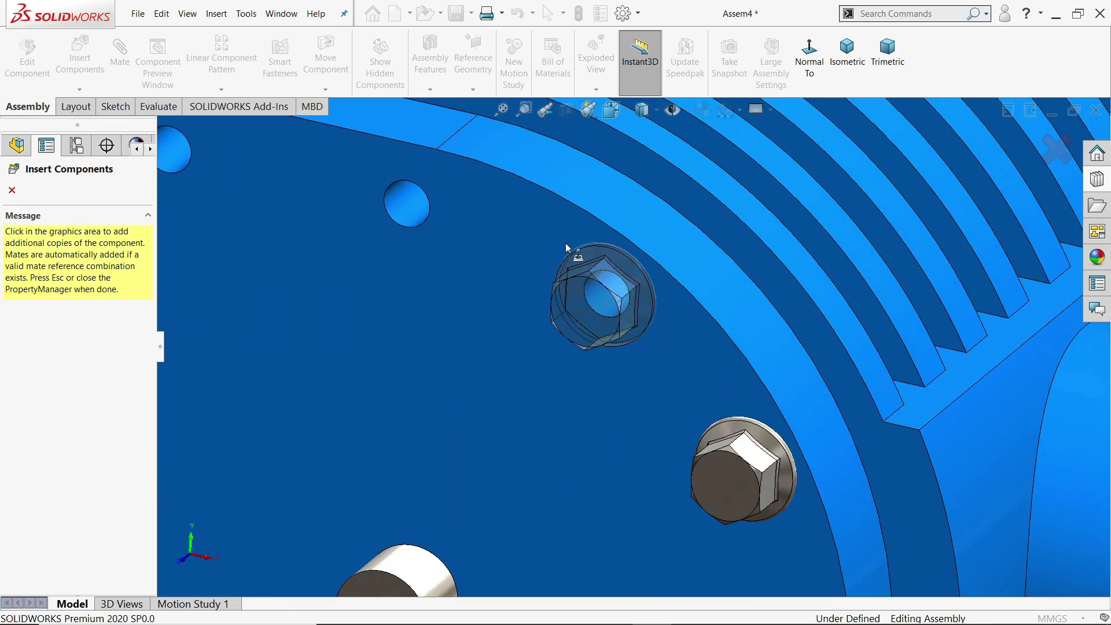
pyautogui.click(622, 283)
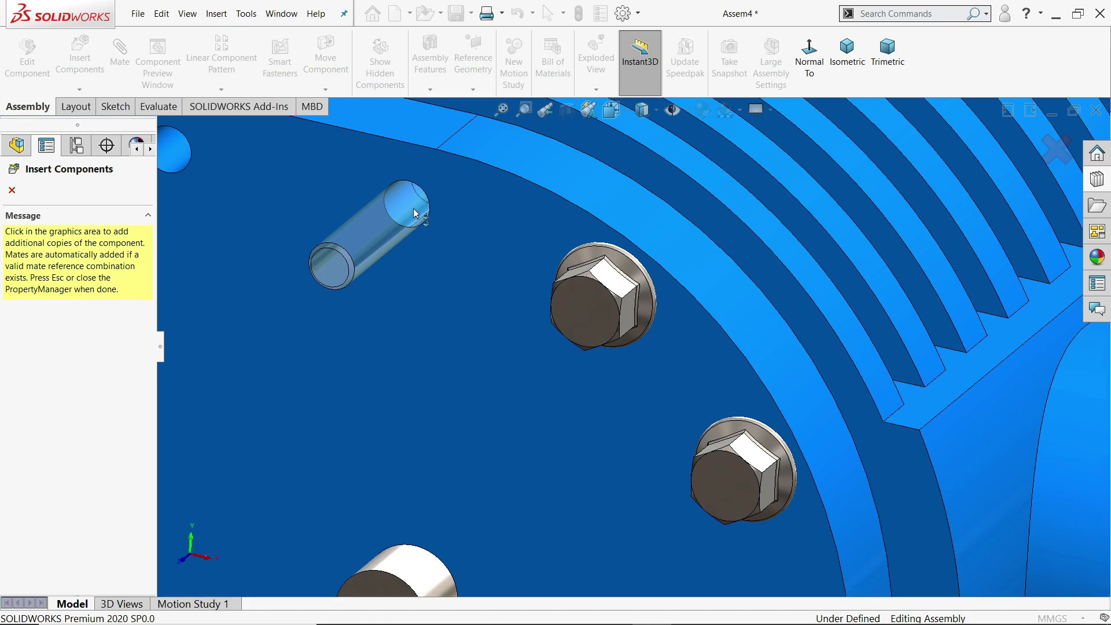
pyautogui.click(432, 221)
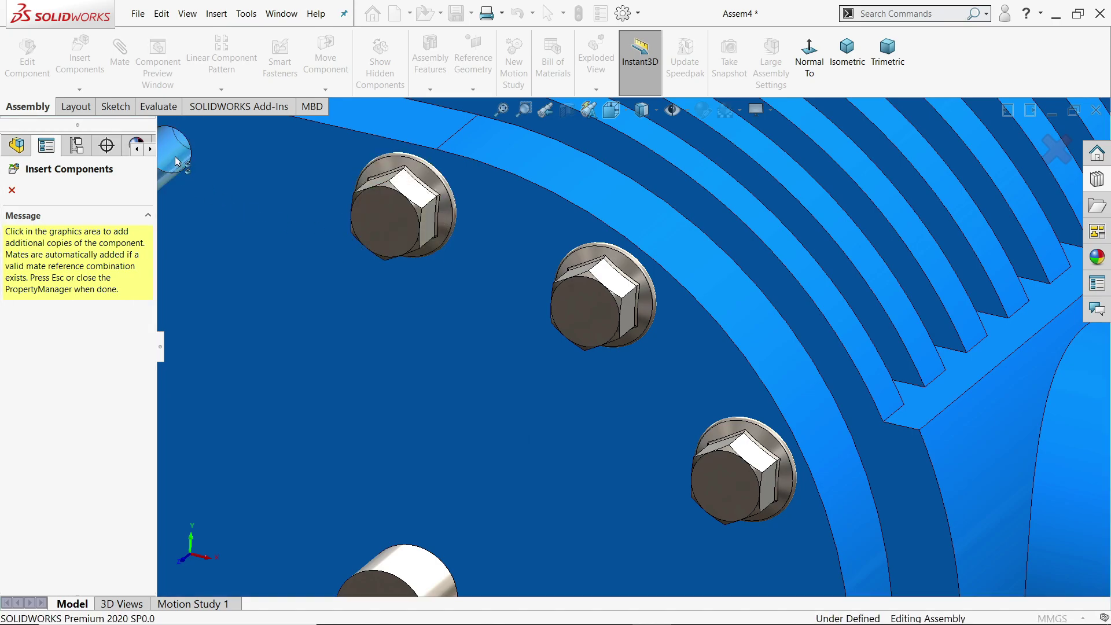
pyautogui.scroll(8, 463, 335)
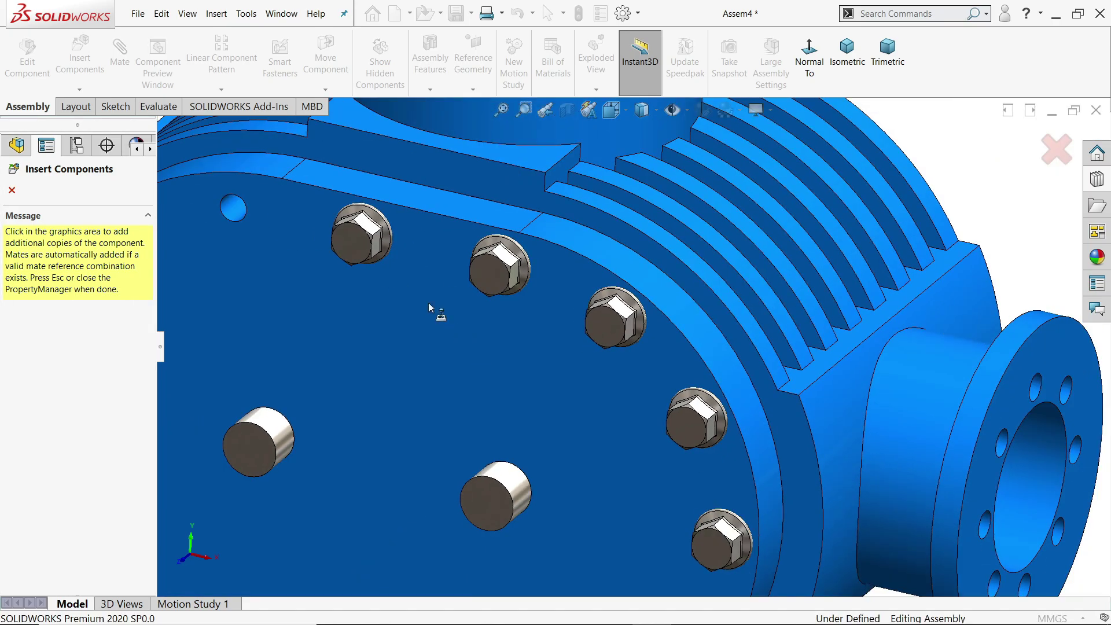
# Place copies of the flange screw in the two holes on the cover's upper-left curve and the two along its left side.
pyautogui.scroll(-10, 438, 276)
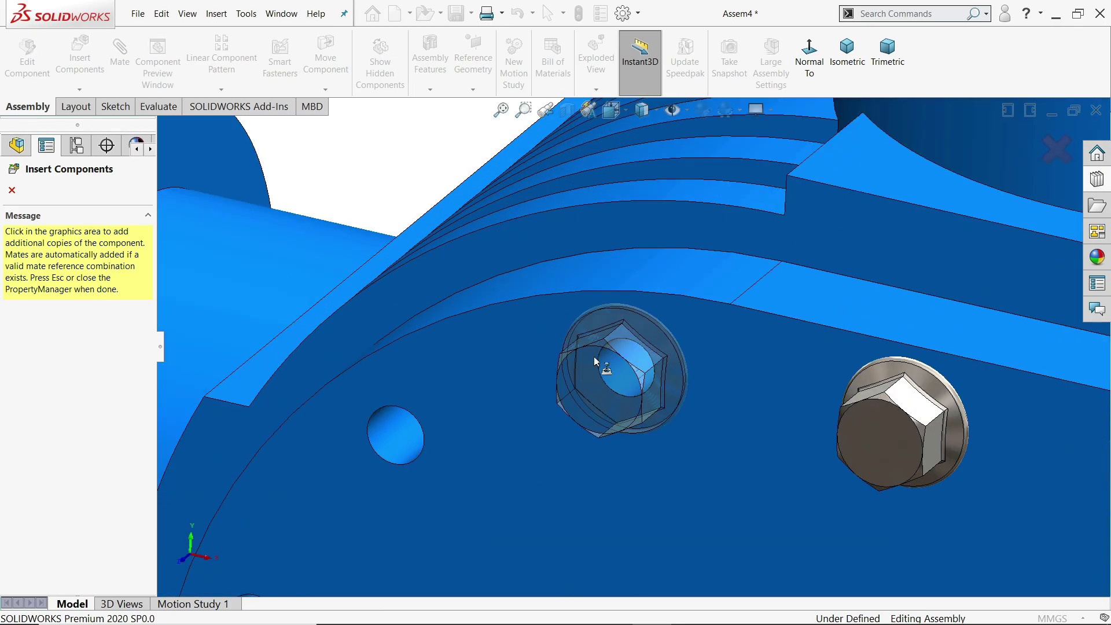
pyautogui.click(647, 396)
pyautogui.click(423, 431)
pyautogui.scroll(8, 506, 446)
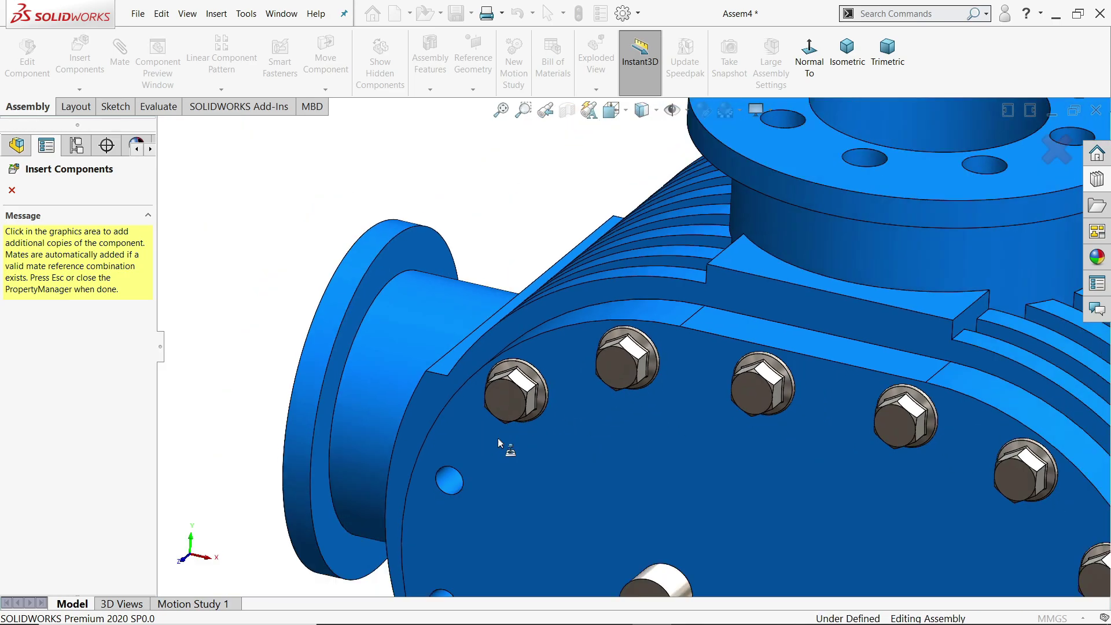
pyautogui.scroll(-10, 590, 474)
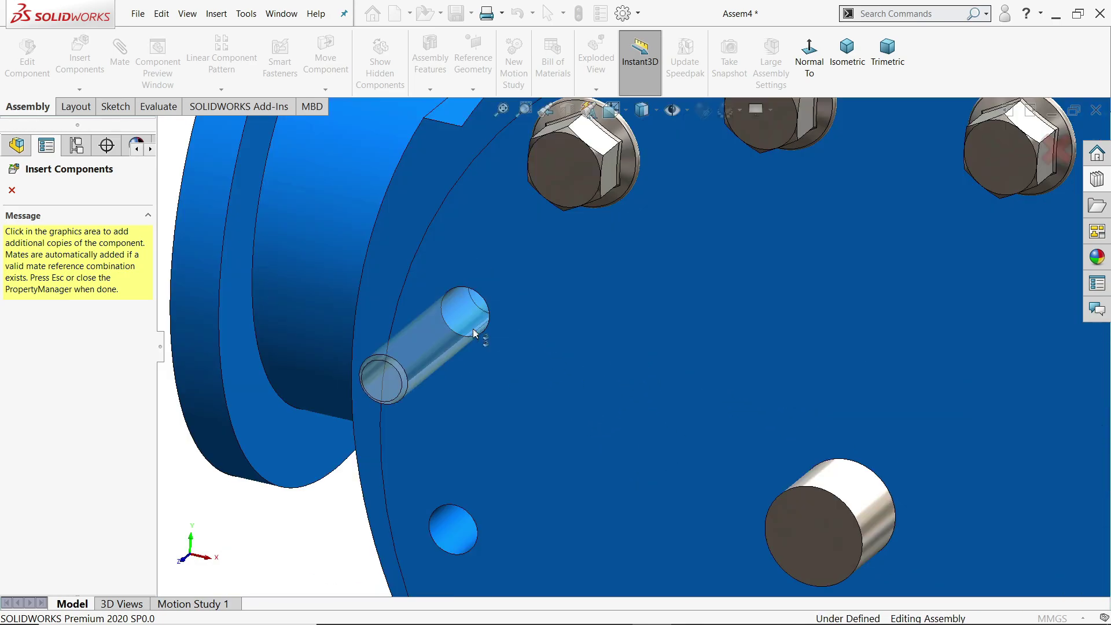
pyautogui.click(496, 373)
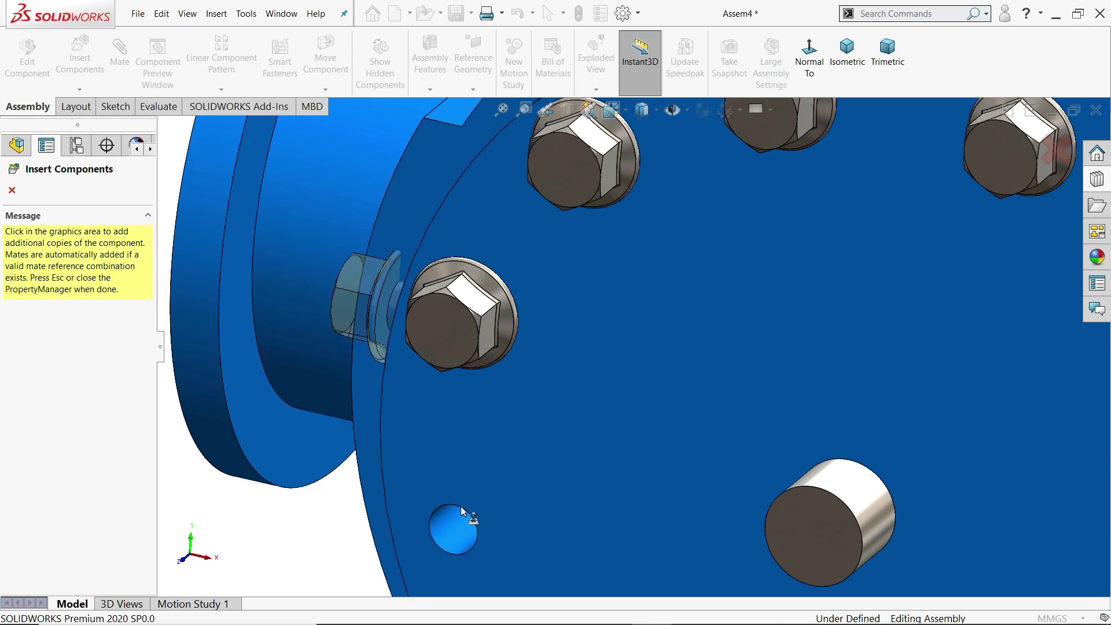
# Place copies of the flange screw in the two holes on the cover's lower-left curve and the three along its bottom edge.
pyautogui.press('f')
pyautogui.scroll(-10, 577, 461)
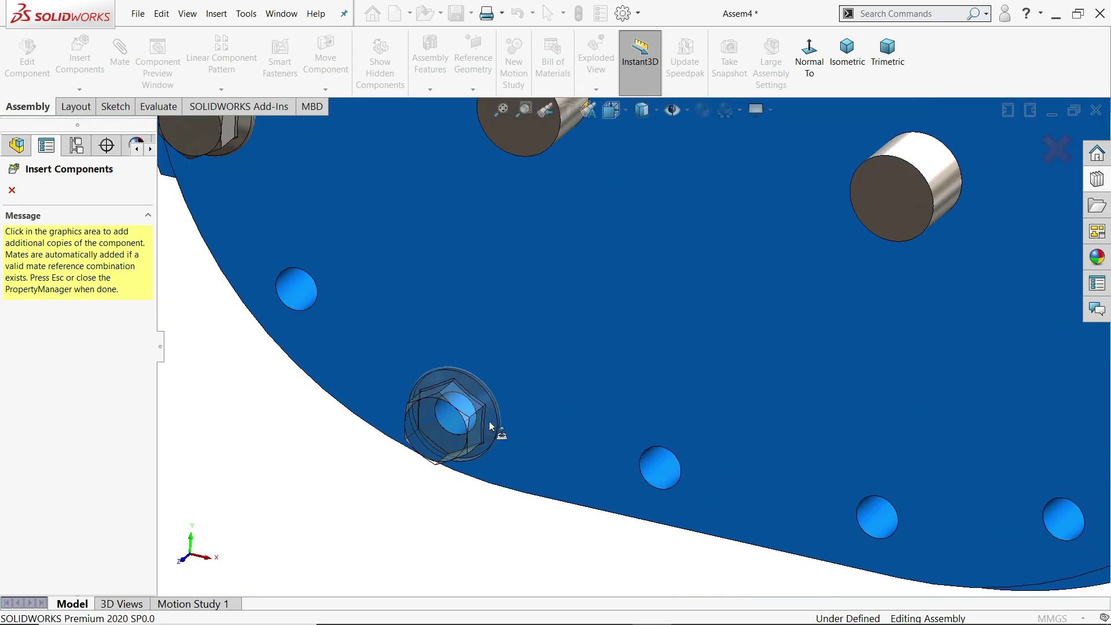
pyautogui.click(453, 410)
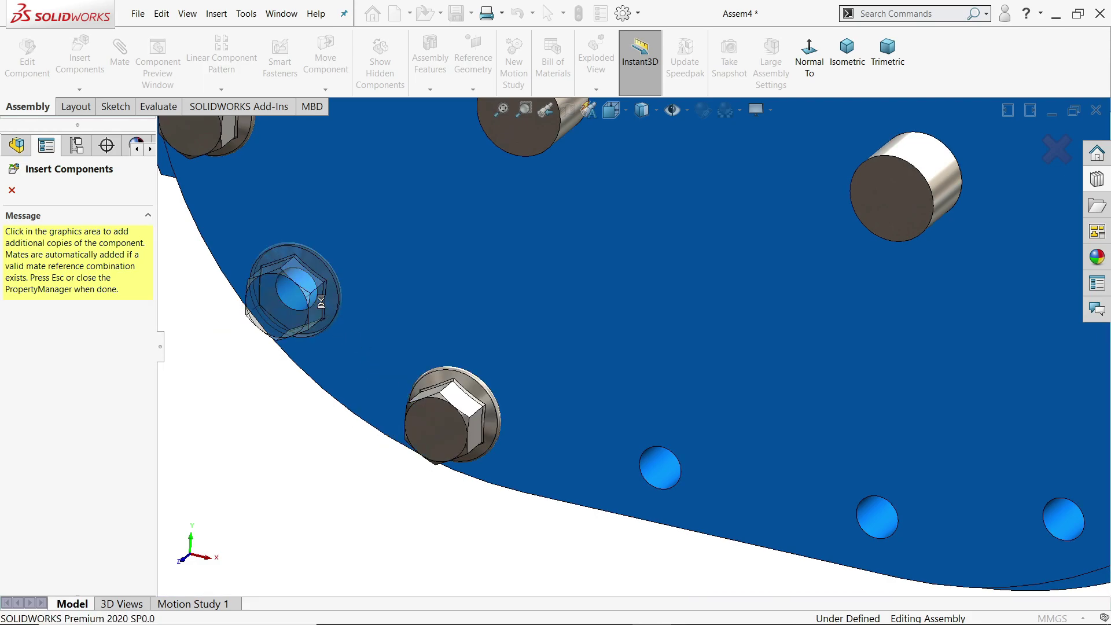
pyautogui.click(312, 298)
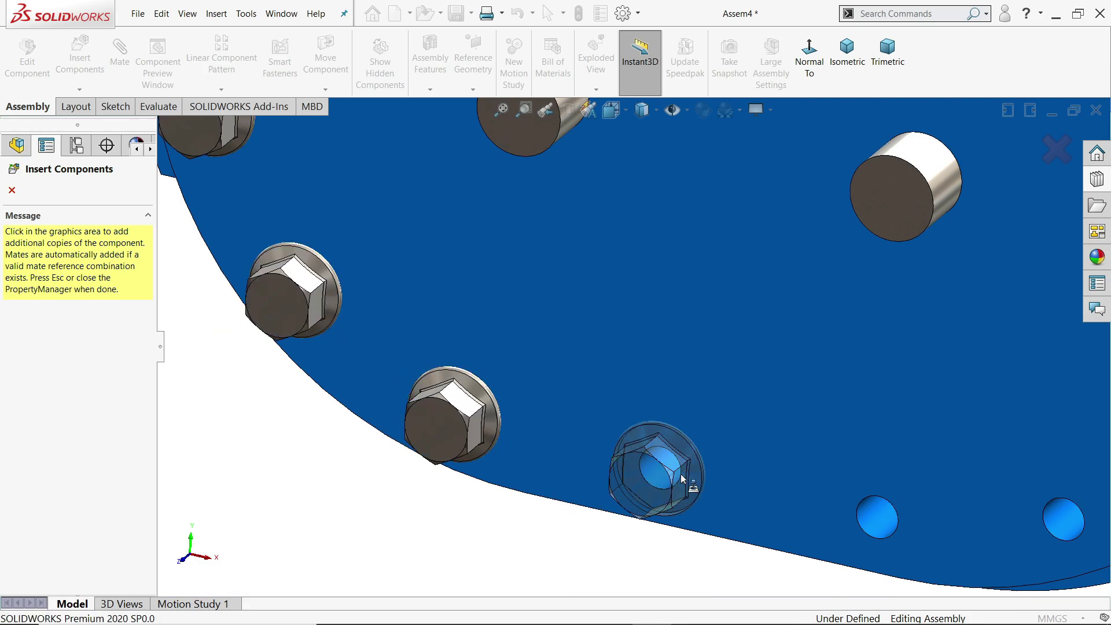
pyautogui.click(784, 502)
pyautogui.click(858, 515)
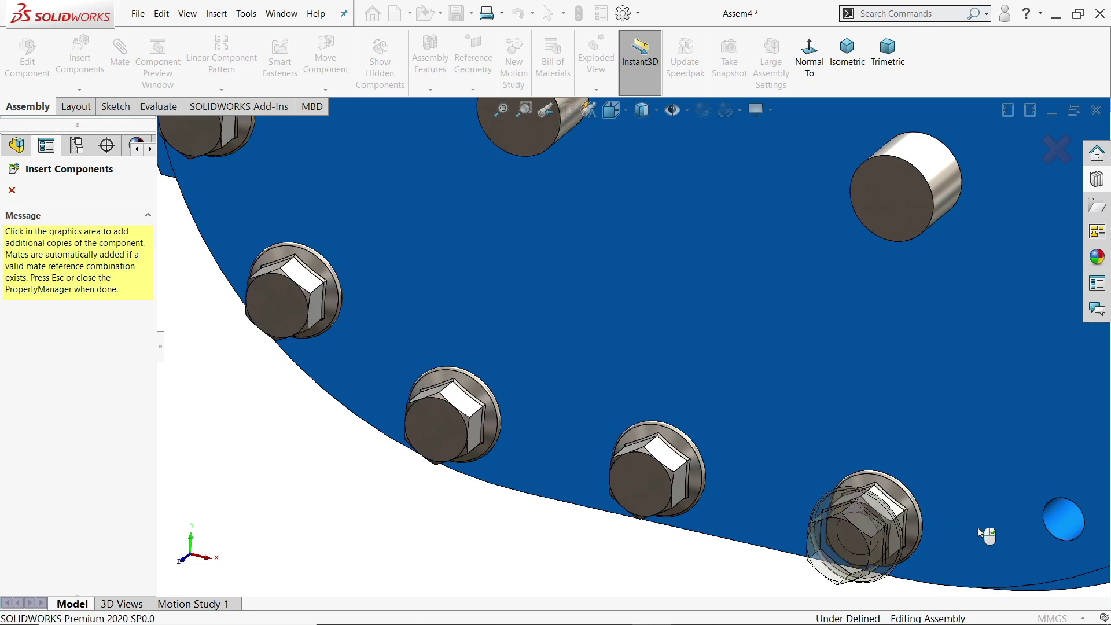
pyautogui.moveTo(987, 523); pyautogui.dragTo(891, 466, button='middle')
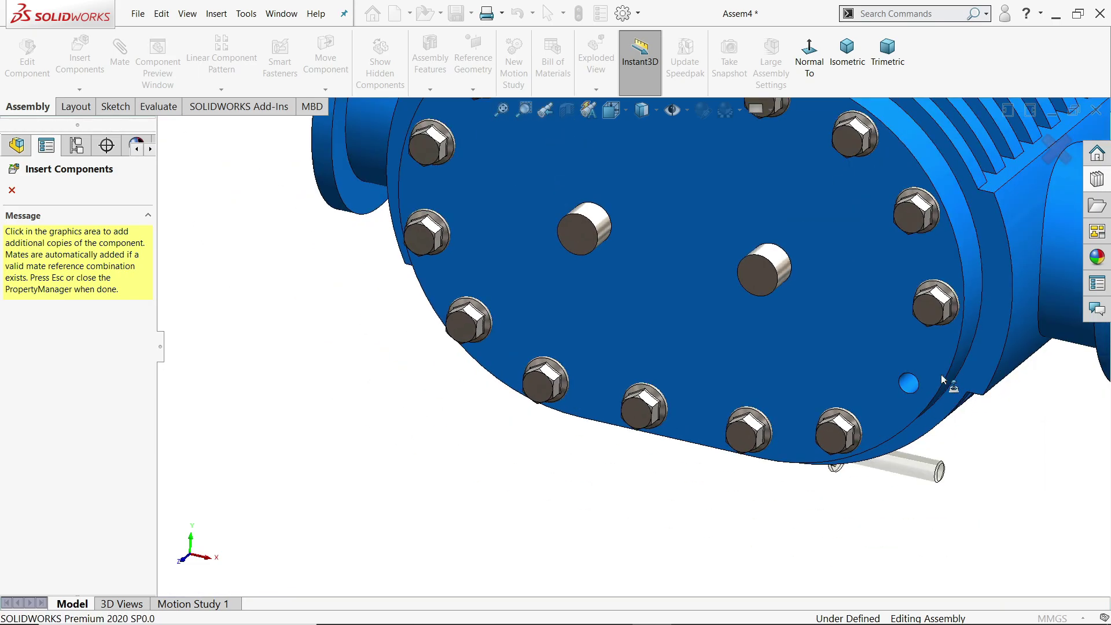
# Place a flange screw in the cover's remaining empty hole on the lower-right curve and finish inserting copies.
pyautogui.scroll(-4, 855, 387)
pyautogui.click(851, 391)
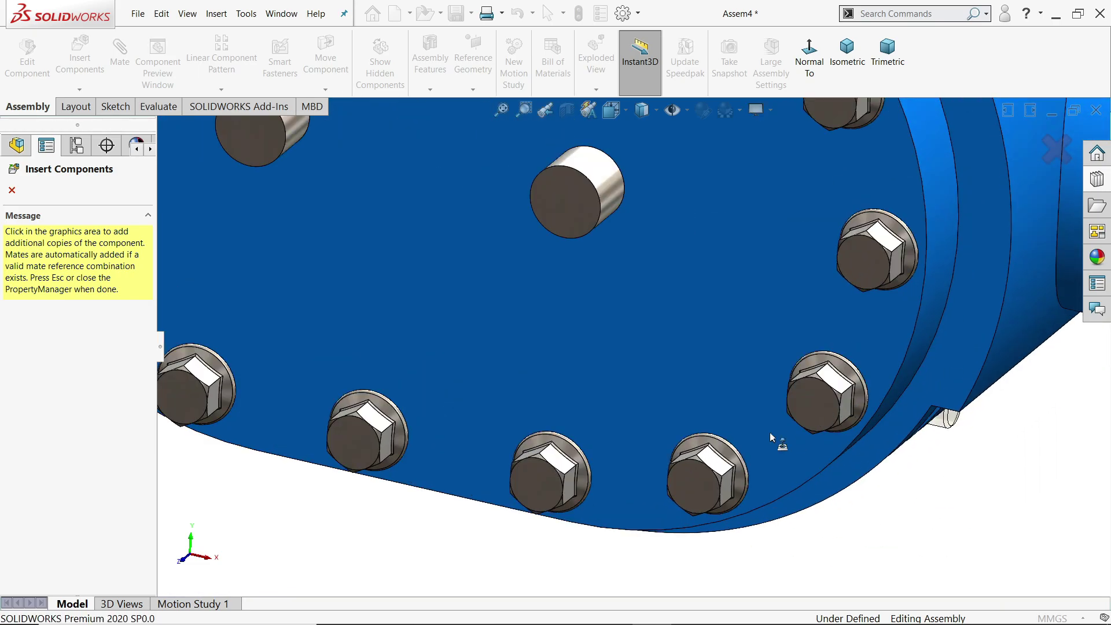
pyautogui.click(12, 190)
pyautogui.scroll(7, 682, 379)
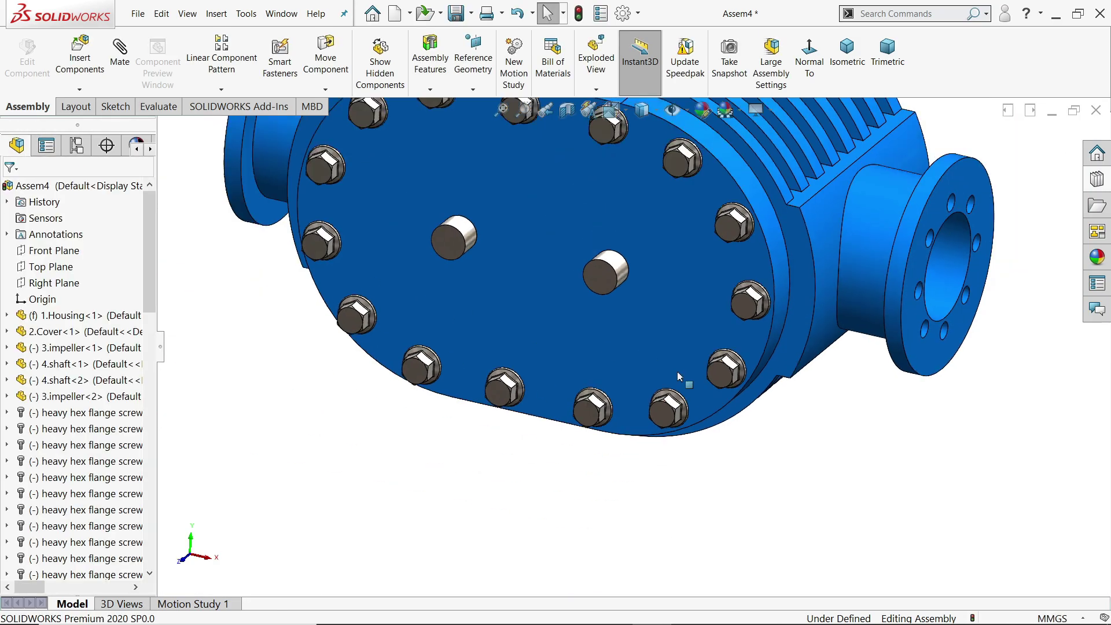
# Turn to the housing's back face and open the ANSI Metric Power Transmission gears in the Toolbox library.
pyautogui.scroll(-2, 622, 260)
pyautogui.moveTo(630, 293); pyautogui.dragTo(454, 330, button='middle')
pyautogui.scroll(5, 455, 330)
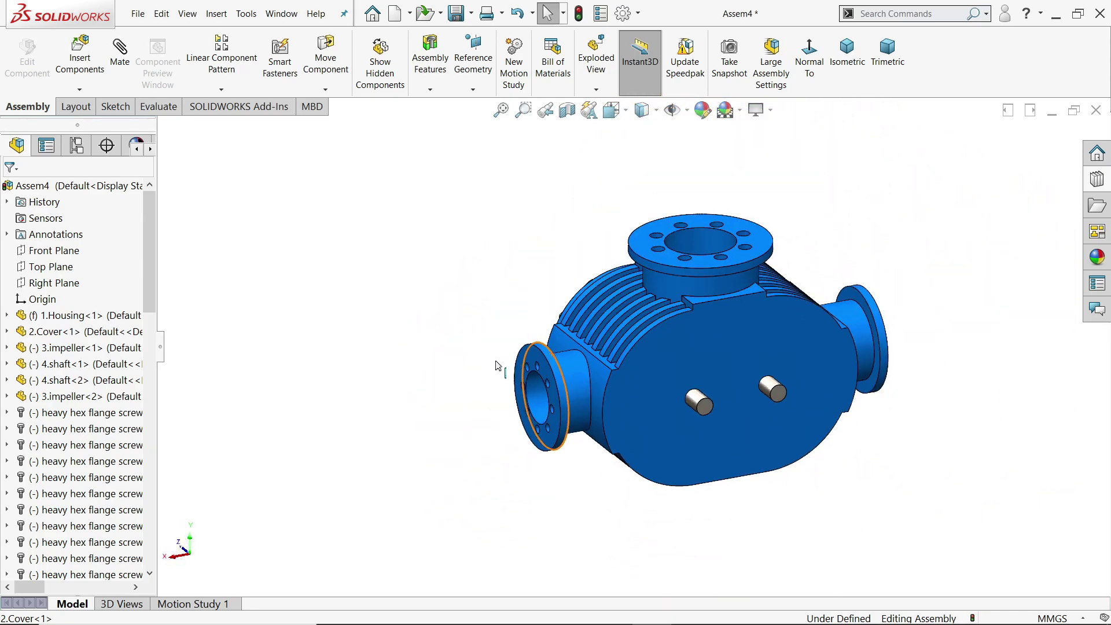
pyautogui.scroll(-6, 722, 368)
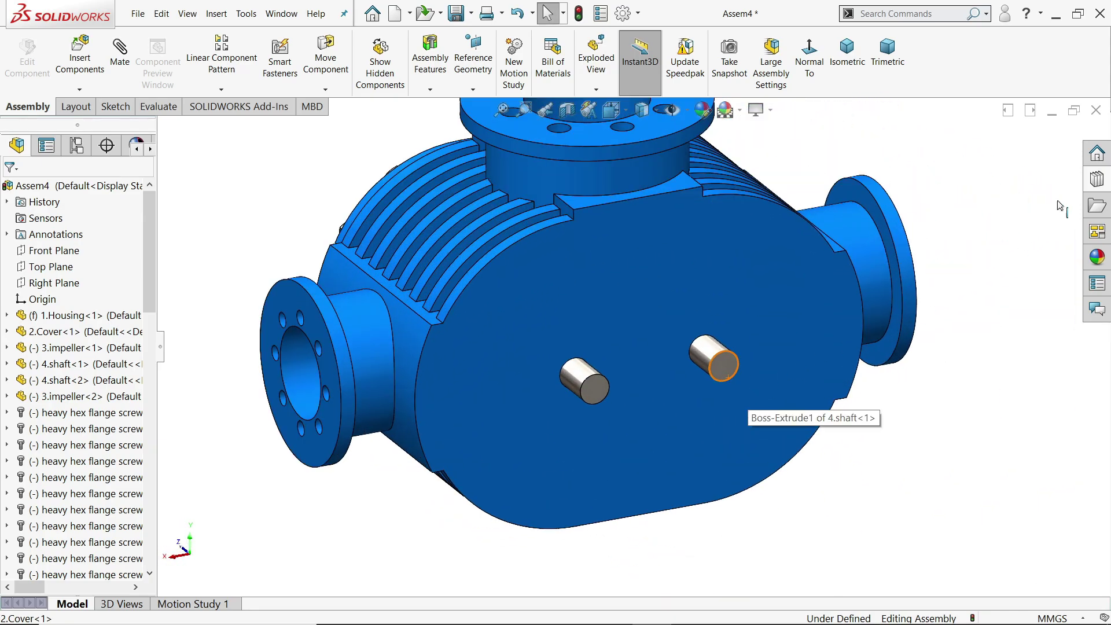
pyautogui.click(1096, 179)
pyautogui.click(929, 151)
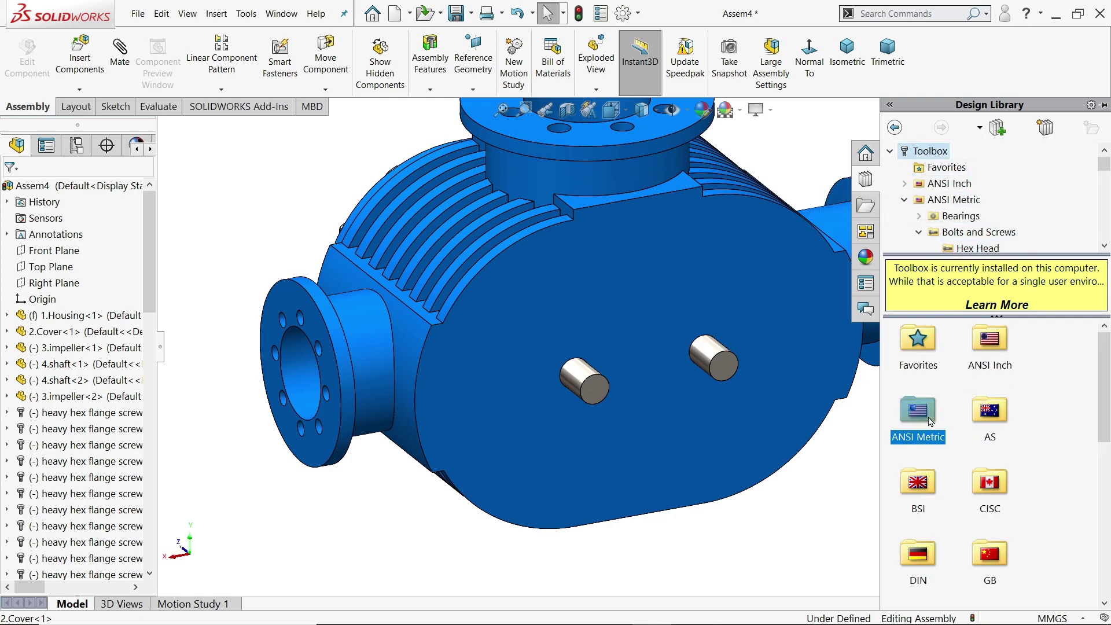
pyautogui.doubleClick(928, 421)
pyautogui.doubleClick(993, 441)
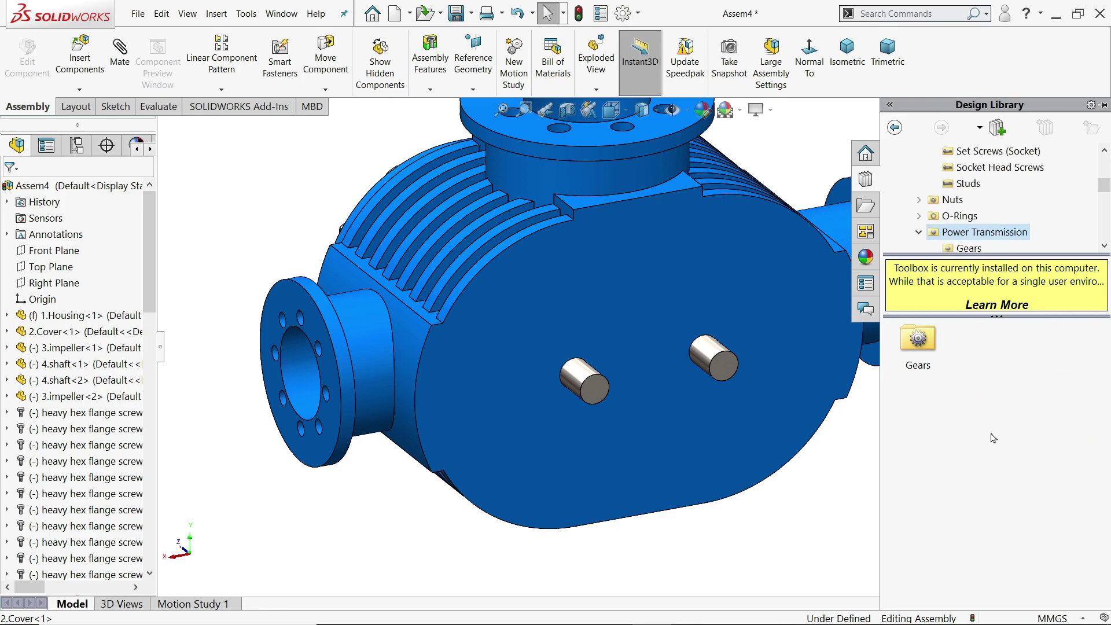
pyautogui.doubleClick(920, 342)
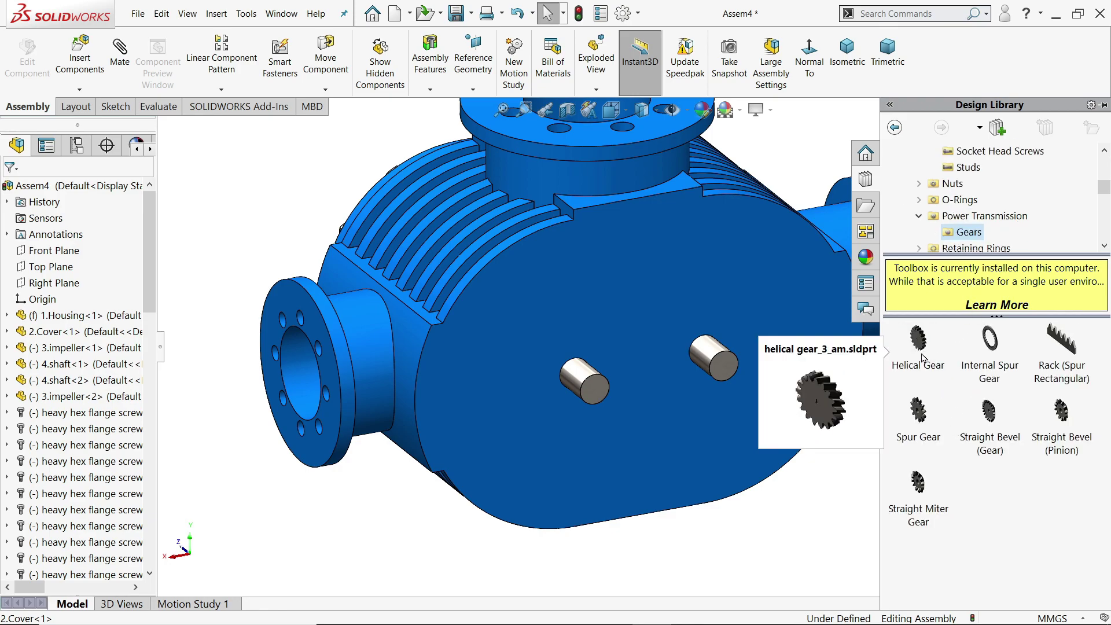
# Insert a Toolbox spur gear onto the end of 4.shaft<1> protruding from the housing's back face.
pyautogui.moveTo(794, 411); pyautogui.dragTo(775, 426, button='middle')
pyautogui.scroll(-2, 743, 386)
pyautogui.scroll(-2, 775, 392)
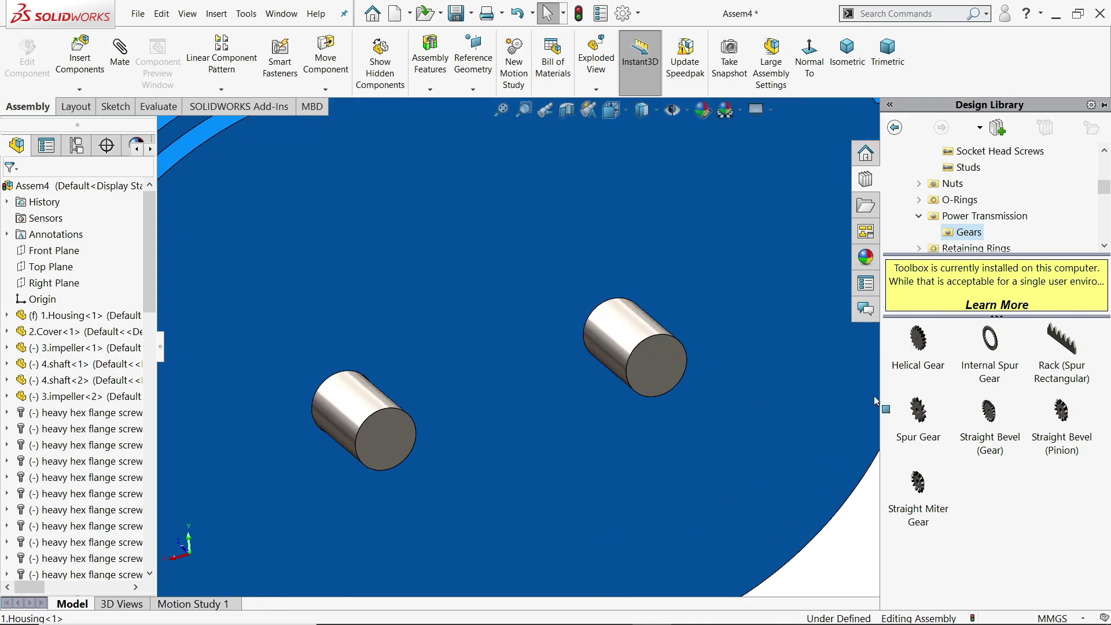
pyautogui.moveTo(919, 416); pyautogui.dragTo(633, 325)
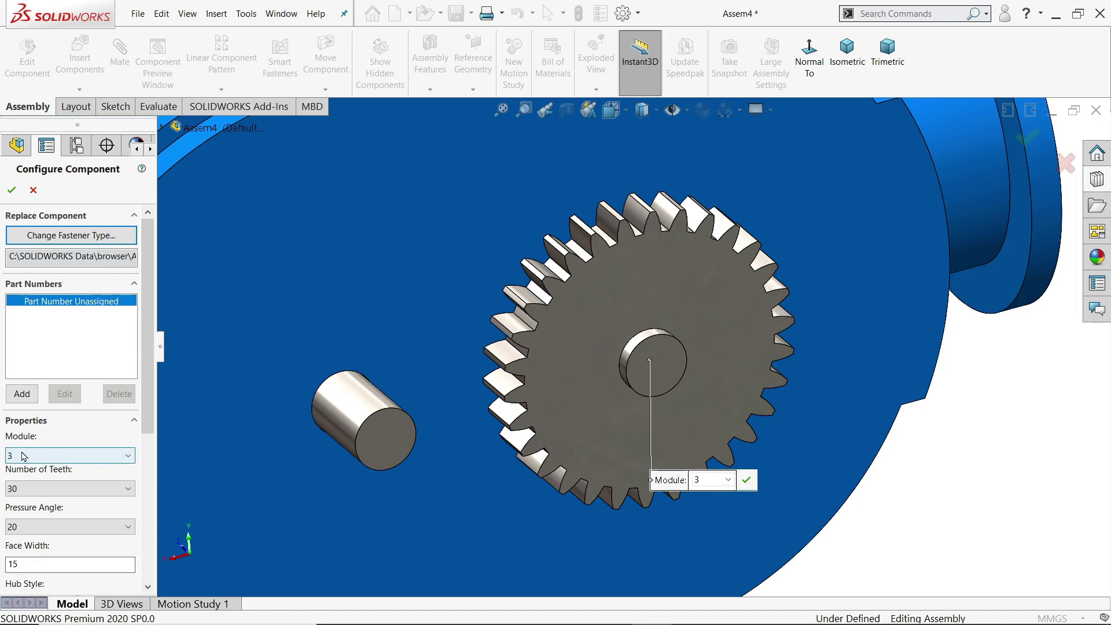
# Accept the spur gear with module 3, 30 teeth, face width 15, hub style None and shaft diameter 20, and place a copy on 4.shaft<2>.
pyautogui.moveTo(148, 416); pyautogui.dragTo(147, 483)
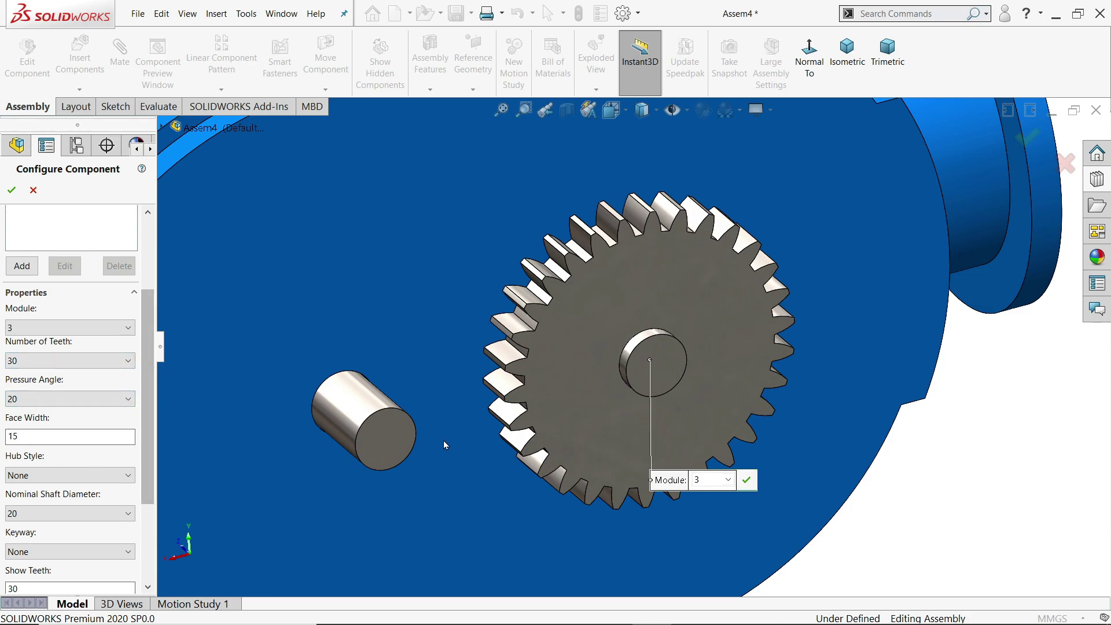
pyautogui.scroll(2, 443, 438)
pyautogui.moveTo(461, 435)
pyautogui.mouseDown(button='middle')
pyautogui.moveTo(515, 409)
pyautogui.moveTo(472, 418)
pyautogui.mouseUp(button='middle')
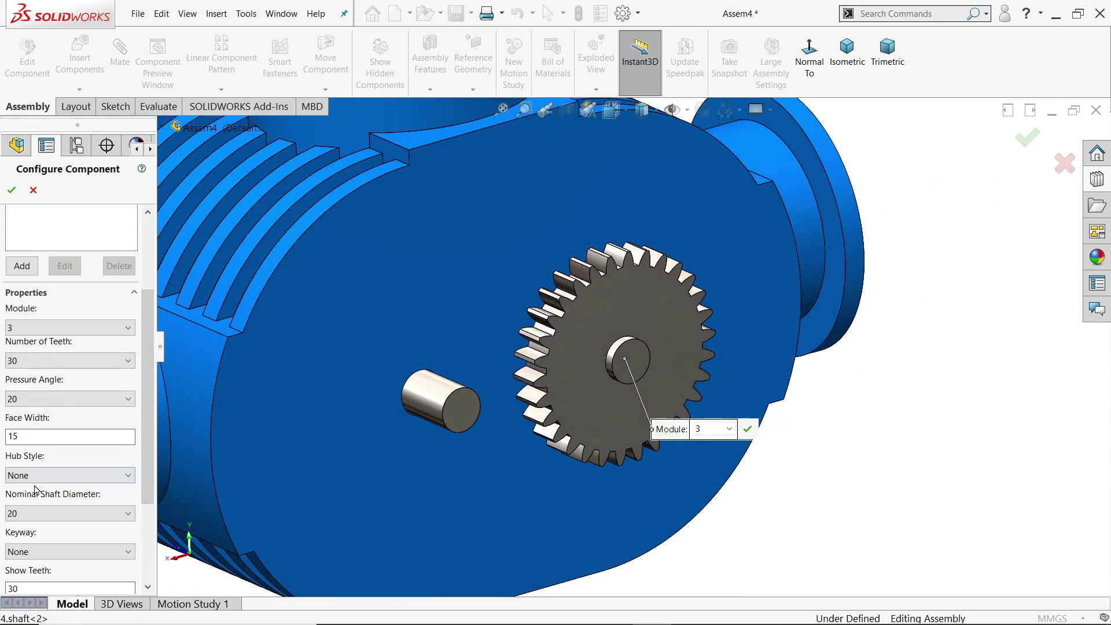
pyautogui.scroll(-2, 37, 474)
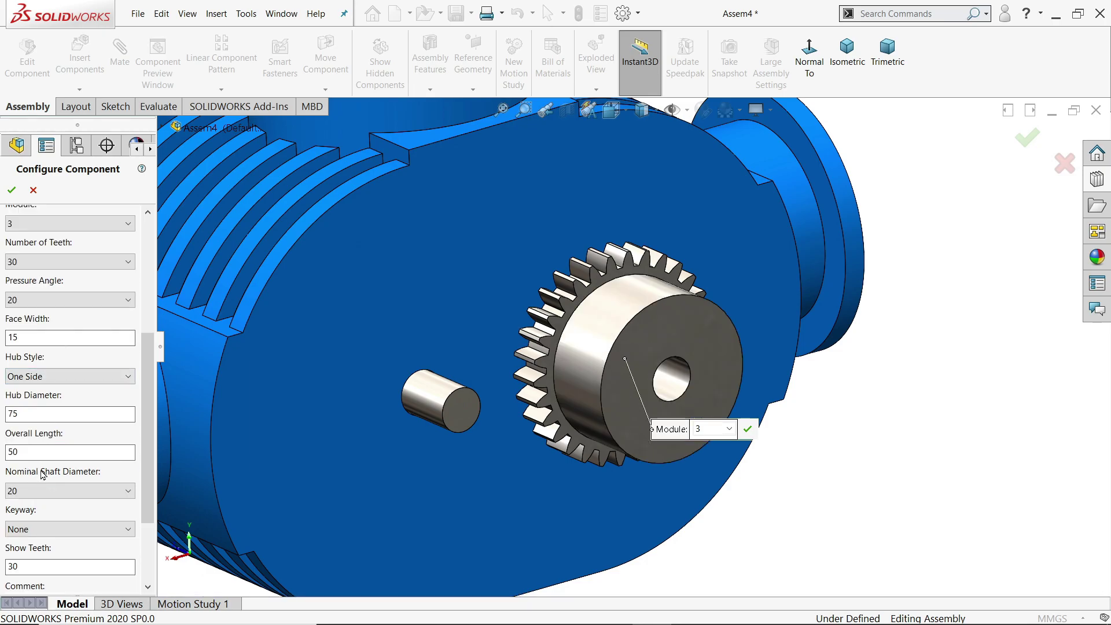
pyautogui.click(35, 377)
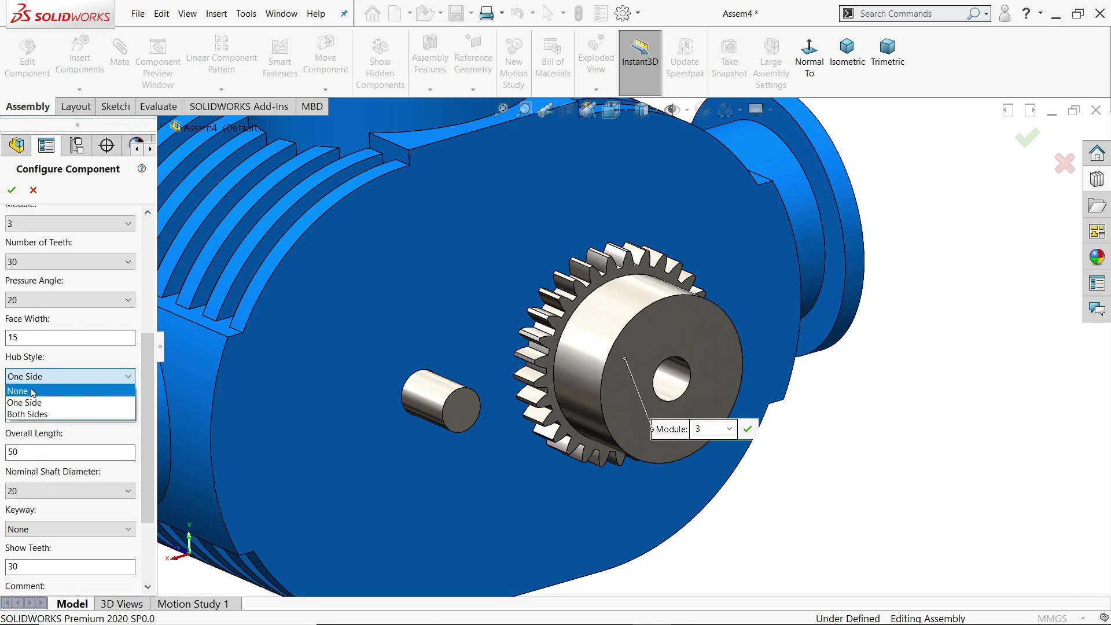
pyautogui.click(32, 386)
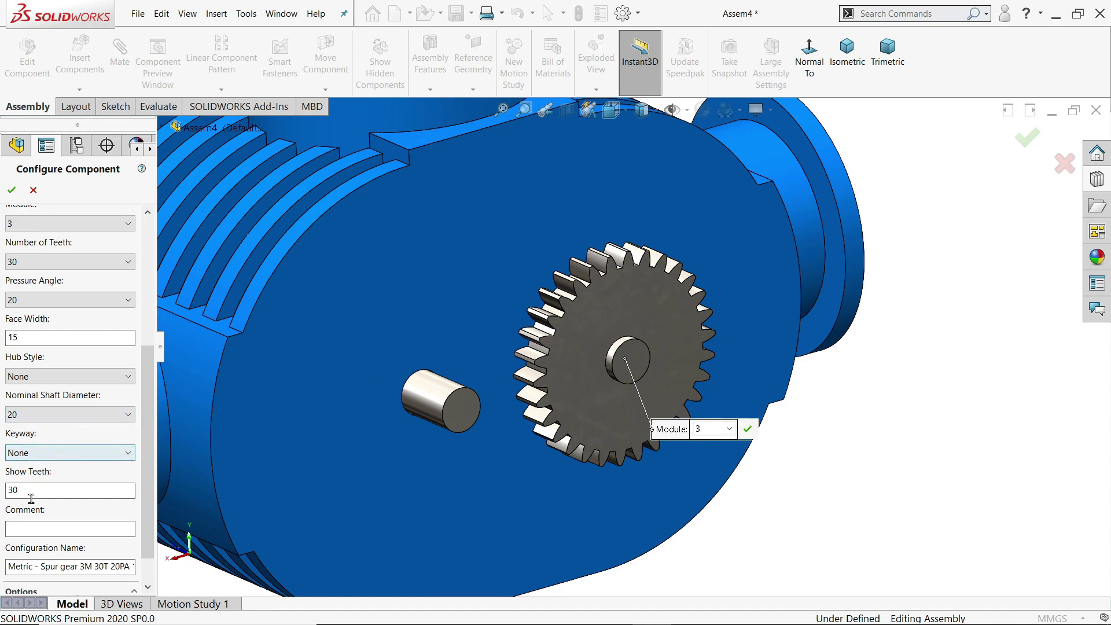
pyautogui.click(13, 191)
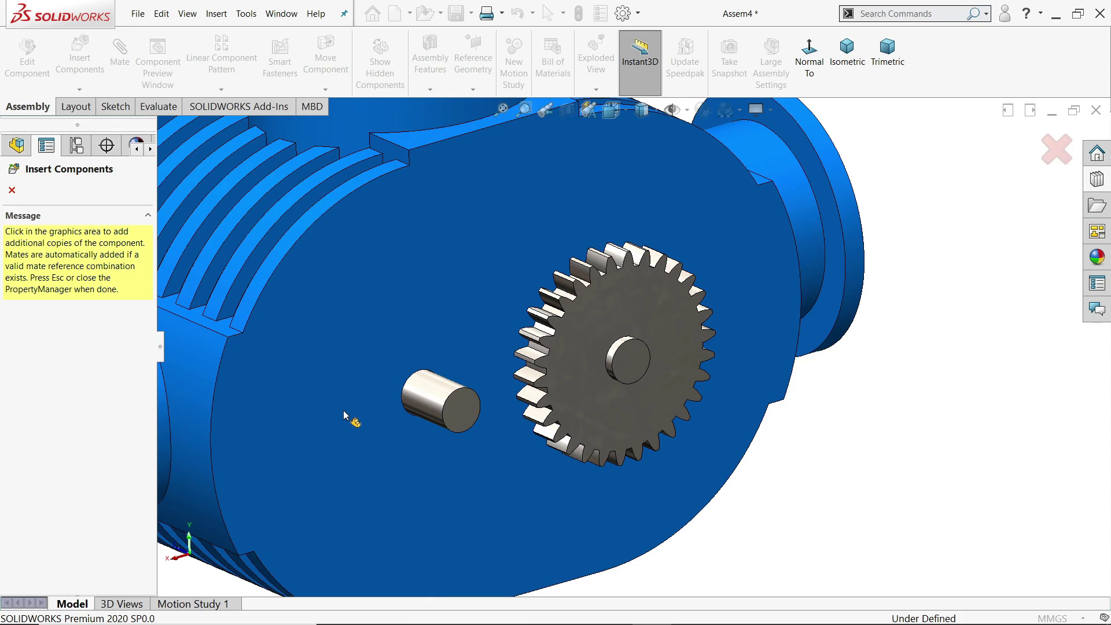
pyautogui.click(432, 395)
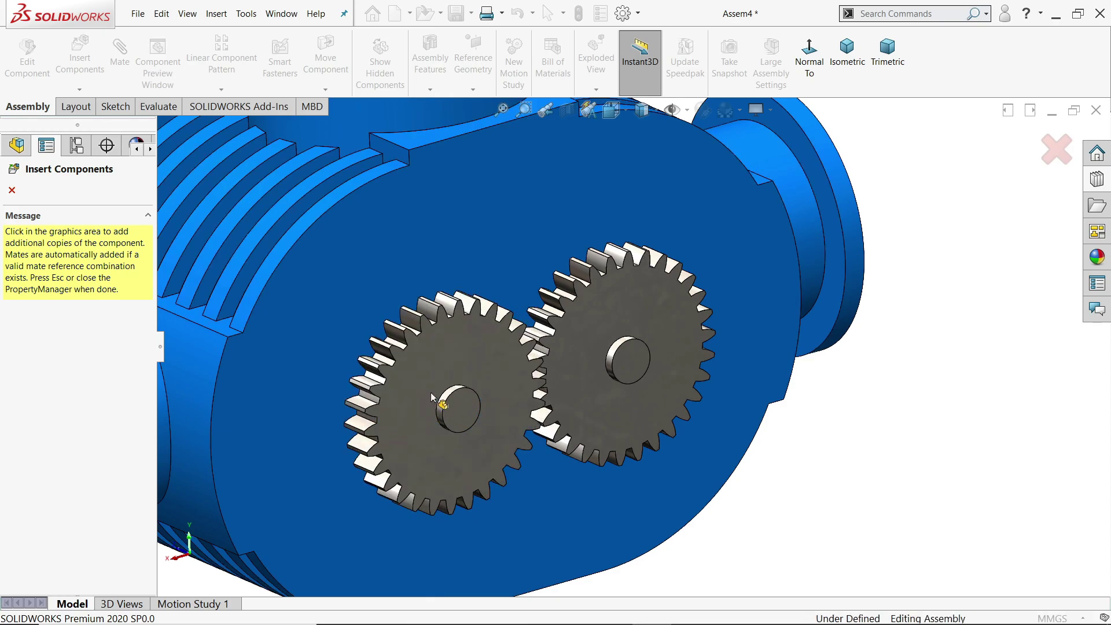
pyautogui.press('Escape')
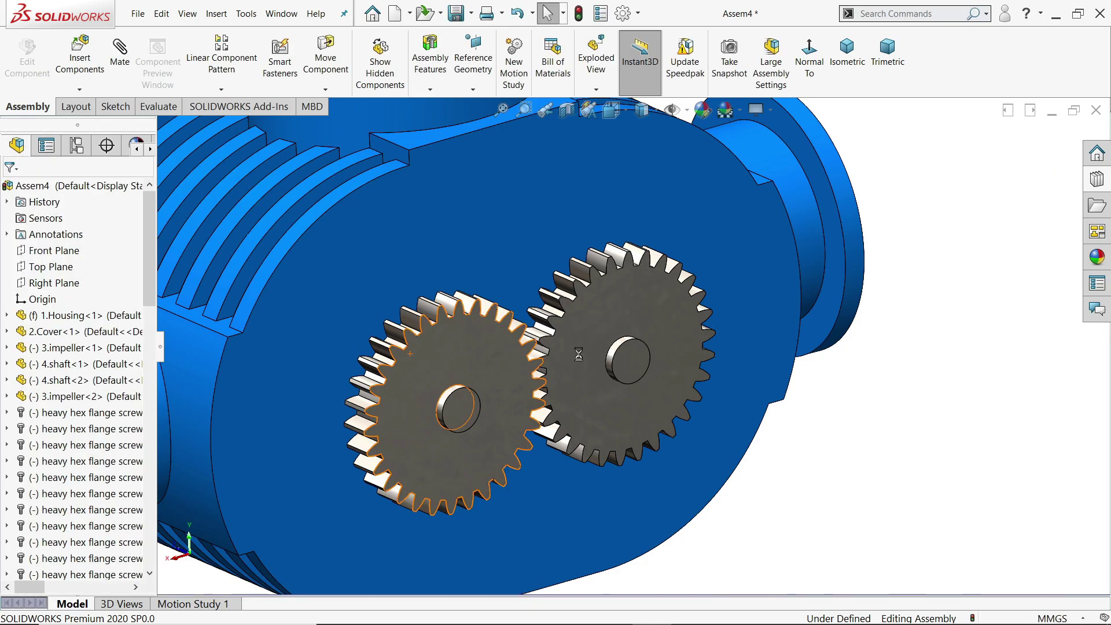
# Mate the outer face of the spur gear on 4.shaft<1> coincident with that shaft's end face.
pyautogui.scroll(-3, 424, 311)
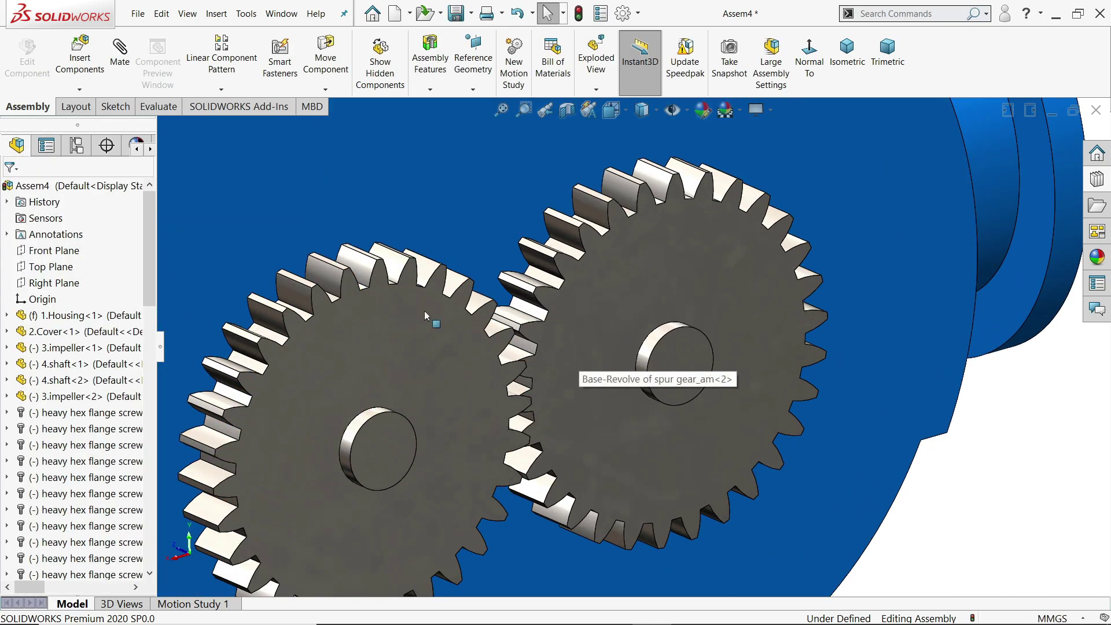
pyautogui.click(686, 355)
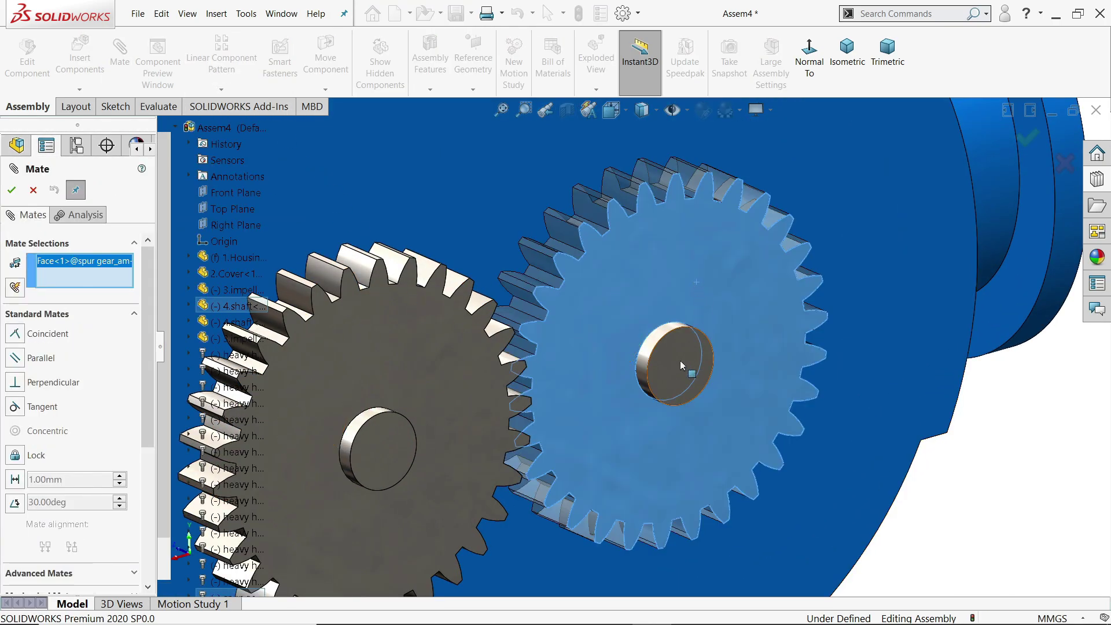
pyautogui.click(665, 372)
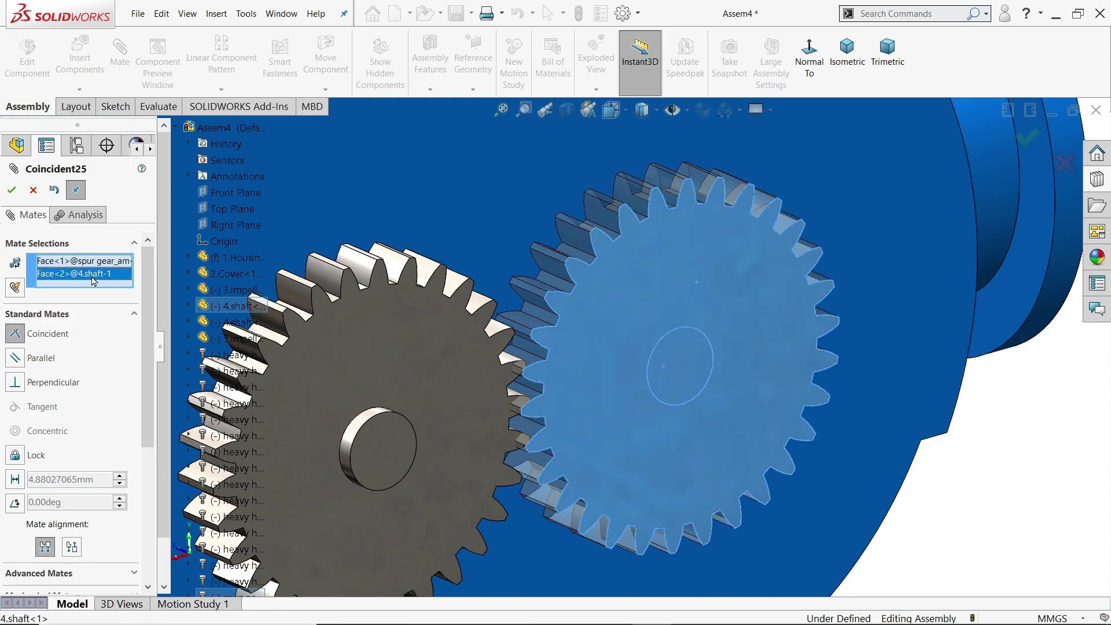
pyautogui.click(12, 191)
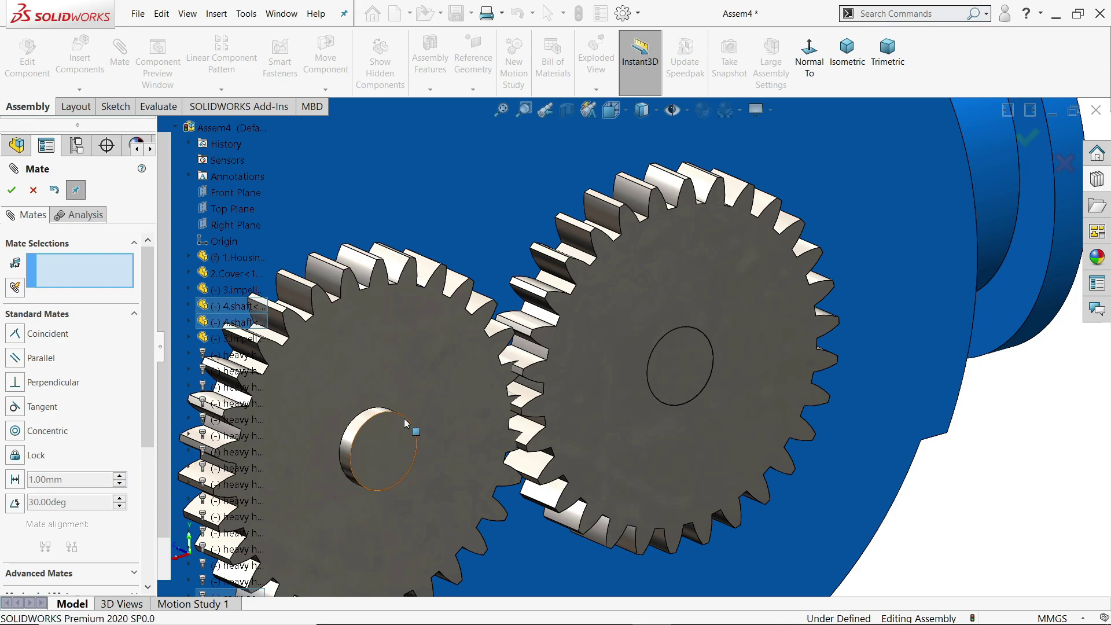
# Mate the outer face of the second spur gear coincident with the end face of 4.shaft<2> and finish mating.
pyautogui.scroll(3, 616, 425)
pyautogui.scroll(-3, 549, 433)
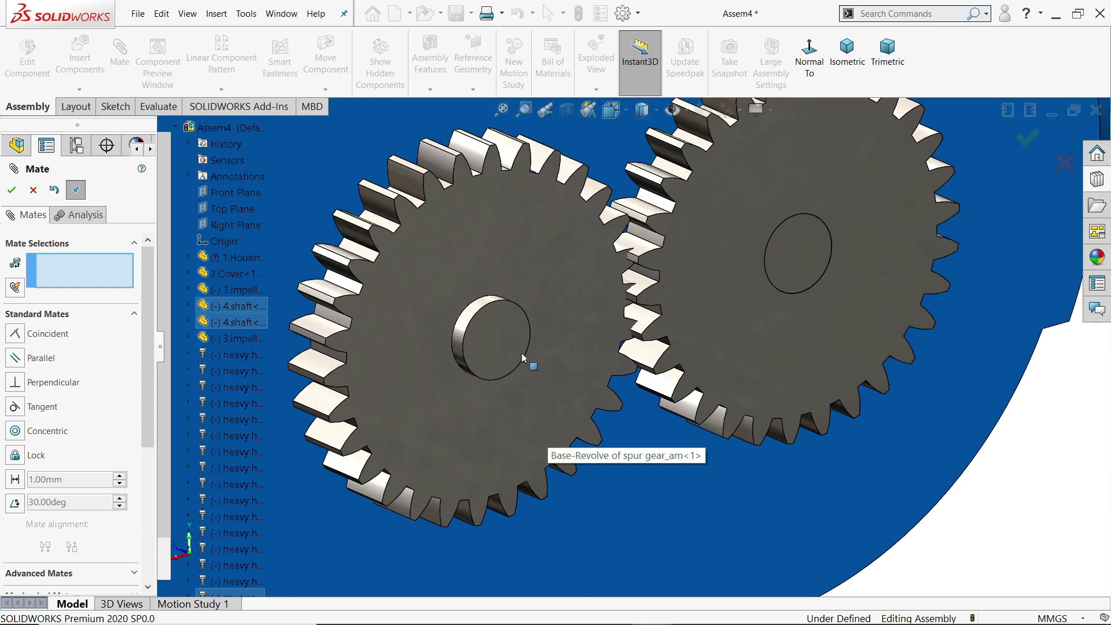
pyautogui.click(516, 406)
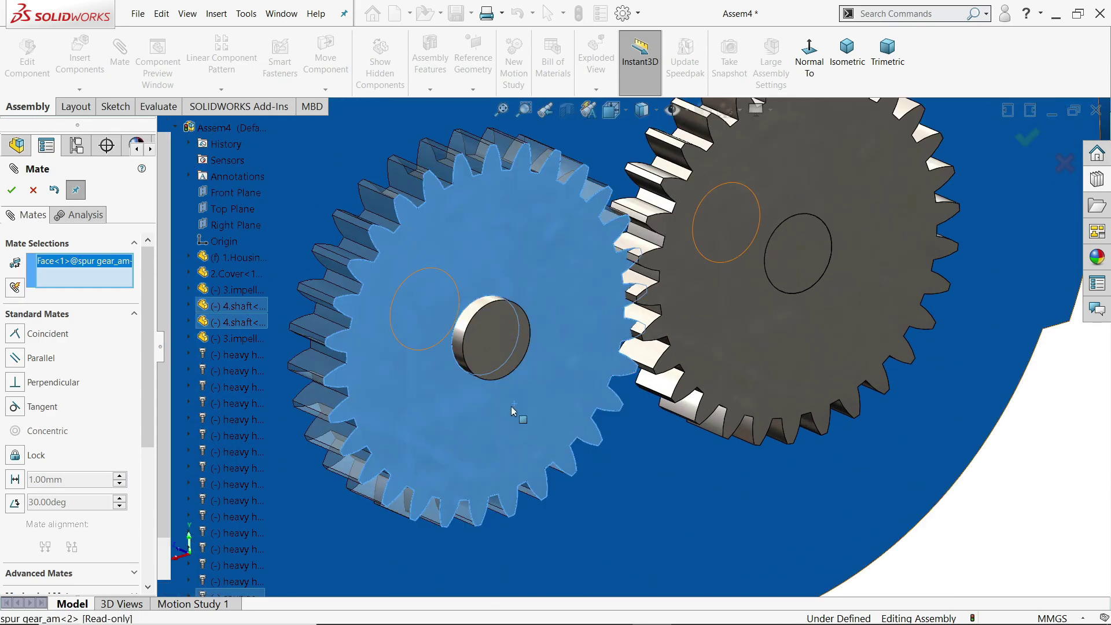
pyautogui.click(487, 336)
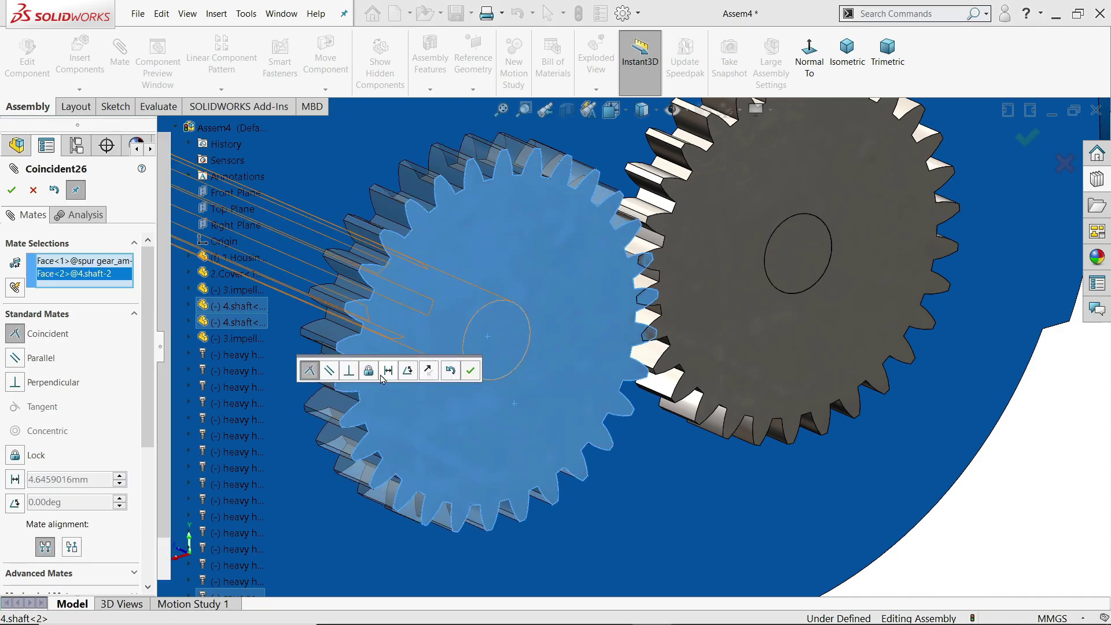
pyautogui.click(469, 371)
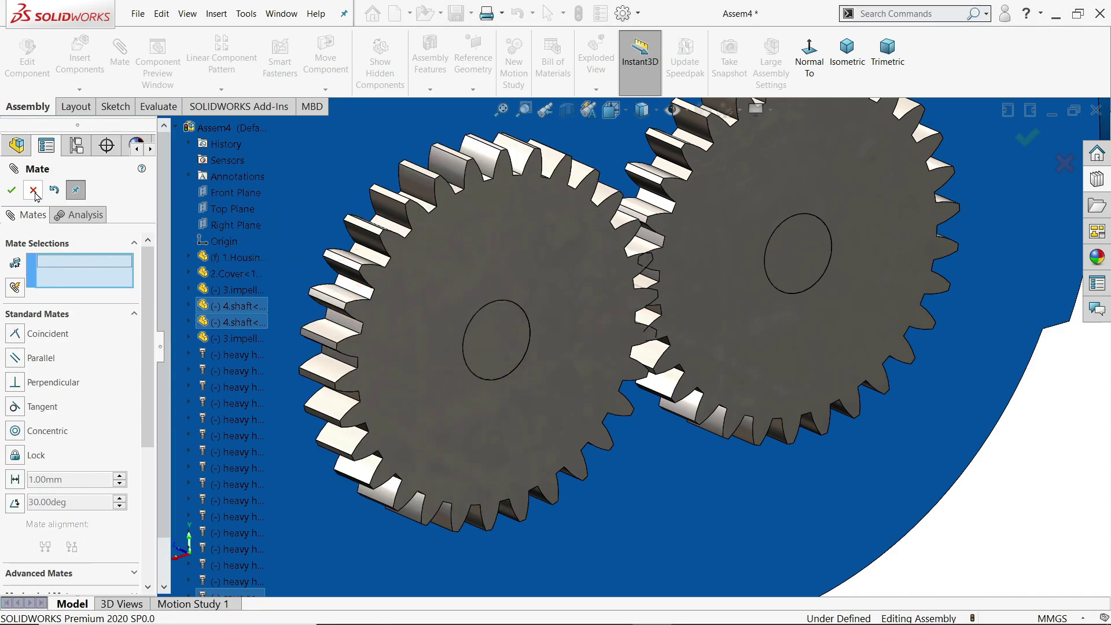
pyautogui.press('Escape')
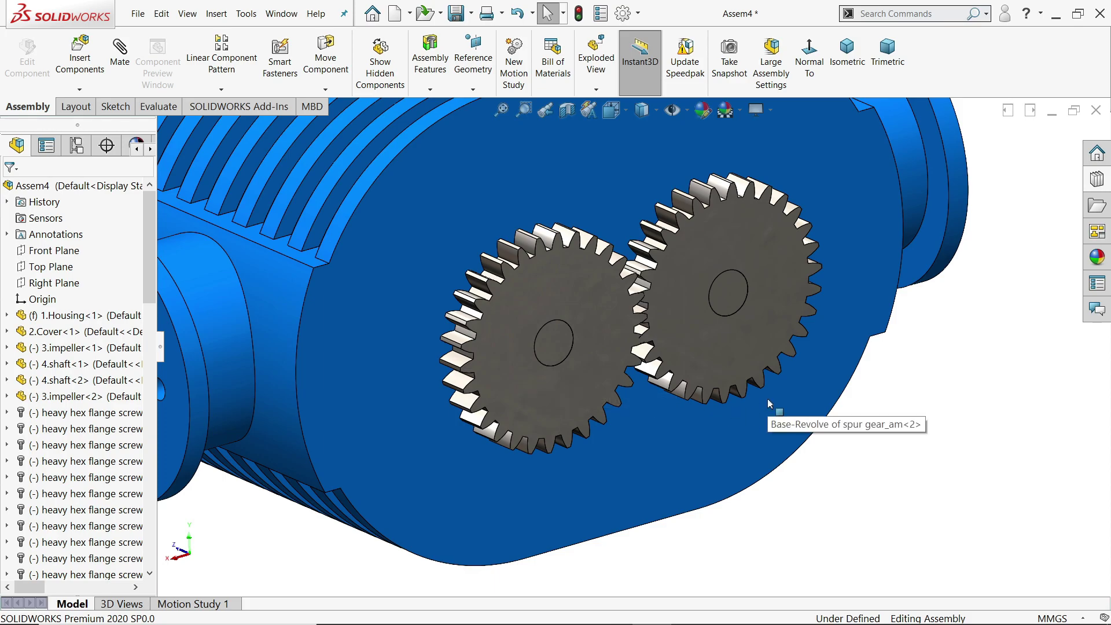
# Rotate spur gear_am<1> on its shaft, and lock its rotation by mating Plane2 of the gear coincident with the Top Plane of 4.shaft<1>.
pyautogui.scroll(-5, 729, 357)
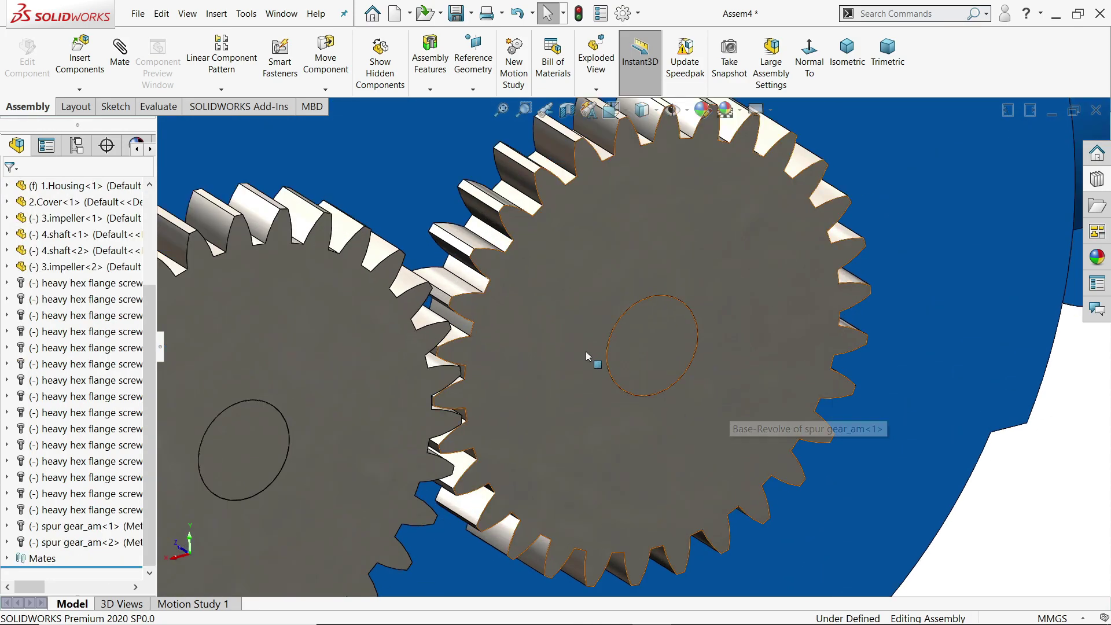
pyautogui.moveTo(577, 296); pyautogui.dragTo(688, 272)
pyautogui.click(658, 346)
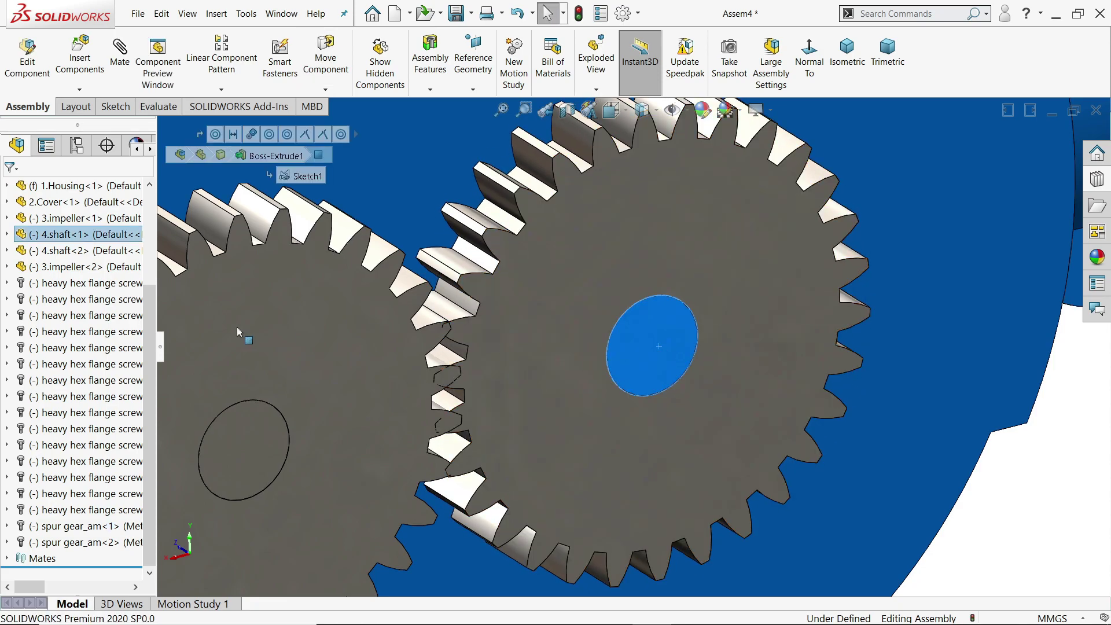
pyautogui.click(8, 234)
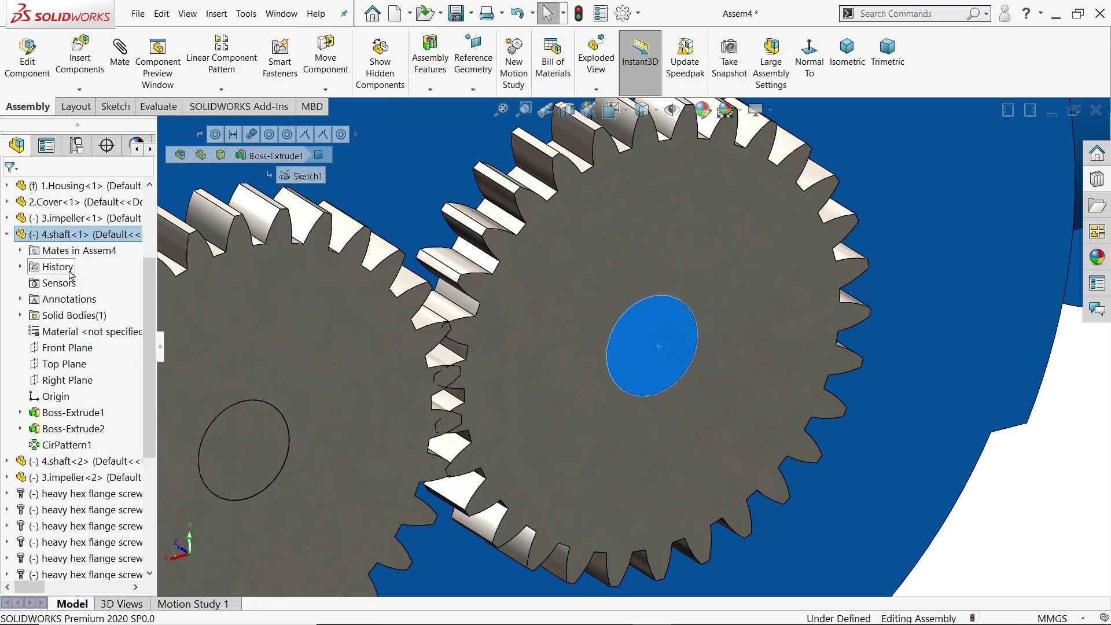
pyautogui.click(68, 364)
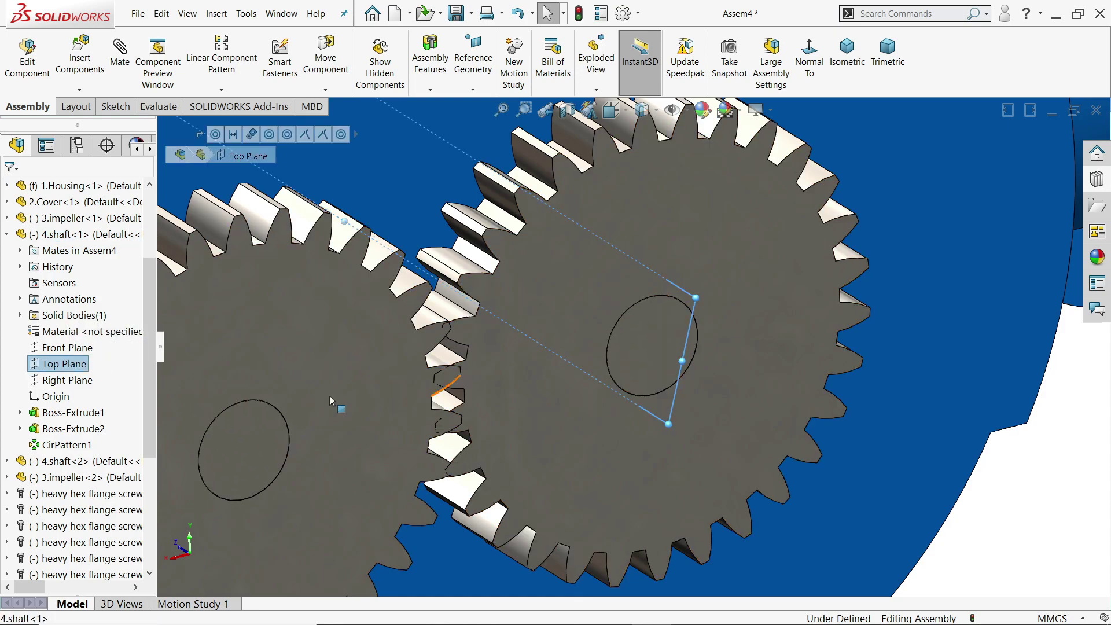
pyautogui.scroll(-5, 77, 515)
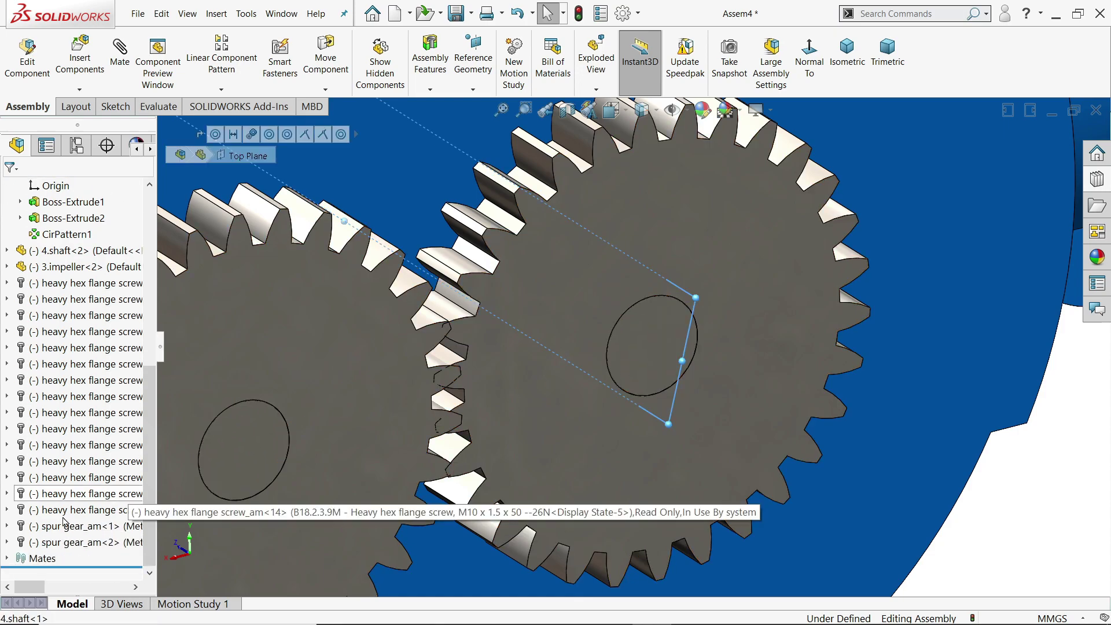
pyautogui.click(7, 526)
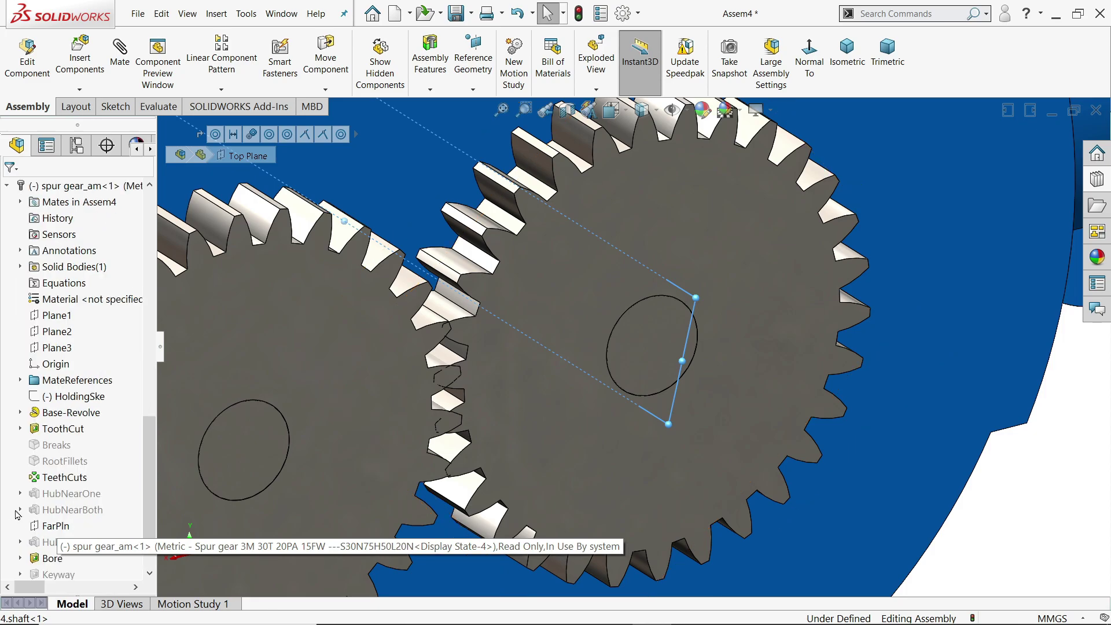
pyautogui.click(60, 331)
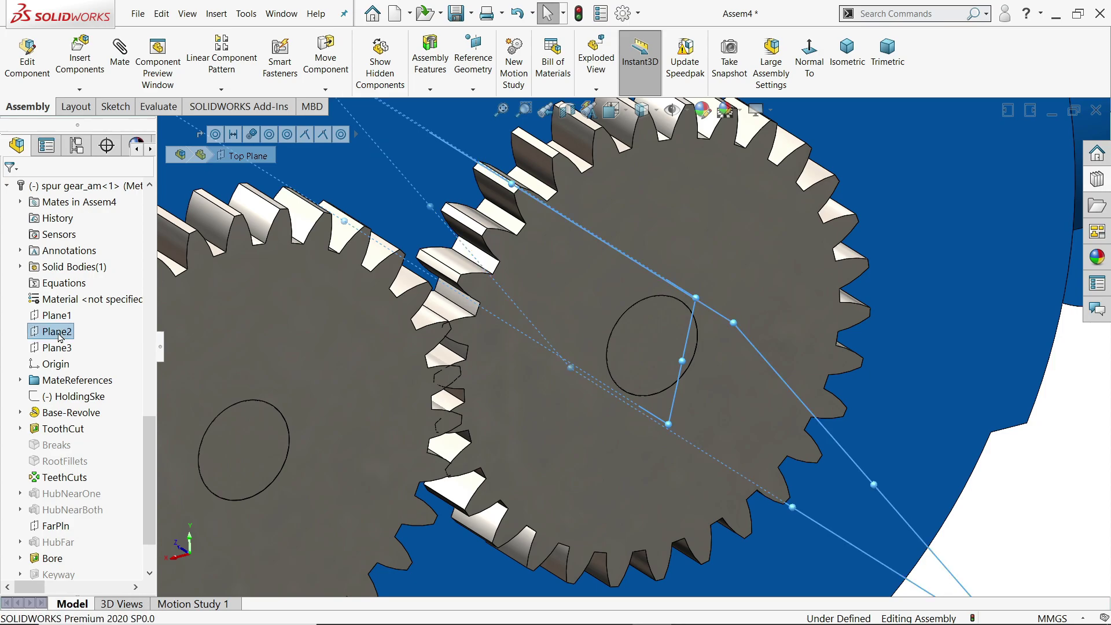
pyautogui.scroll(5, 571, 385)
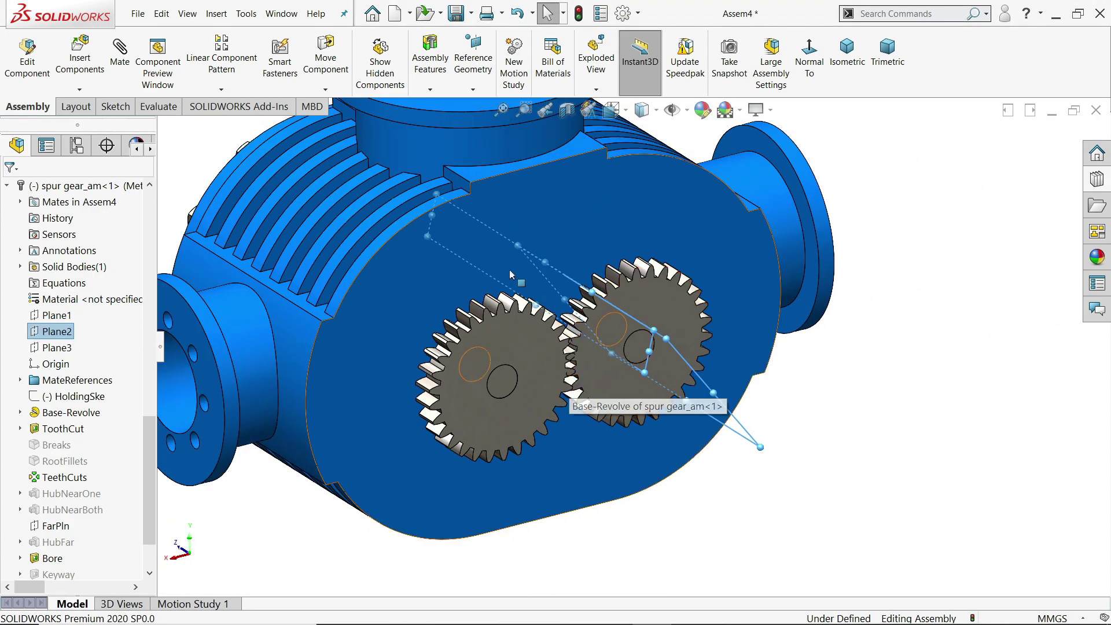
pyautogui.click(120, 62)
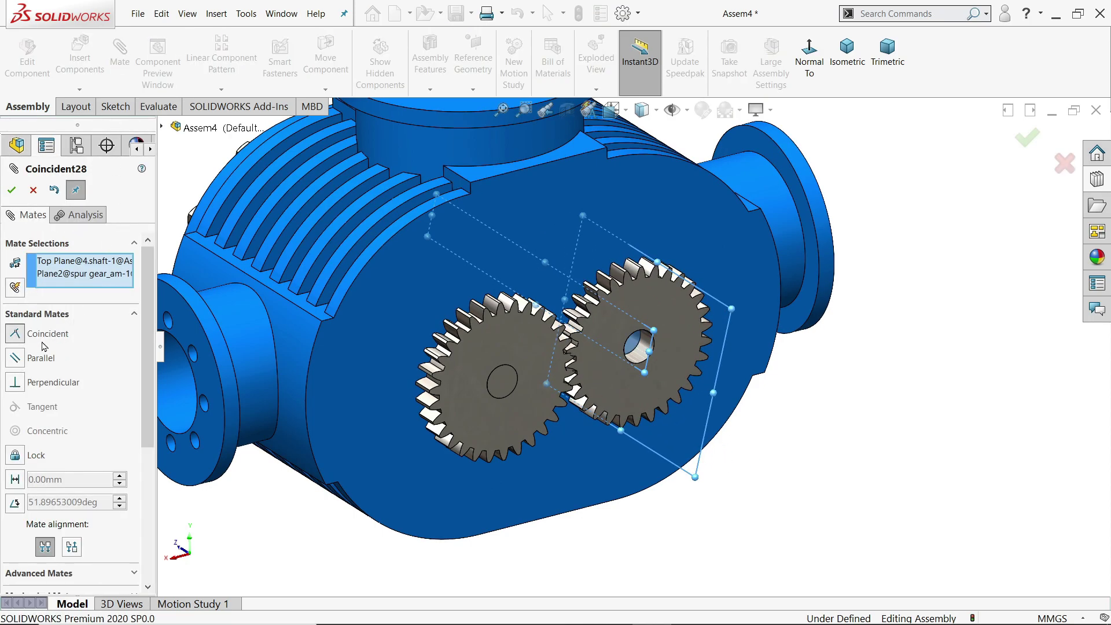
pyautogui.click(13, 191)
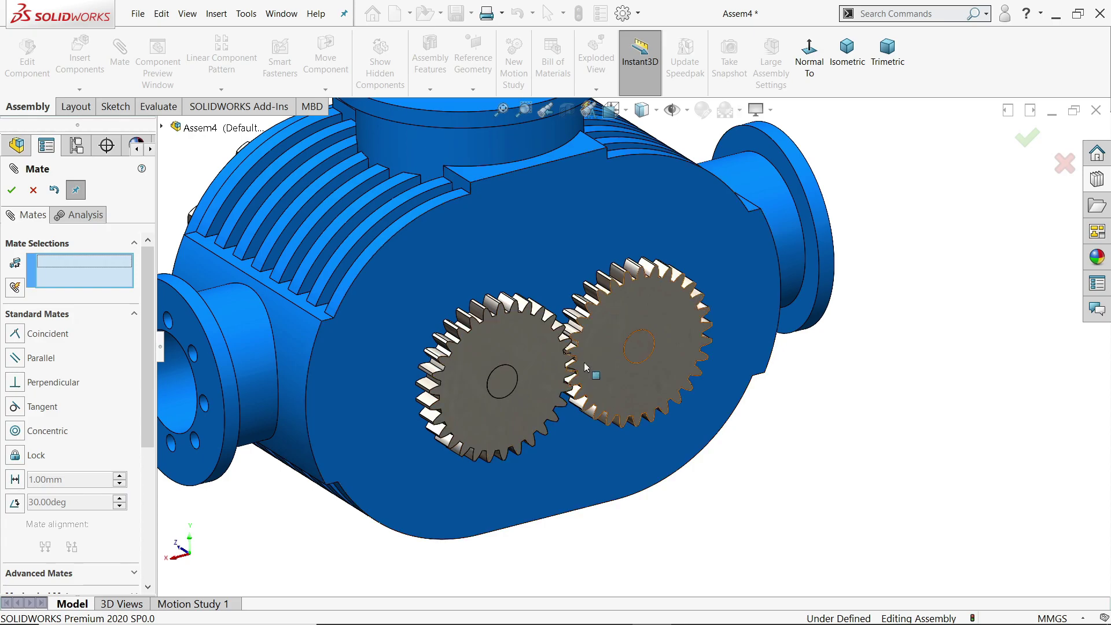
pyautogui.scroll(-2, 583, 370)
pyautogui.moveTo(640, 475); pyautogui.dragTo(56, 236, button='middle')
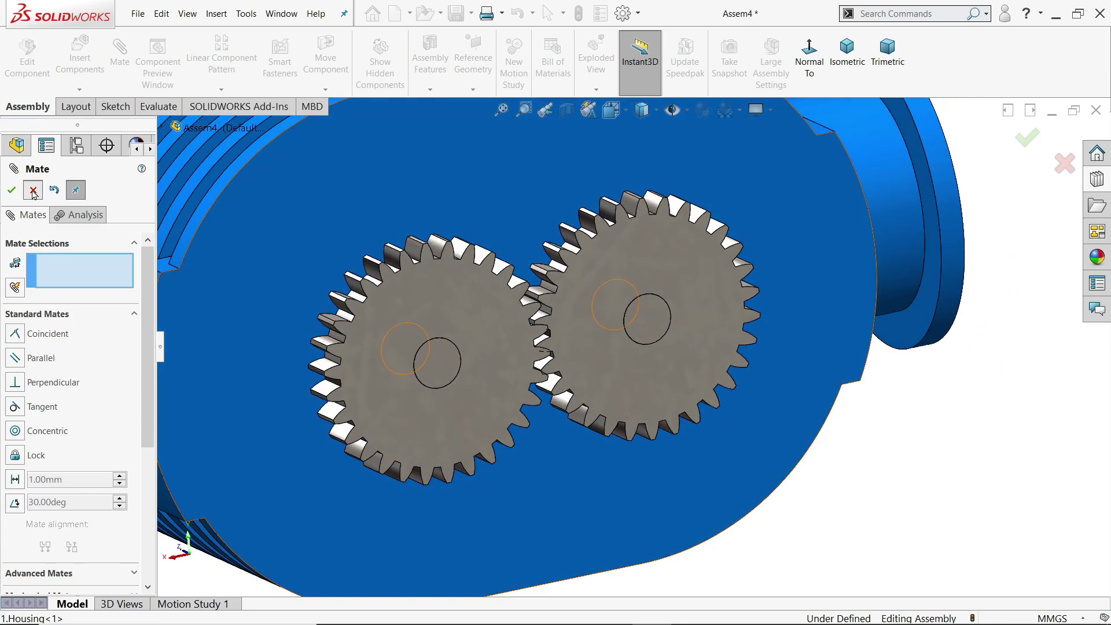
# Close the Mate command and collapse the spur gear_am<1> and 4.shaft<1> entries in the feature tree.
pyautogui.click(34, 191)
pyautogui.click(434, 373)
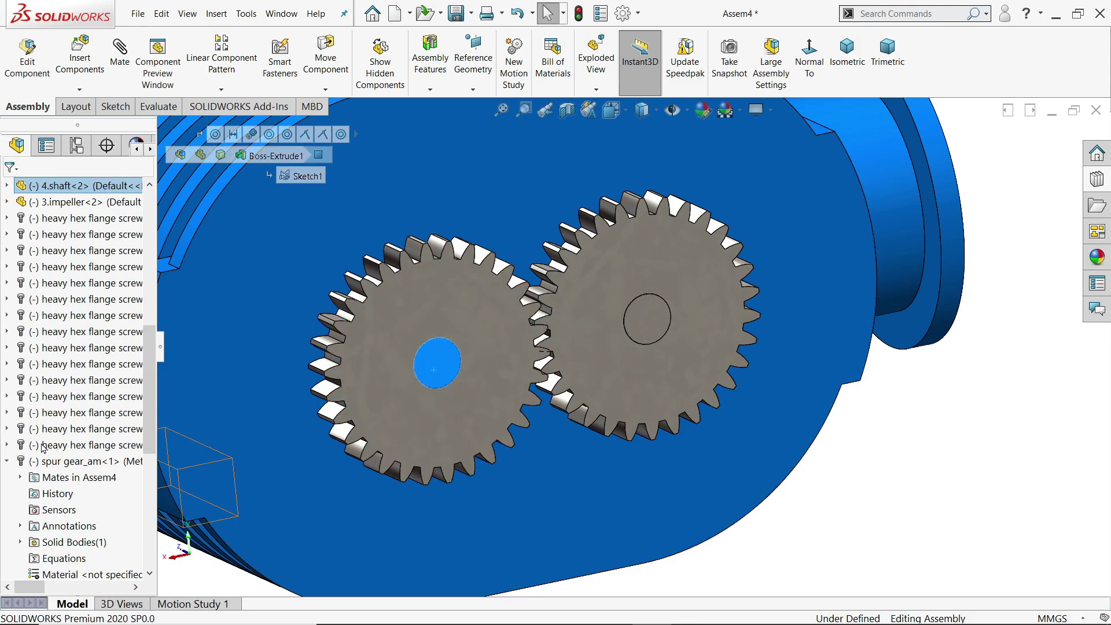
pyautogui.click(6, 461)
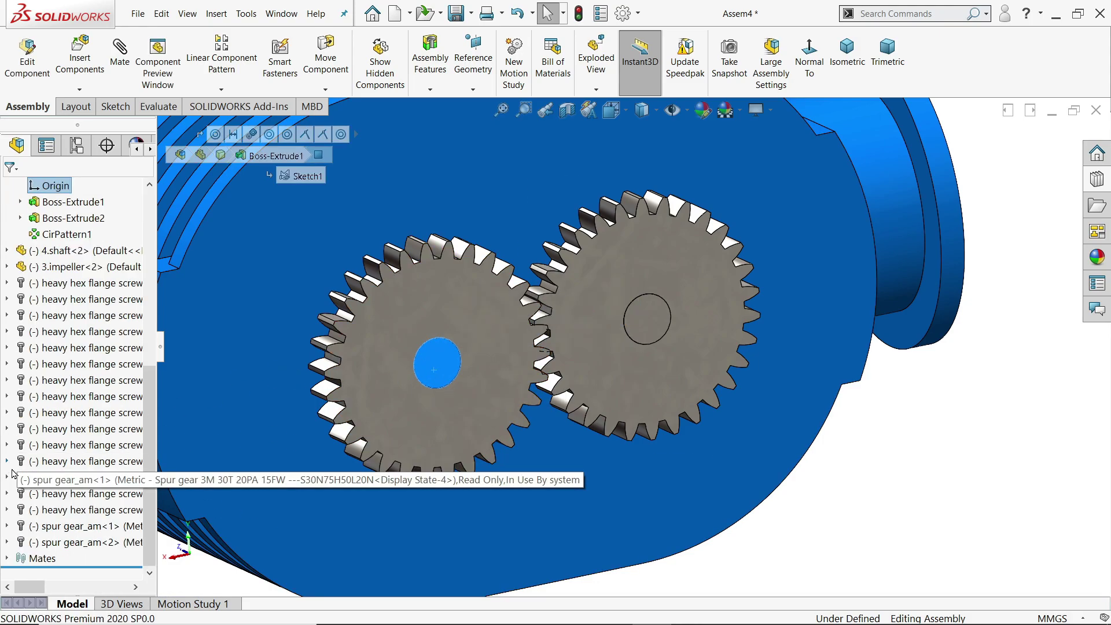
pyautogui.click(49, 546)
pyautogui.moveTo(150, 414); pyautogui.dragTo(150, 262)
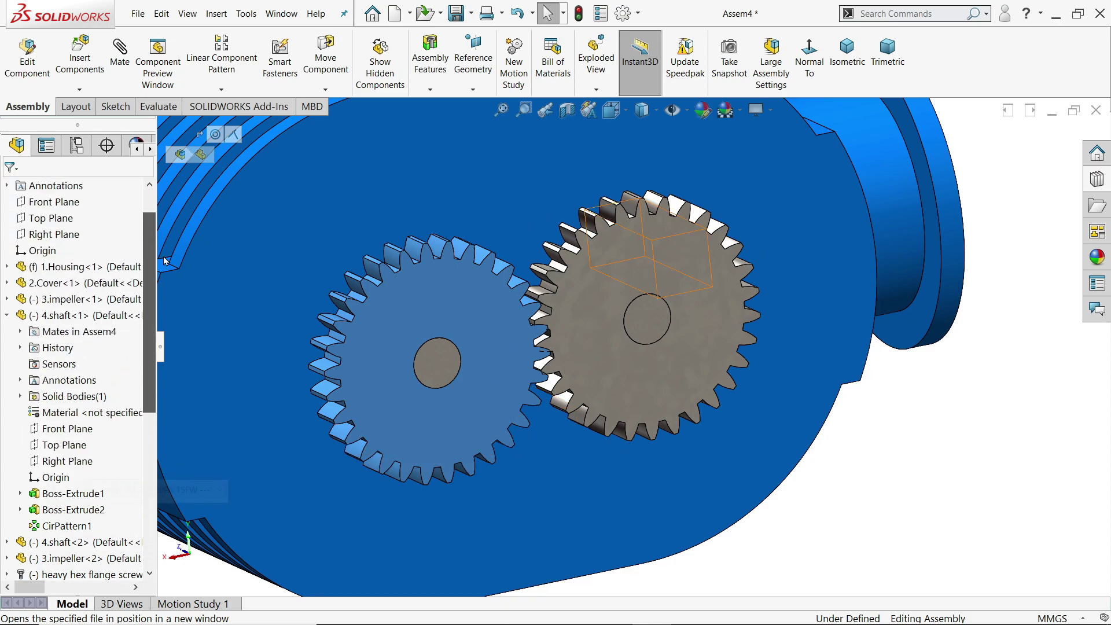
pyautogui.click(9, 316)
# Lock the rotation of spur gear_am<2> by mating its Plane2 coincident with the Right Plane of 4.shaft<2>, and finish mating.
pyautogui.click(53, 334)
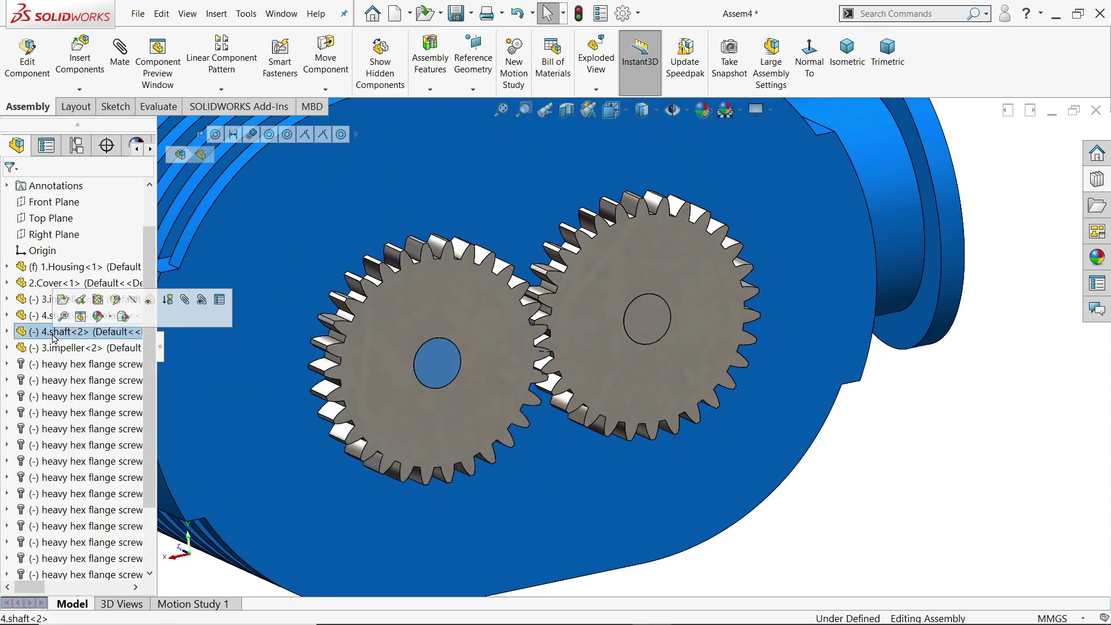
pyautogui.click(7, 331)
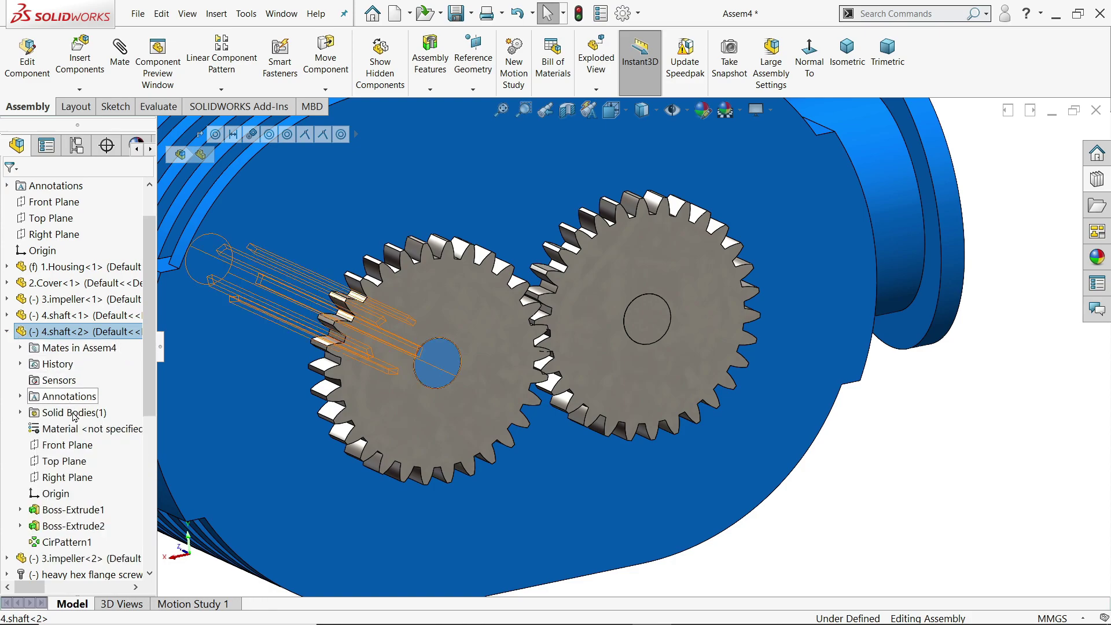
pyautogui.click(67, 477)
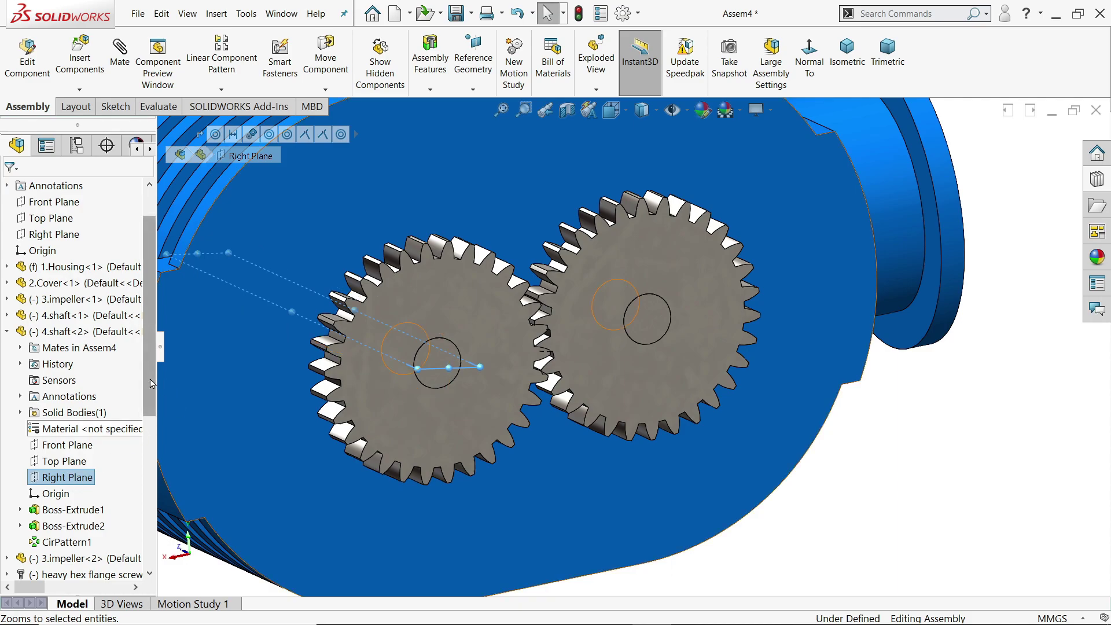
pyautogui.scroll(-6, 139, 556)
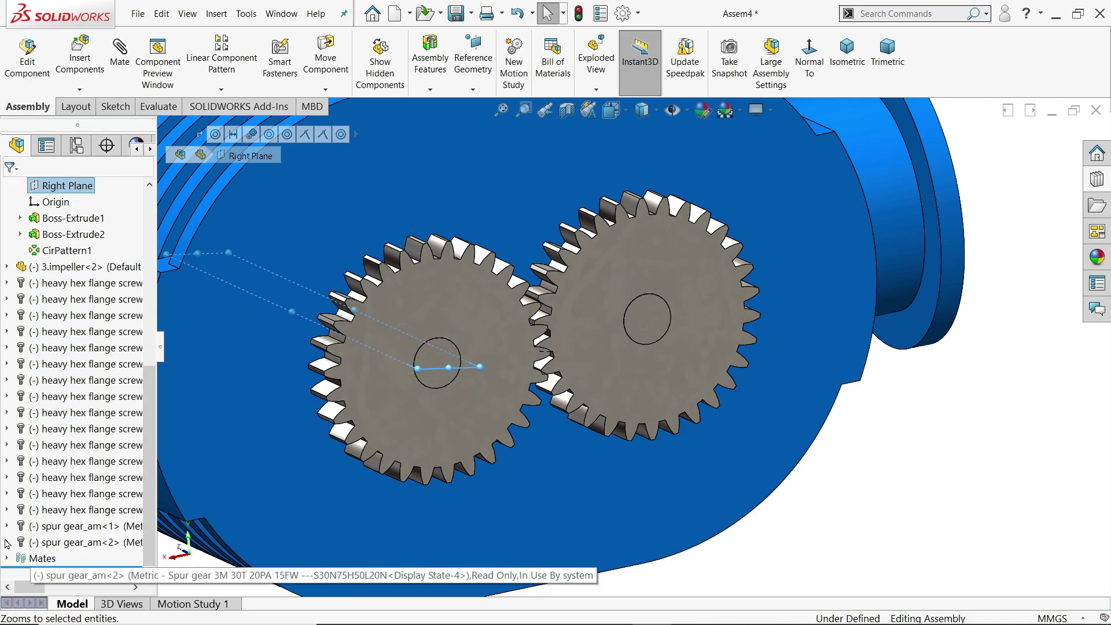
pyautogui.click(8, 543)
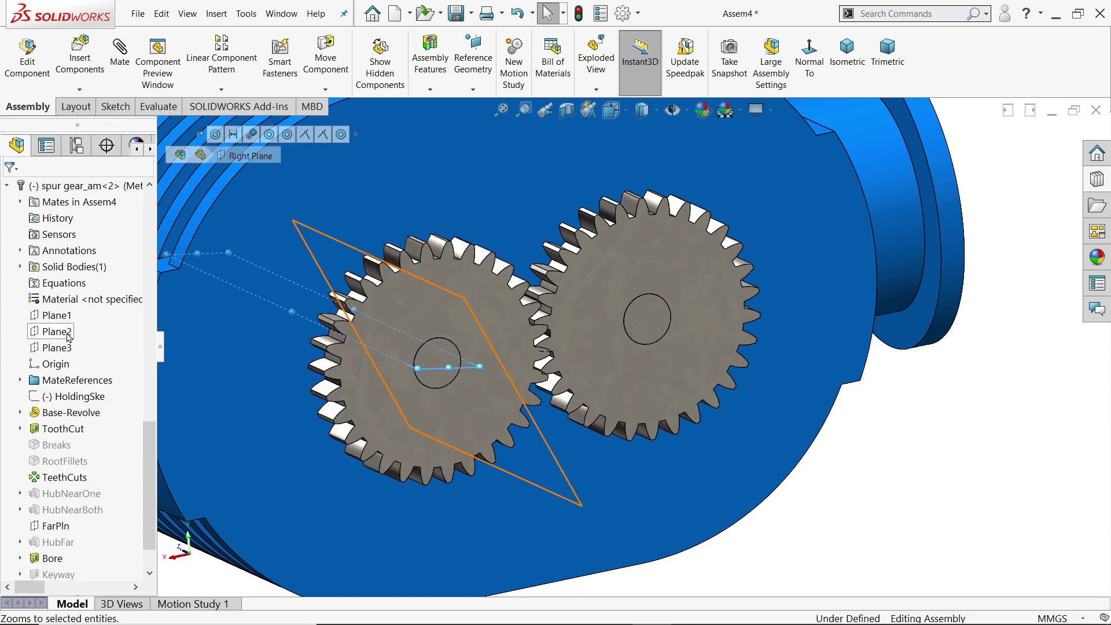
pyautogui.click(56, 331)
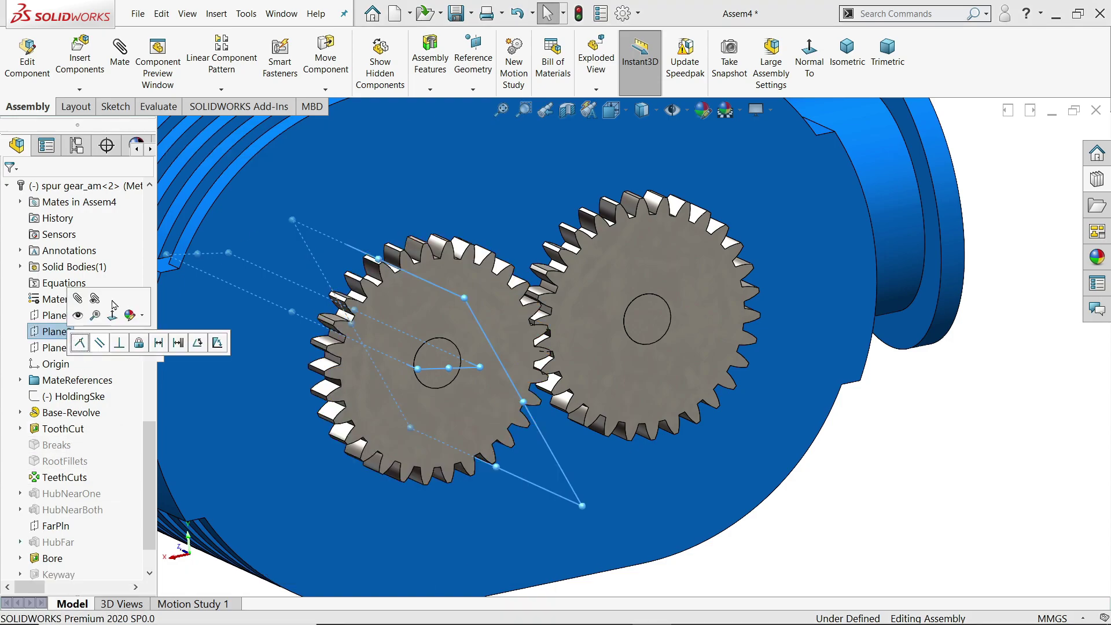
pyautogui.click(121, 59)
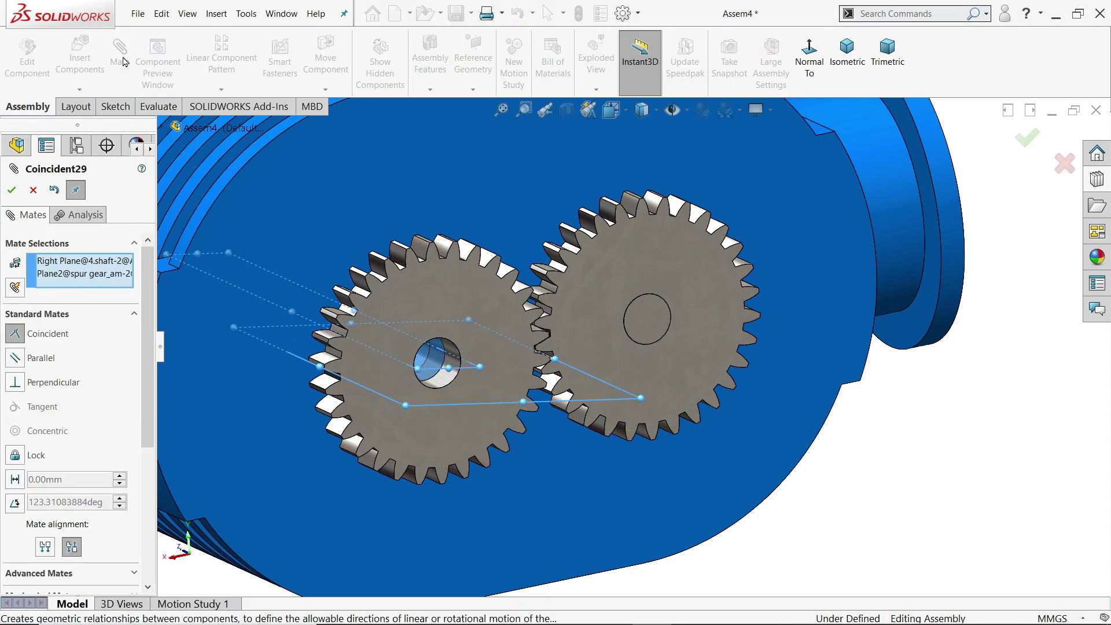
pyautogui.scroll(-6, 538, 330)
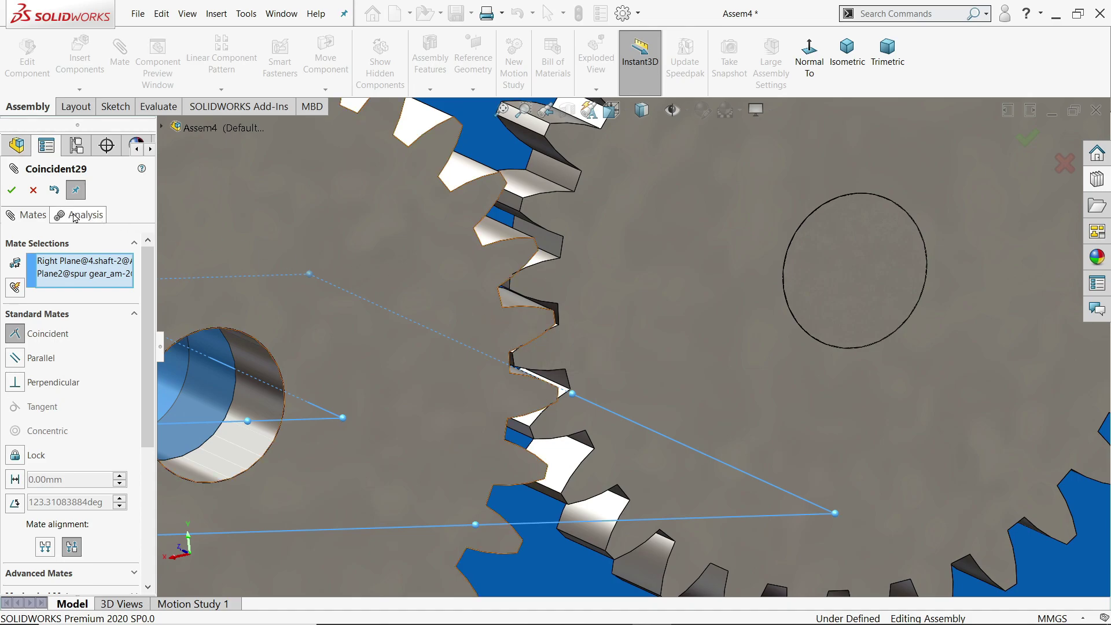
pyautogui.click(11, 190)
pyautogui.click(12, 190)
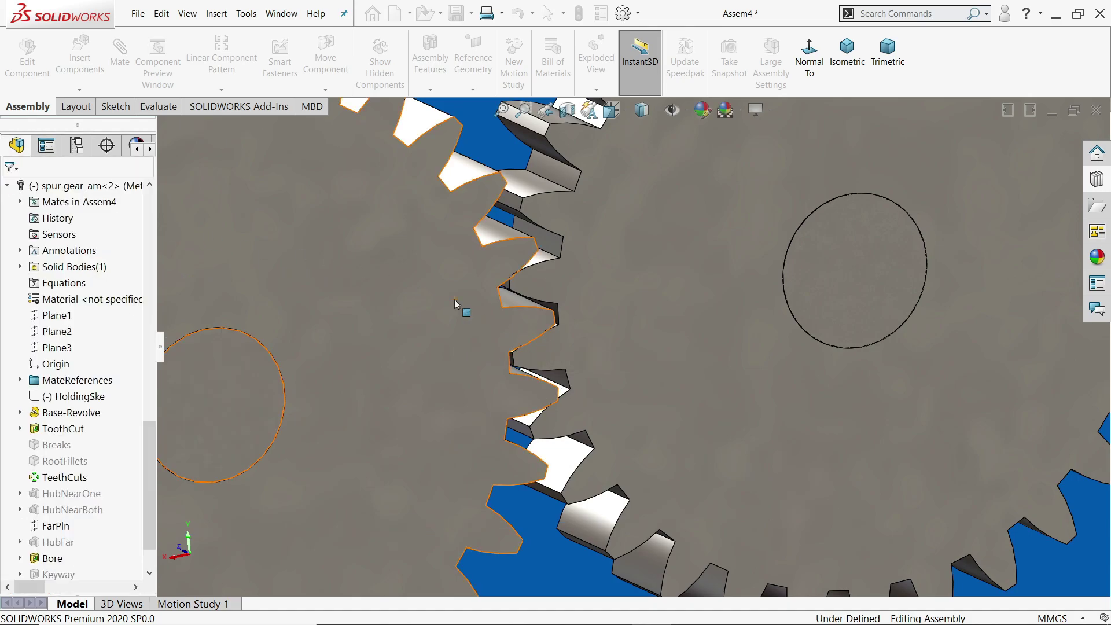
# Turn spur gear_am<1> by hand to check how the two gears mesh, and clear the selection.
pyautogui.press('f')
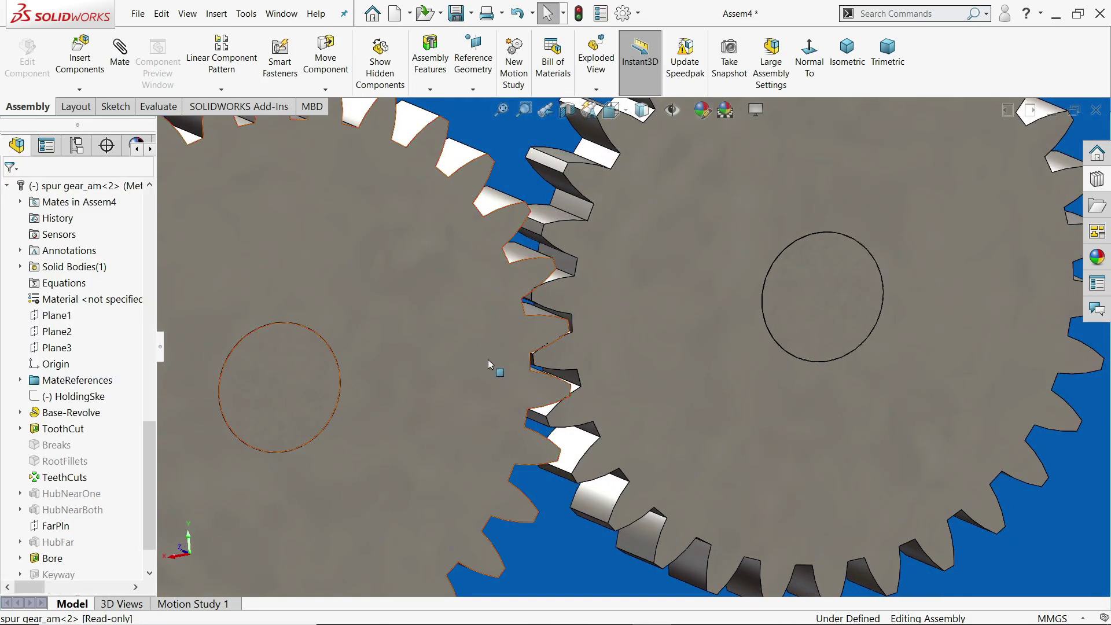
pyautogui.scroll(-2, 665, 342)
pyautogui.click(773, 316)
pyautogui.moveTo(716, 369); pyautogui.dragTo(759, 342)
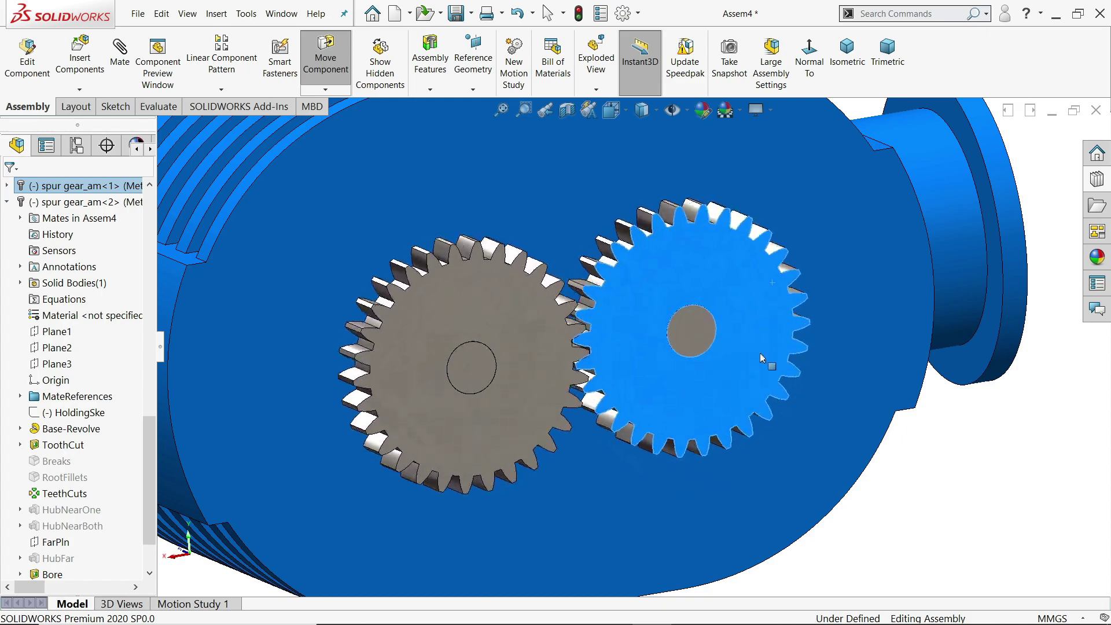
pyautogui.press('Escape')
pyautogui.press('Escape')
# Show the whole blower from the cover side and collapse the spur gear_am<2> and 4.shaft<2> entries in the feature tree.
pyautogui.press('f')
pyautogui.moveTo(756, 441); pyautogui.dragTo(855, 423, button='middle')
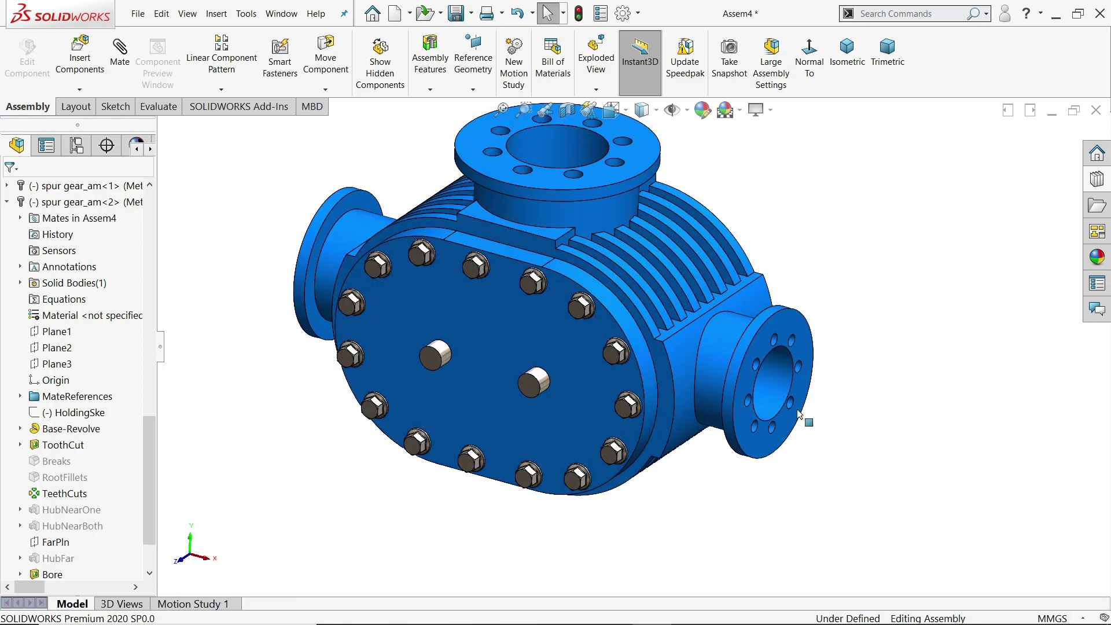
pyautogui.click(6, 201)
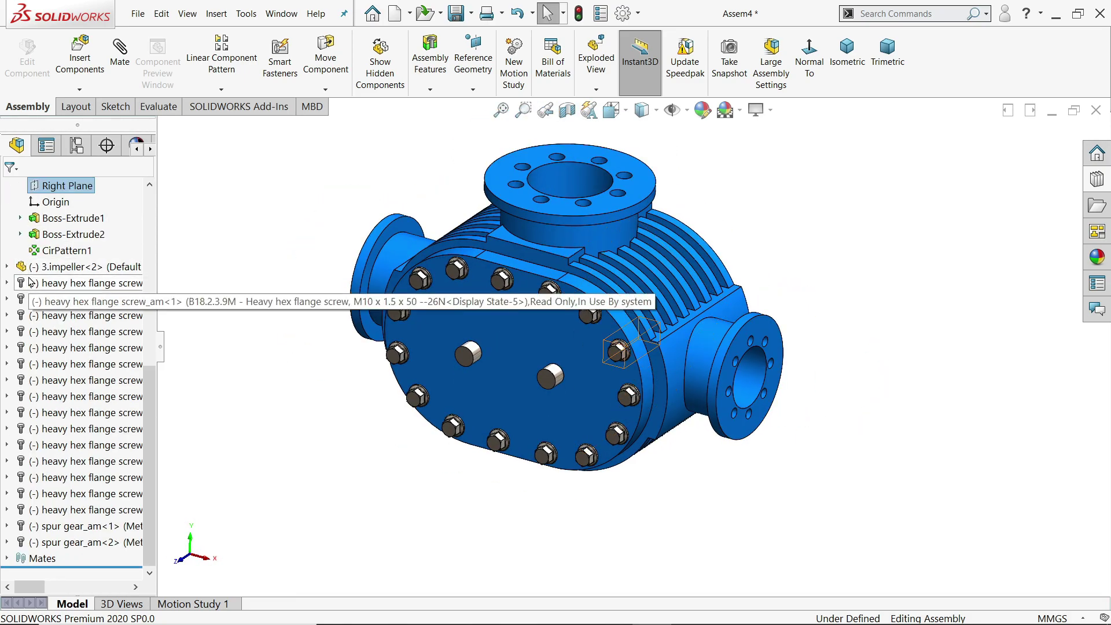
pyautogui.scroll(7, 12, 324)
pyautogui.click(7, 381)
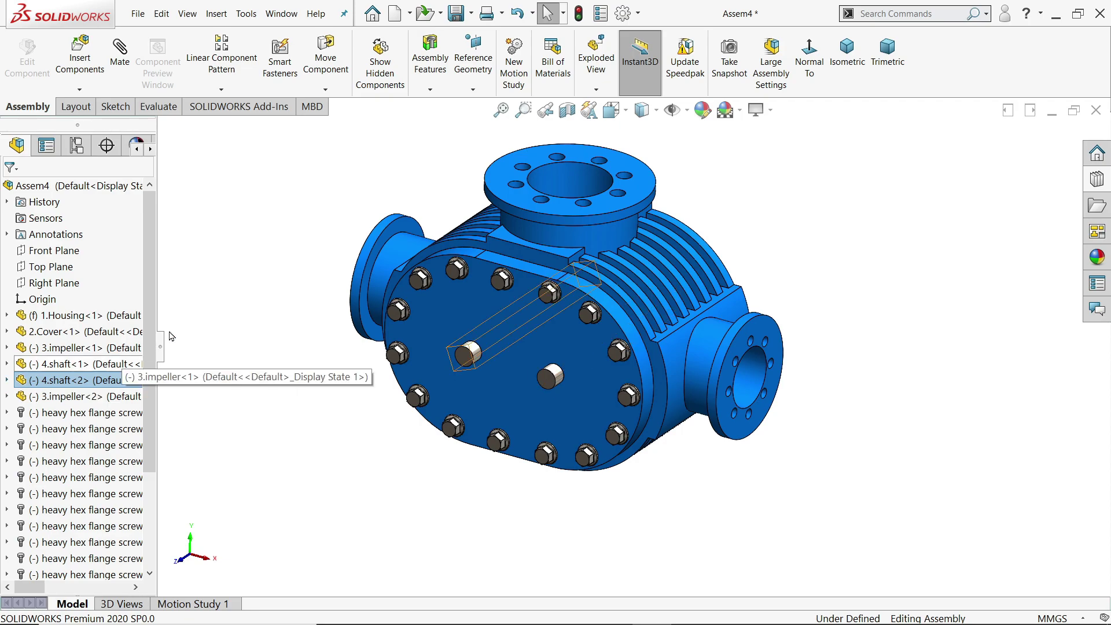
# Save the assembly as Assembly in the Root Blower folder.
pyautogui.click(457, 13)
pyautogui.click(483, 255)
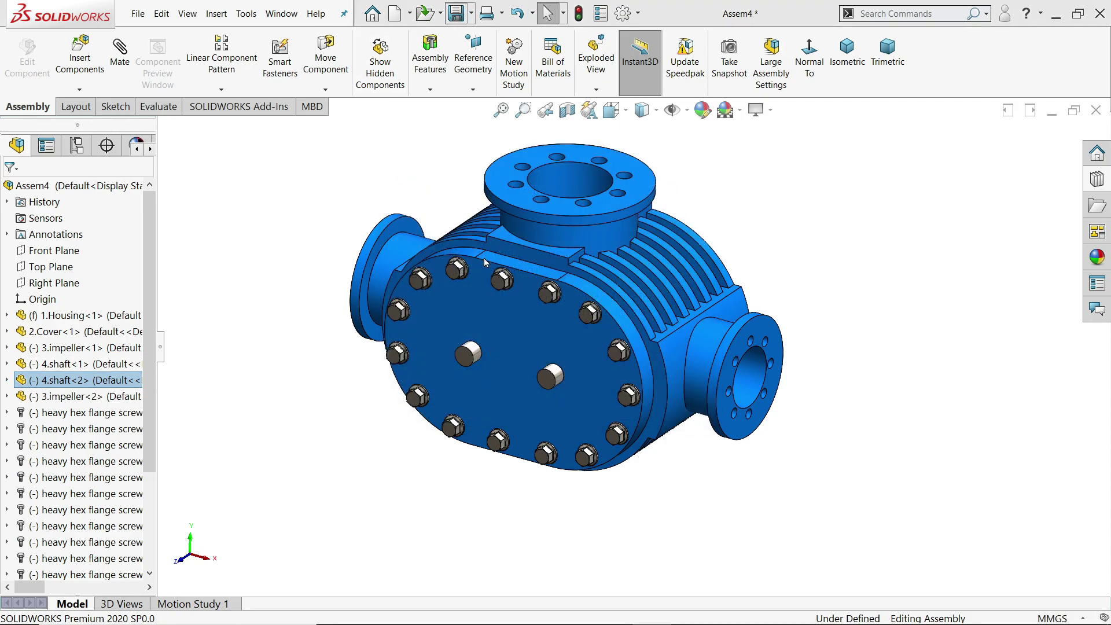
pyautogui.write('Assembly')
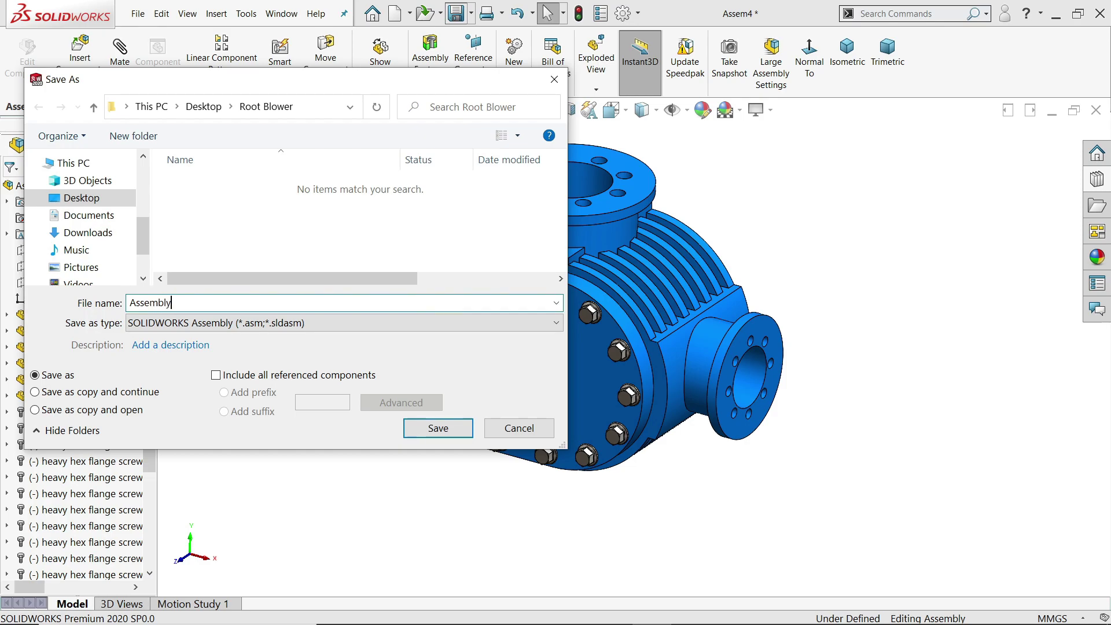
pyautogui.press('Return')
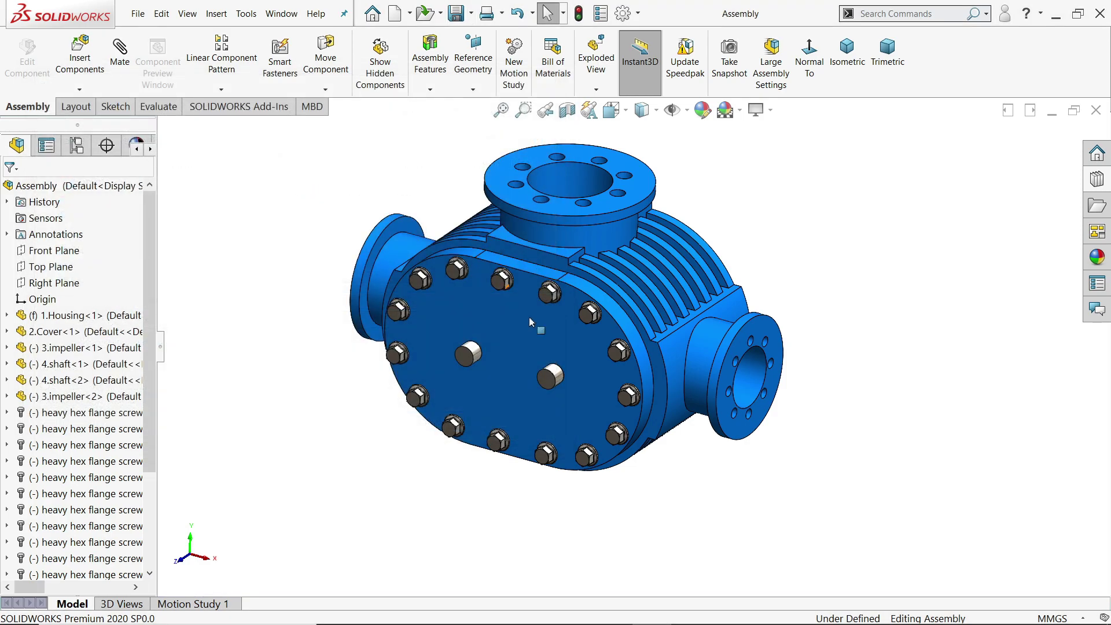
# Hide the cover to expose the impellers, and save the assembly.
pyautogui.scroll(-2, 630, 297)
pyautogui.moveTo(630, 298); pyautogui.dragTo(594, 369, button='middle')
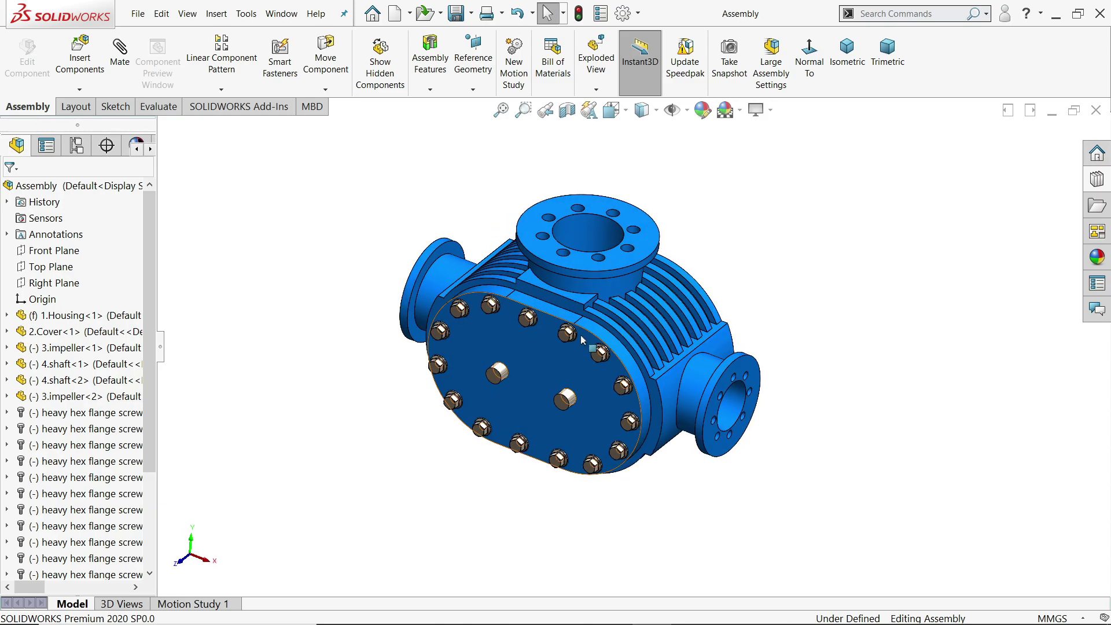
pyautogui.scroll(-2, 594, 365)
pyautogui.click(530, 374)
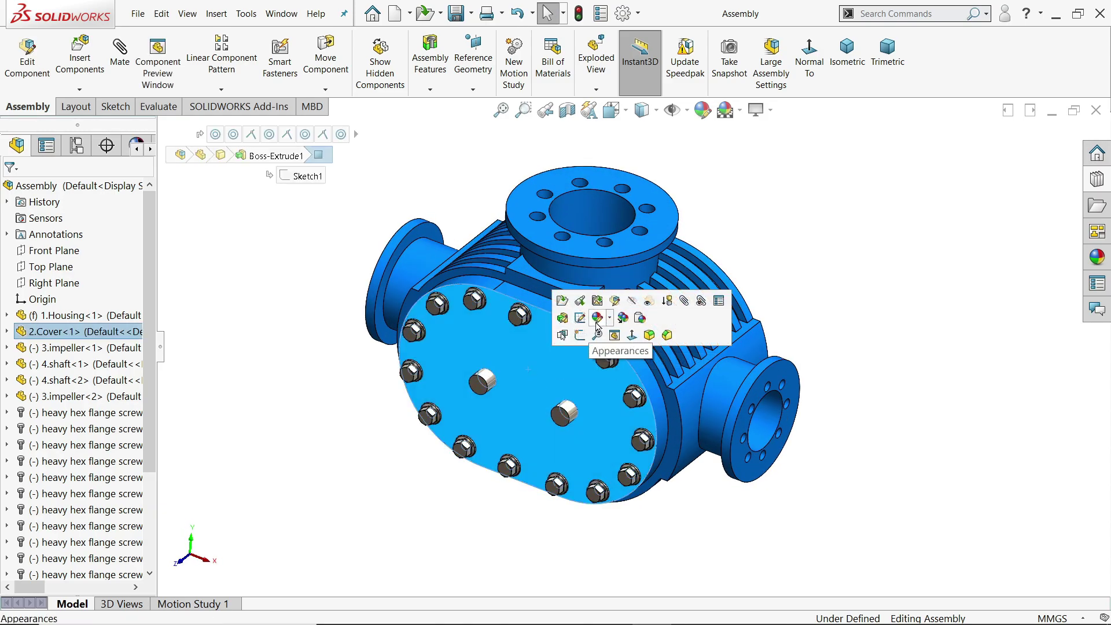
pyautogui.click(633, 302)
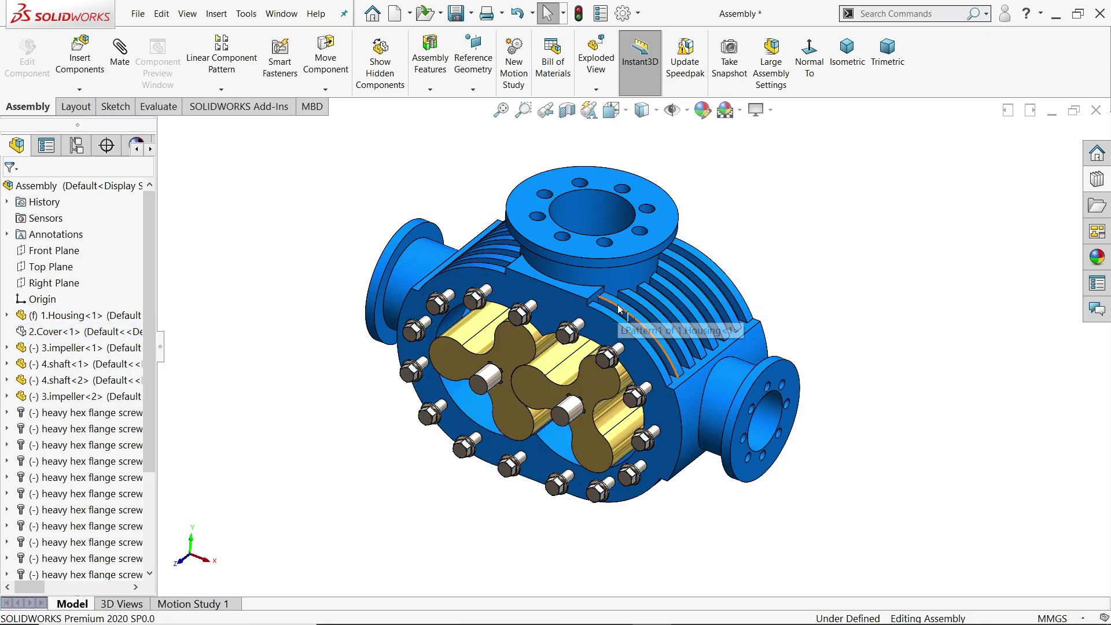
pyautogui.scroll(-1, 631, 316)
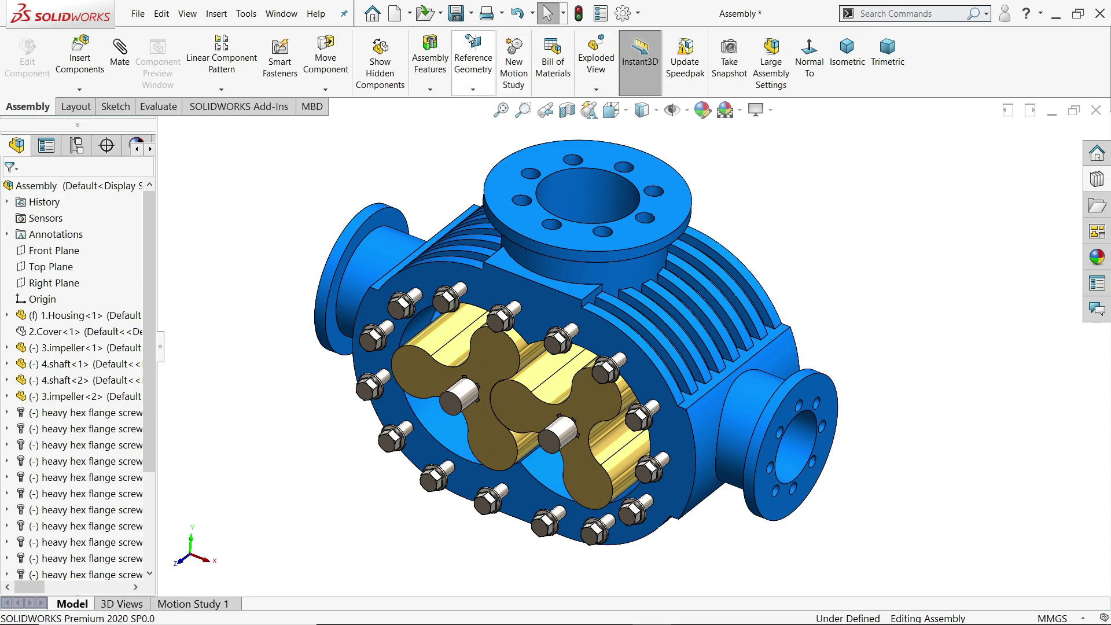
pyautogui.click(456, 13)
pyautogui.rightClick(969, 65)
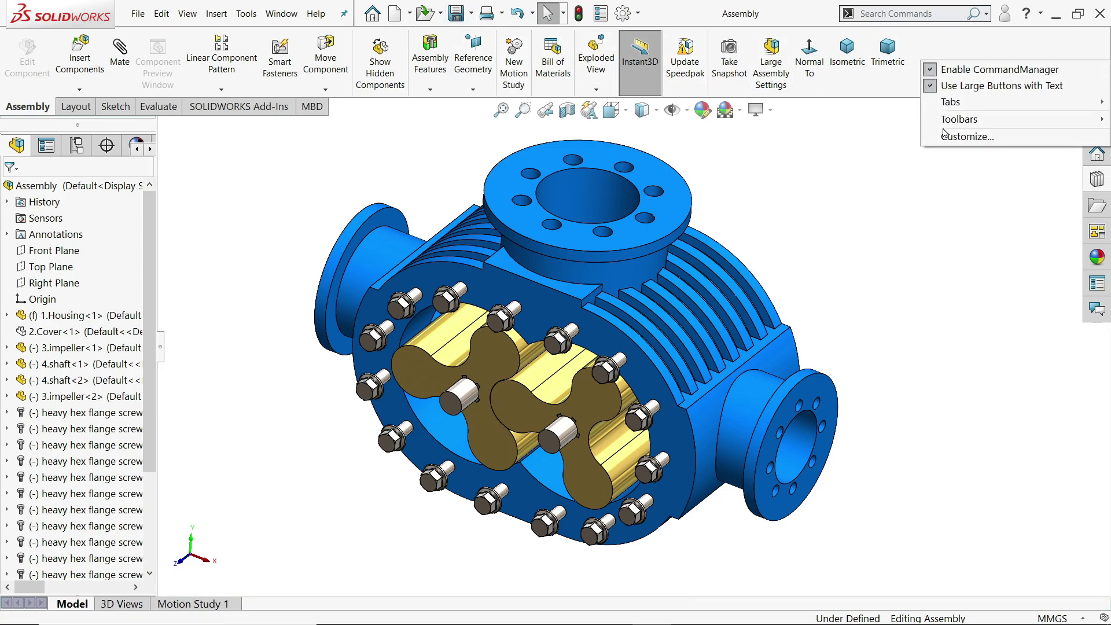
pyautogui.moveTo(949, 123)
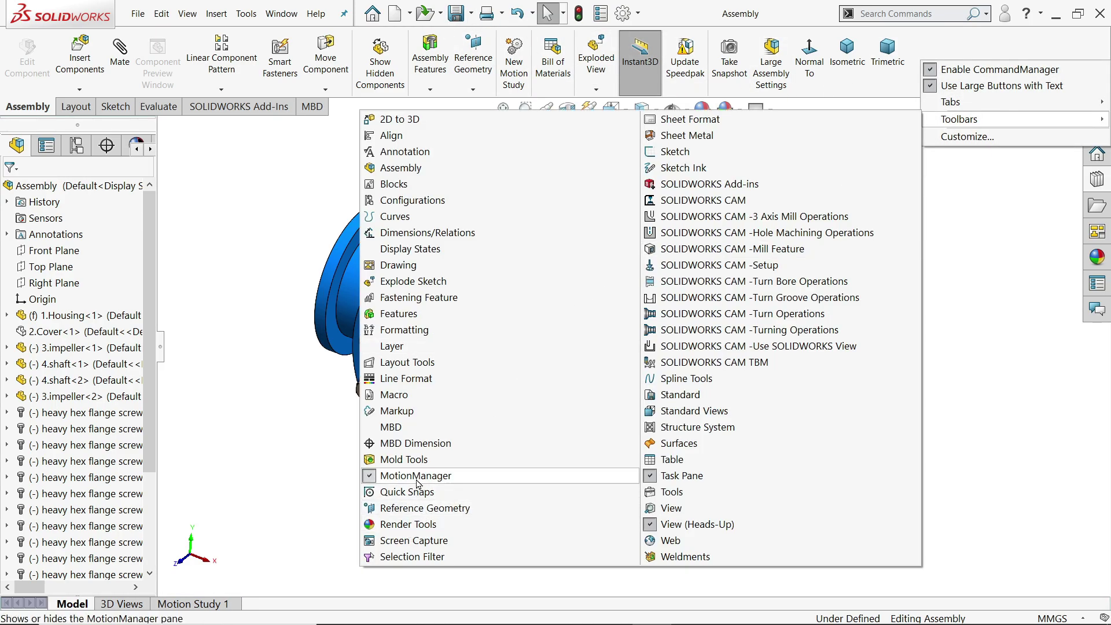
pyautogui.click(284, 435)
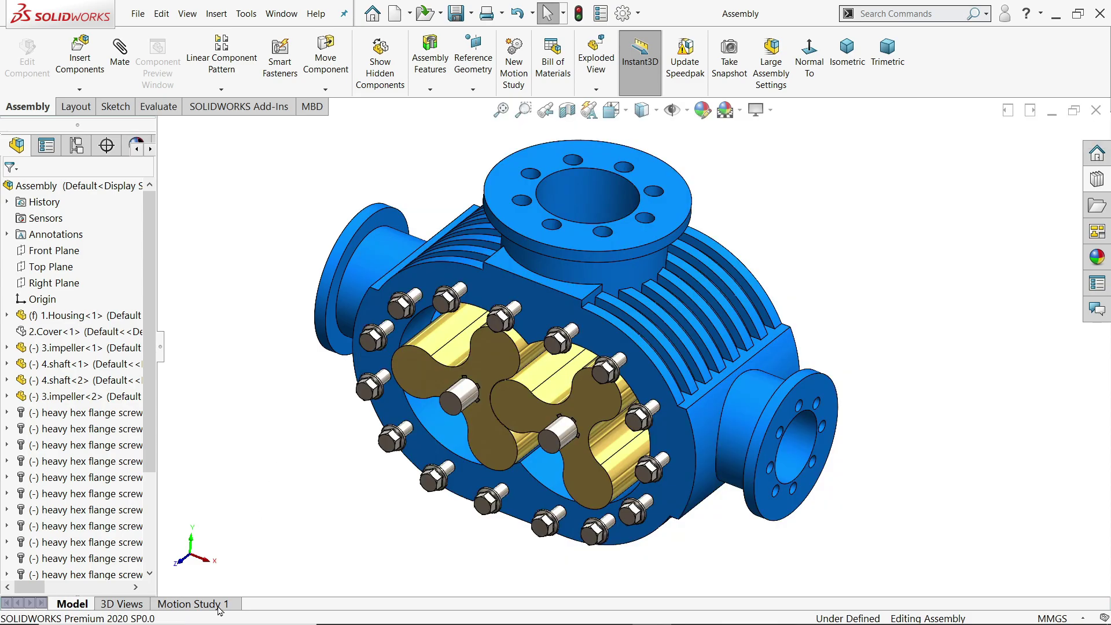
# Open Motion Study 1 with its timeline expanded, and set 50 frames per second and a 10-second duration.
pyautogui.click(208, 605)
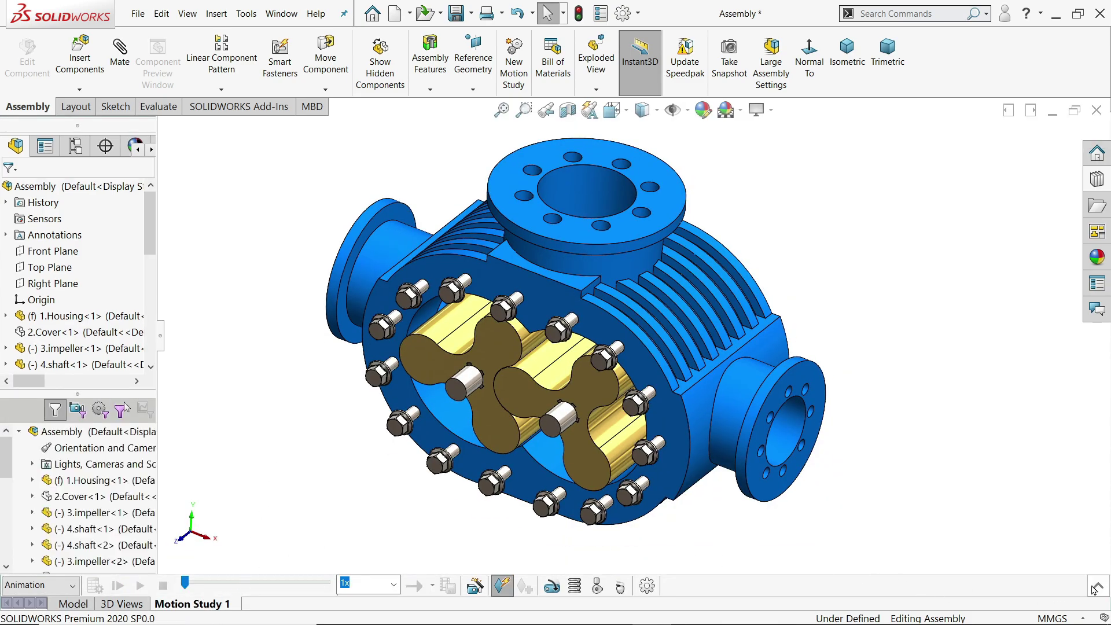
pyautogui.click(1096, 587)
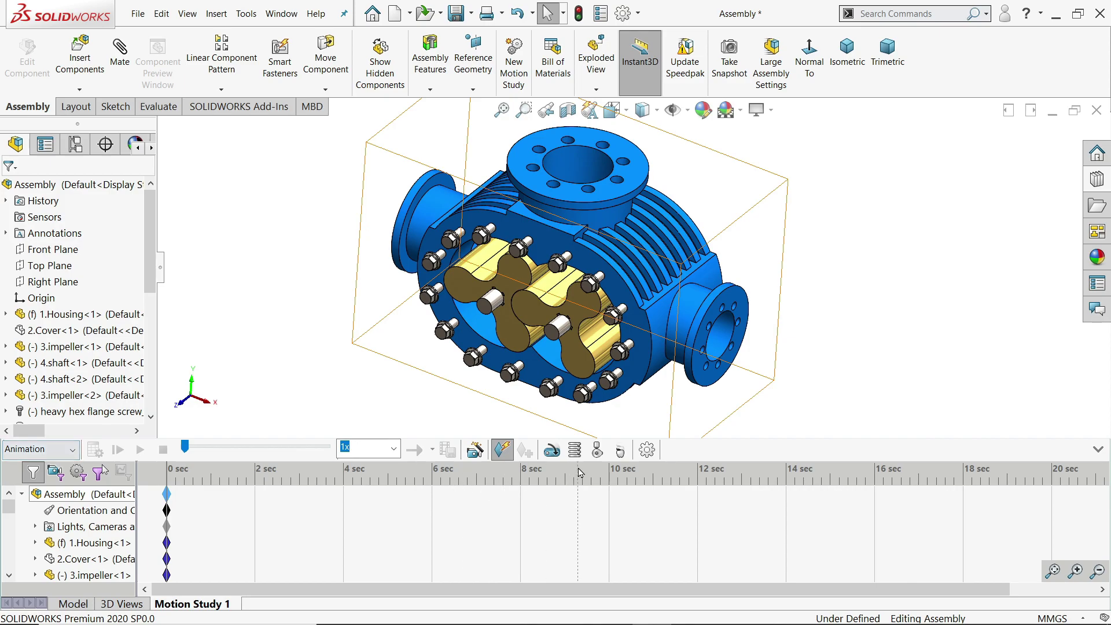
pyautogui.click(647, 450)
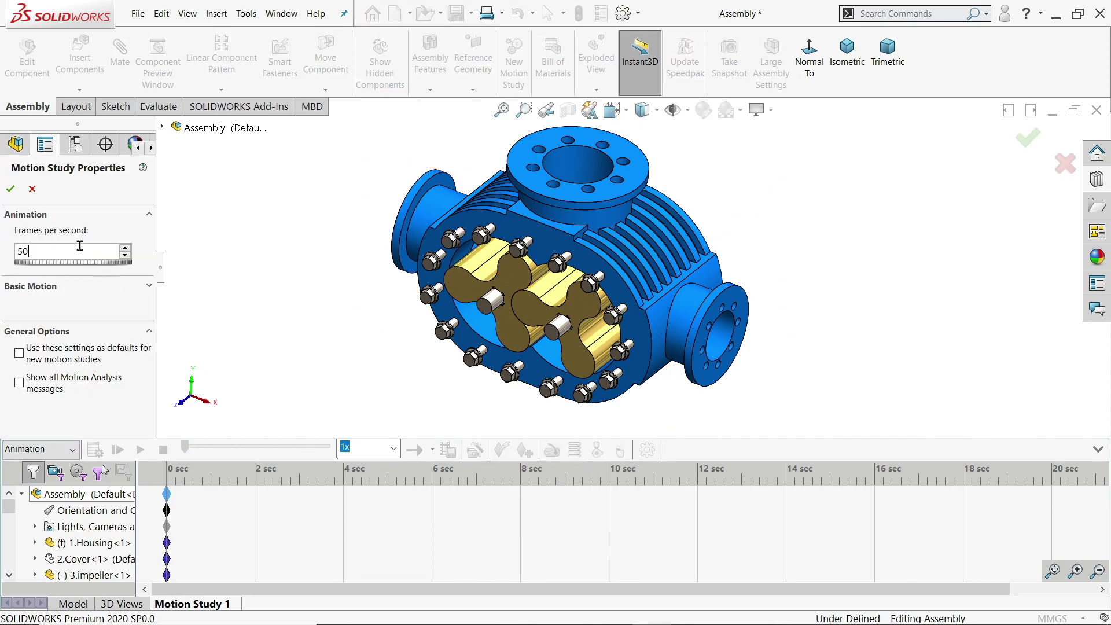
pyautogui.click(10, 190)
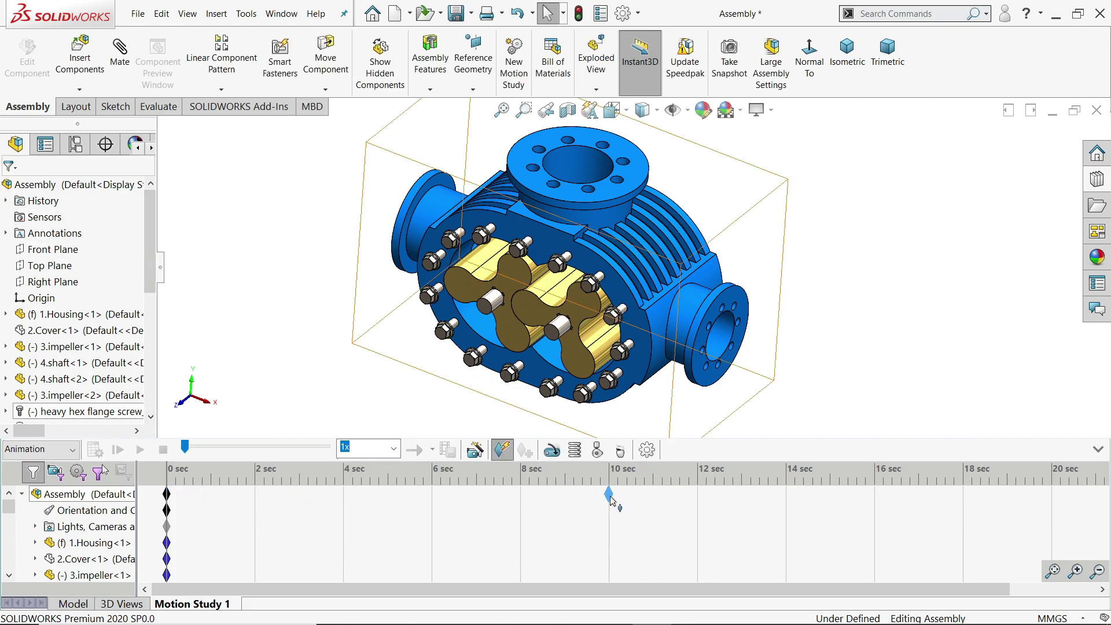
pyautogui.moveTo(611, 500); pyautogui.dragTo(610, 498)
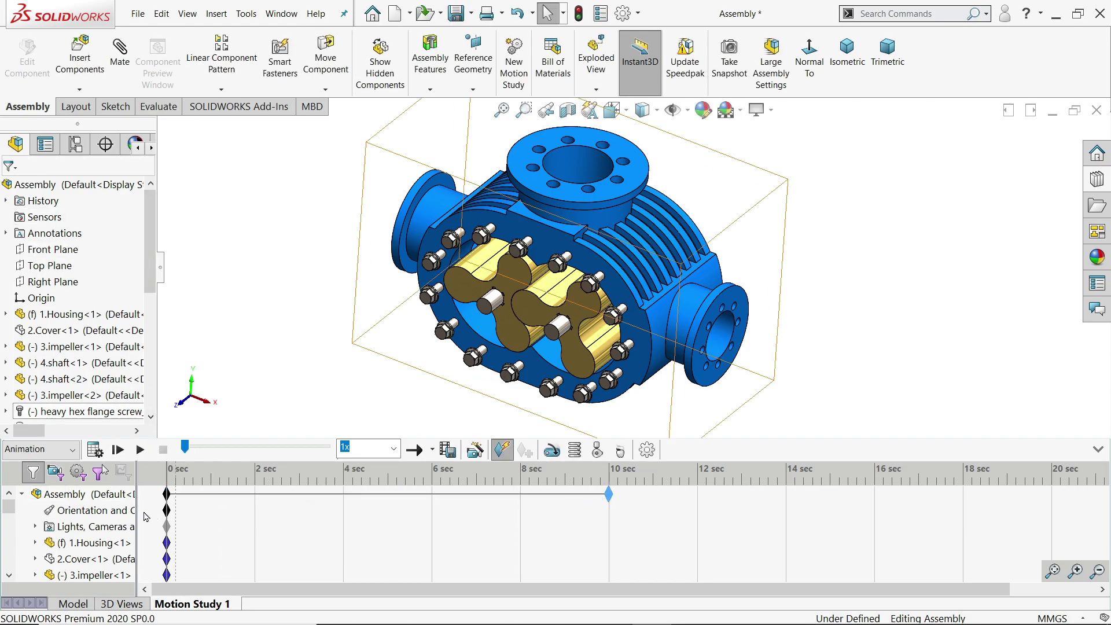
# Add a constant-speed 20 RPM rotary motor to the cylindrical face of 4.shaft<1>, and calculate the motion study.
pyautogui.click(552, 451)
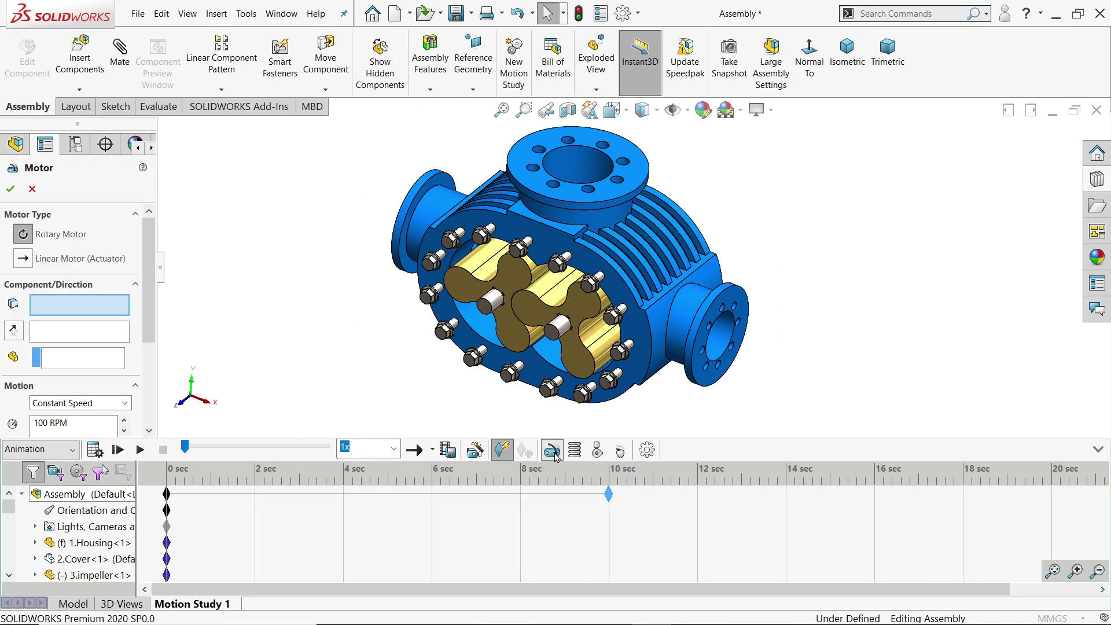
pyautogui.click(498, 305)
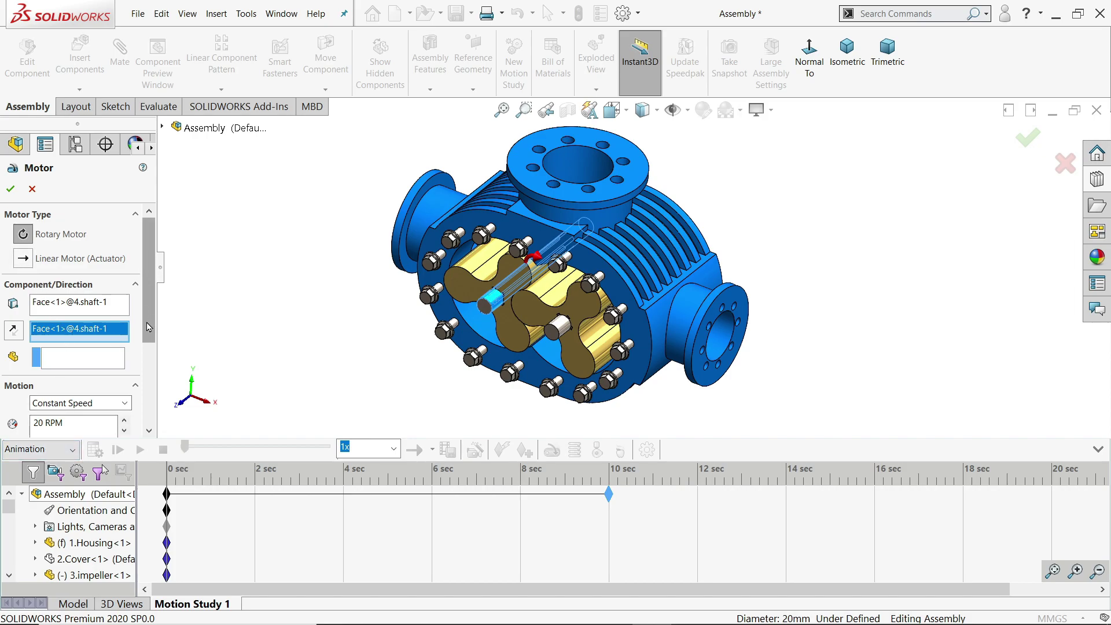
pyautogui.scroll(-3, 139, 321)
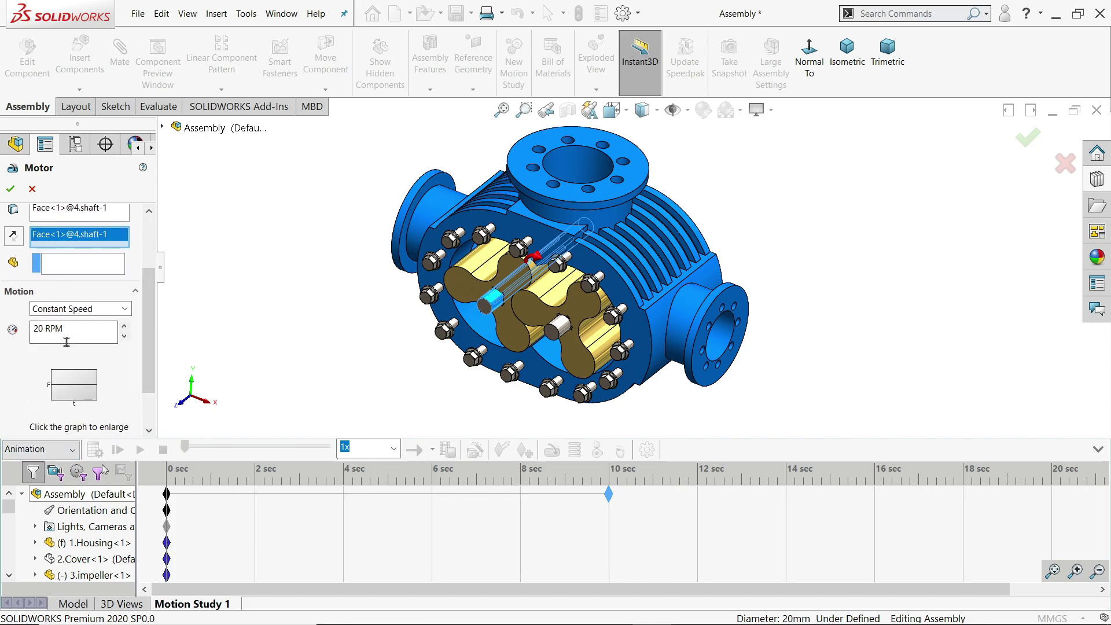
pyautogui.click(11, 188)
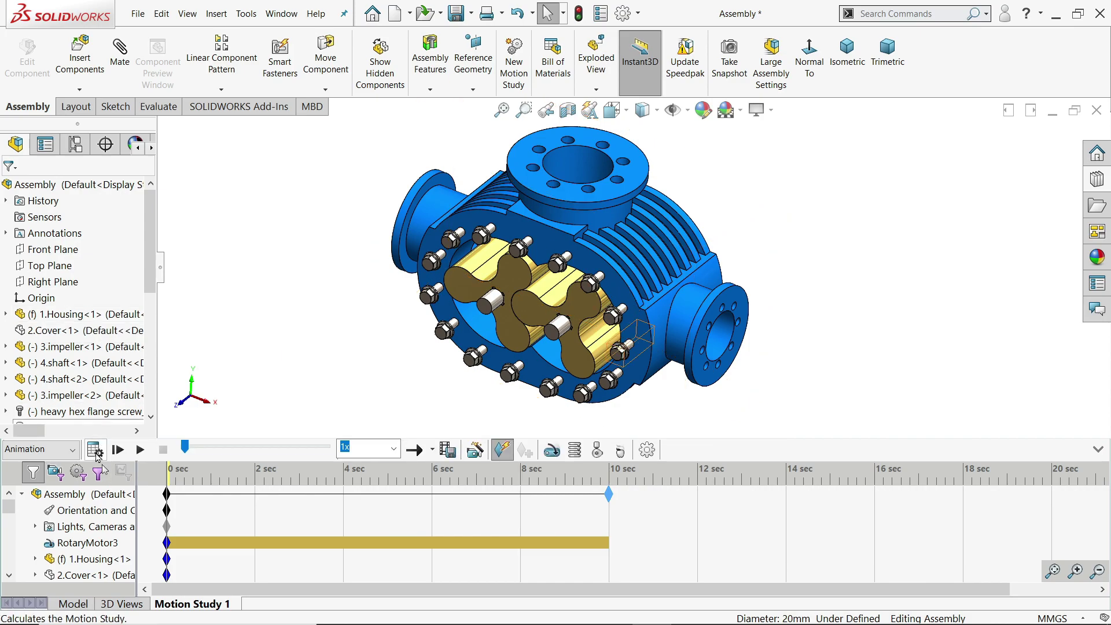
pyautogui.click(95, 451)
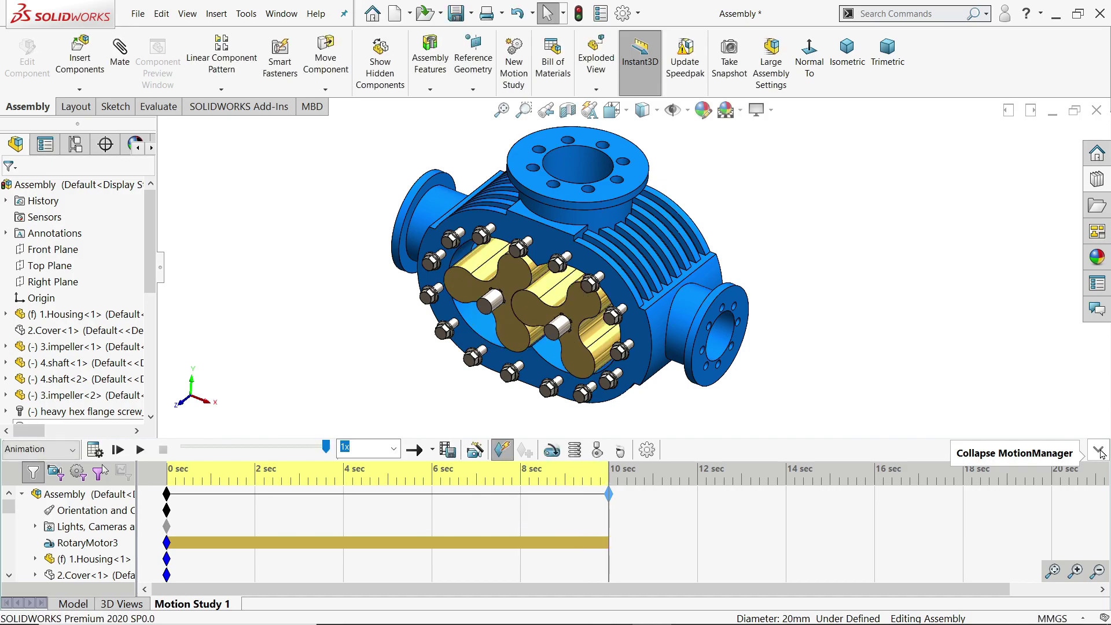
# Play the impeller animation with the timeline collapsed and the playback mode set to loop, and stop the playback.
pyautogui.click(1099, 449)
pyautogui.click(141, 585)
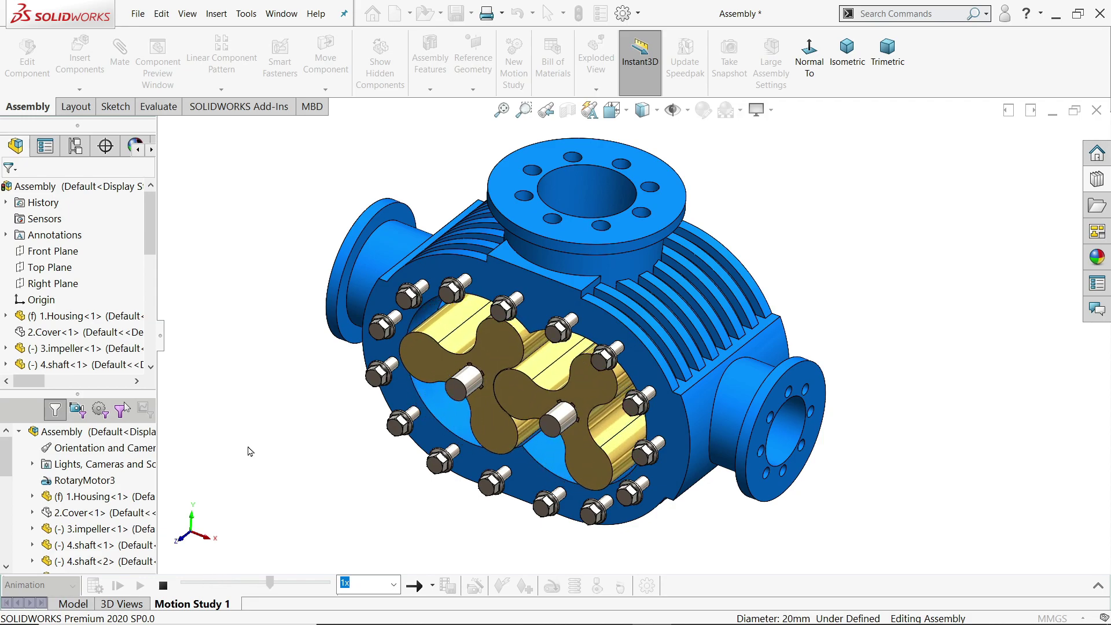
pyautogui.click(432, 586)
pyautogui.click(448, 571)
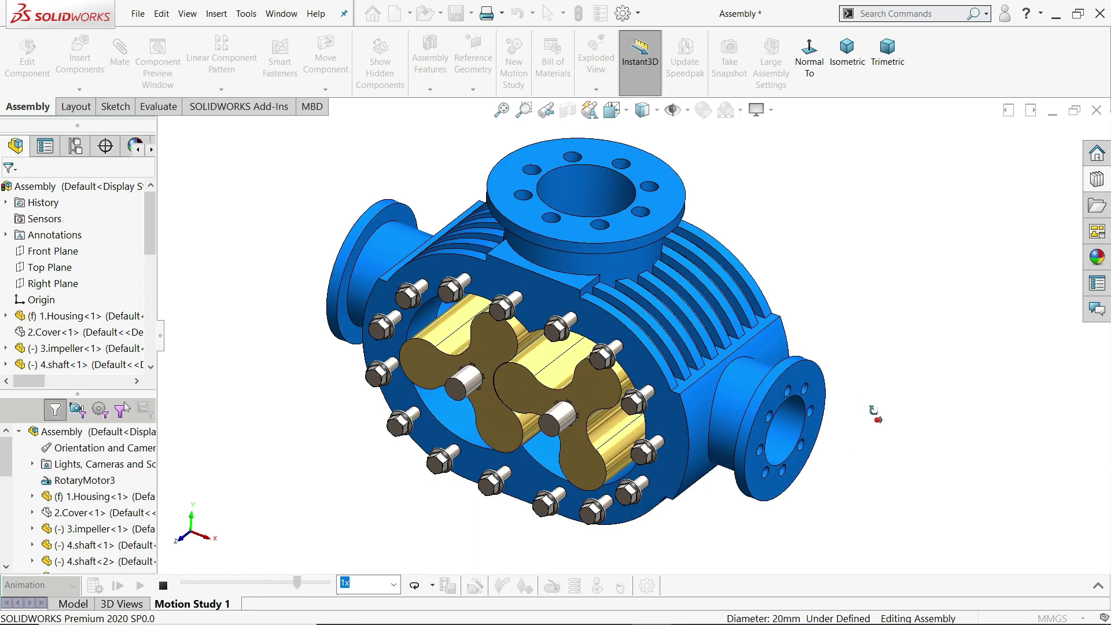
pyautogui.moveTo(872, 414); pyautogui.dragTo(769, 404, button='middle')
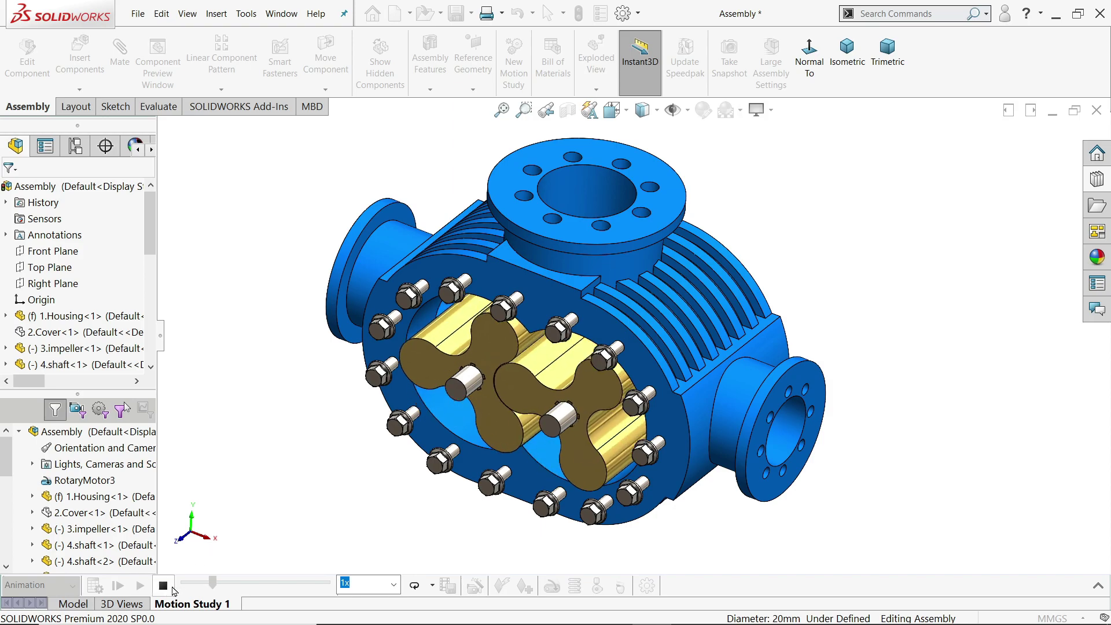
pyautogui.click(162, 586)
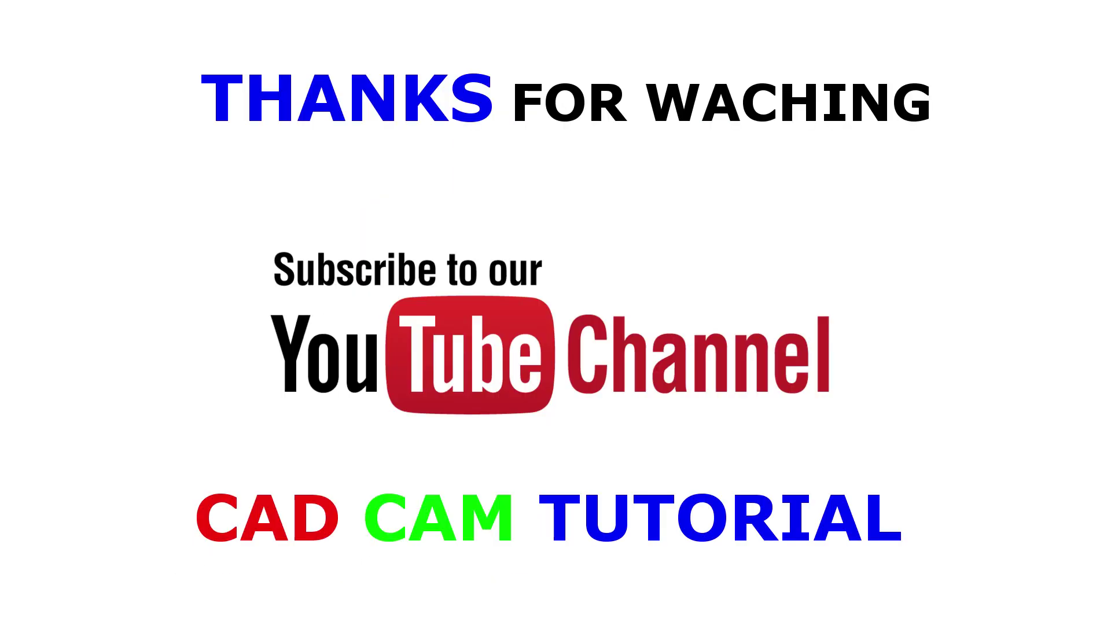